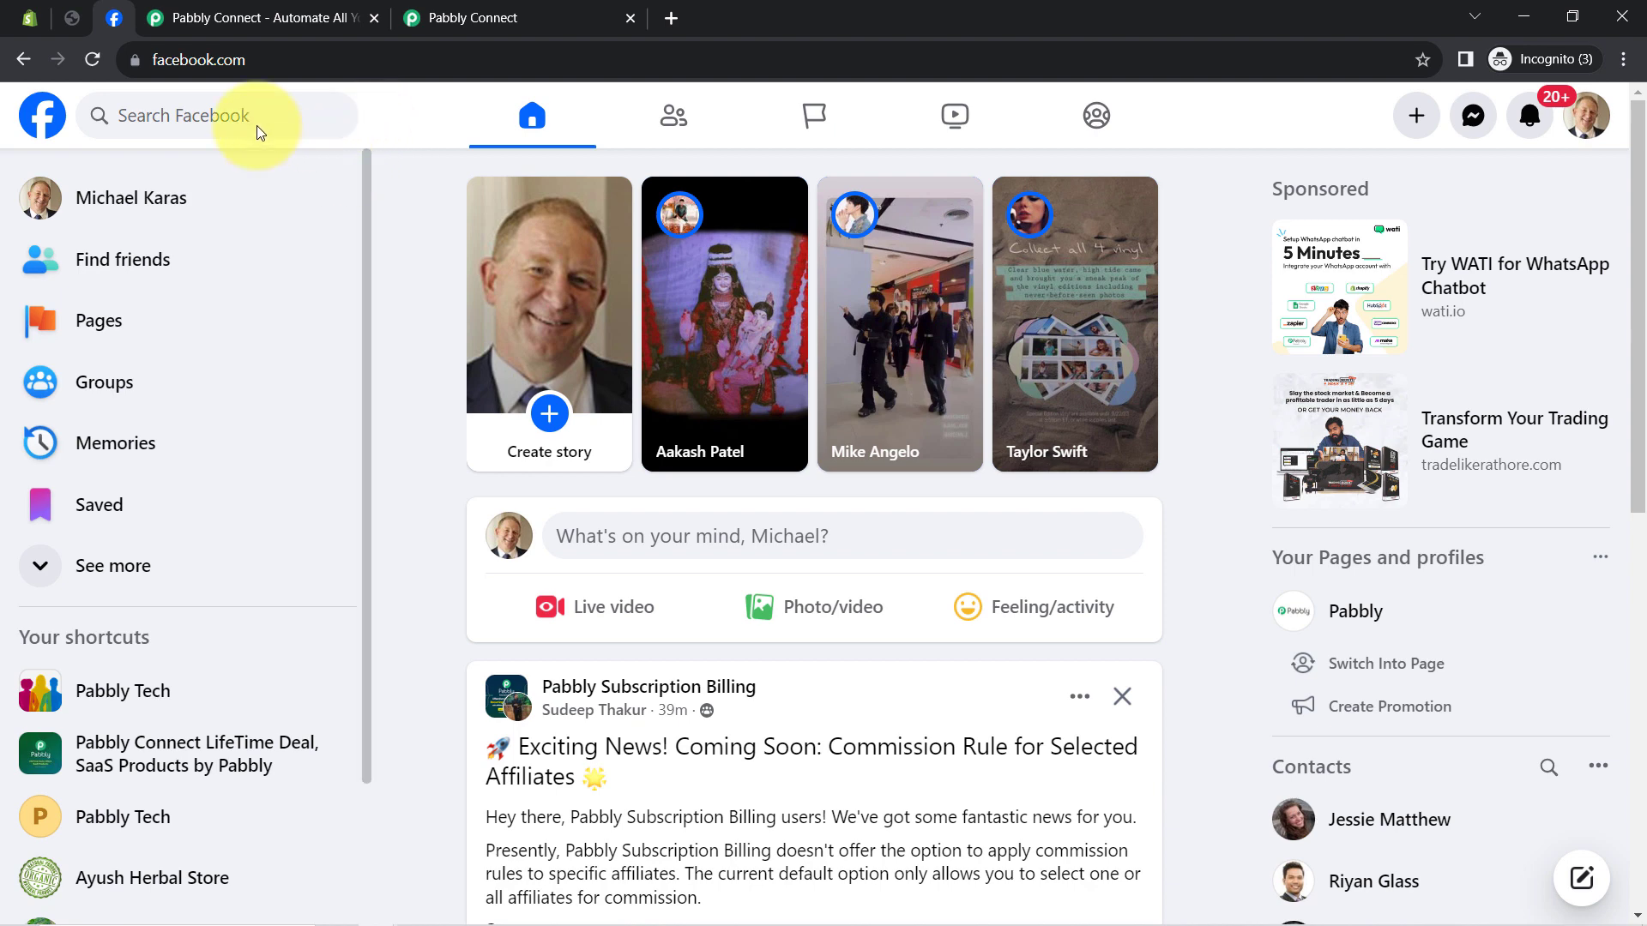
Move from the Facebook feed, through the Shopify admin, to the Pabbly Connect website tab.
click(37, 32)
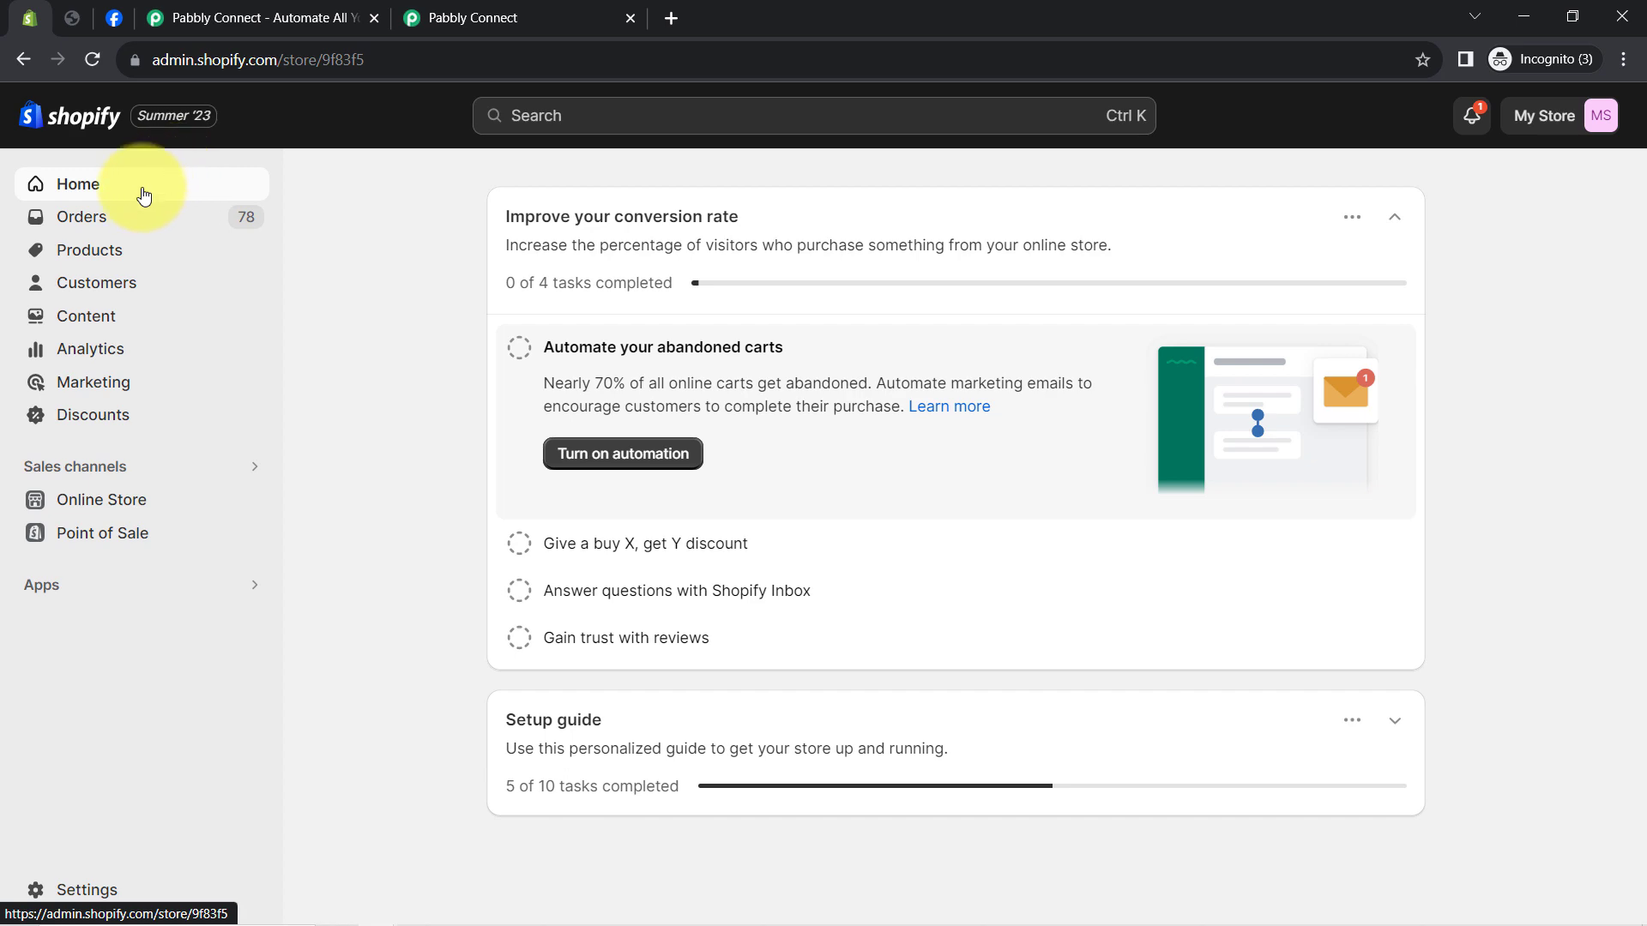
click(116, 26)
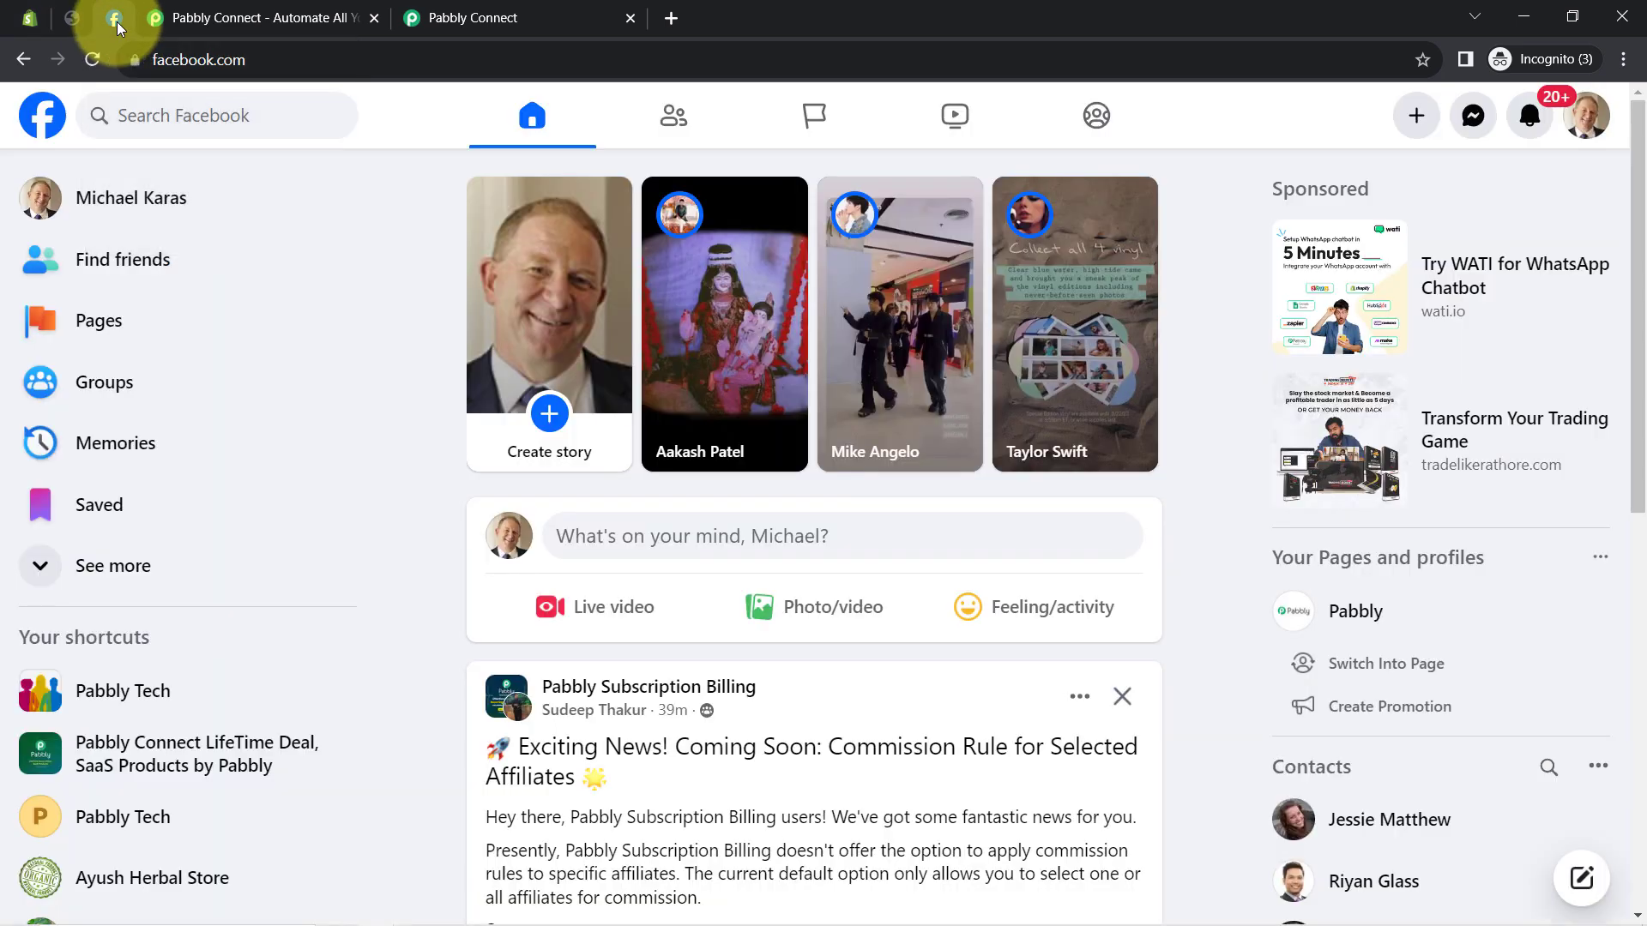
click(228, 17)
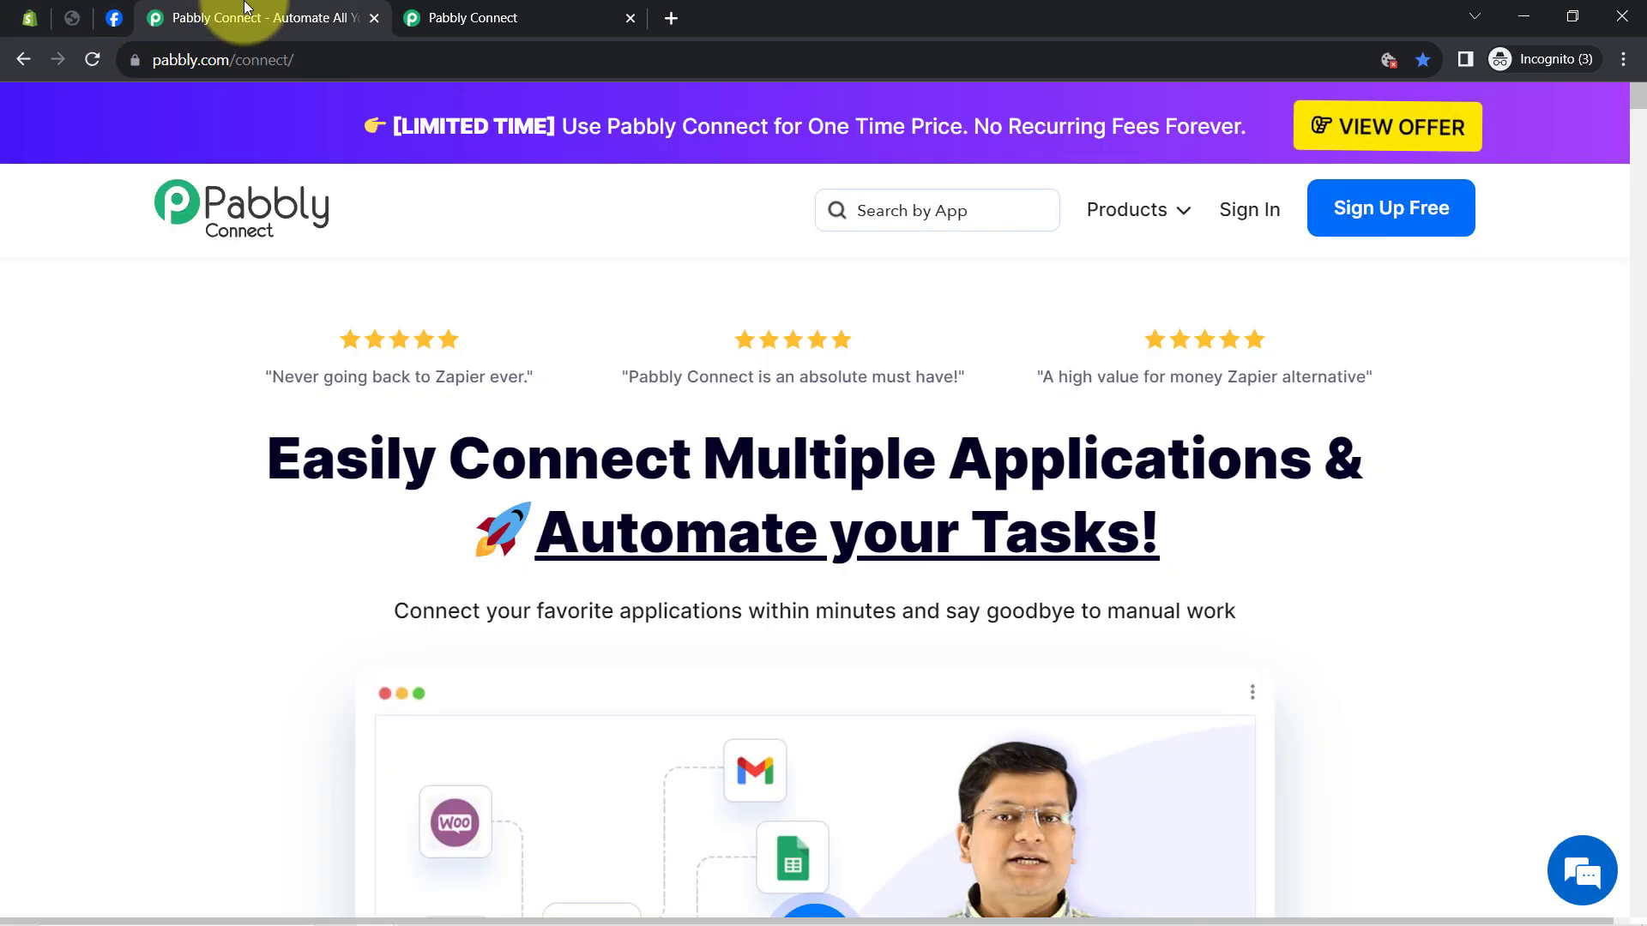
Show the Pabbly Connect Dashboard with 129946 tasks remaining and an empty Home folder.
drag(170, 59, 346, 58)
drag(302, 456, 1239, 622)
click(523, 8)
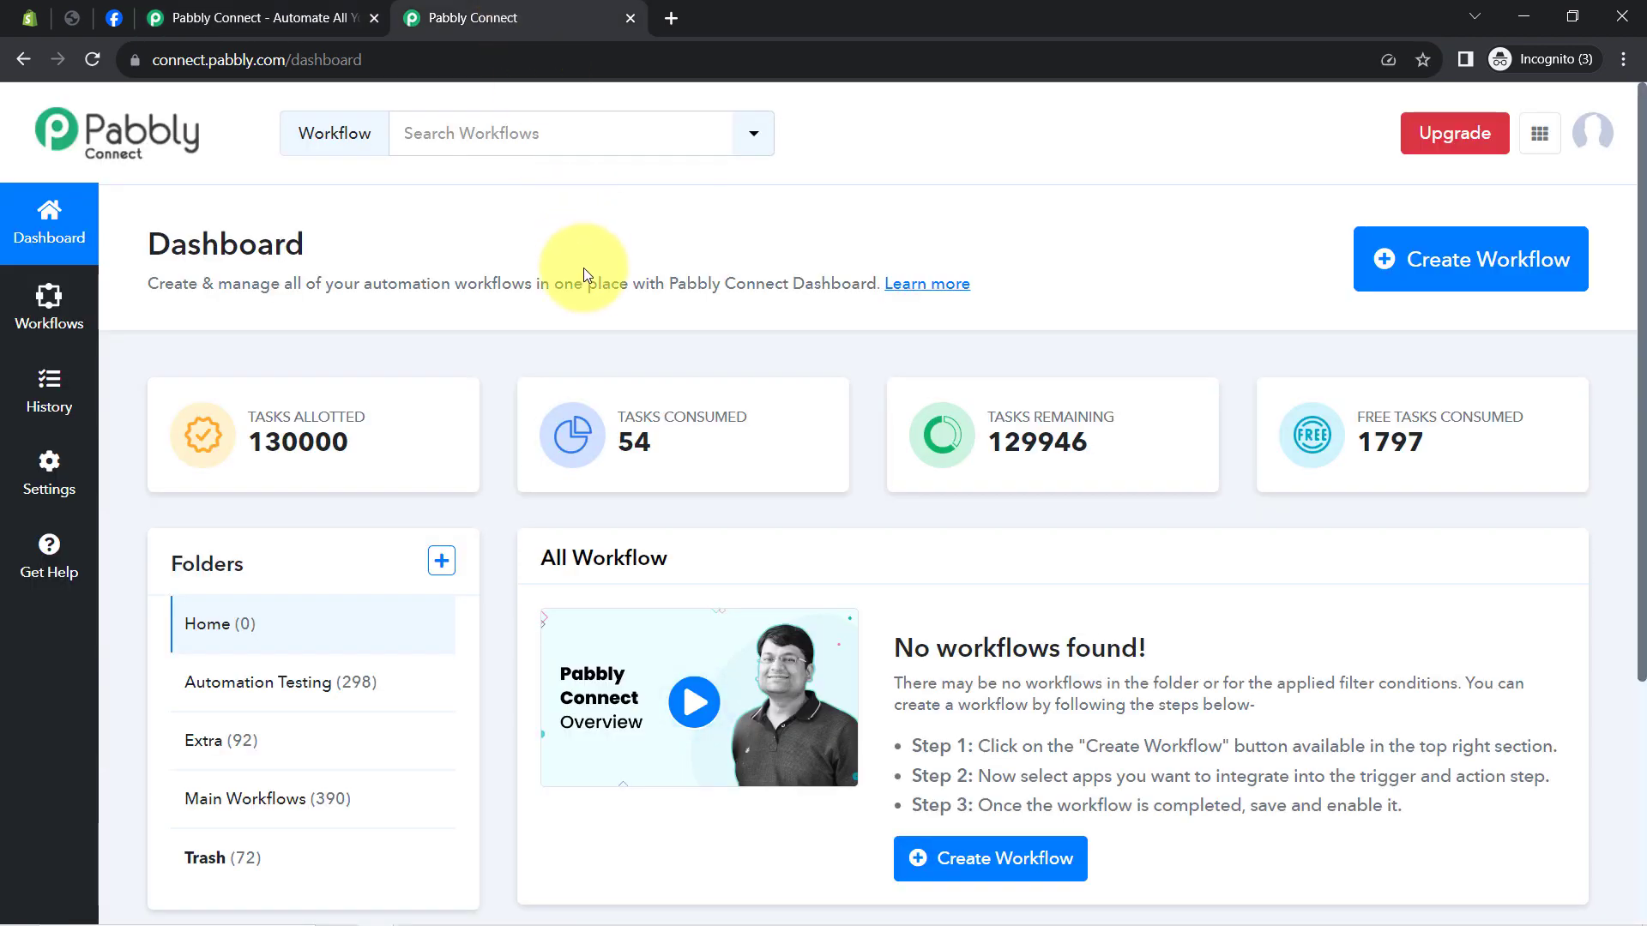
click(202, 12)
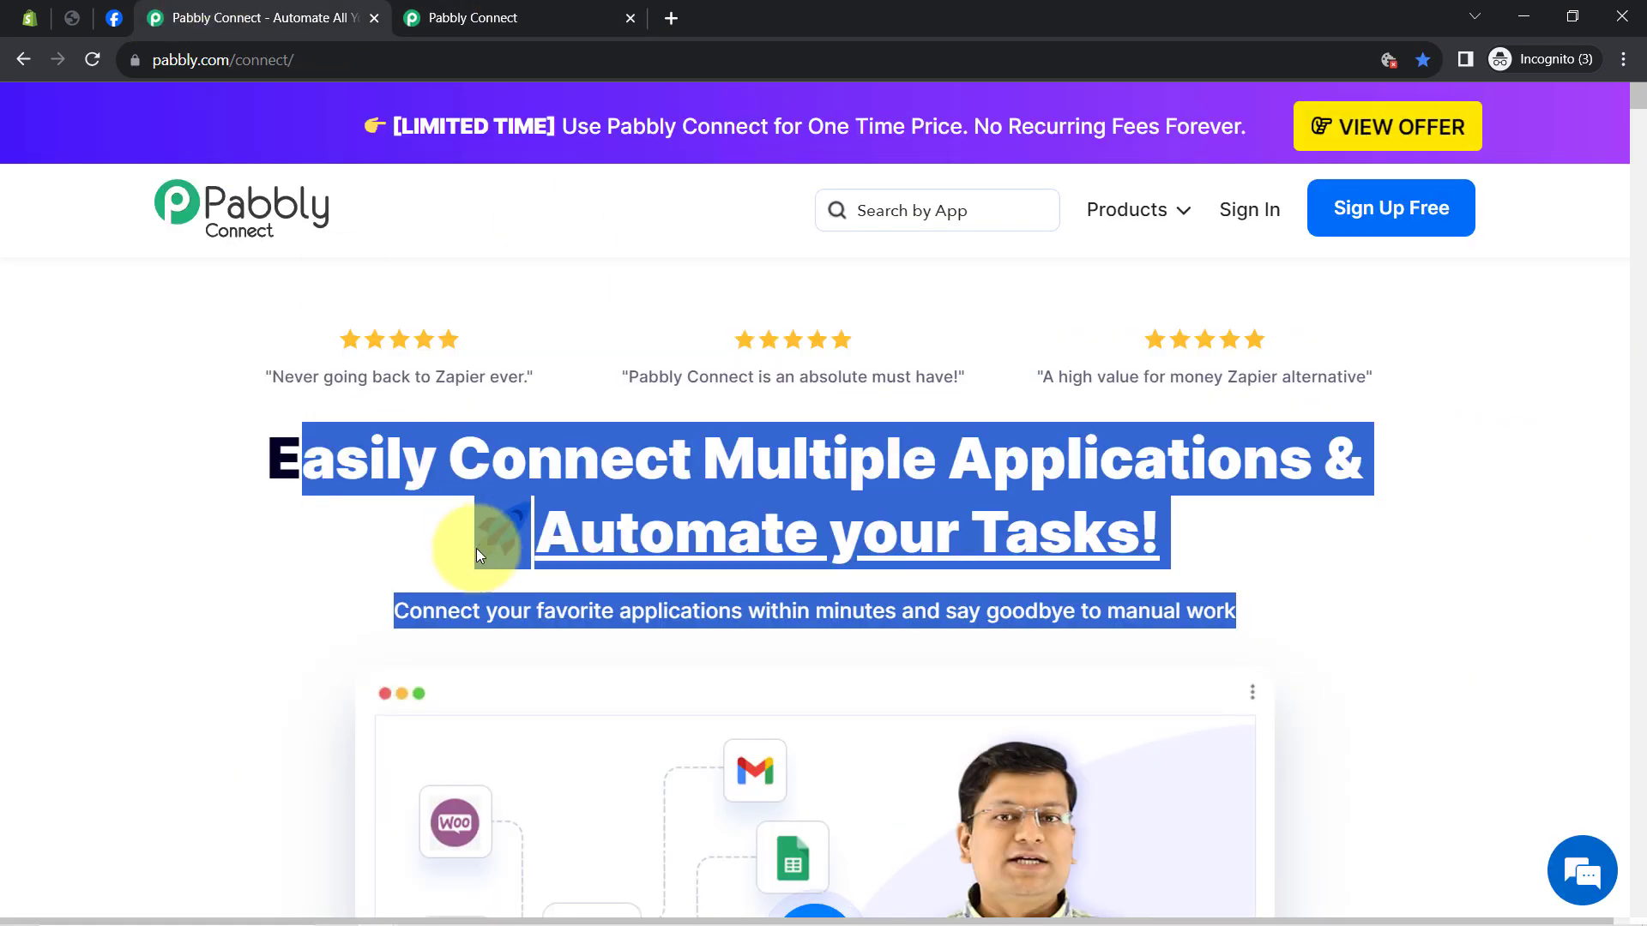
click(460, 490)
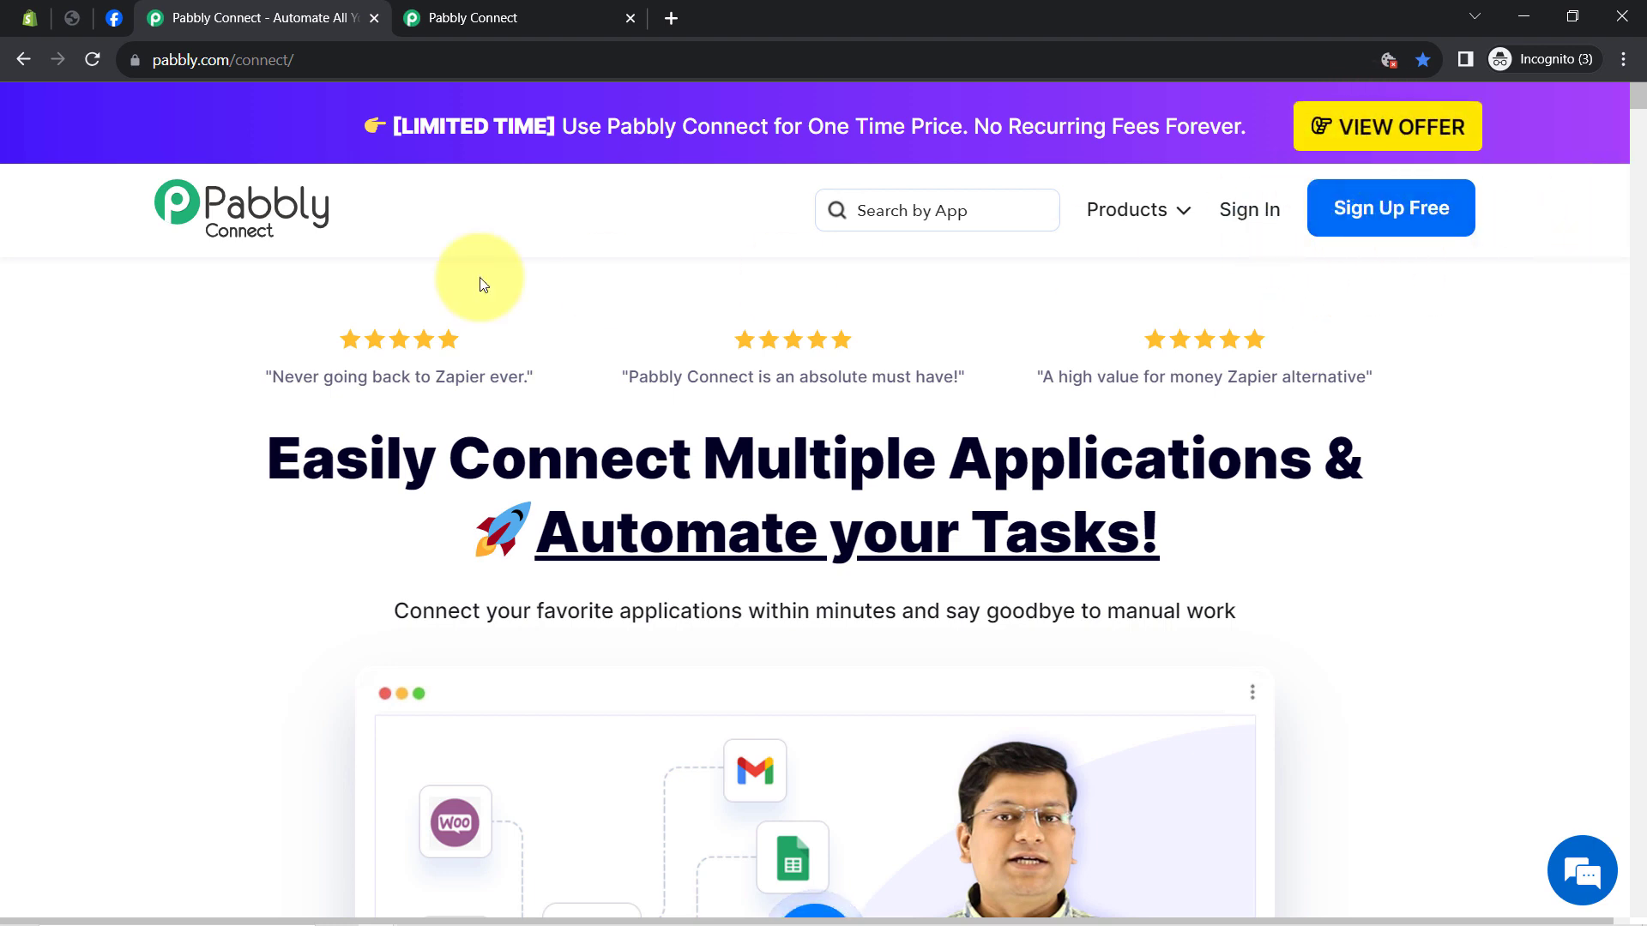
click(436, 17)
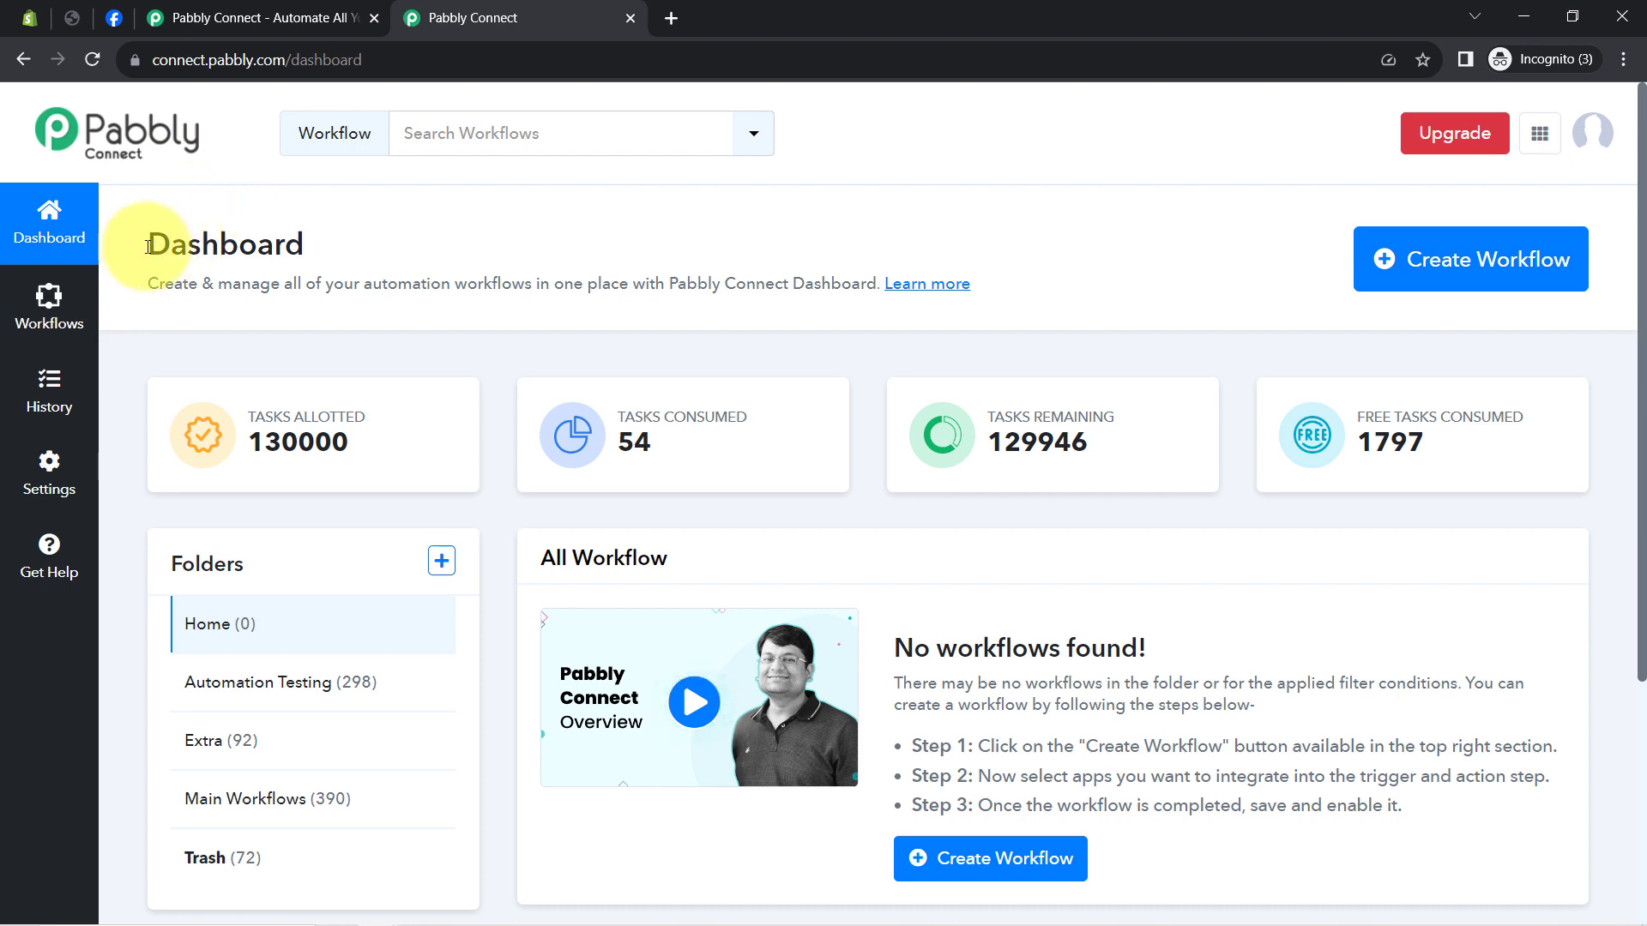
drag(140, 253, 428, 251)
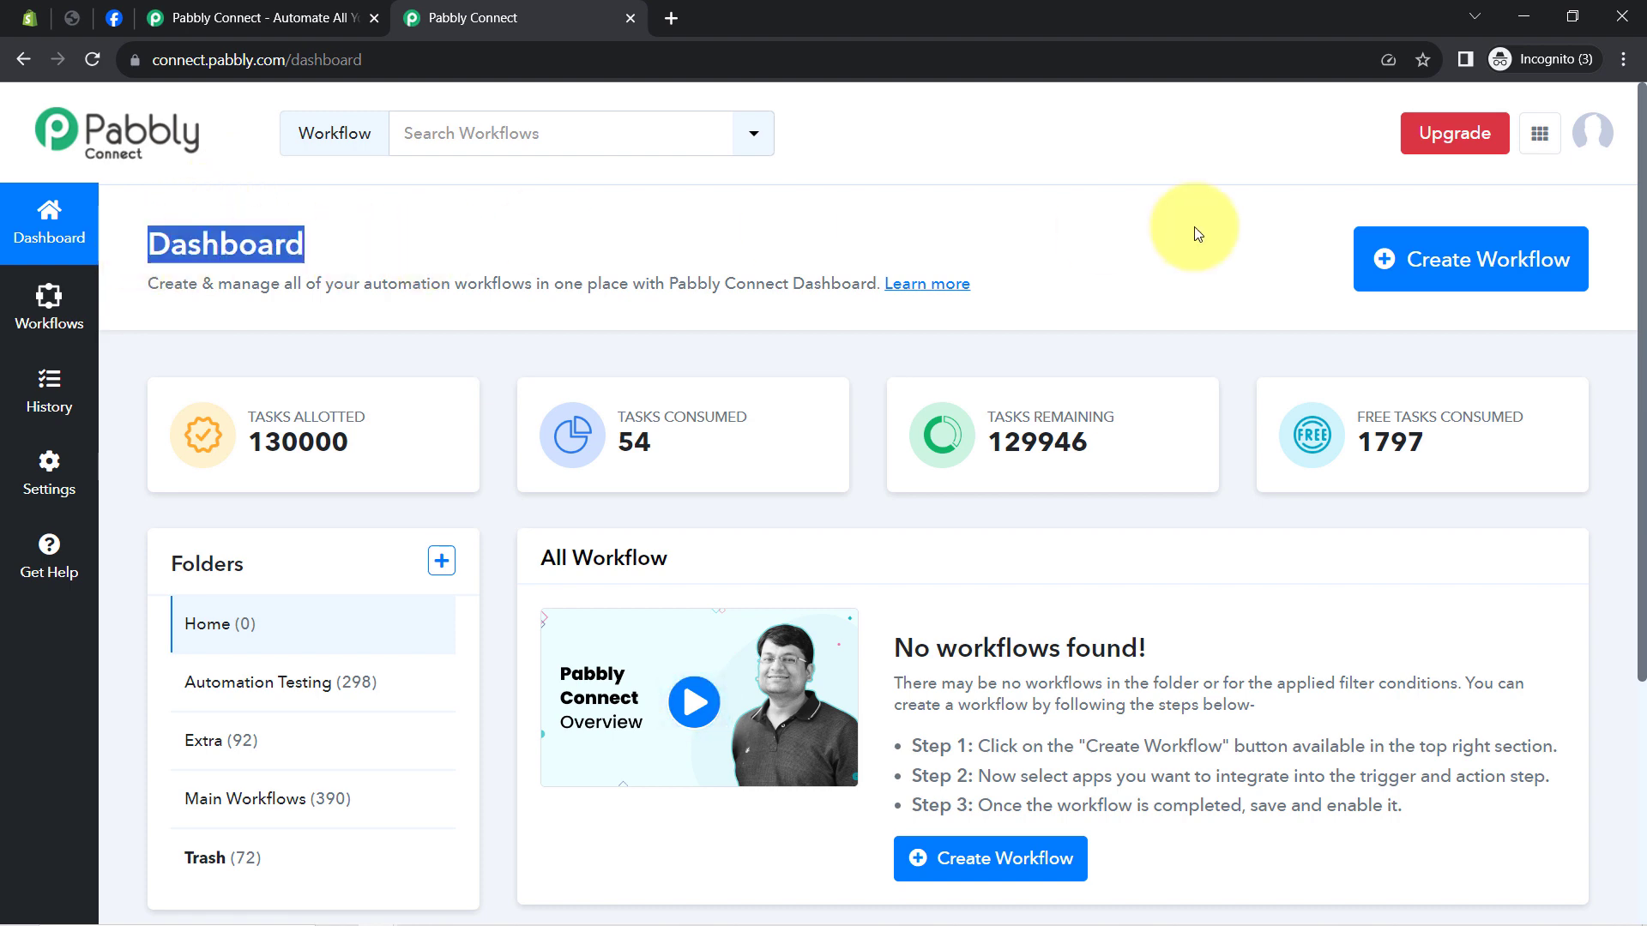
Create workflow 'Send Customer and Transaction Data to Facebook Offline Event' in Main Workflows, fixing 'Transation'.
click(1476, 260)
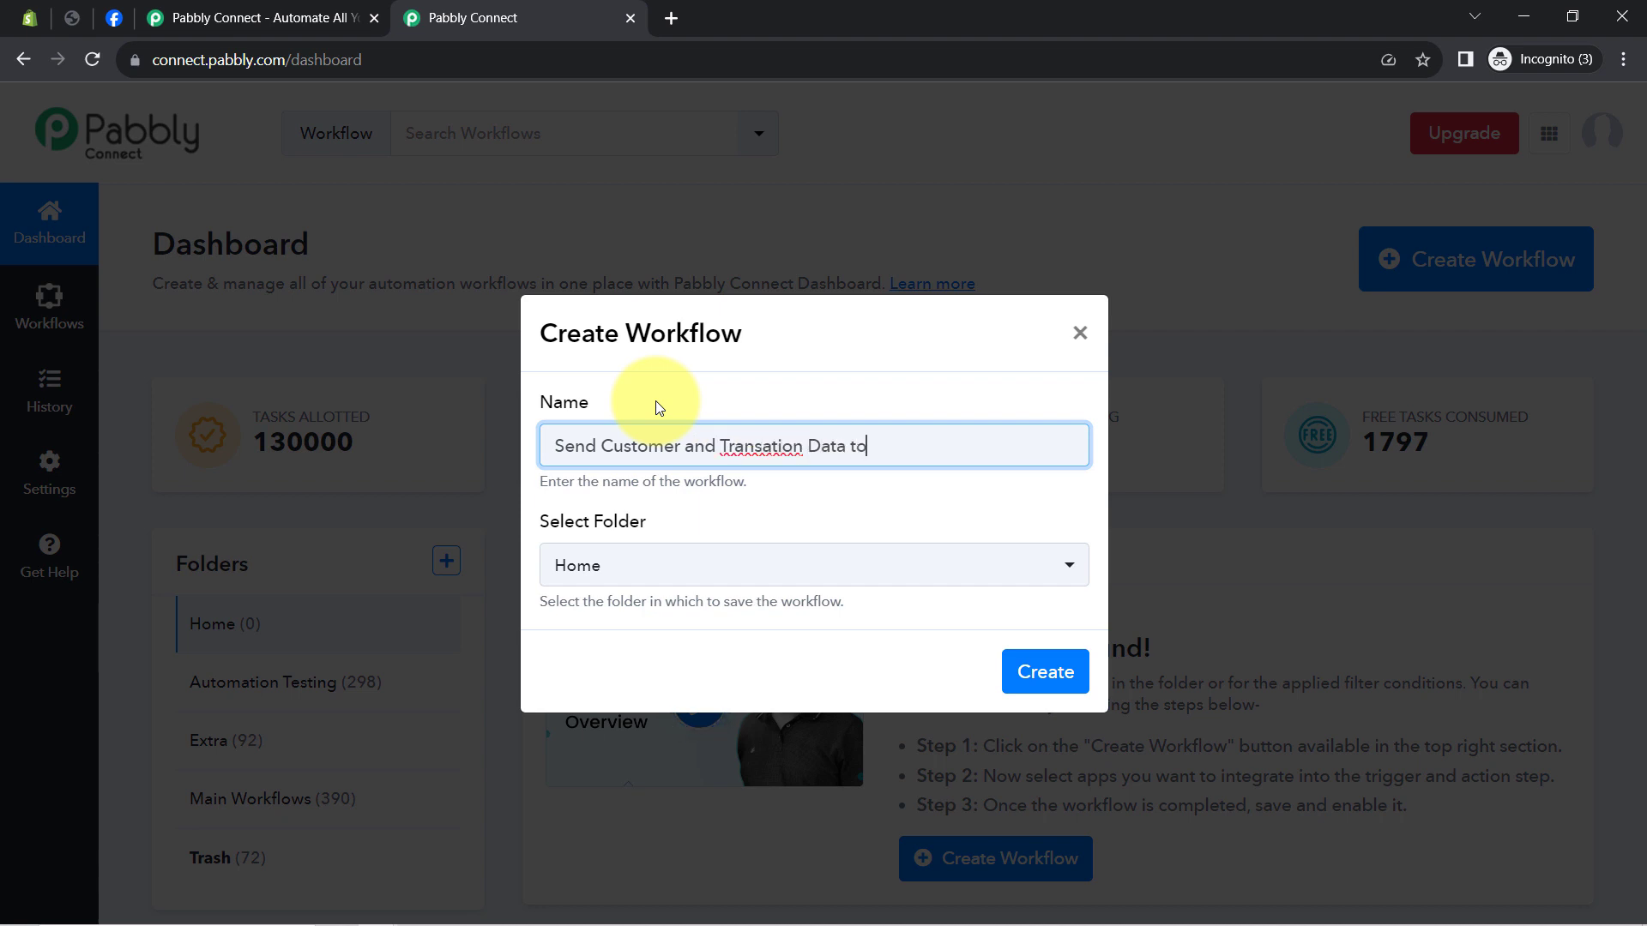
text(Facebook Offline Event)
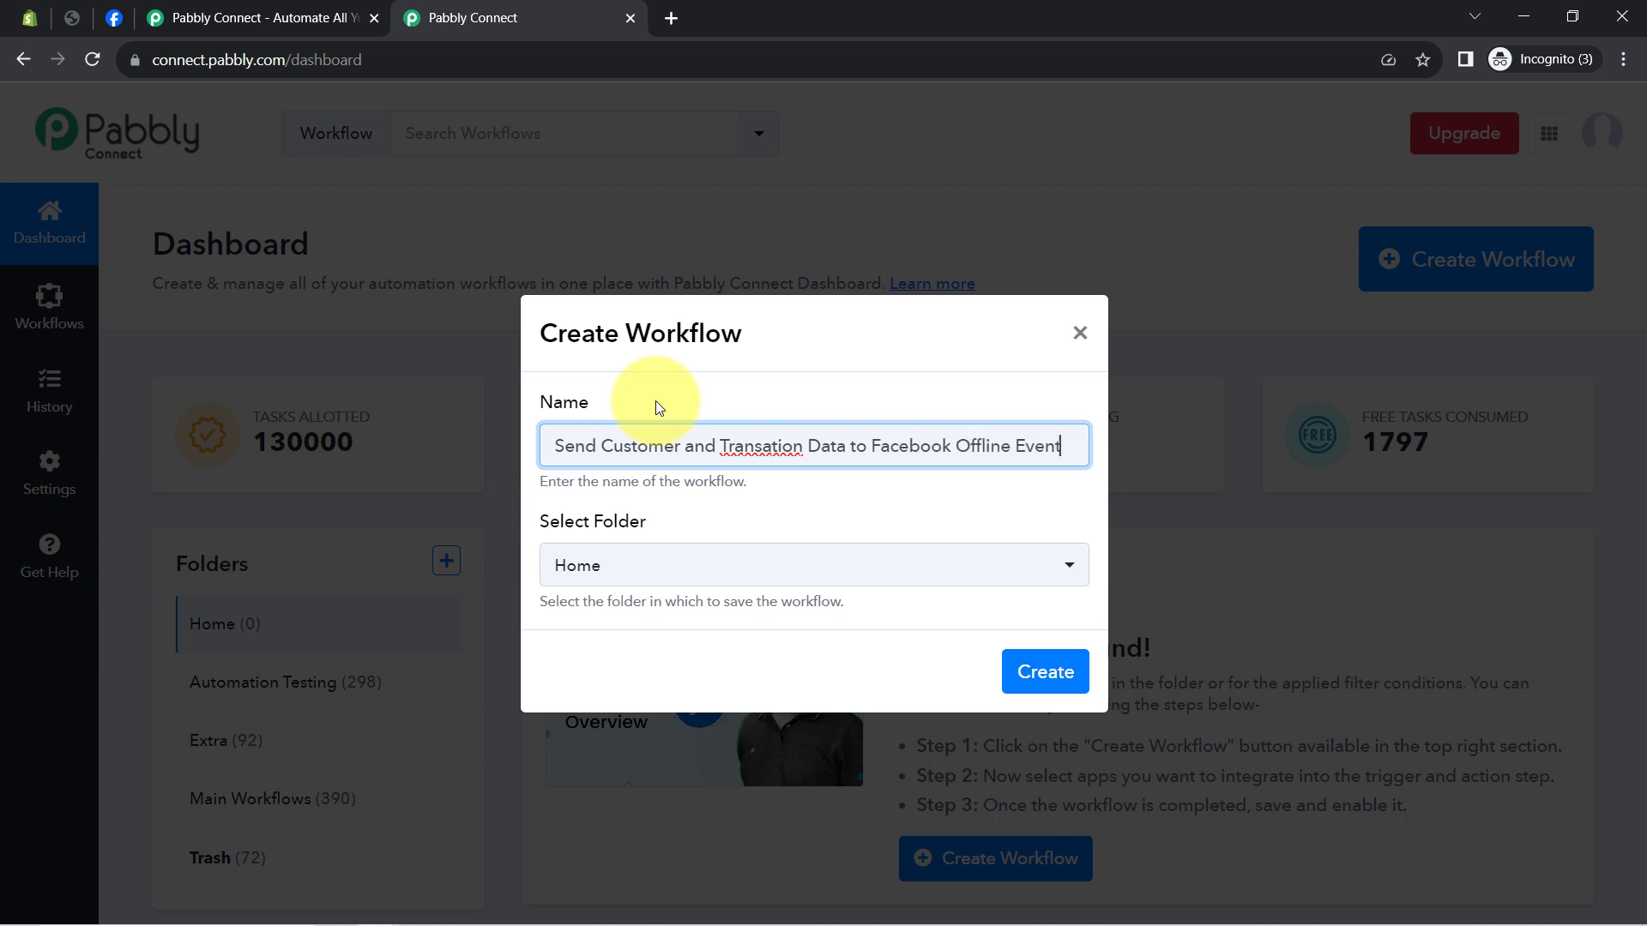
right_click(756, 449)
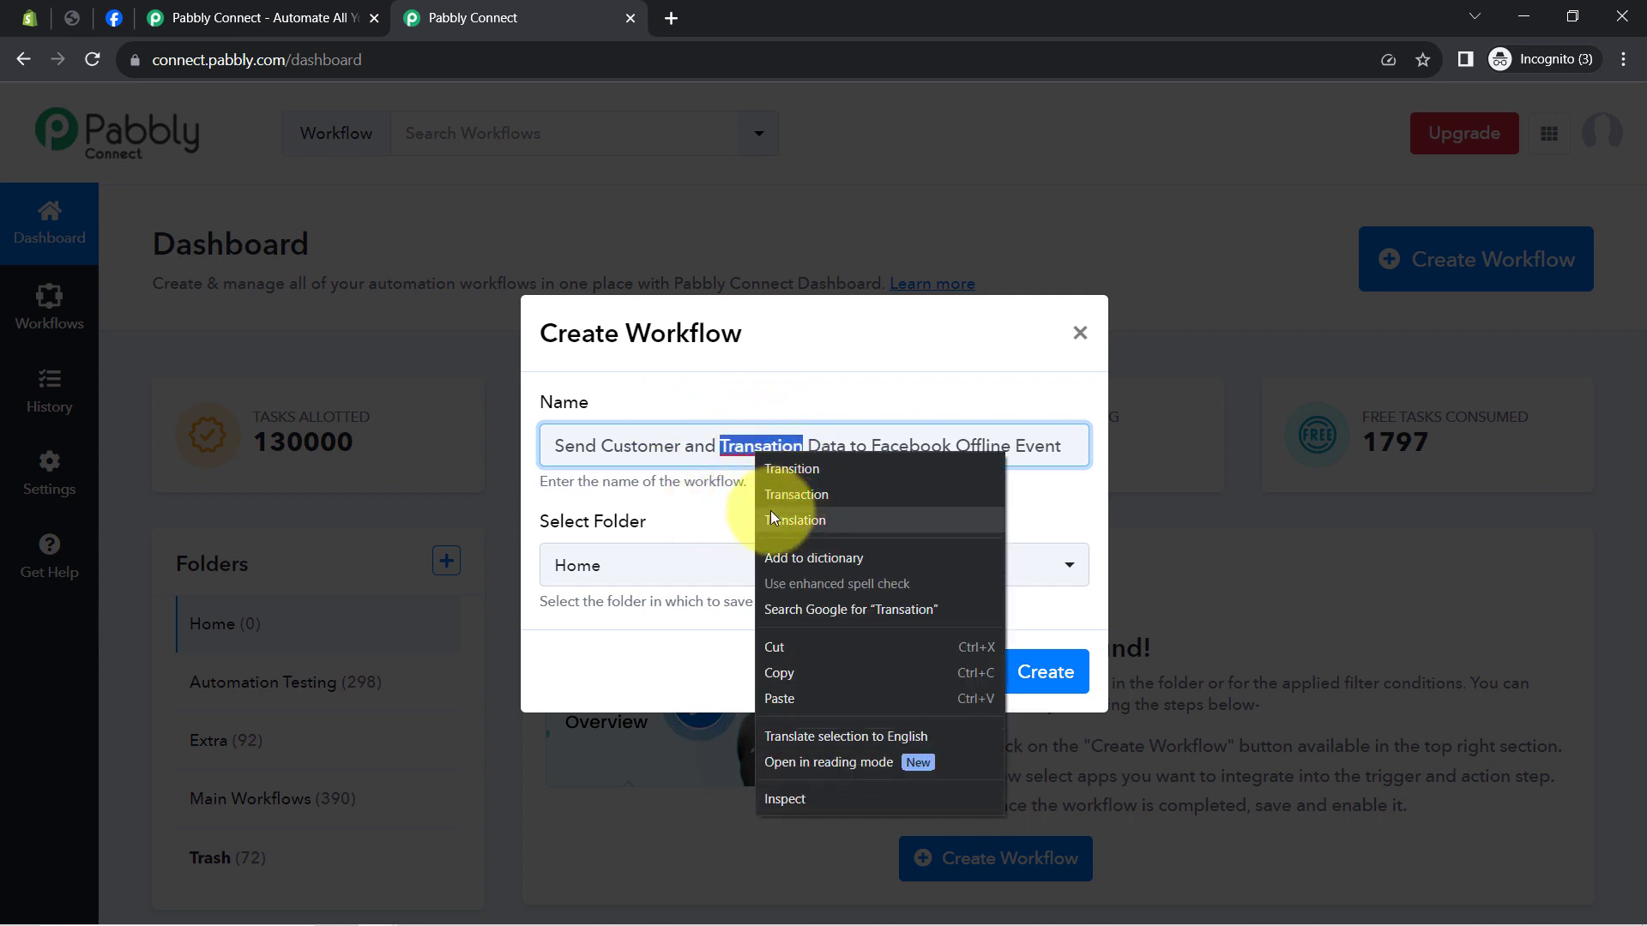
click(769, 496)
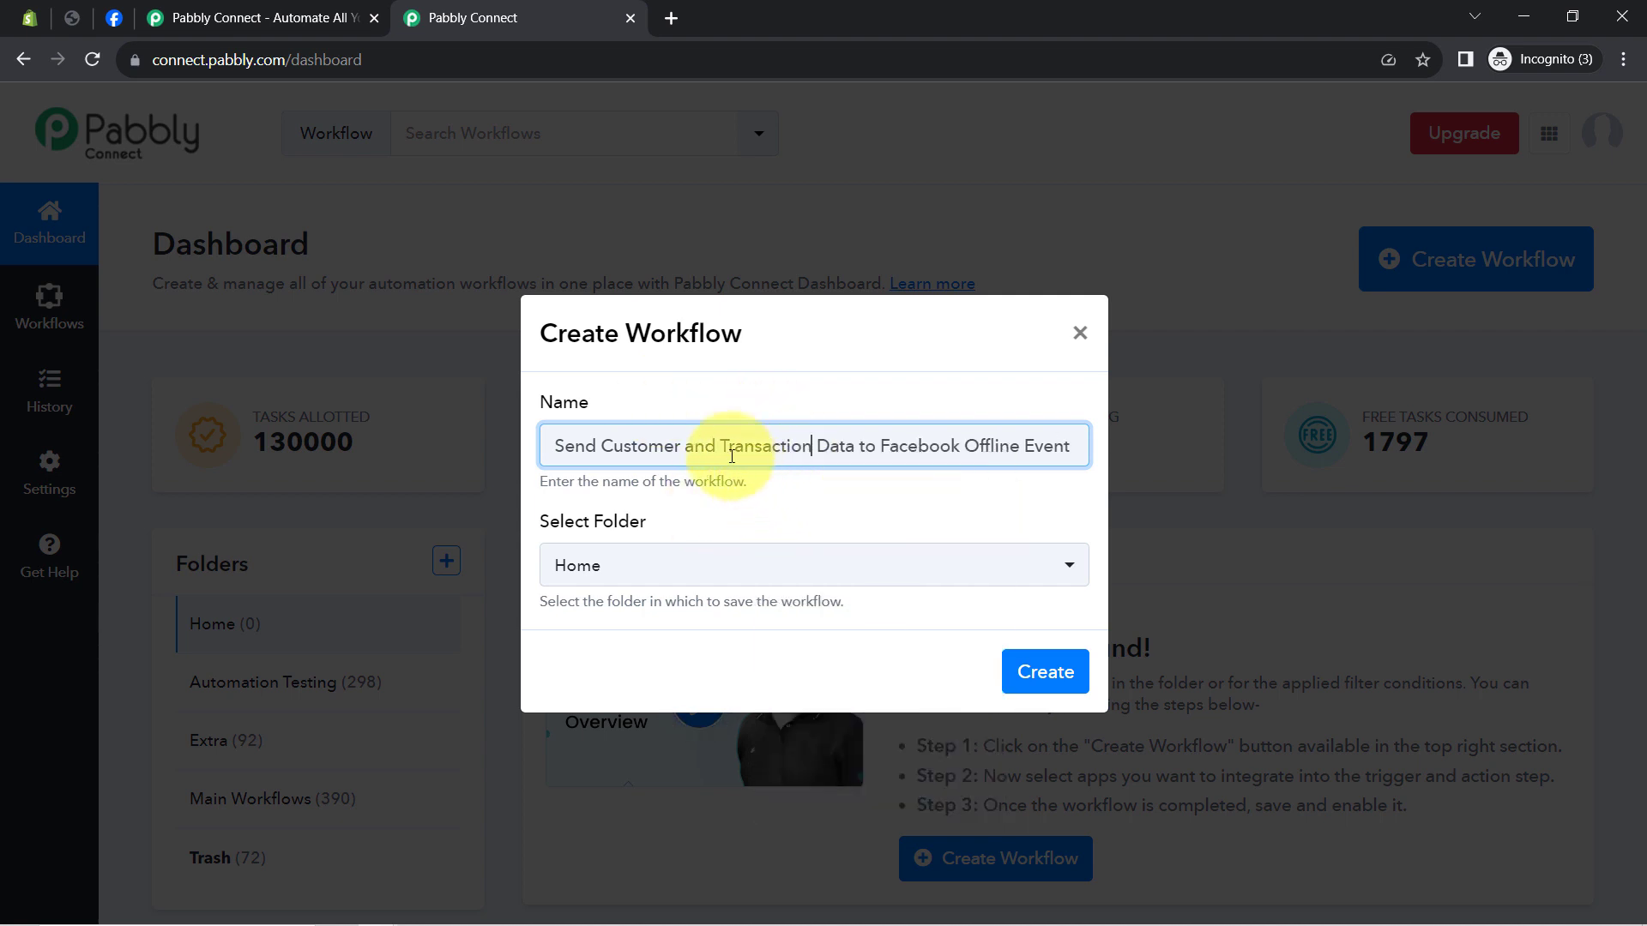
triple_click(726, 450)
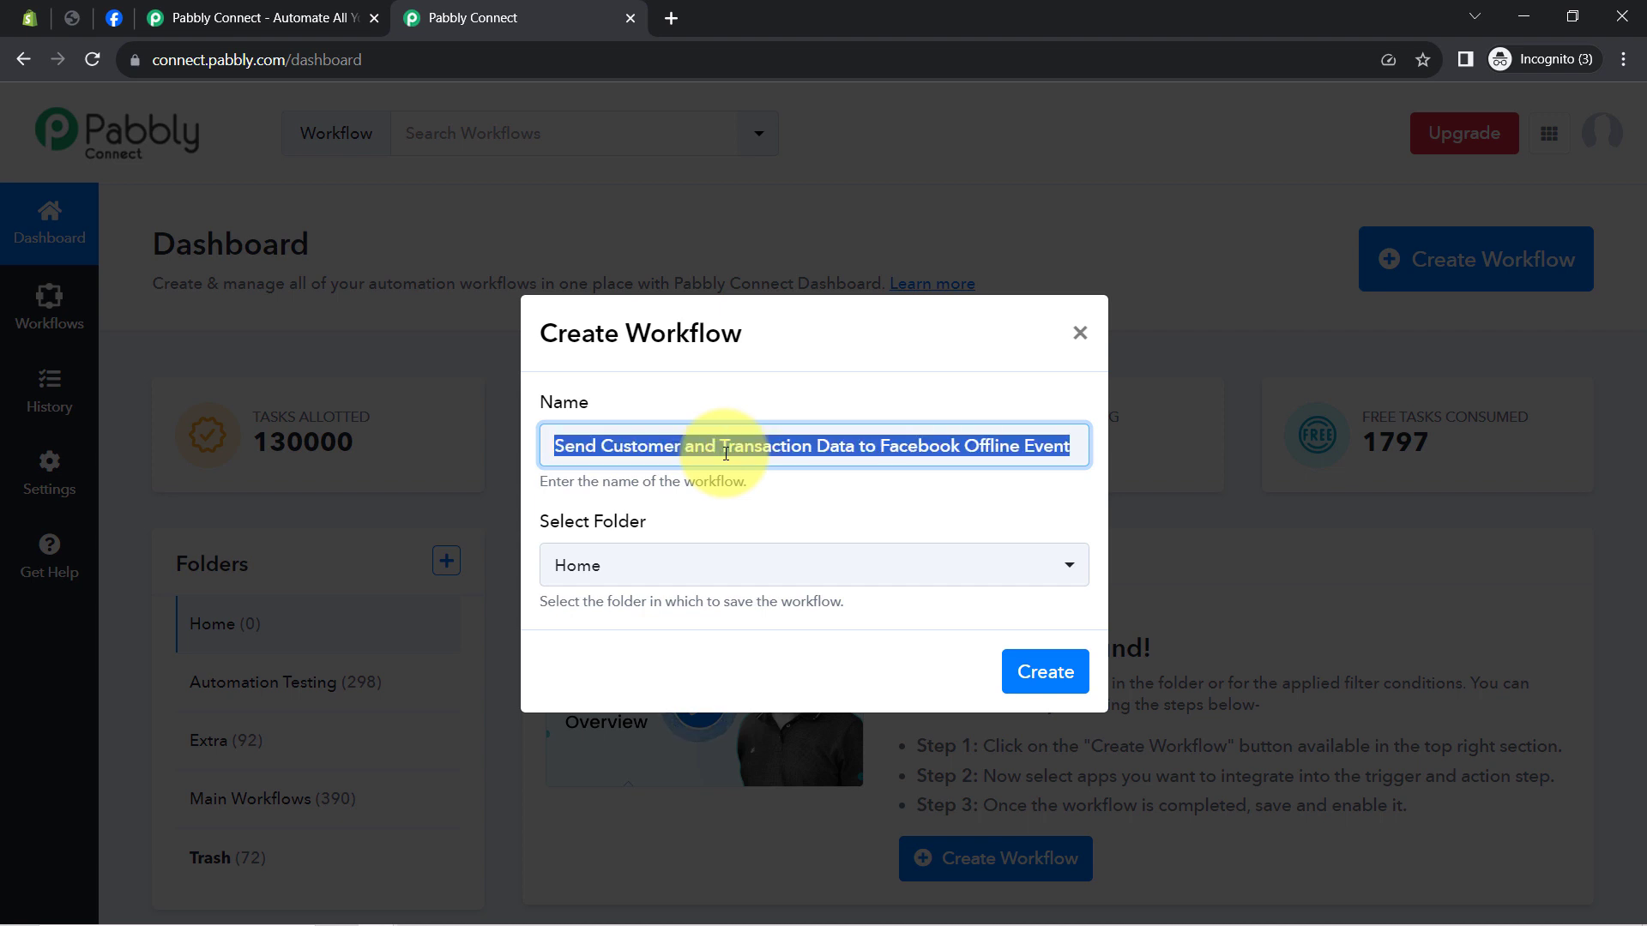
click(636, 579)
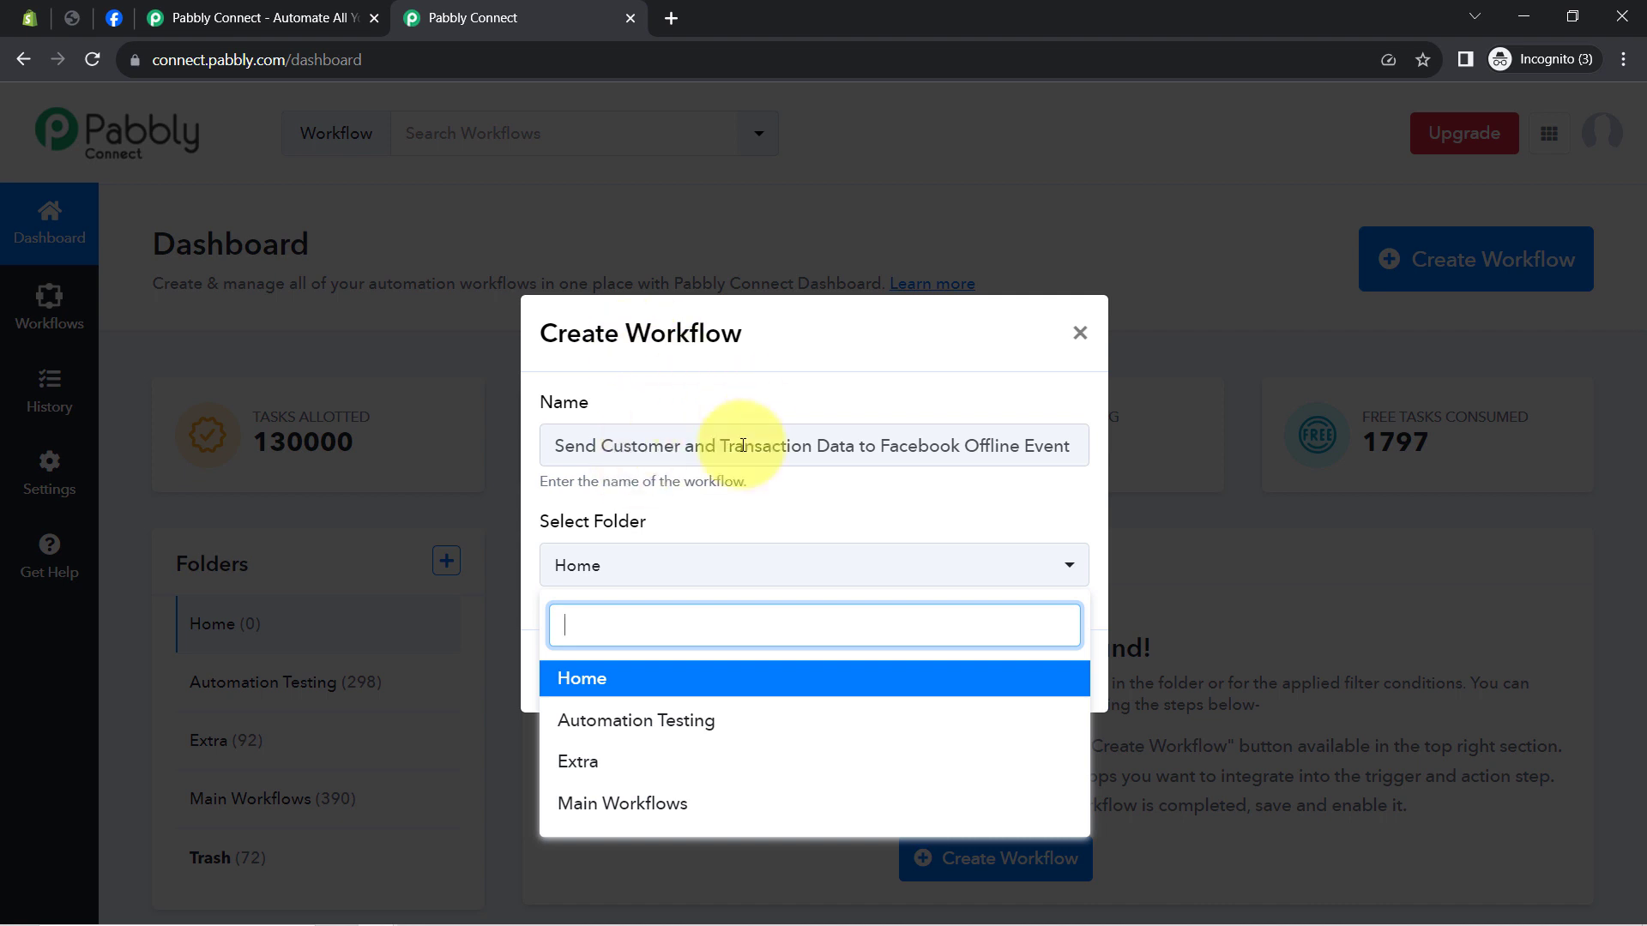
click(611, 806)
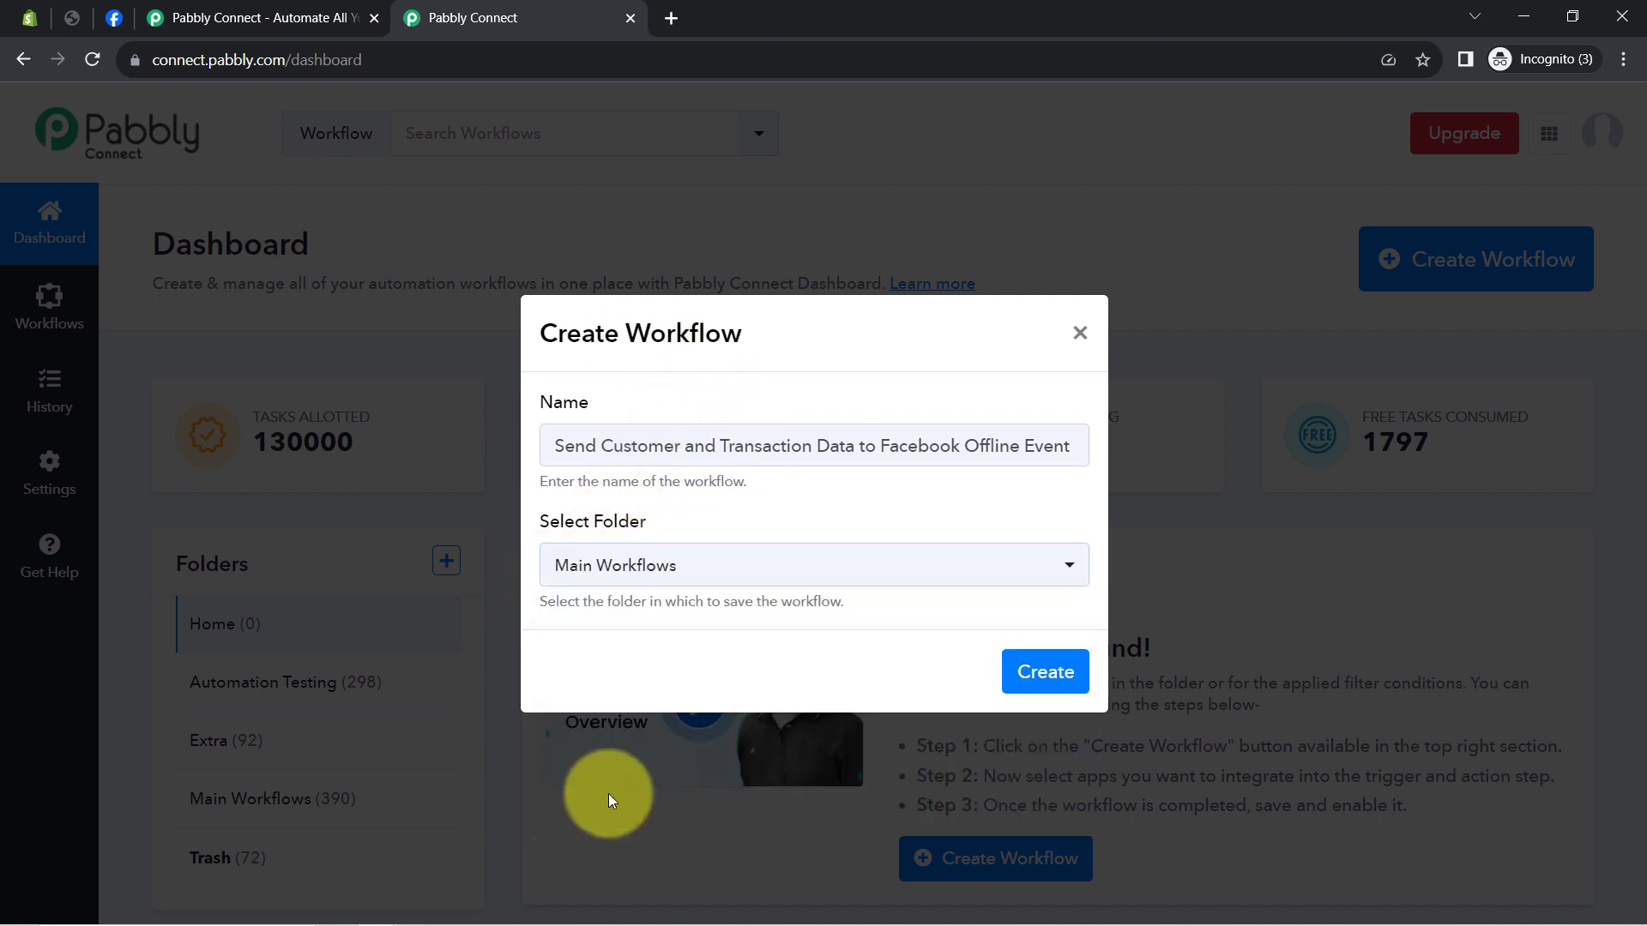
click(1047, 676)
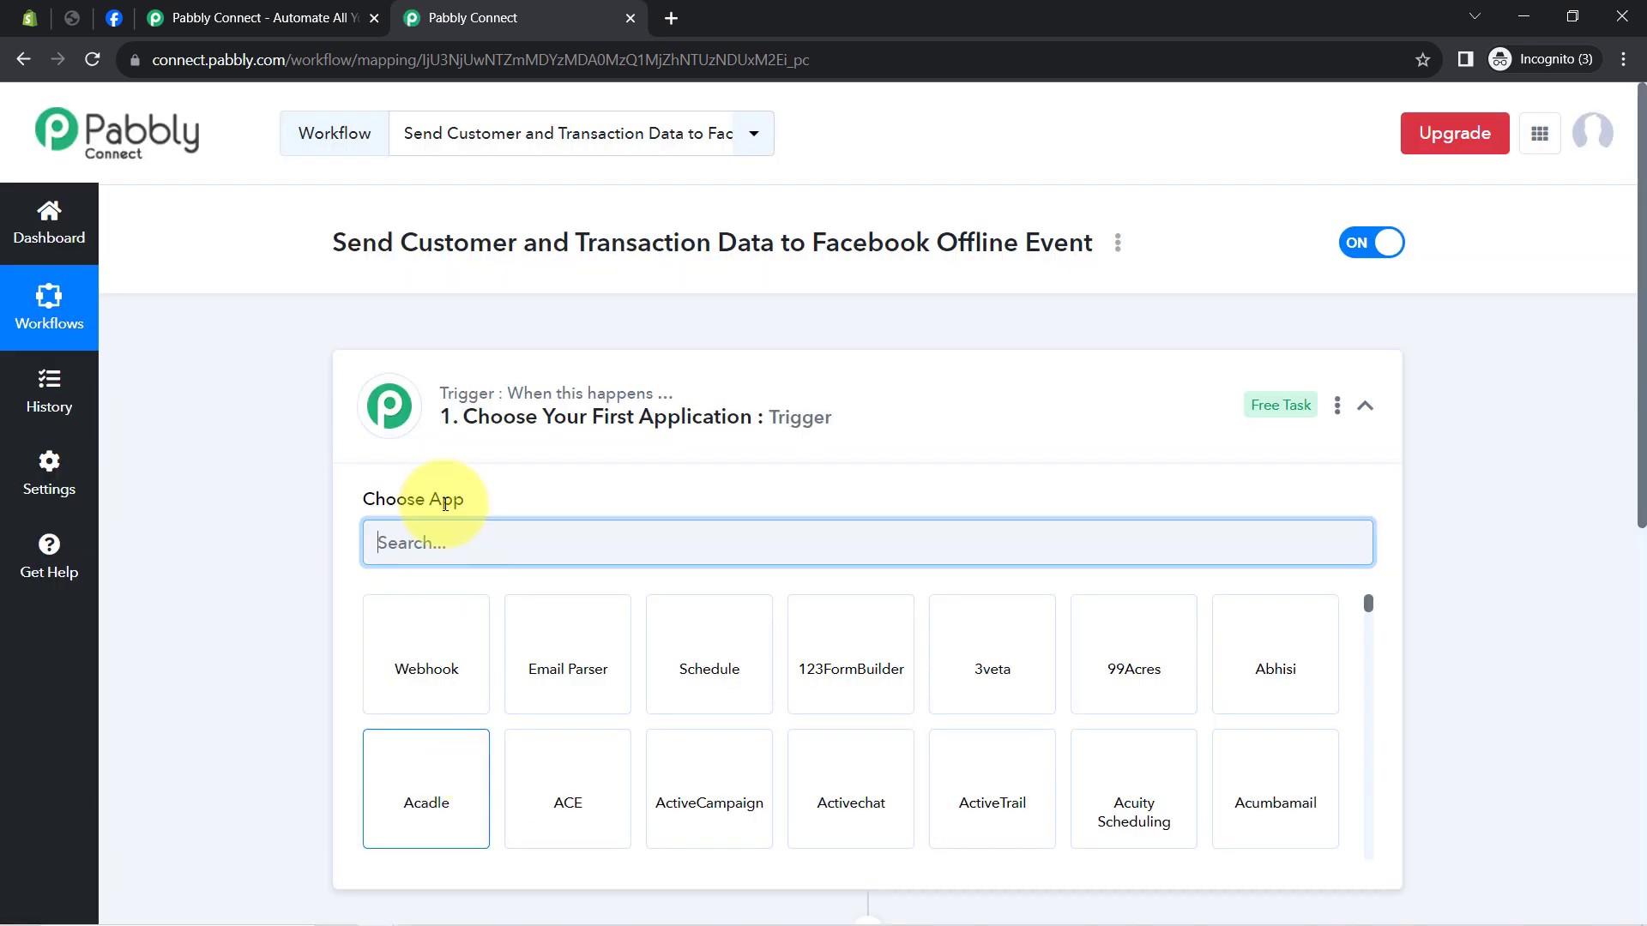
Search 'shopify' in the trigger's Choose App and select Shopify as the trigger app.
click(456, 415)
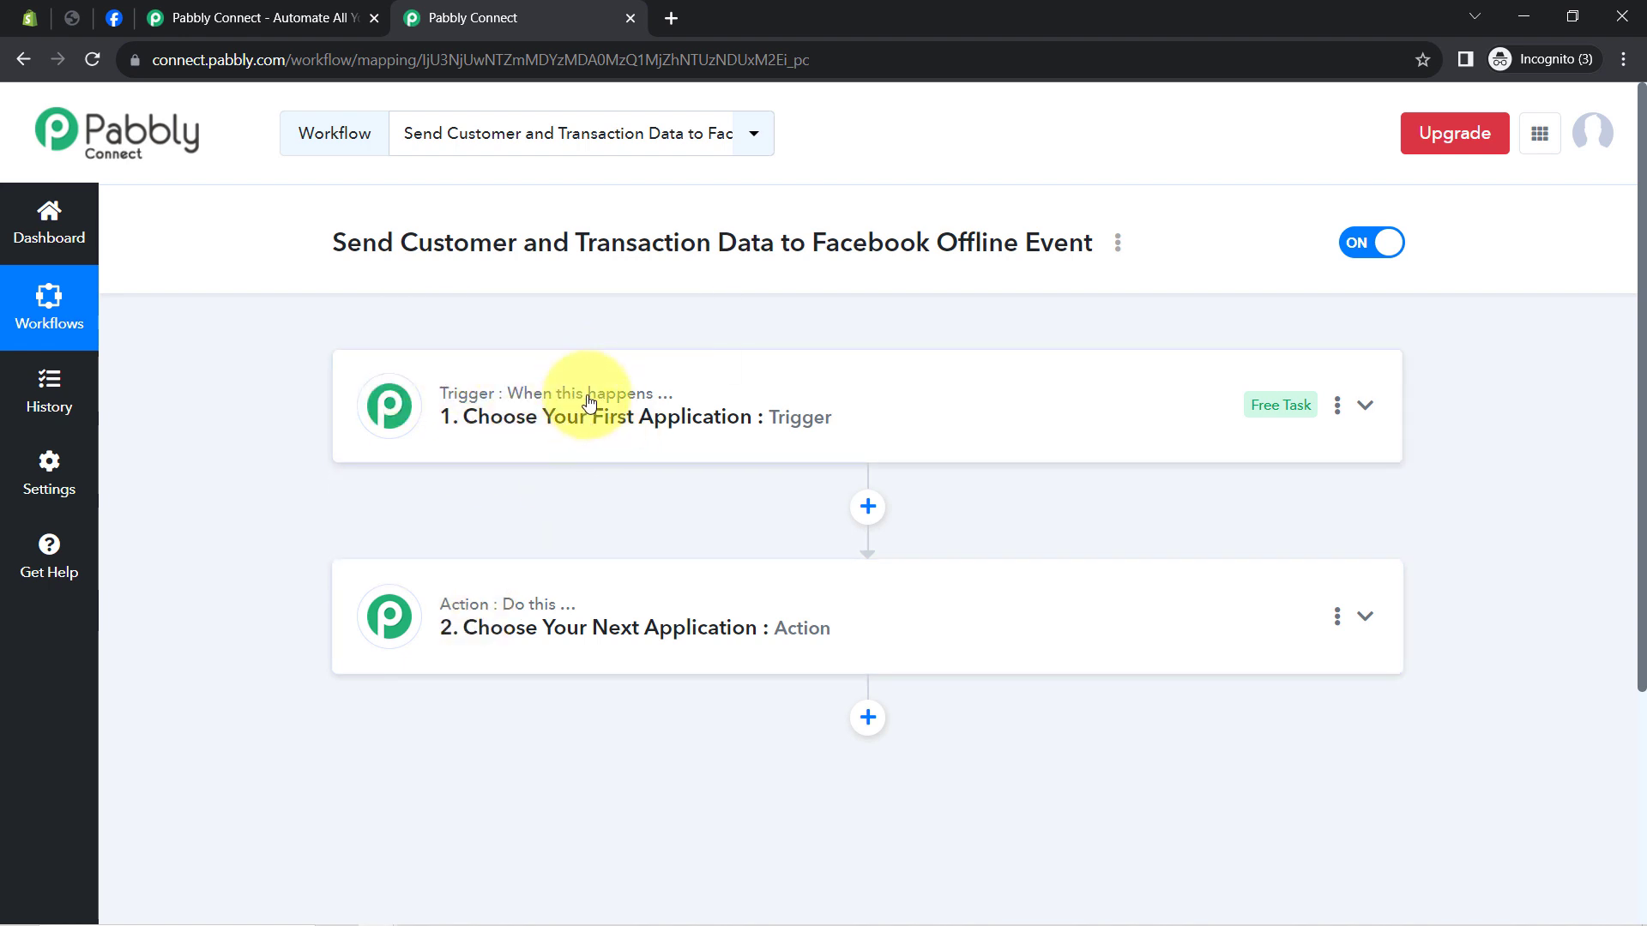
mouse_move(589, 401)
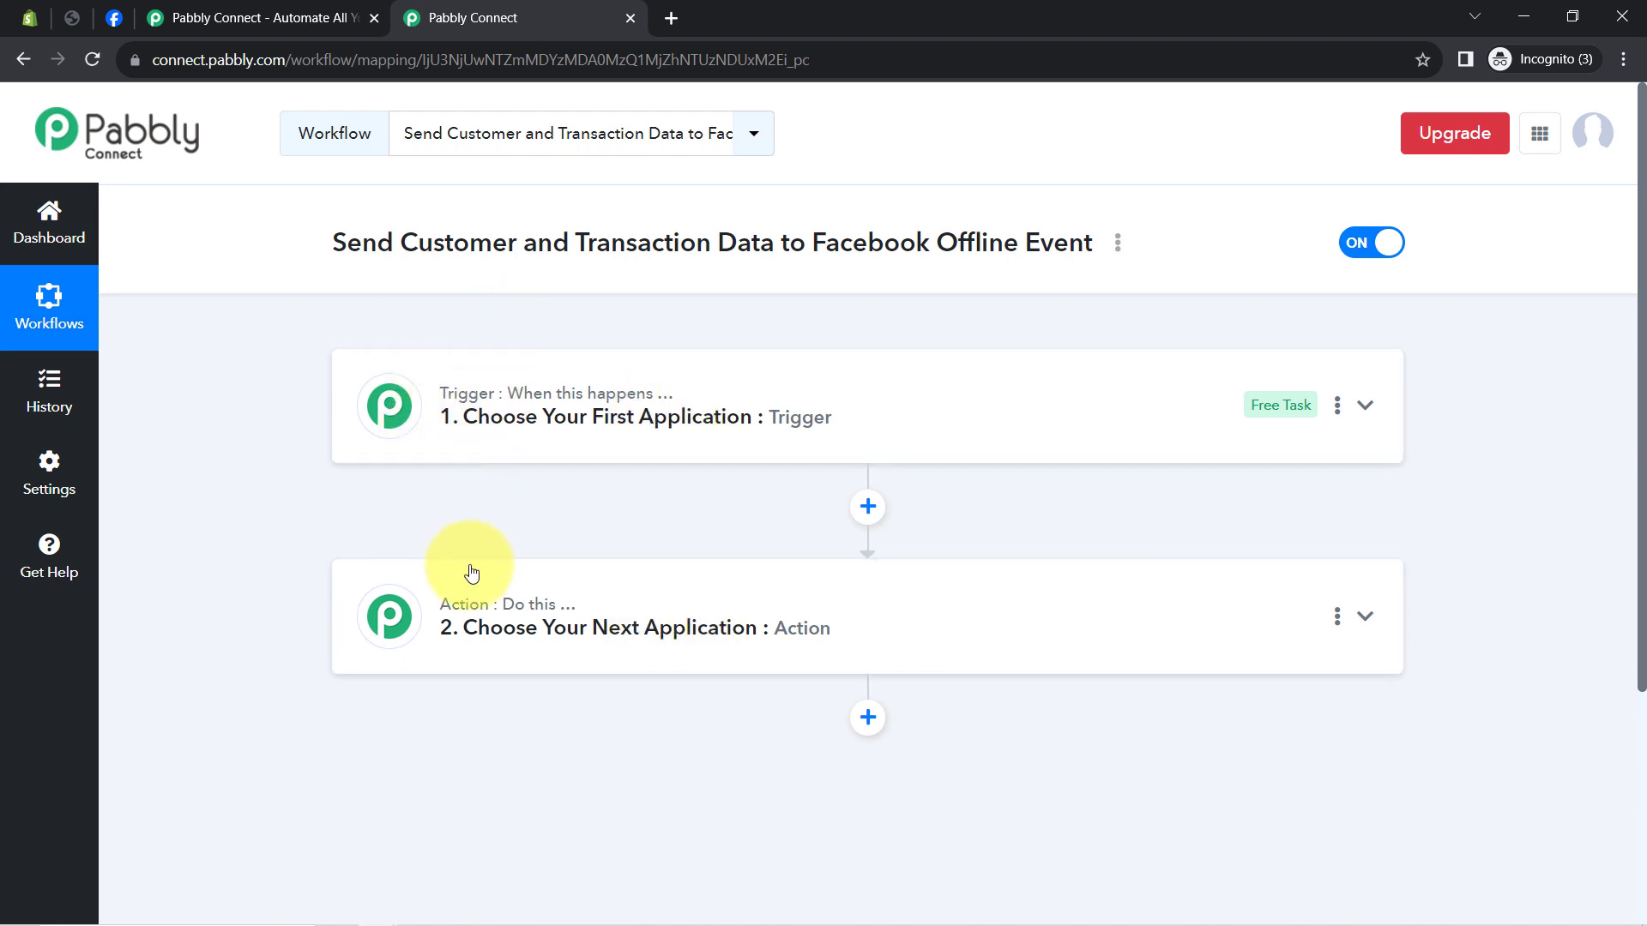
click(507, 430)
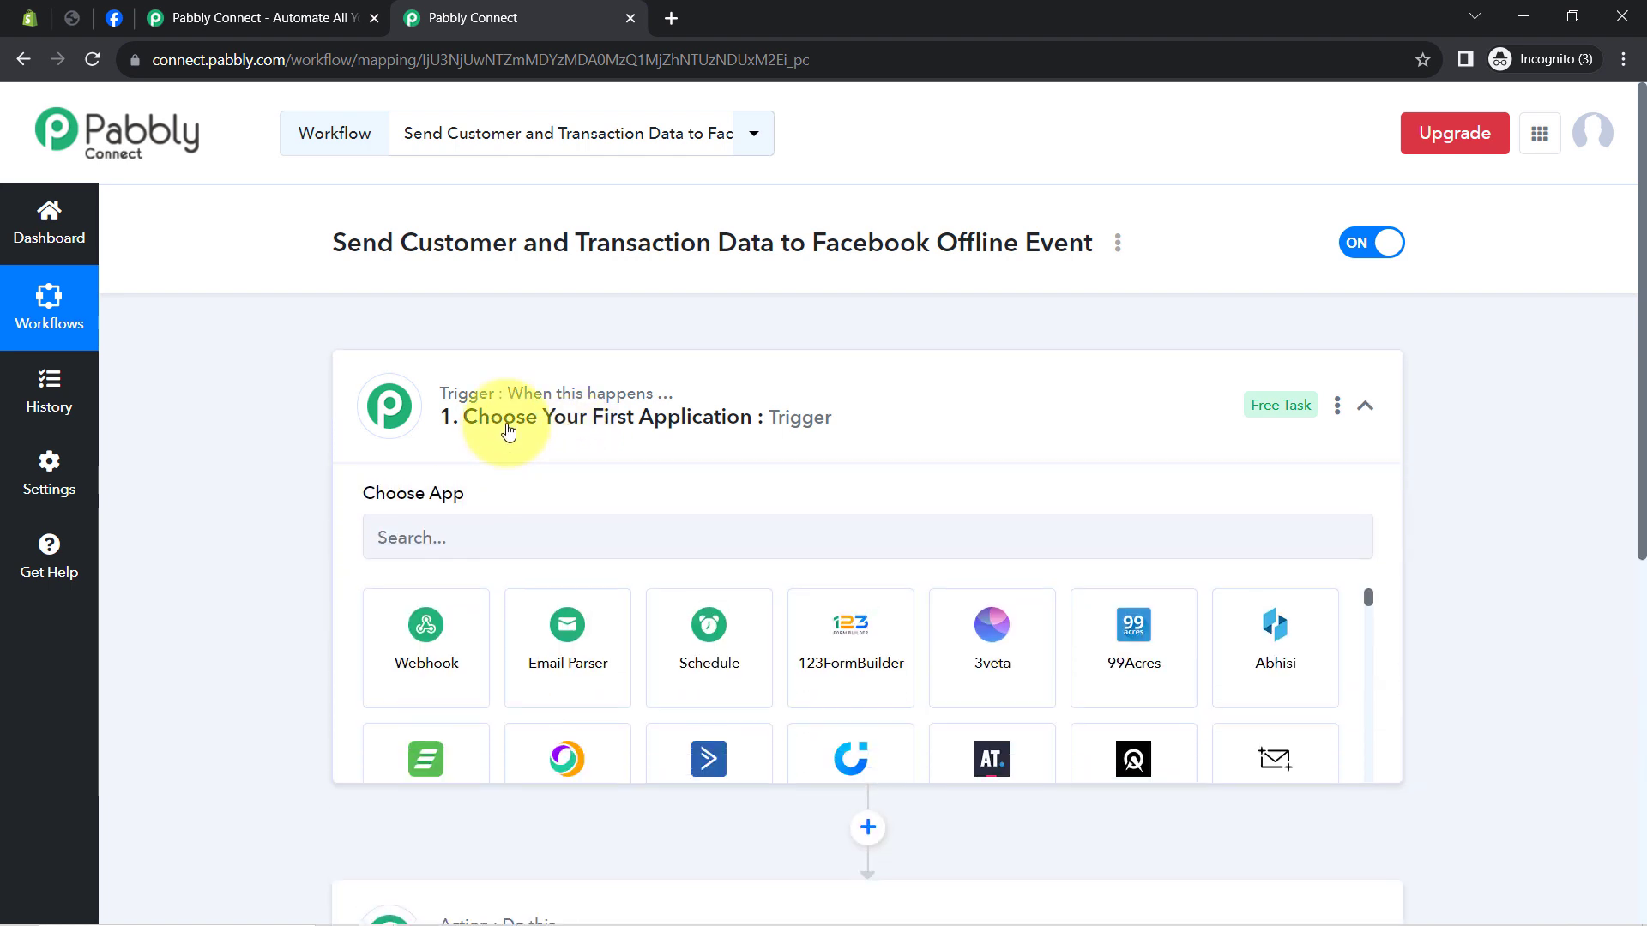
drag(347, 243, 931, 249)
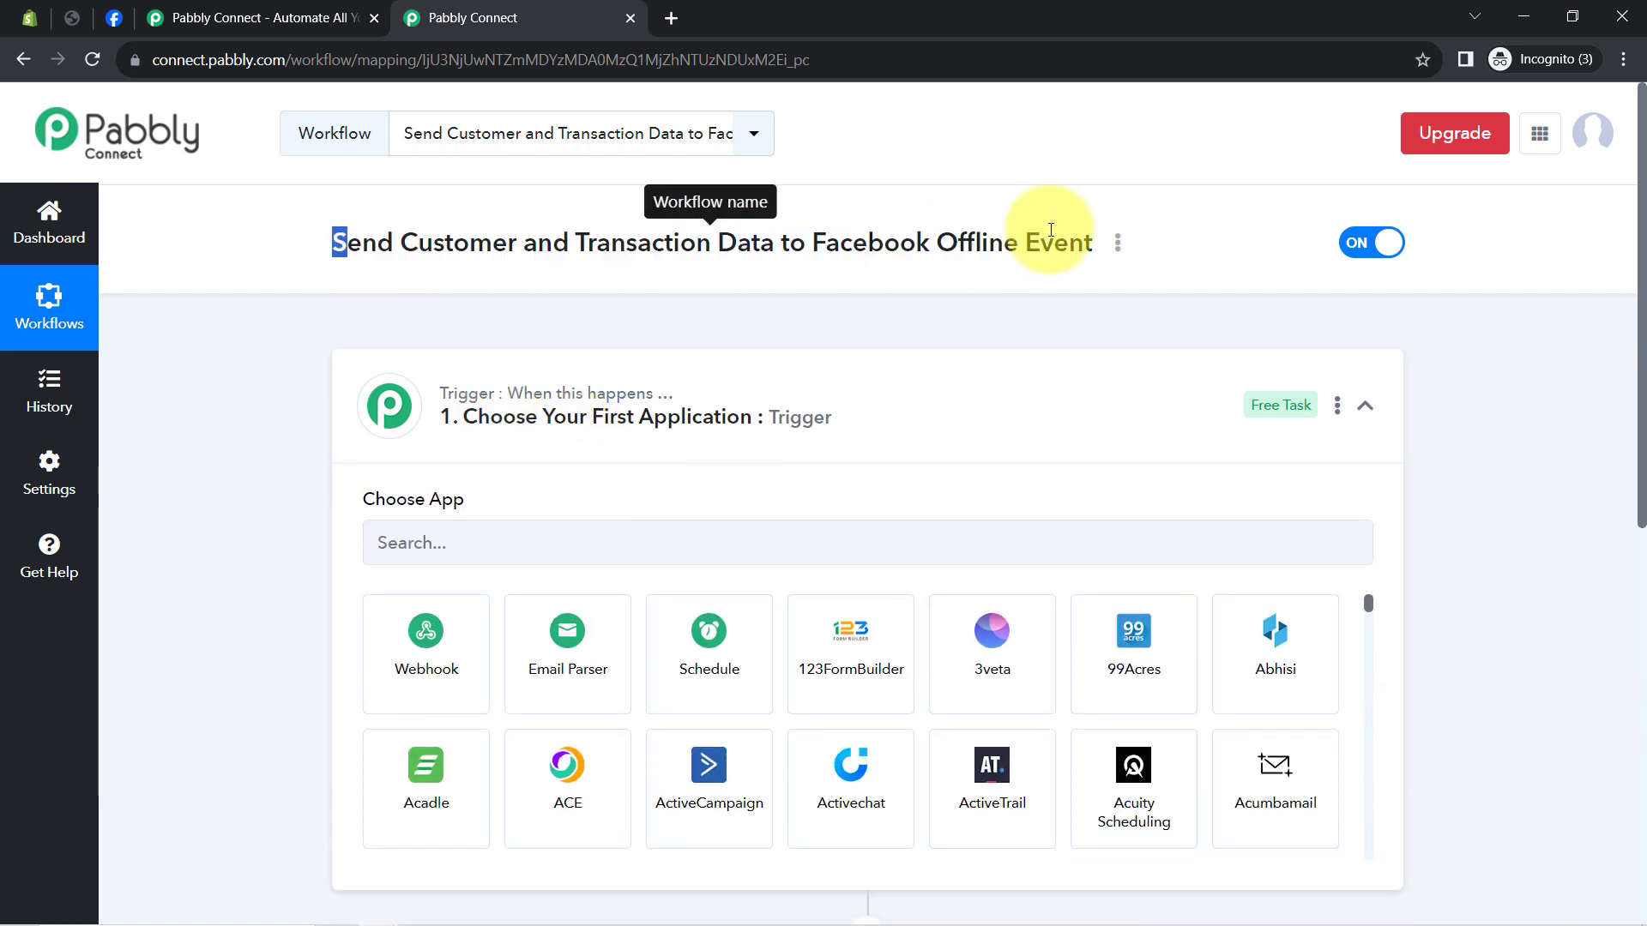
click(509, 531)
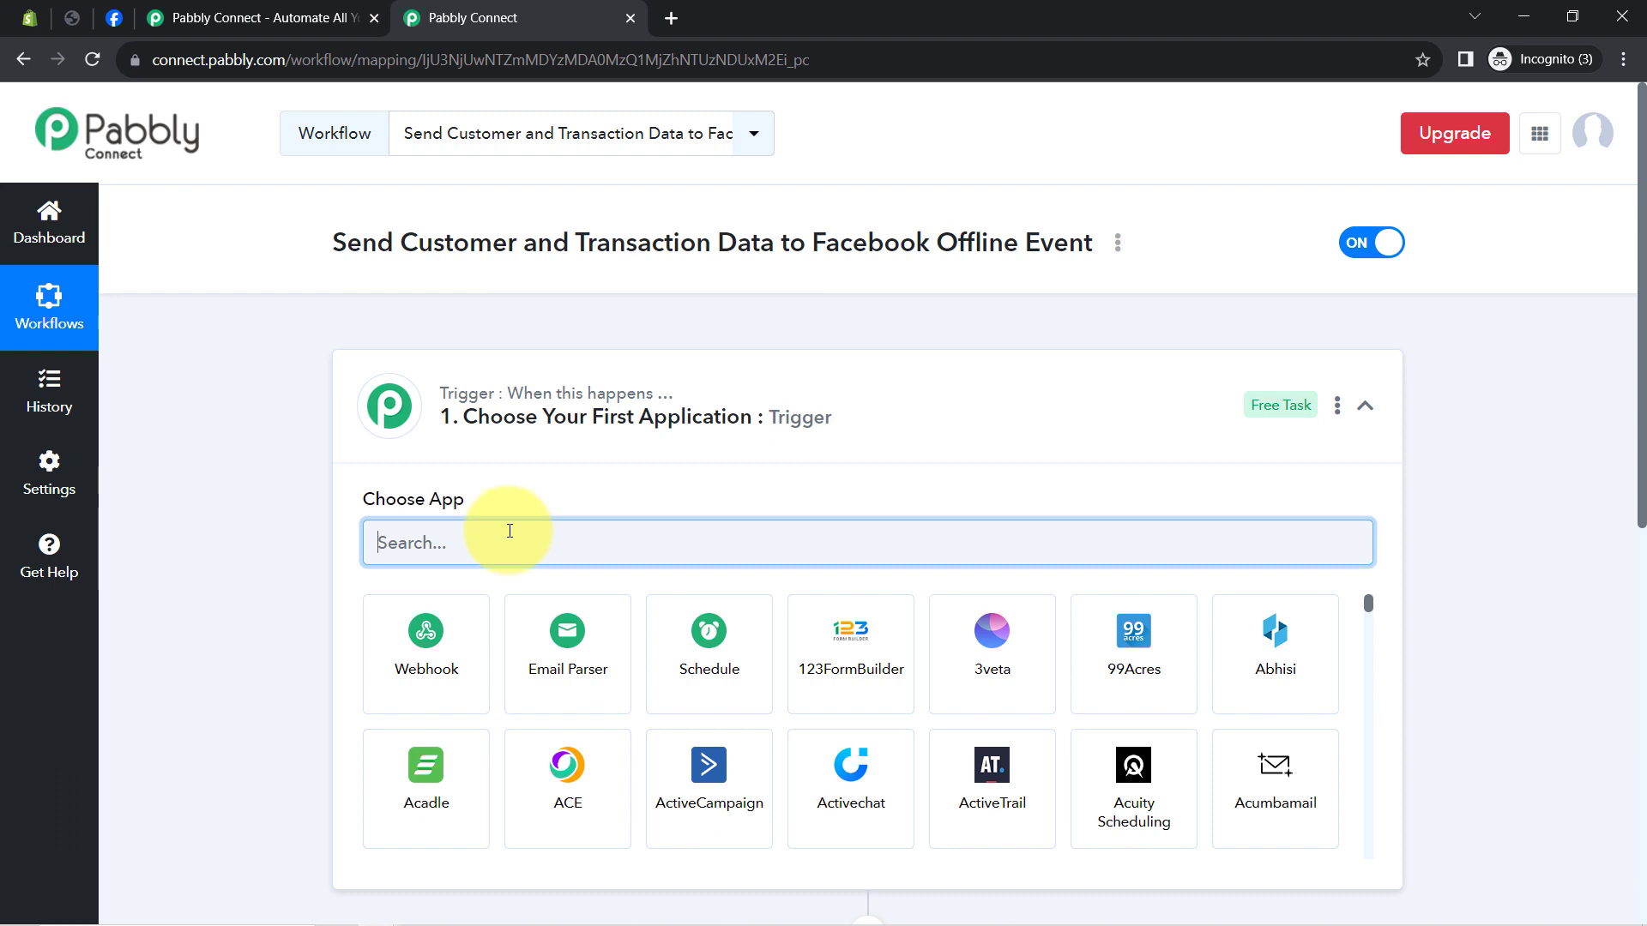
text(shopif)
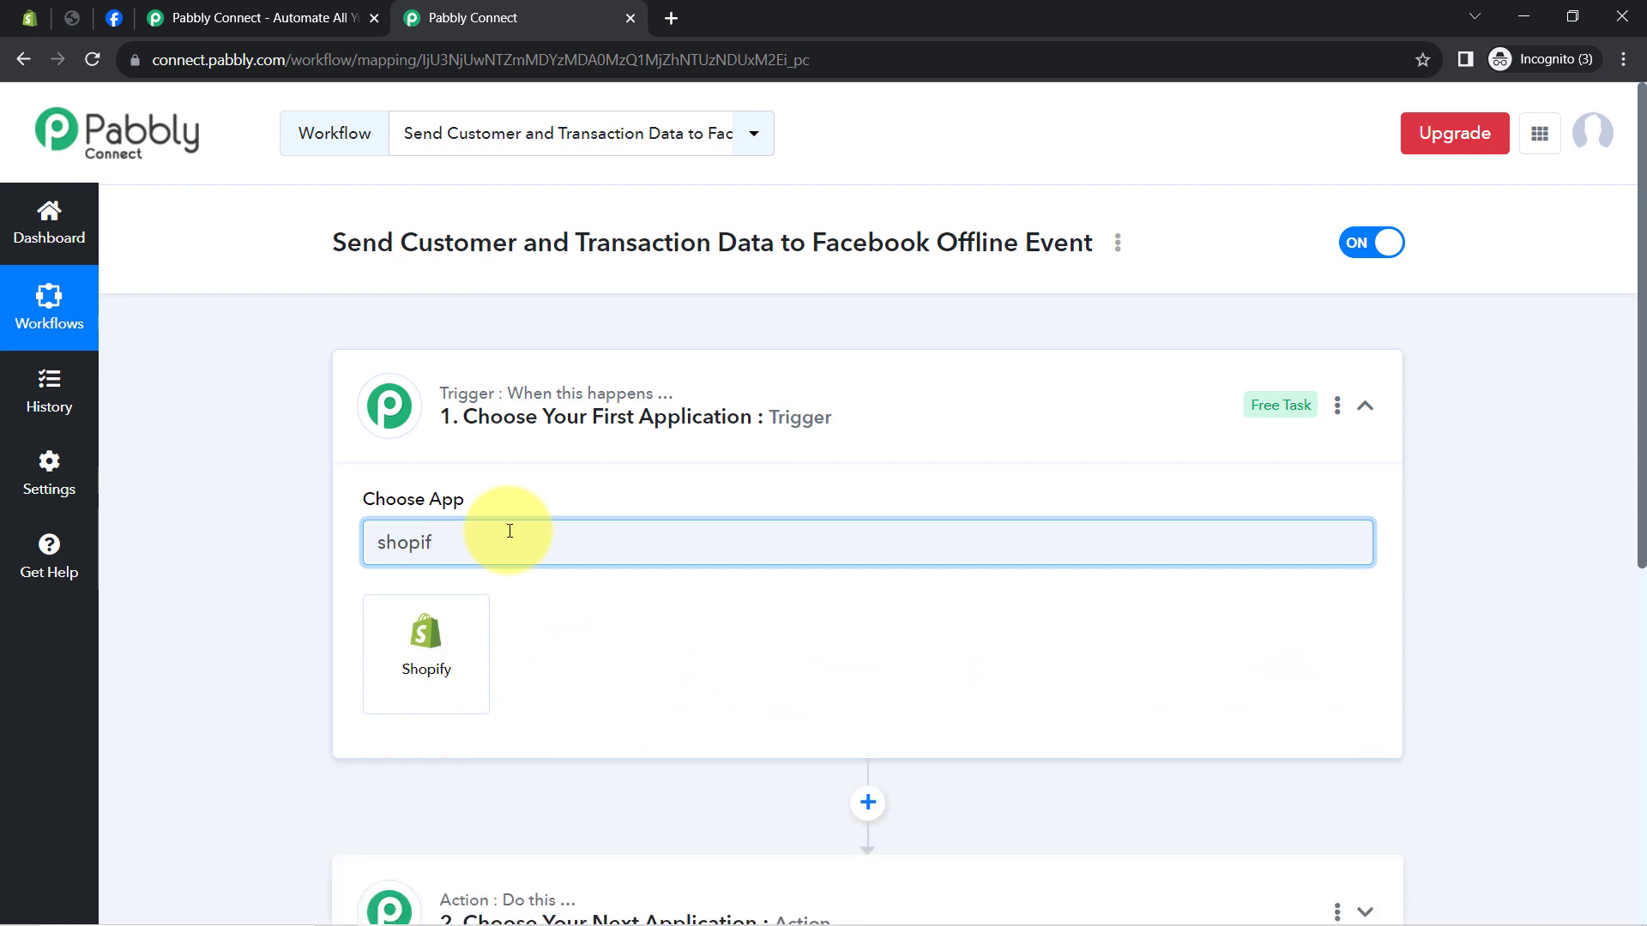
click(414, 656)
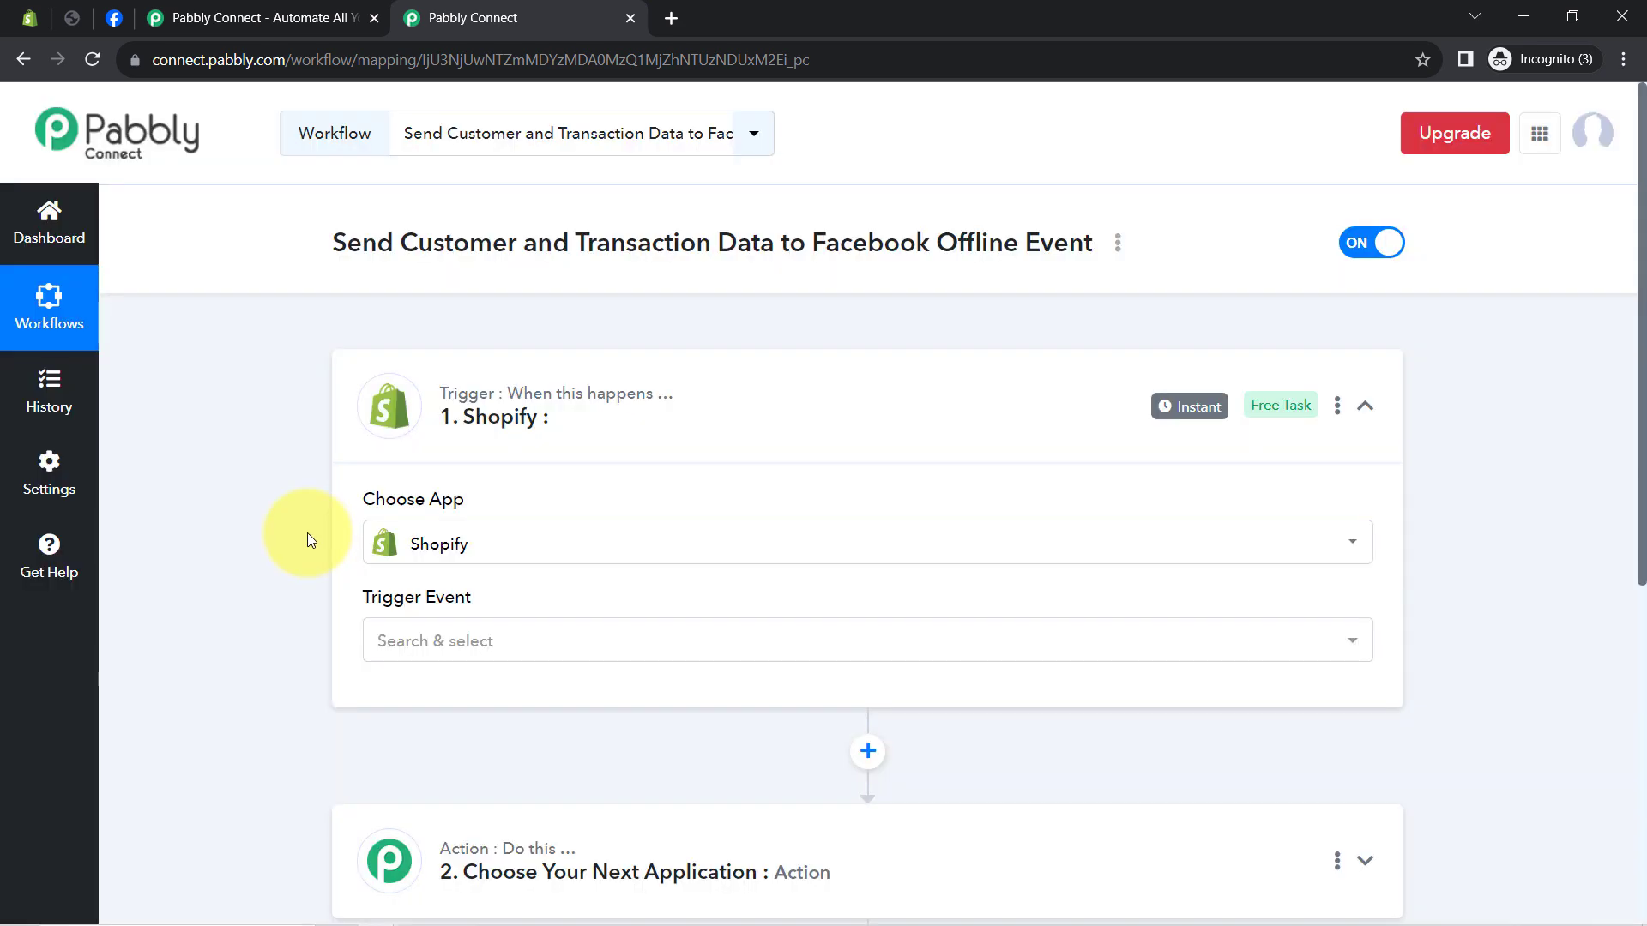
scroll(301, 553, down, 5)
Search 'face' and select Facebook Offline Conversions as the action step's app.
click(537, 326)
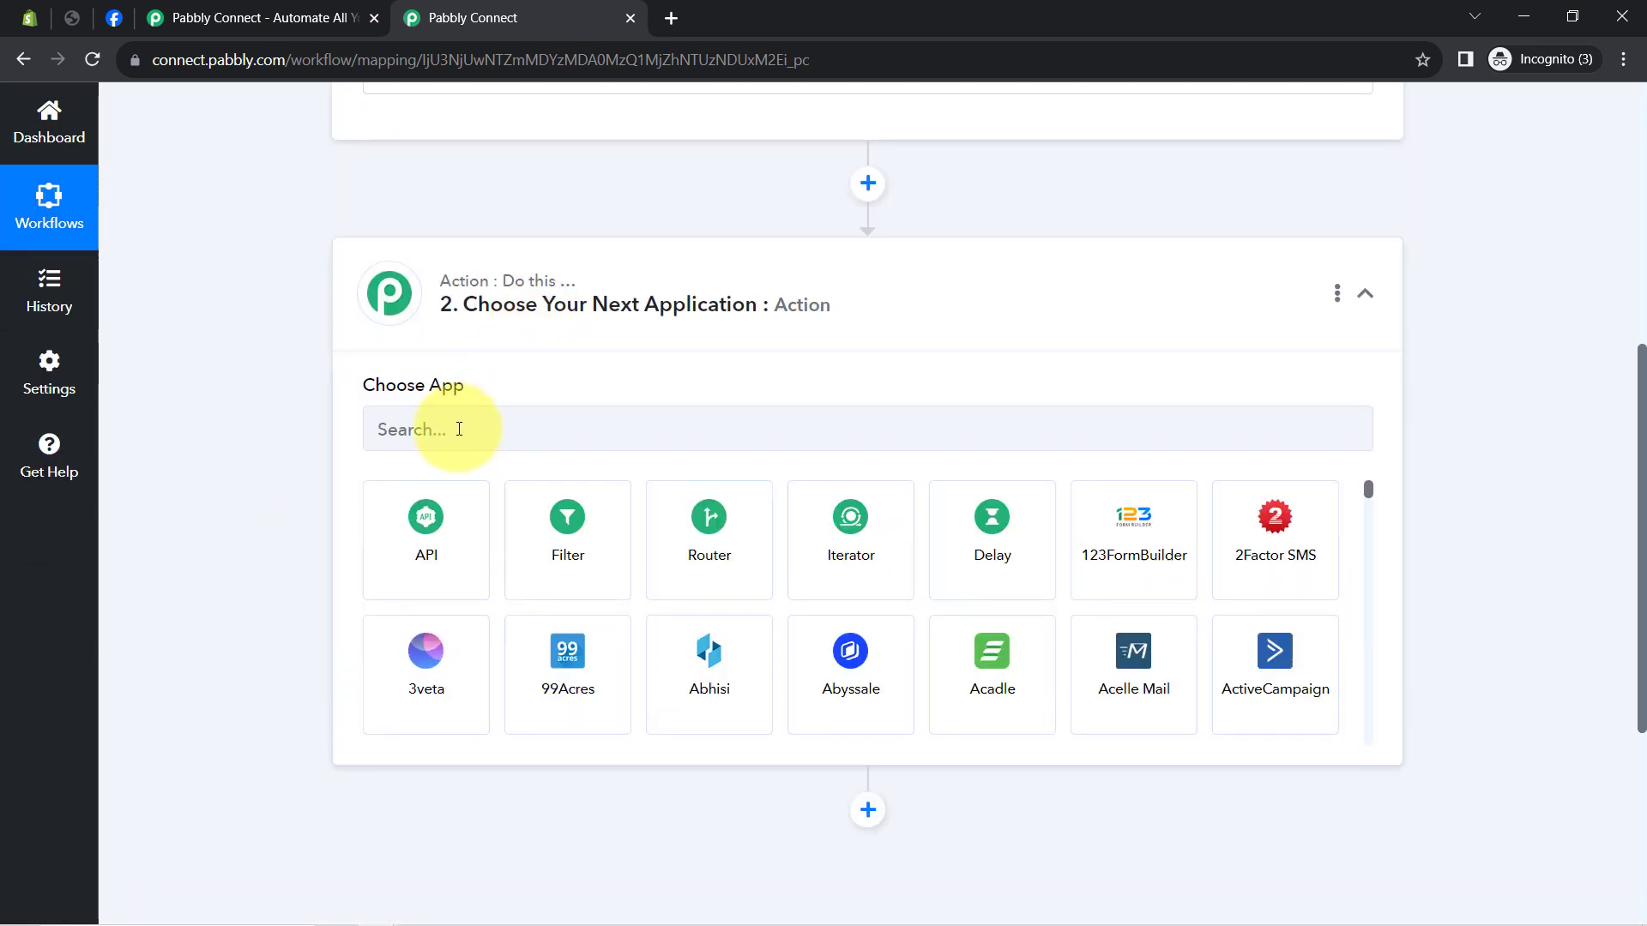
click(459, 430)
text(faceboo)
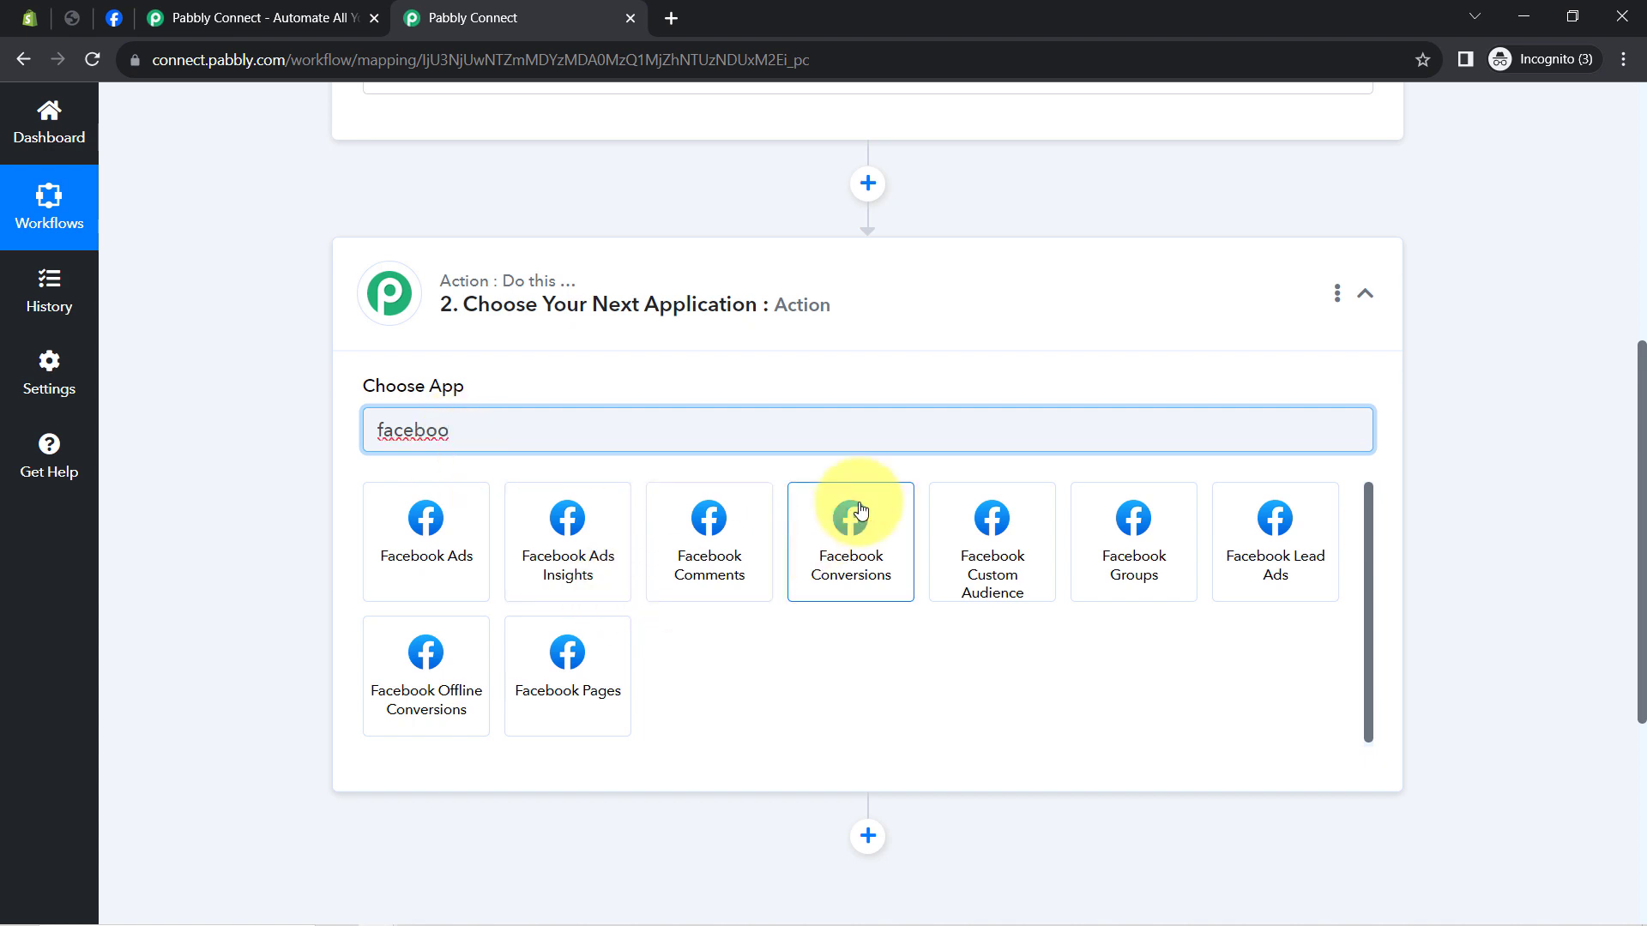
click(409, 700)
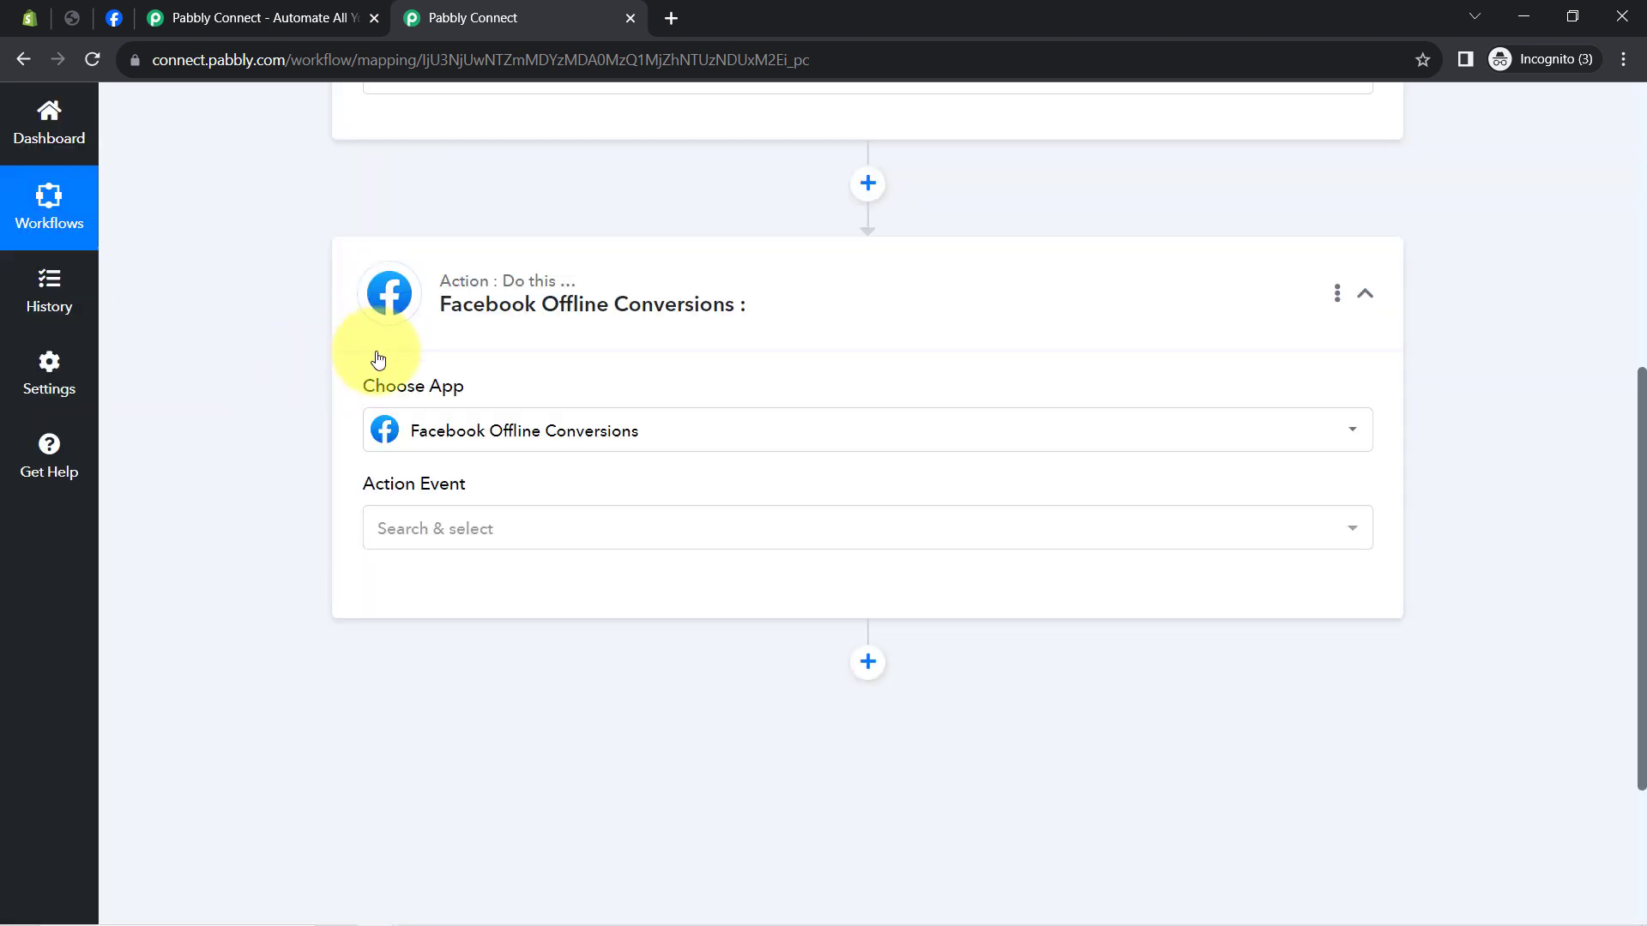
scroll(368, 405, up, 5)
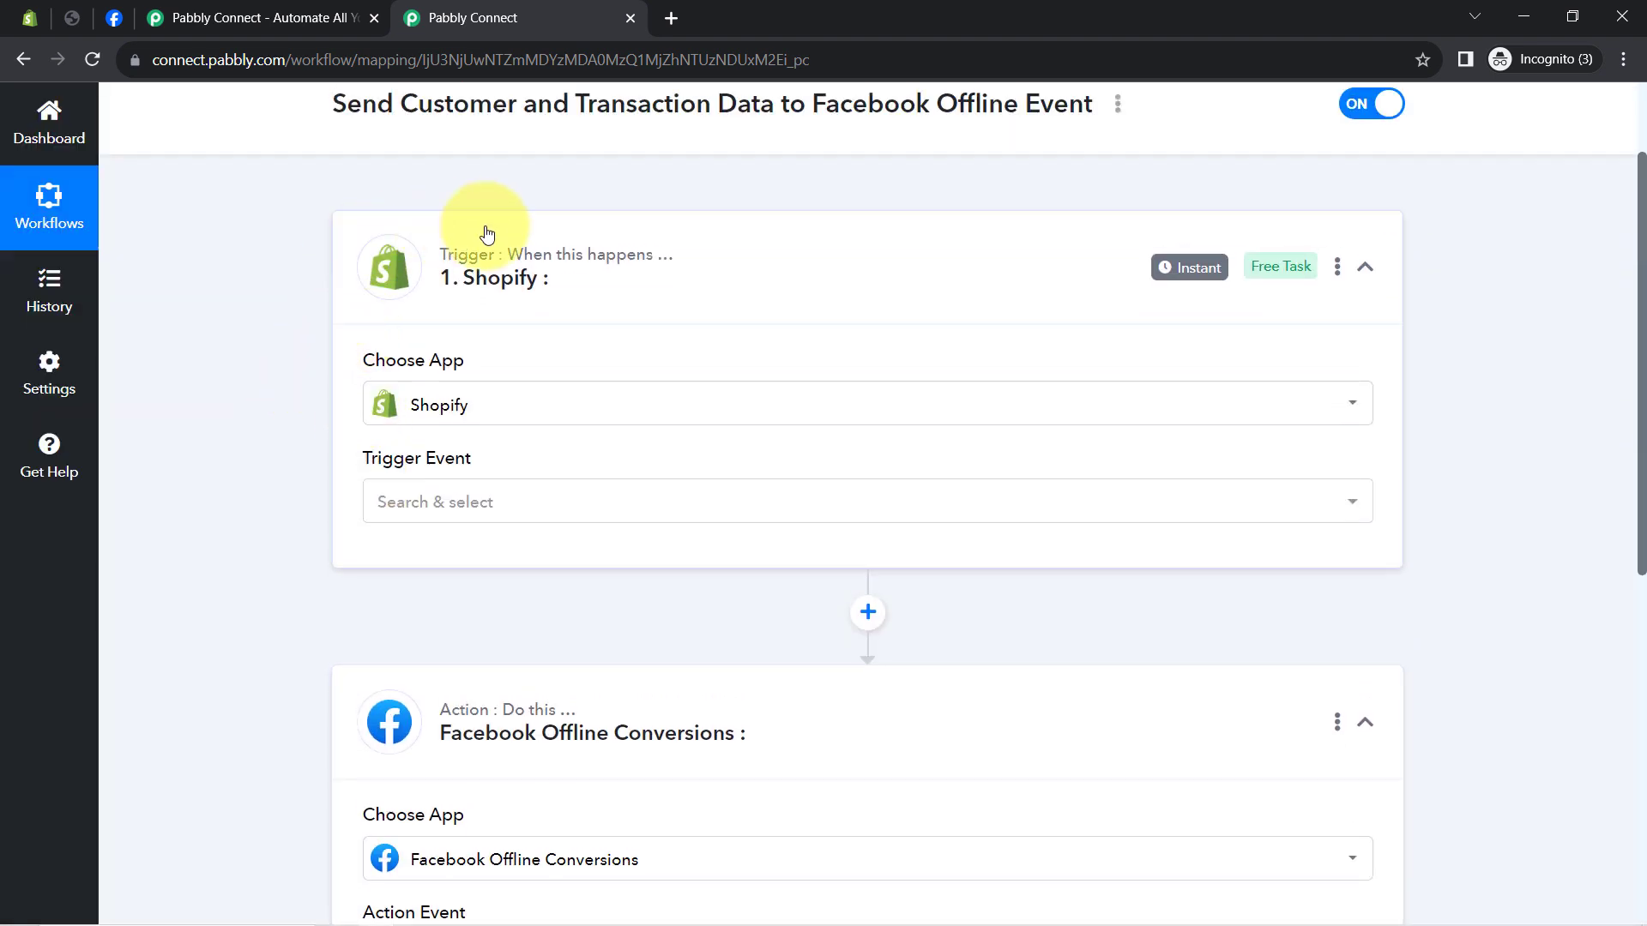
mouse_move(466, 716)
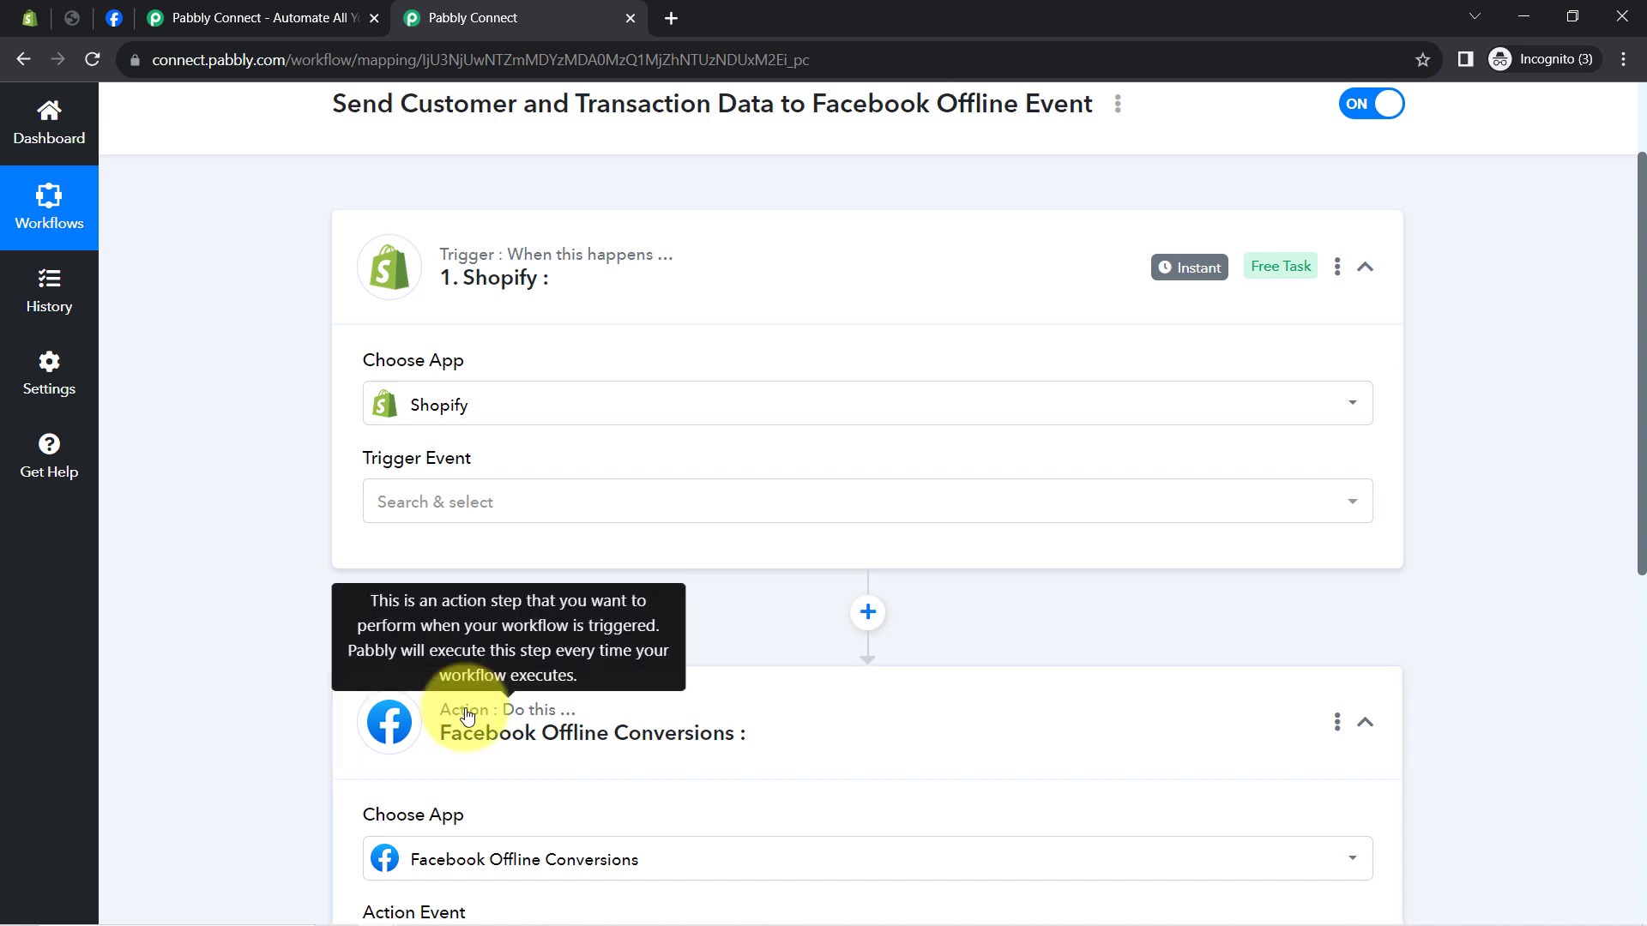
scroll(476, 266, up, 2)
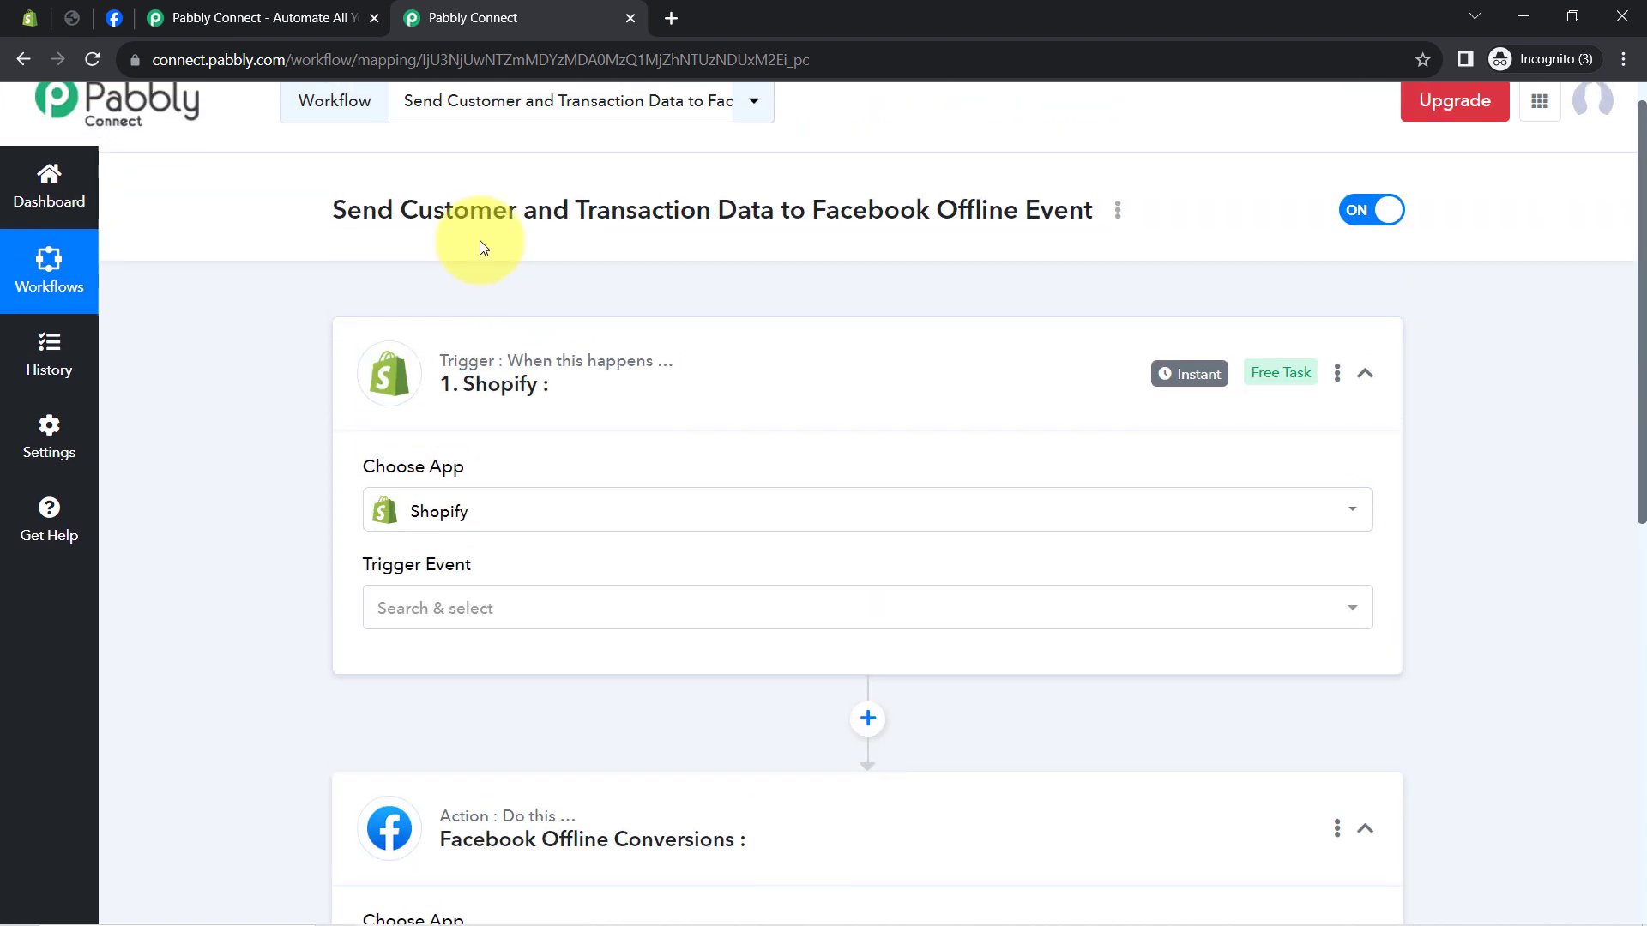
scroll(315, 518, down, 1)
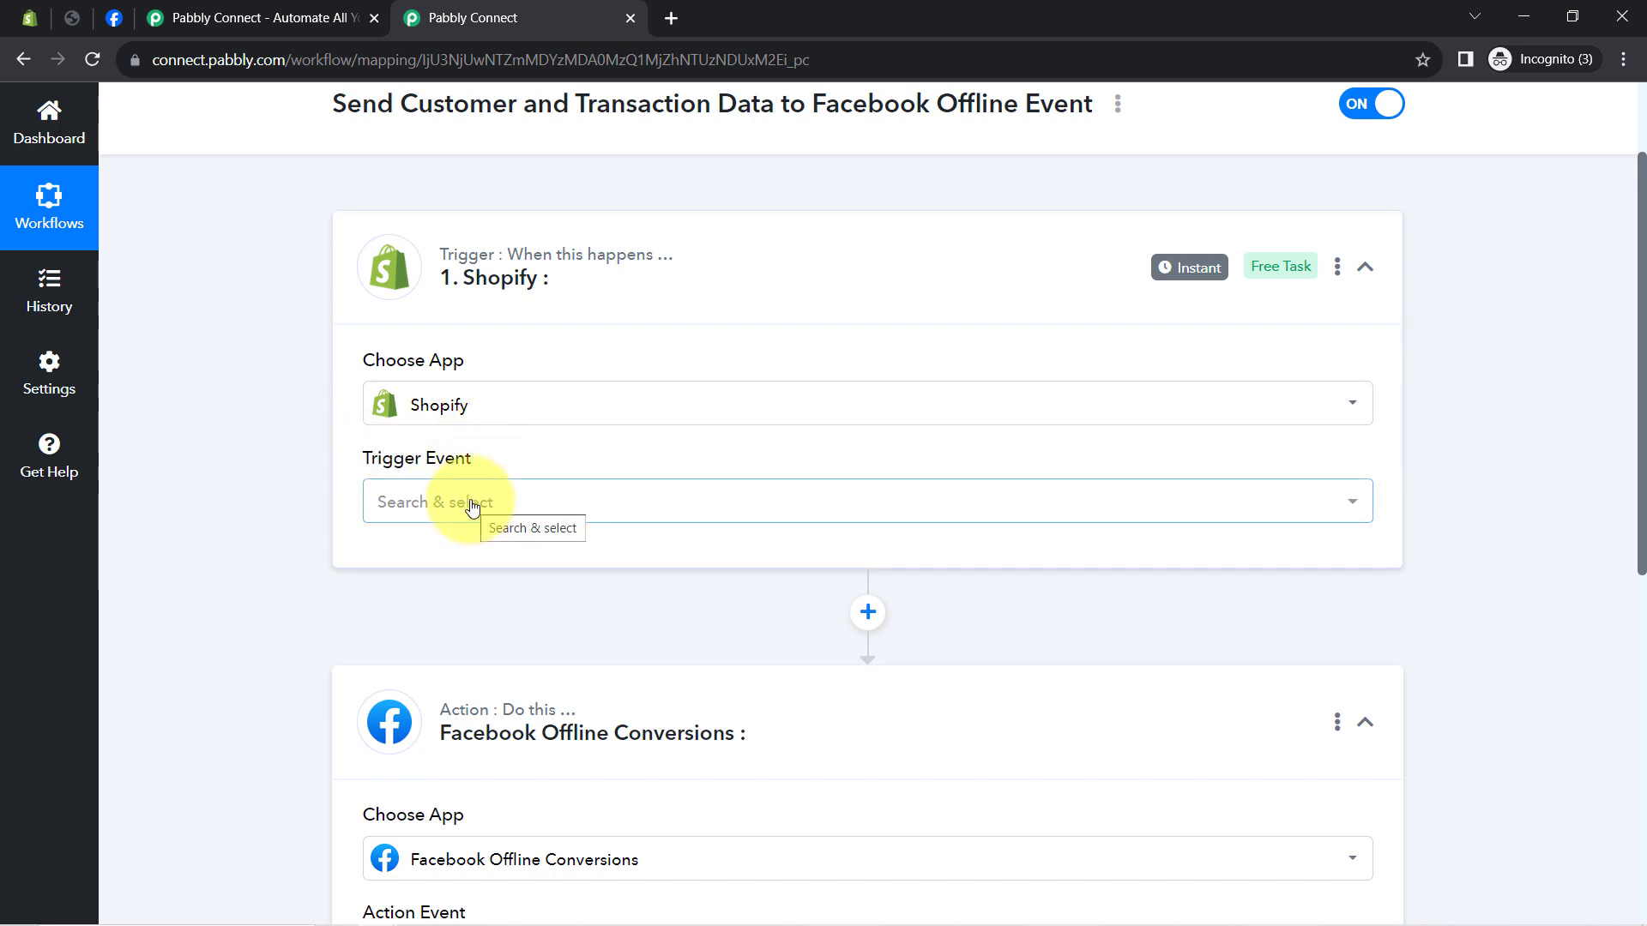
scroll(287, 231, up, 2)
scroll(295, 544, down, 4)
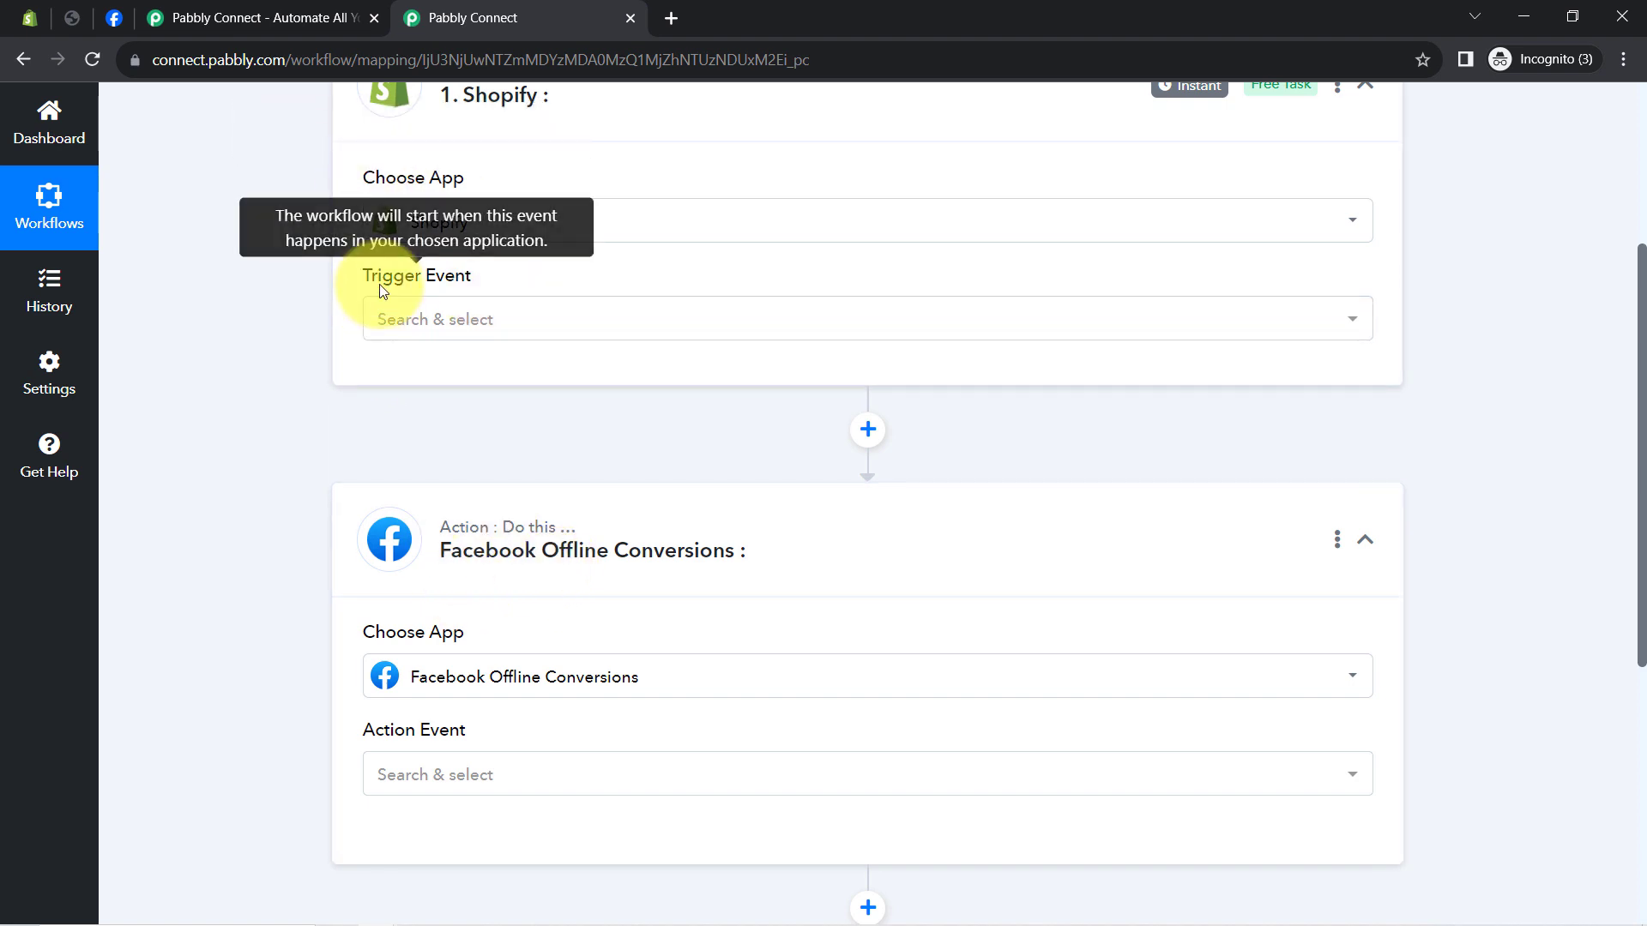
Set New Order as the Shopify trigger event and copy its webhook URL to await a response.
click(409, 331)
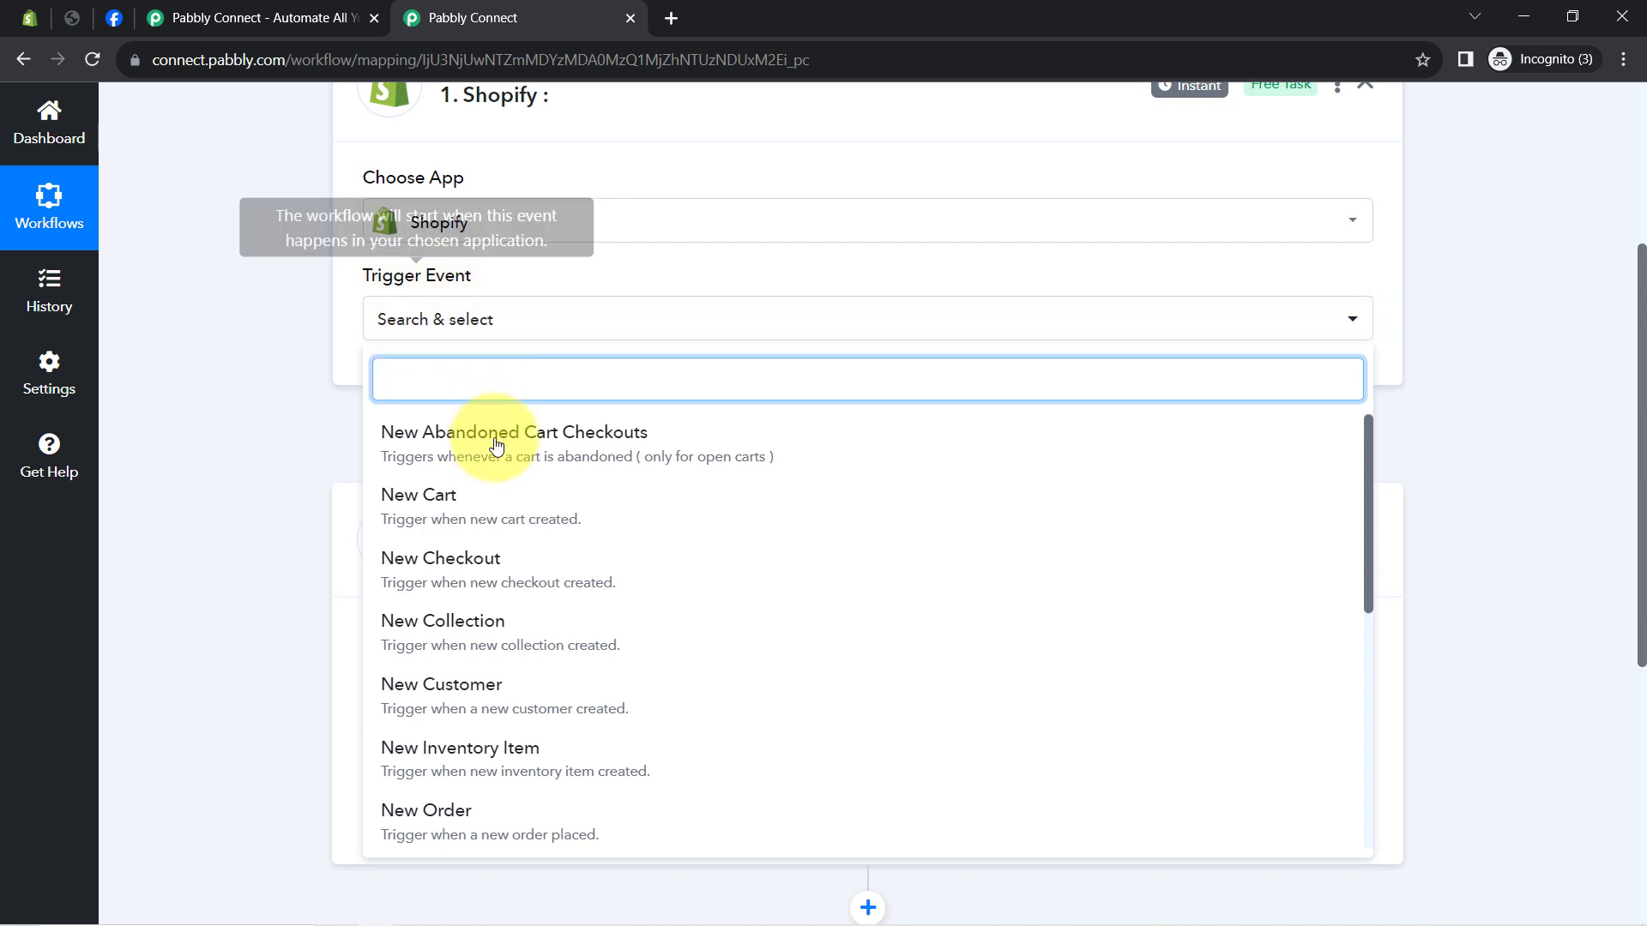
scroll(498, 540, down, 3)
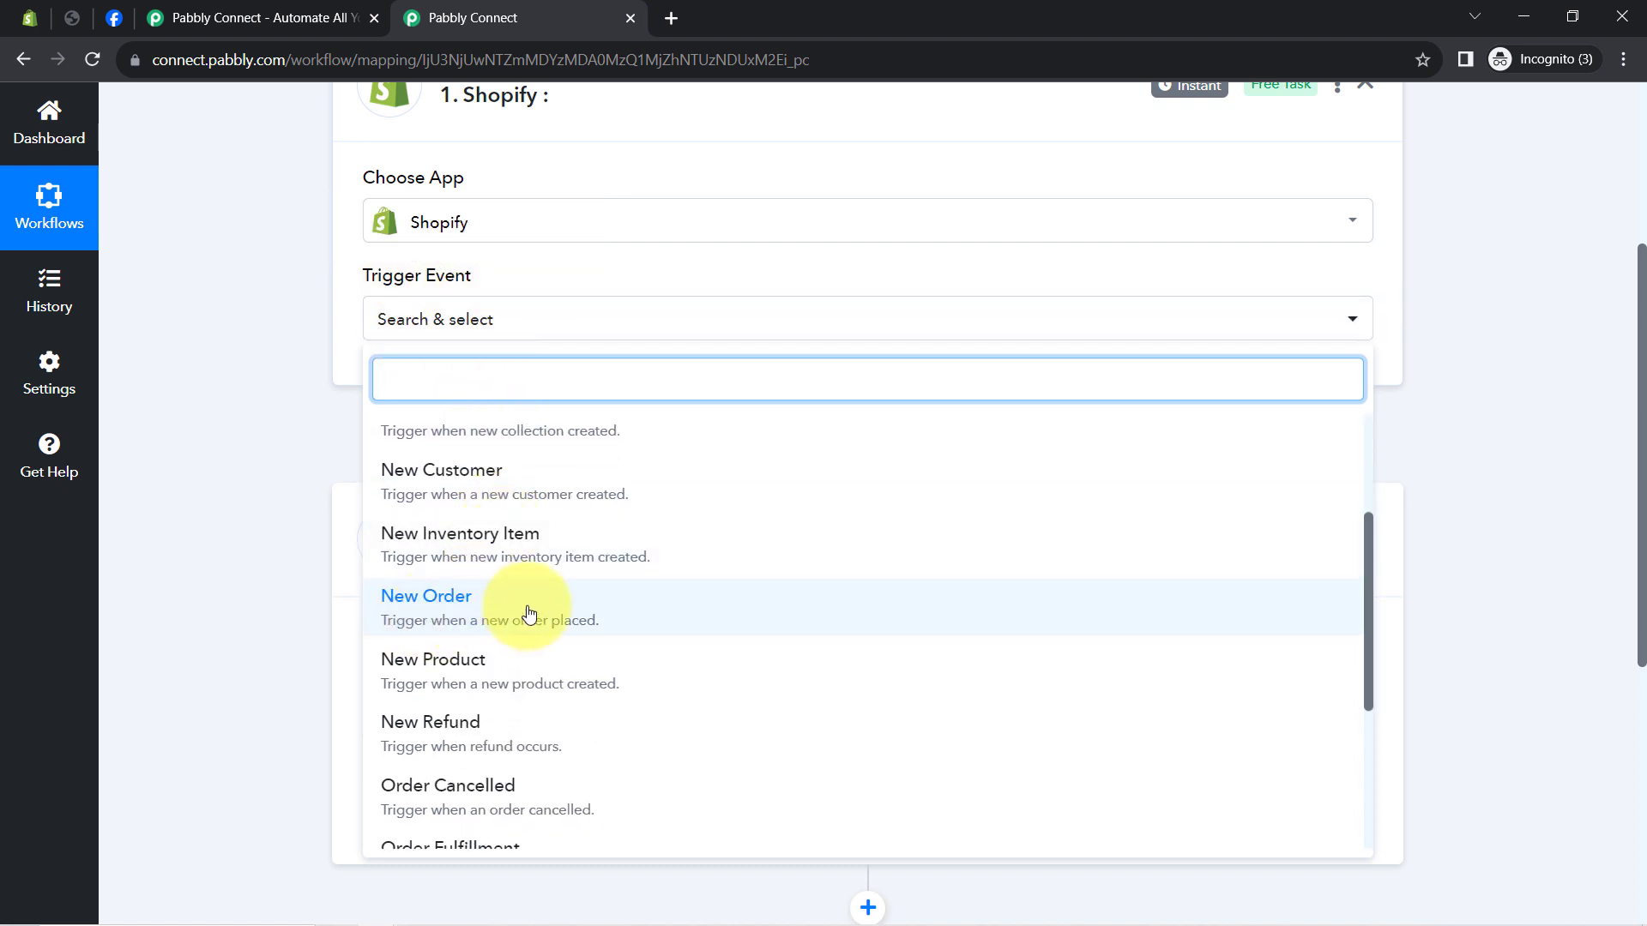
click(428, 612)
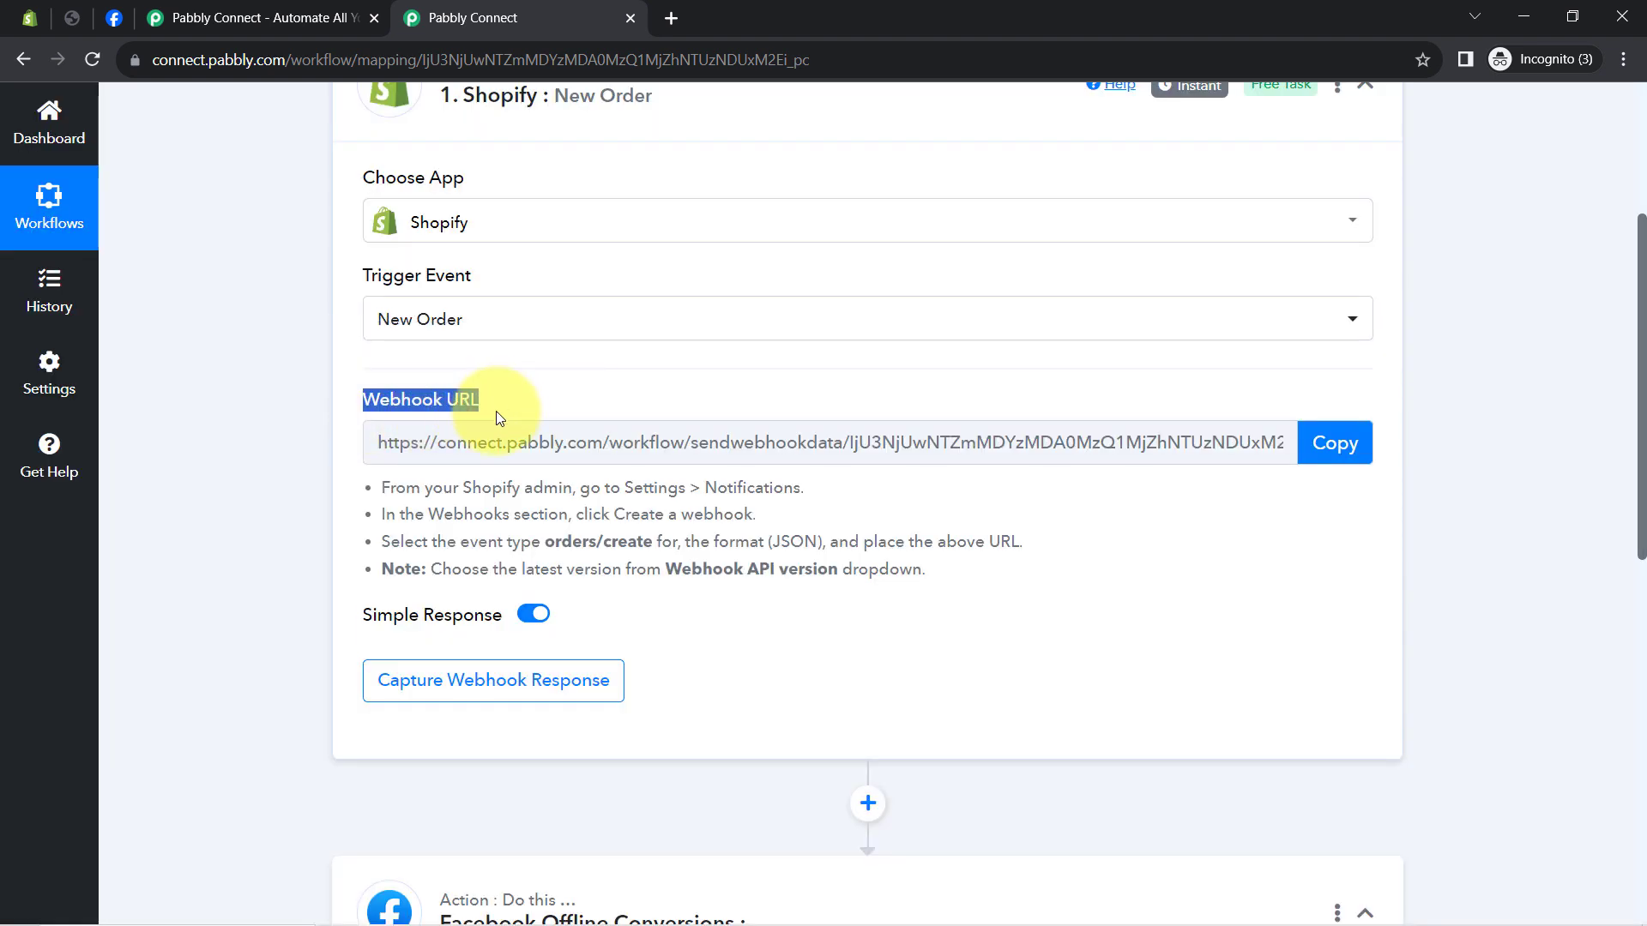
drag(393, 487, 743, 571)
click(759, 567)
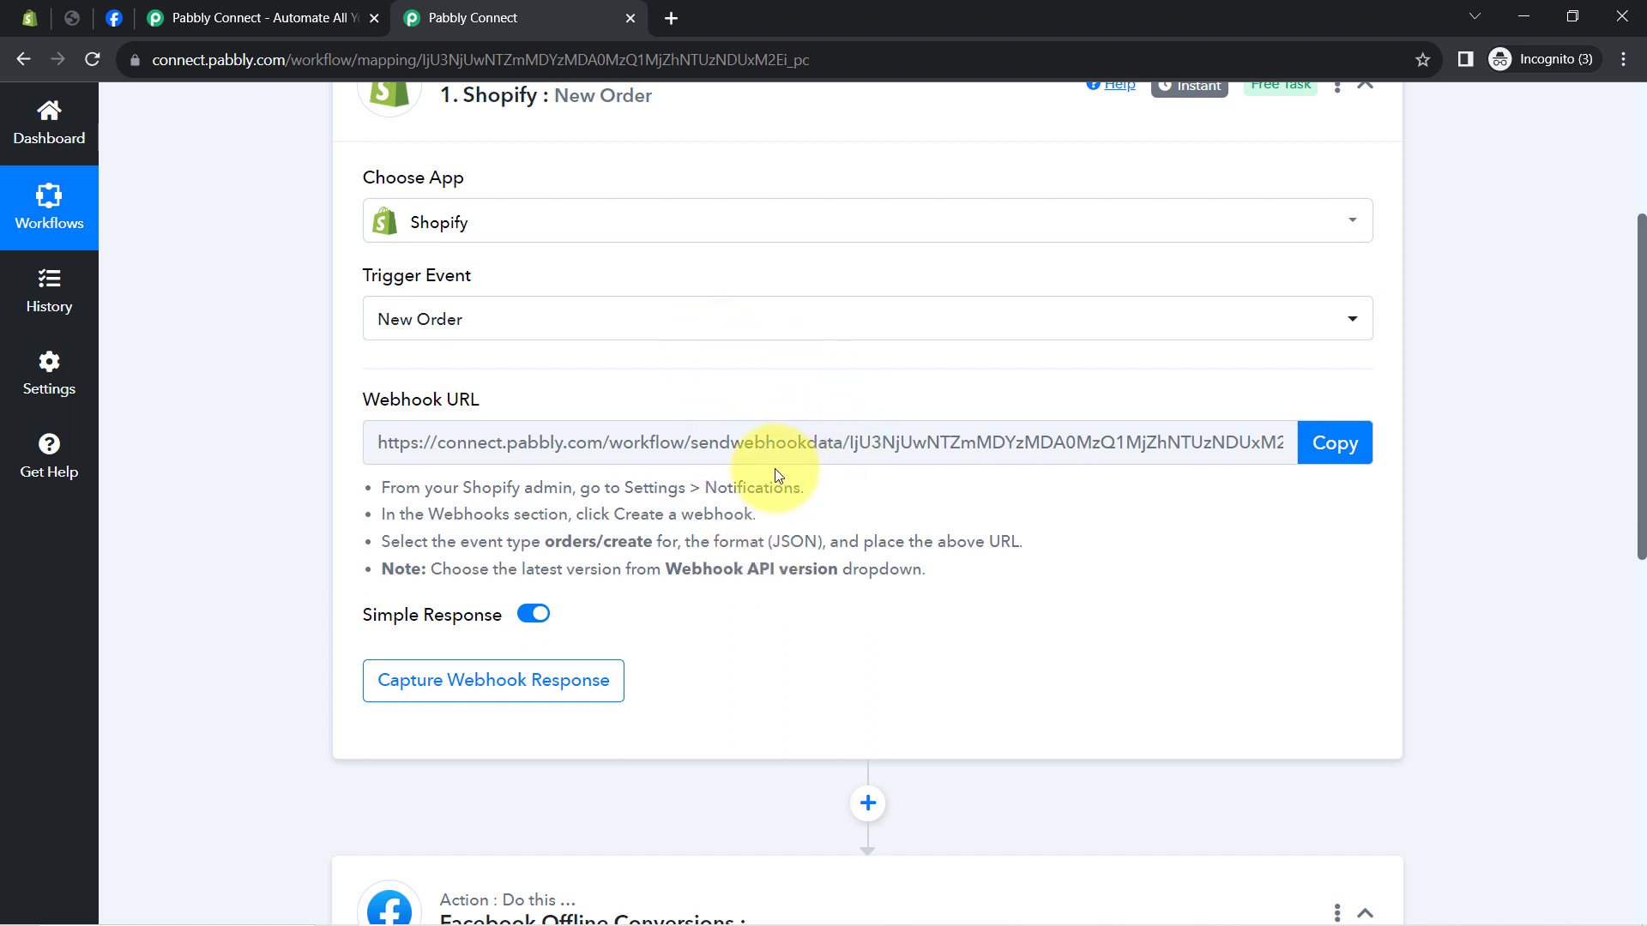
drag(530, 514, 788, 569)
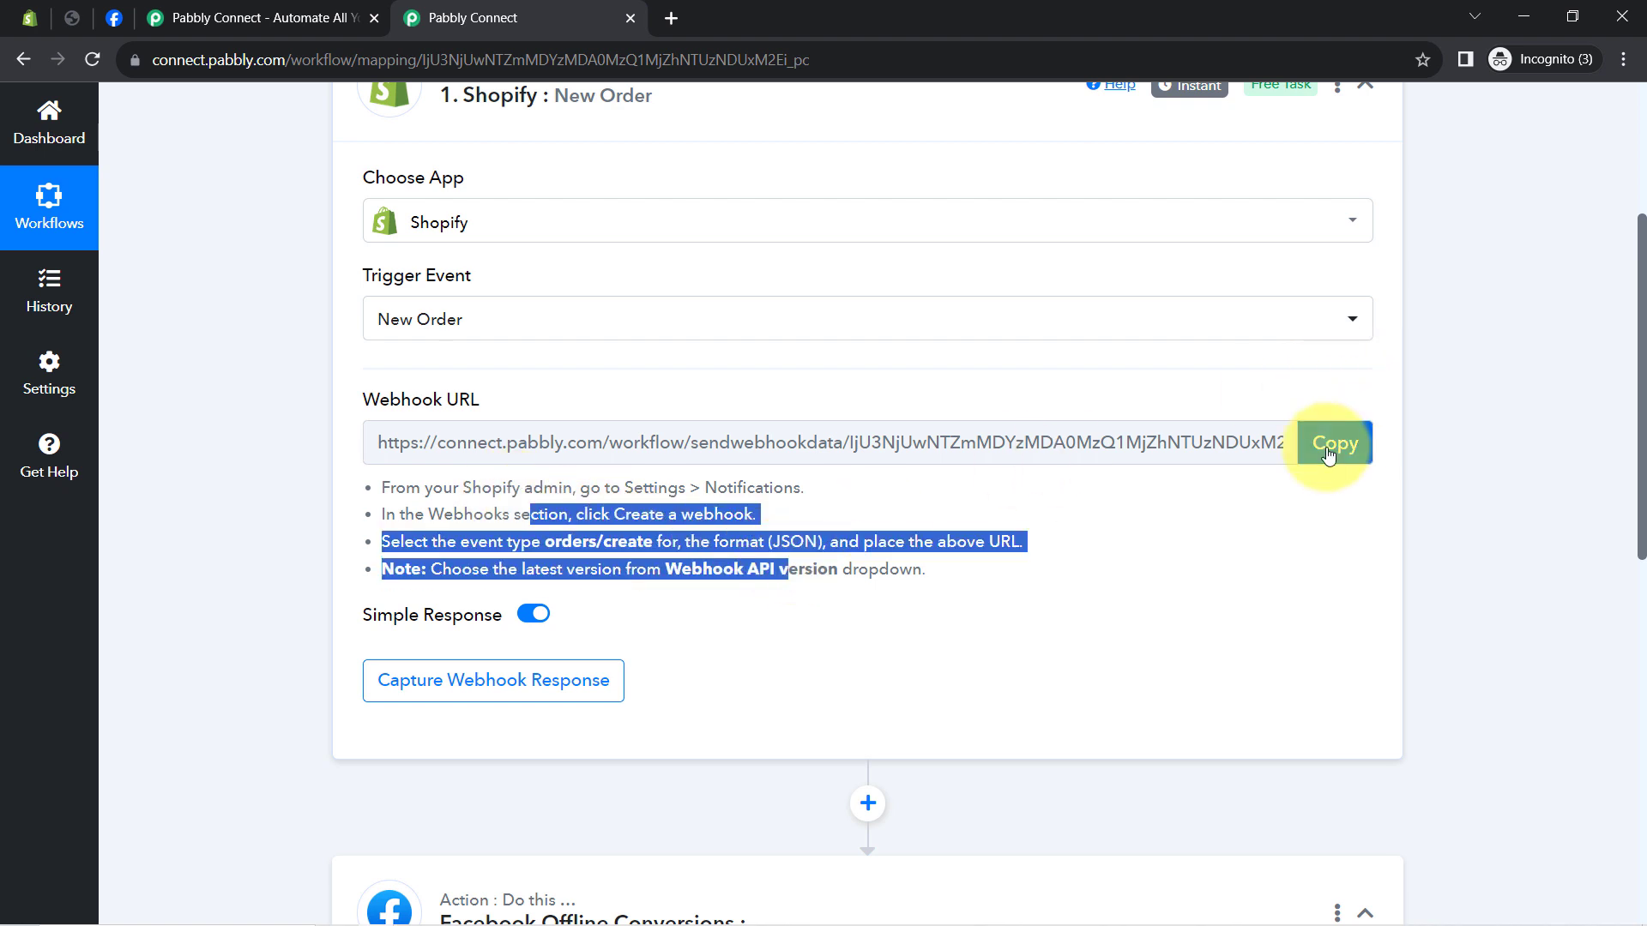
click(1354, 440)
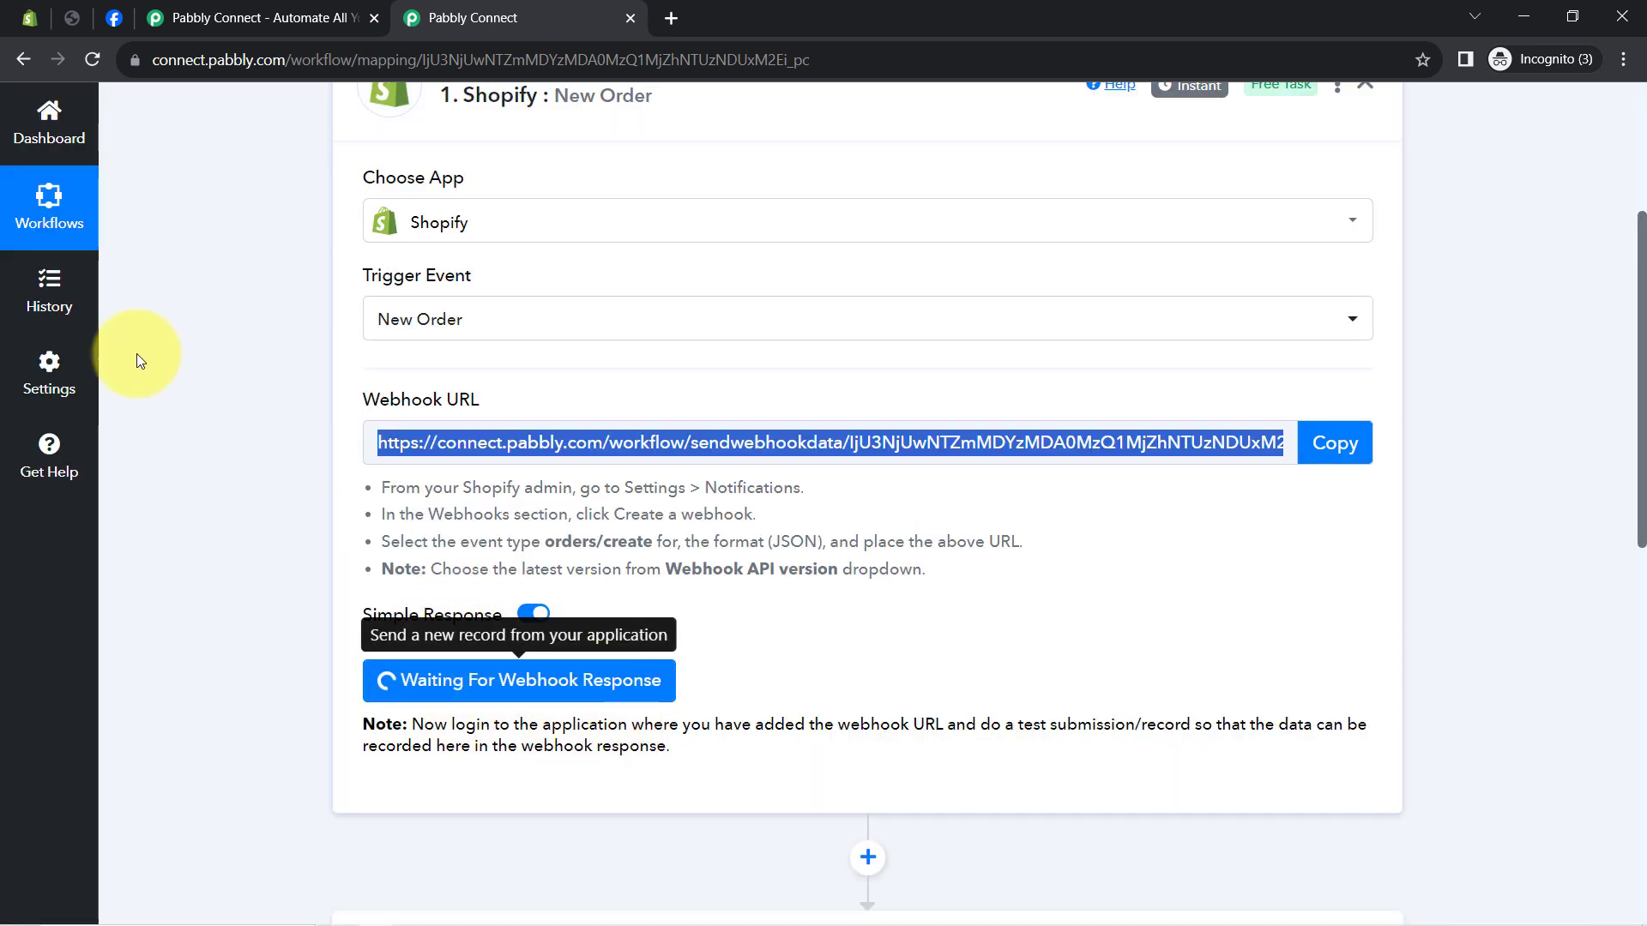
click(24, 17)
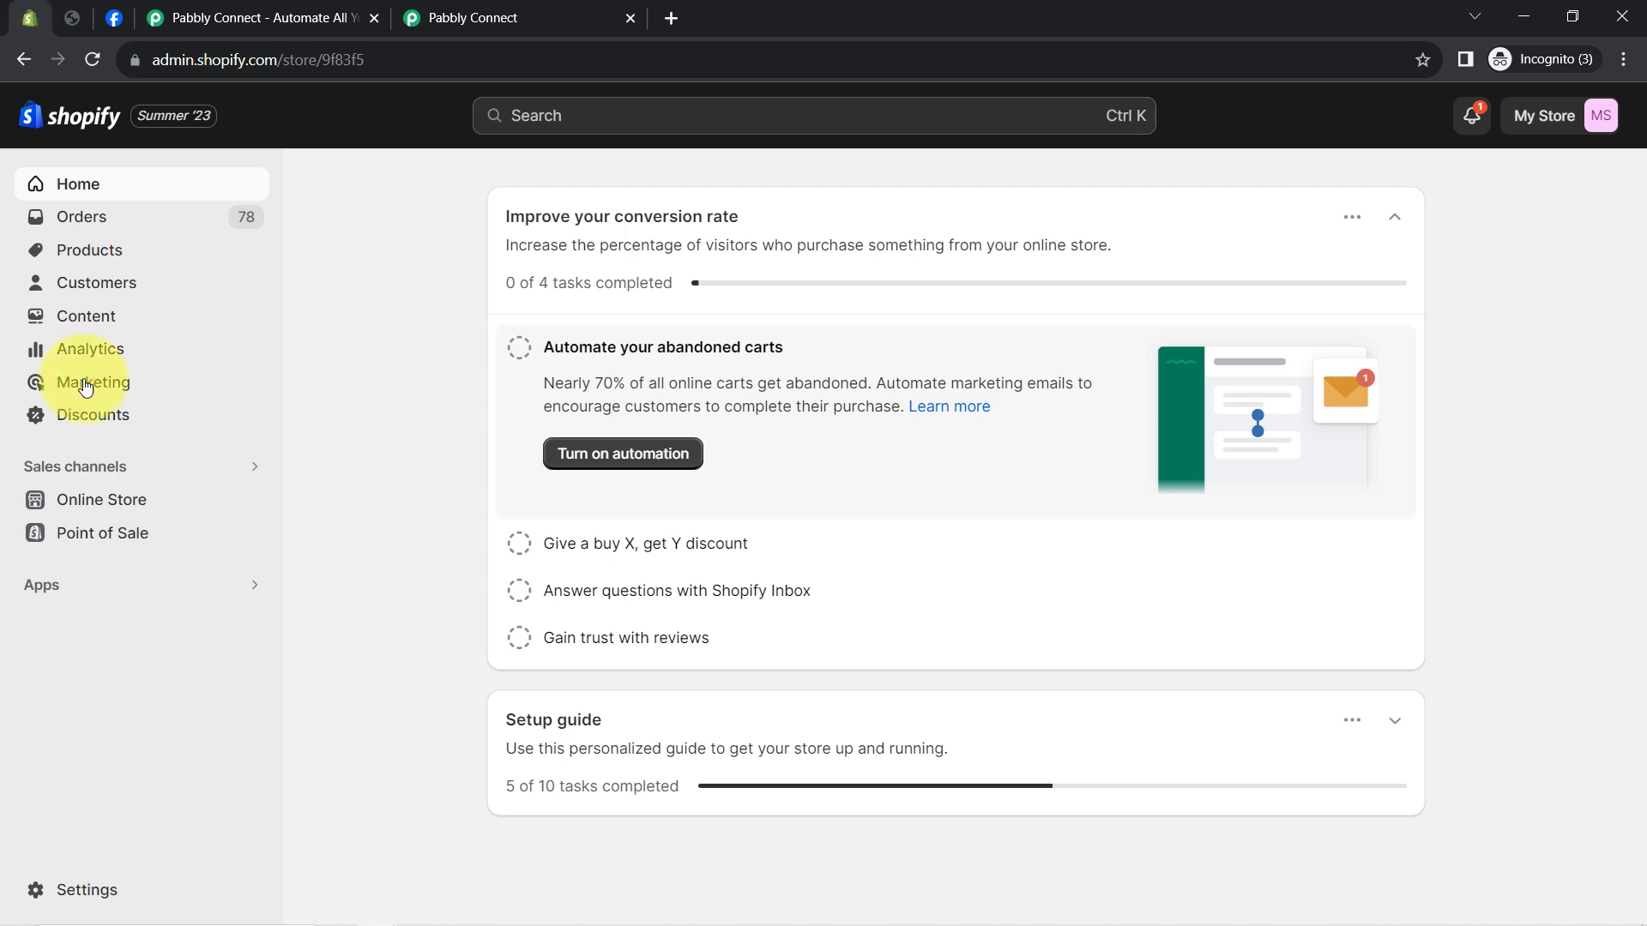
Go to Shopify Settings > Notifications and start a new webhook.
click(67, 884)
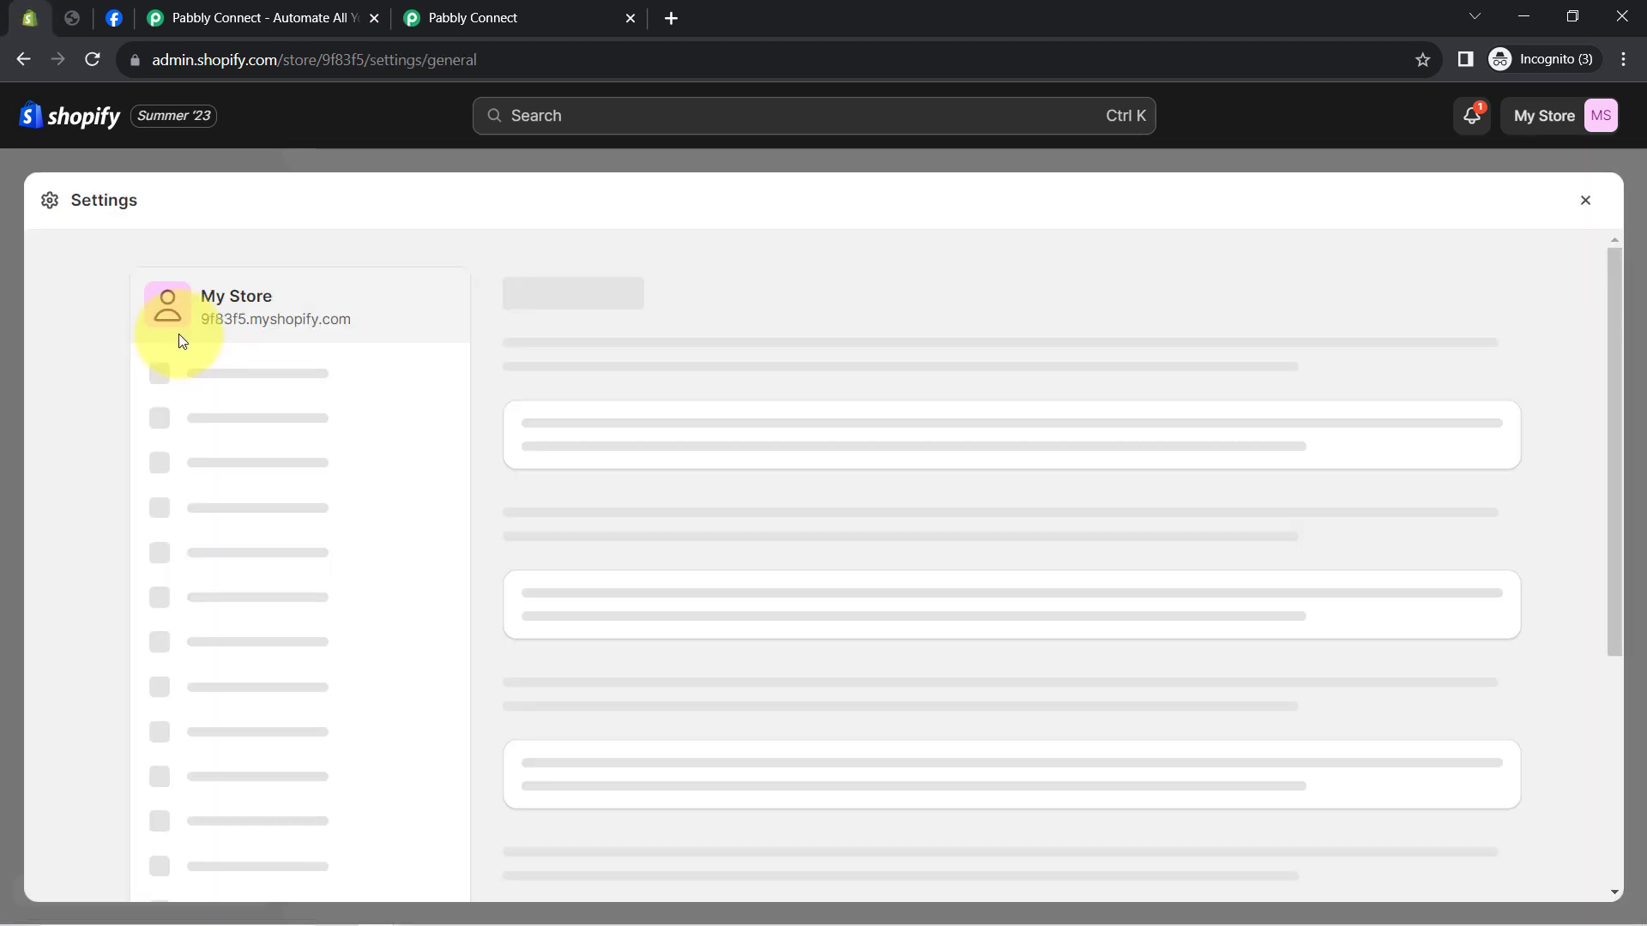
scroll(221, 677, down, 6)
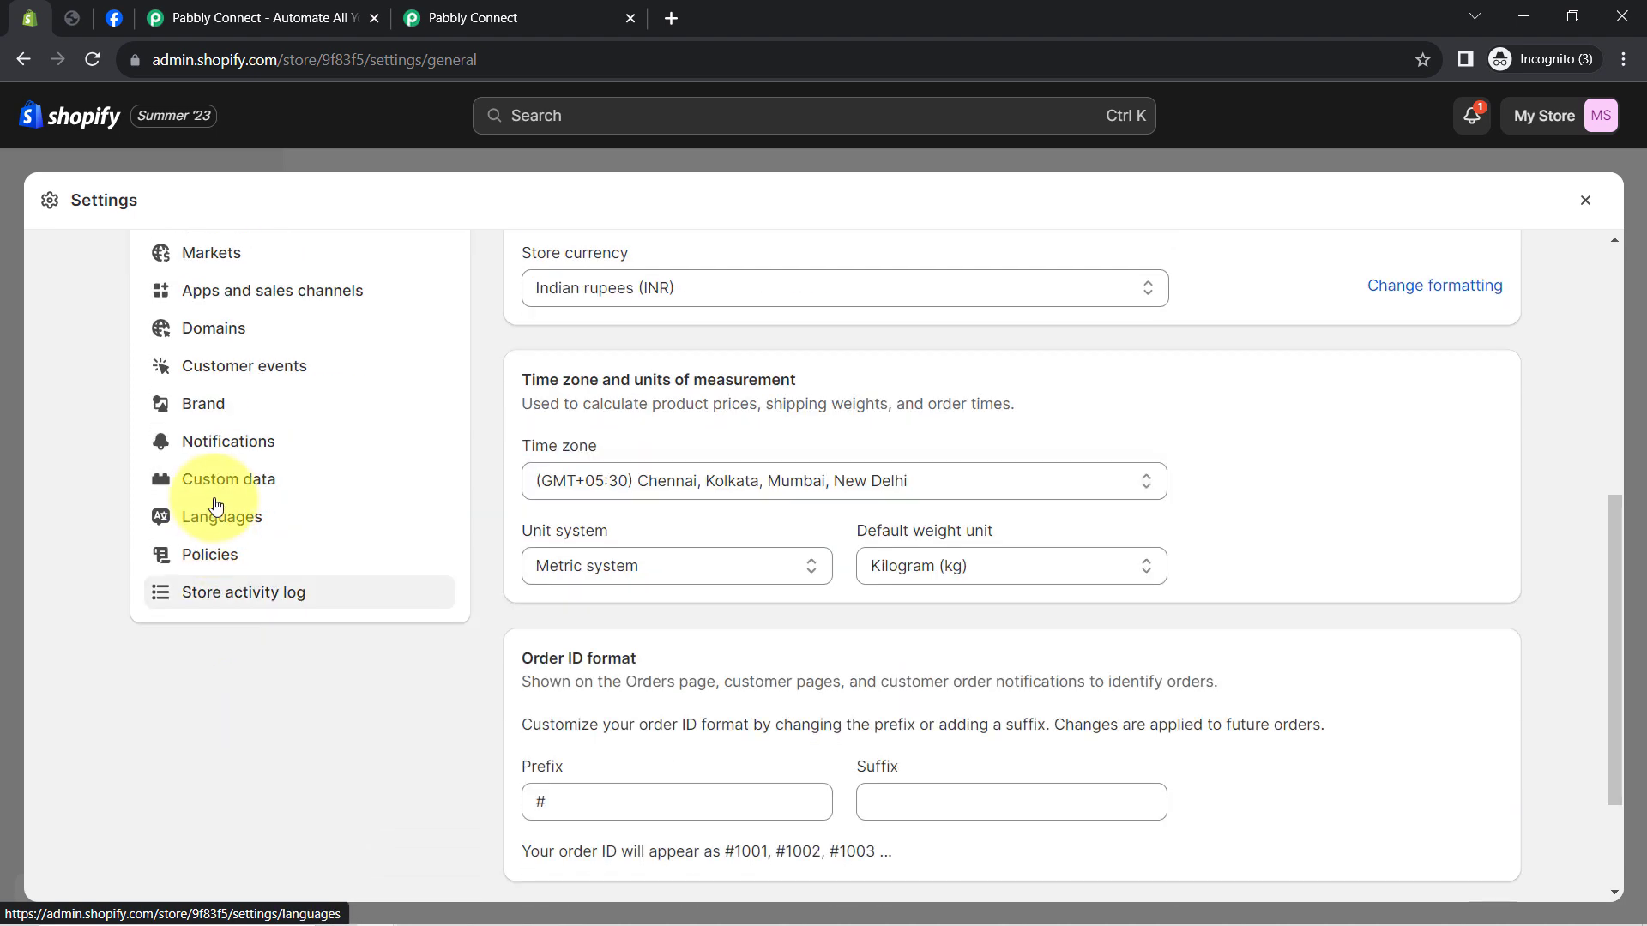
click(207, 458)
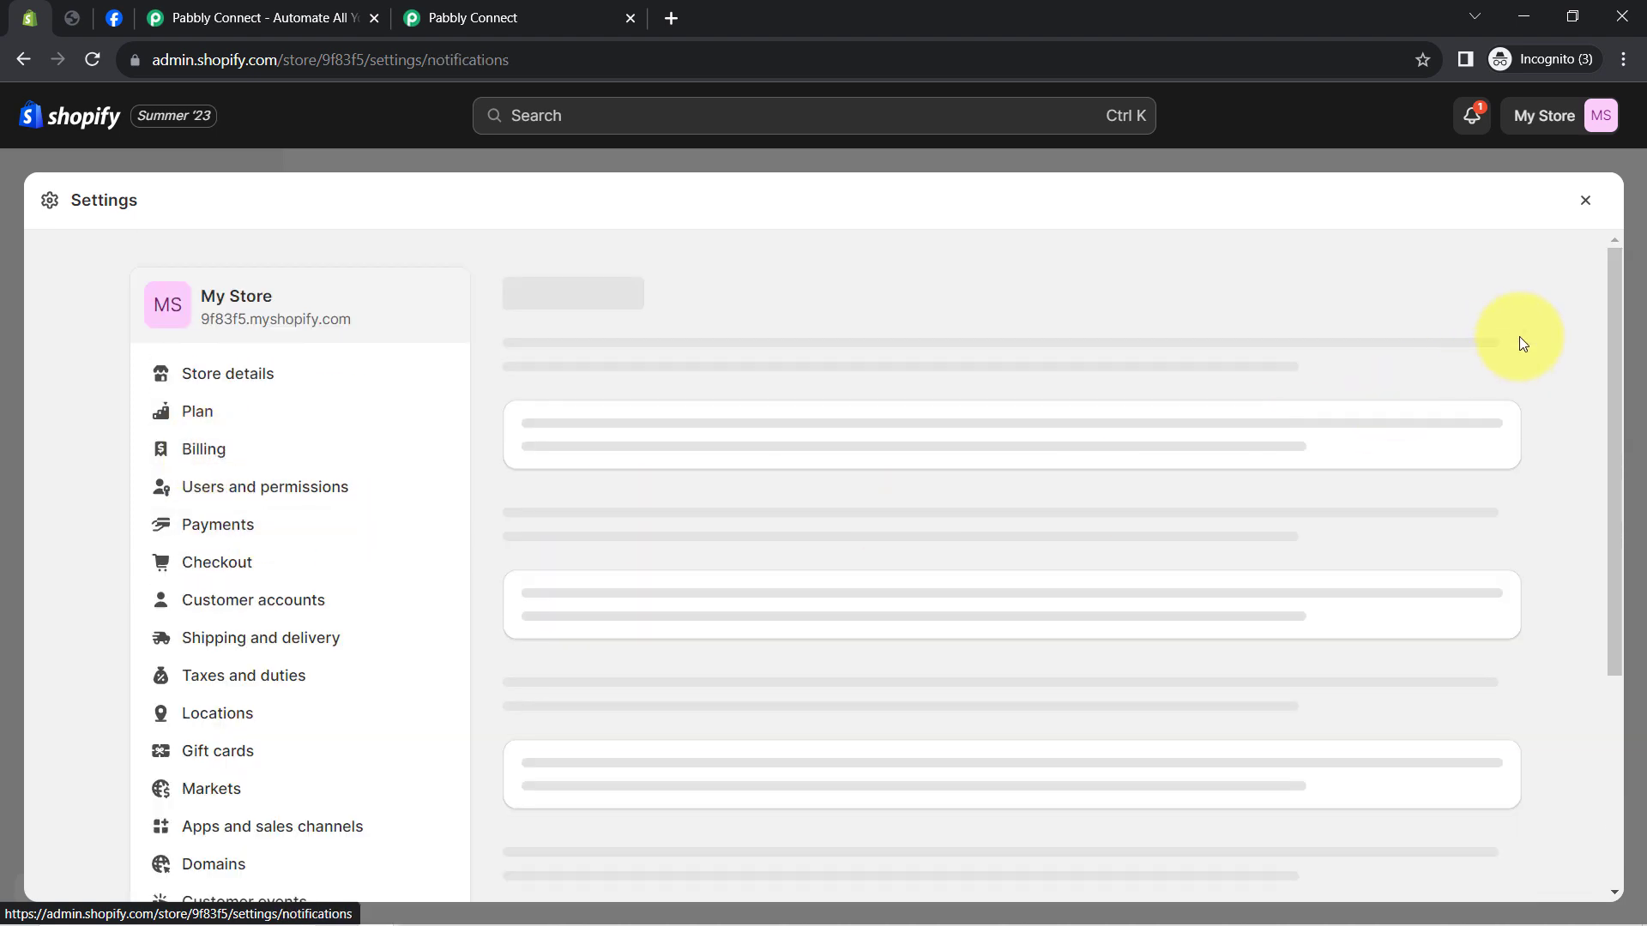
drag(1610, 302, 1612, 916)
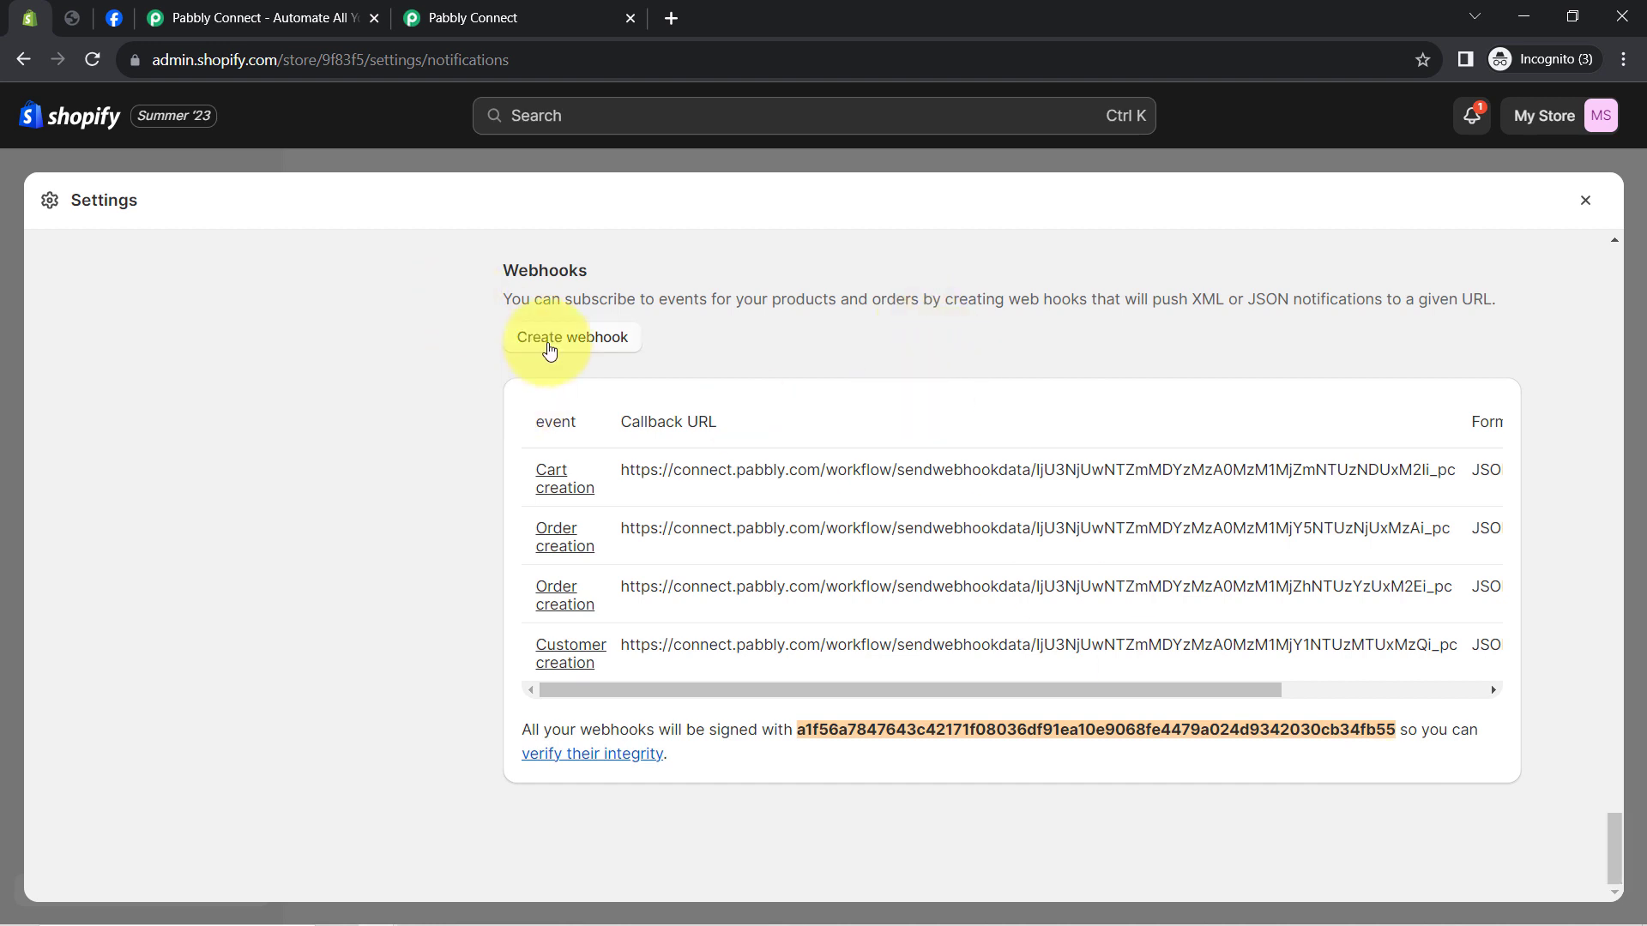
click(549, 343)
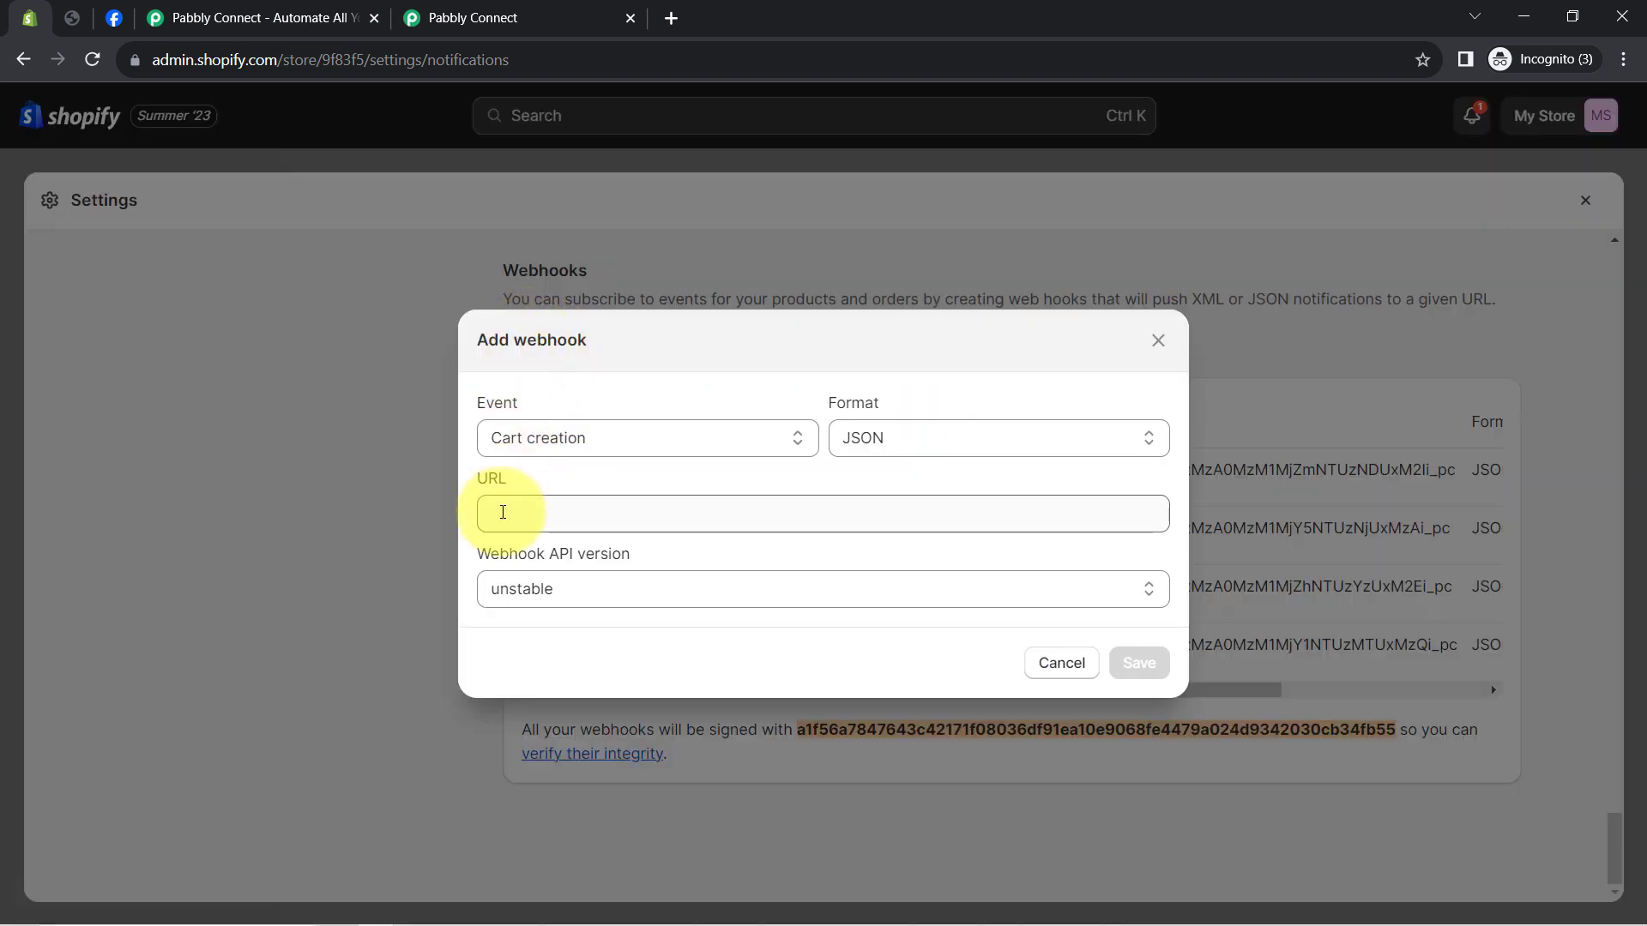
Save an Order payment webhook: pasted Pabbly URL, JSON format, API version 2023-10.
click(526, 517)
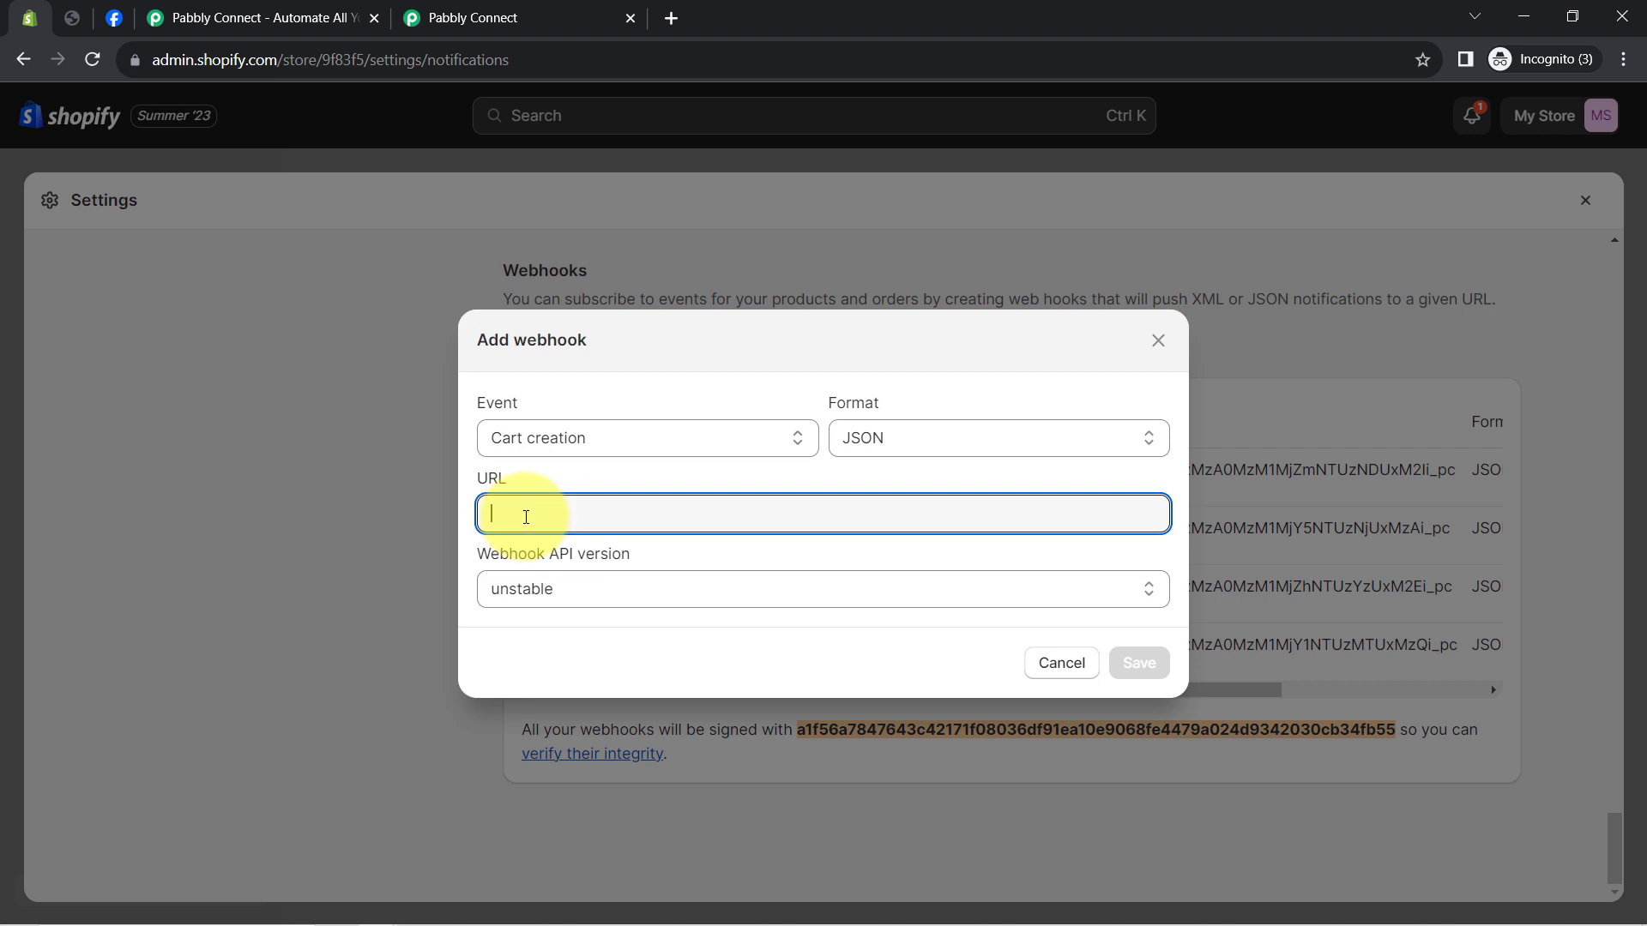
key(ctrl+v)
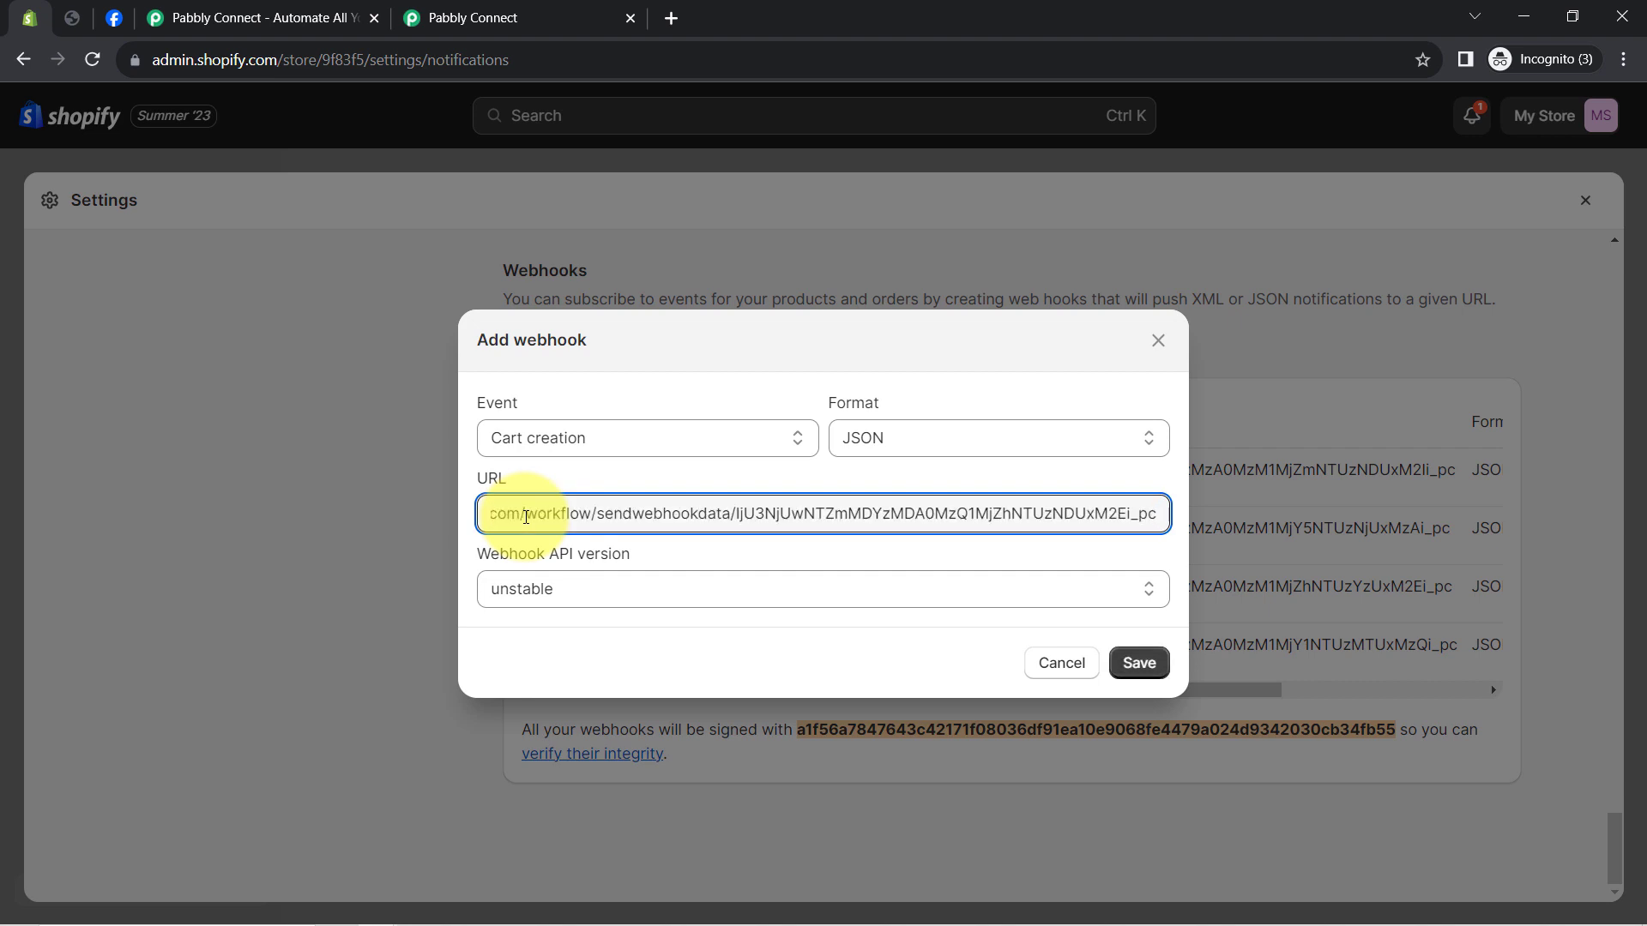
click(513, 439)
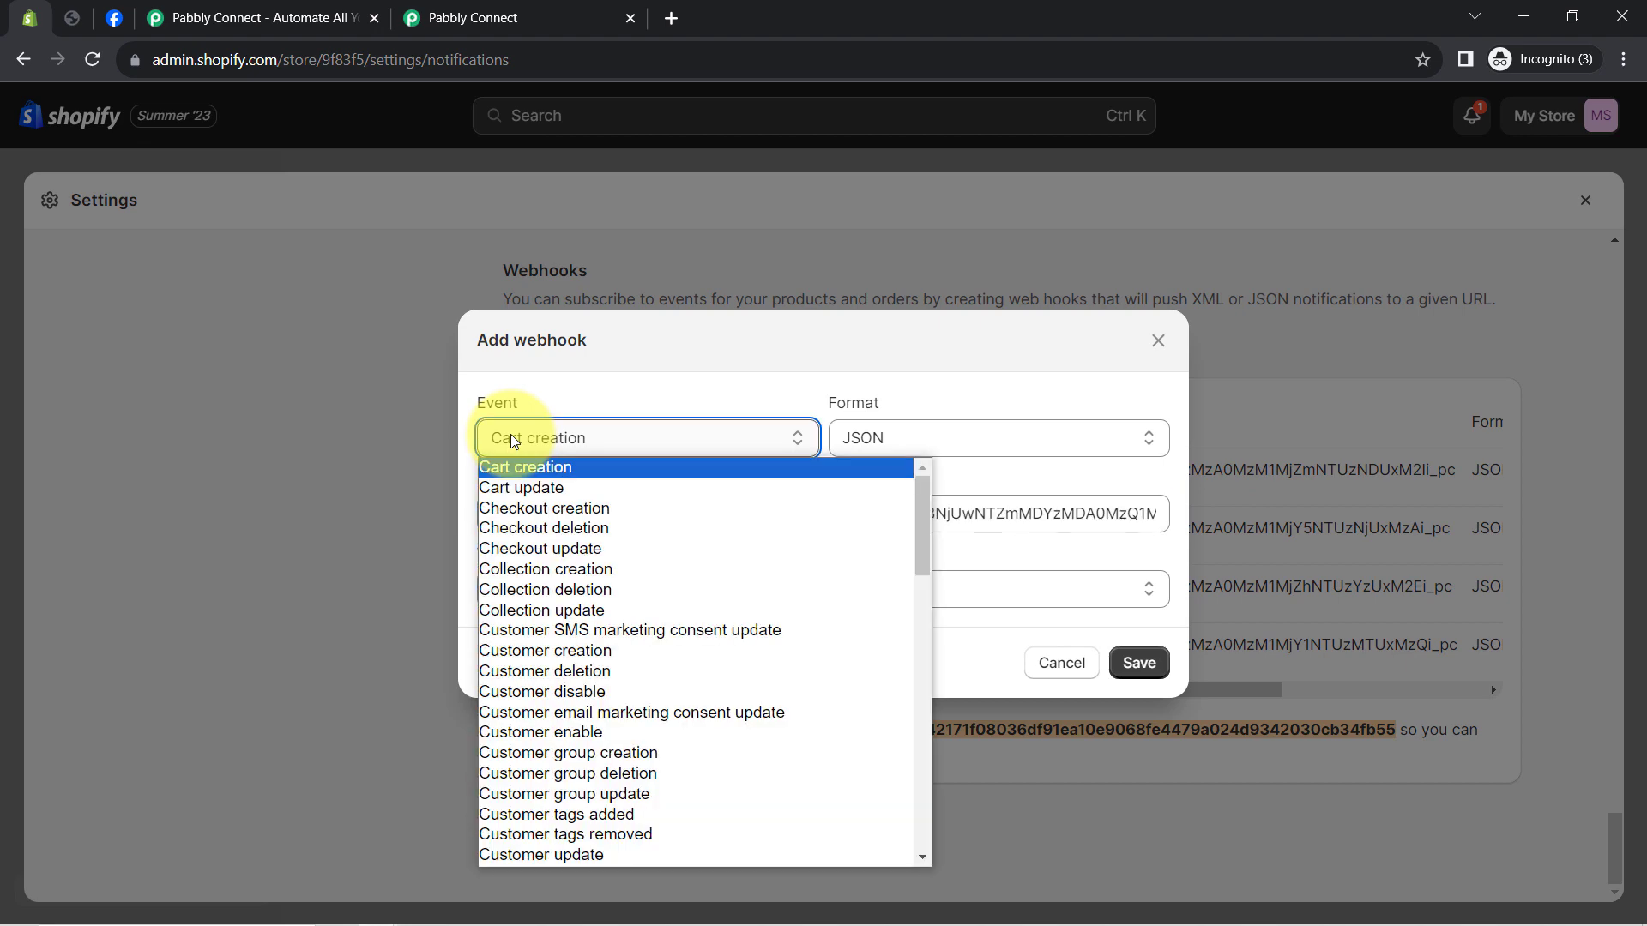
key(o)
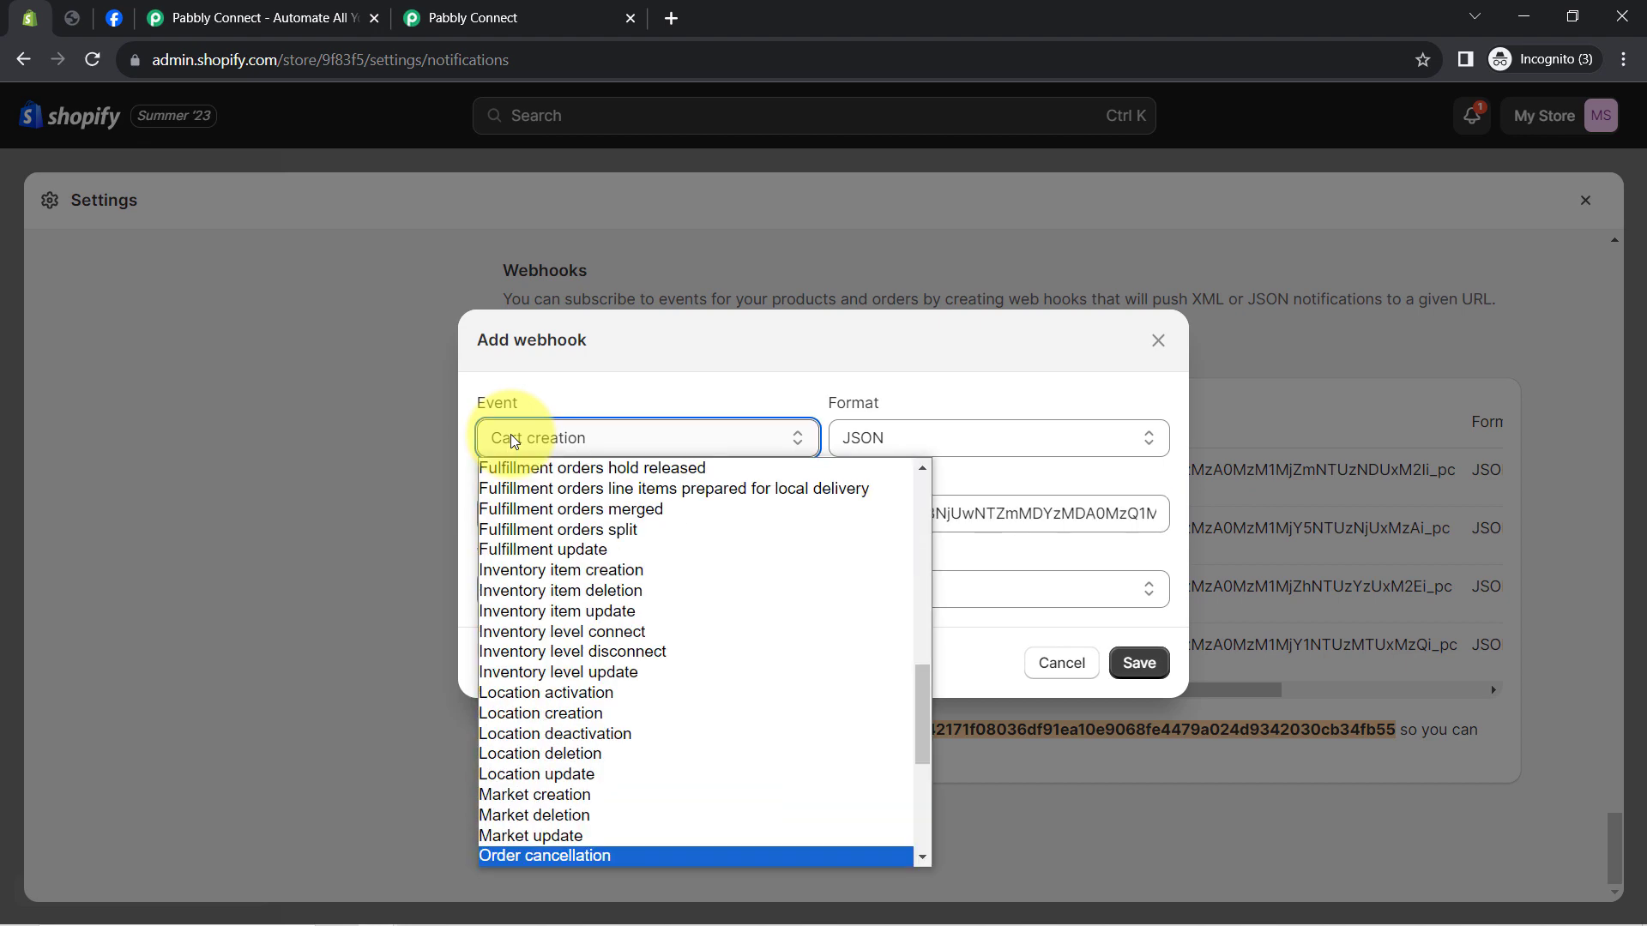
scroll(514, 793, down, 3)
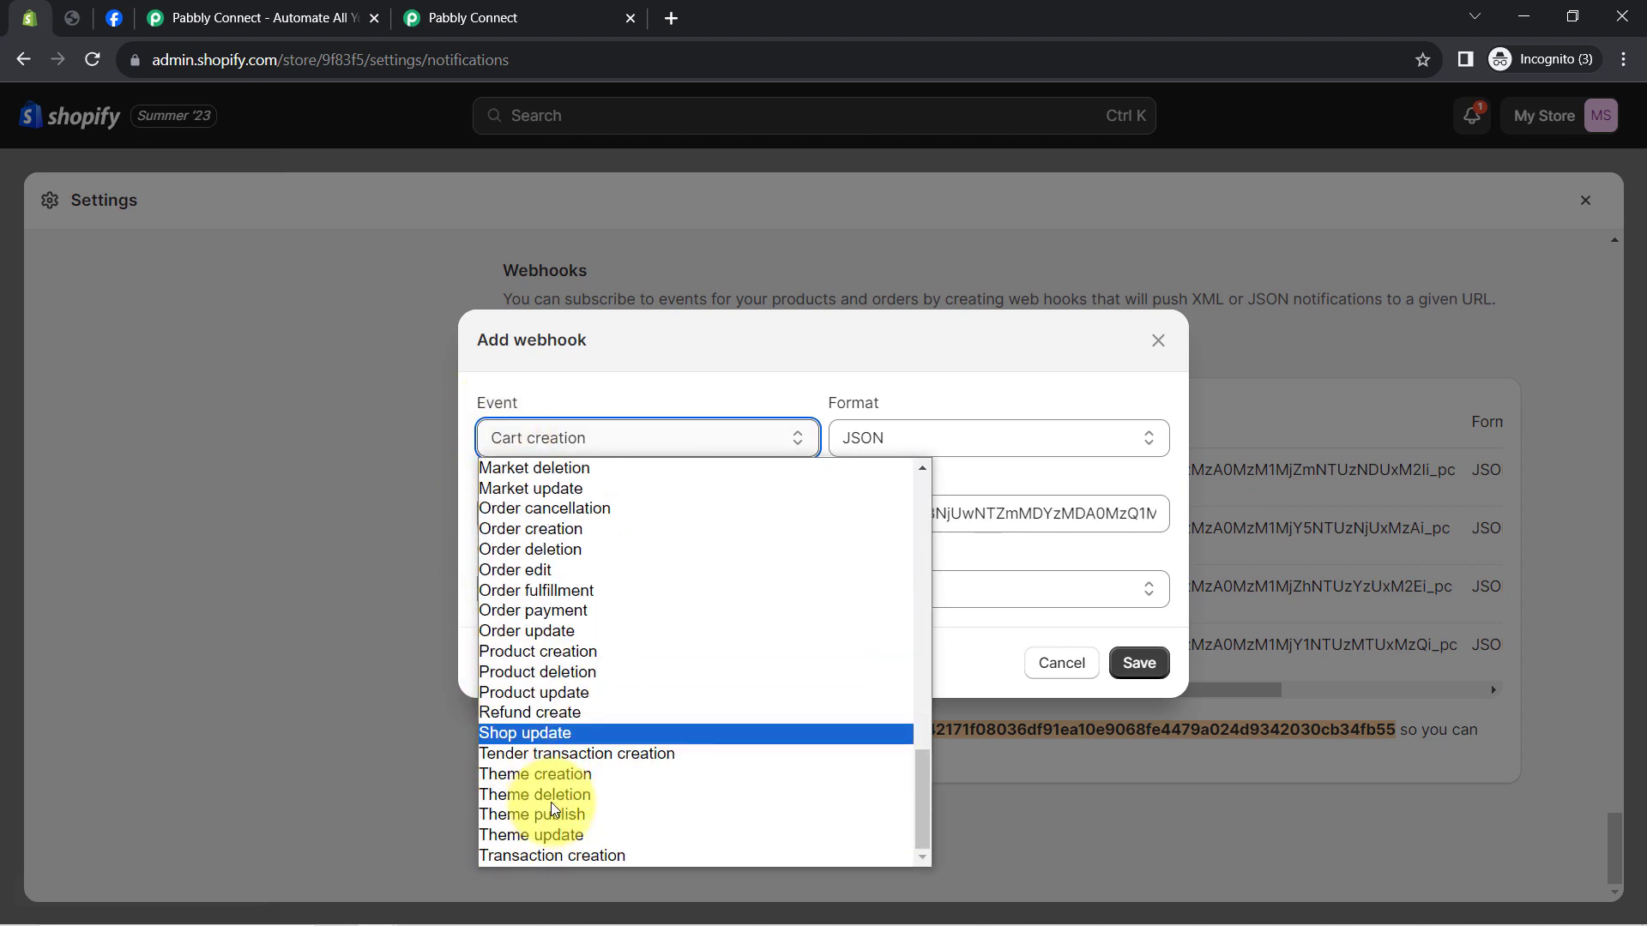
click(504, 619)
click(909, 438)
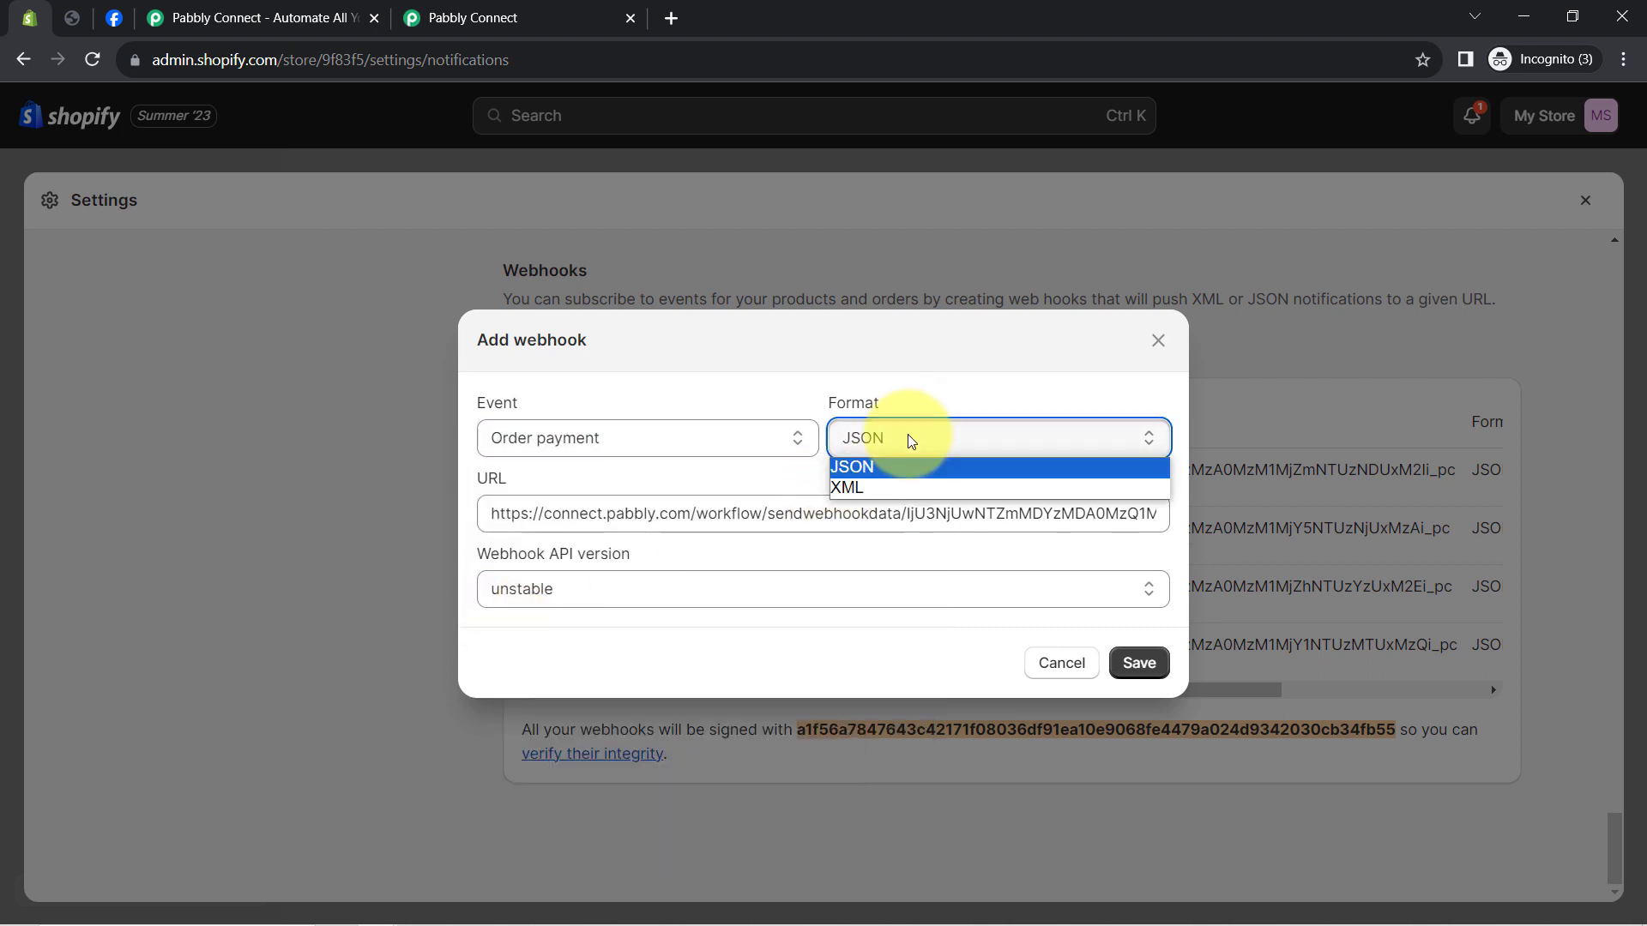
click(515, 598)
click(510, 592)
click(504, 636)
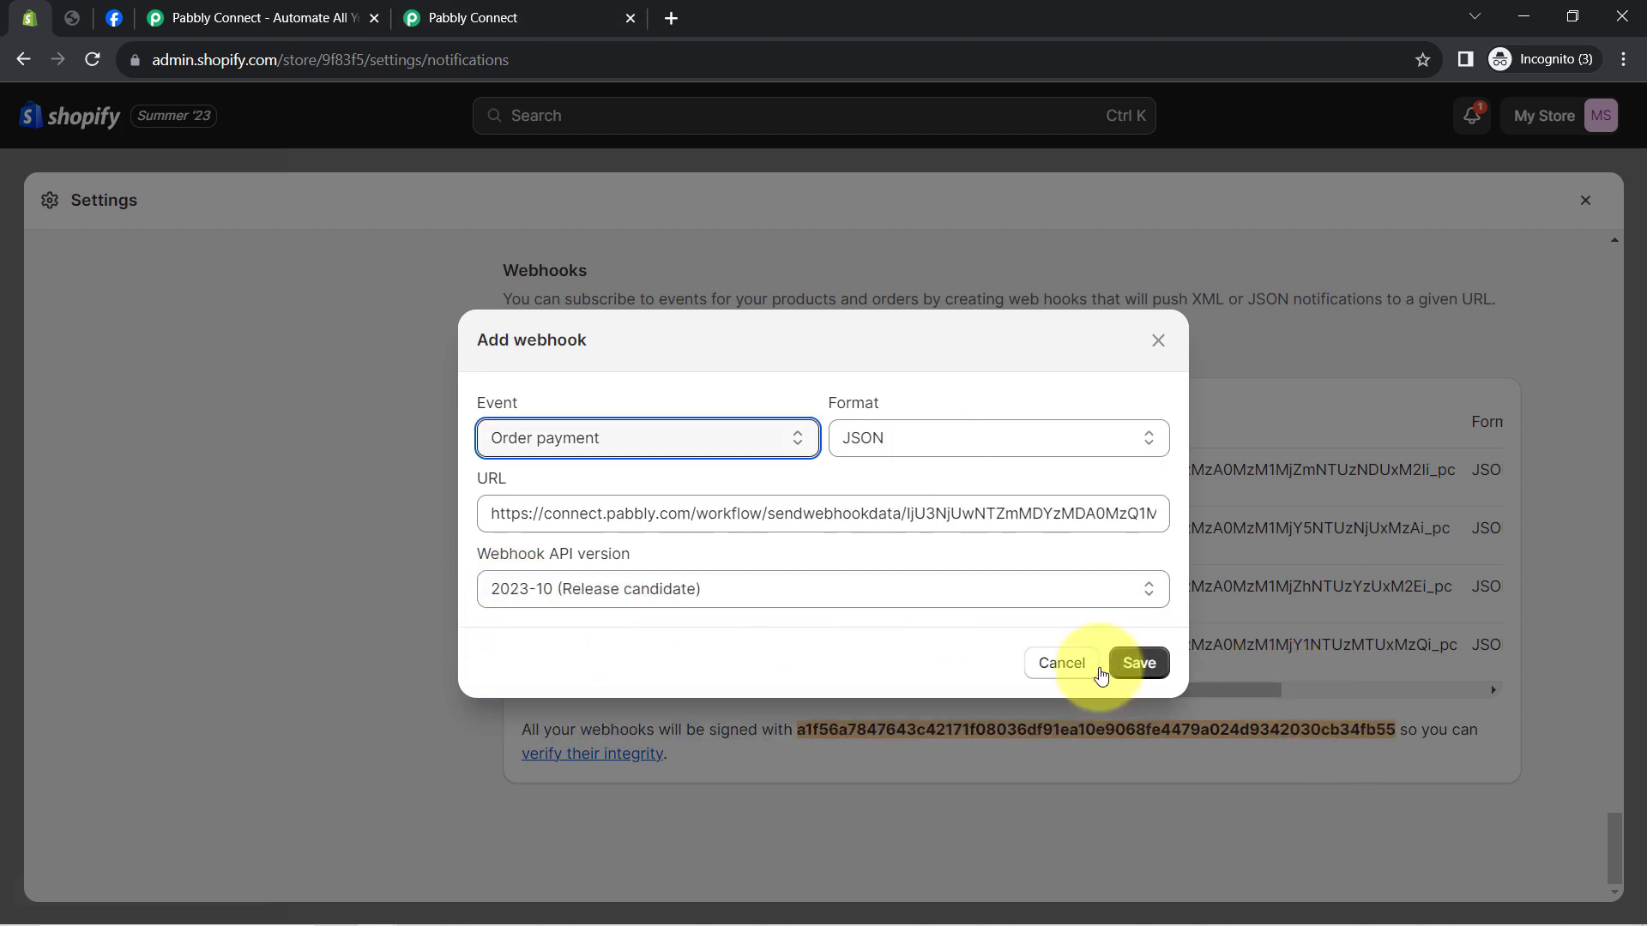
click(1156, 668)
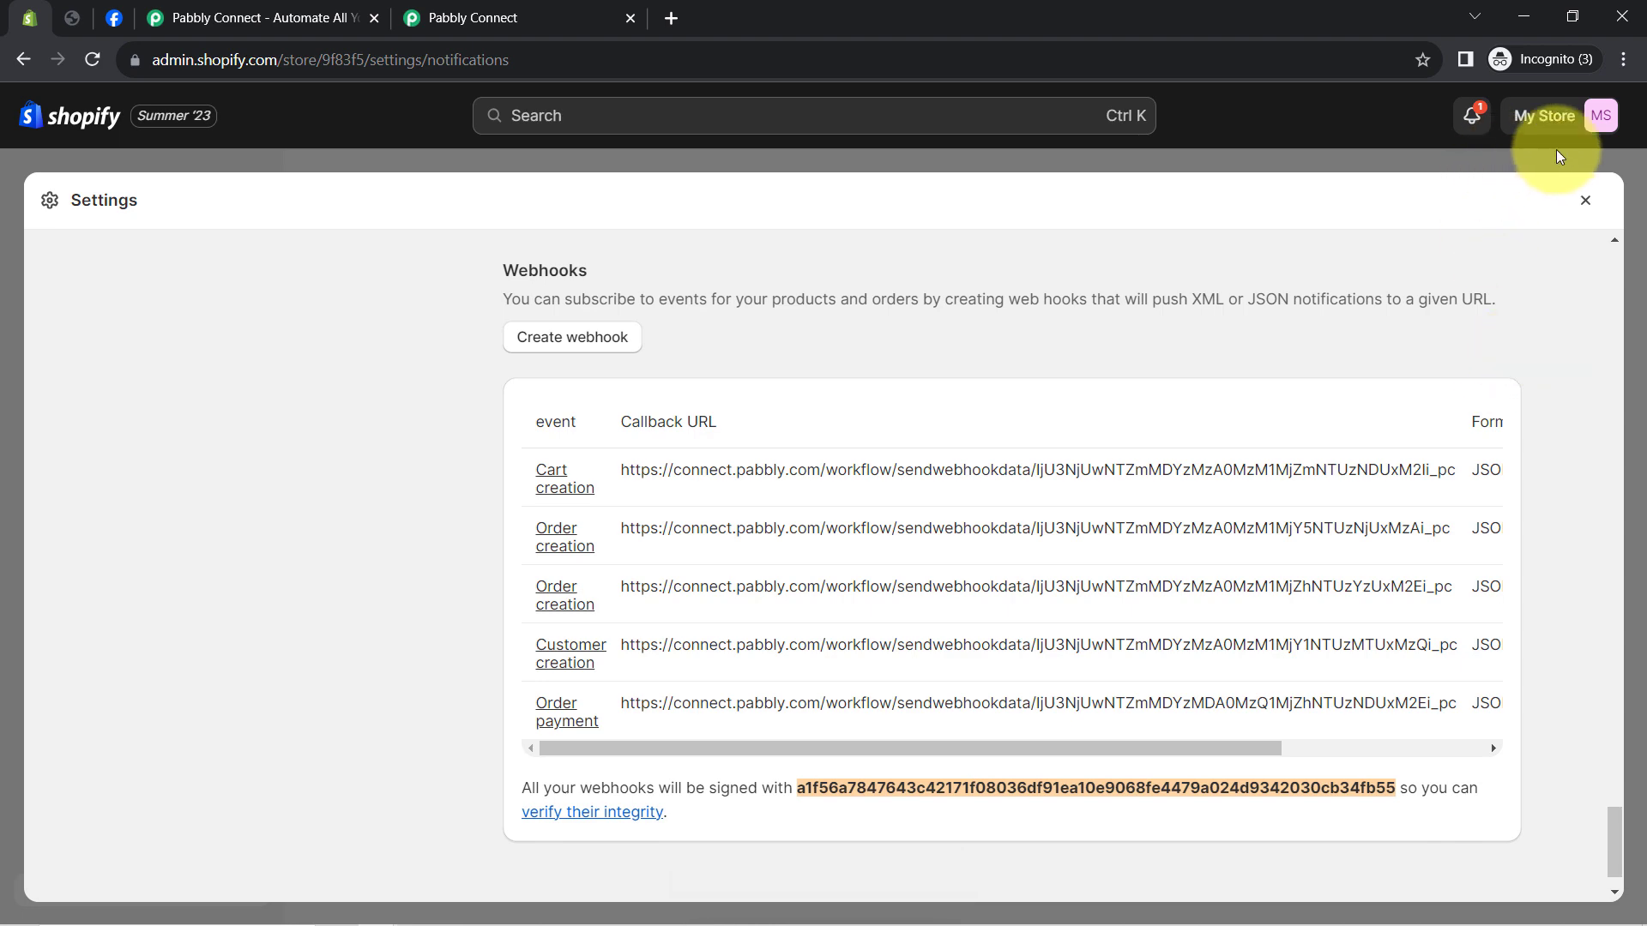
Back in Pabbly Connect, read the note asking for a test submission to the New Order trigger.
click(1583, 206)
click(570, 13)
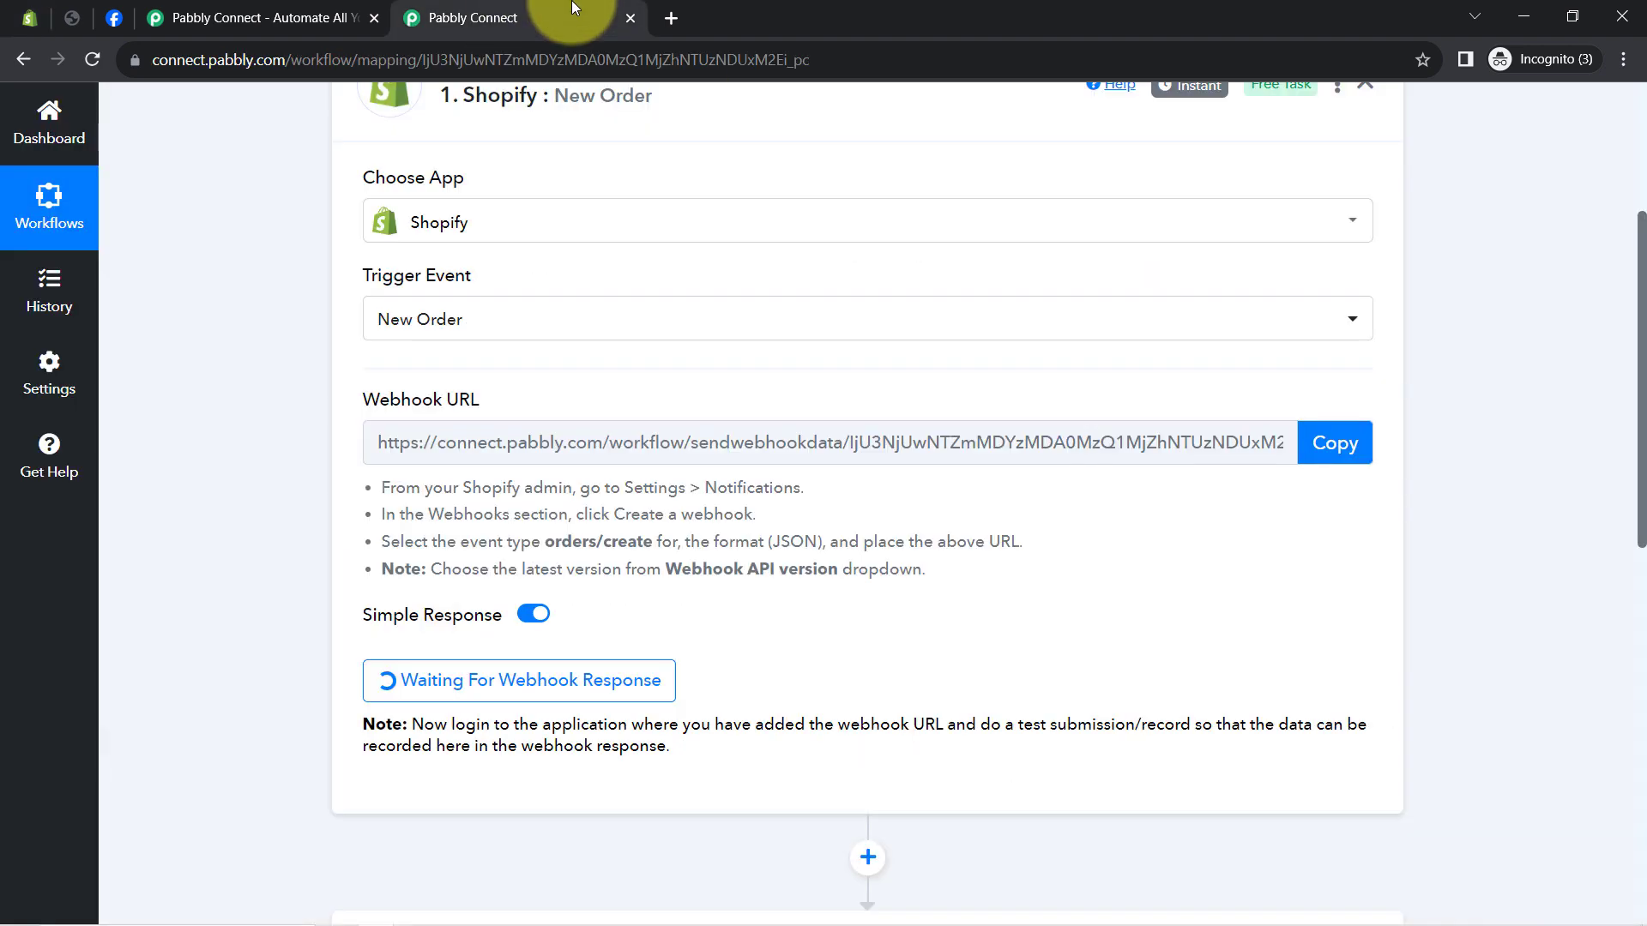
scroll(356, 429, down, 1)
scroll(356, 429, down, 2)
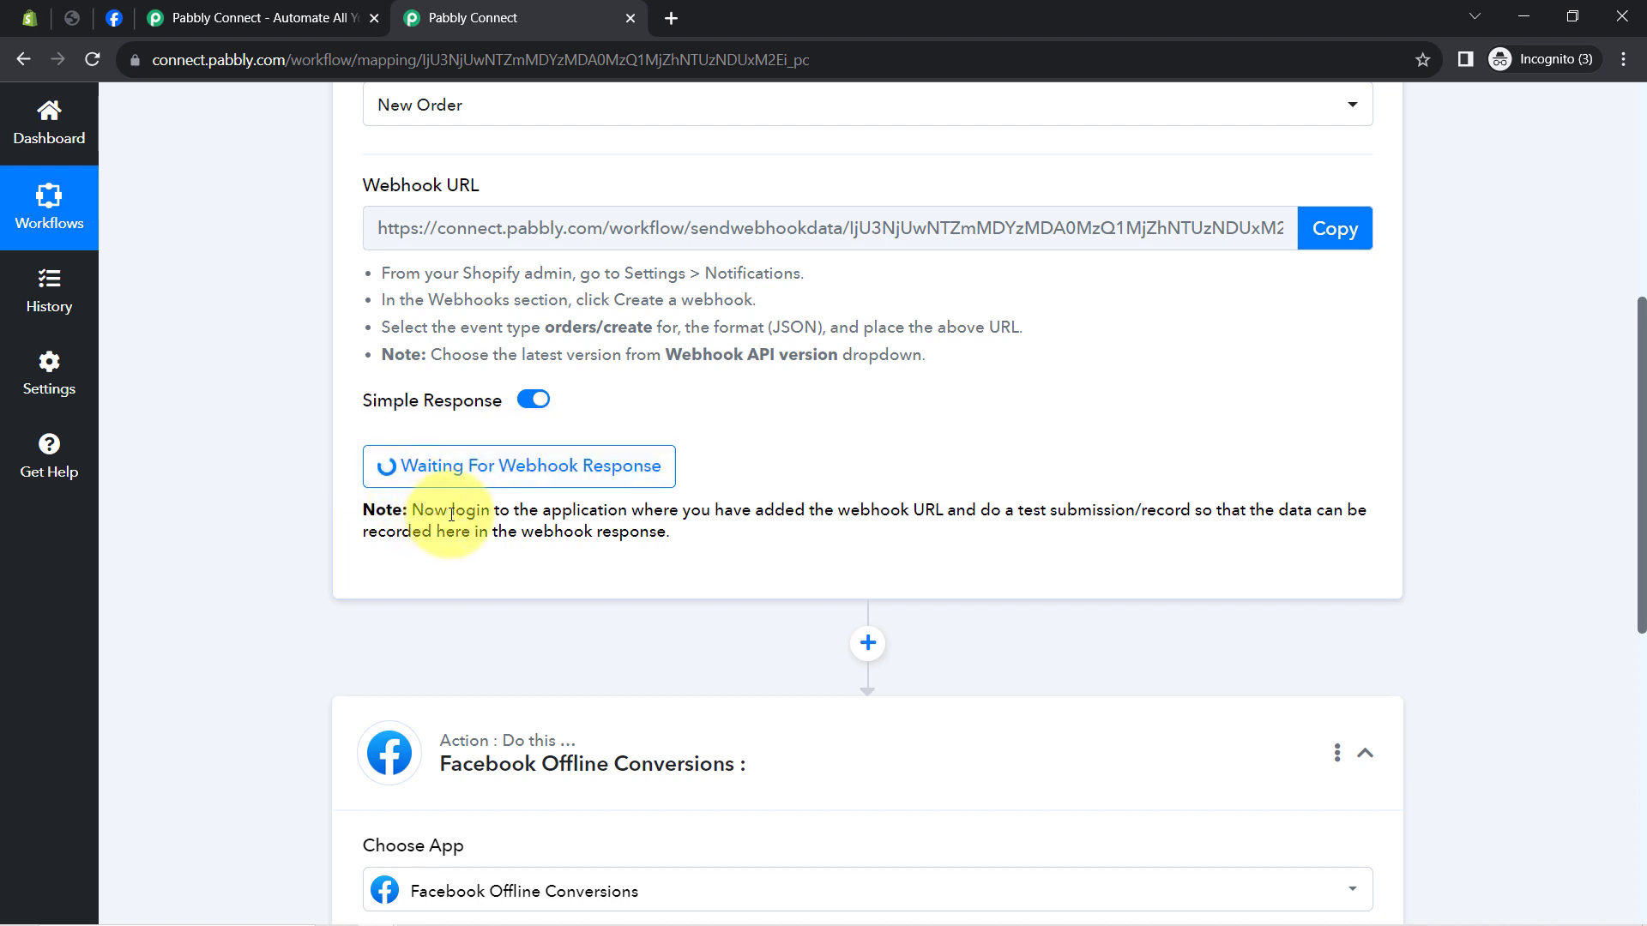
drag(452, 513, 645, 537)
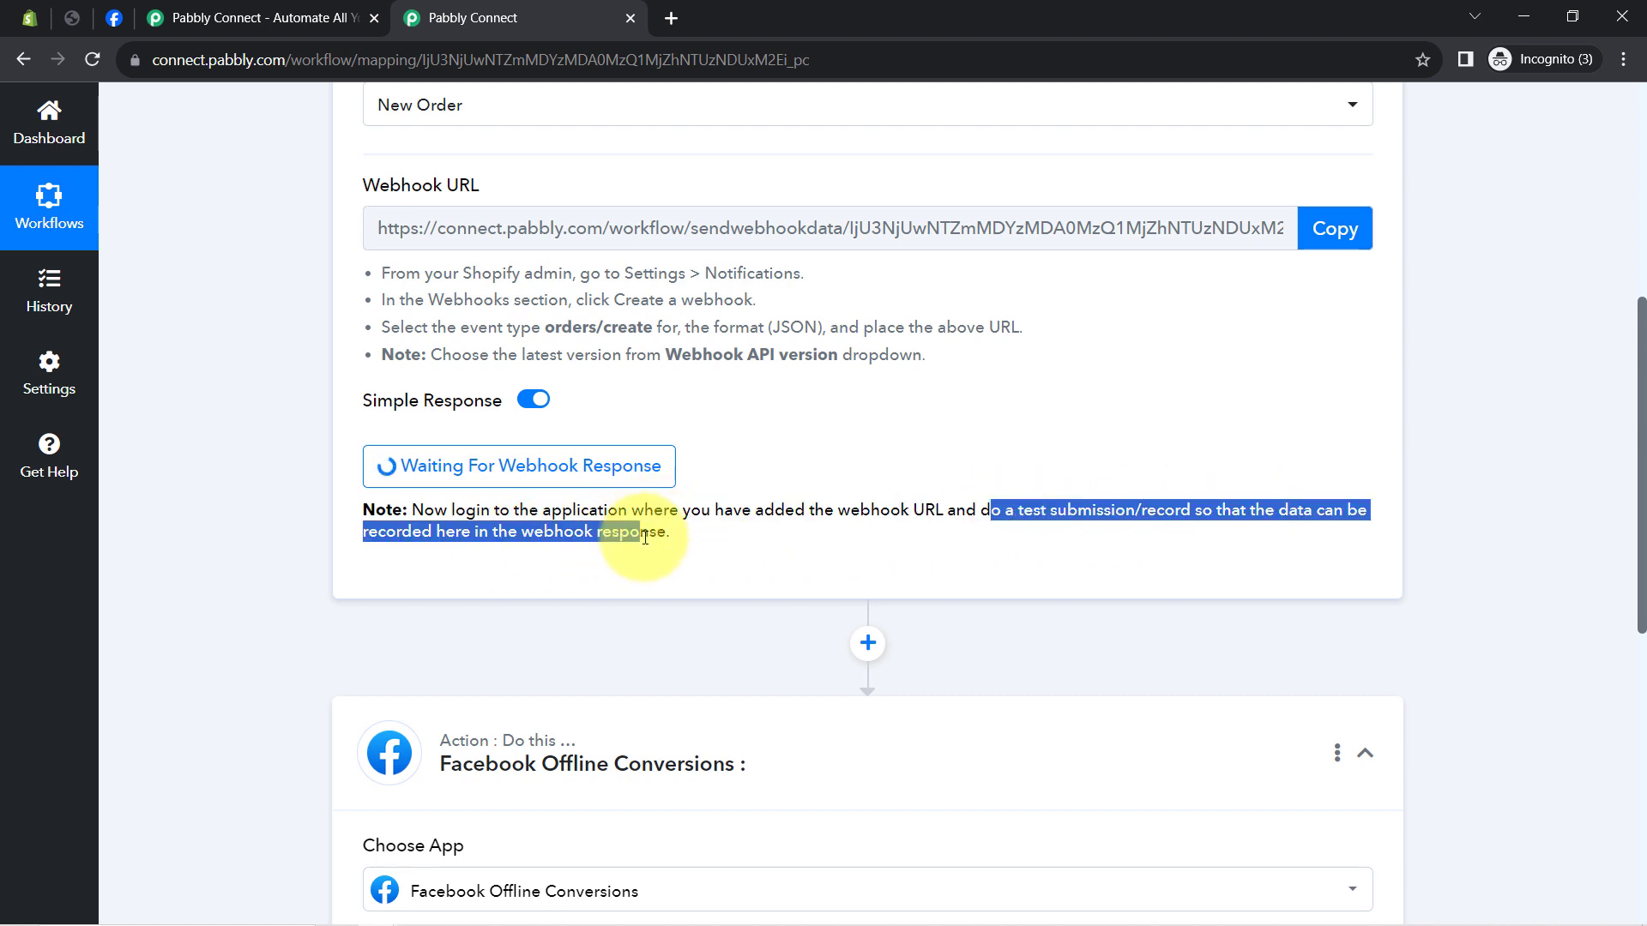
click(645, 537)
drag(978, 511, 1153, 506)
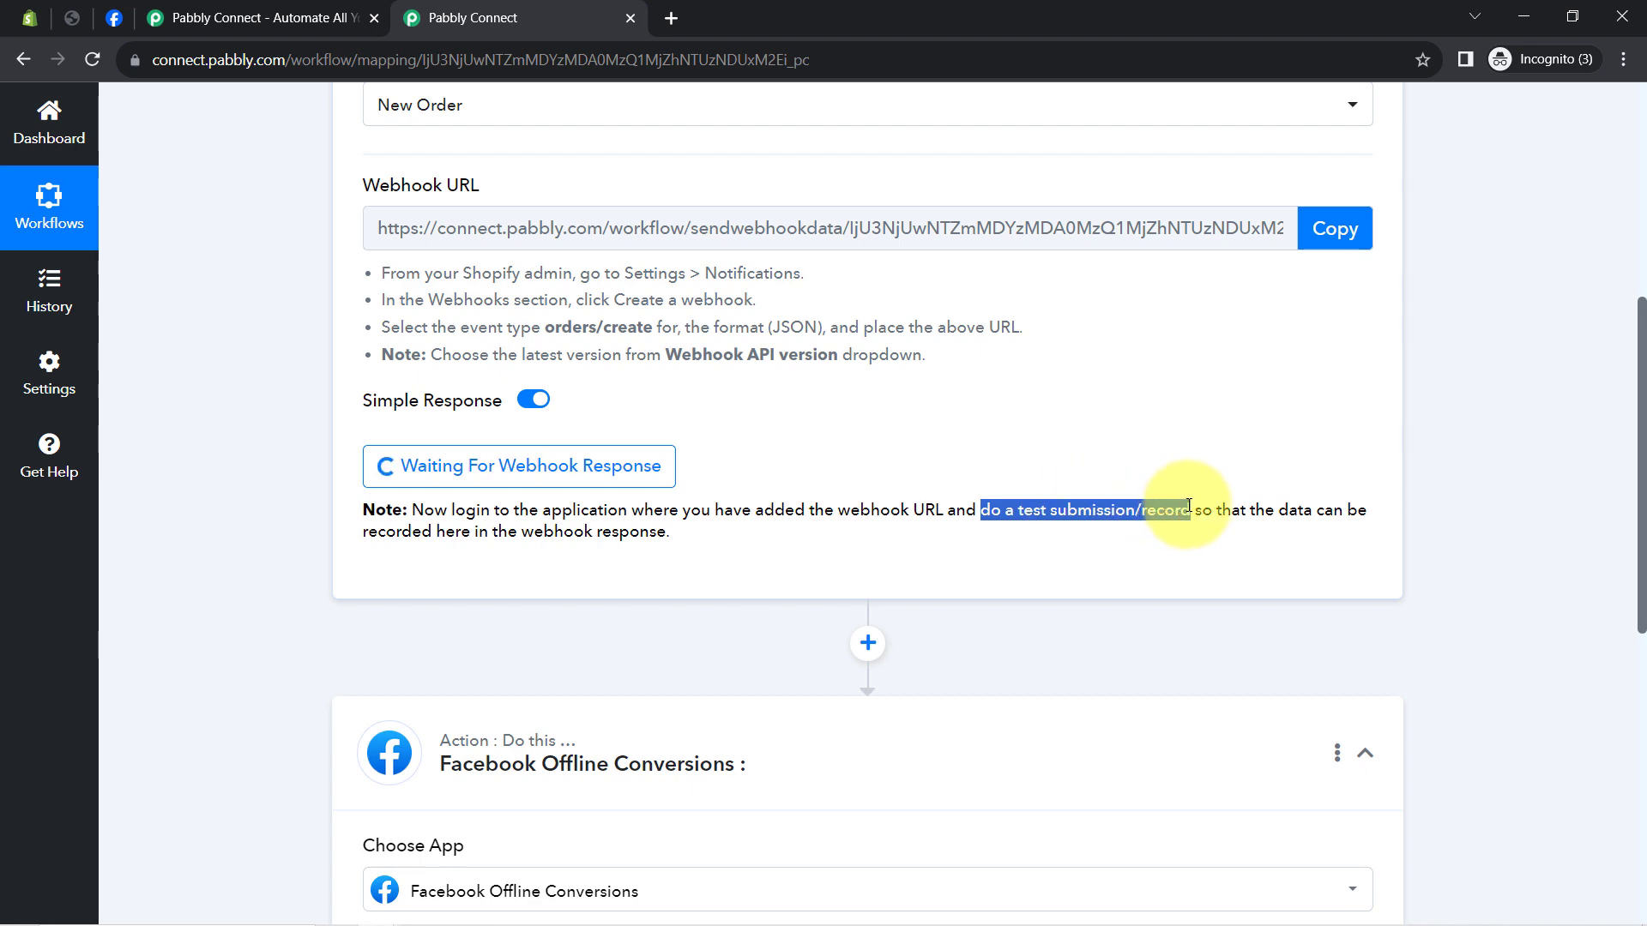
scroll(1188, 507, up, 4)
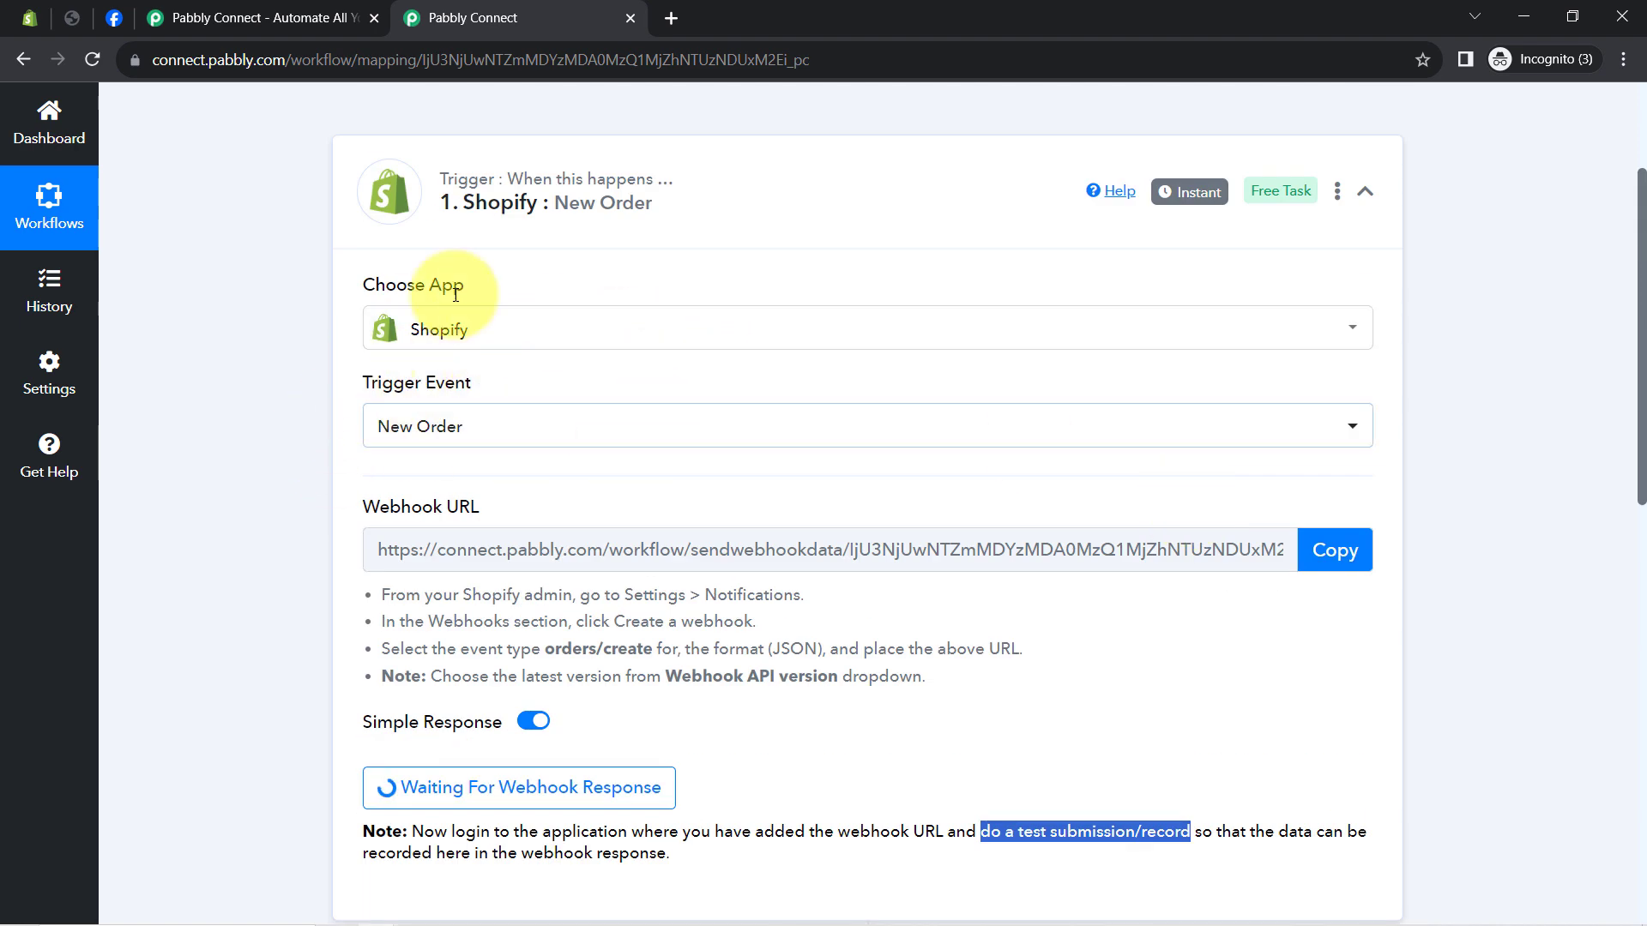
In the store checkout, enter the customer's name and pick the suggested billing address.
click(76, 23)
scroll(191, 345, down, 3)
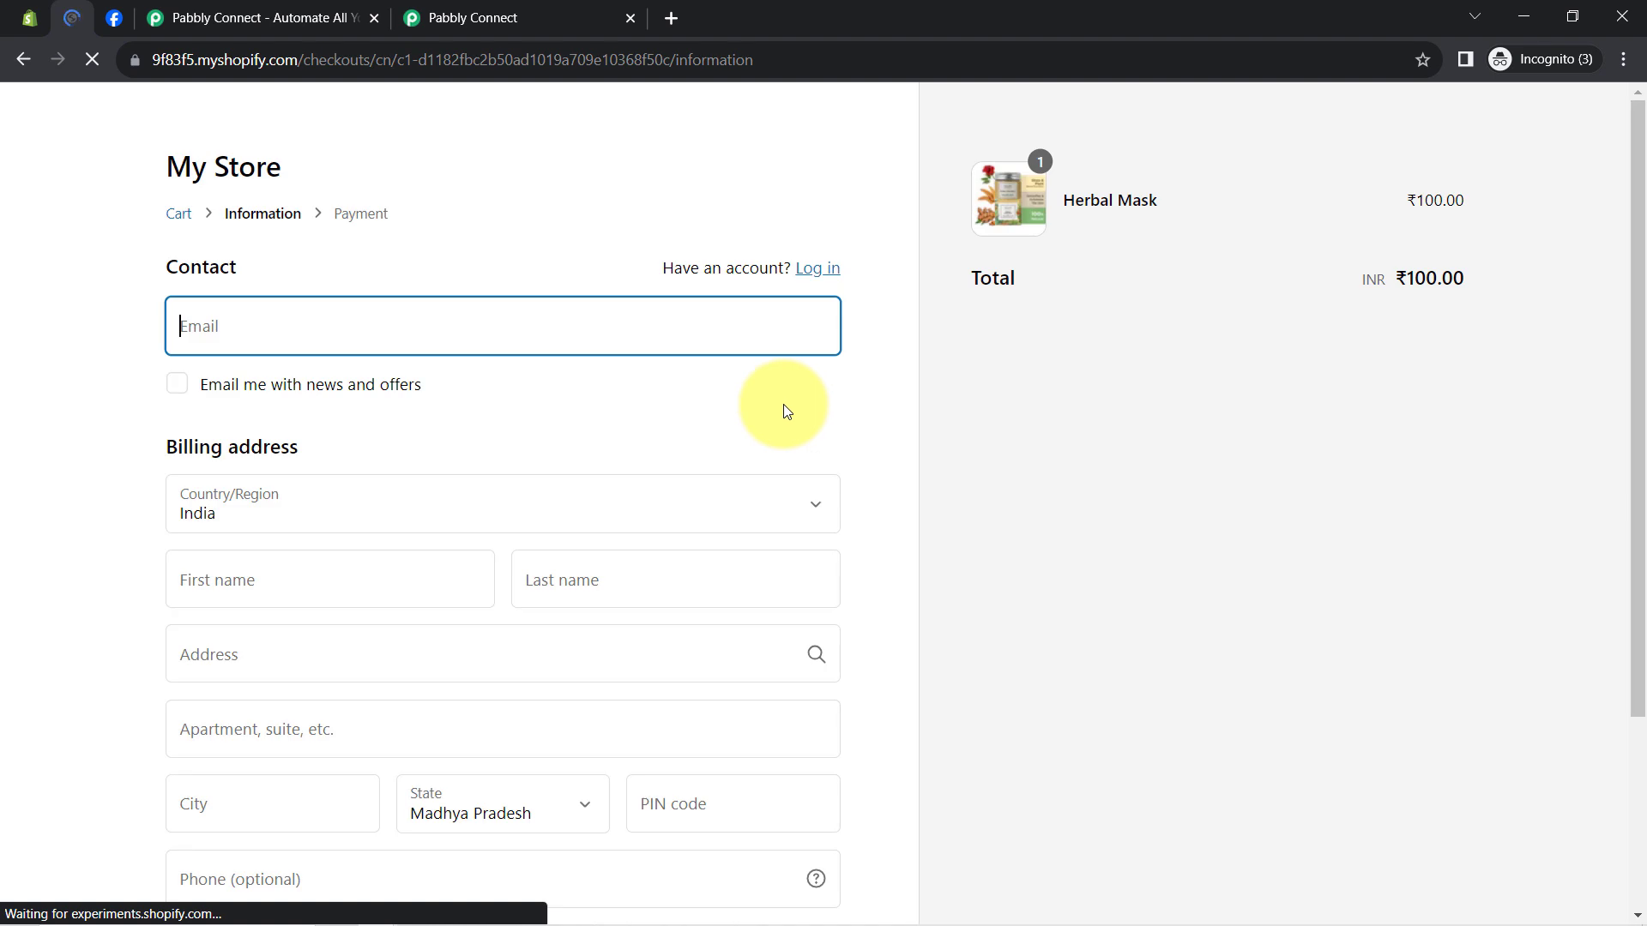
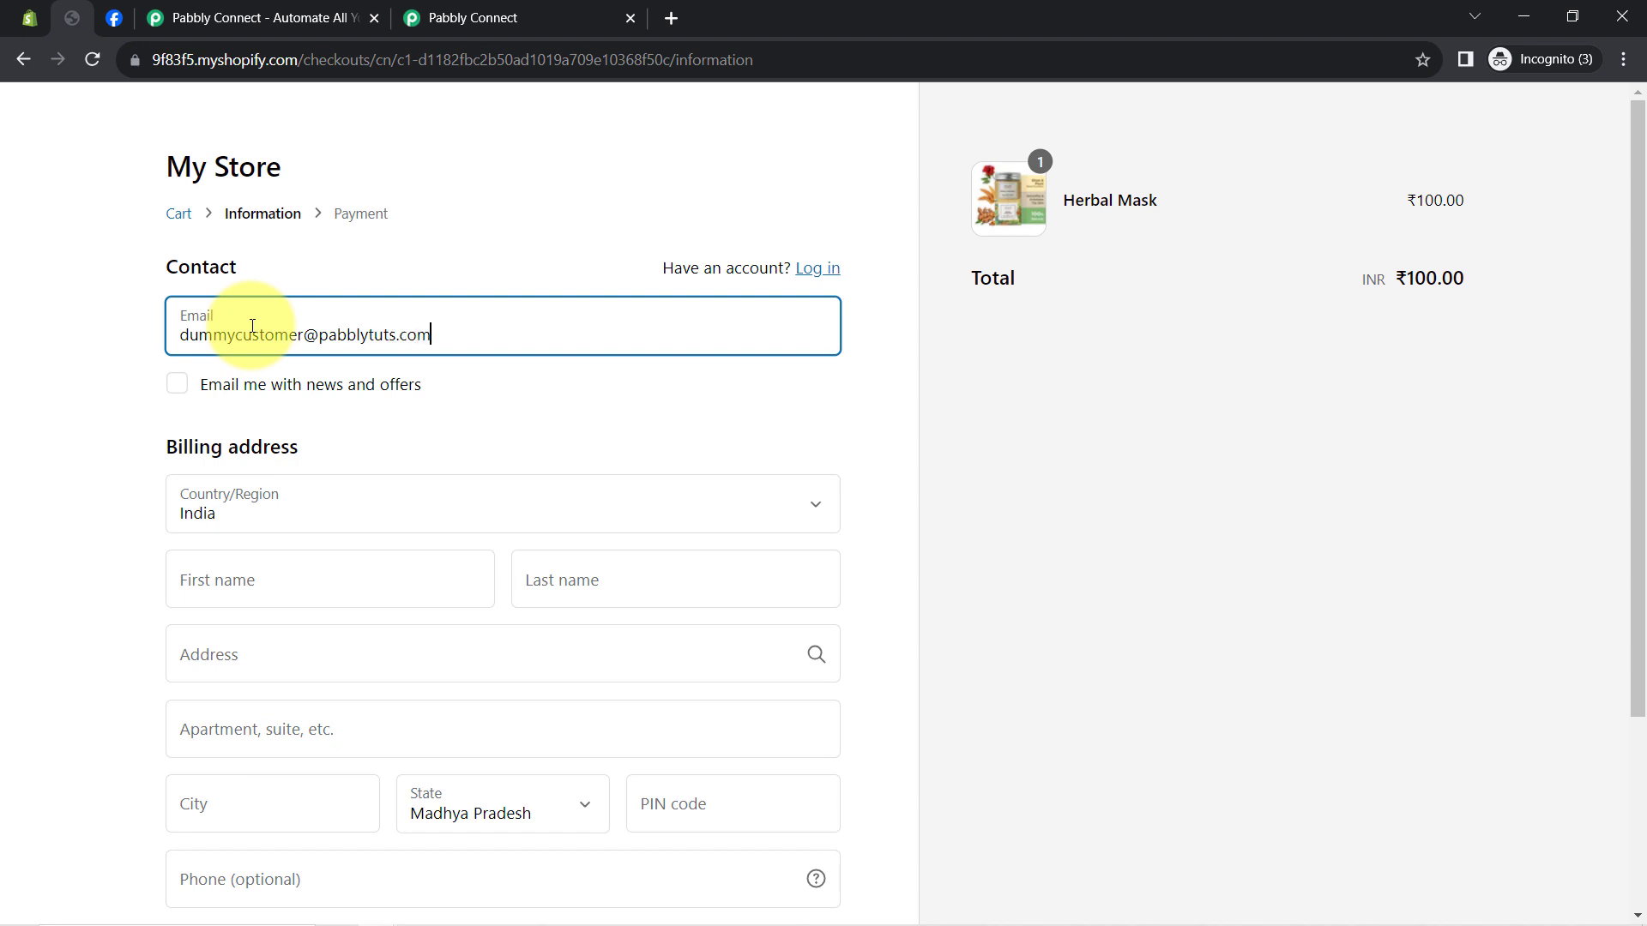
click(231, 586)
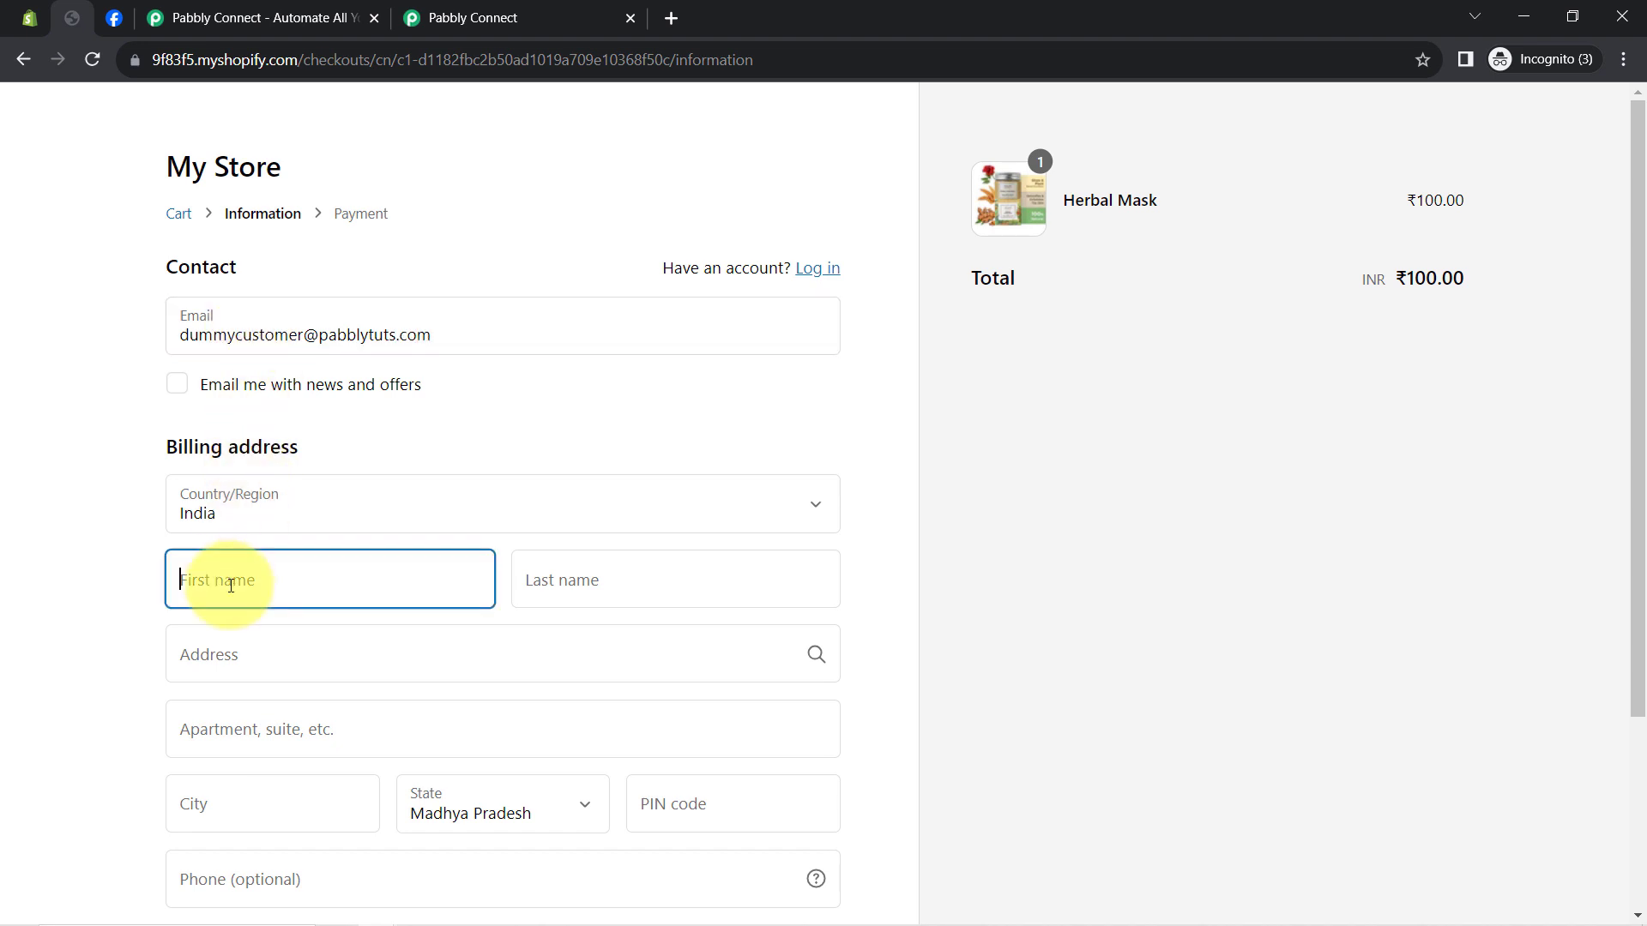
text(Dummy)
key(Tab)
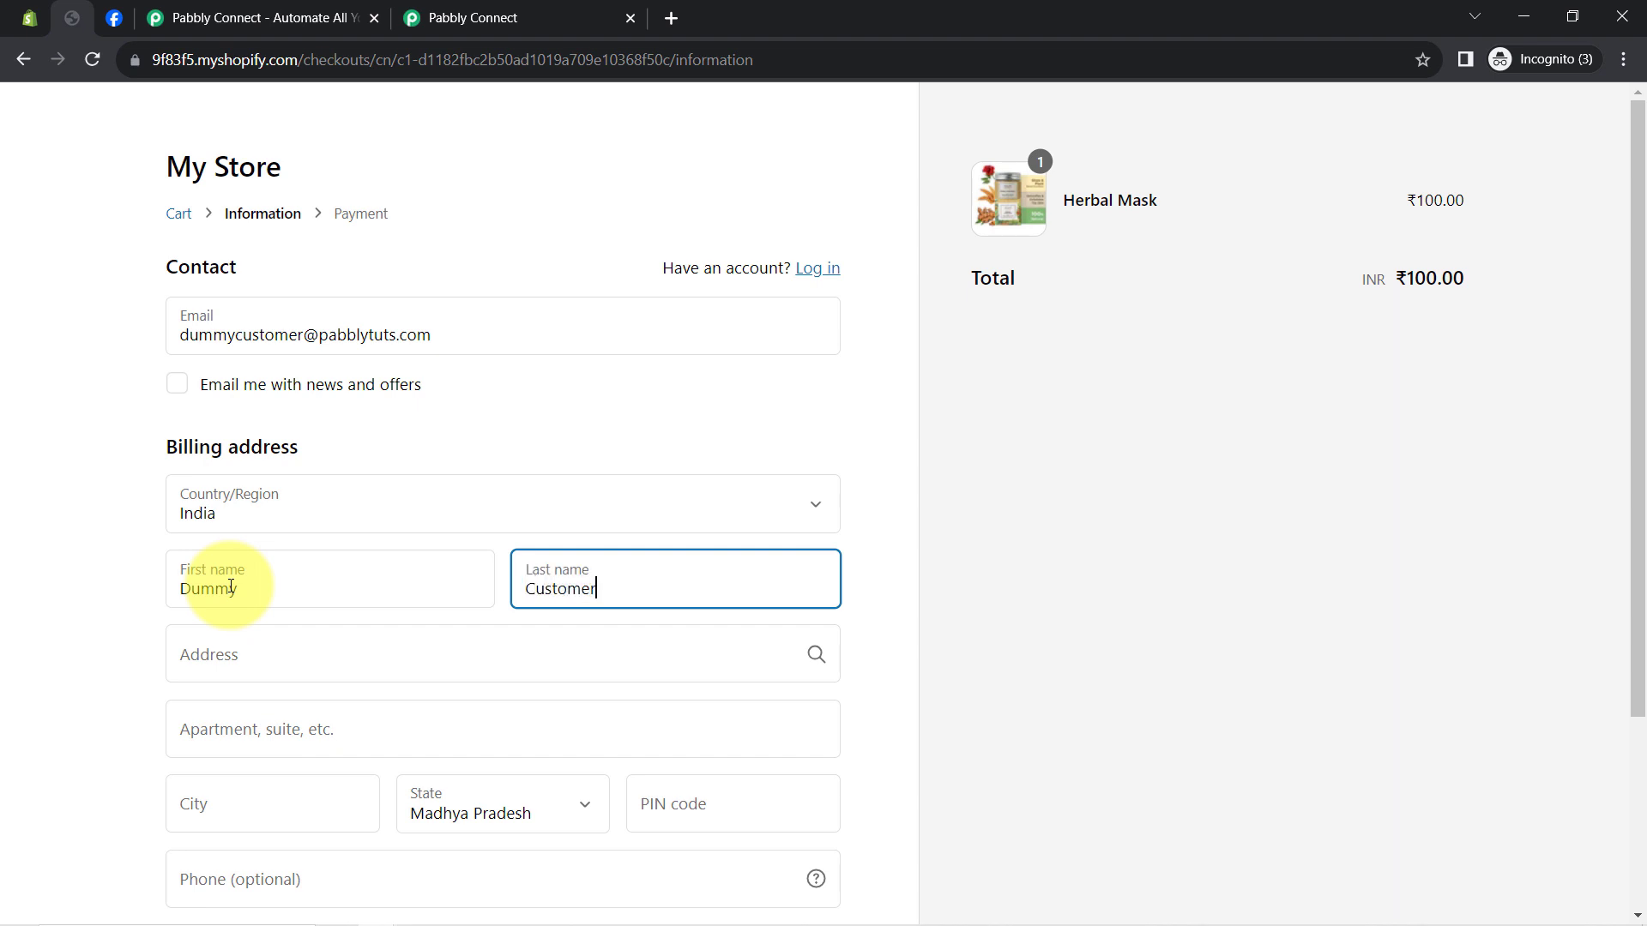
key(Tab)
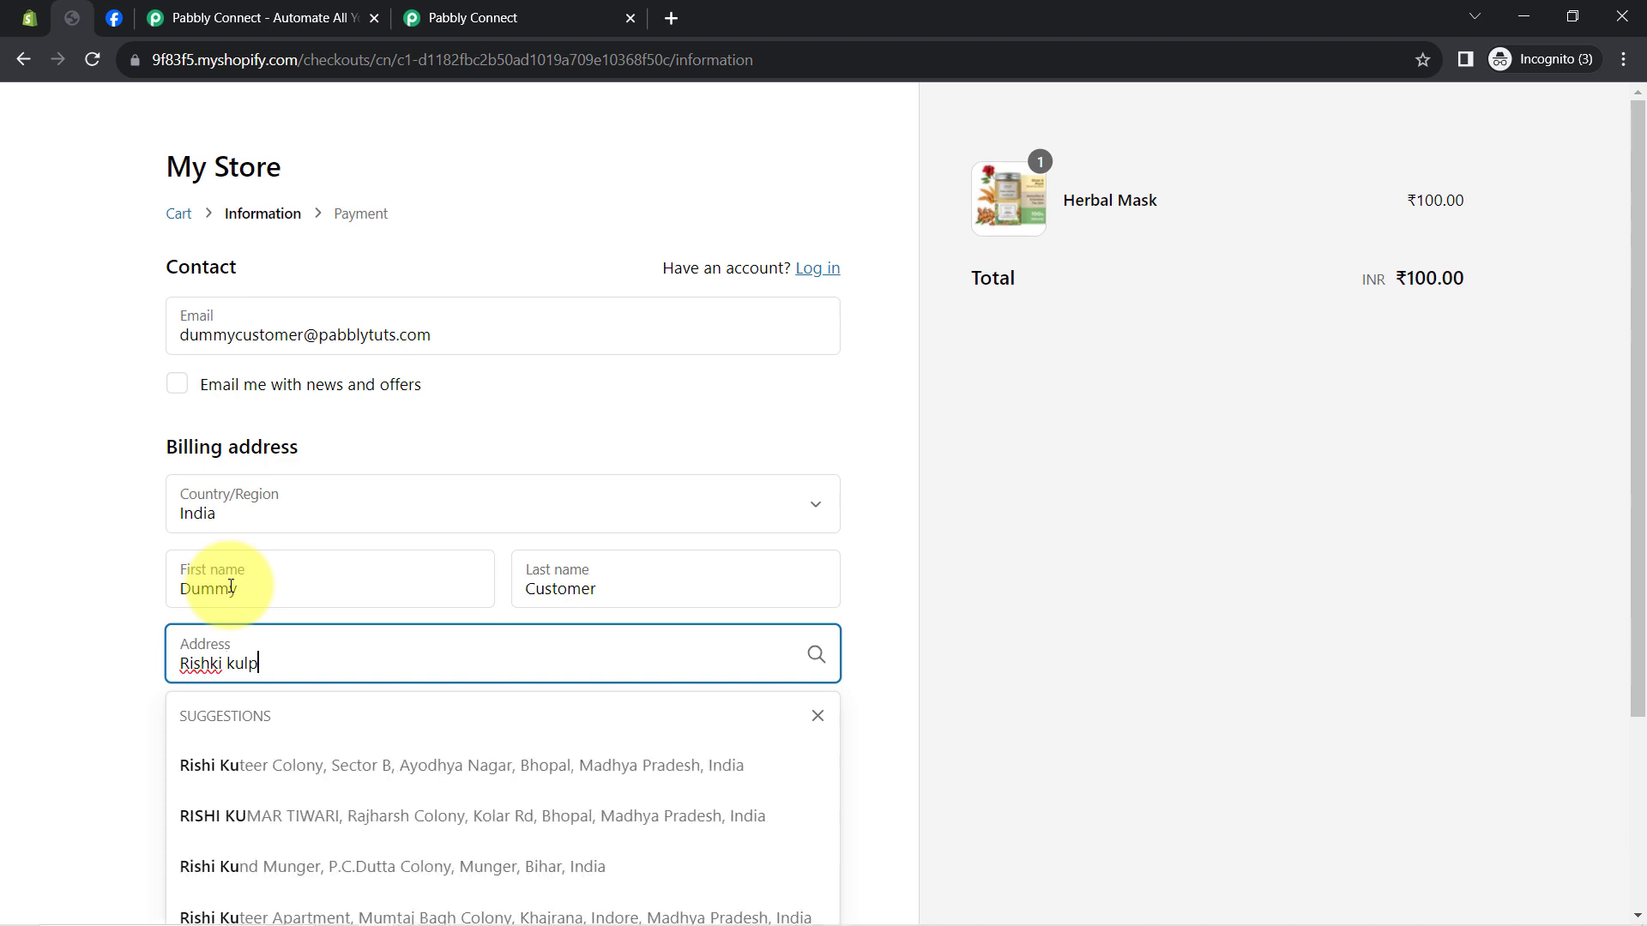
click(277, 776)
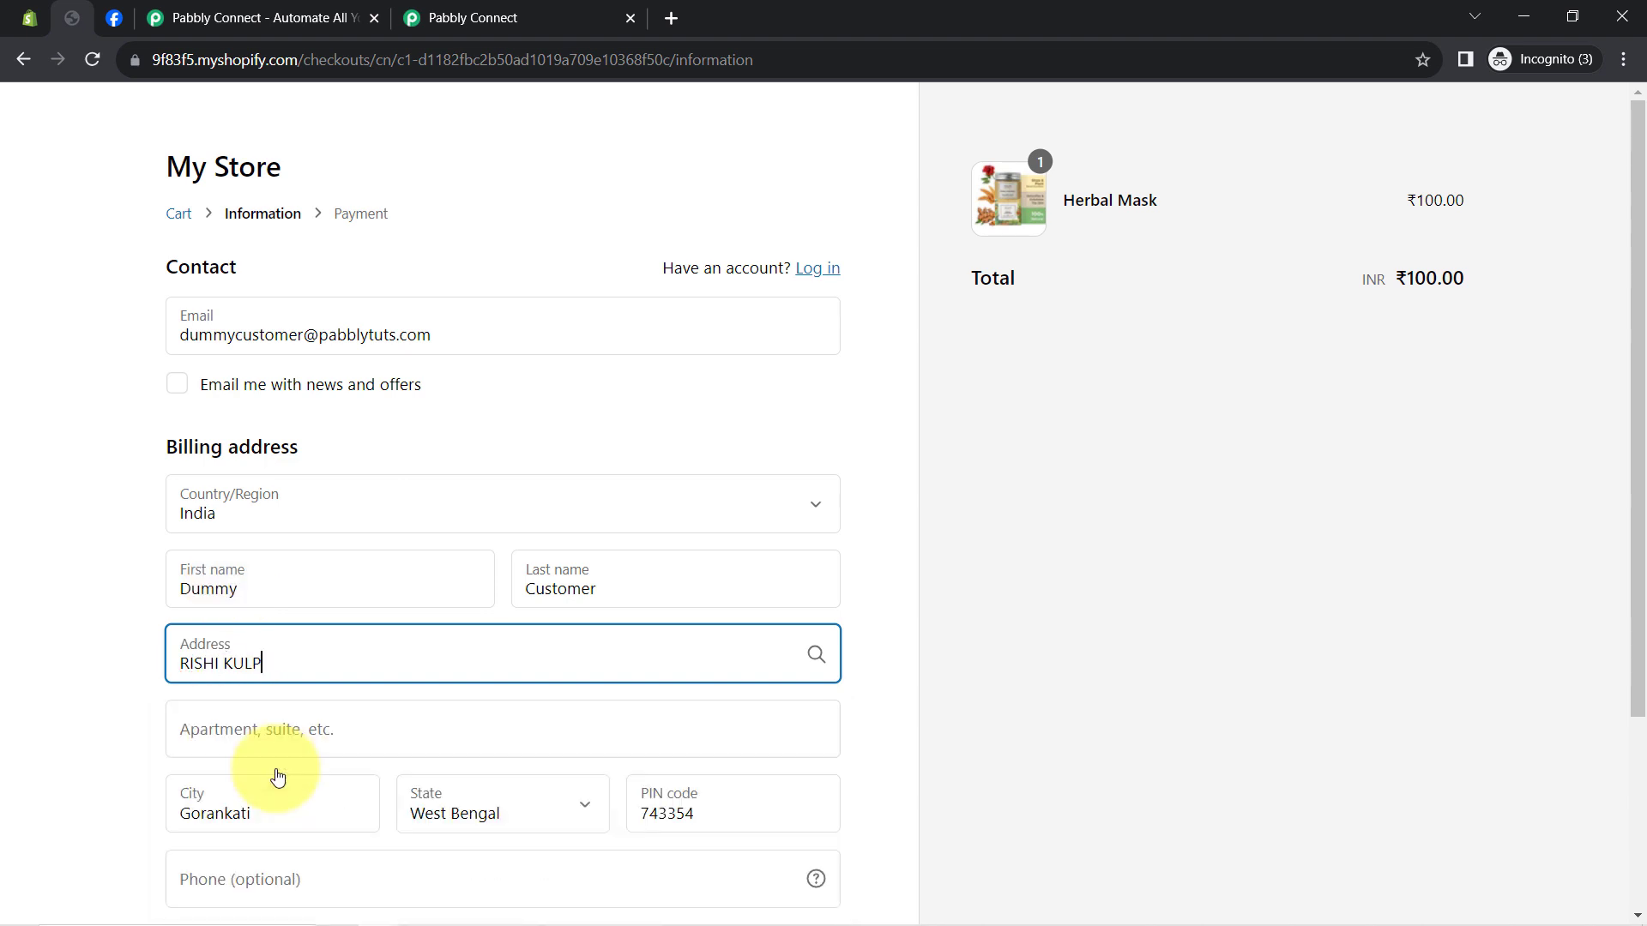
scroll(128, 609, down, 3)
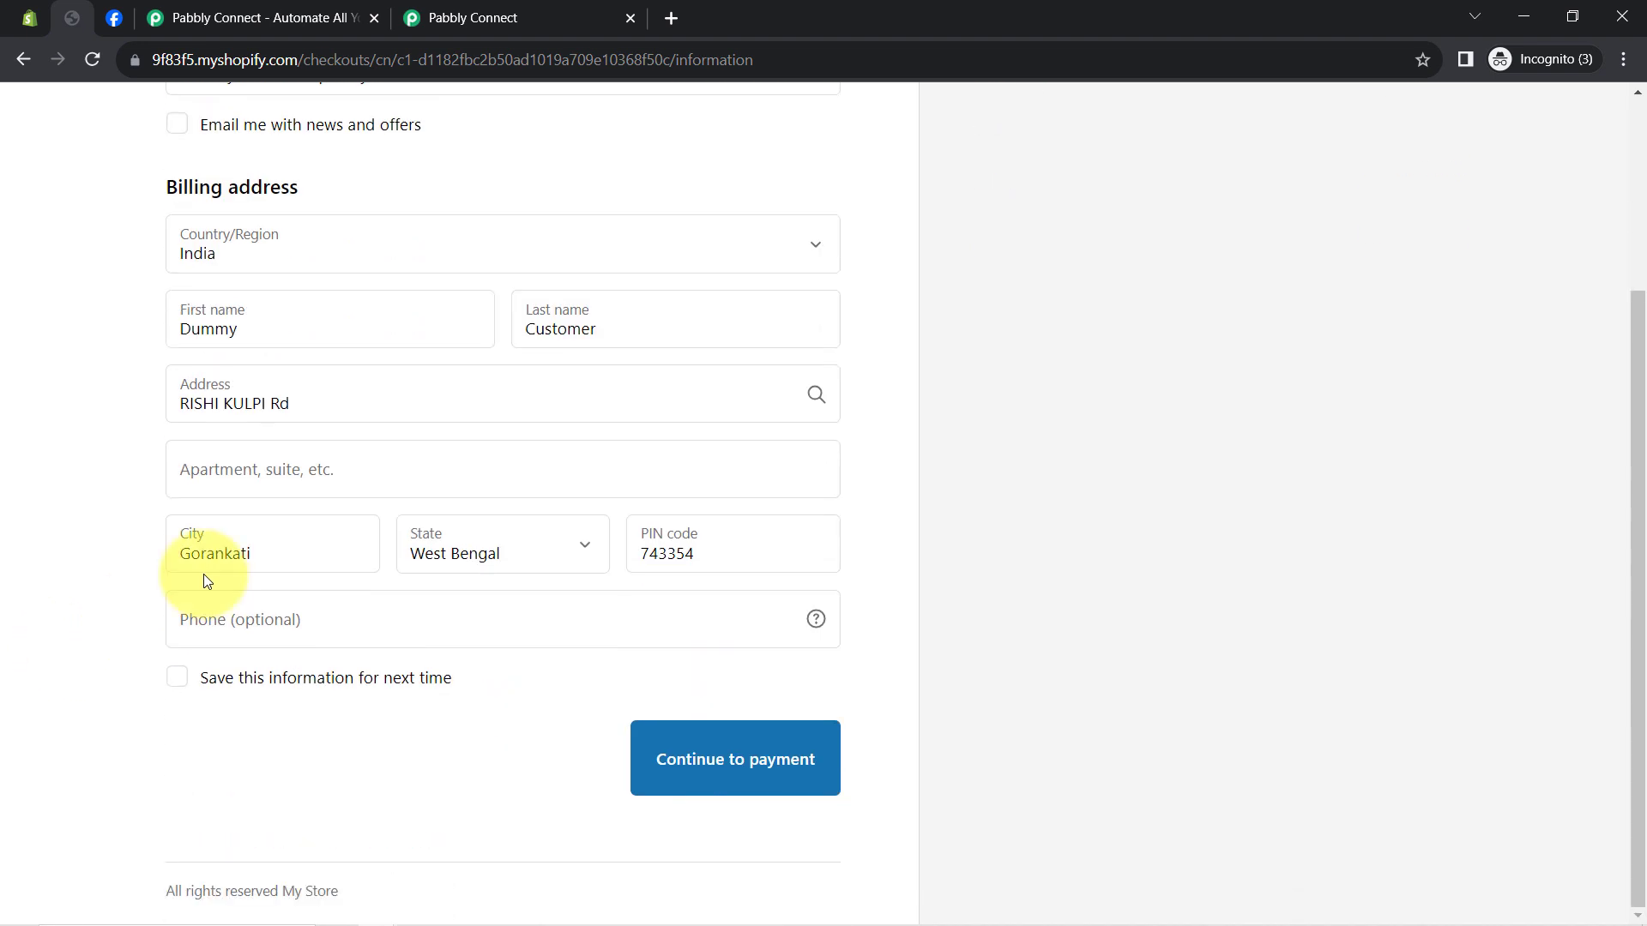
Add the phone number, correct the billing details, and continue to the Payment step.
click(212, 619)
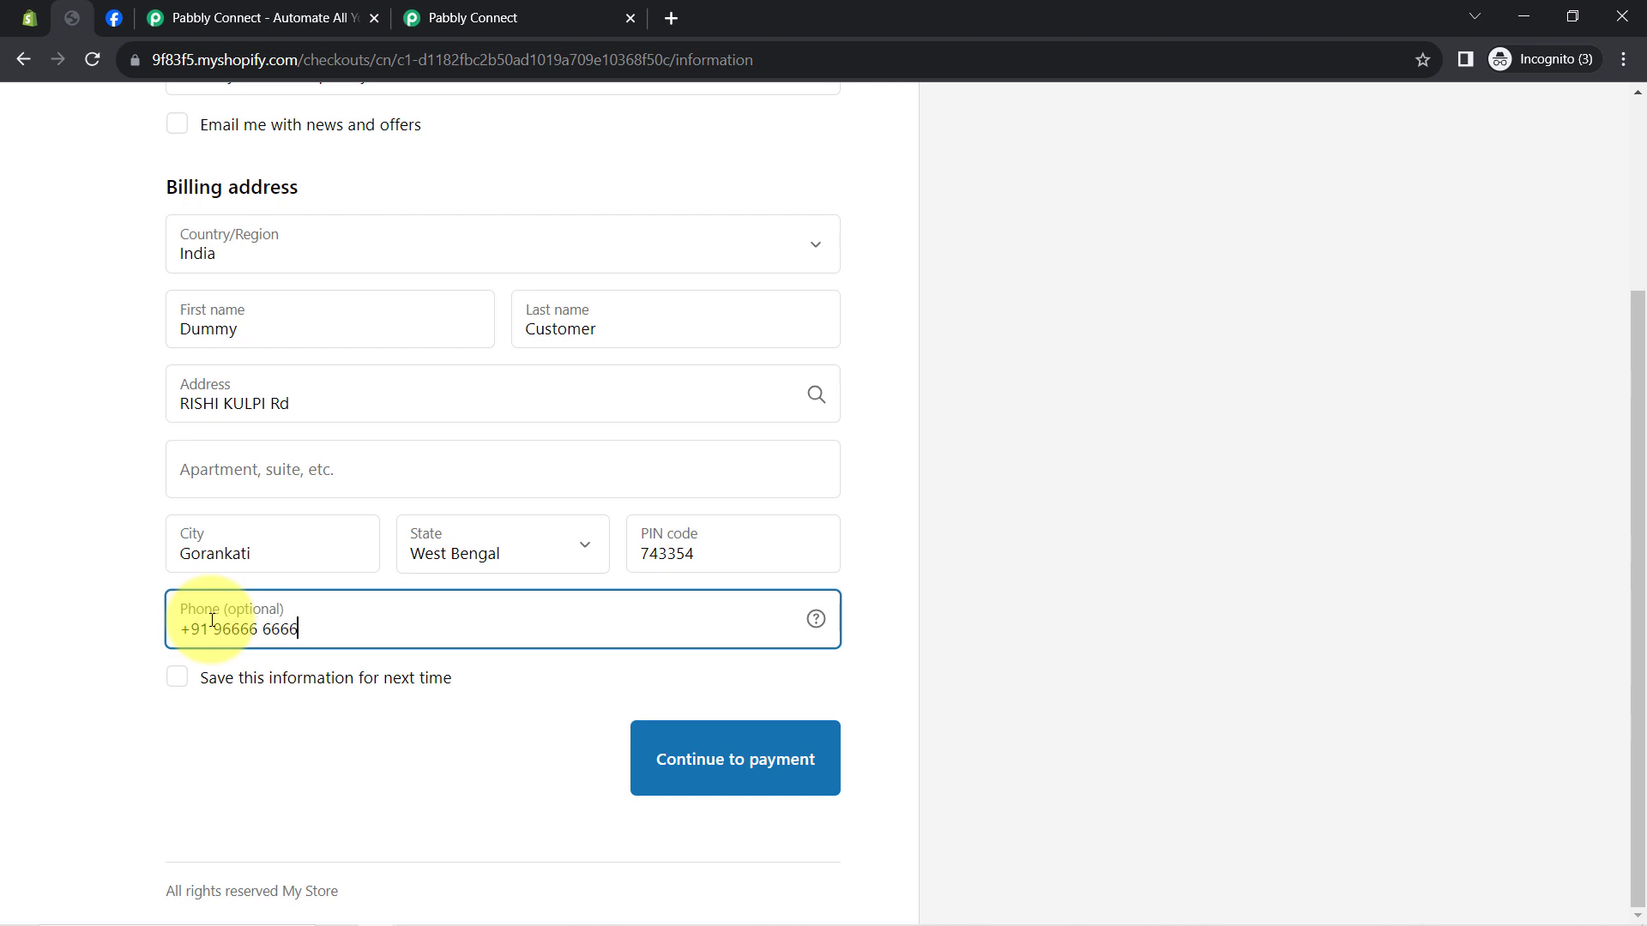
click(710, 763)
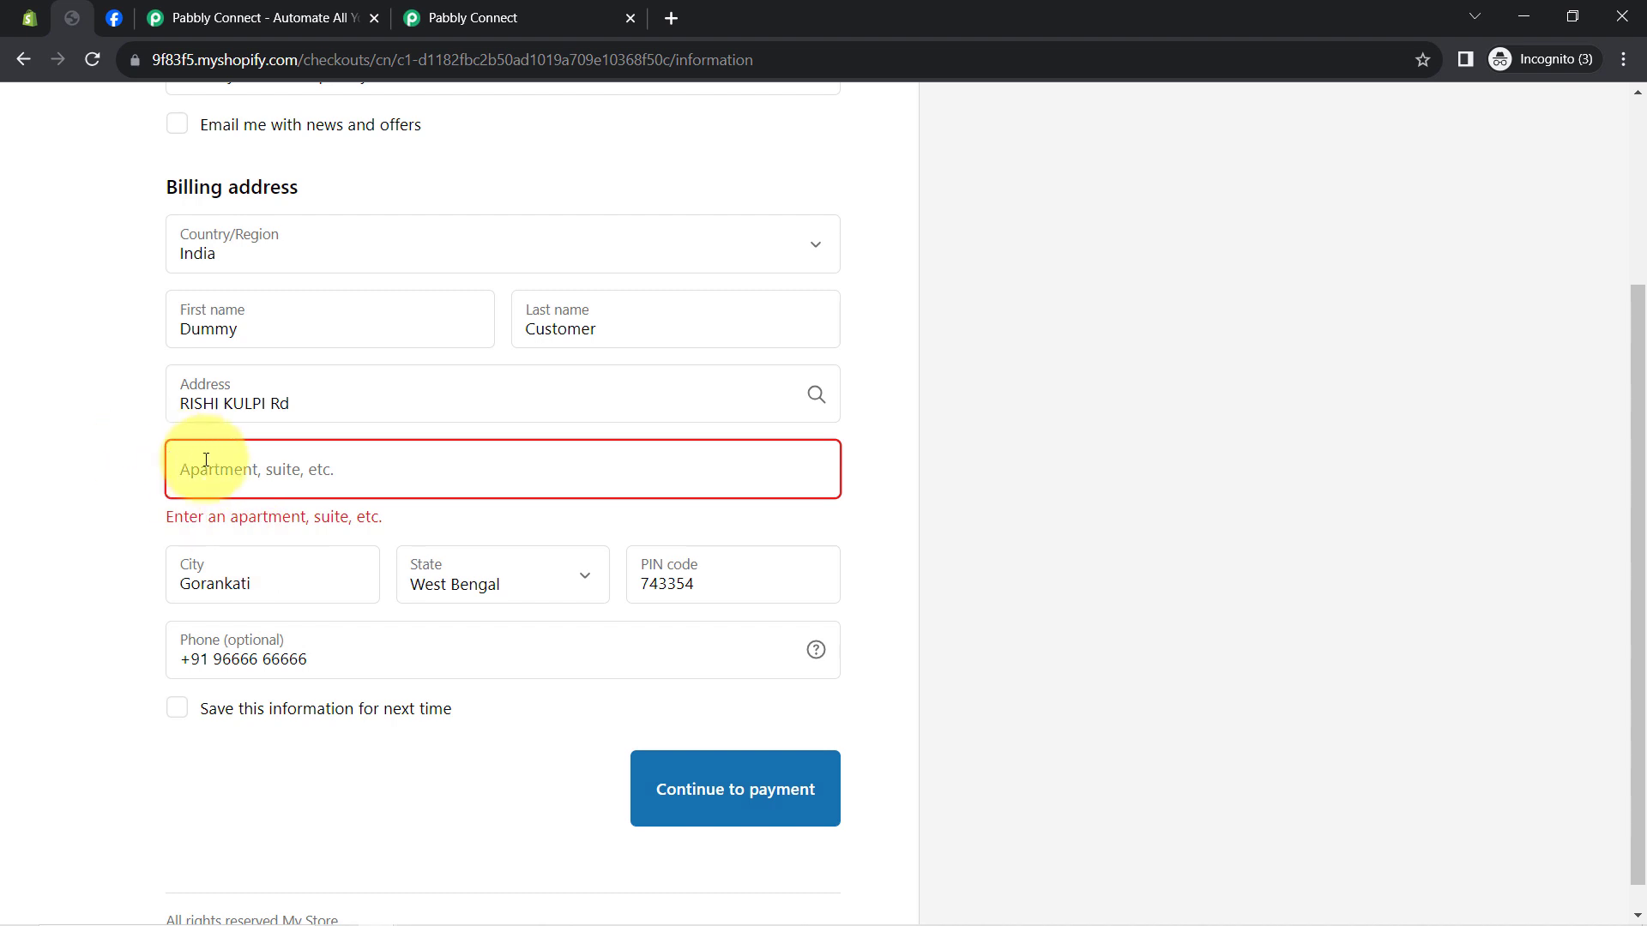
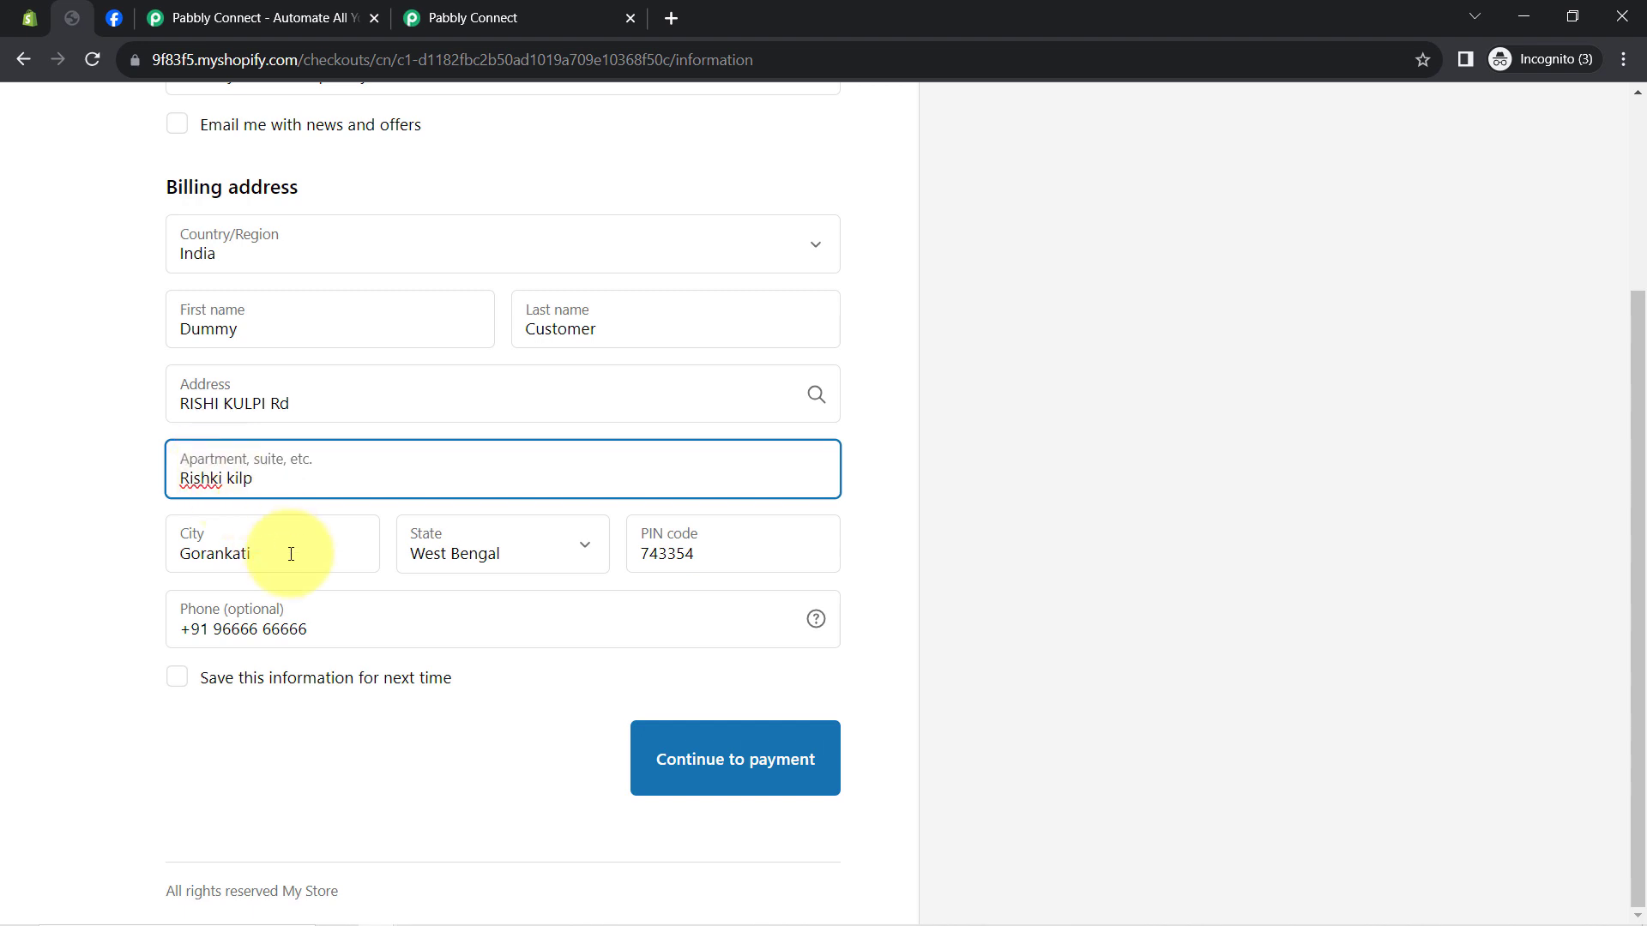
click(666, 771)
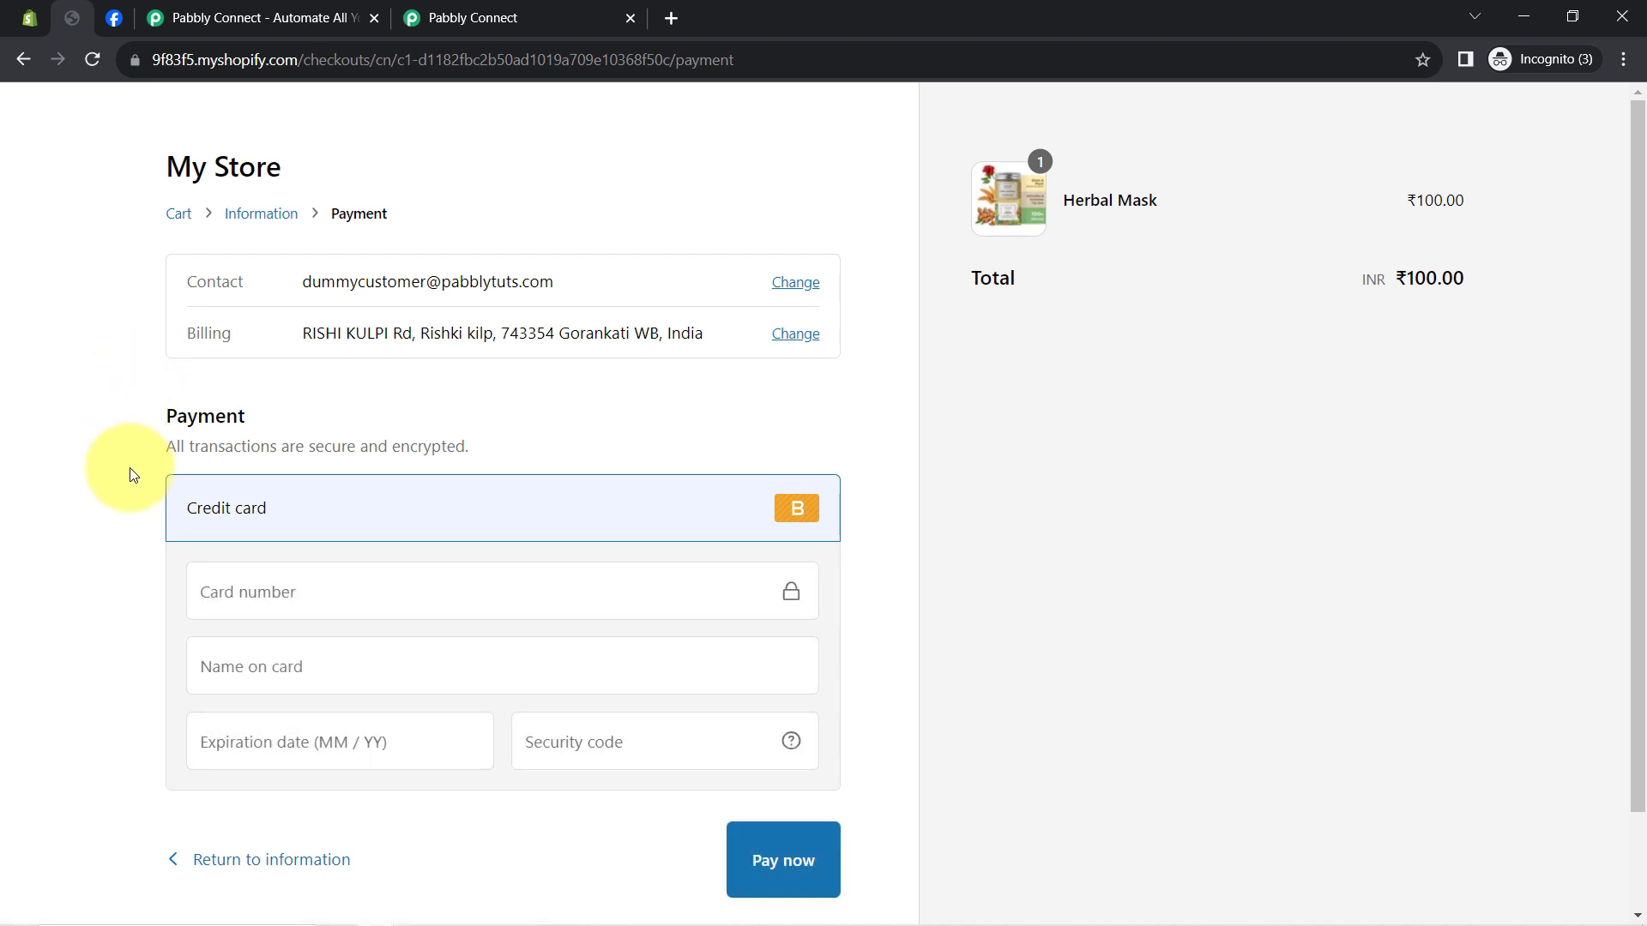
Pay for the ₹100.00 Herbal Mask order with Bogus Gateway test card 1, expiry 12 / 29.
click(299, 594)
text(1)
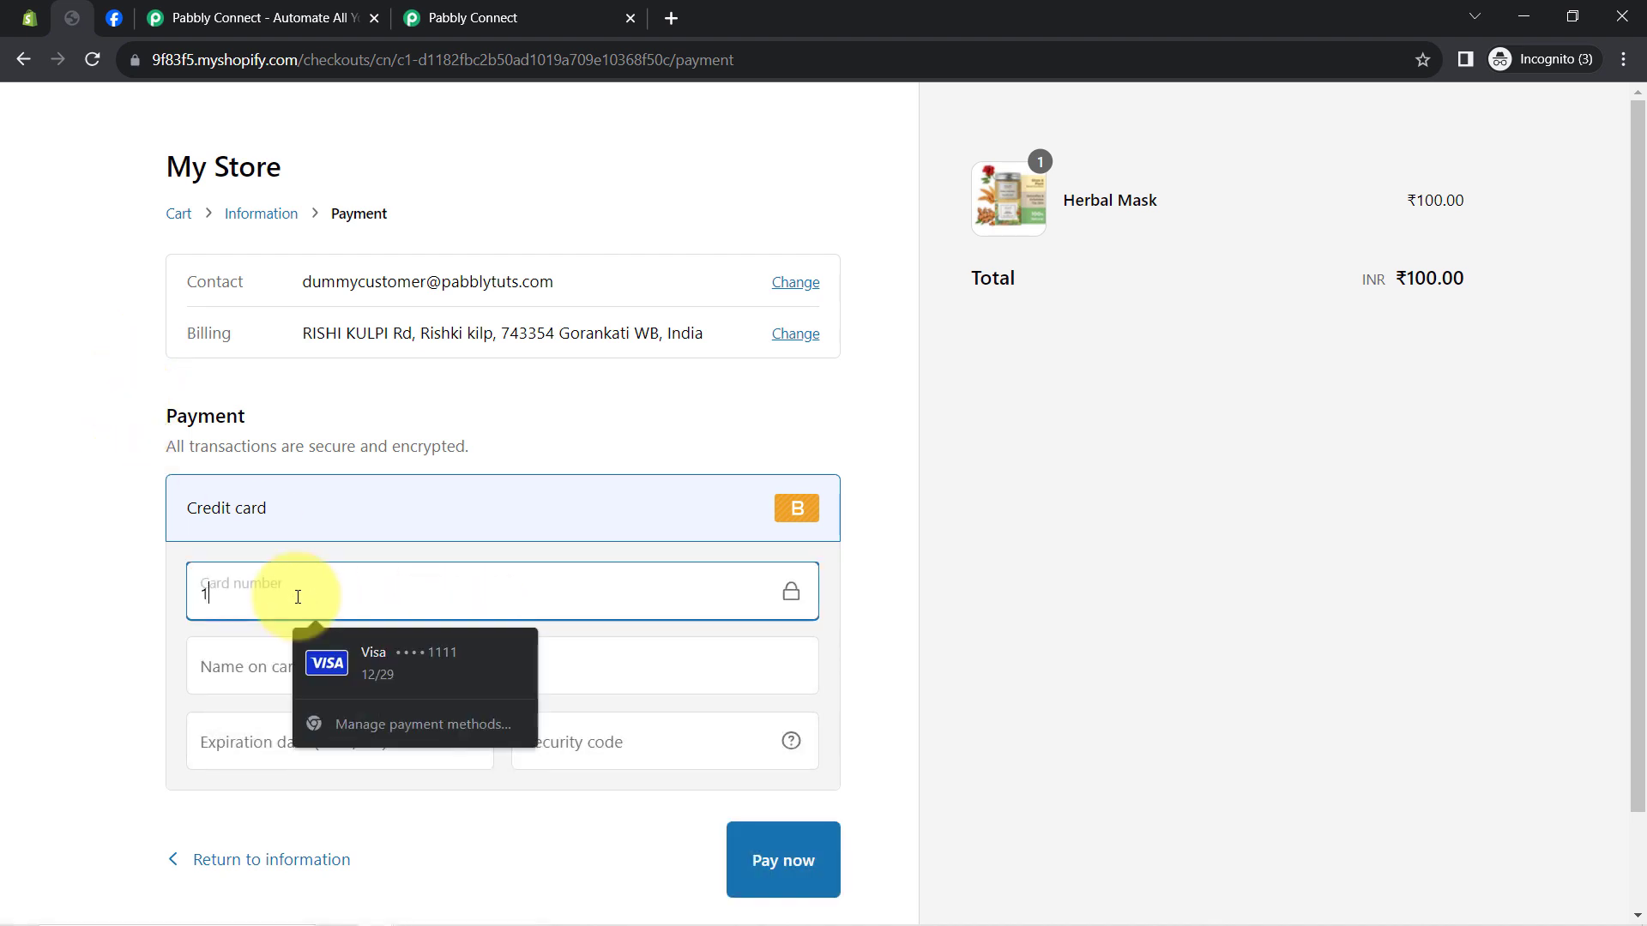
click(247, 671)
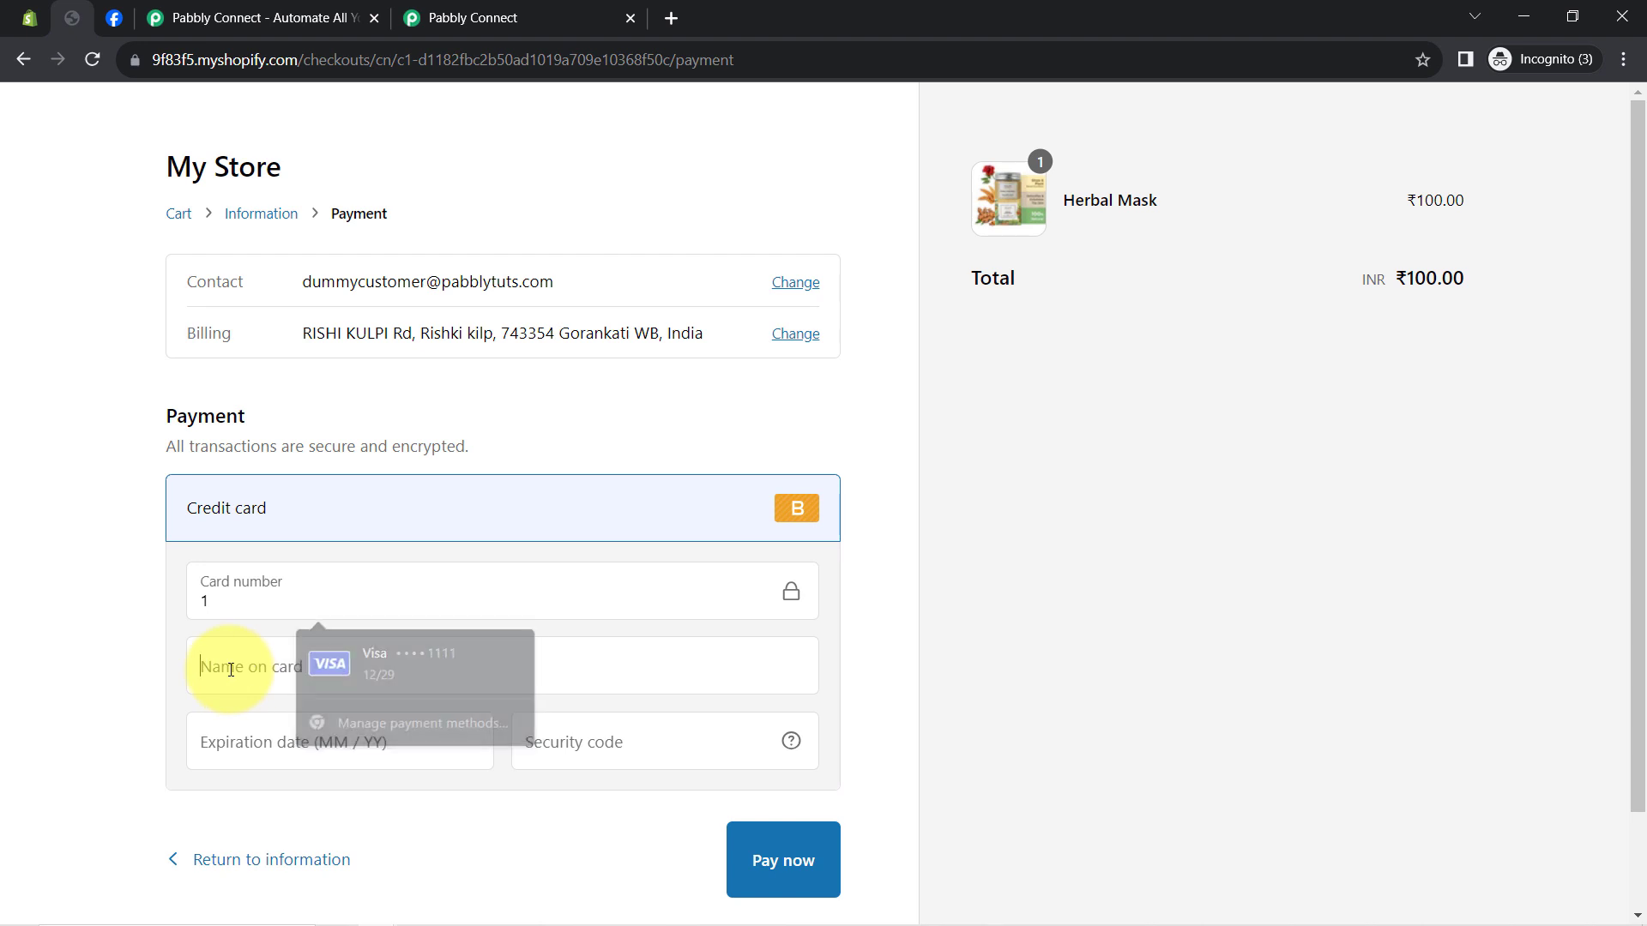
text(Bogus Gateway)
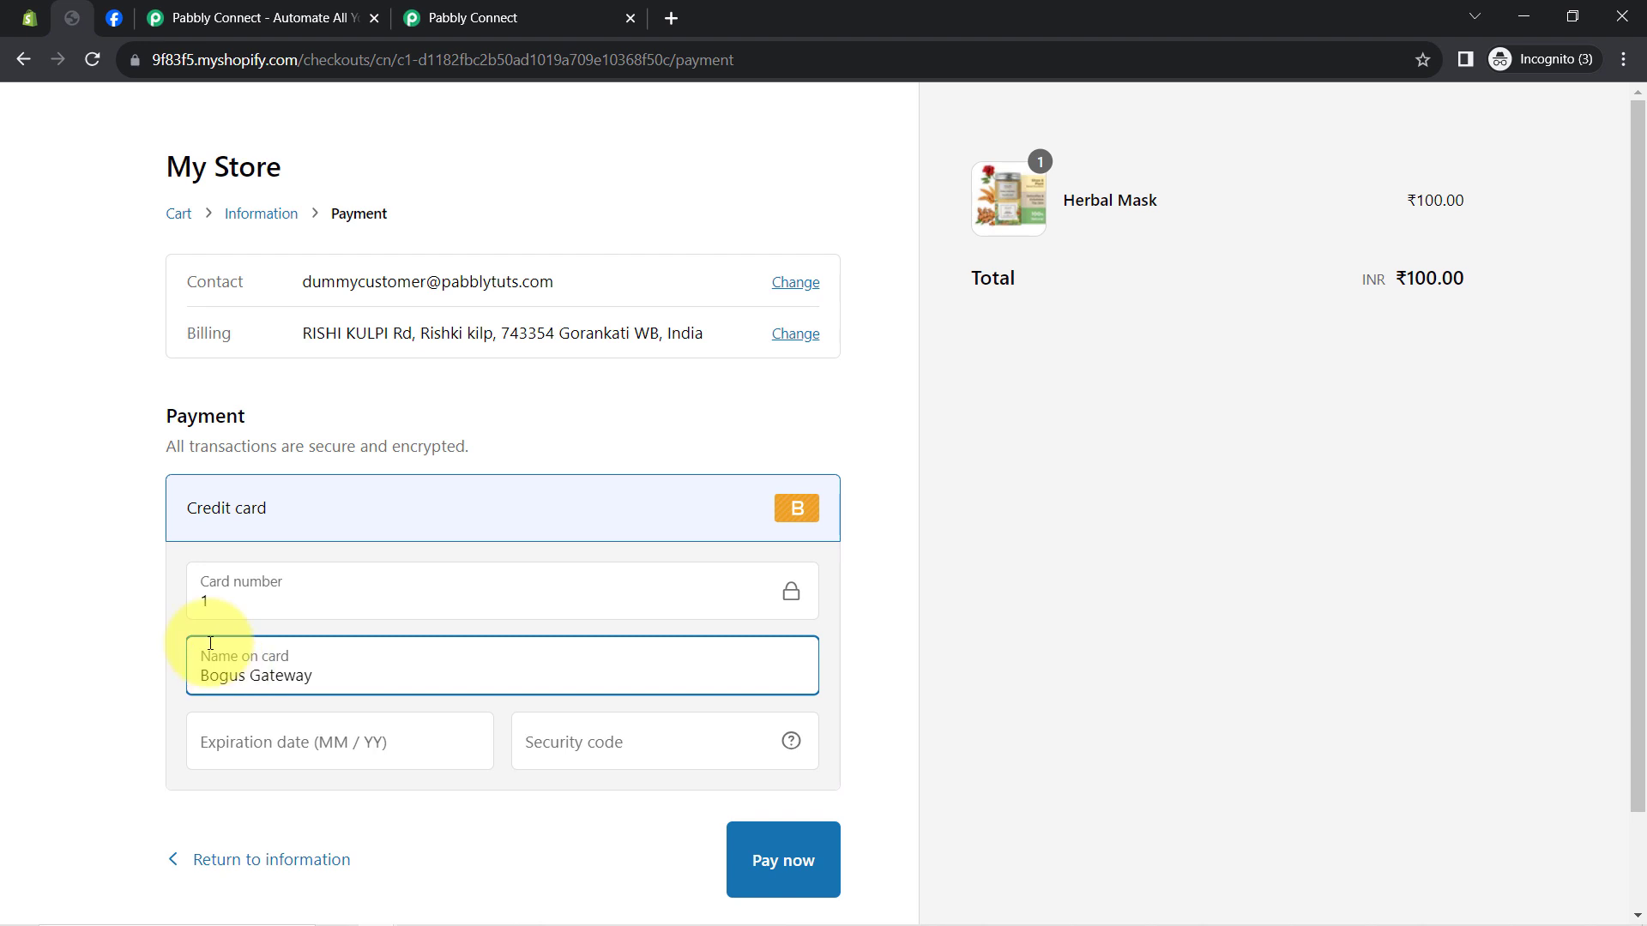
click(210, 739)
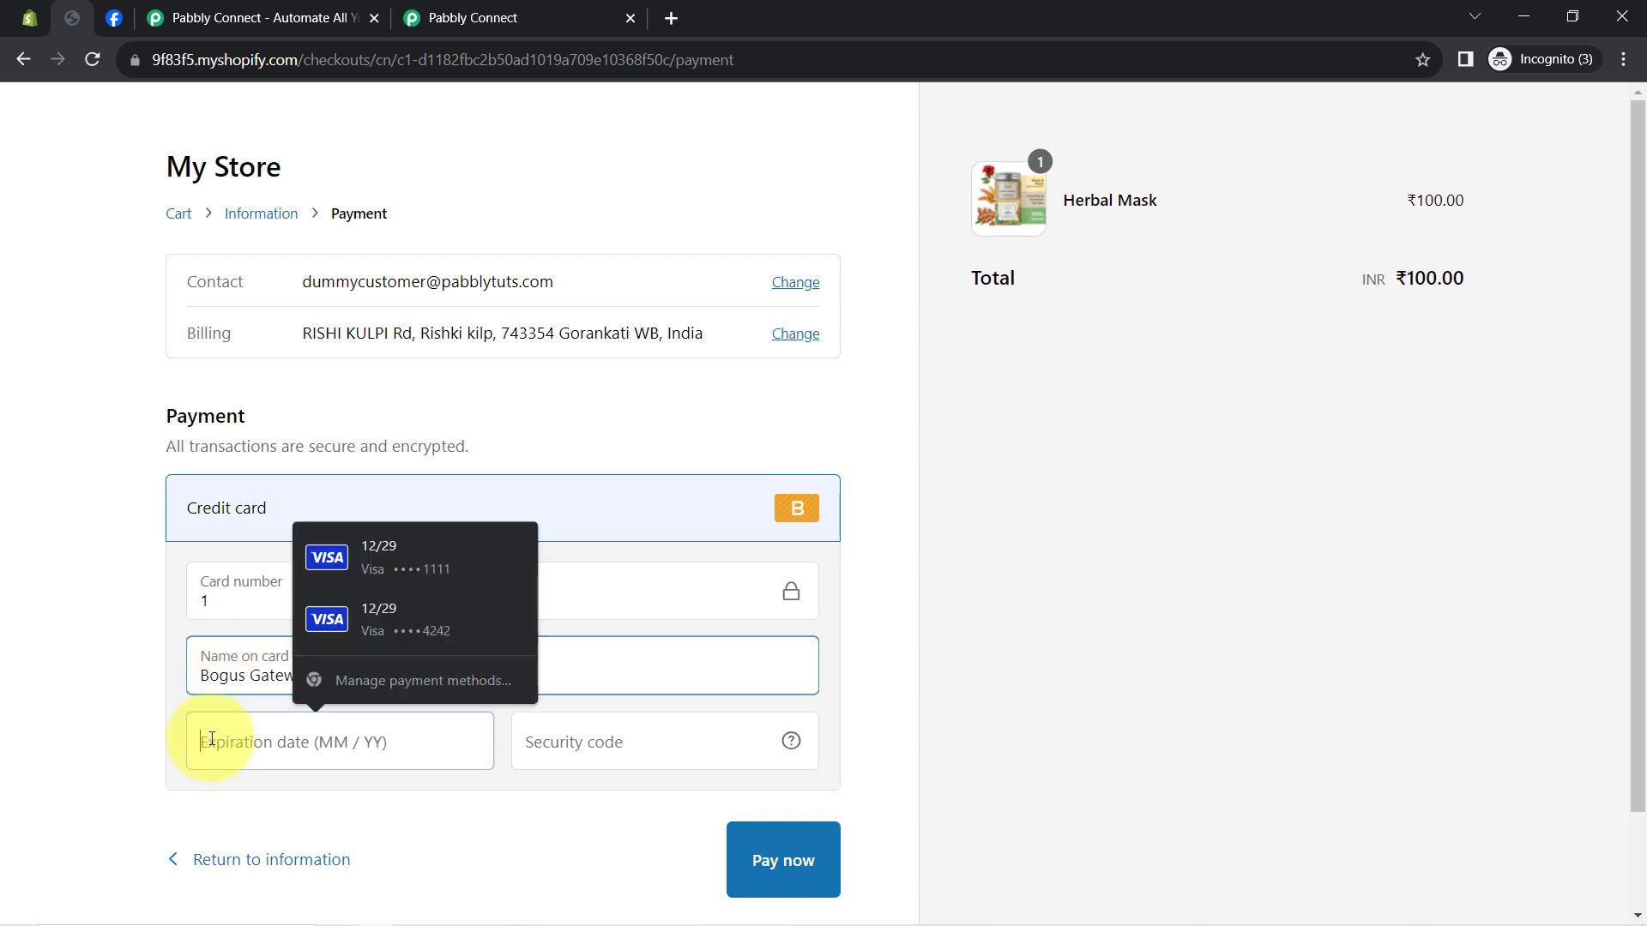
text(12 / 29)
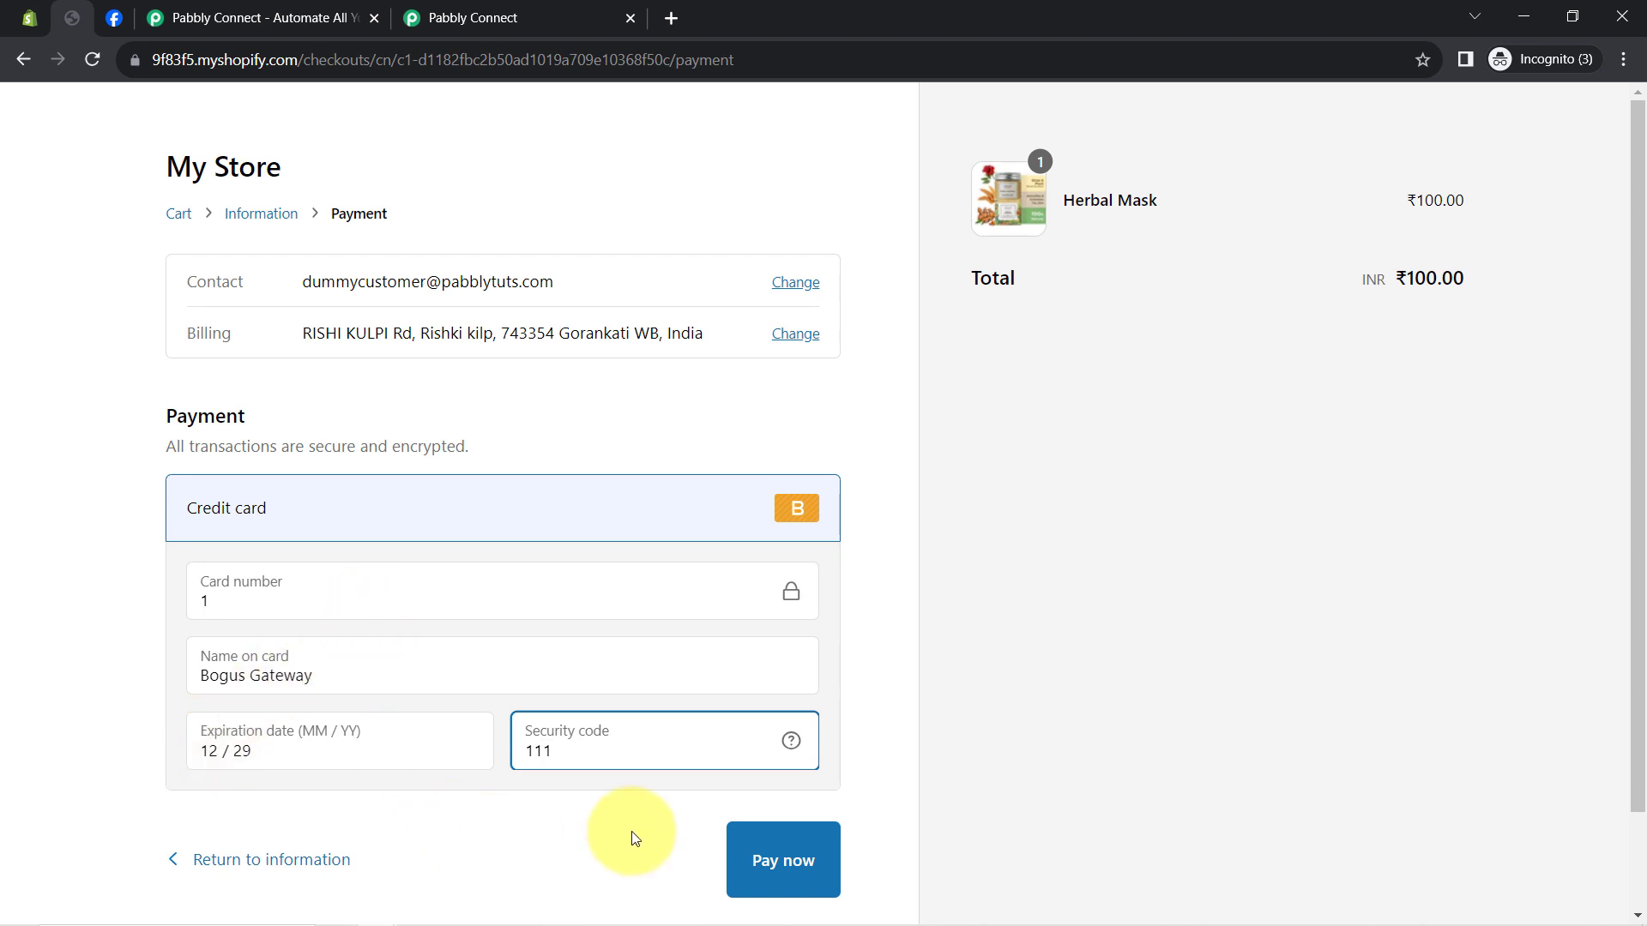
click(772, 868)
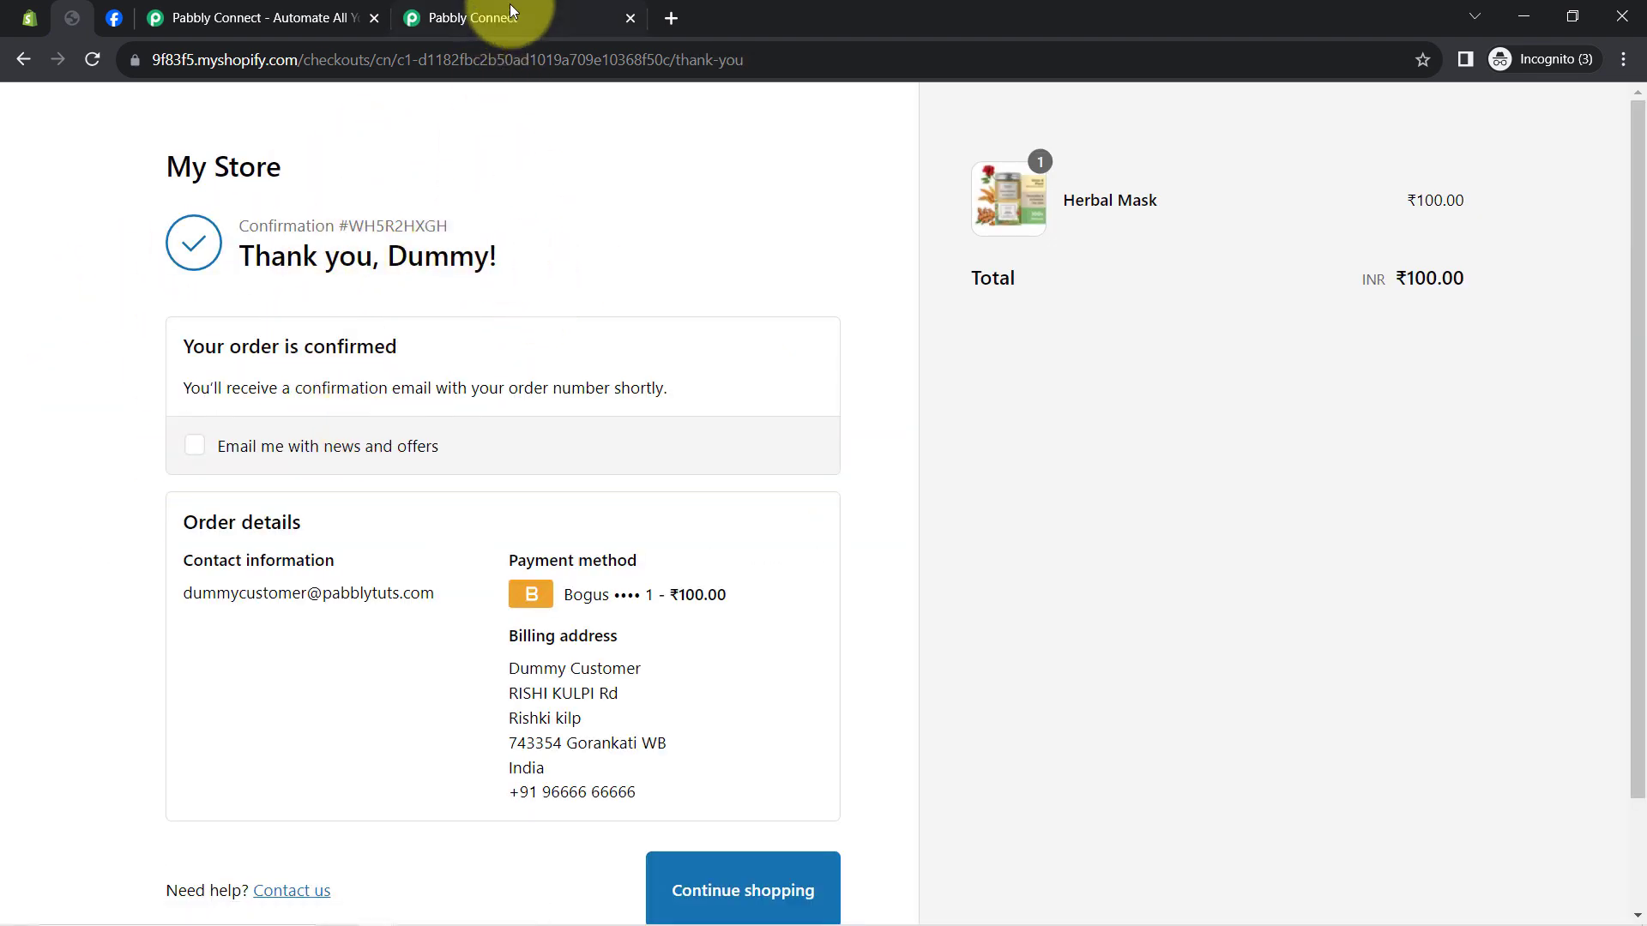
Back in the workflow, review the Shopify trigger's Response Received fields, including the INR currency code.
click(509, 3)
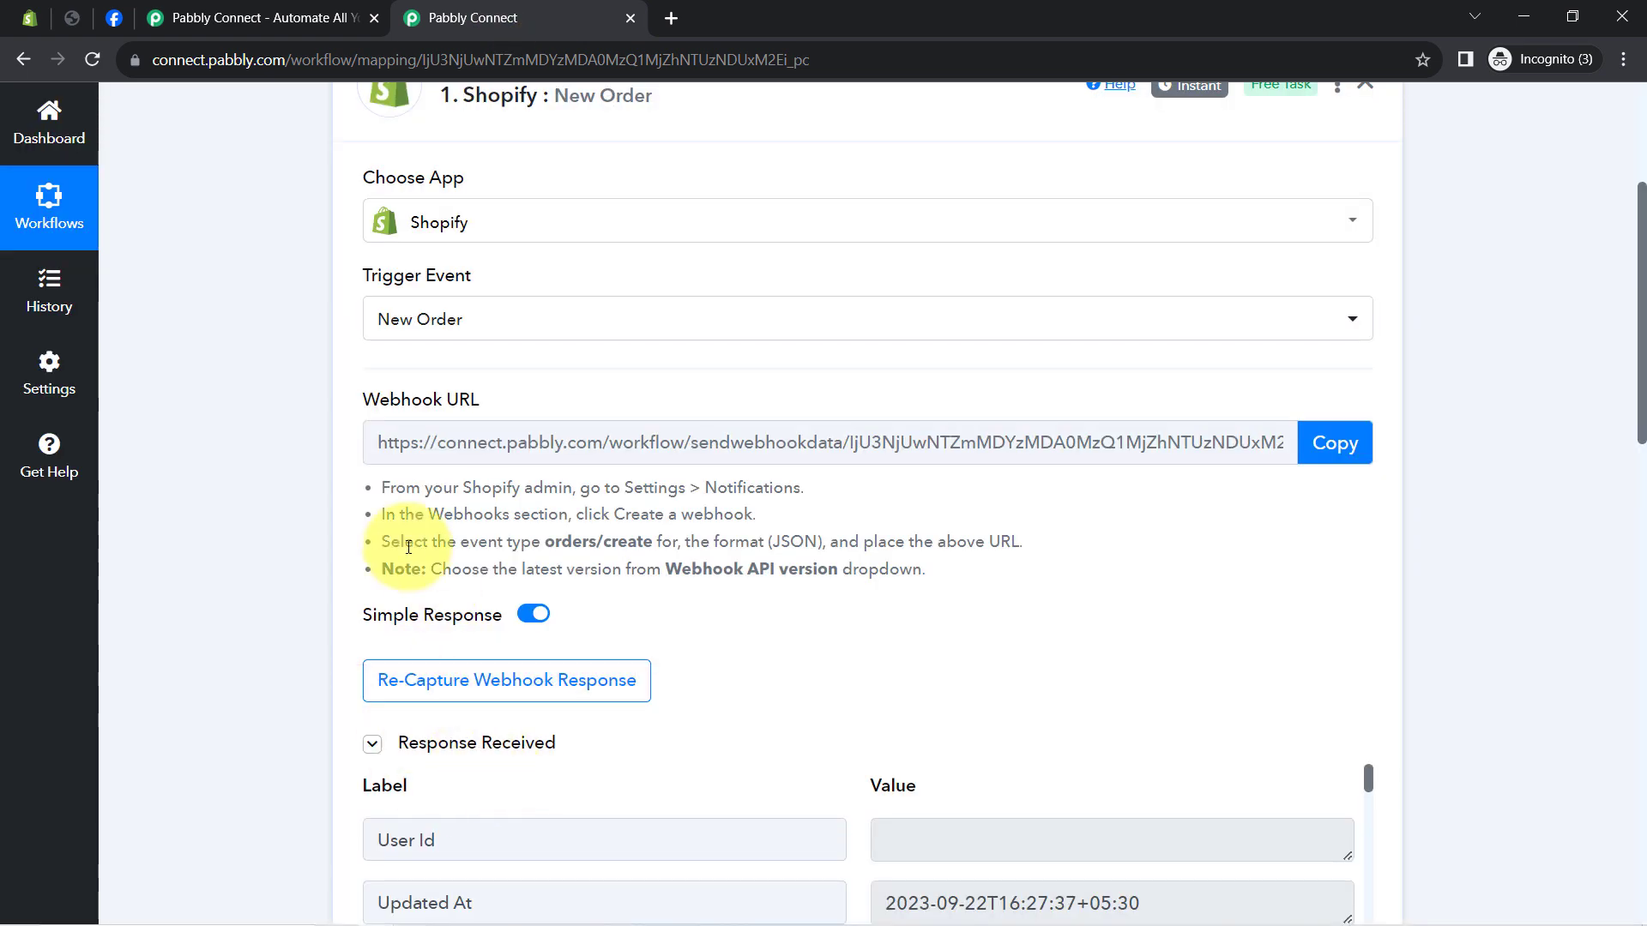
scroll(261, 563, down, 6)
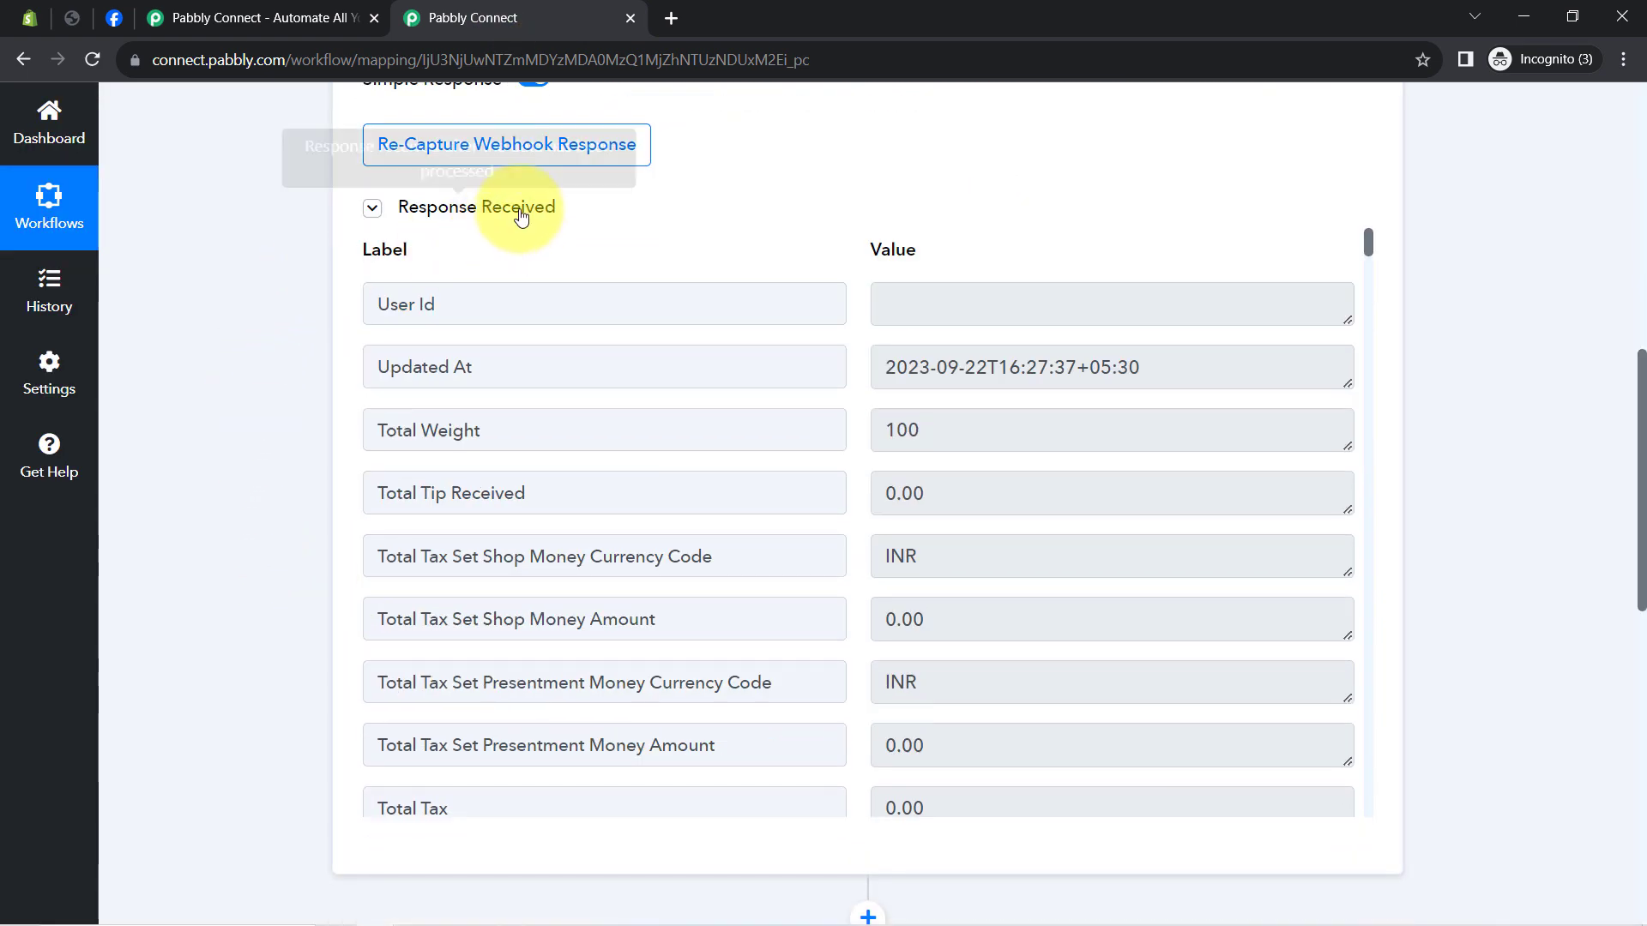
click(520, 213)
click(520, 213)
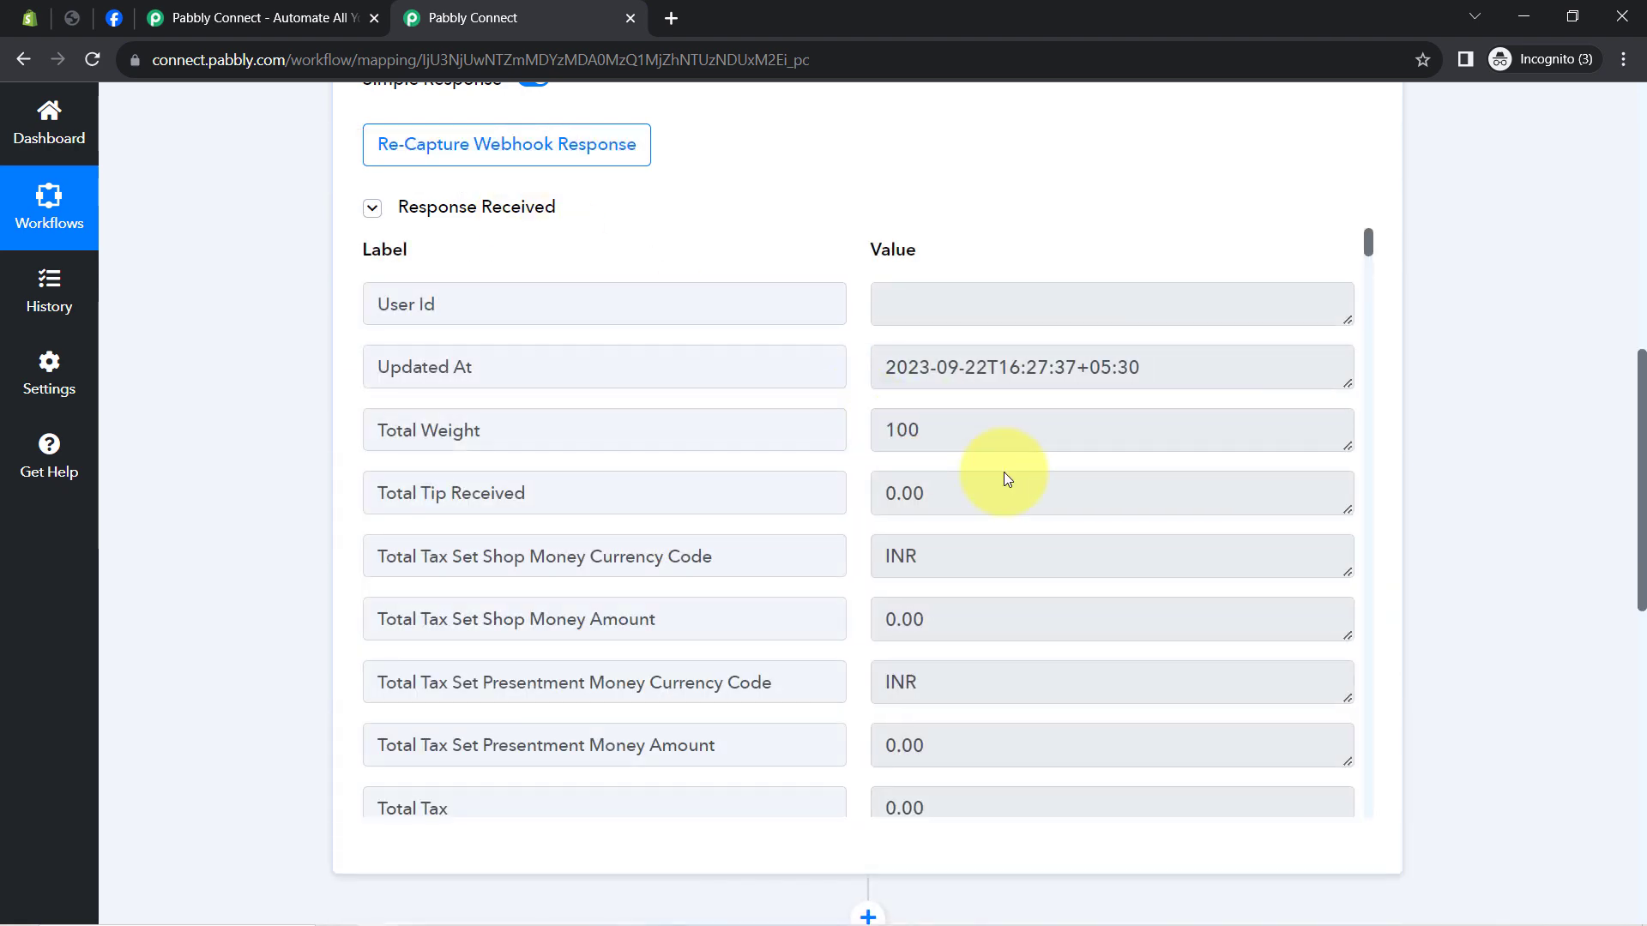
scroll(1008, 476, down, 5)
drag(958, 460, 884, 472)
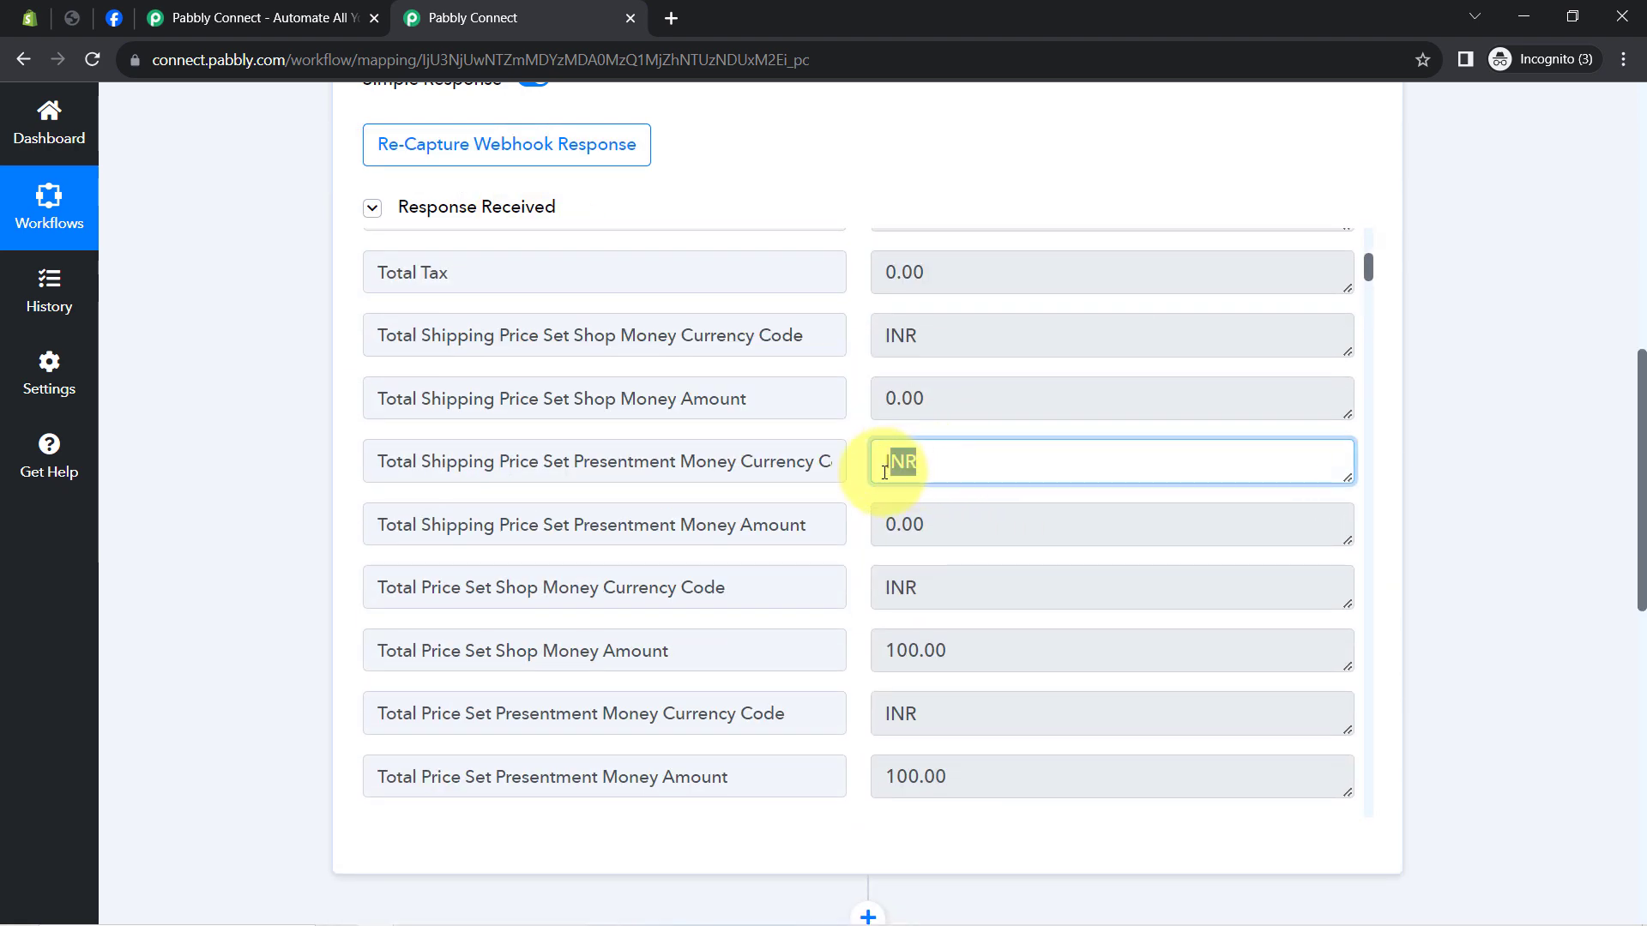
scroll(932, 503, down, 3)
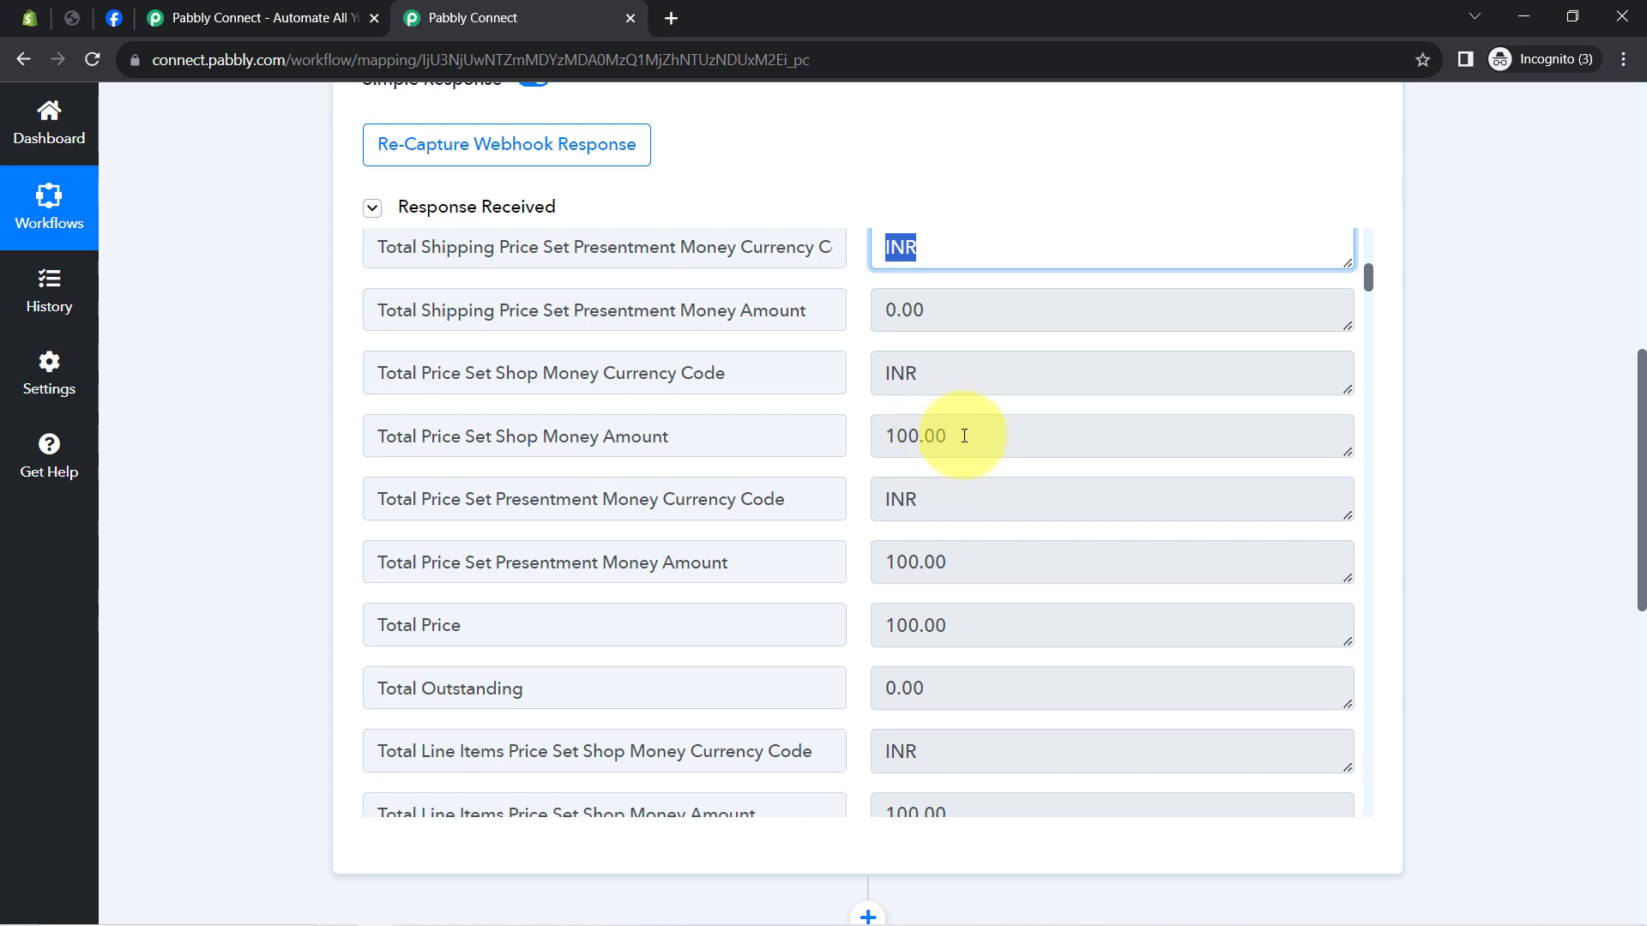
drag(964, 436, 867, 434)
scroll(949, 581, down, 12)
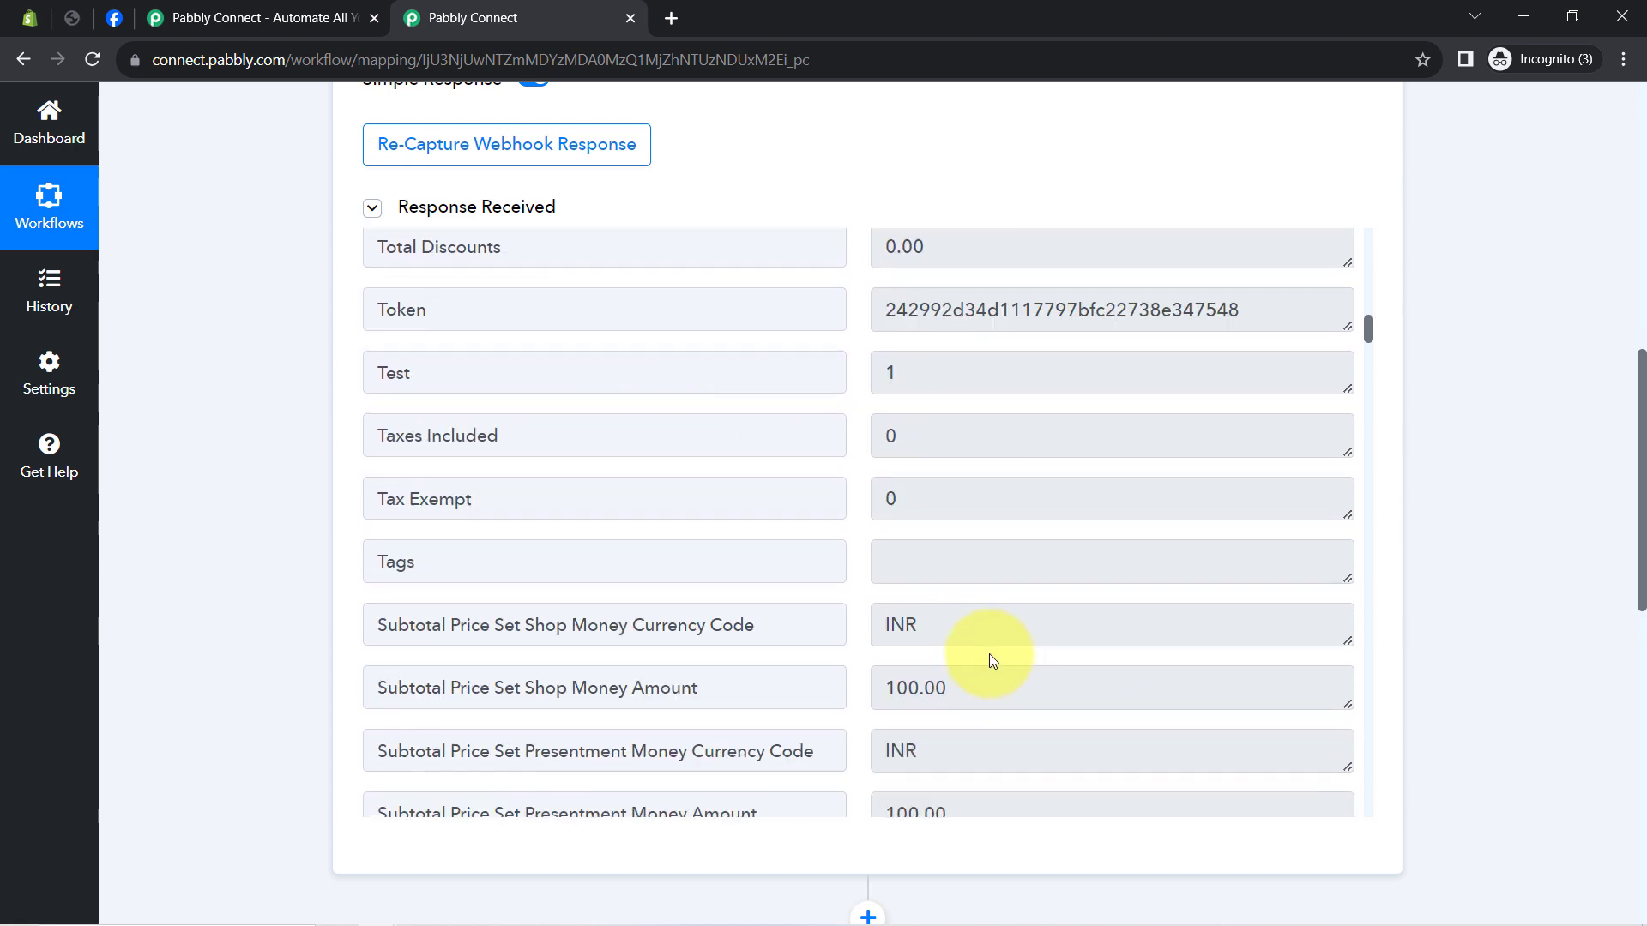
scroll(990, 655, down, 15)
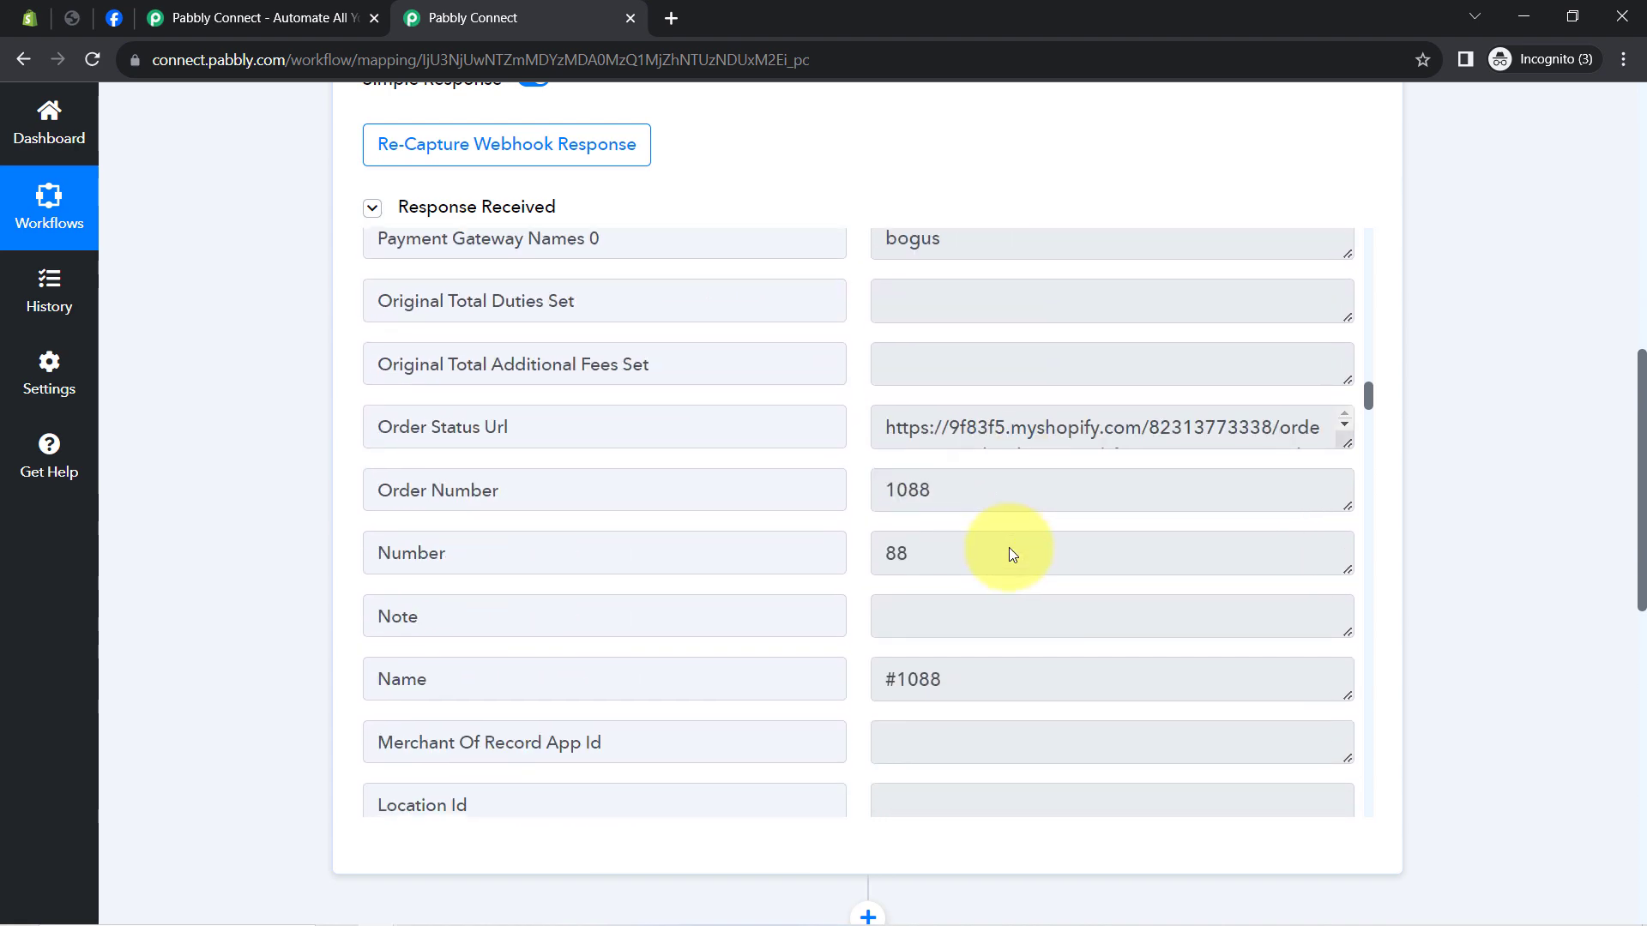
scroll(1008, 547, down, 10)
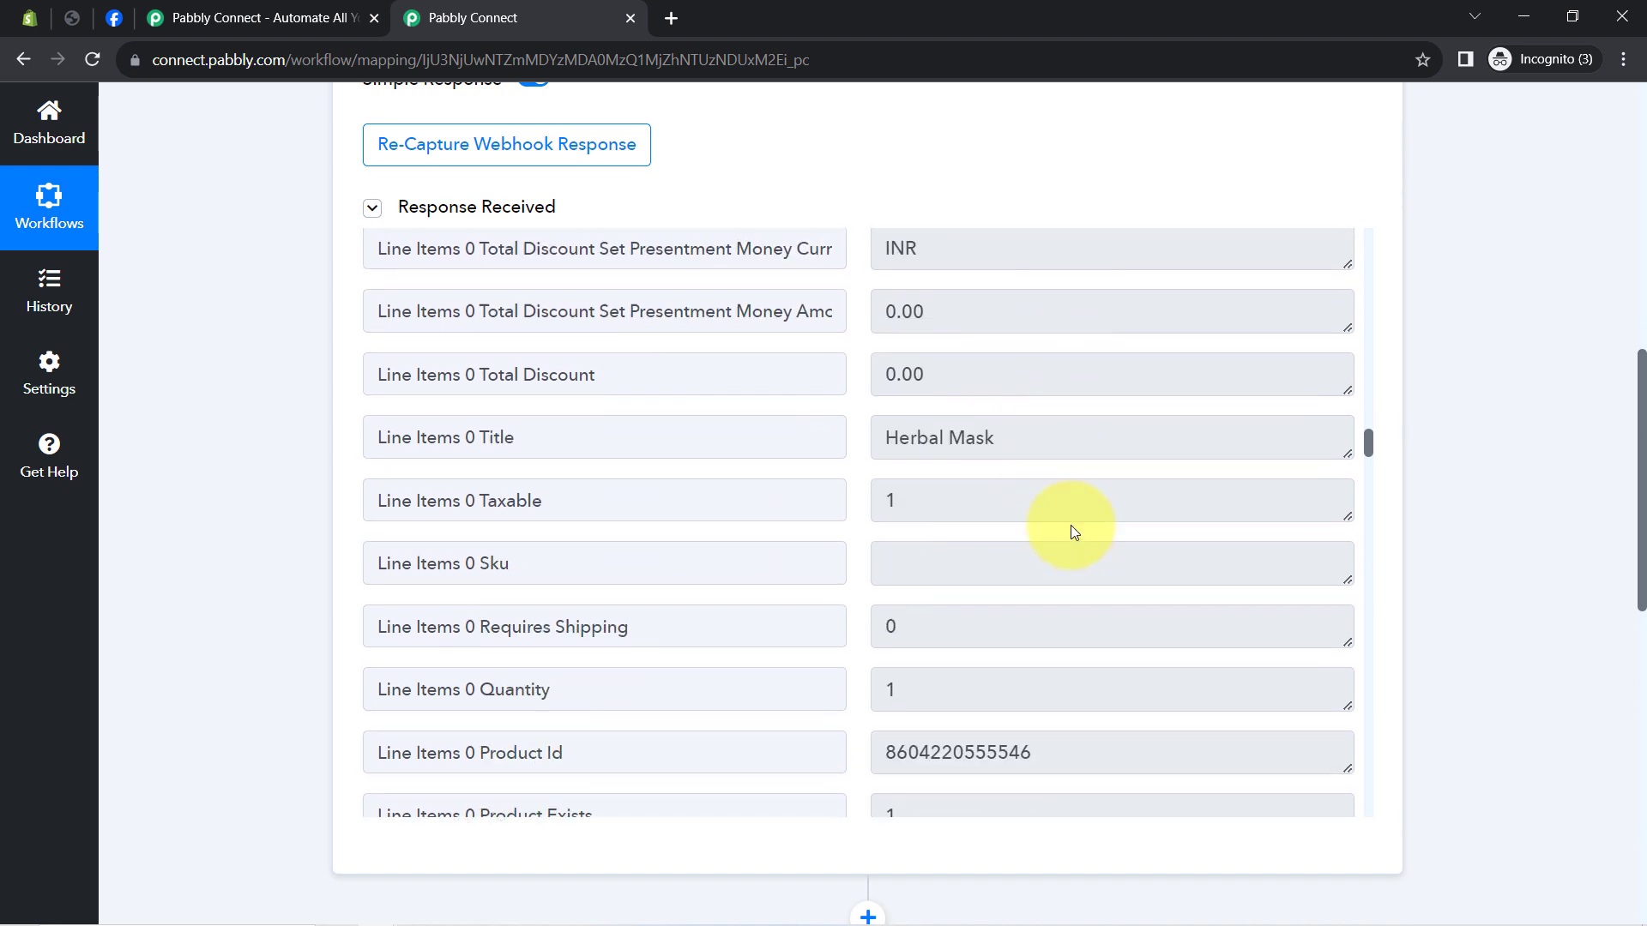
scroll(1071, 528, down, 1)
Continue through the captured customer and address fields, picking out the Customer Last Name value.
drag(921, 357, 1018, 360)
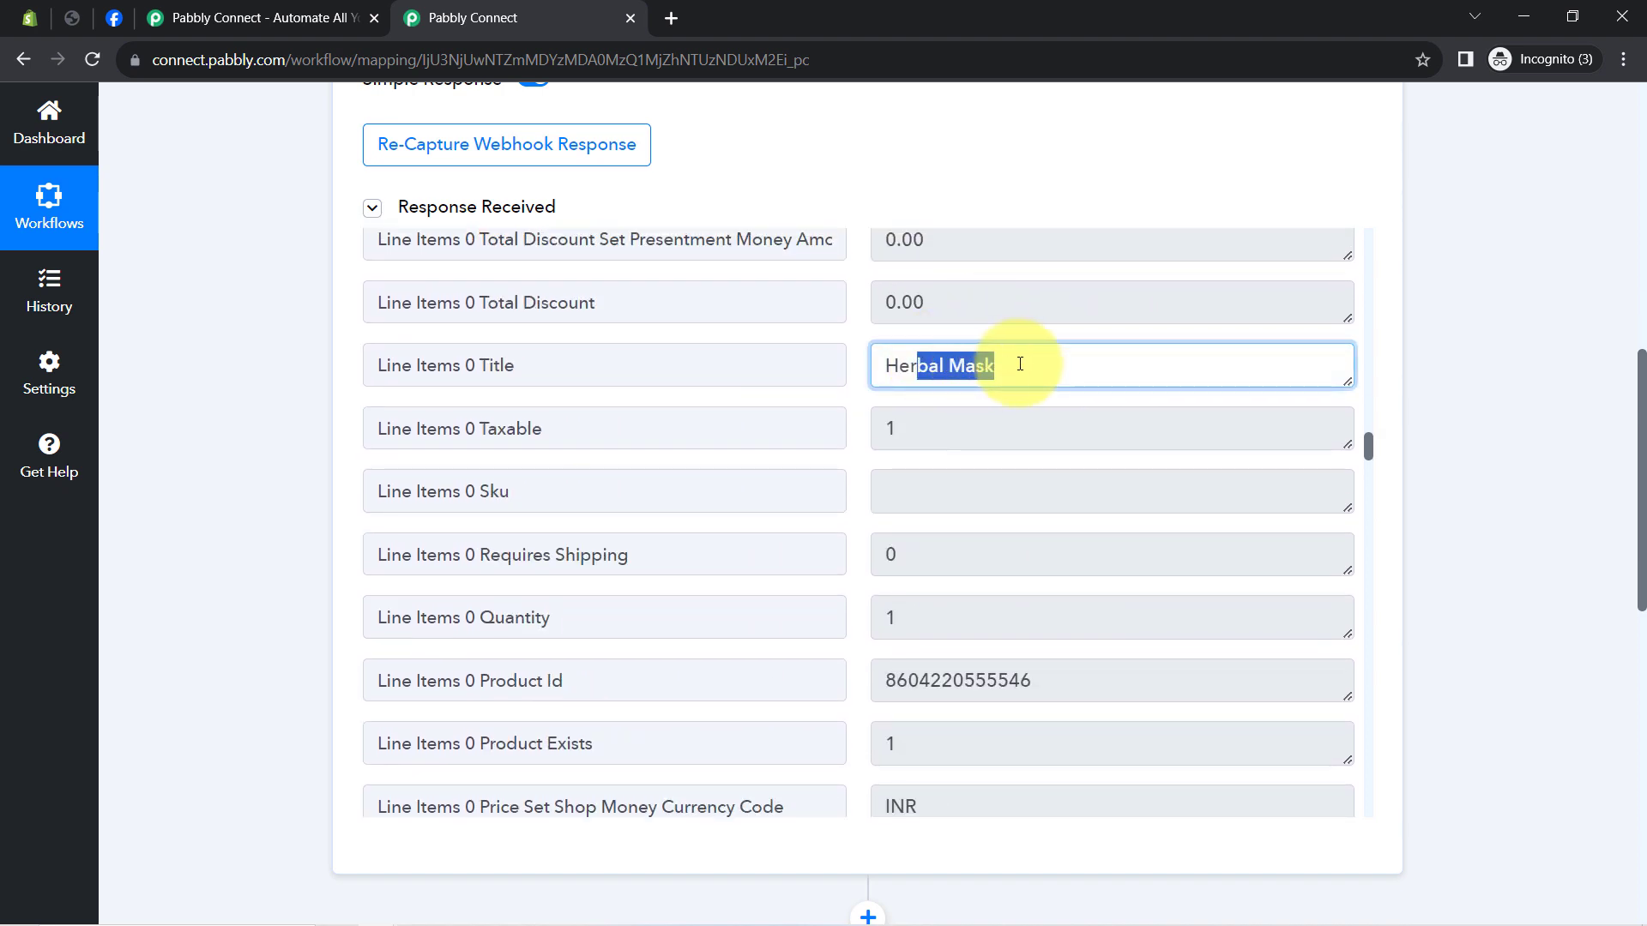
scroll(1055, 548, down, 5)
scroll(1058, 553, down, 10)
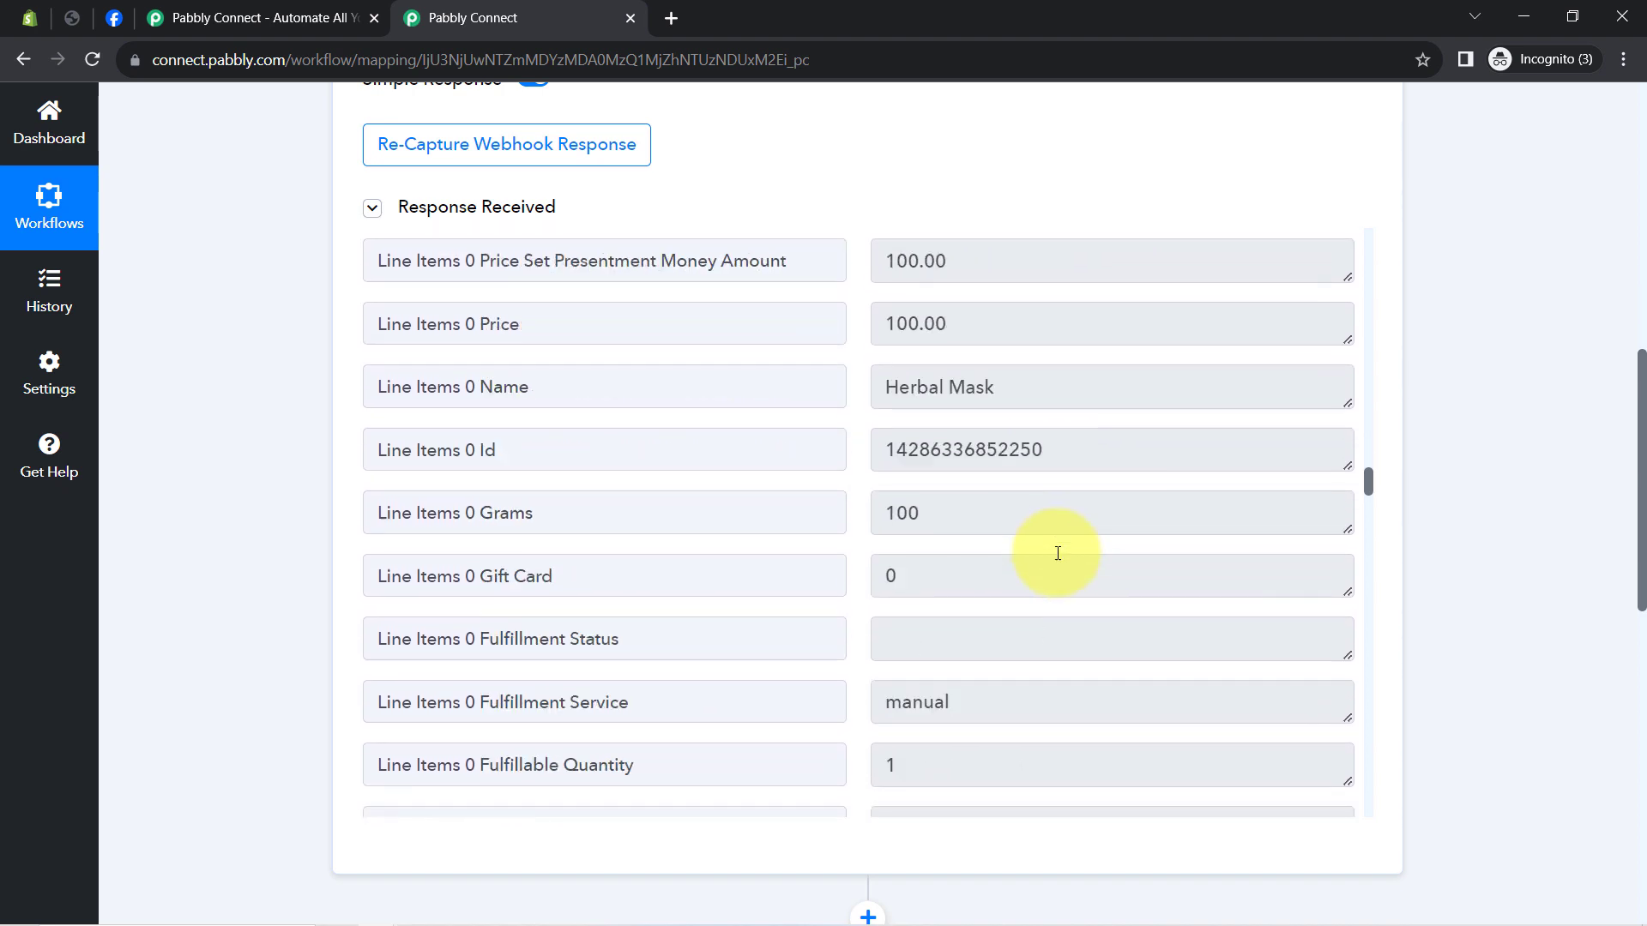
scroll(1057, 554, down, 4)
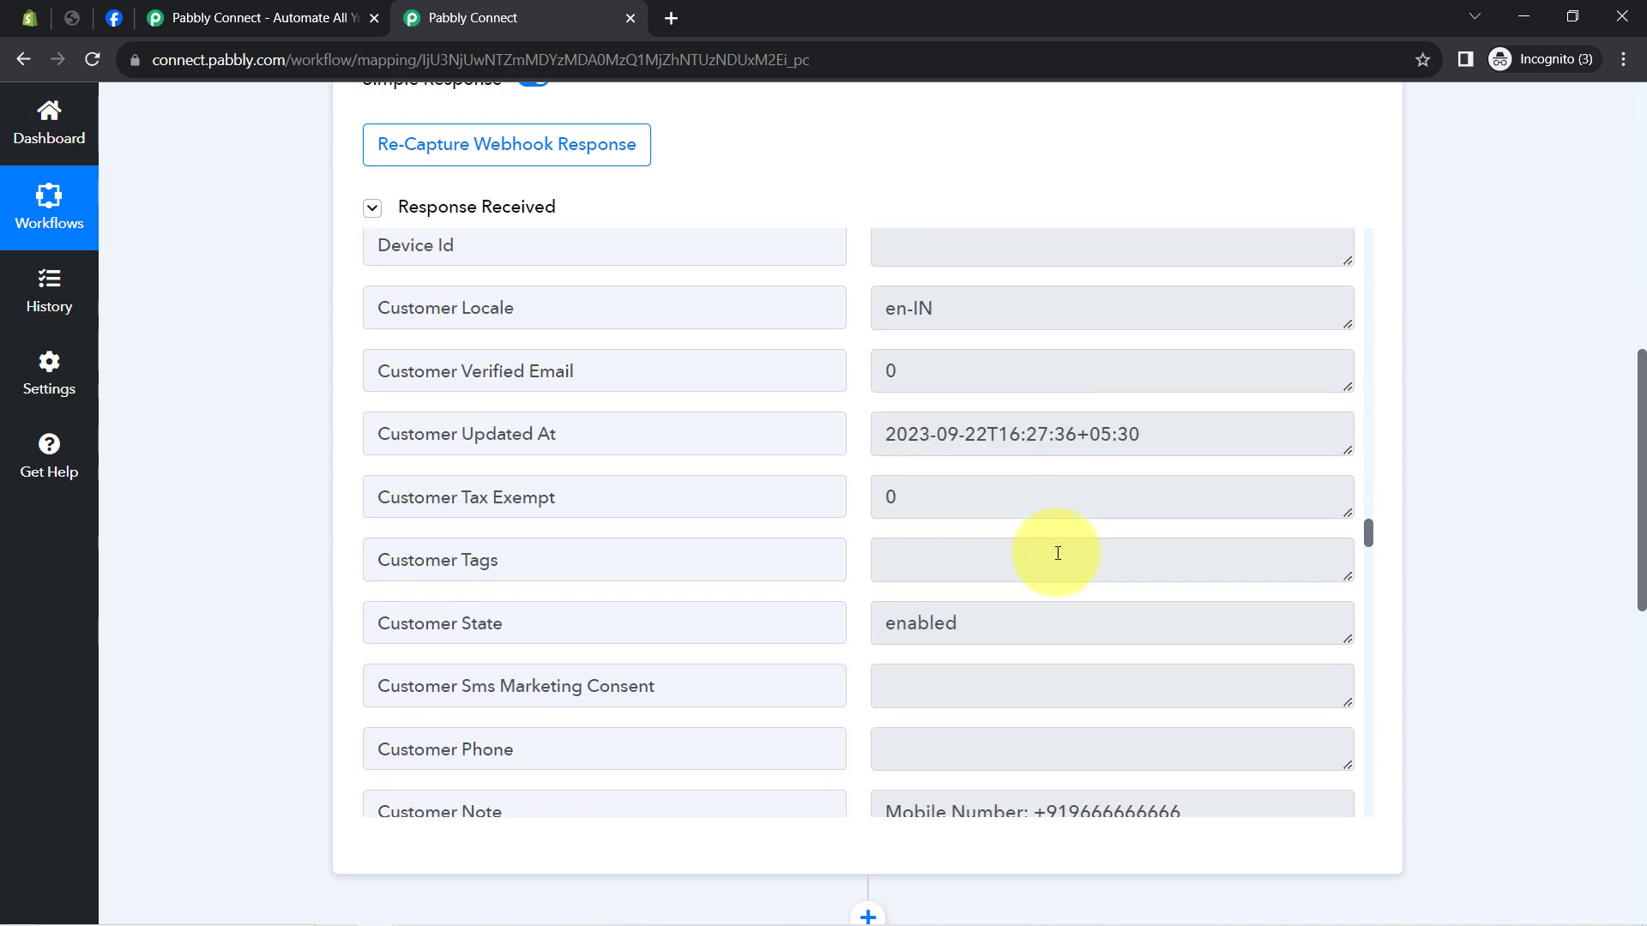
scroll(1047, 507, up, 5)
scroll(1020, 523, up, 1)
scroll(1004, 534, down, 5)
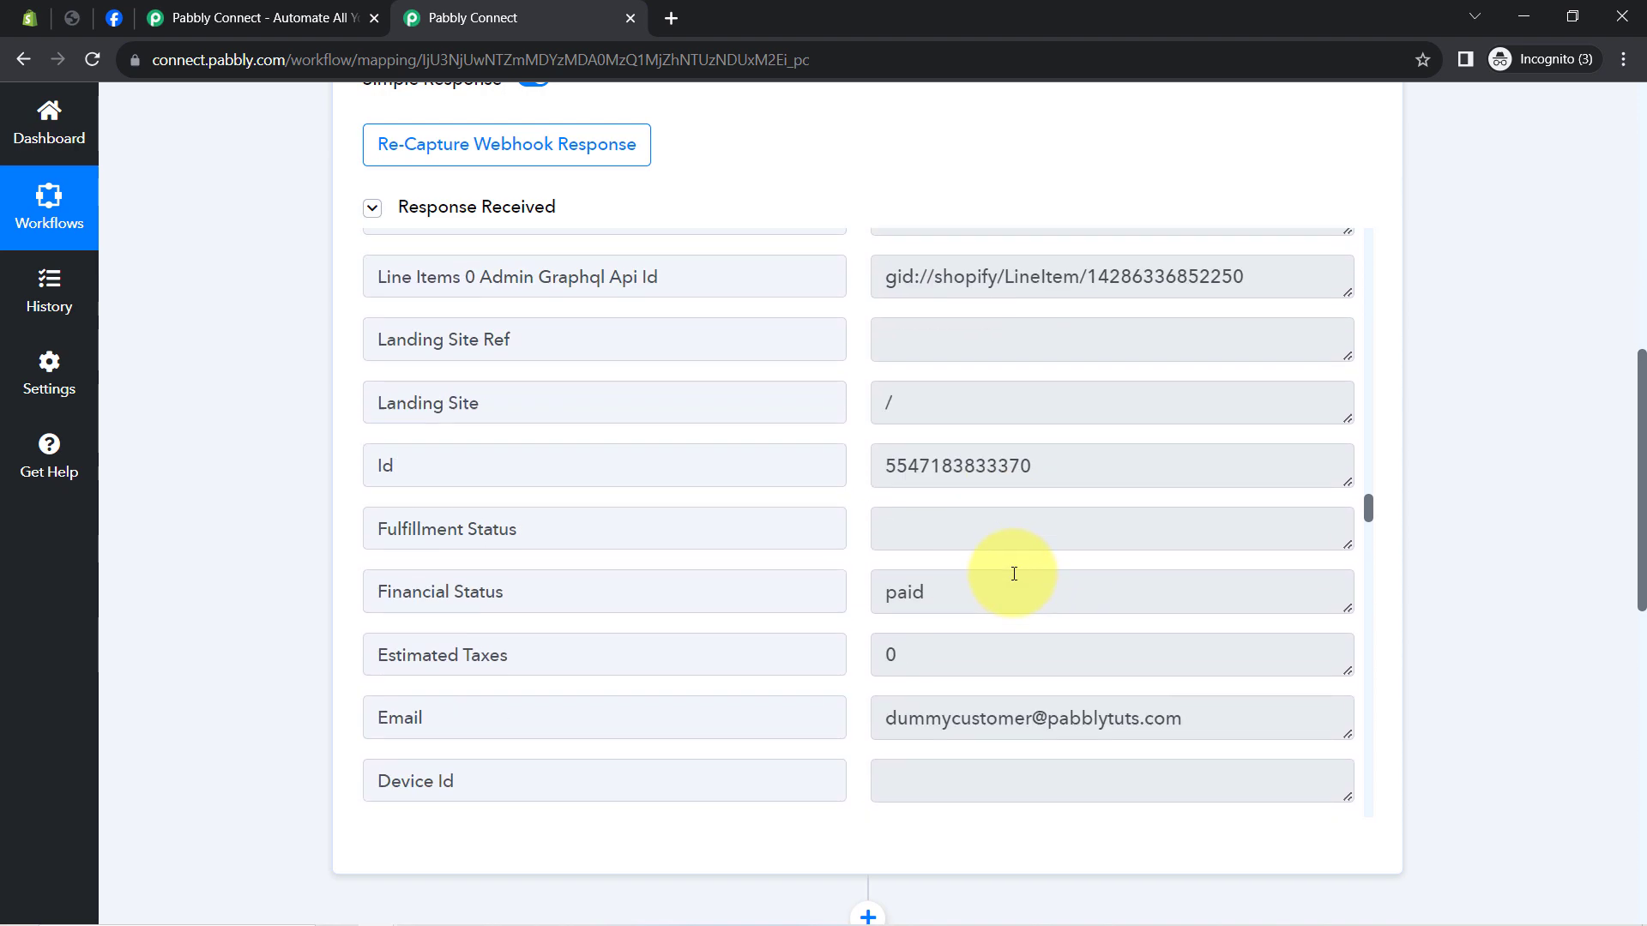
drag(979, 506, 1096, 514)
scroll(1096, 514, down, 8)
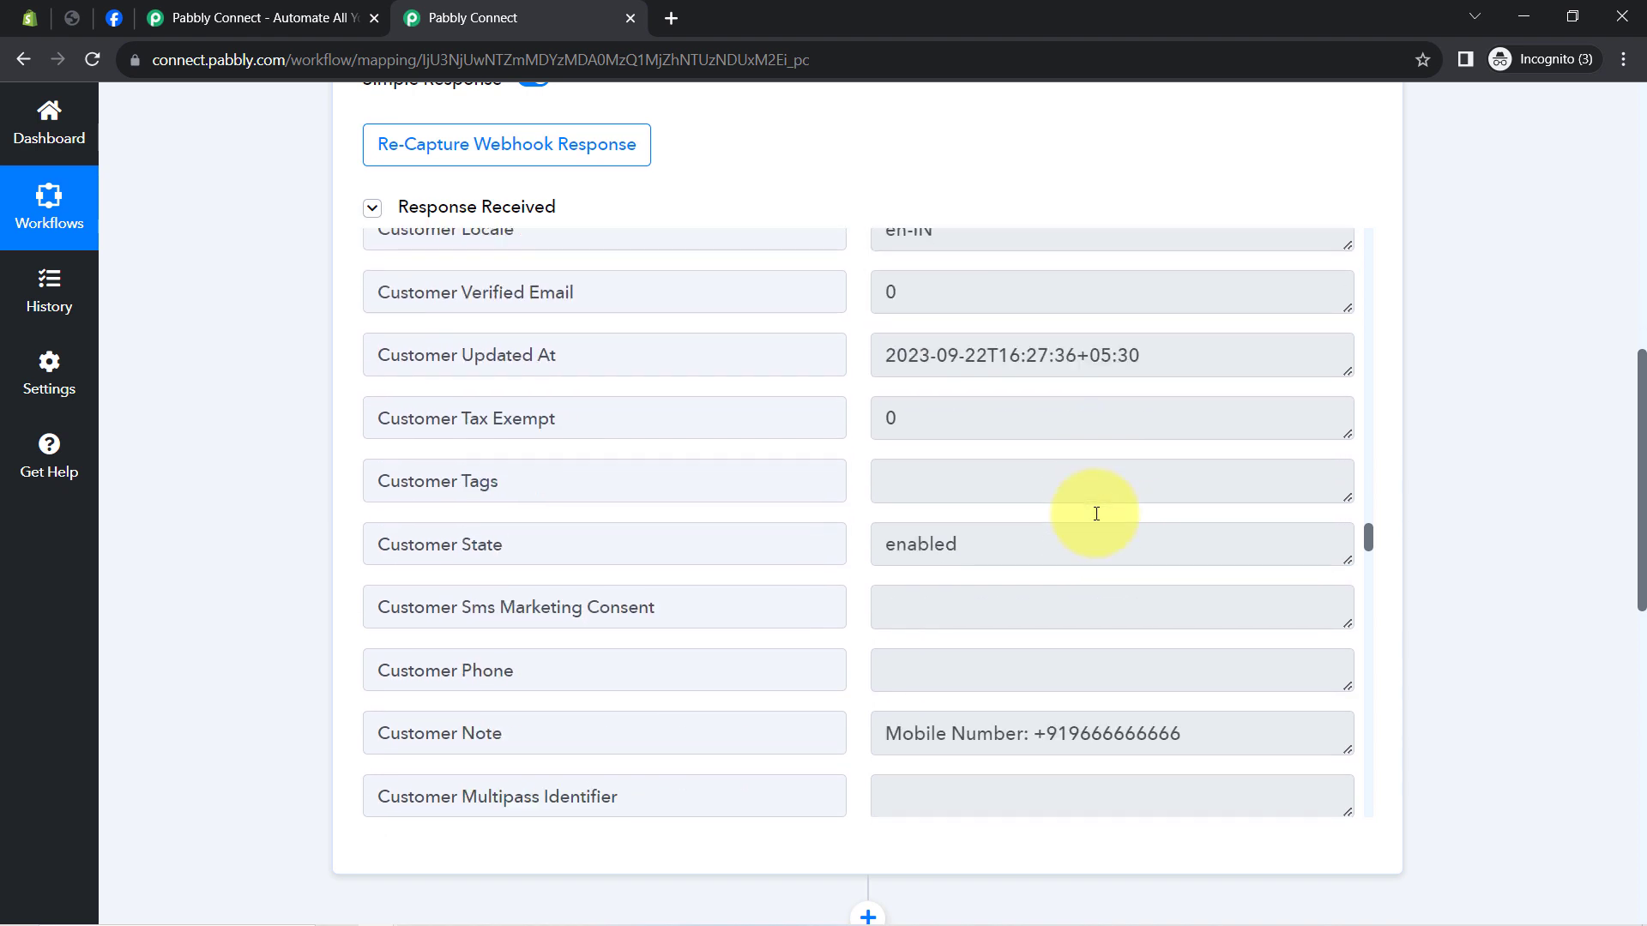
drag(1197, 381, 1046, 383)
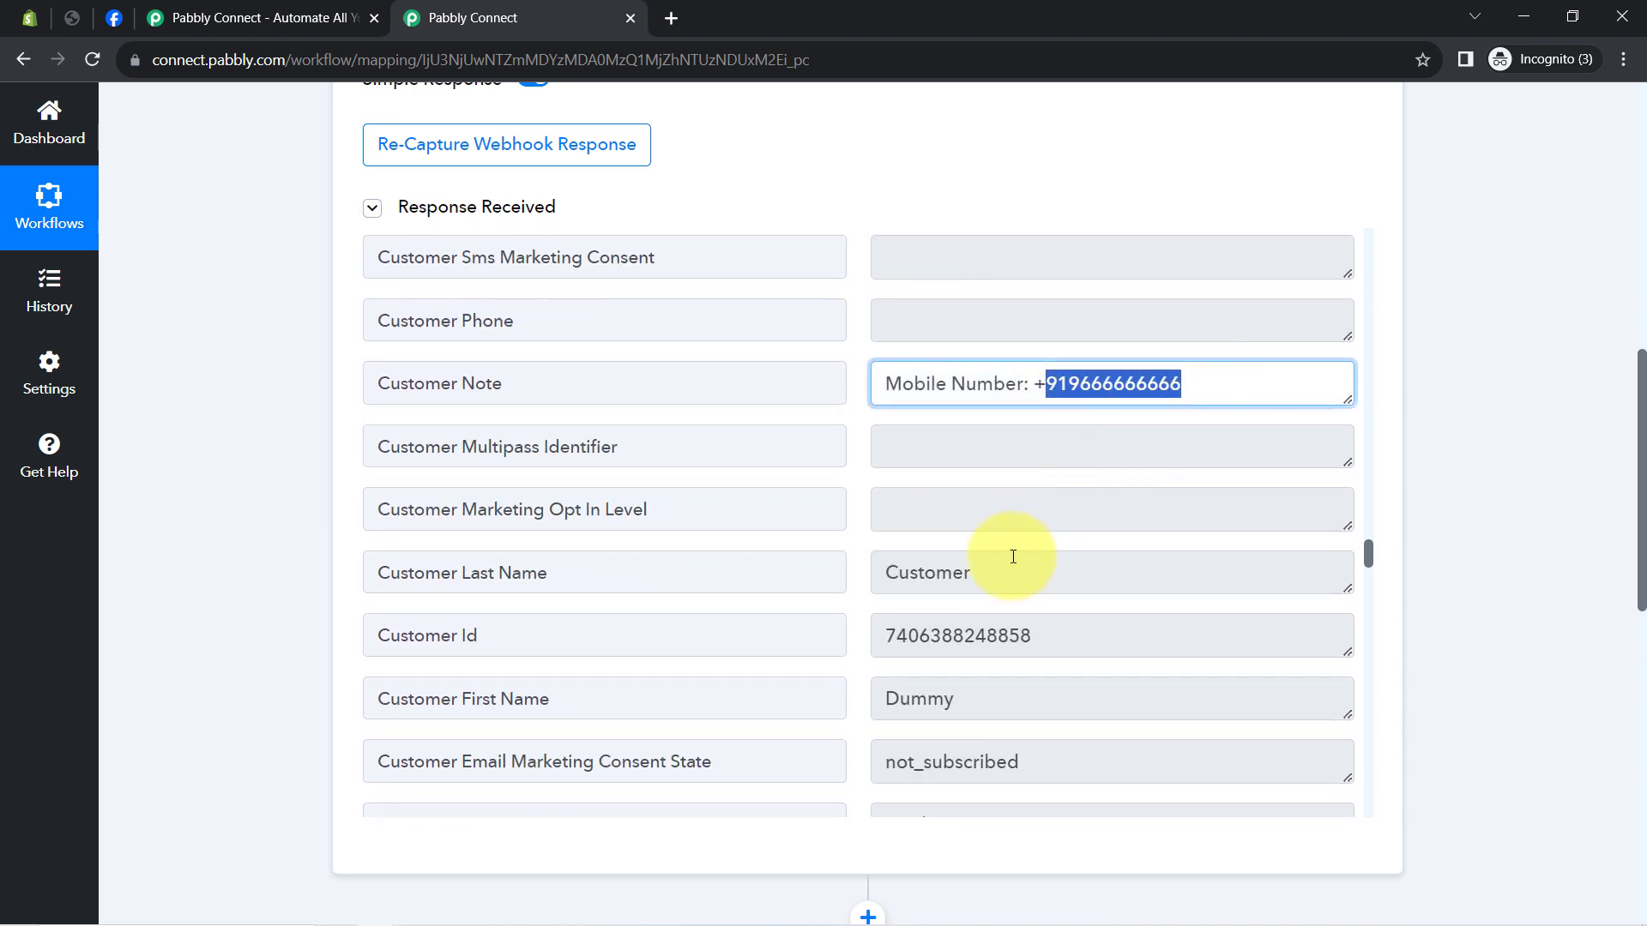
scroll(995, 600, down, 2)
double_click(902, 457)
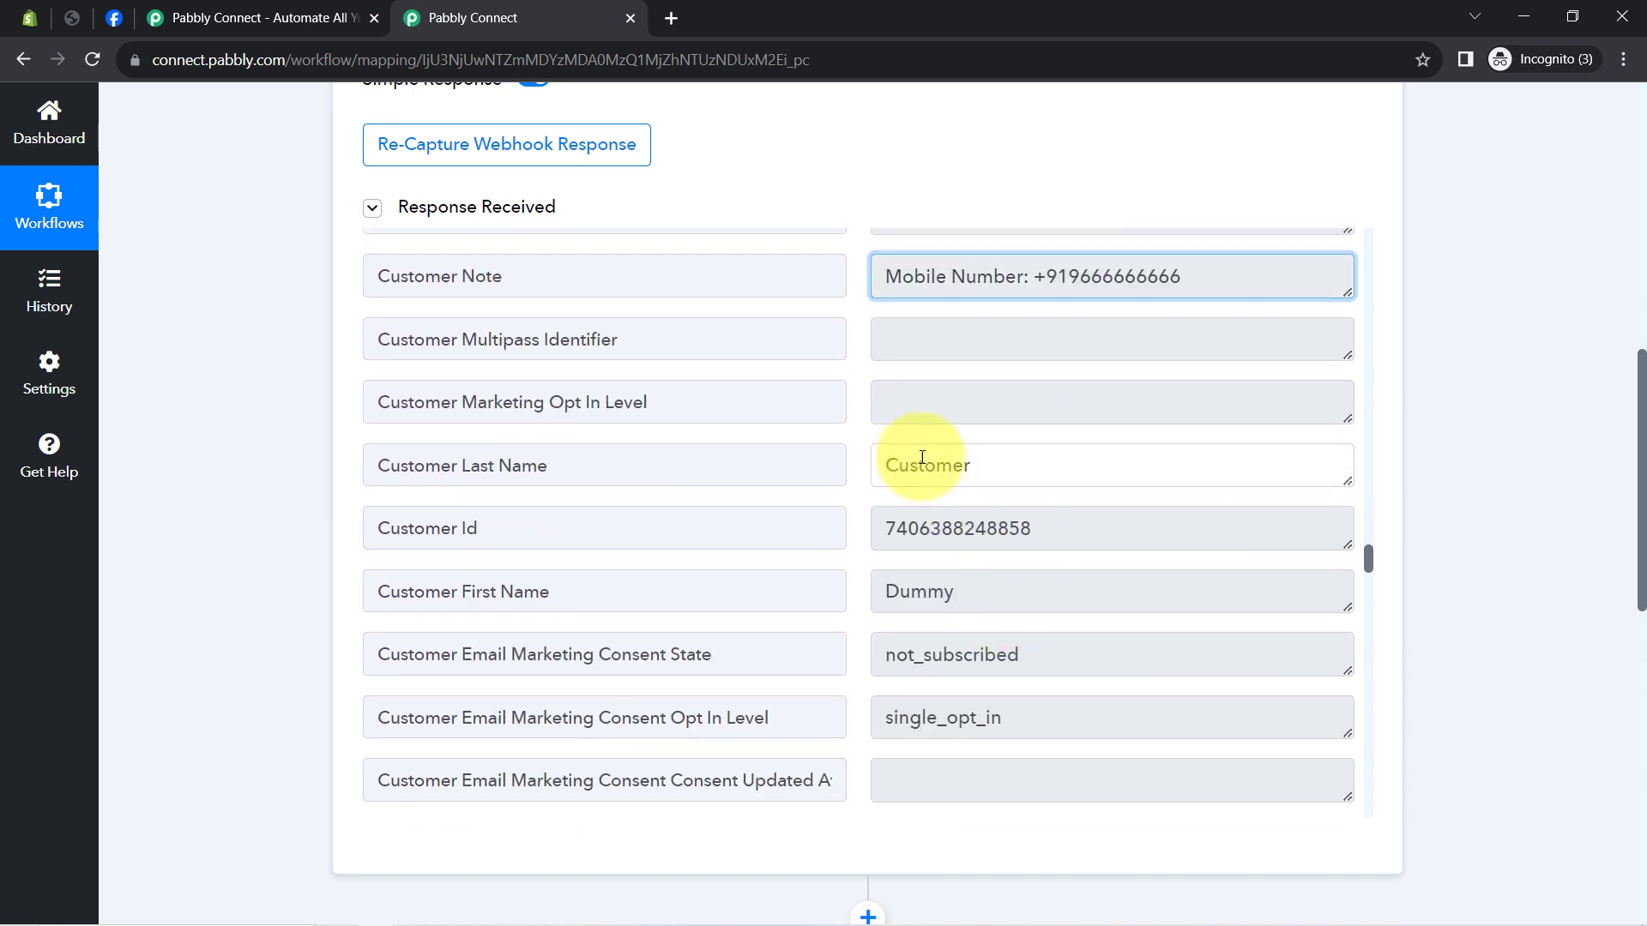
drag(981, 592, 929, 591)
scroll(1004, 570, down, 7)
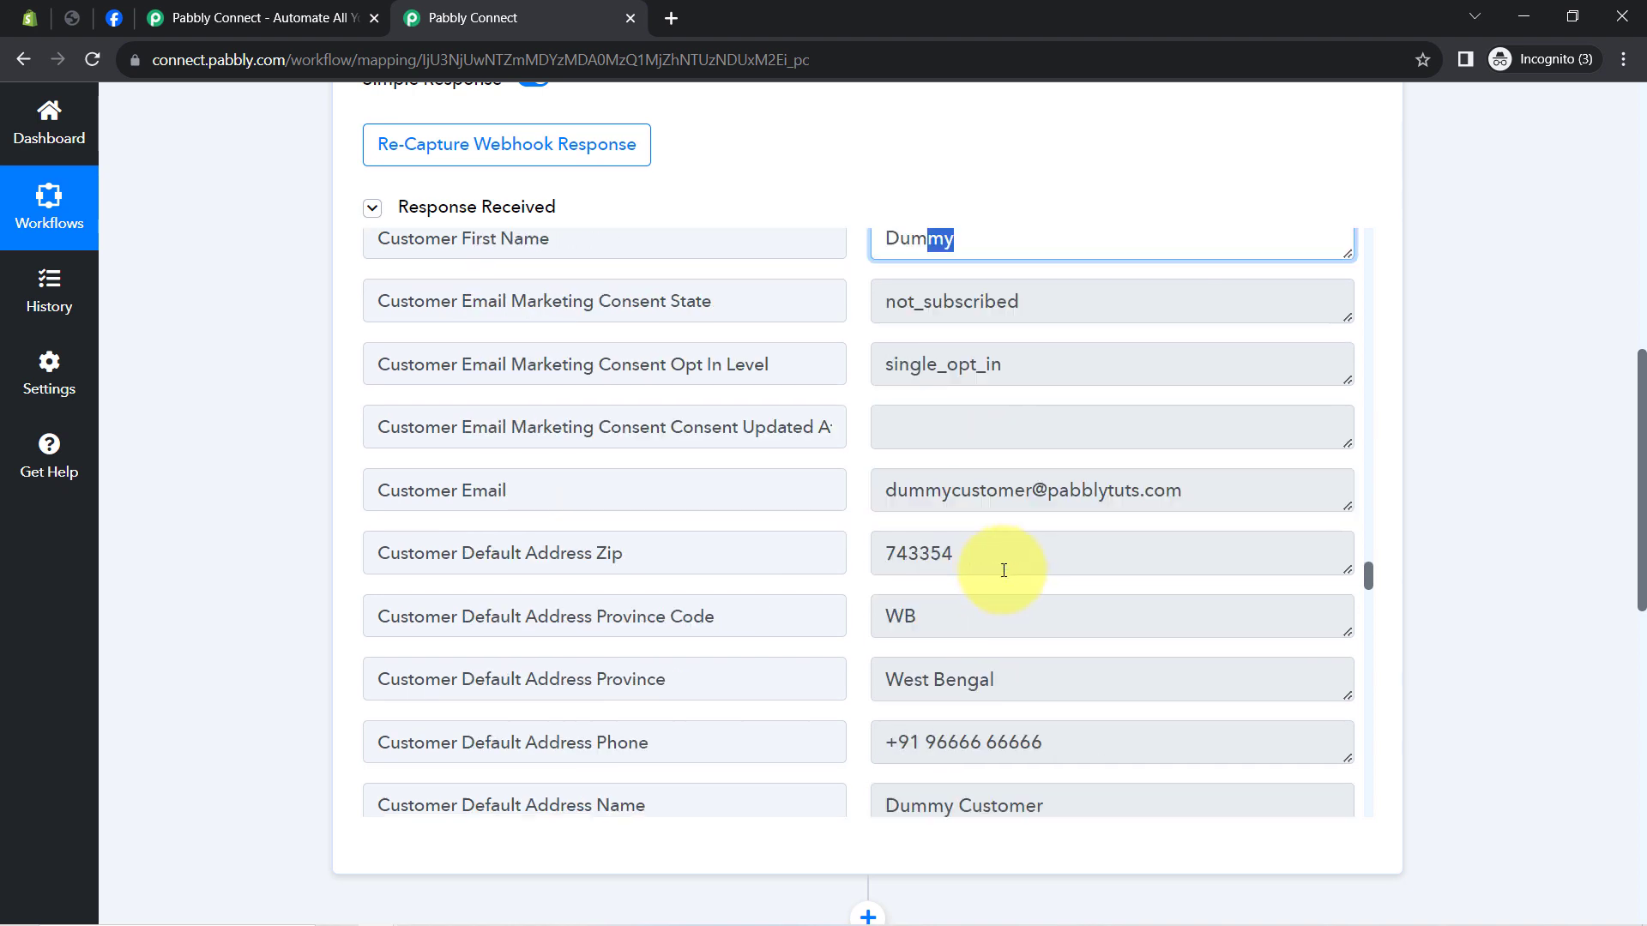
scroll(1003, 568, up, 1)
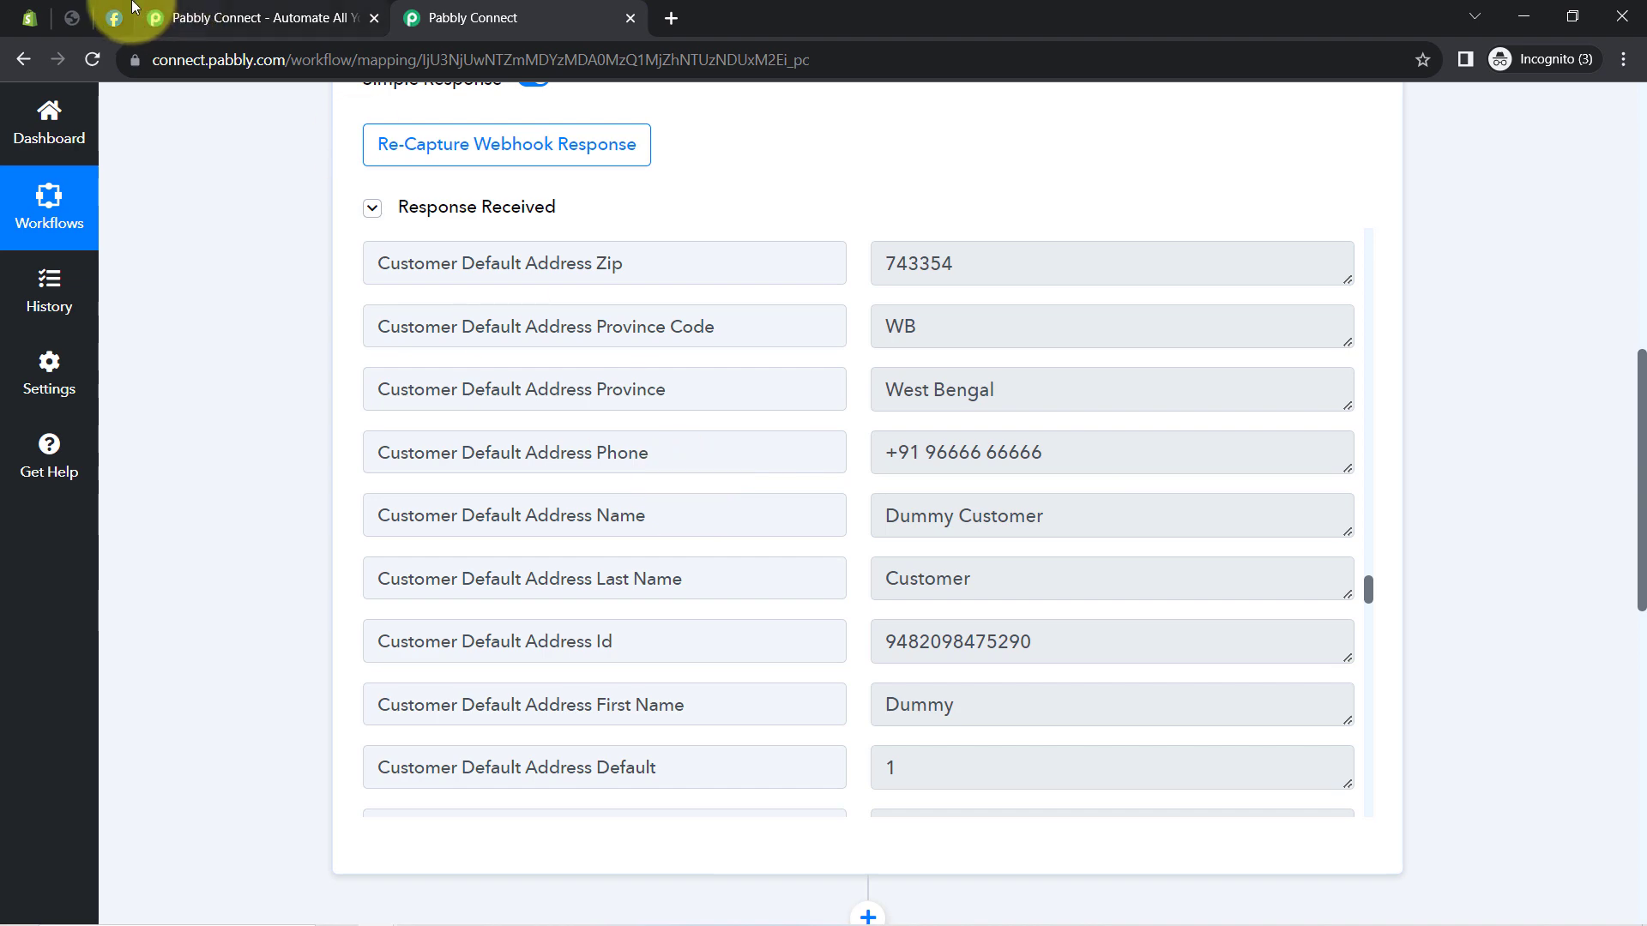
Glance at the Shopify admin, then return to the top of the Pabbly workflow.
click(29, 17)
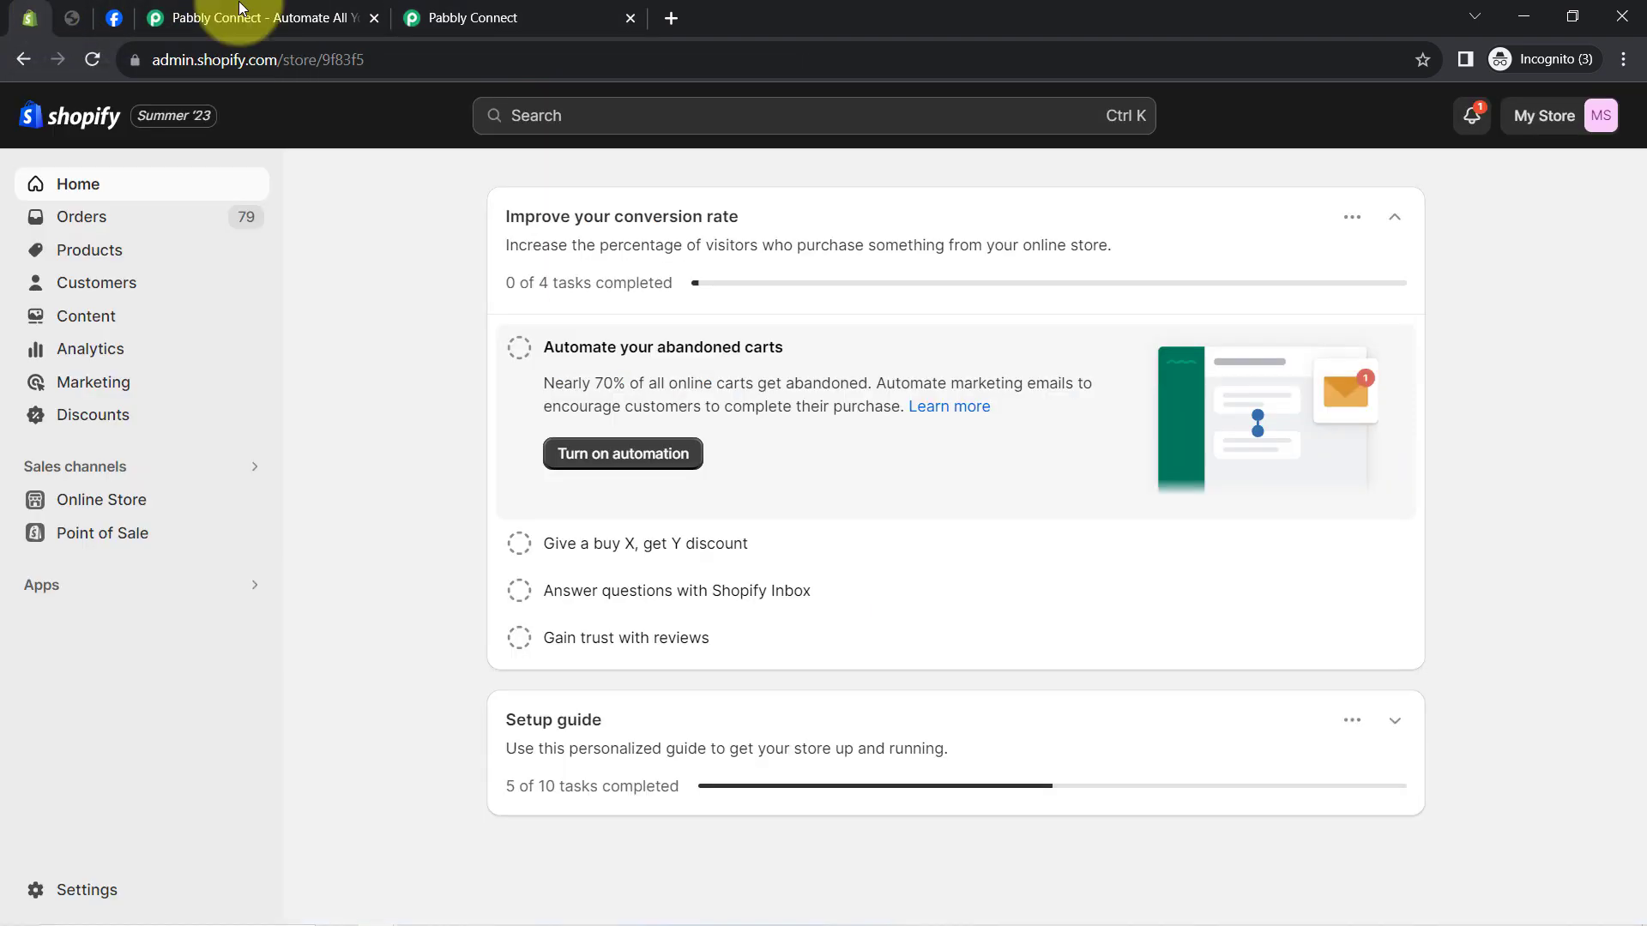
click(467, 17)
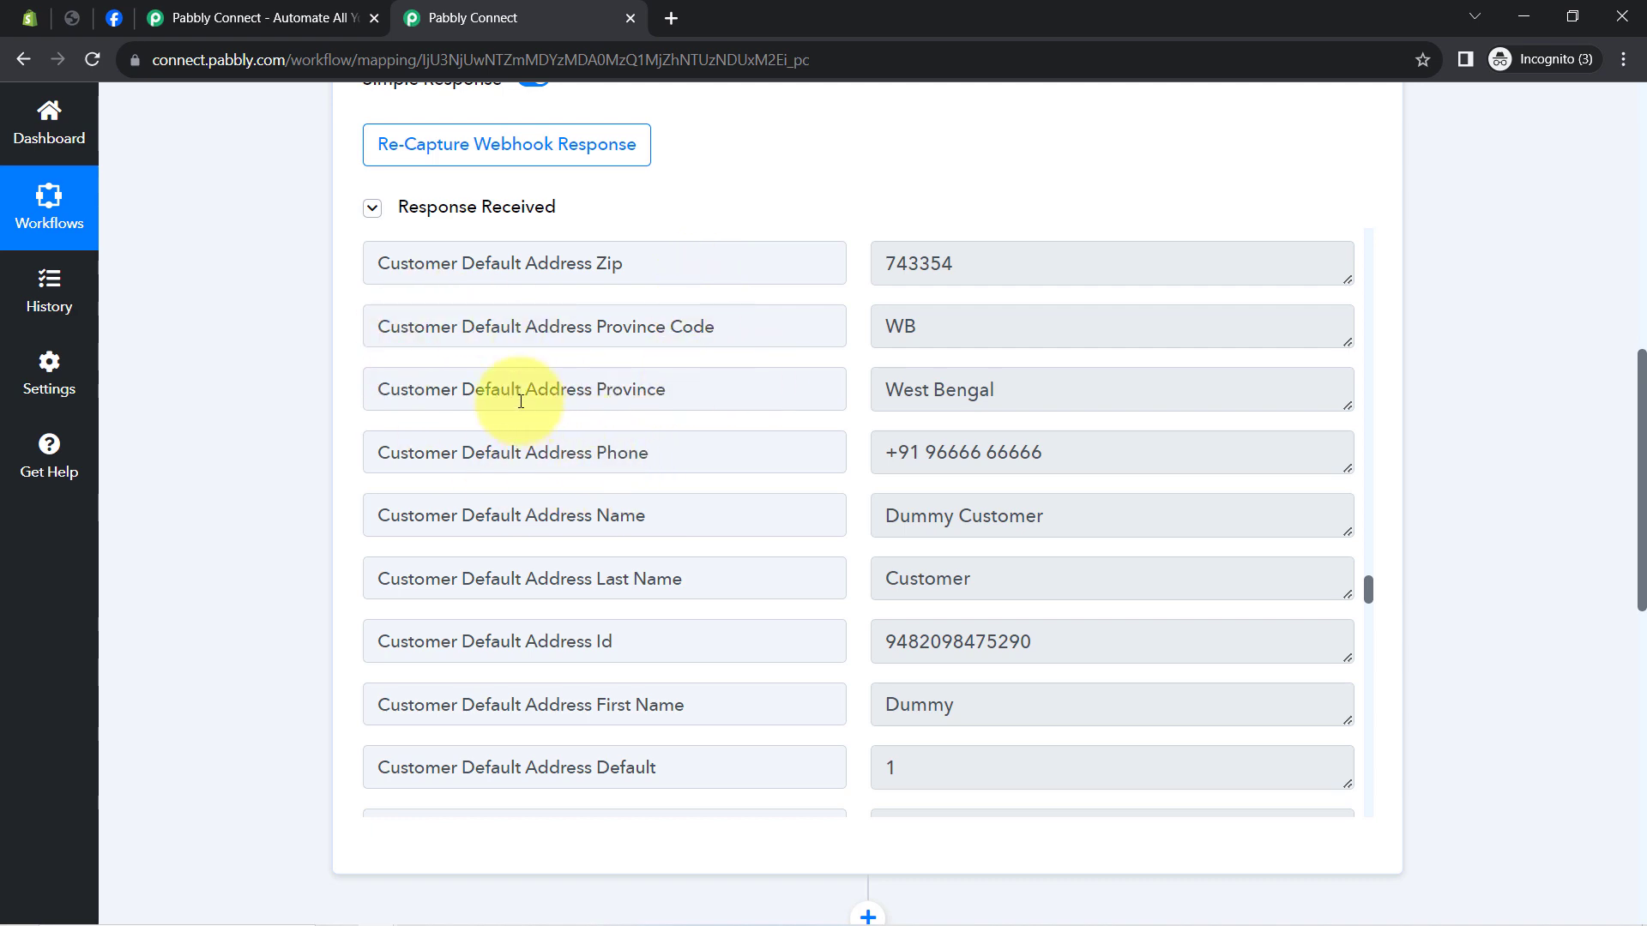
scroll(520, 406, up, 10)
scroll(383, 410, up, 10)
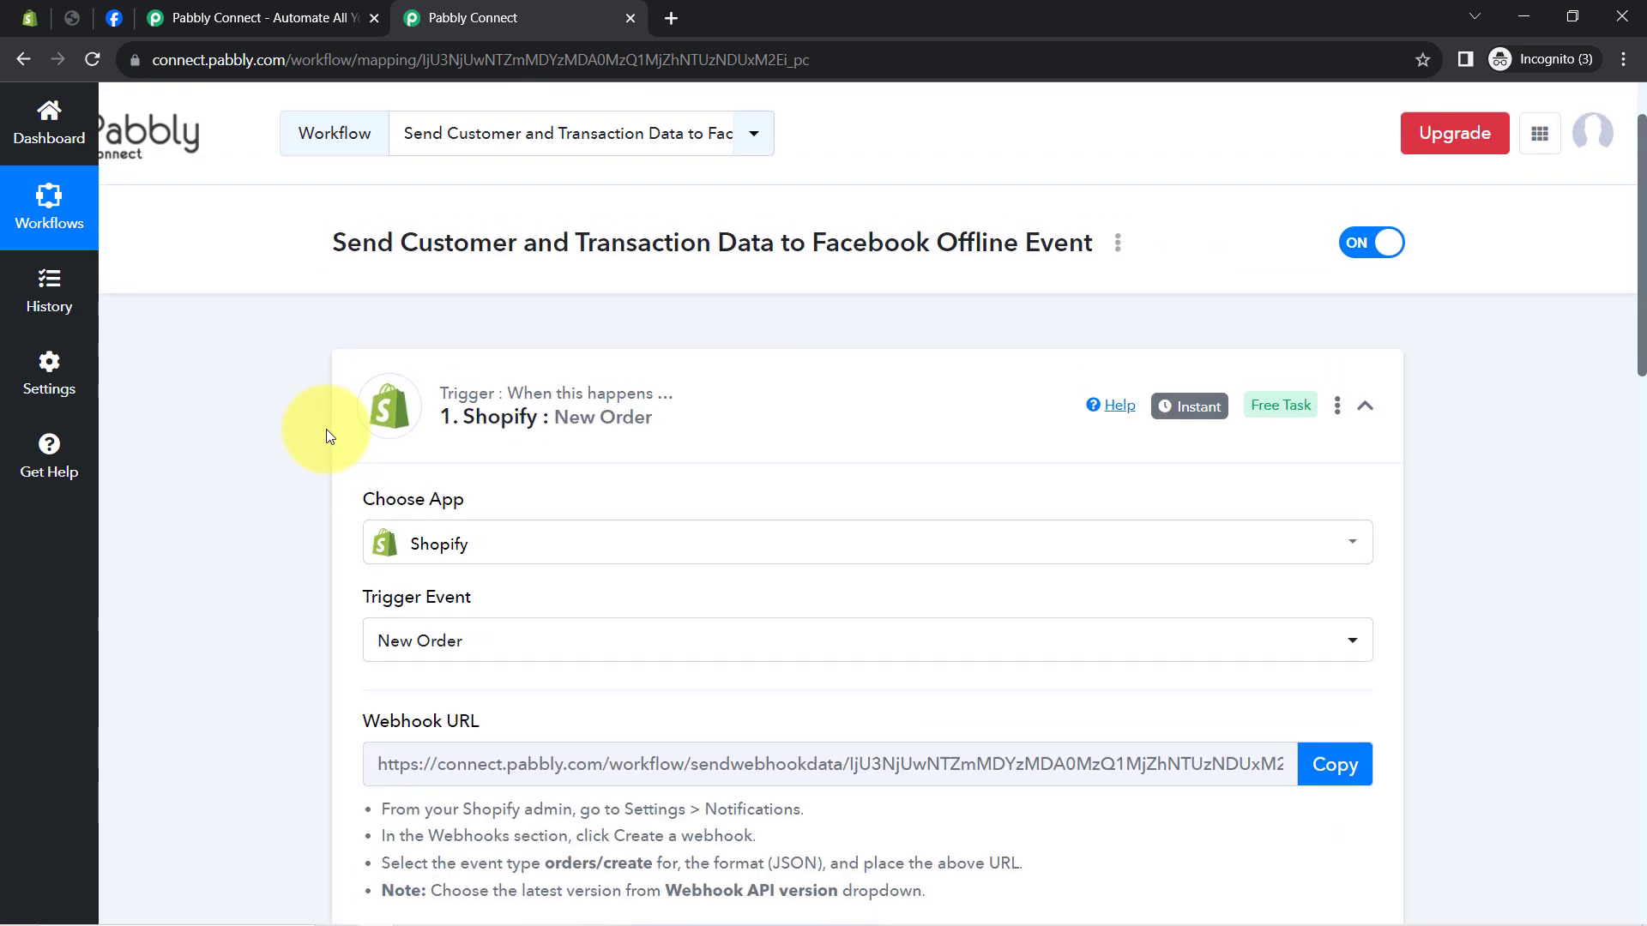
Collapse the Shopify trigger and choose Send Offline Purchase Event as the Facebook action event.
click(549, 414)
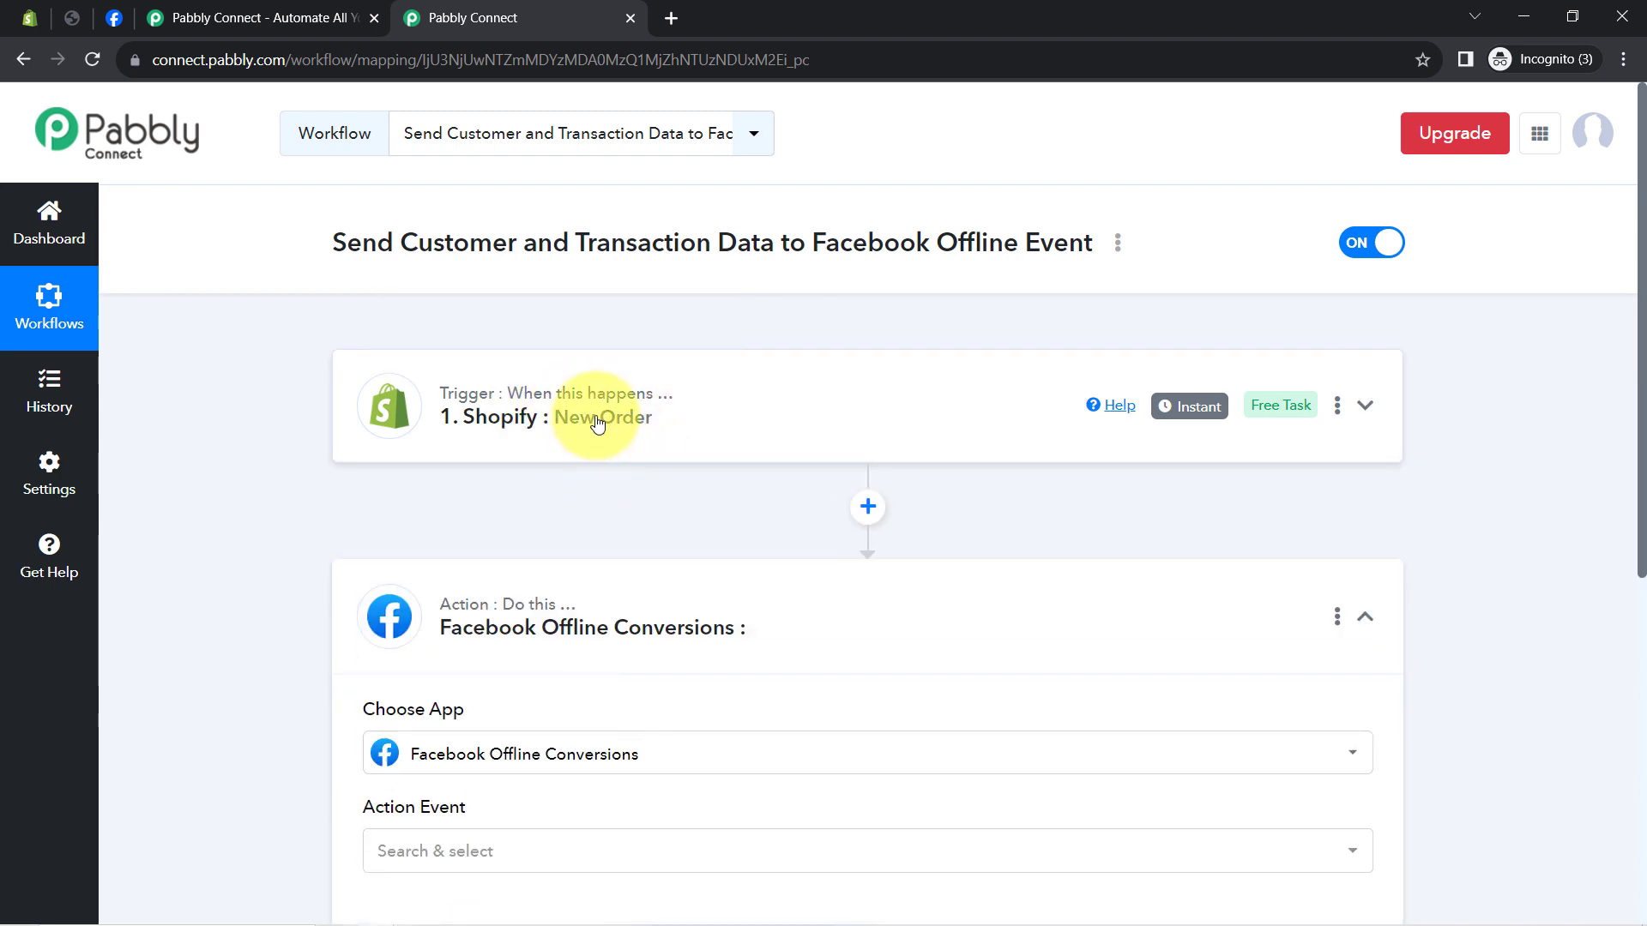
mouse_move(1204, 406)
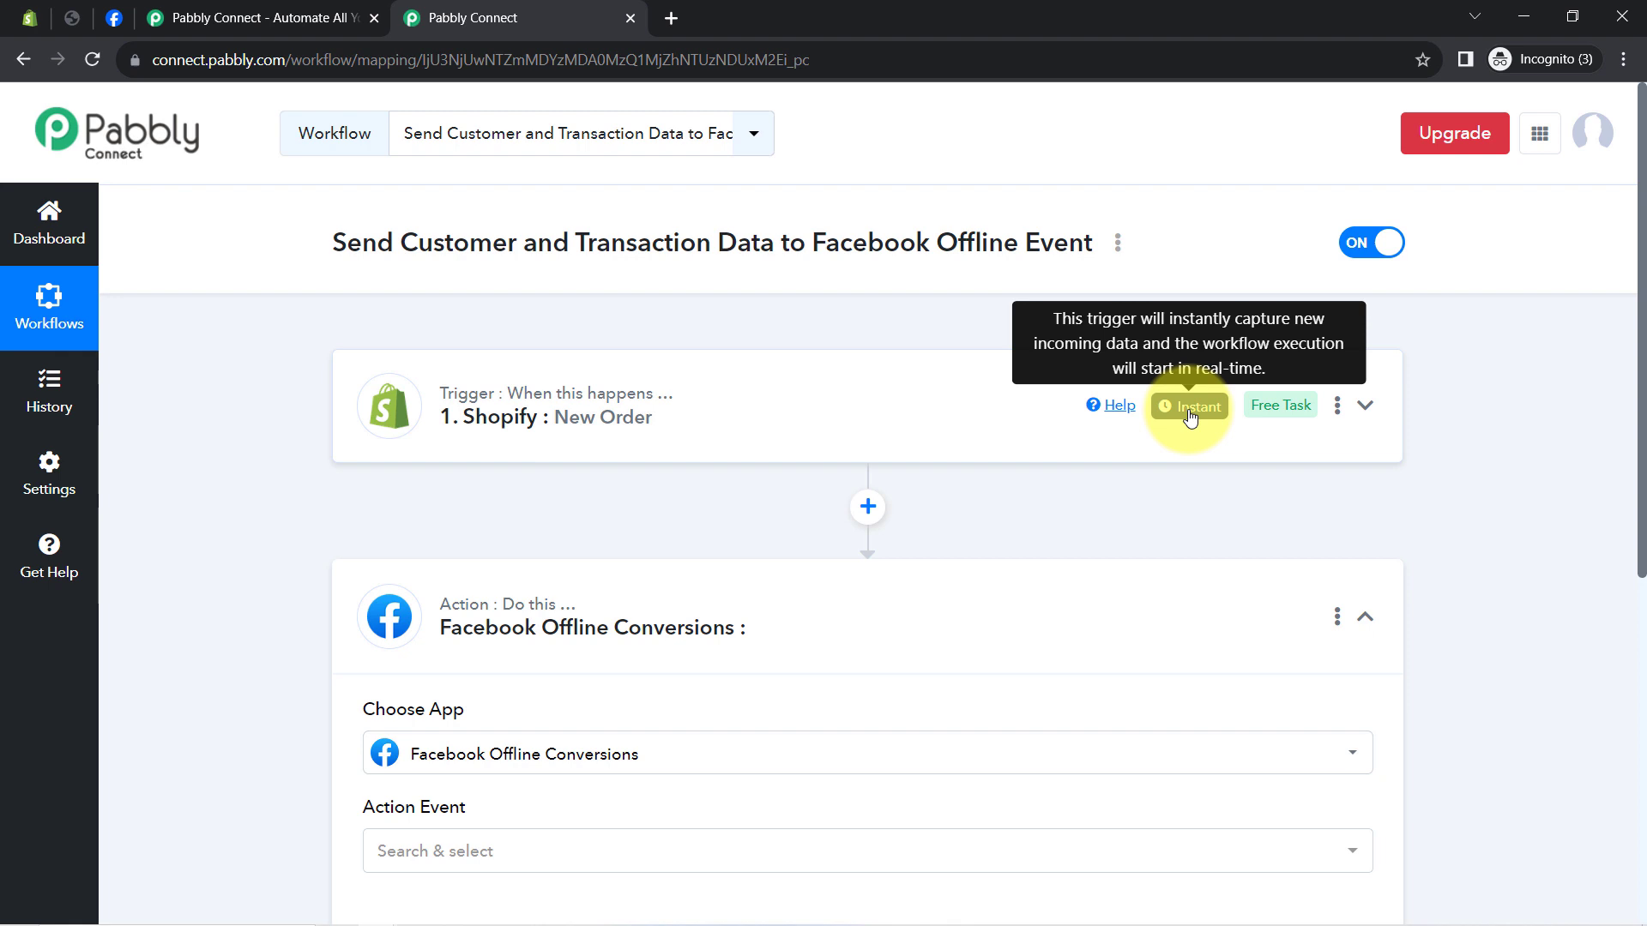
scroll(672, 379, down, 3)
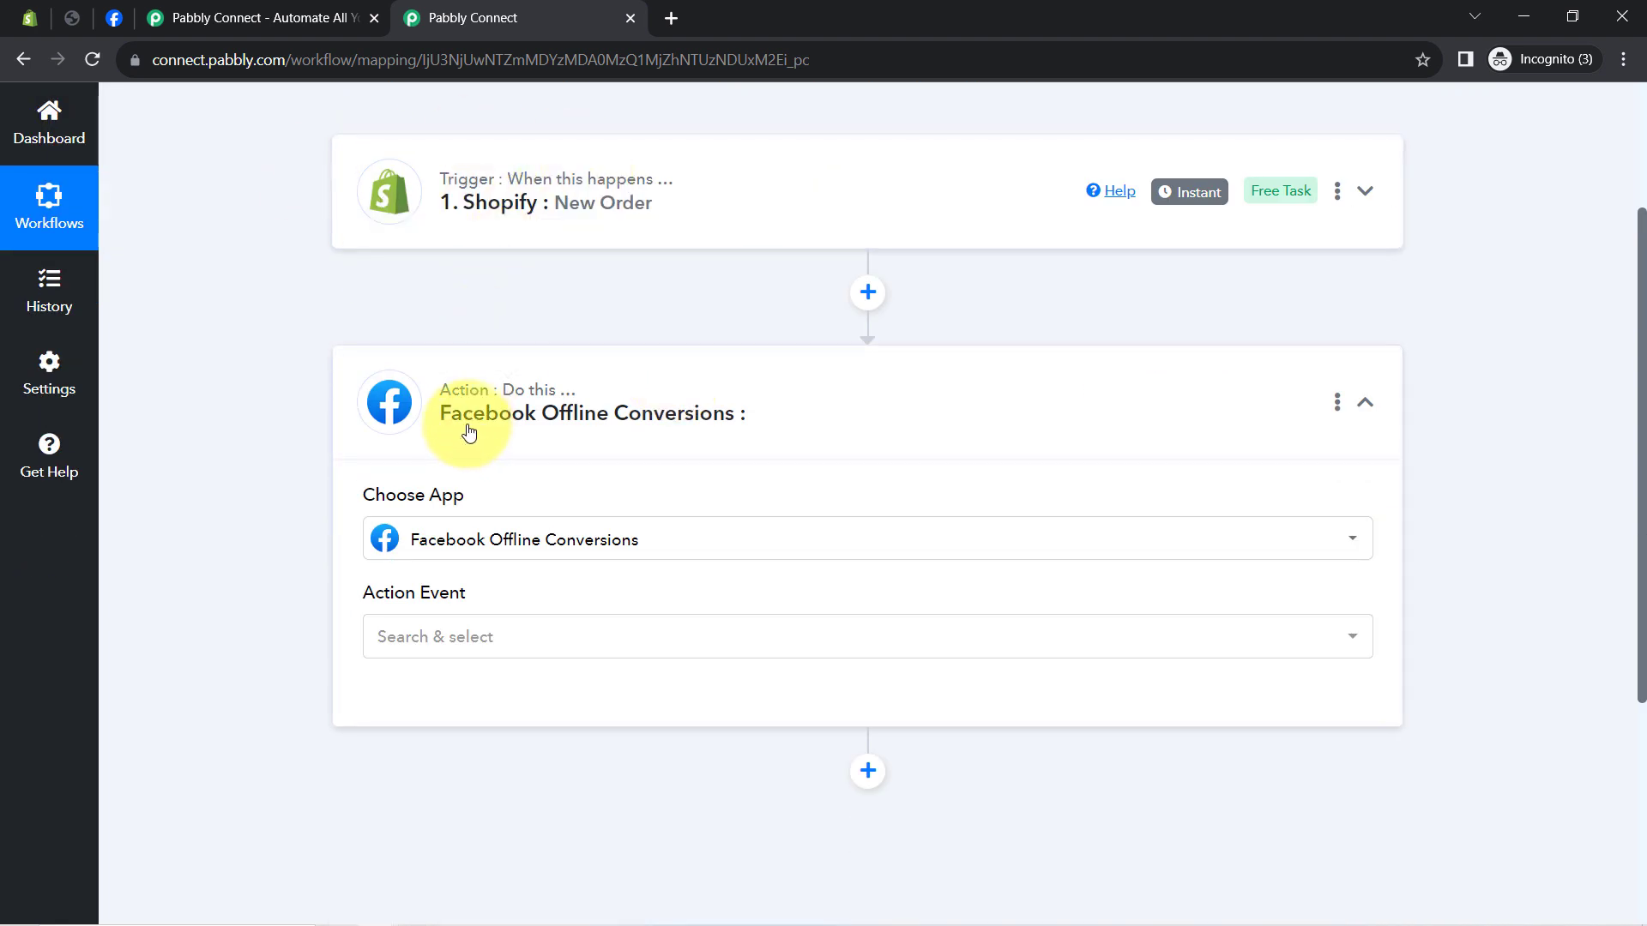
mouse_move(564, 405)
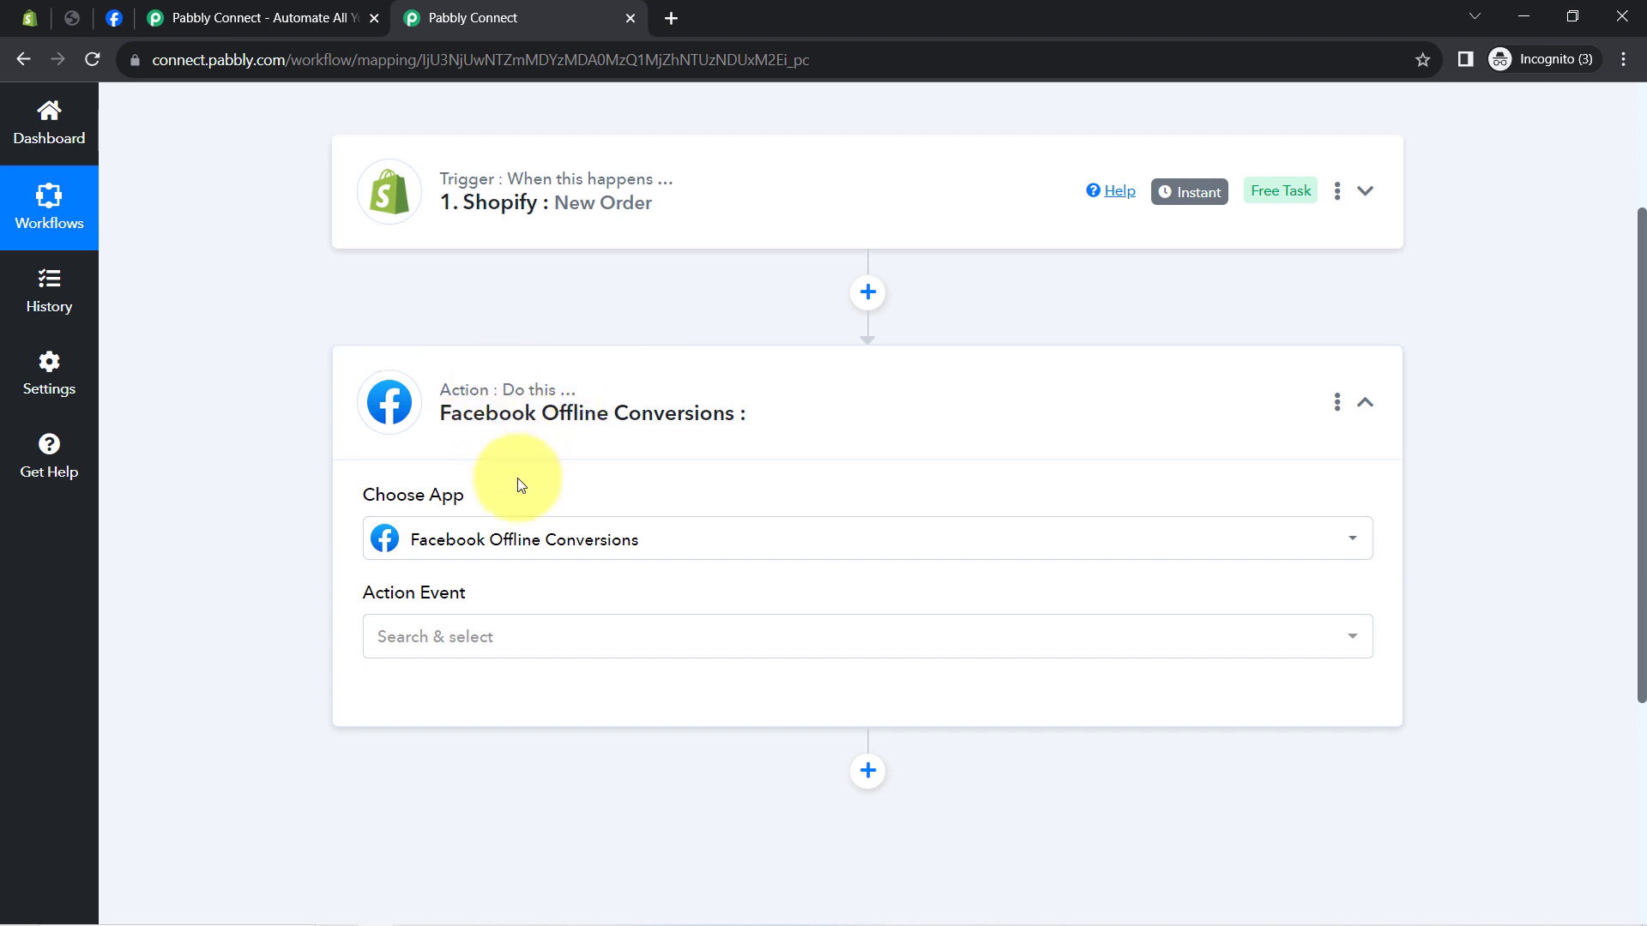
scroll(515, 497, down, 3)
click(452, 438)
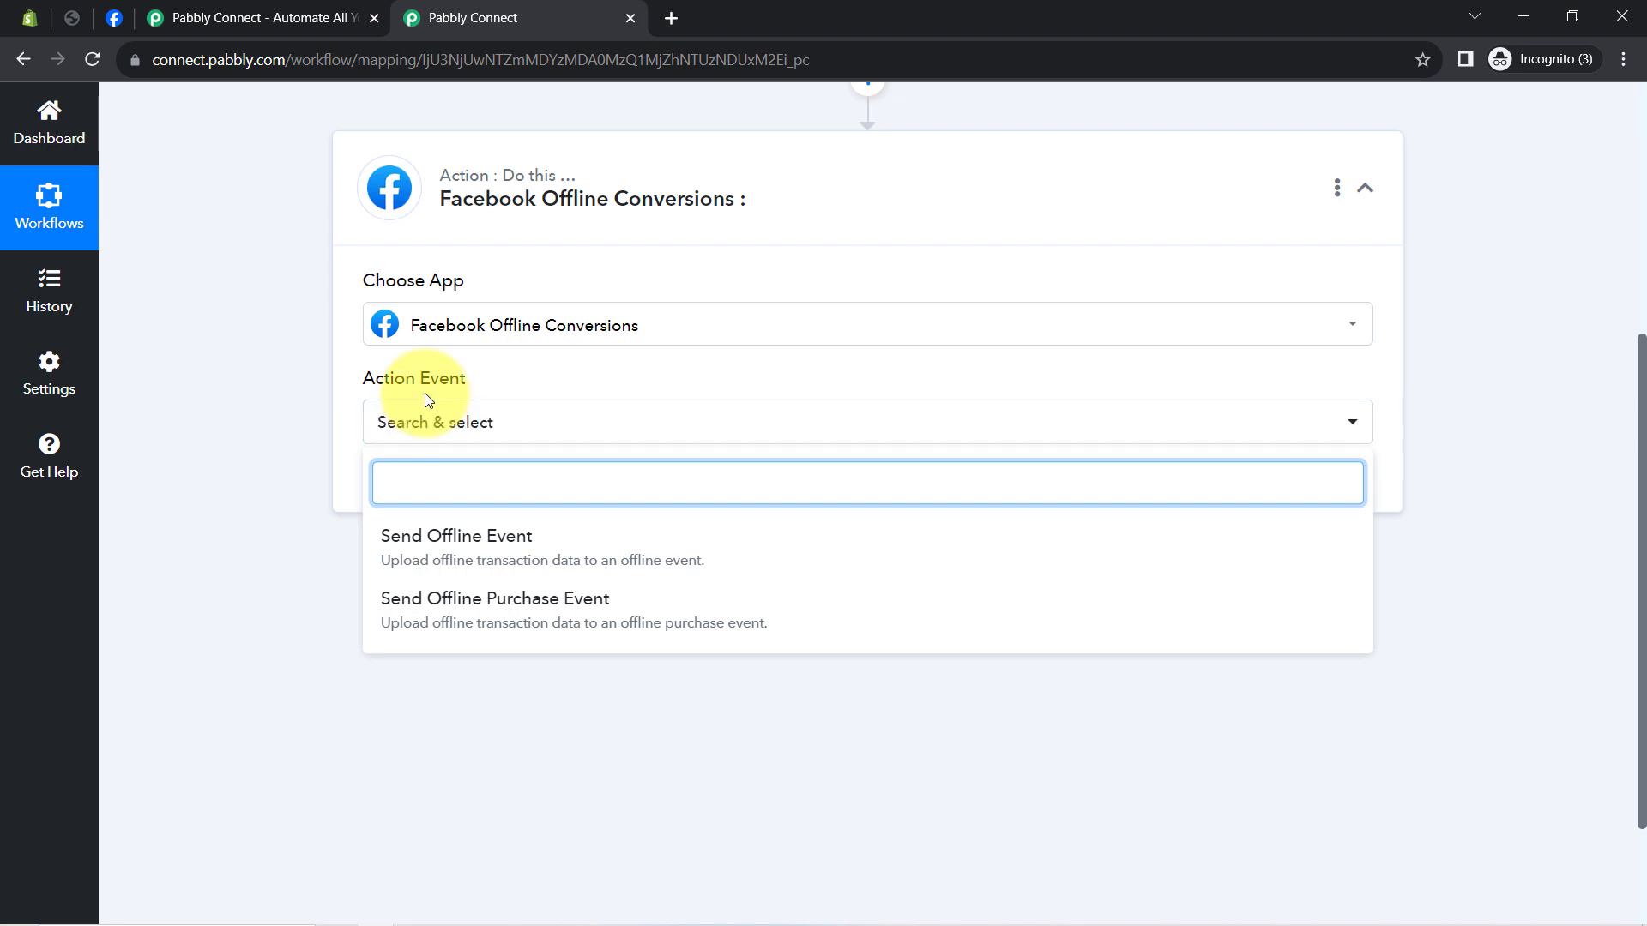
click(502, 617)
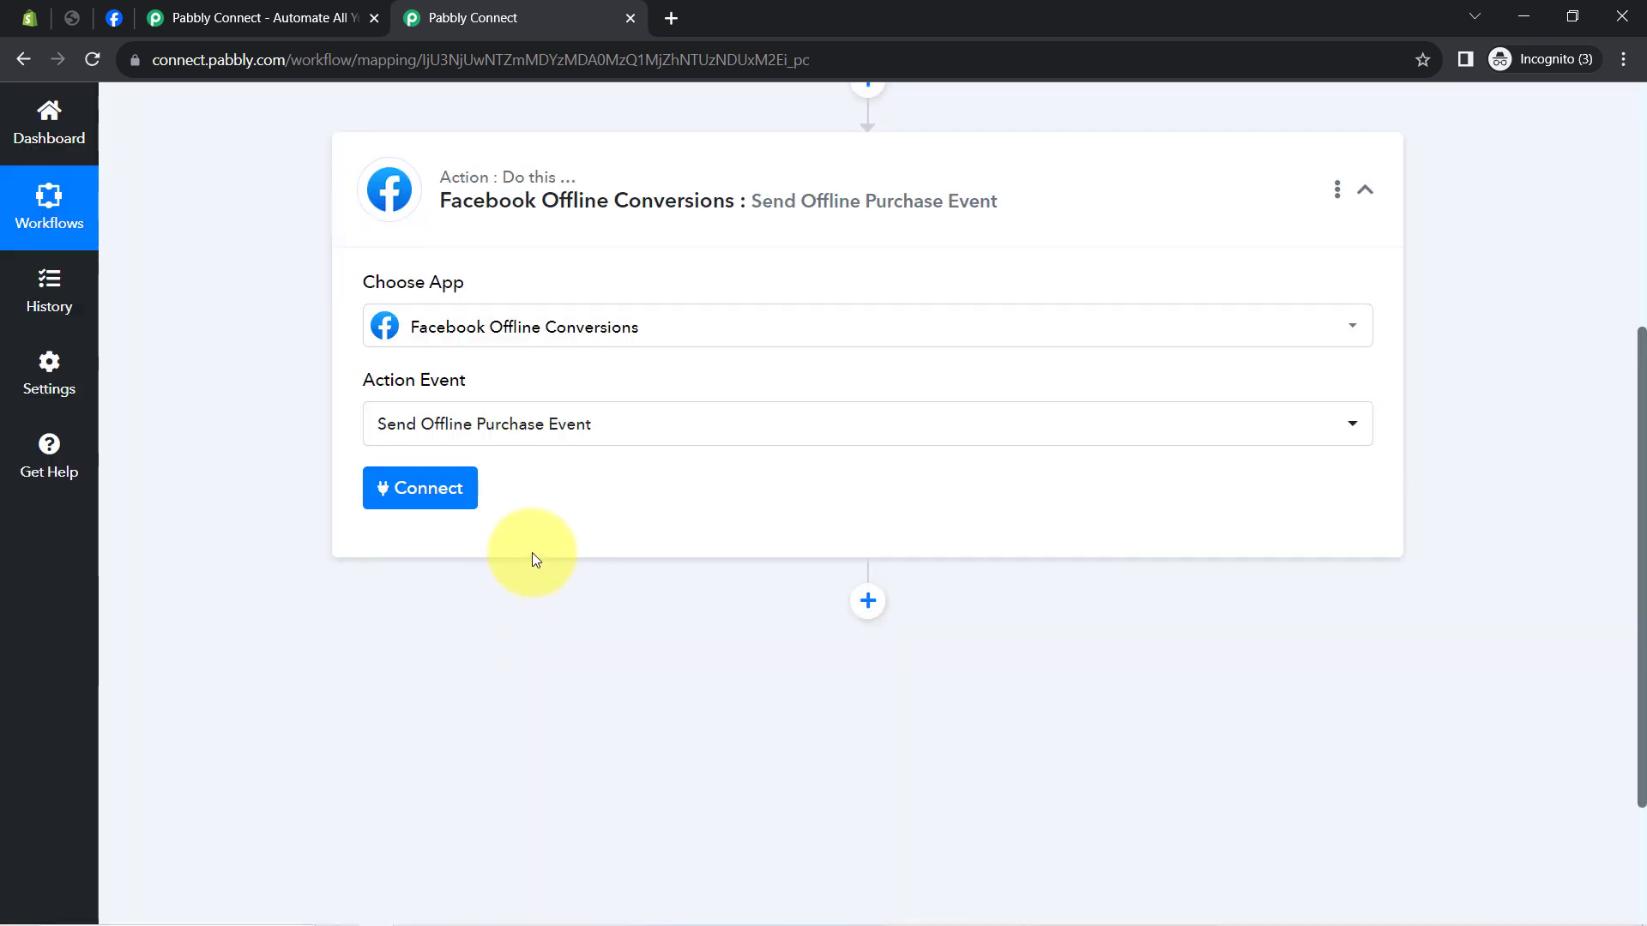
scroll(525, 524, up, 5)
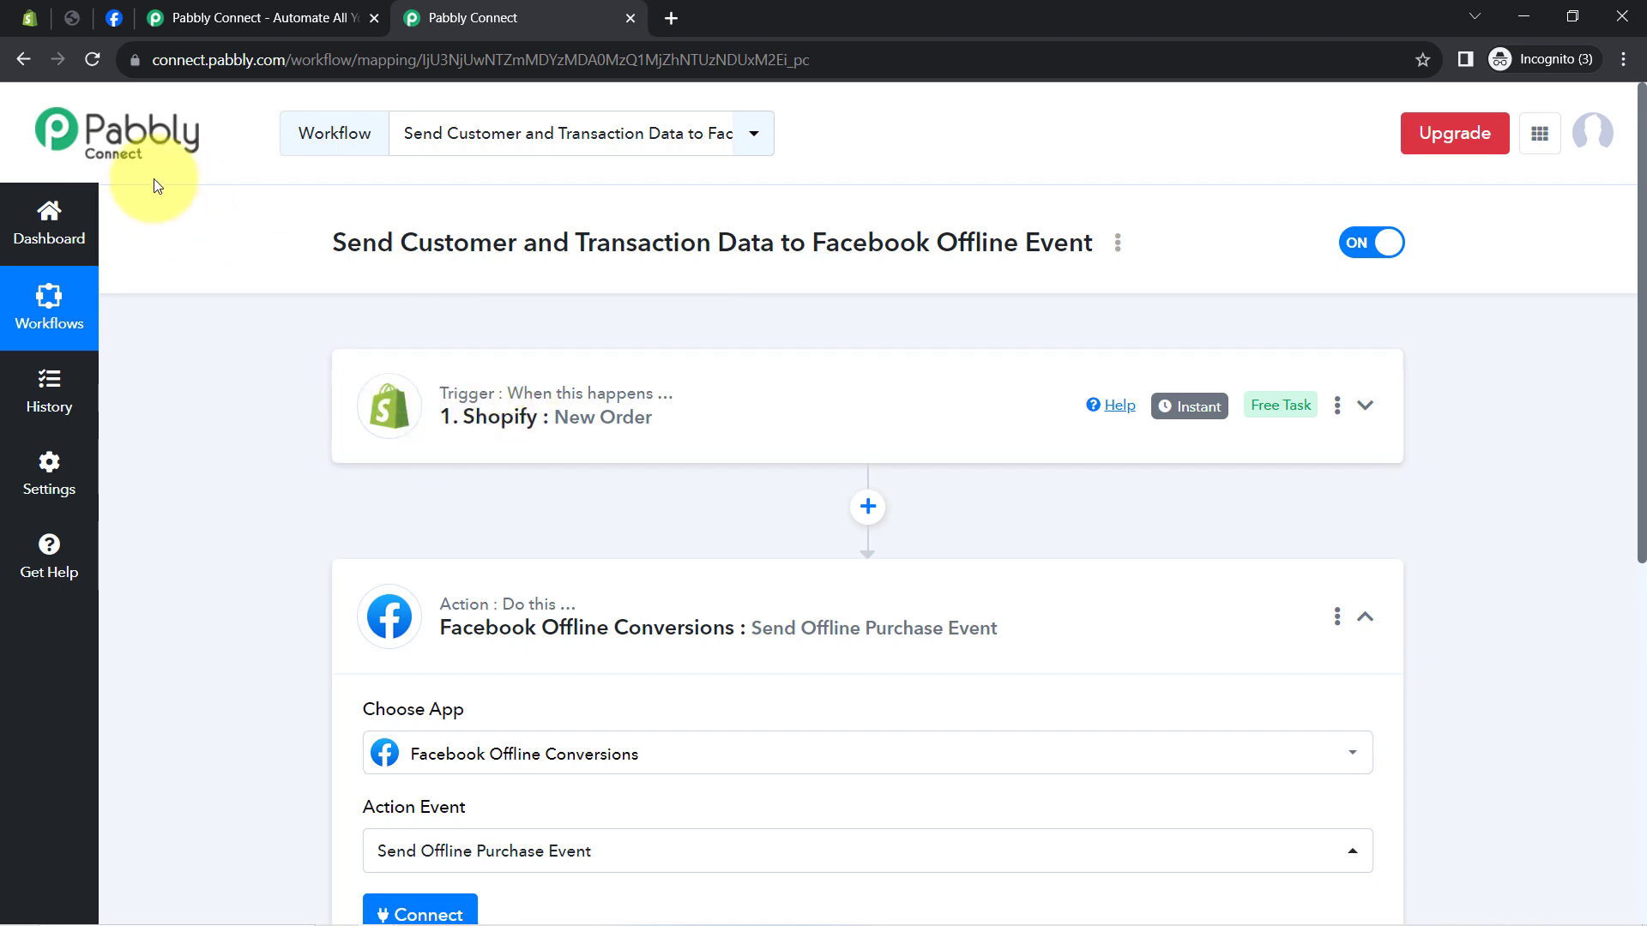
scroll(231, 497, down, 7)
Add a new Facebook Offline Conversions connection and authorize it through Facebook.
click(406, 286)
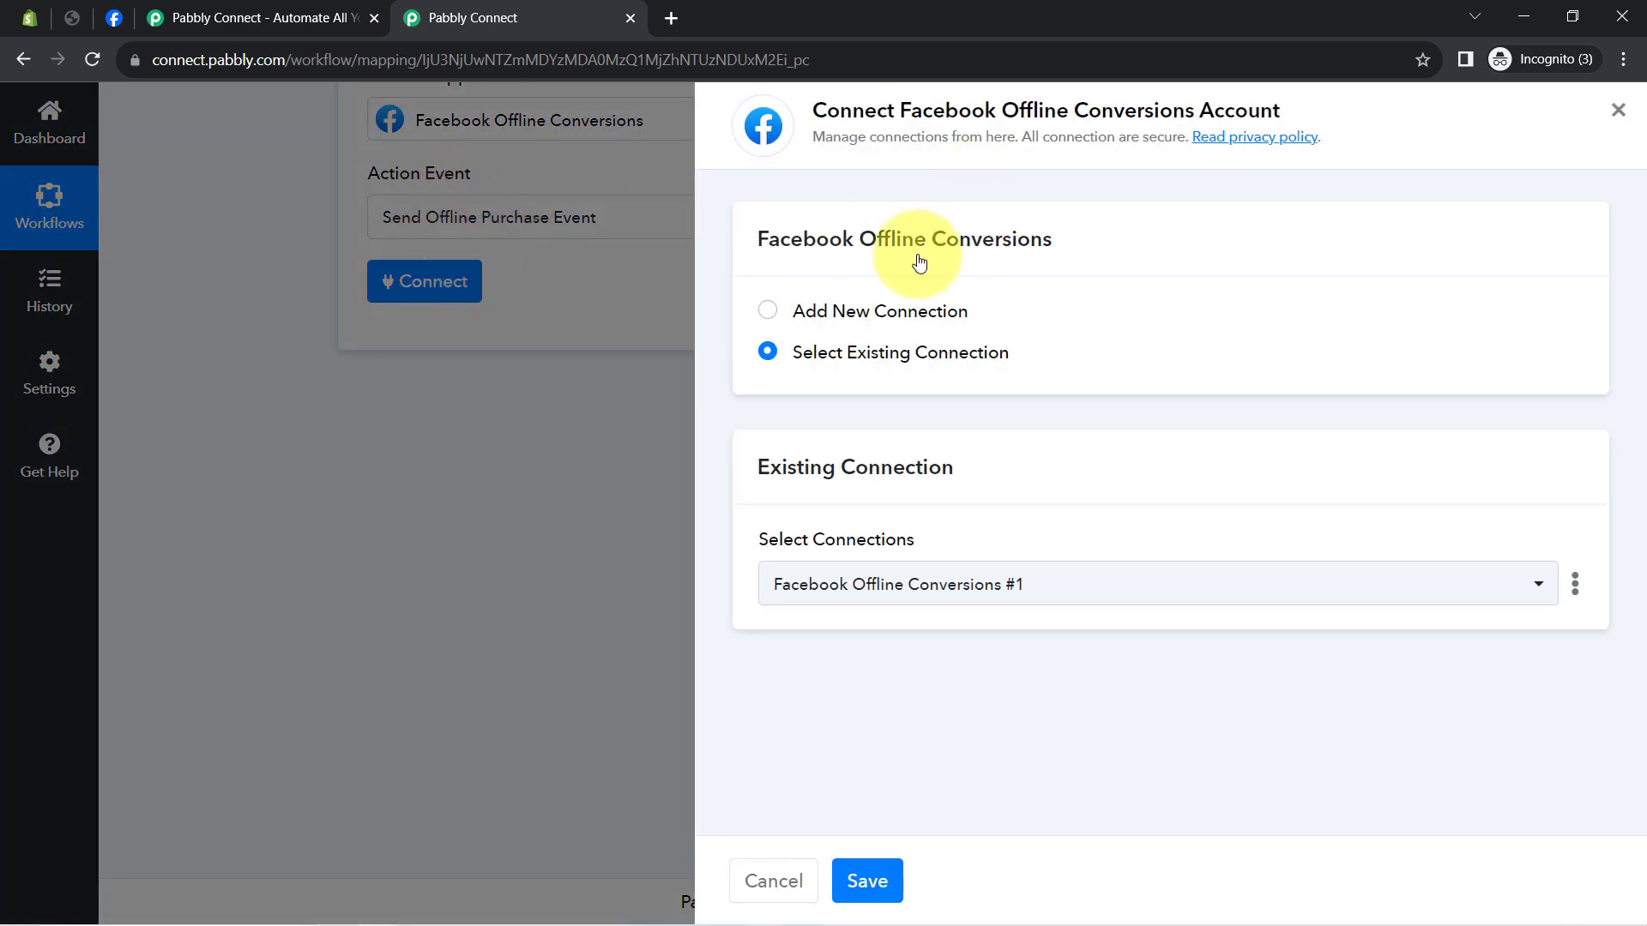
click(822, 312)
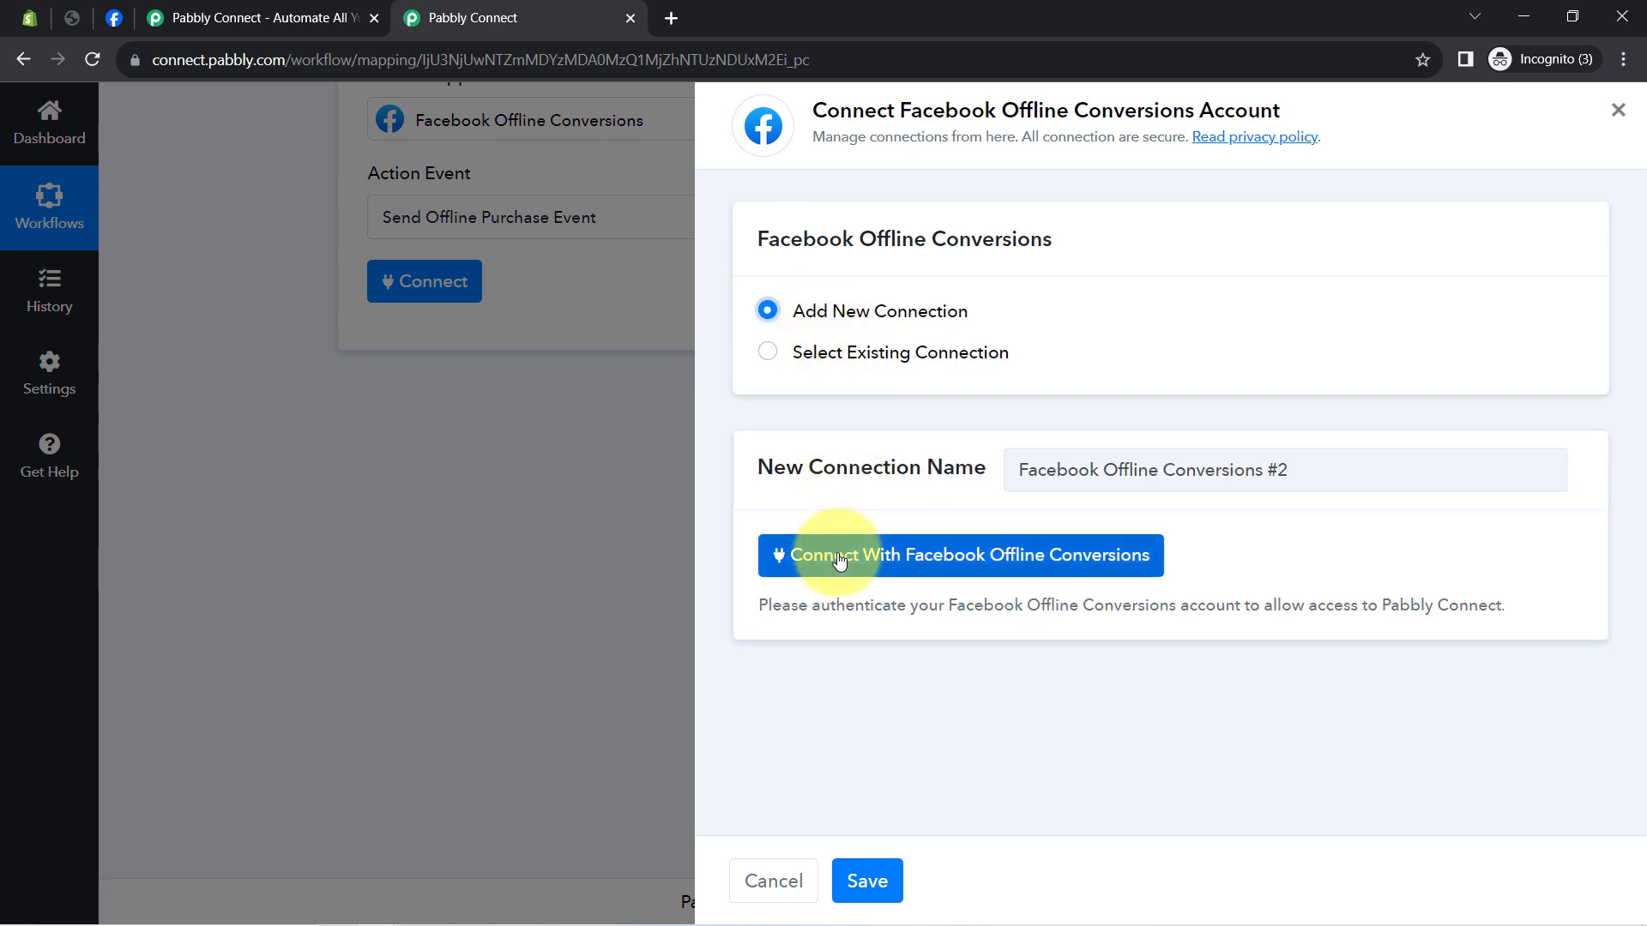
click(810, 555)
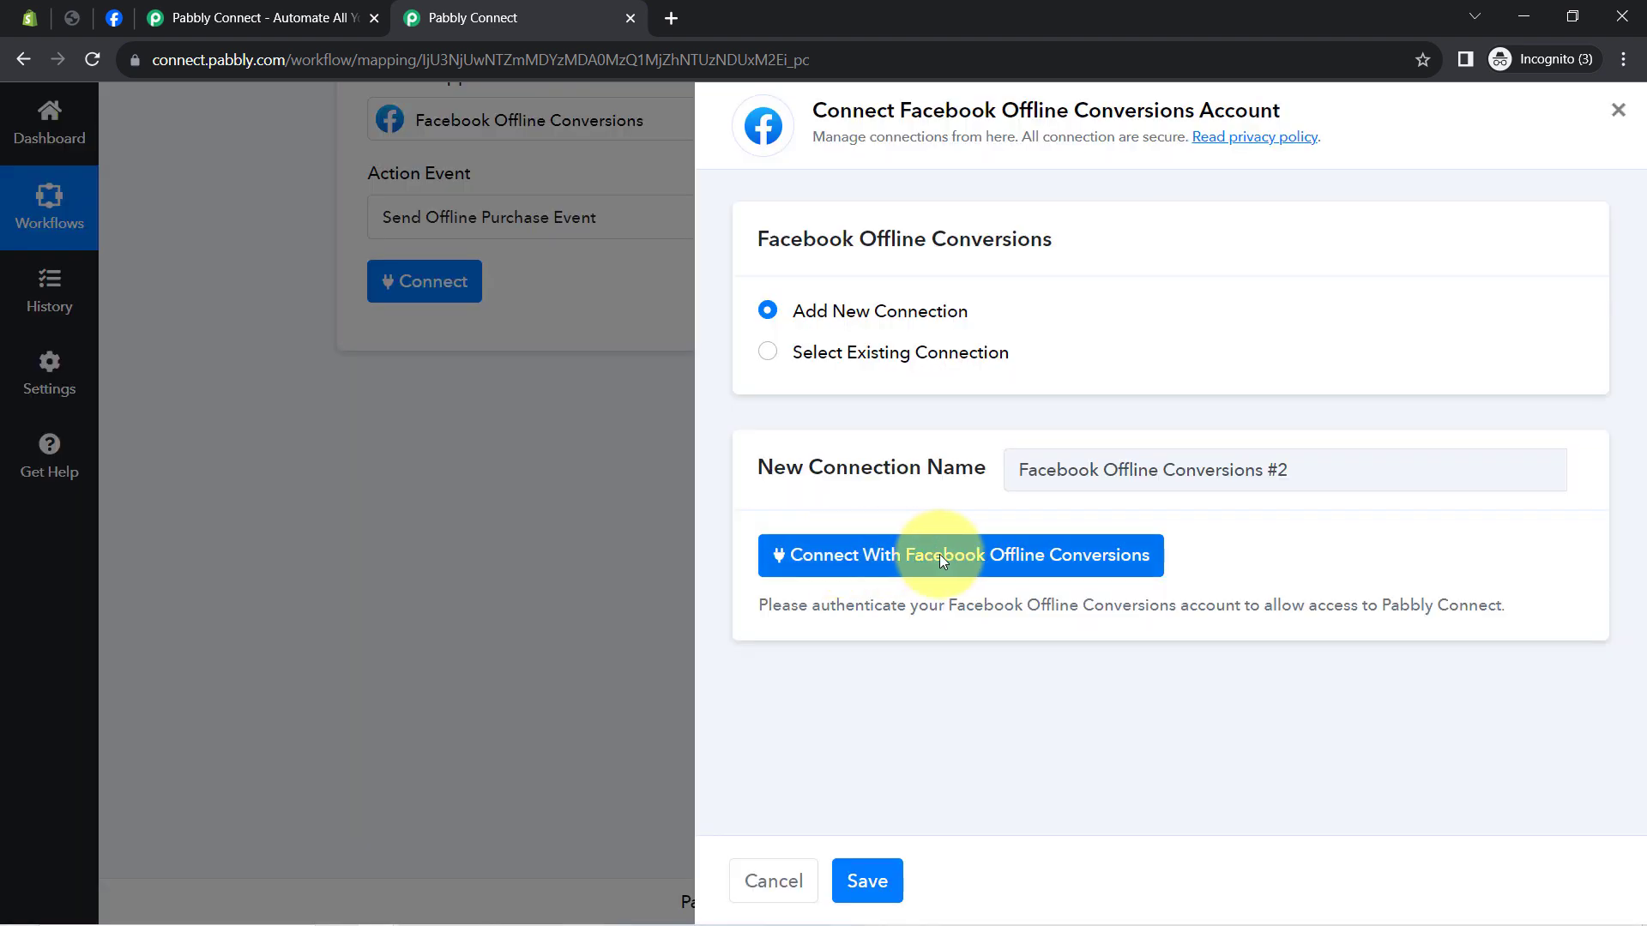
click(939, 554)
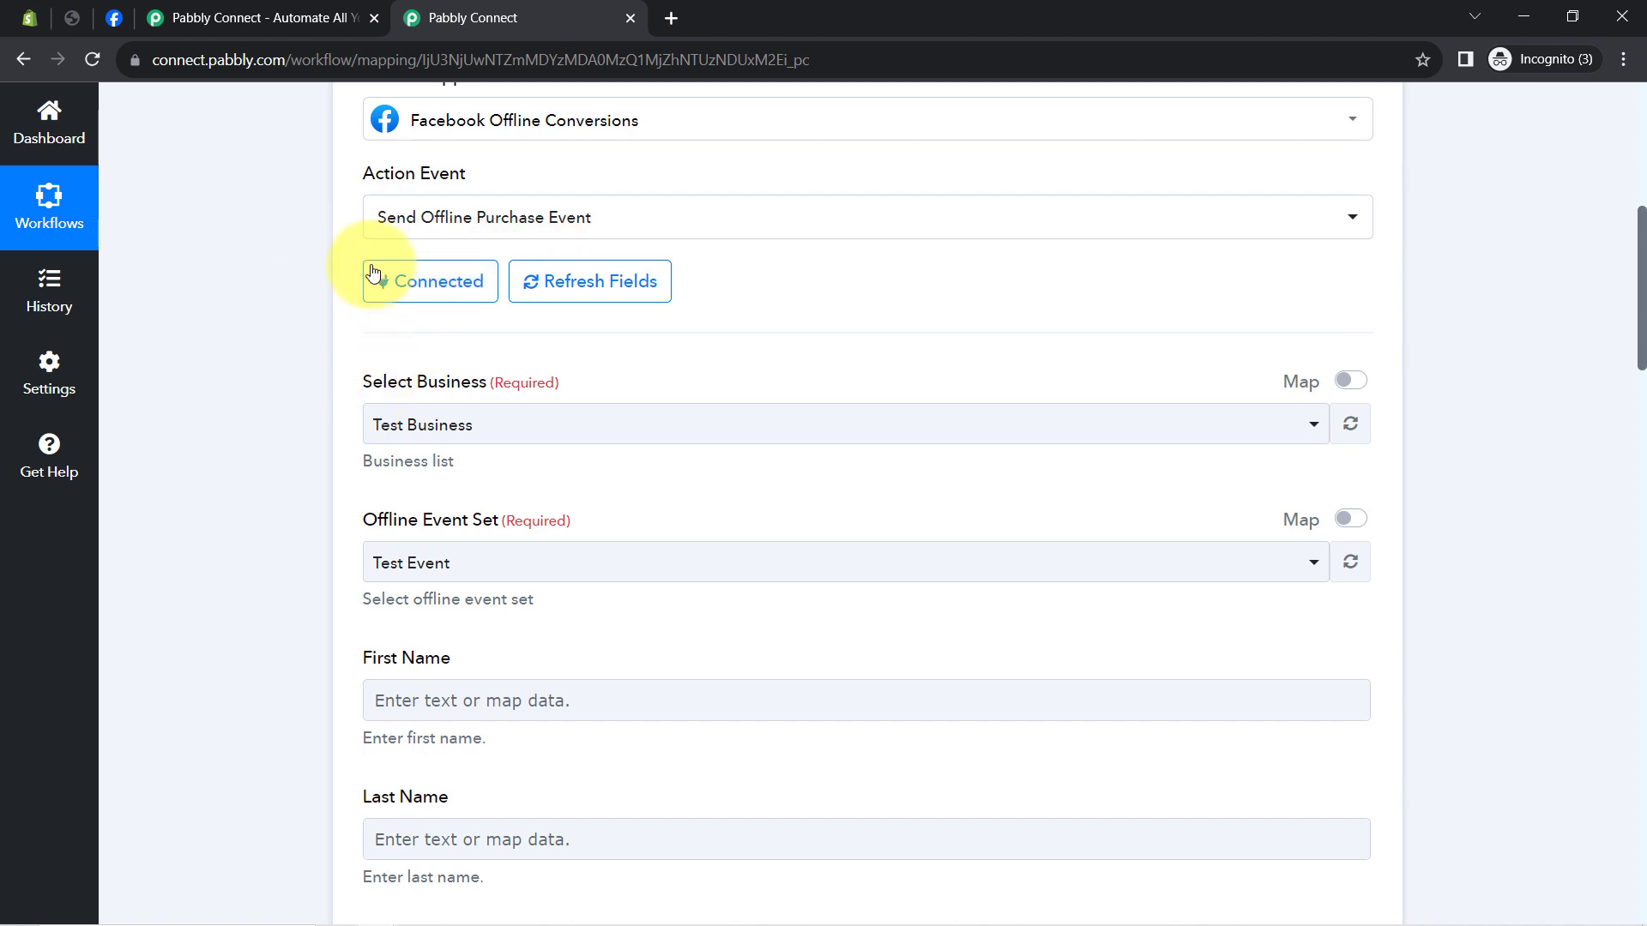
Look over the Select Business options, then move to the Facebook tab.
drag(374, 390, 427, 393)
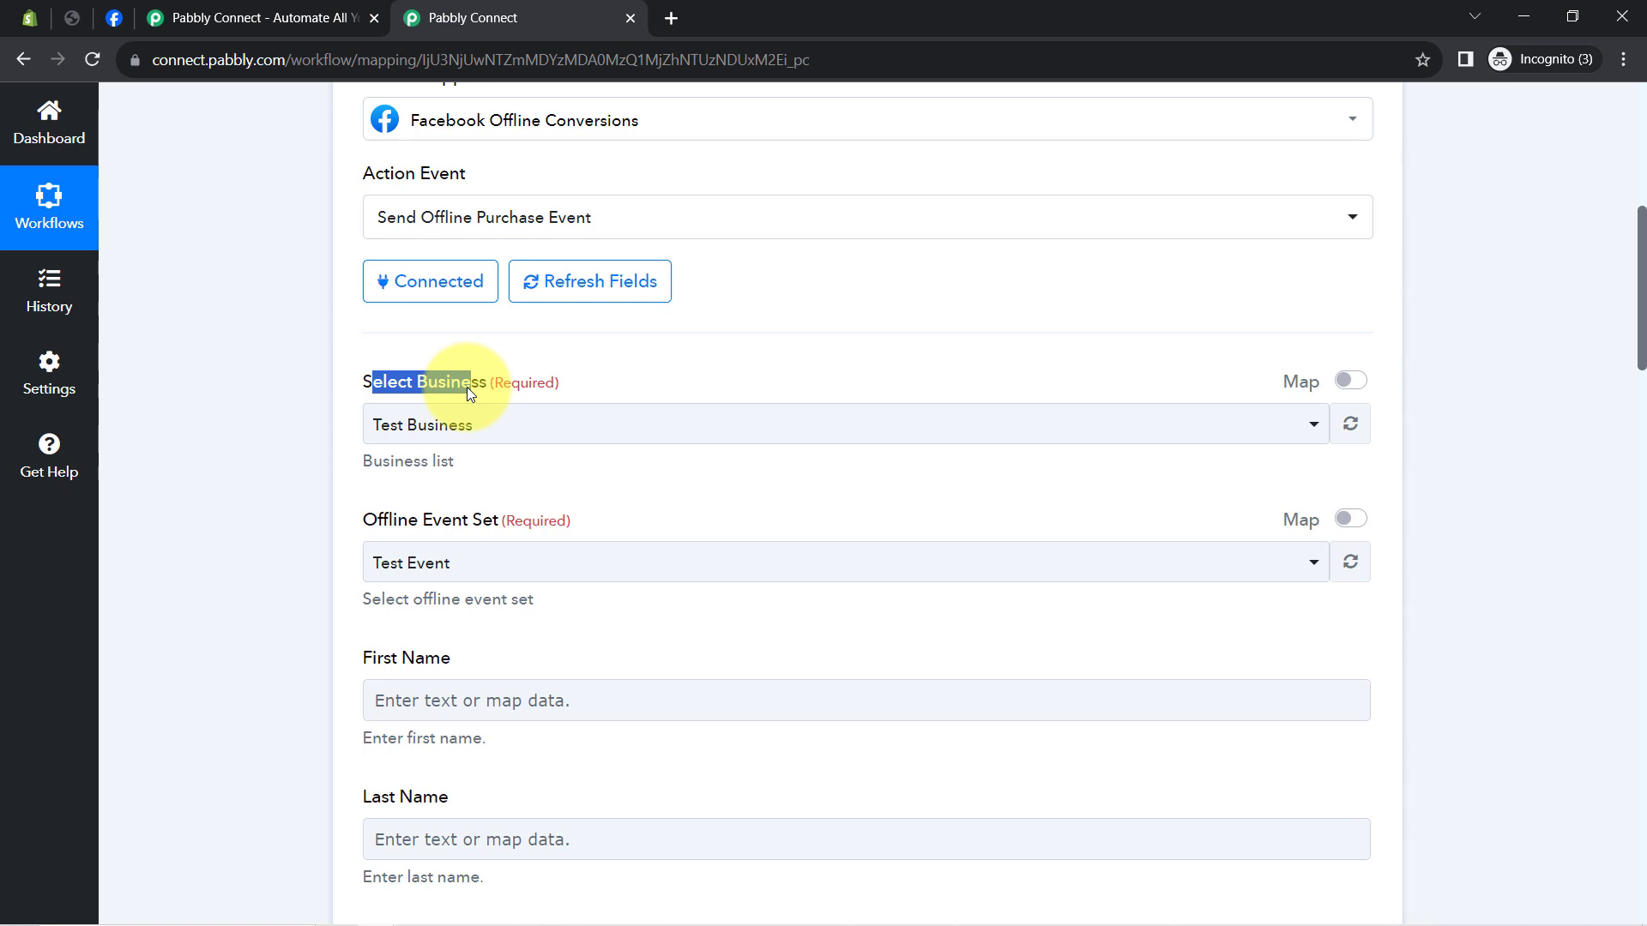
click(404, 424)
click(295, 374)
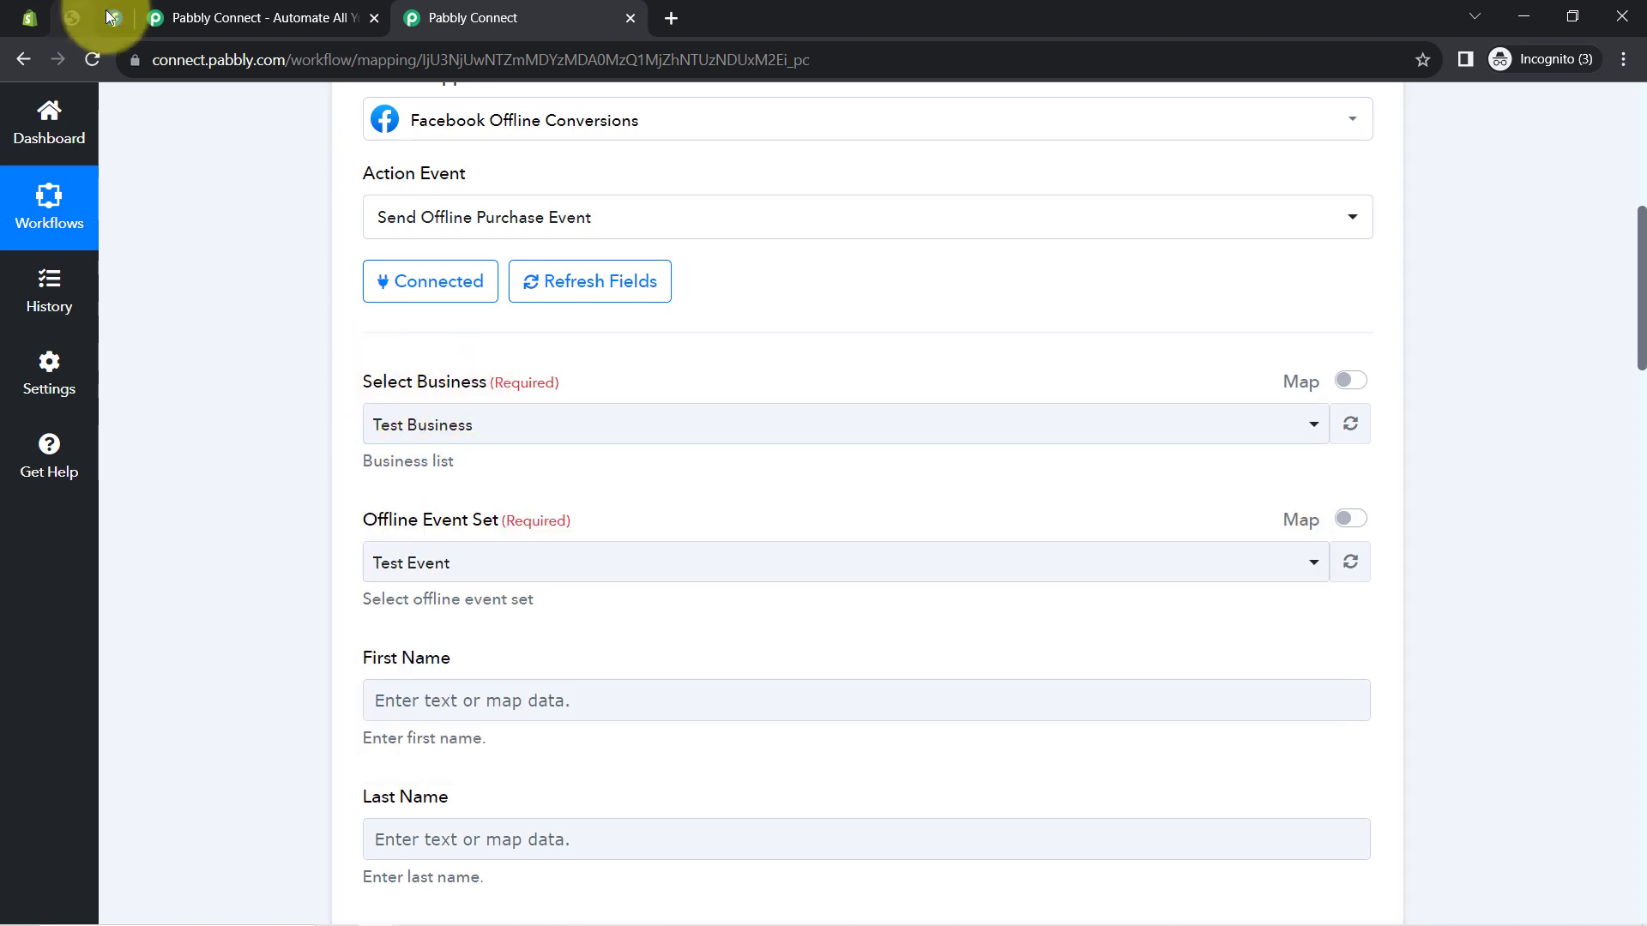
click(114, 17)
click(1599, 116)
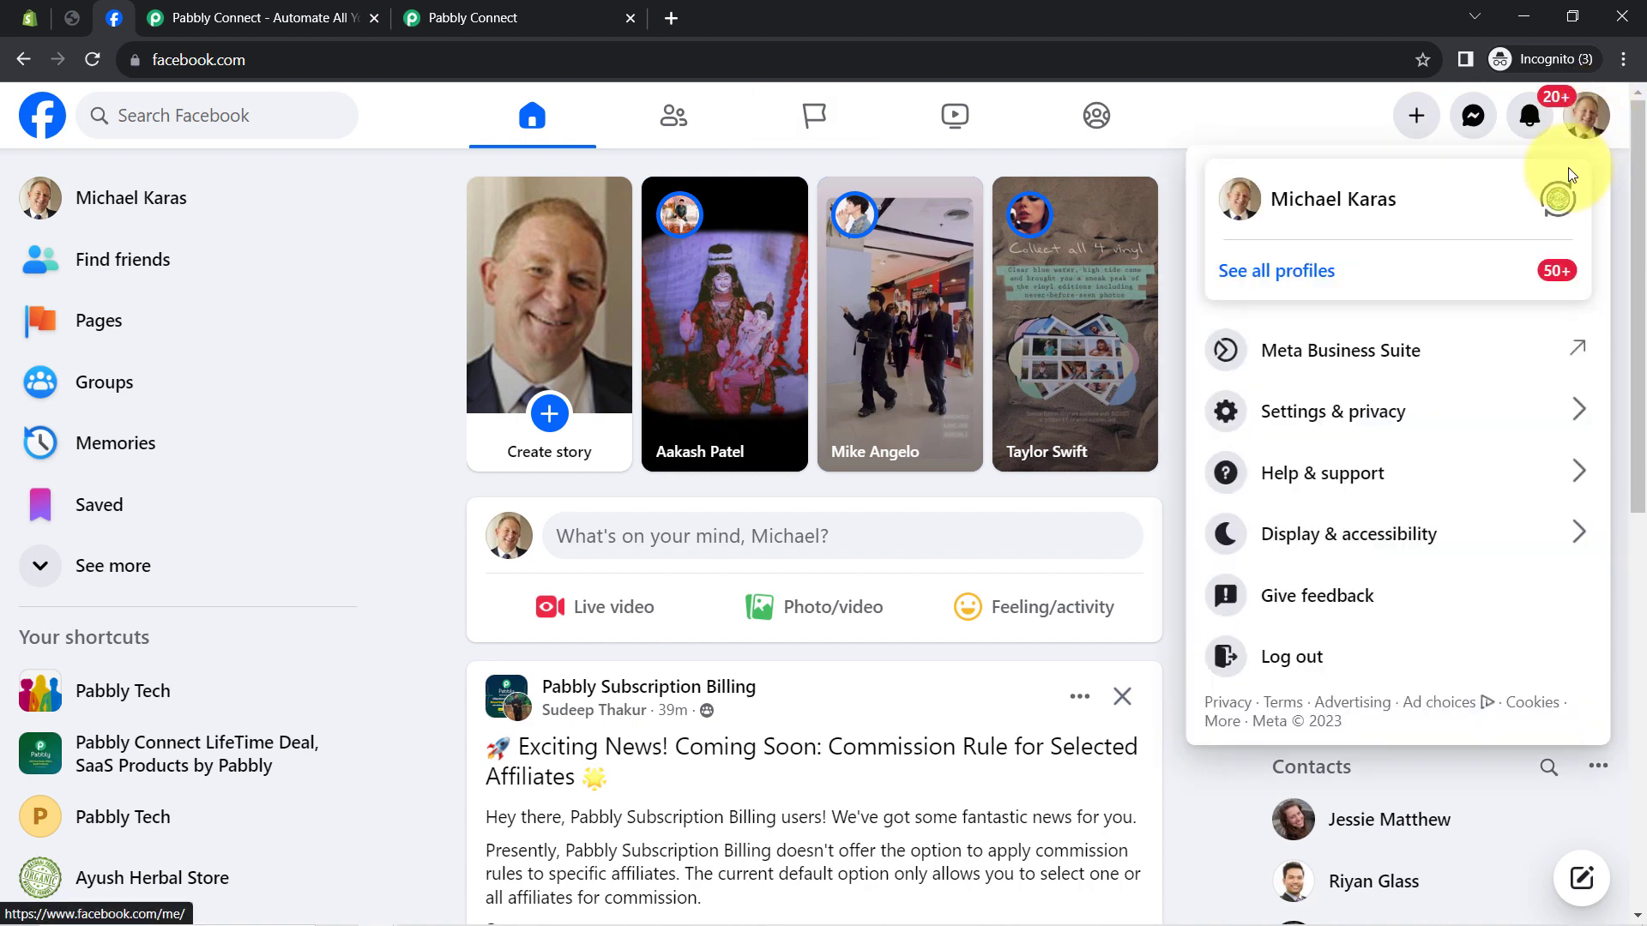
click(1359, 339)
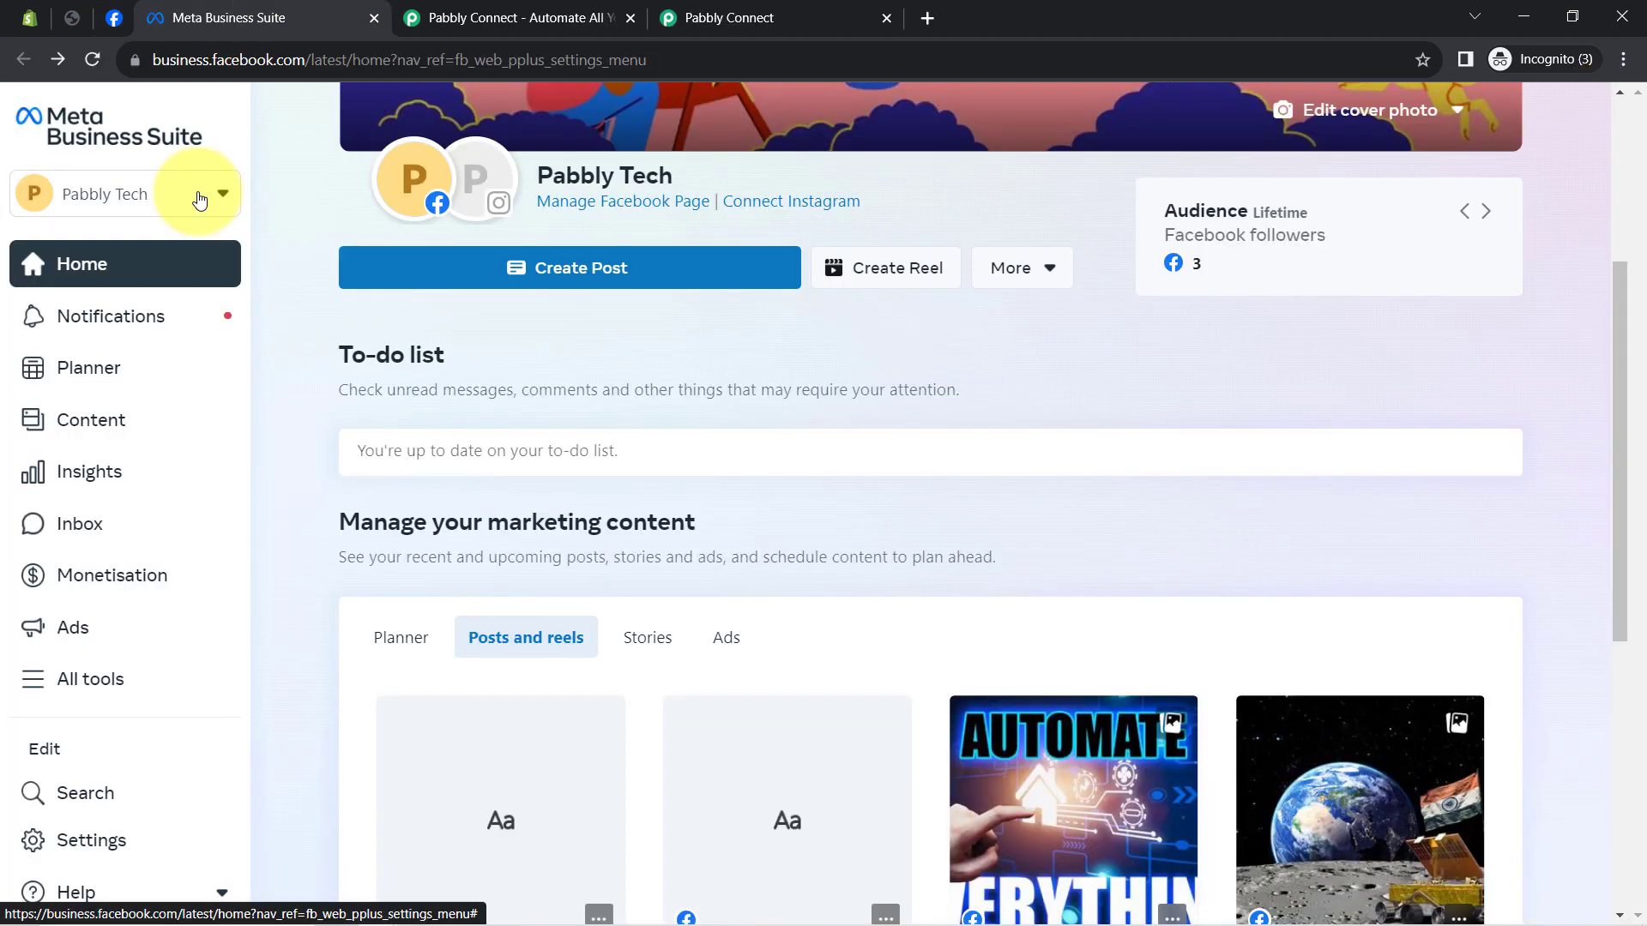
click(199, 196)
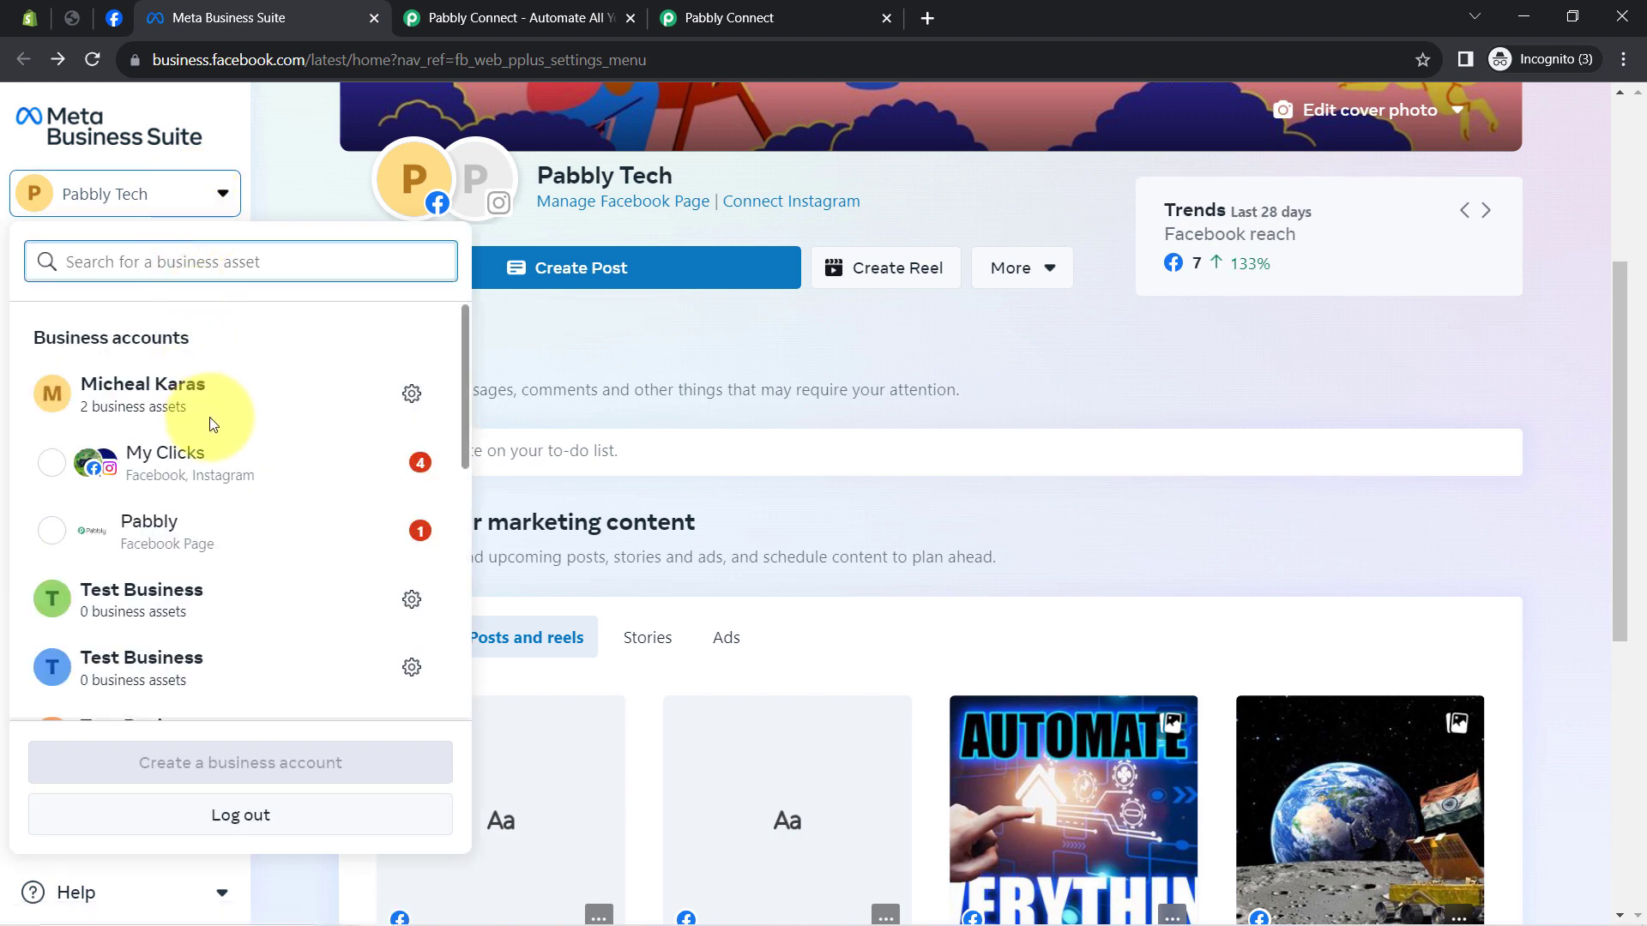
scroll(202, 523, down, 5)
scroll(201, 524, up, 5)
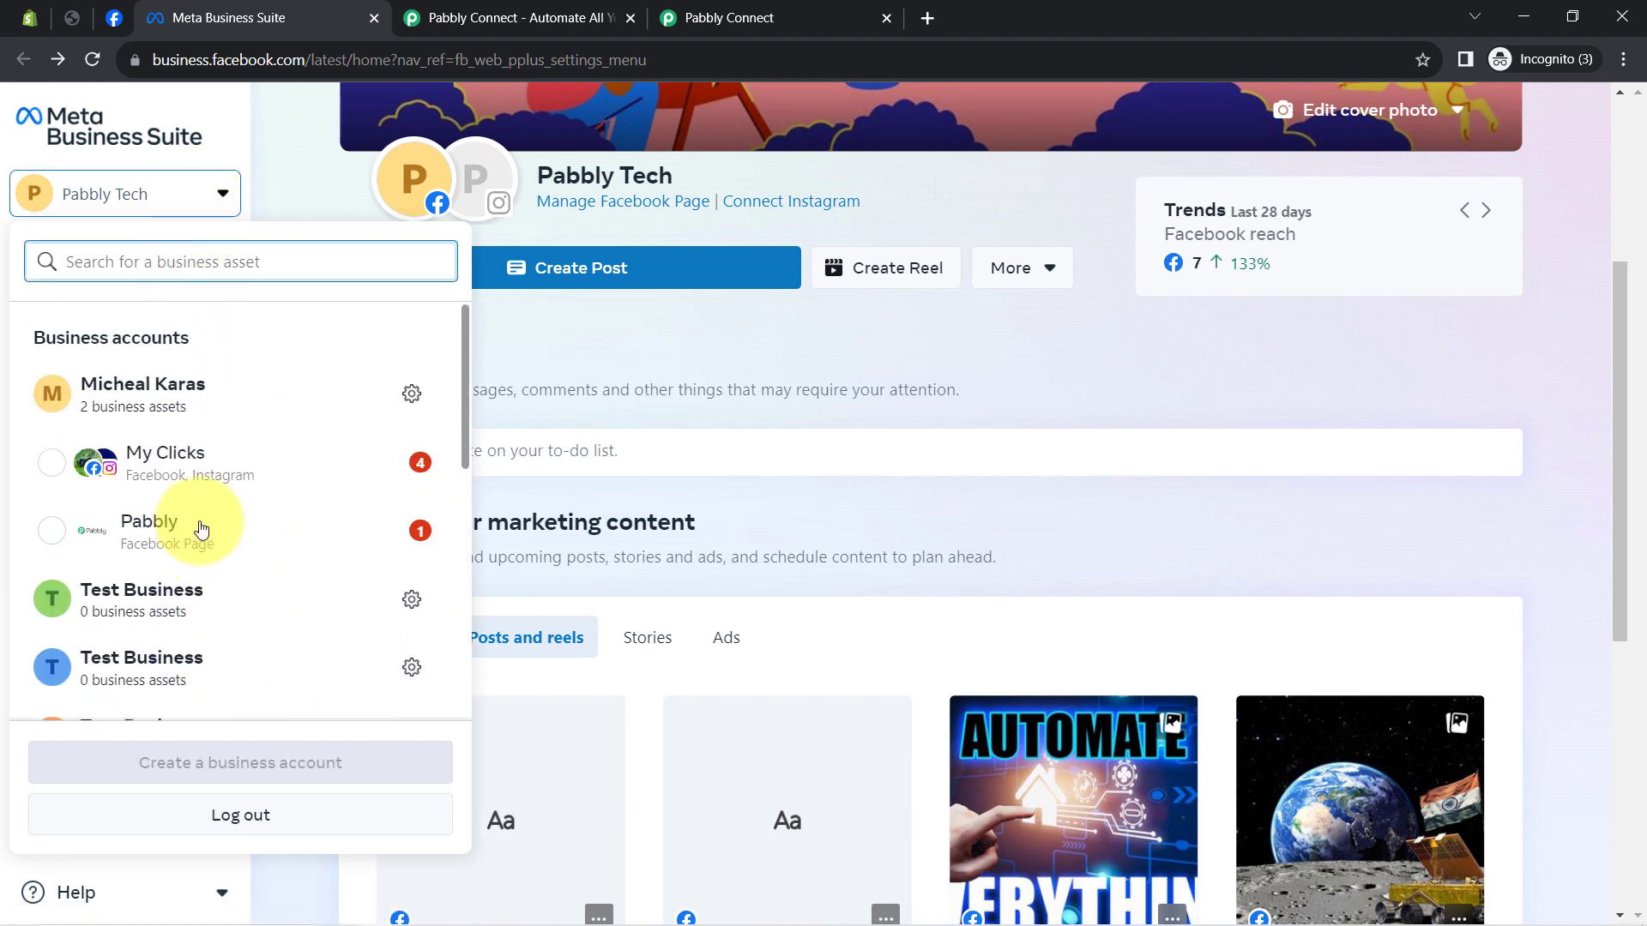
scroll(172, 489, down, 2)
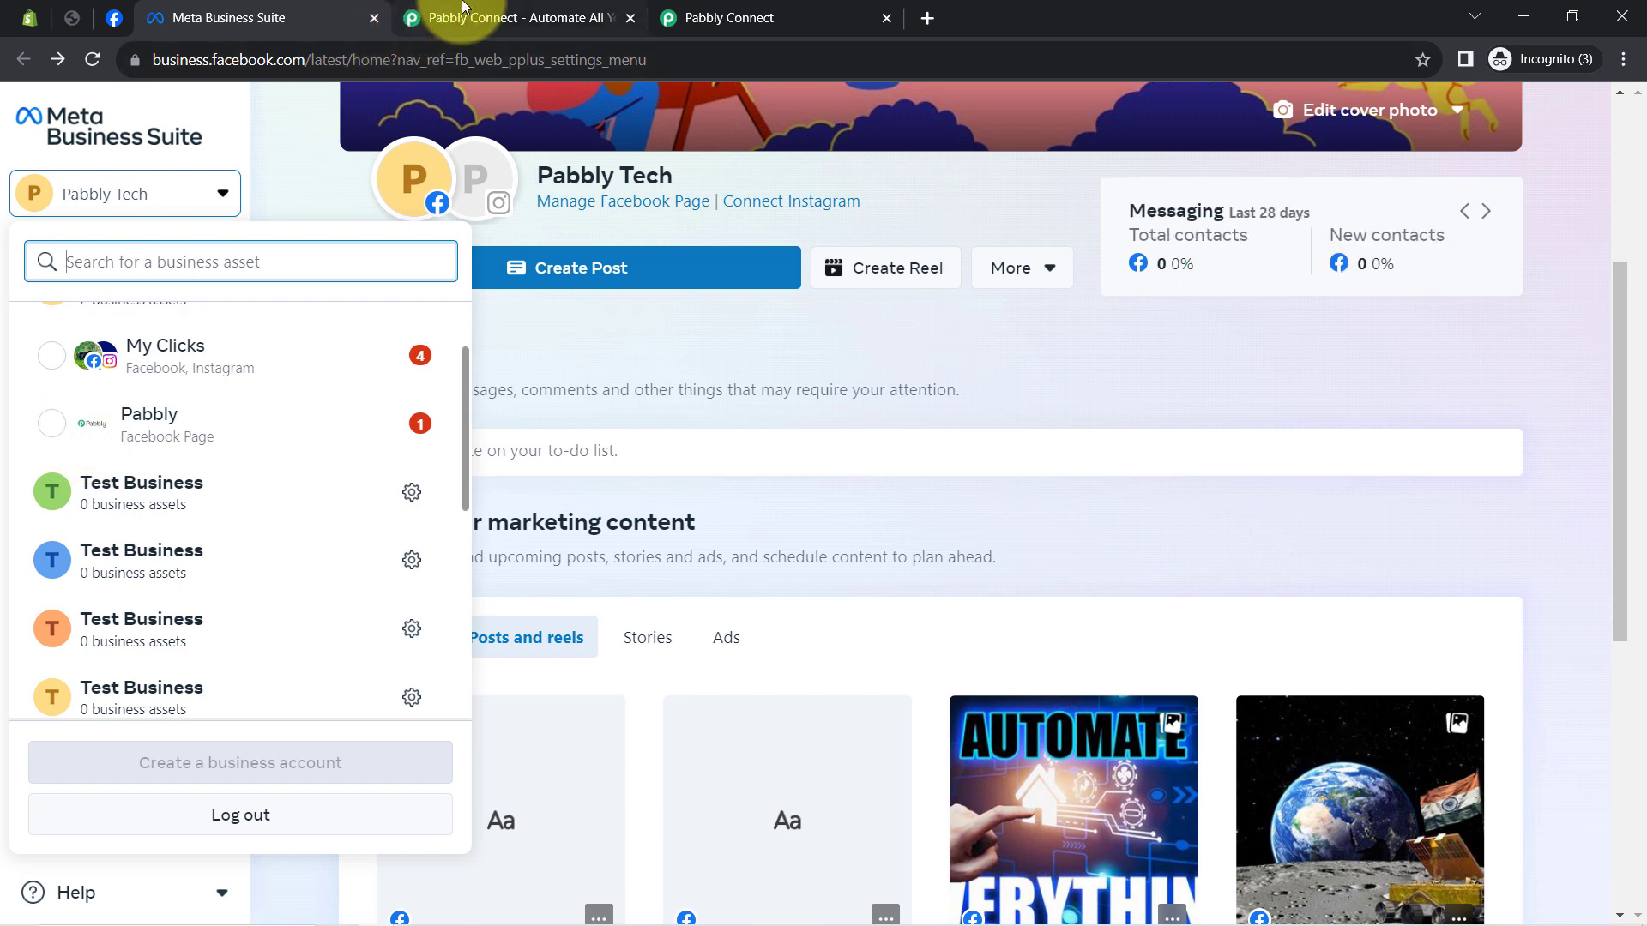
click(719, 9)
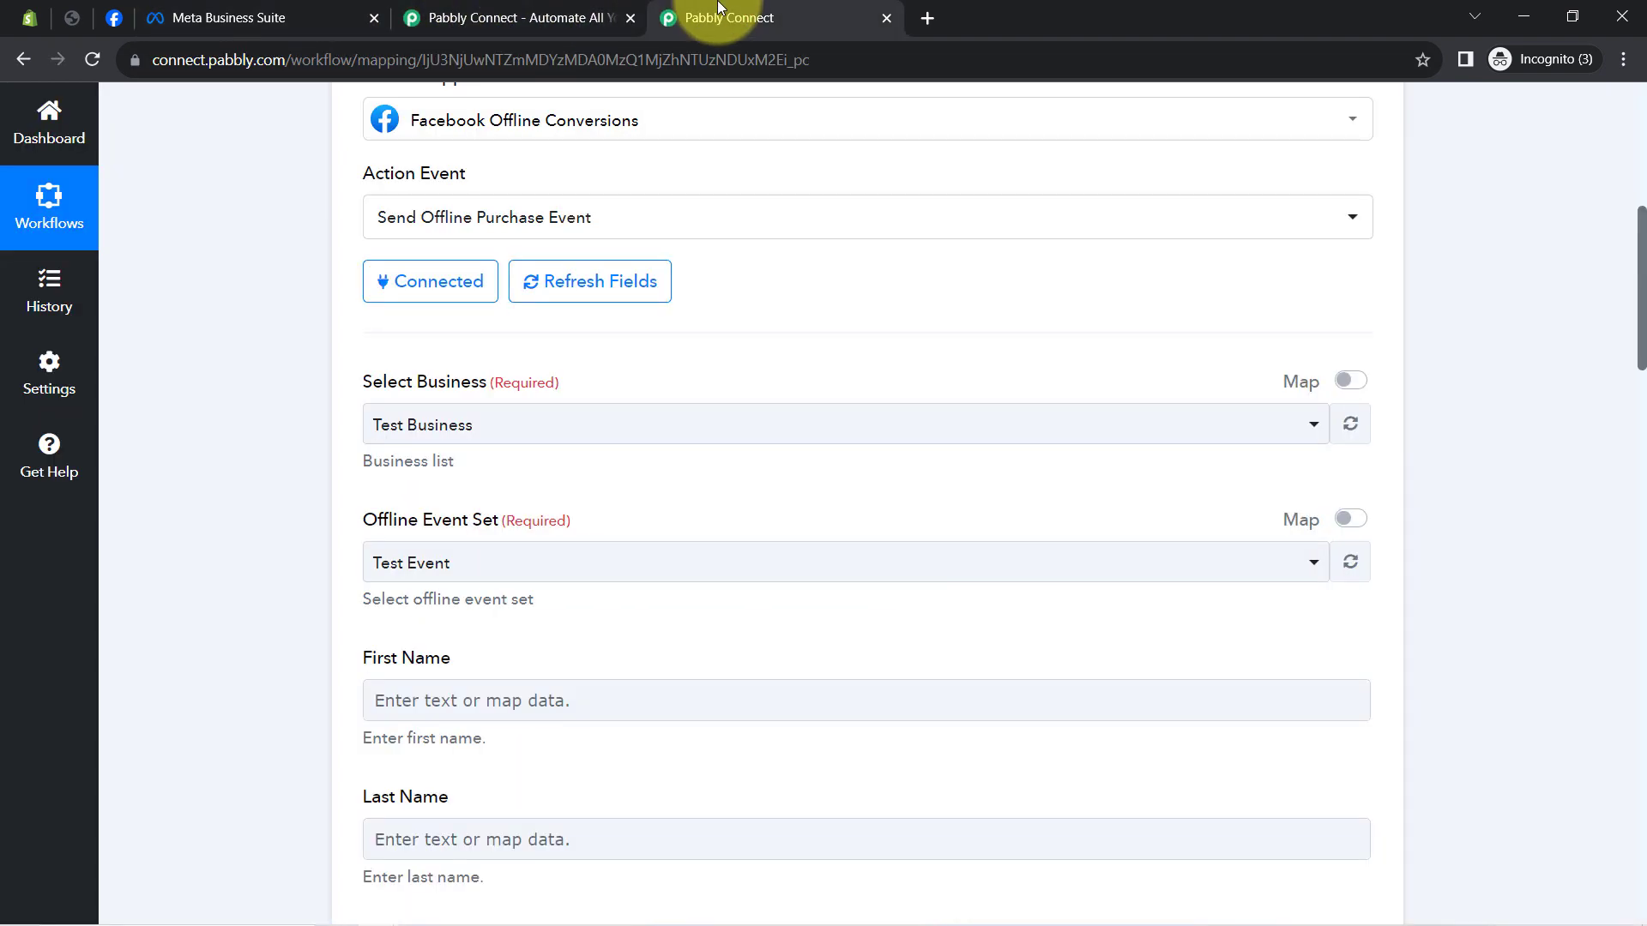
Select the owner's own business account instead of Test Business, then return to Meta Business Suite.
click(398, 425)
scroll(414, 615, down, 1)
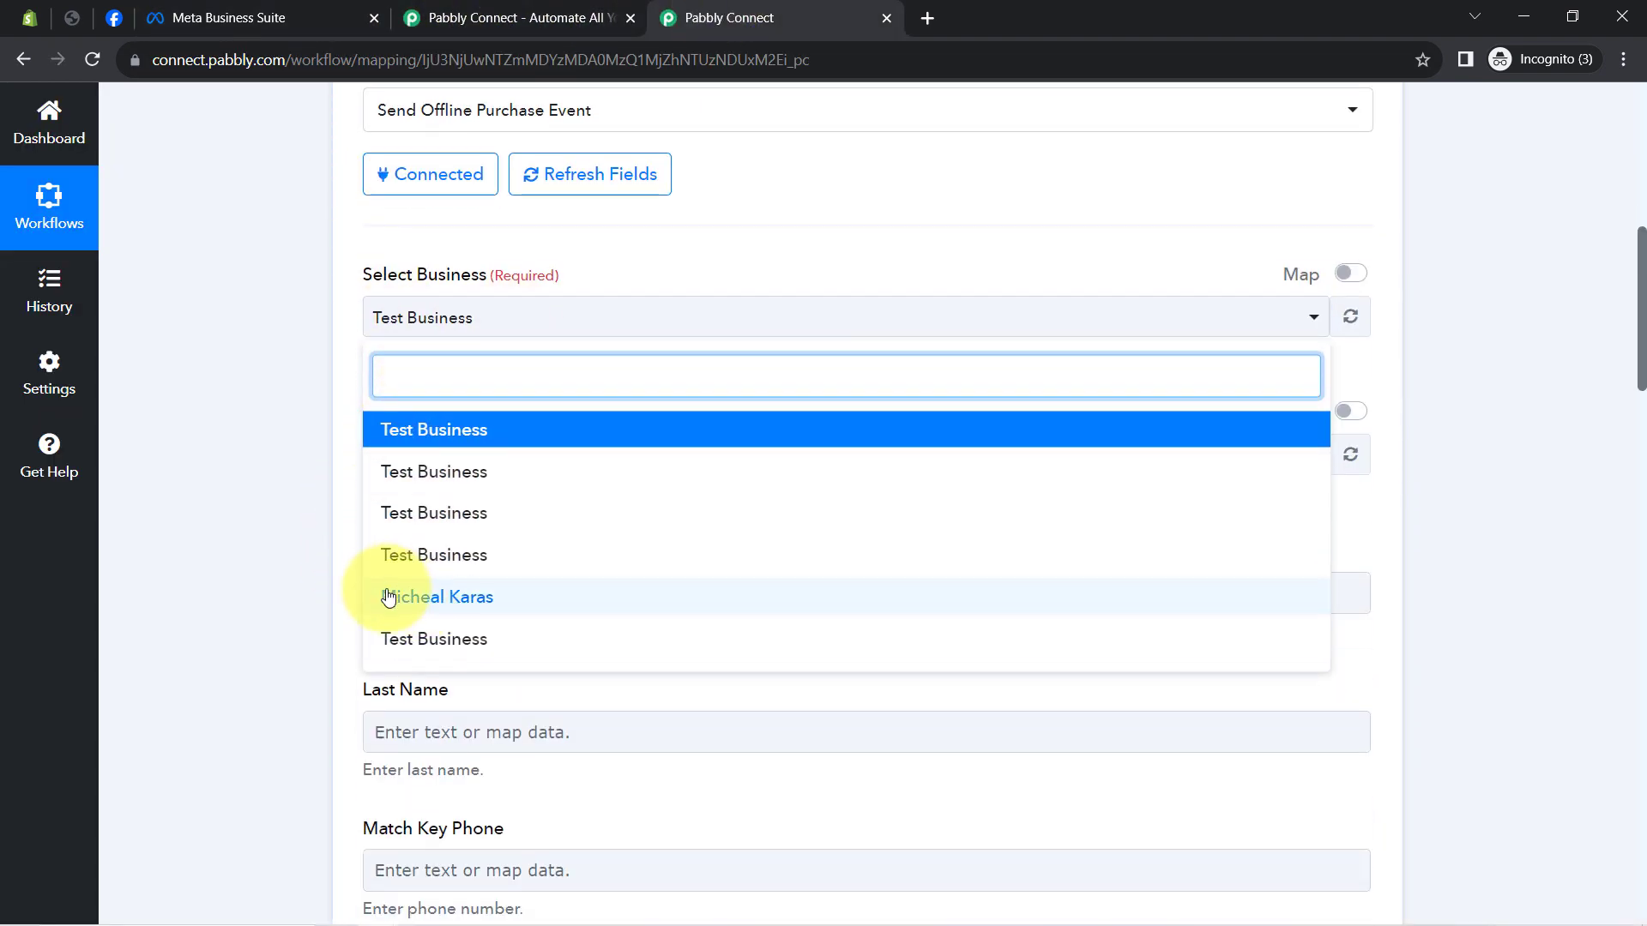
click(437, 600)
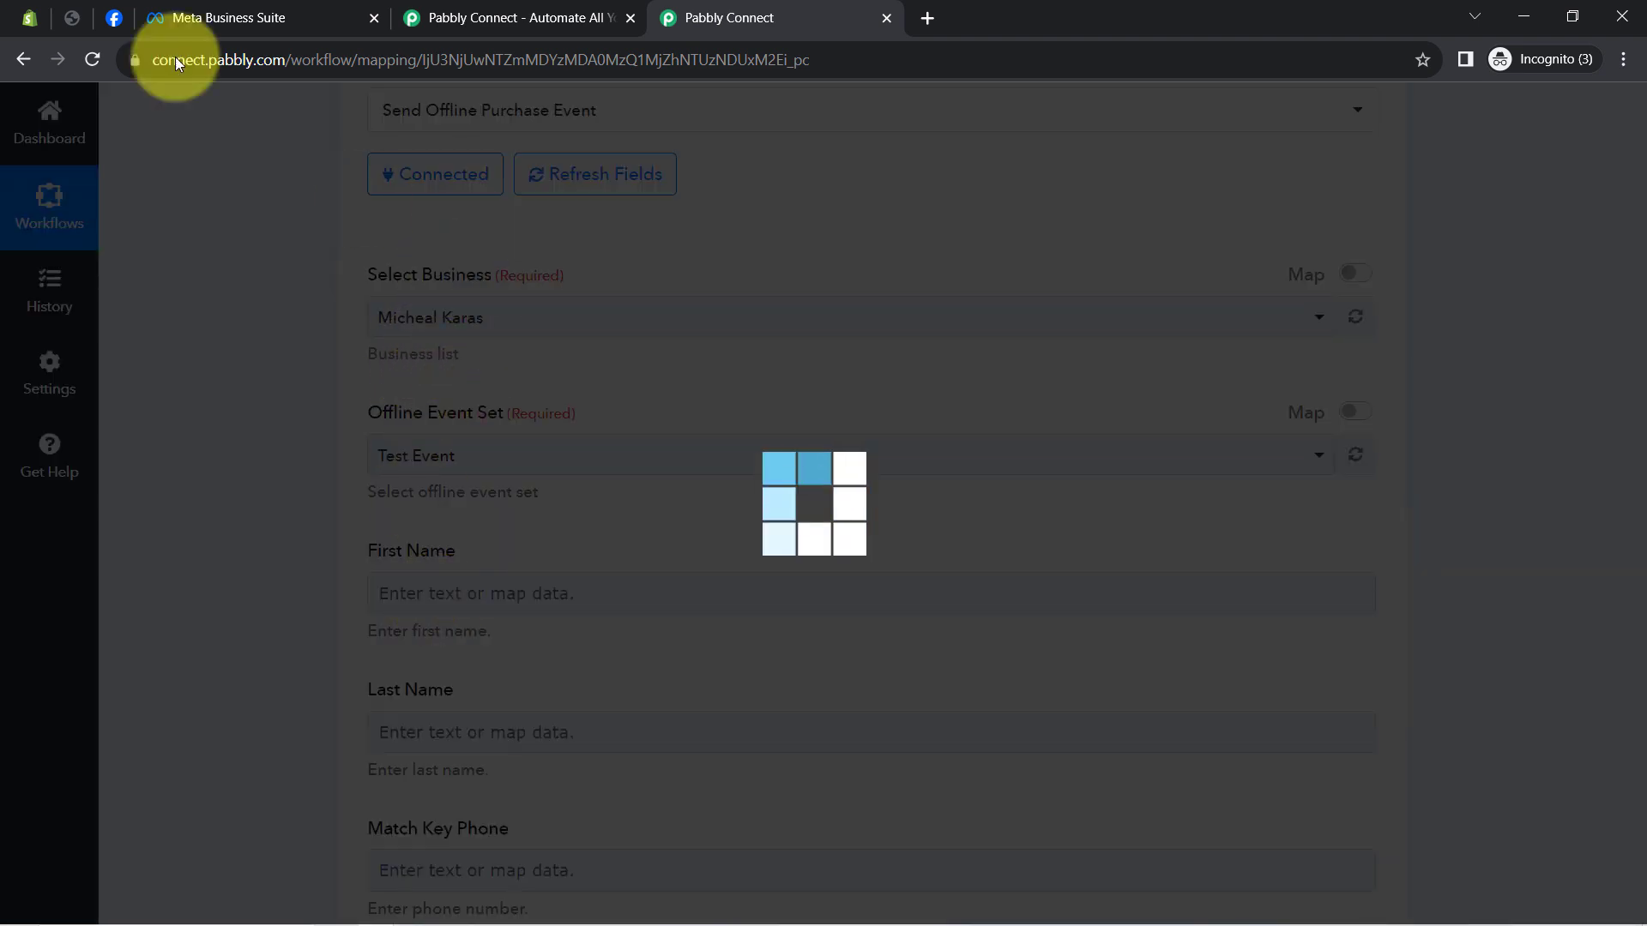
click(219, 17)
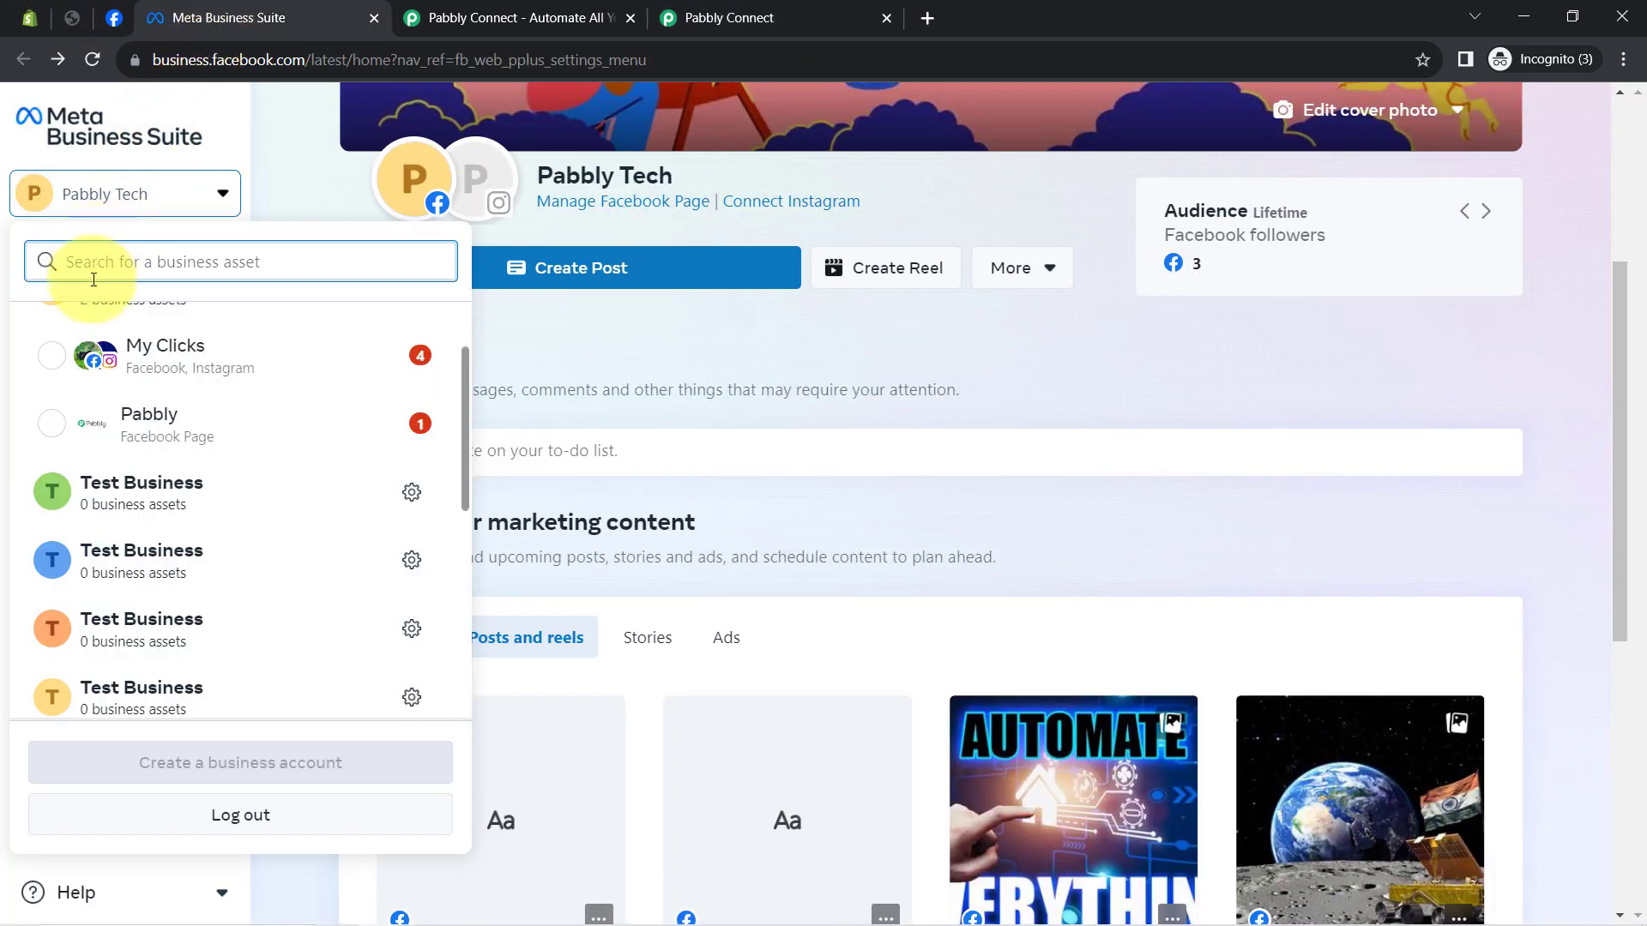
In the owner's Business Settings, open Data sources > Offline event sets and view Test Event for Video.
scroll(108, 335, up, 2)
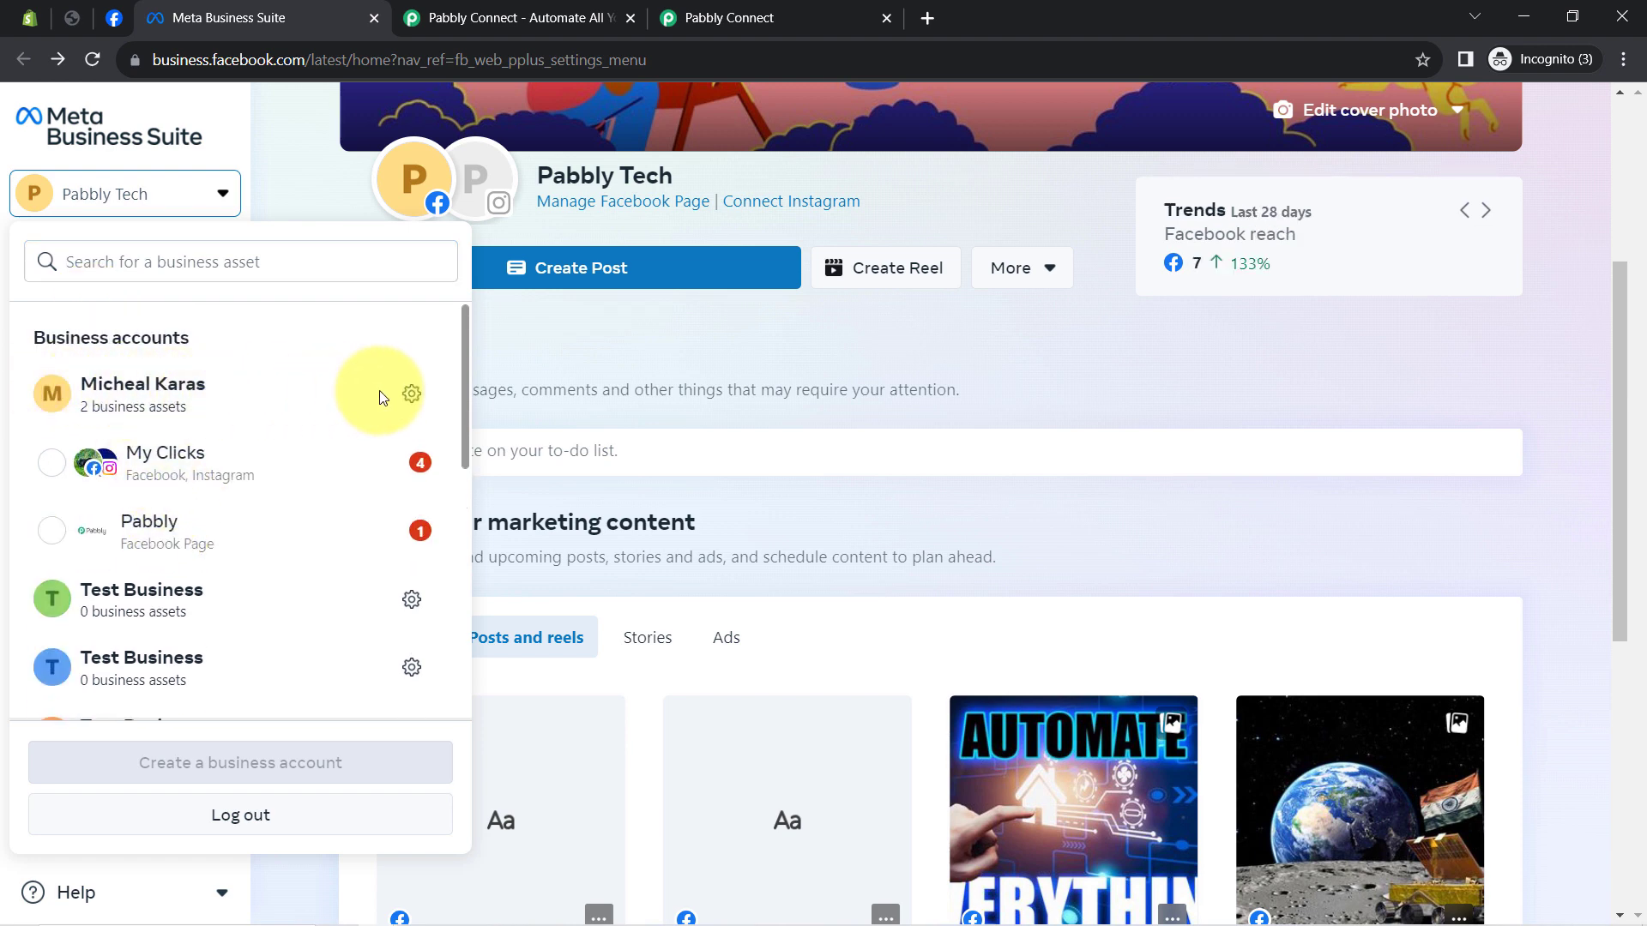
click(411, 394)
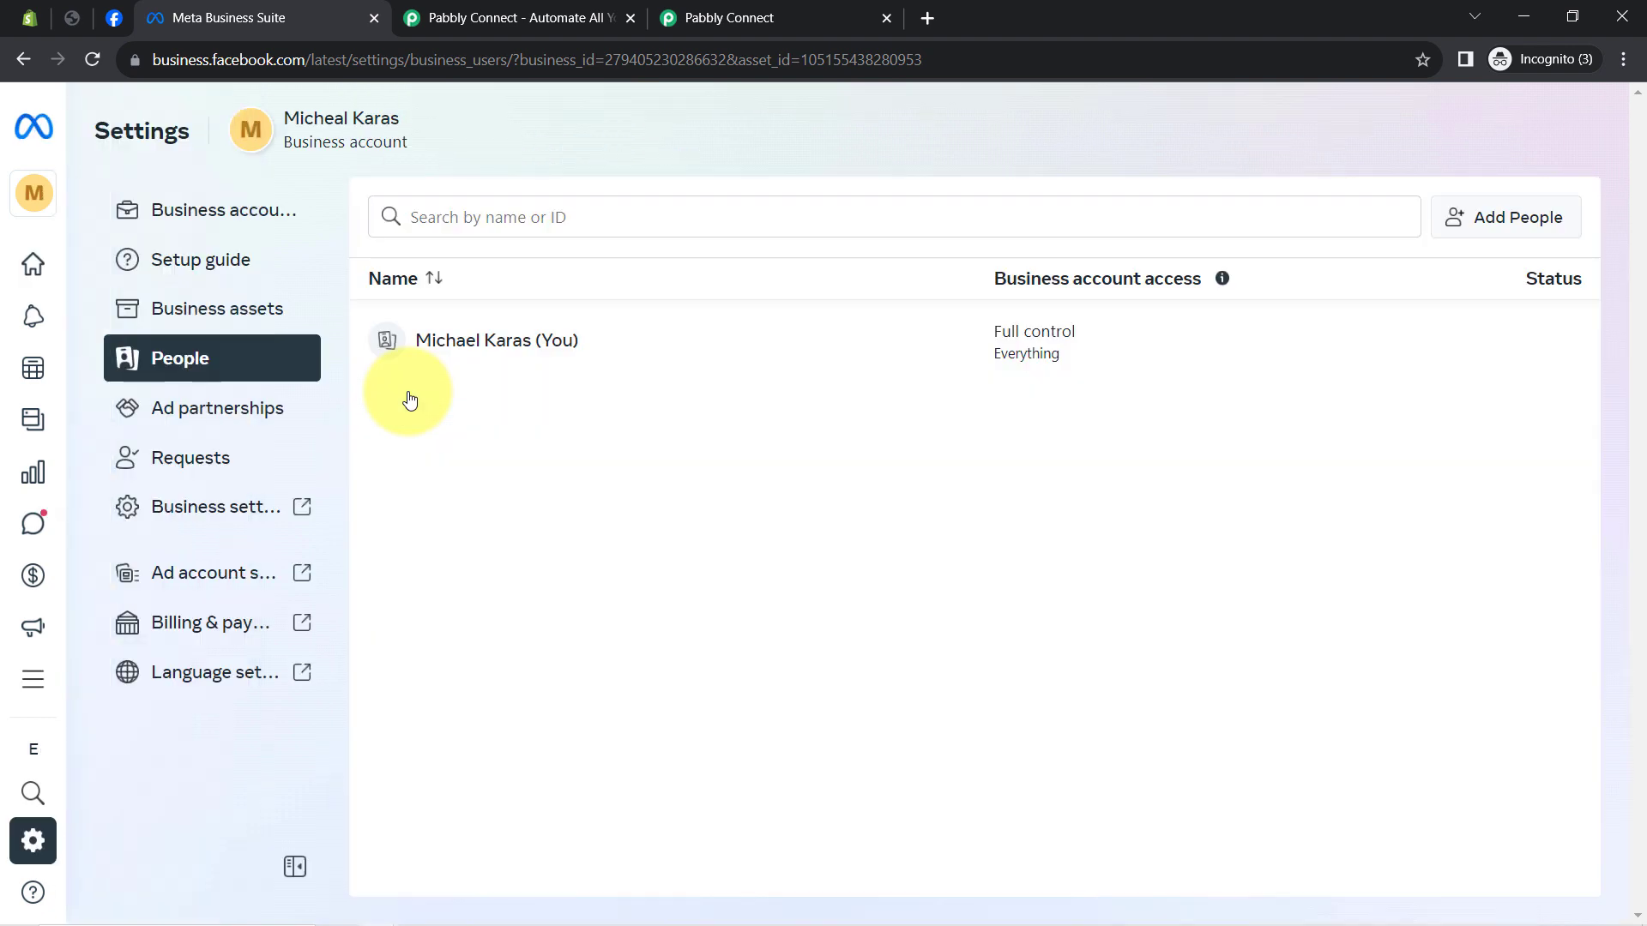
click(241, 509)
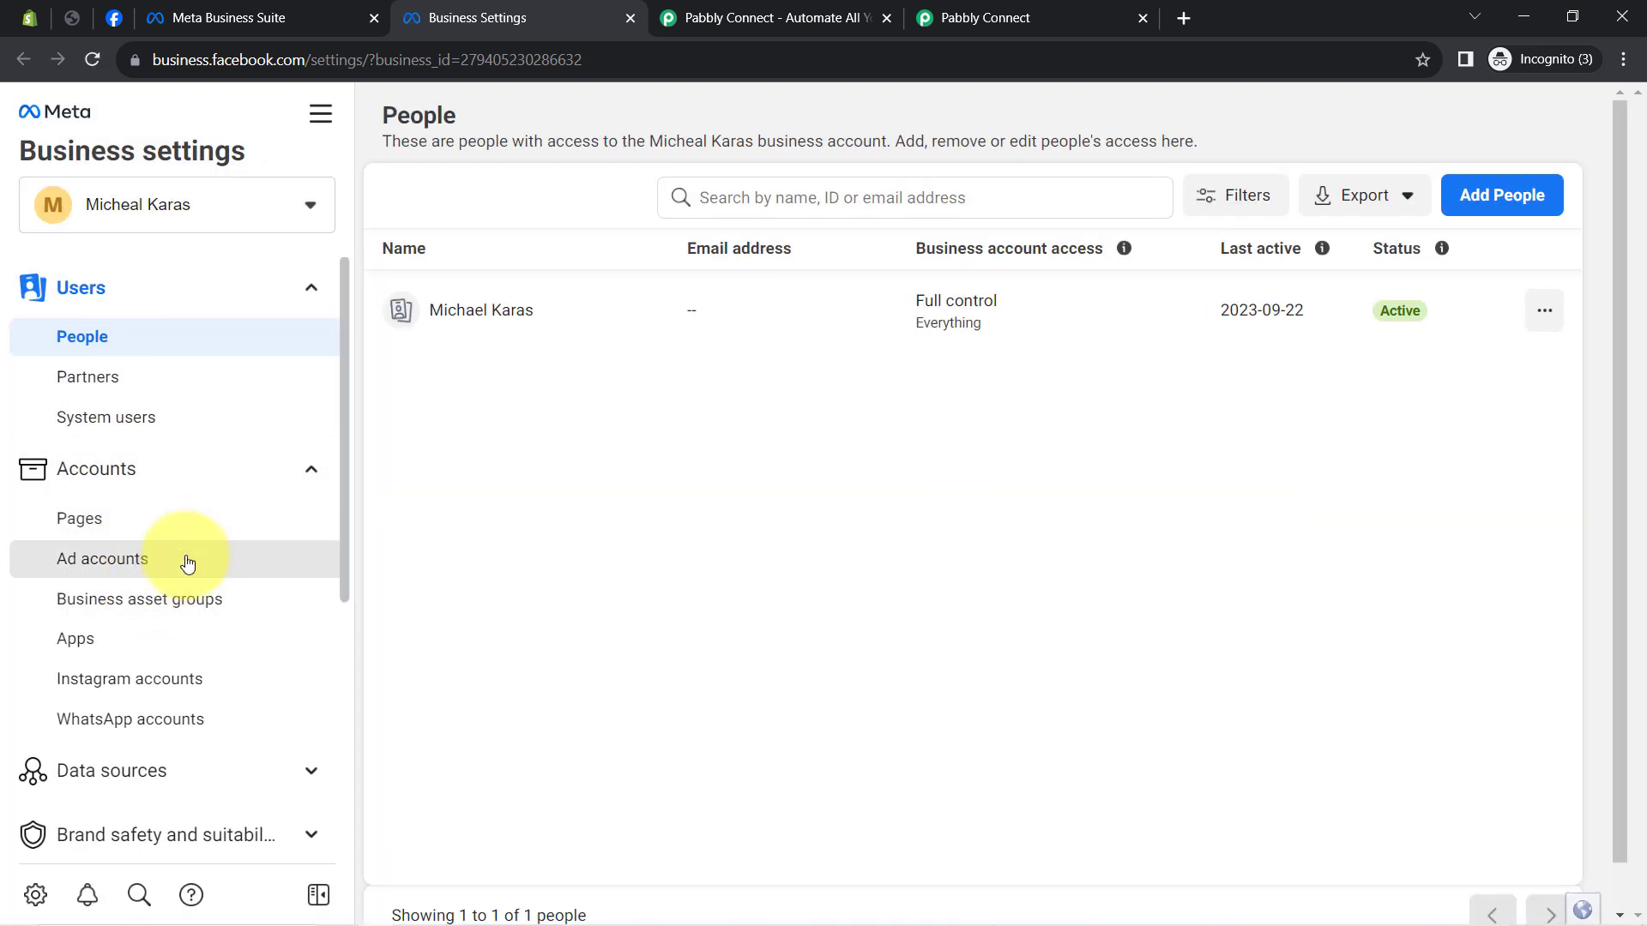
scroll(164, 559, down, 3)
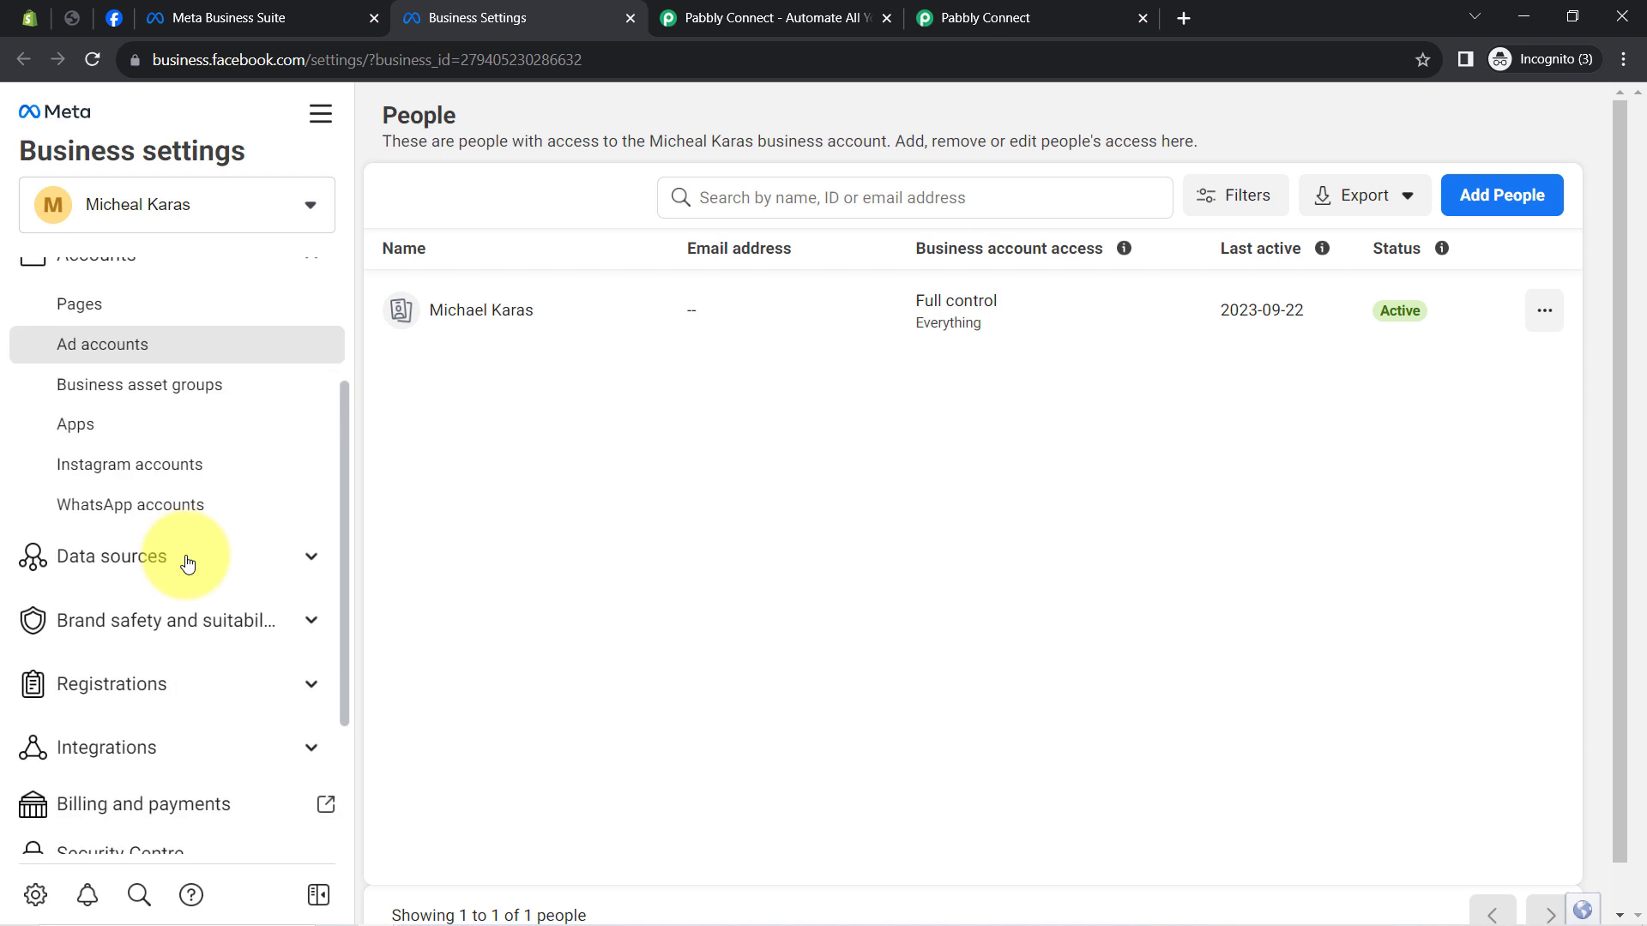
click(309, 558)
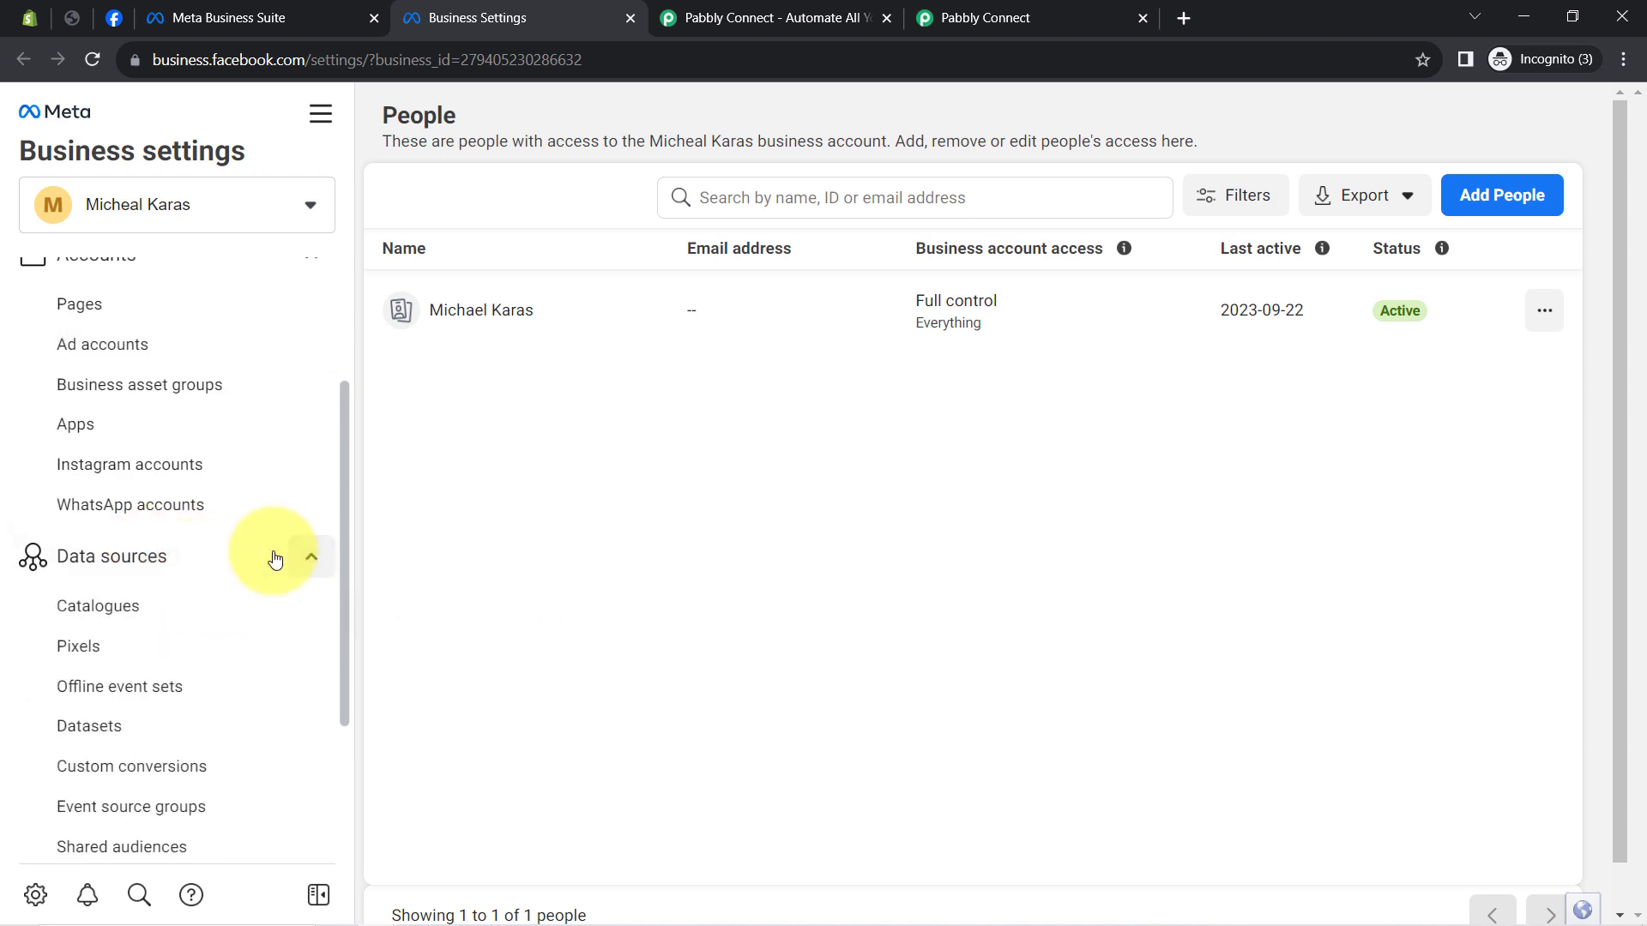
click(94, 696)
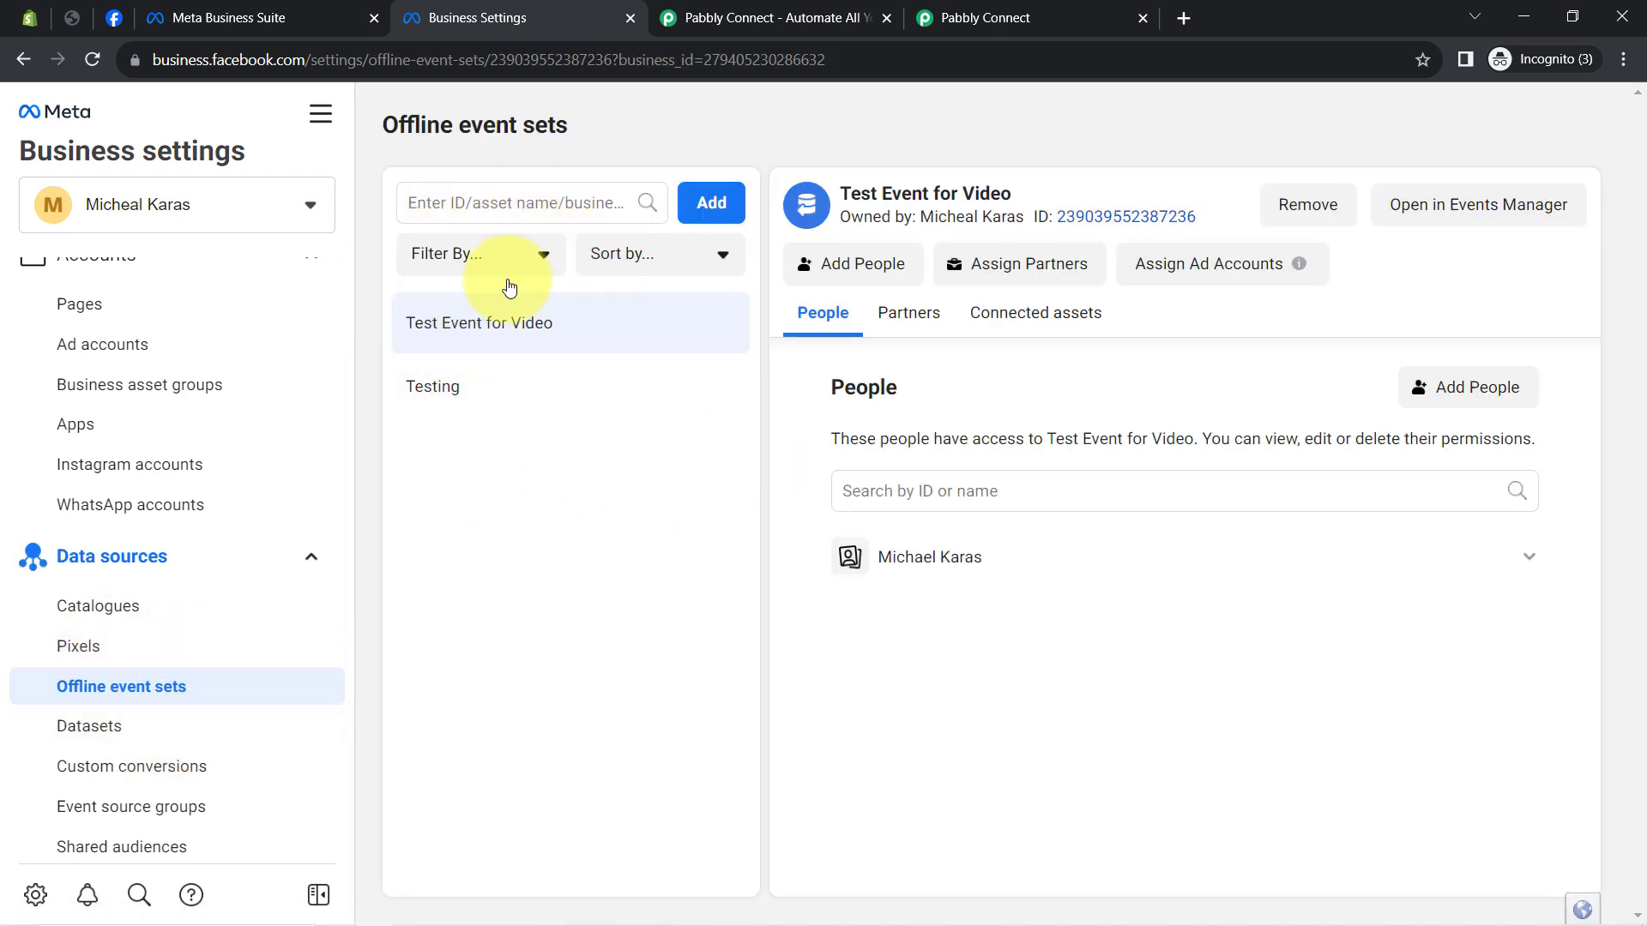
click(570, 324)
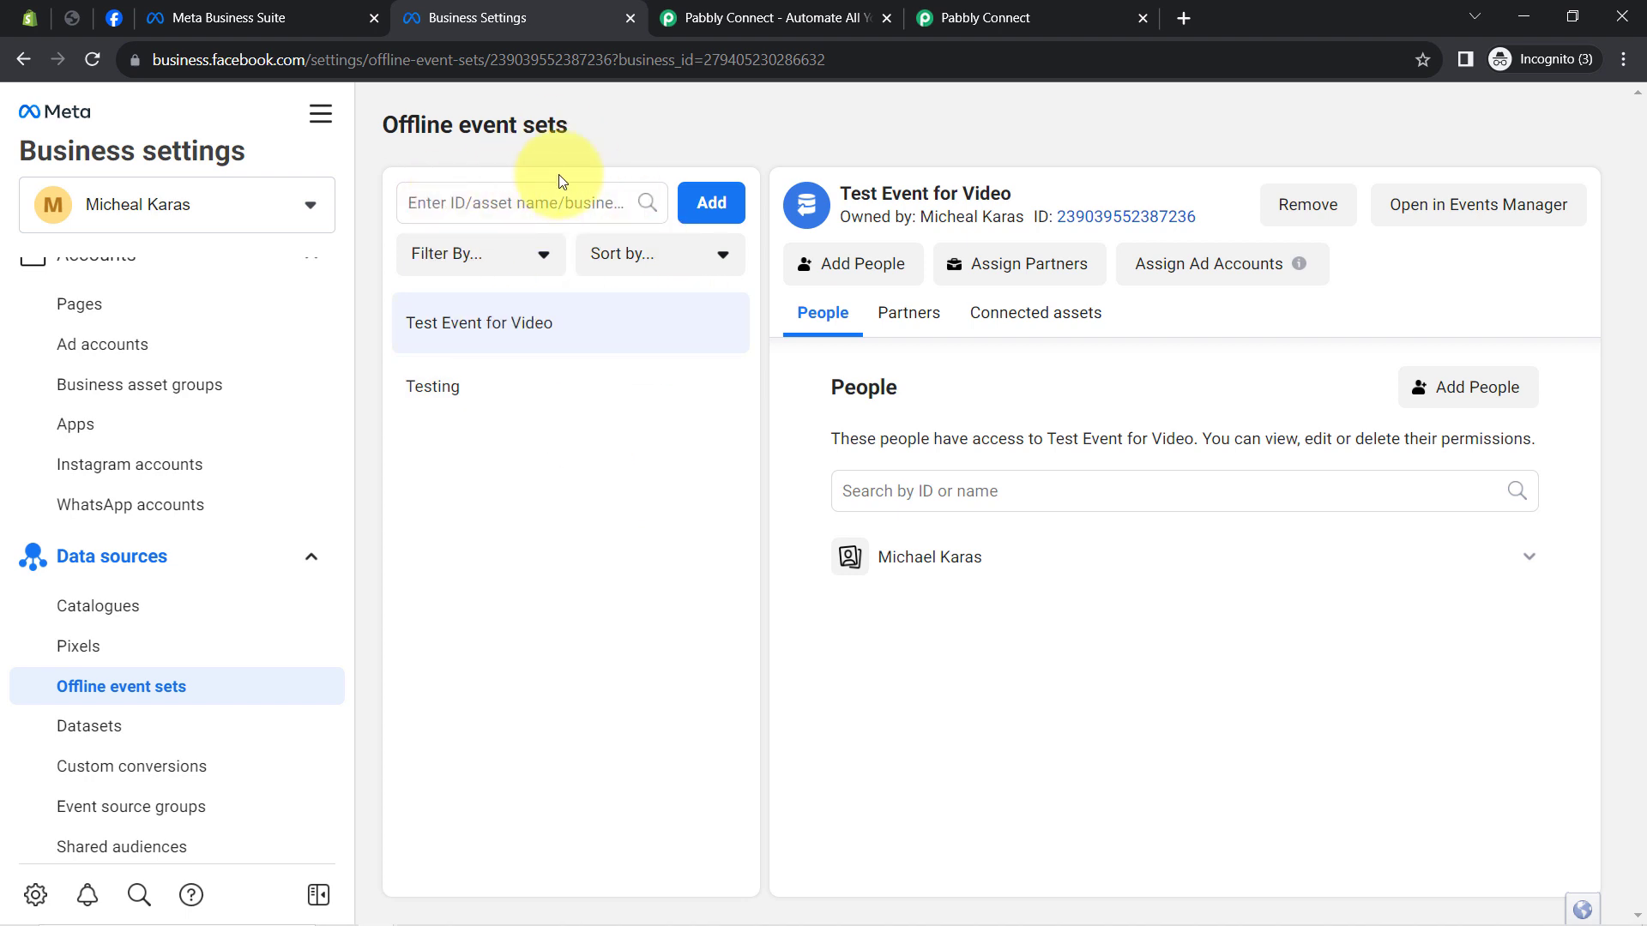
click(949, 20)
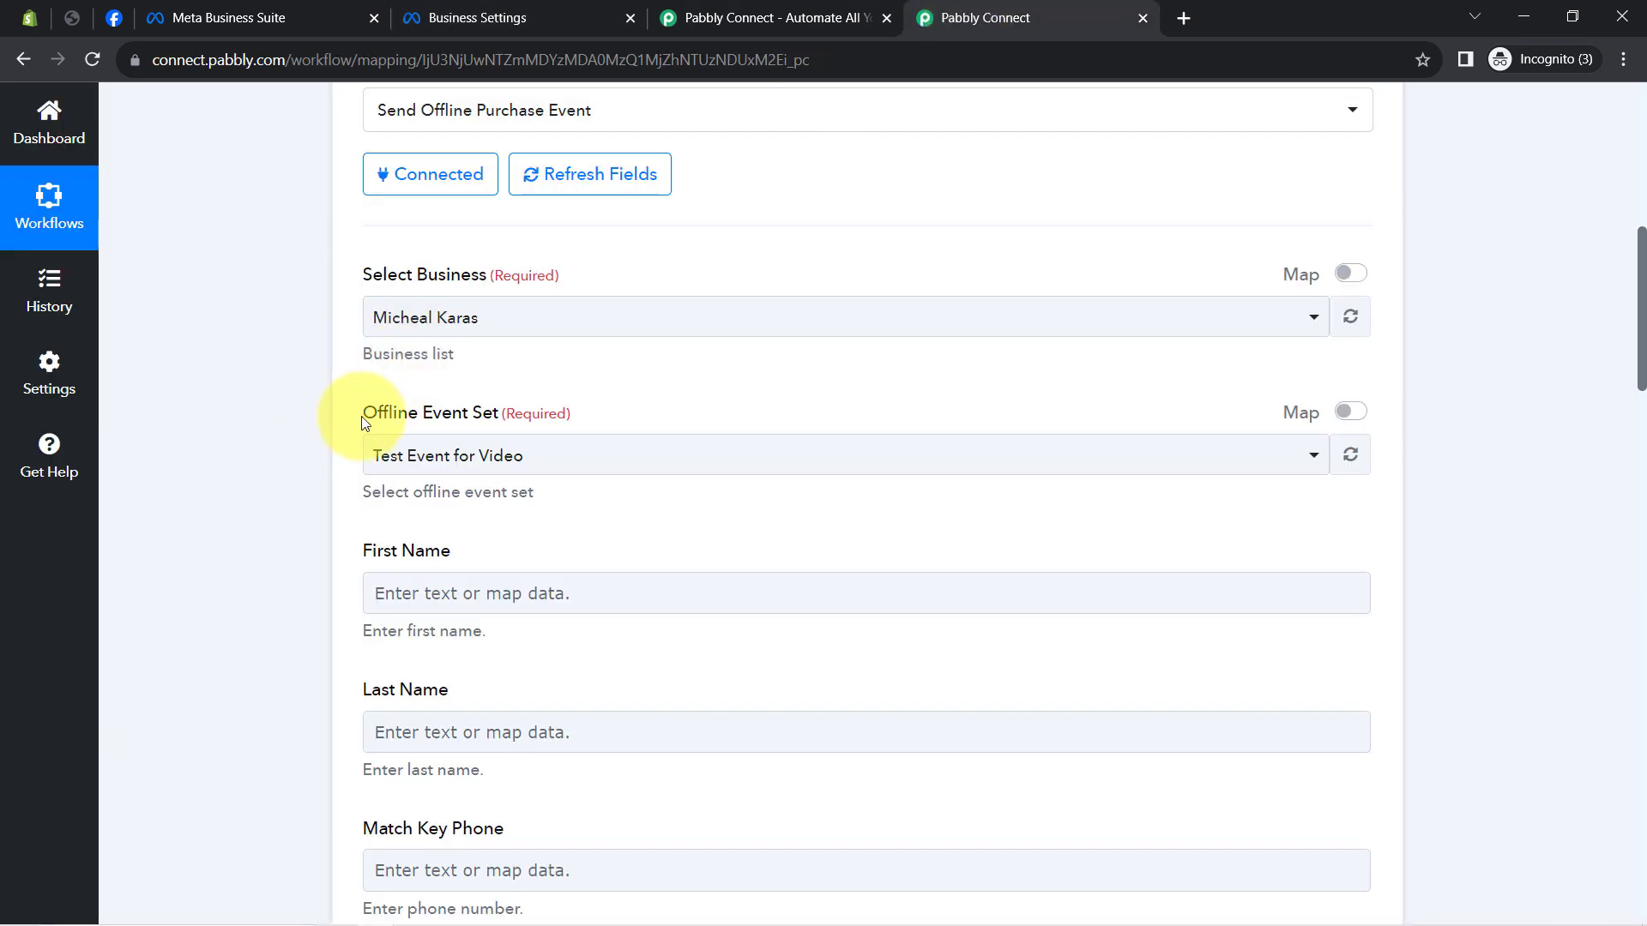
Check the Offline Event Set dropdown choices, keeping Test Event for Video, then go to Meta Business Suite.
drag(362, 422, 458, 423)
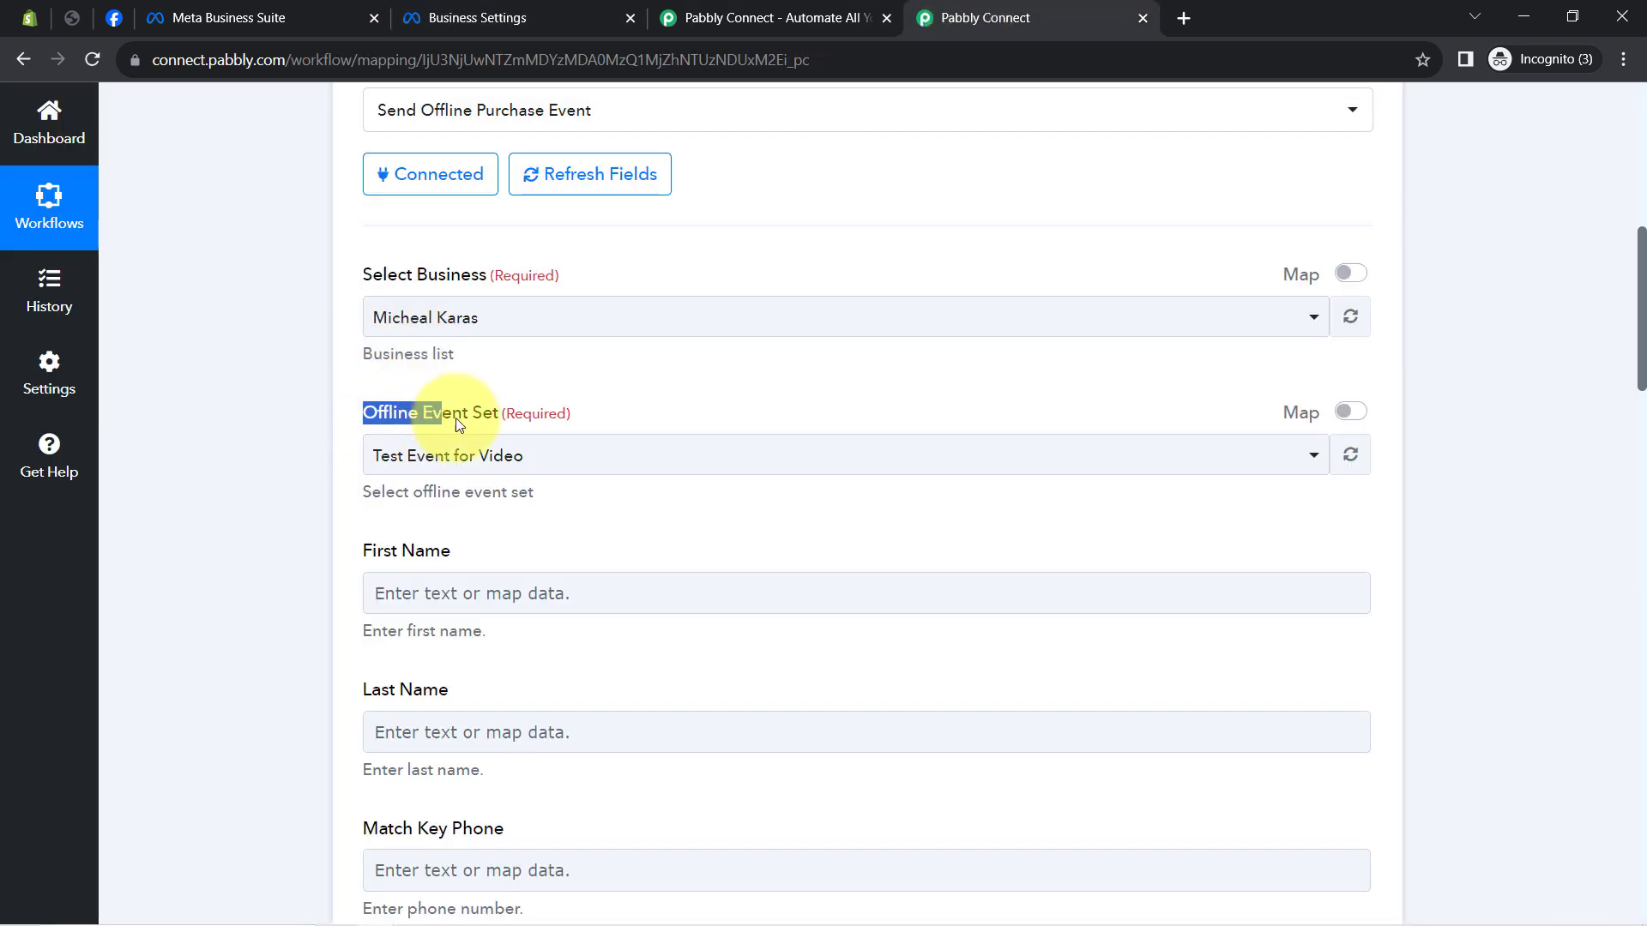
click(412, 458)
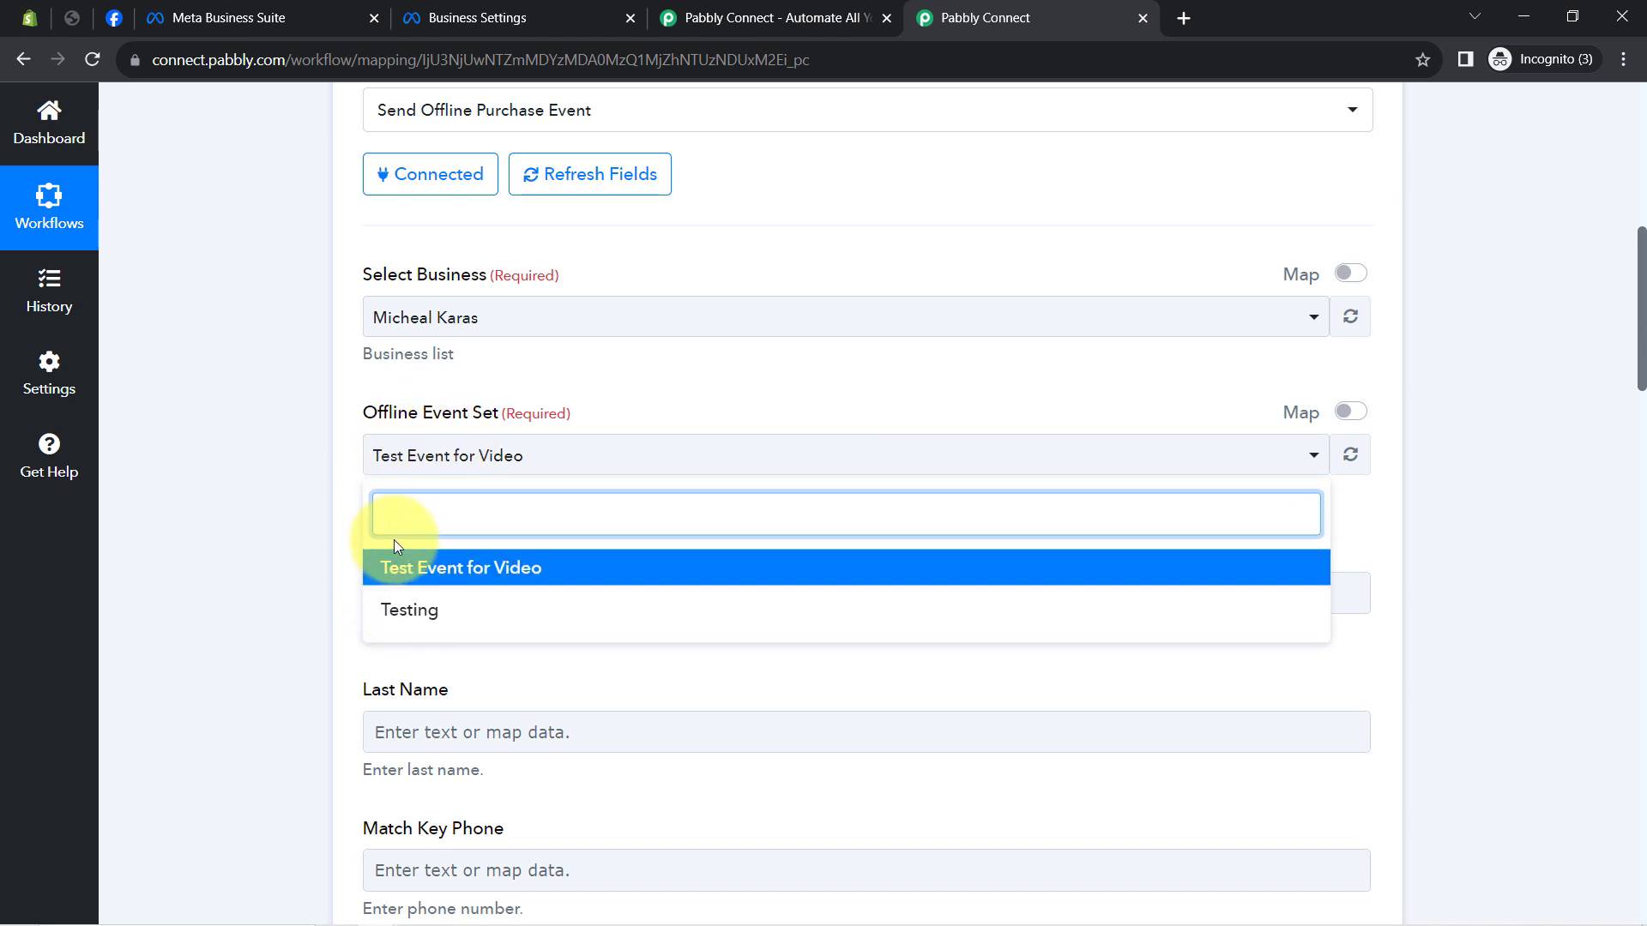
click(279, 10)
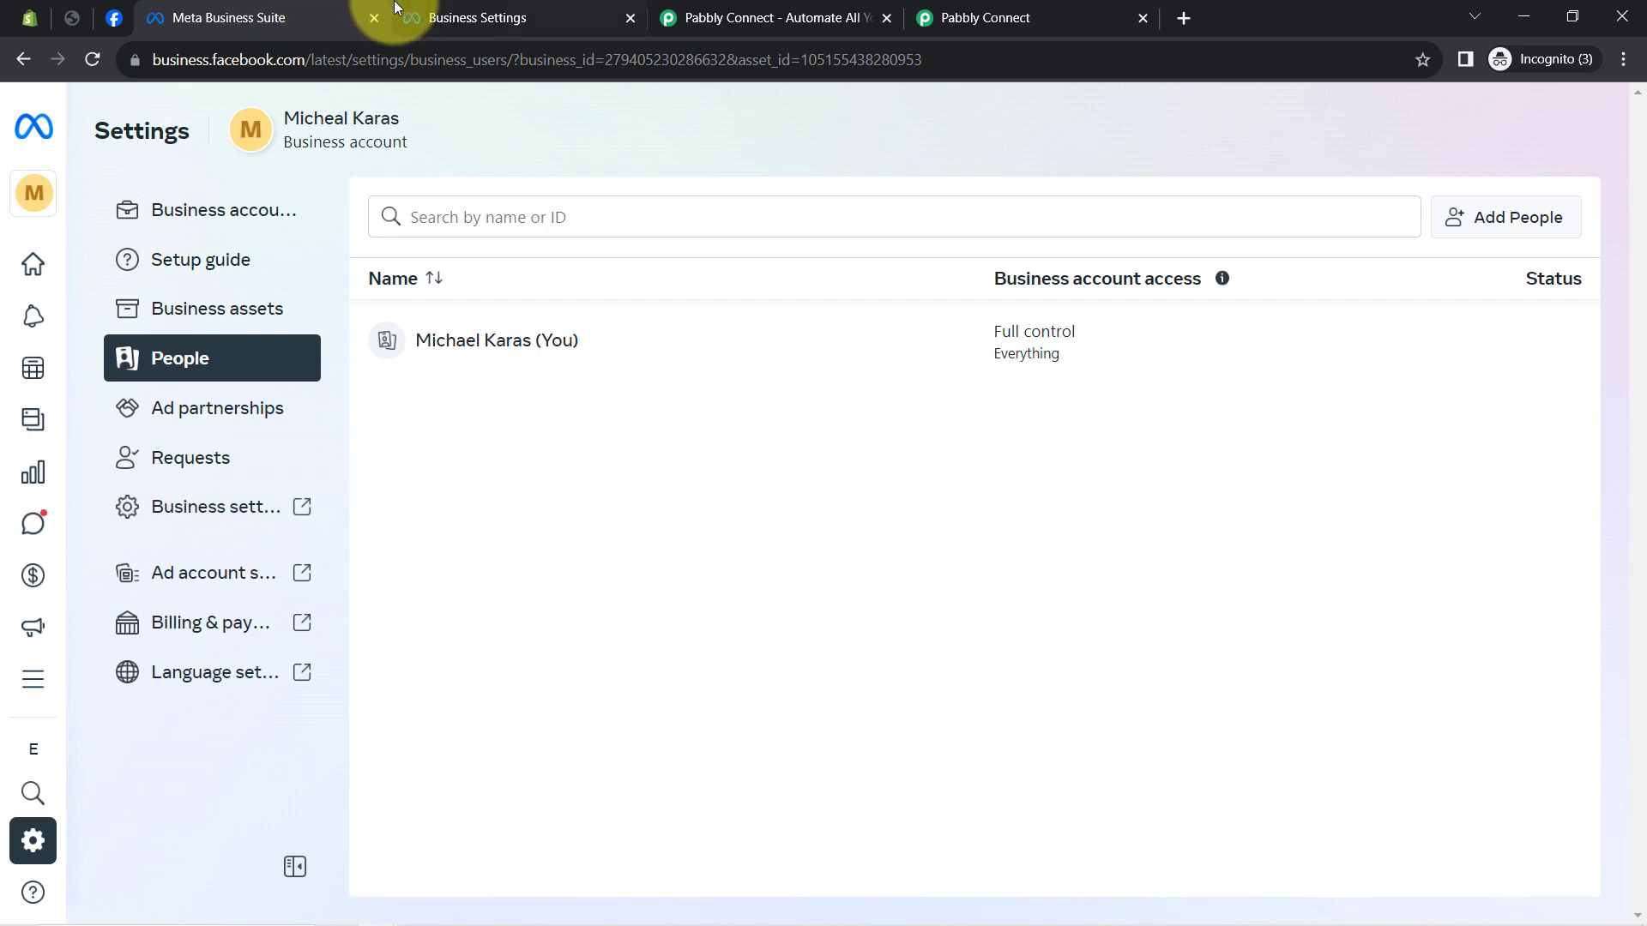
Compare the Test Event for Video and Testing event sets in Business Settings, then return to Pabbly.
click(420, 17)
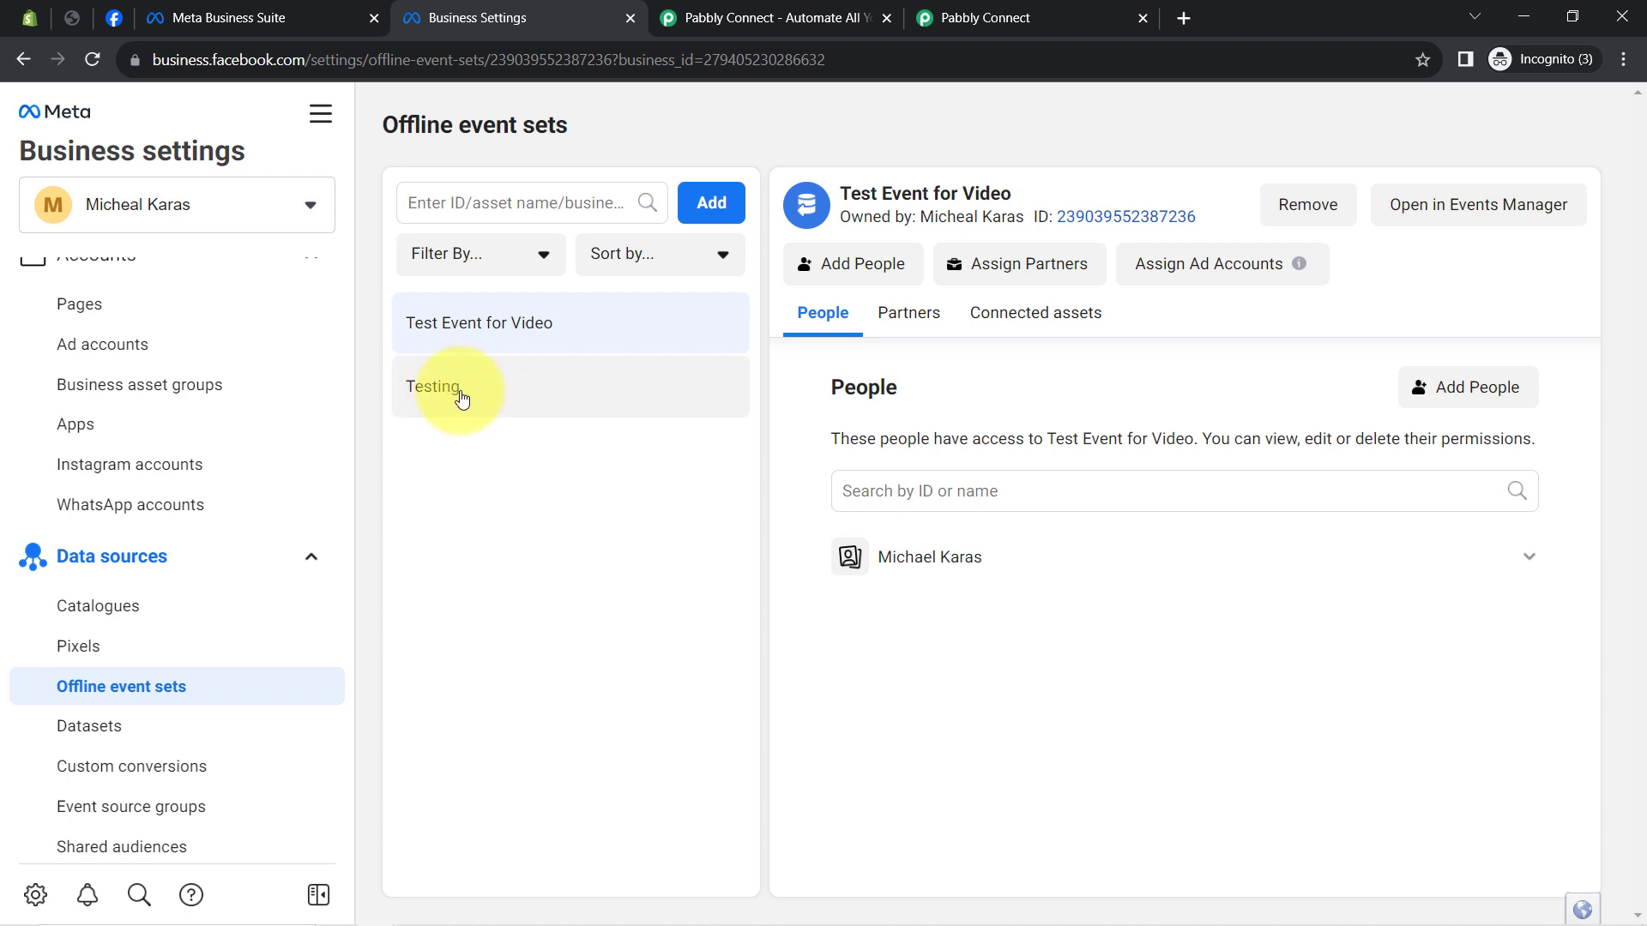
click(995, 14)
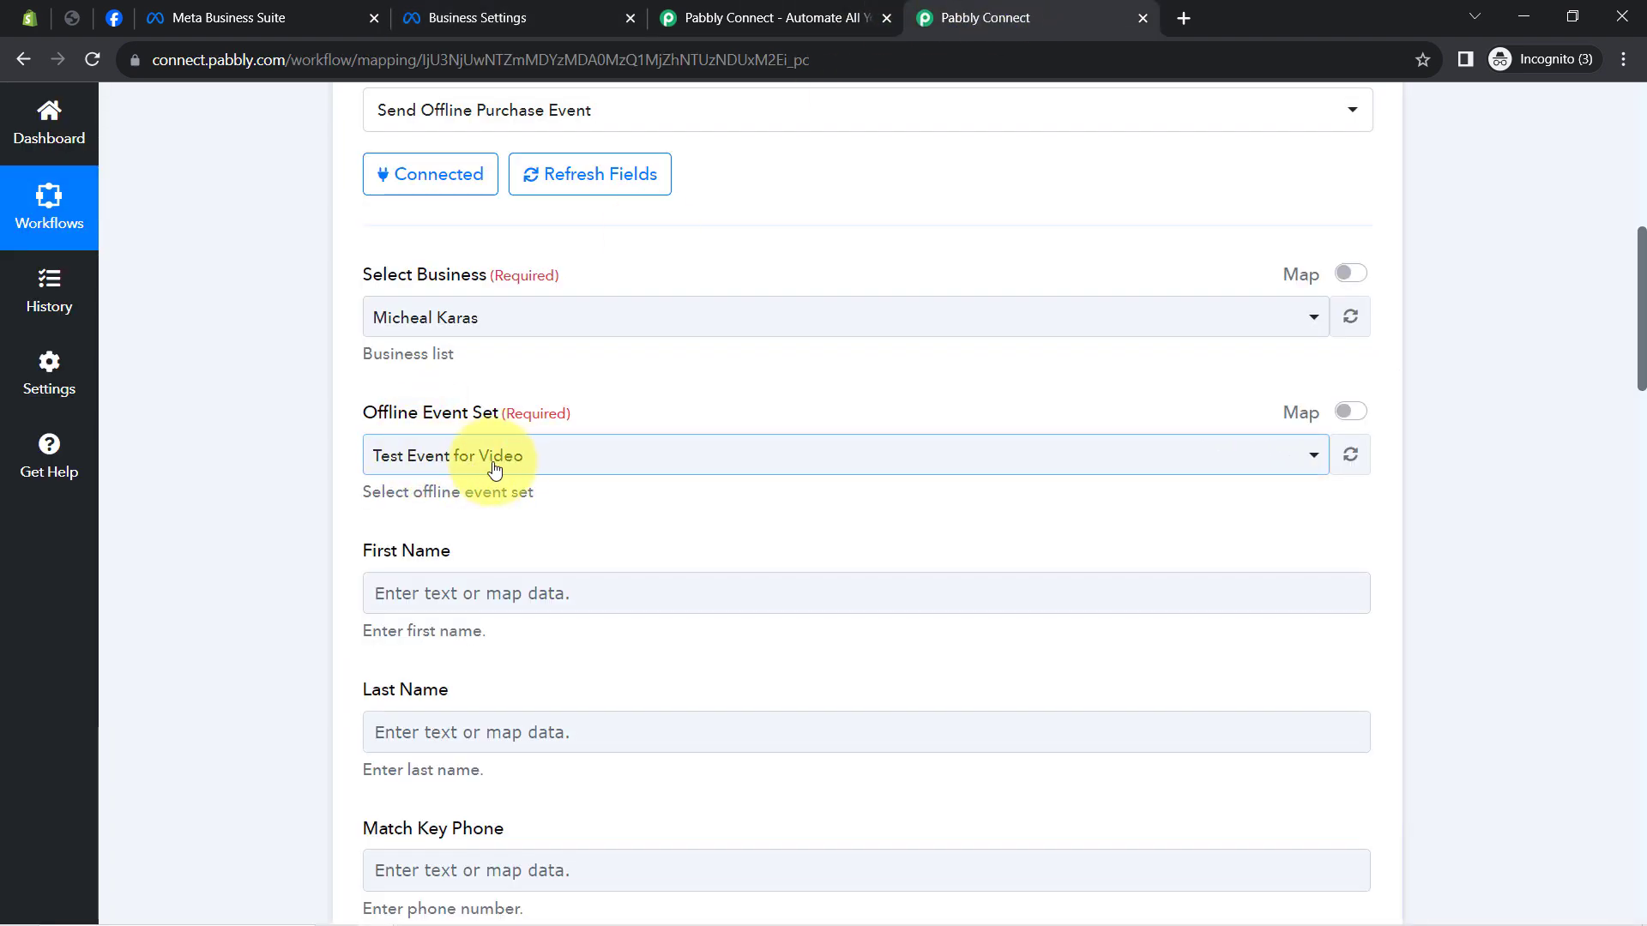
Keep Test Event for Video as the offline event set and scroll through the action's fields.
click(492, 463)
click(421, 464)
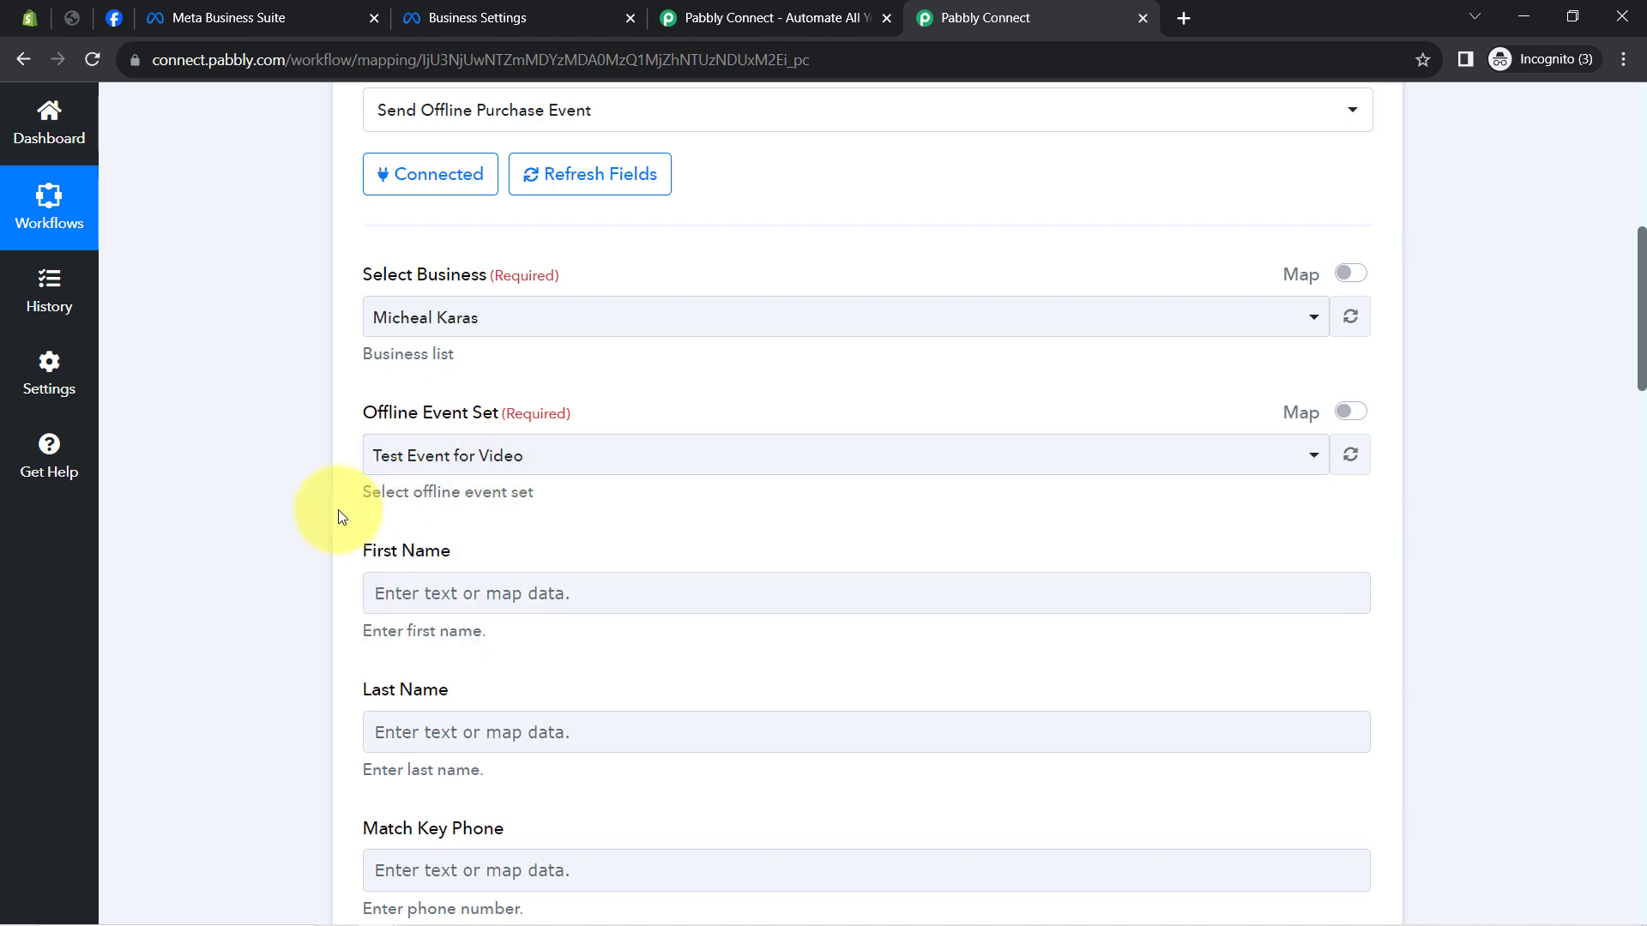
scroll(338, 514, down, 2)
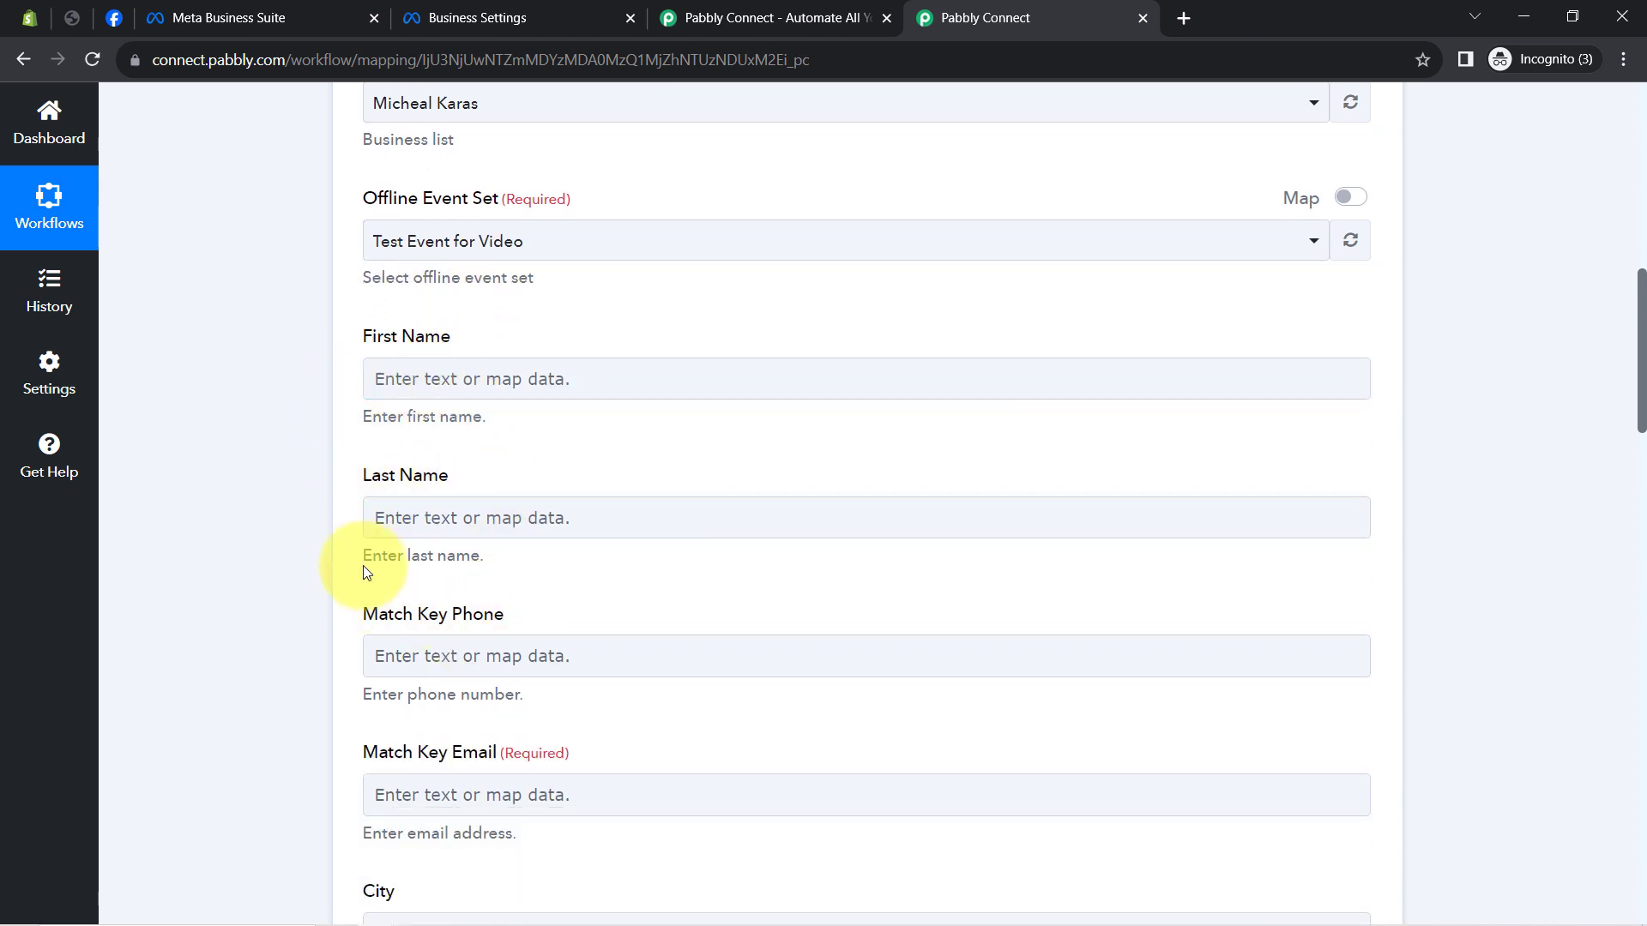
scroll(460, 588, down, 5)
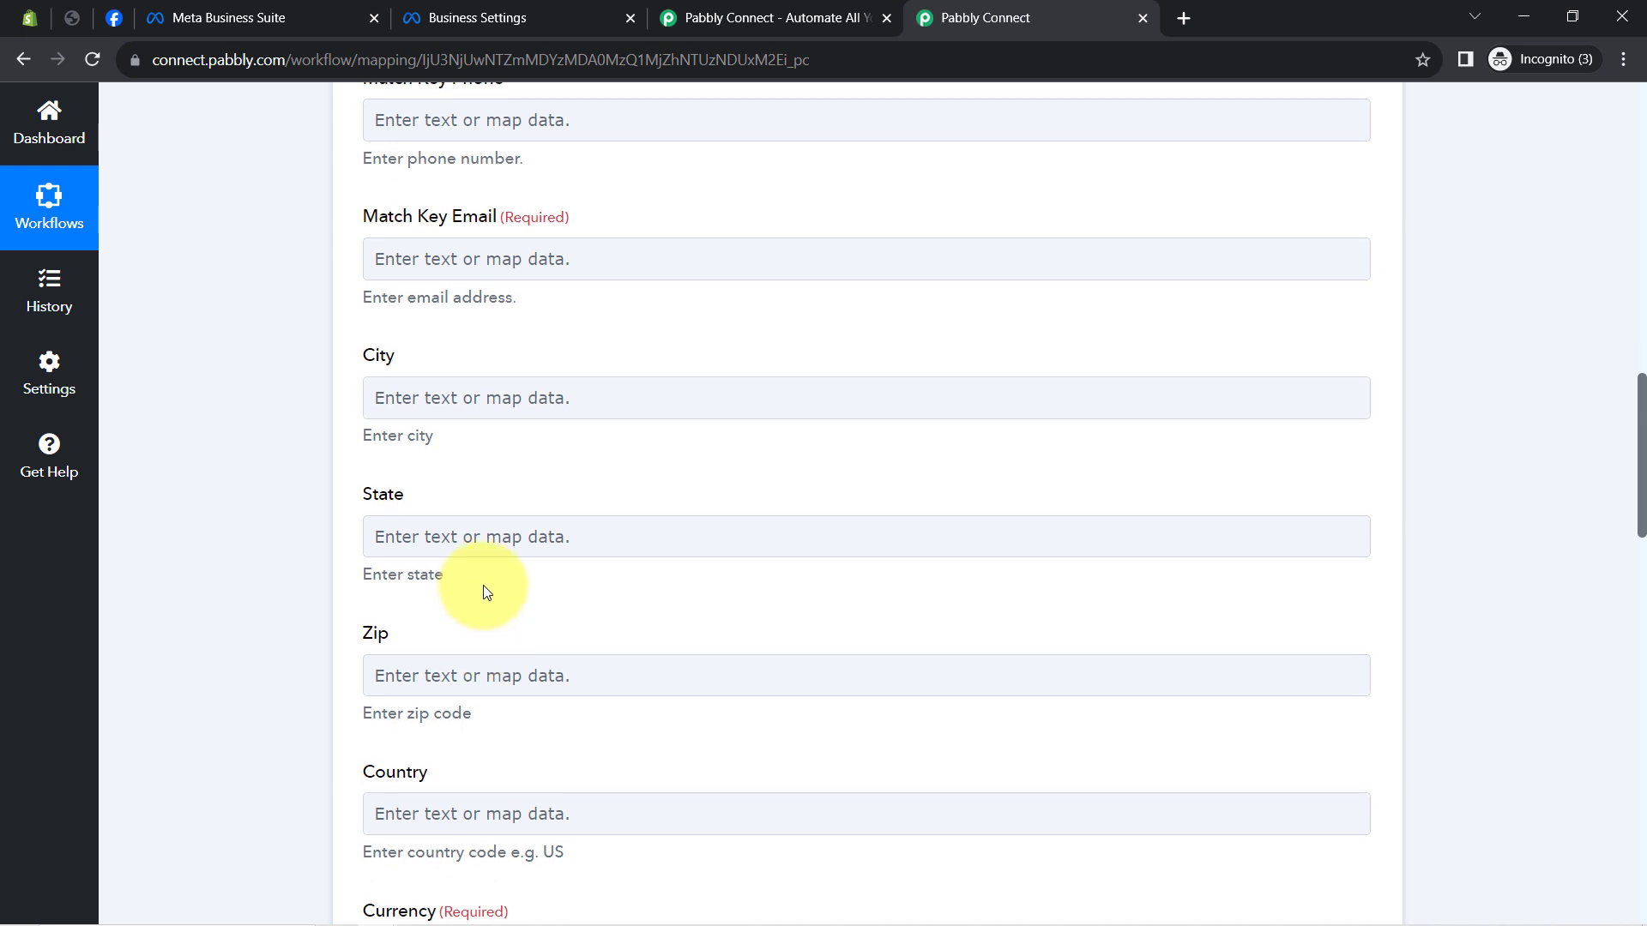
scroll(486, 592, up, 4)
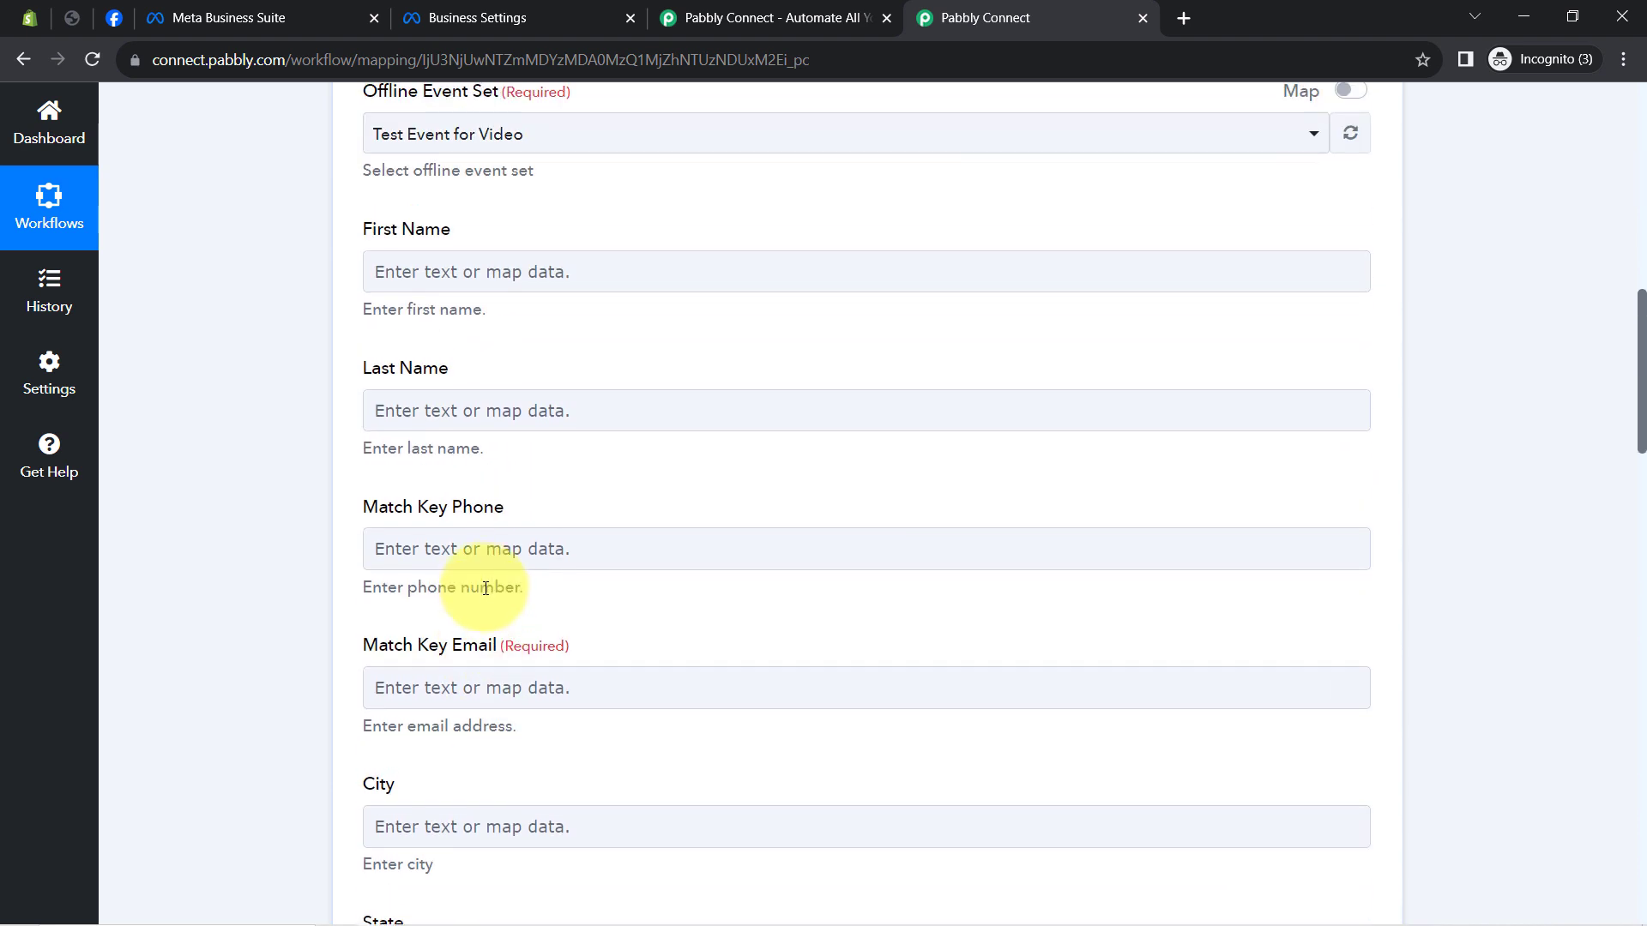
scroll(485, 590, up, 8)
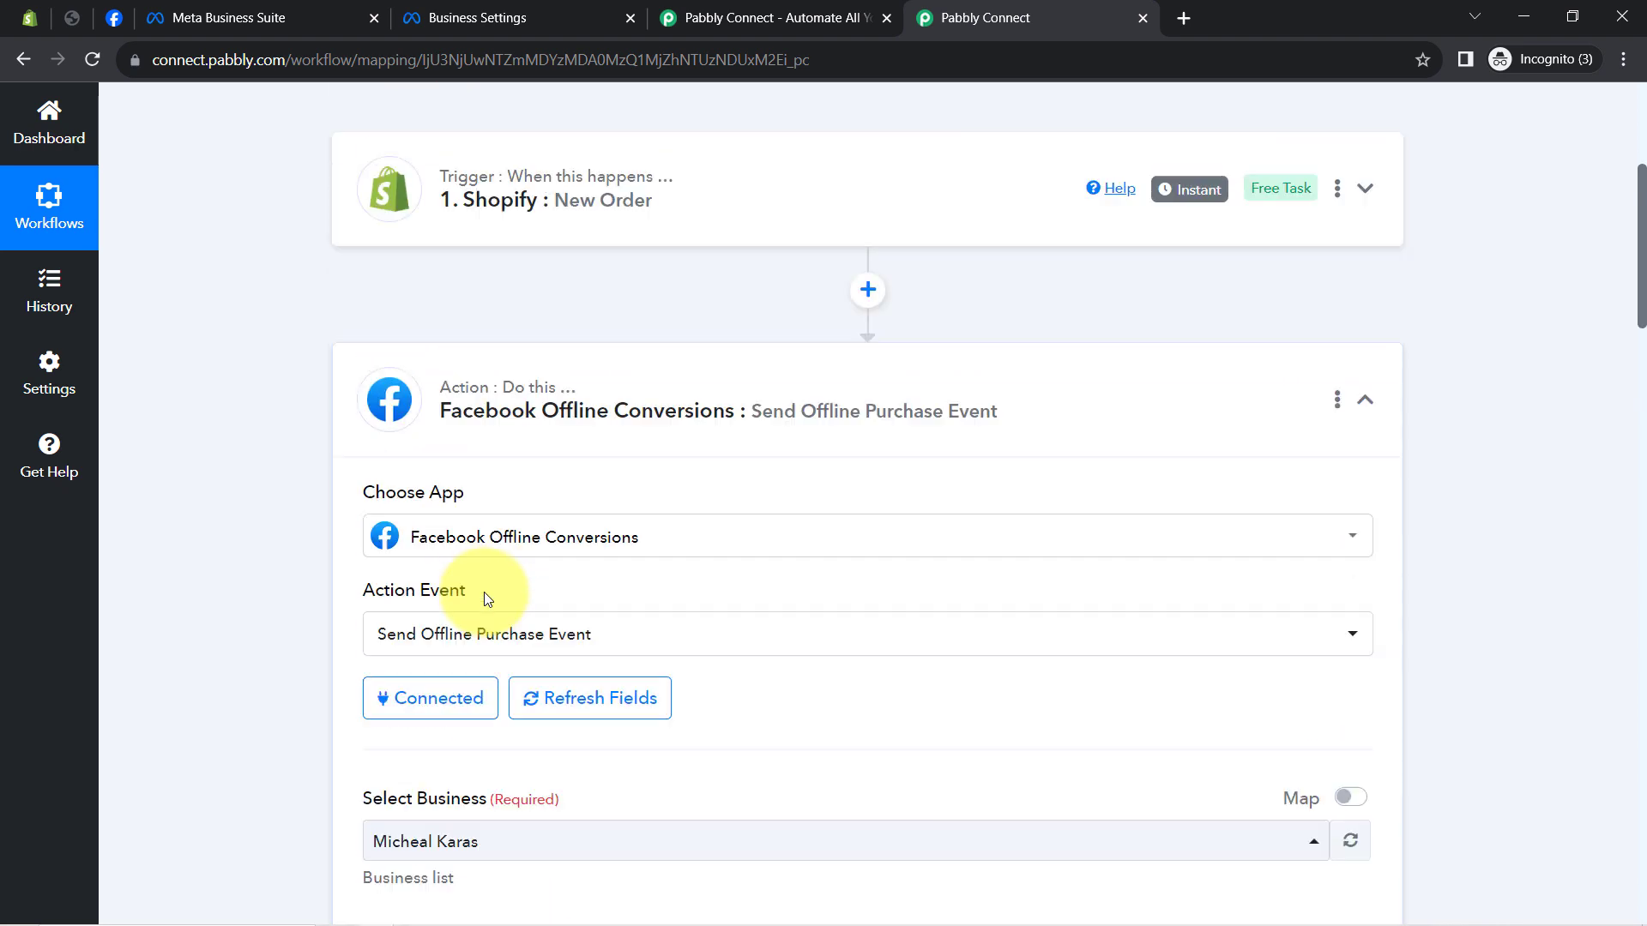
Expand the Shopify New Order trigger and scroll through its captured customer details.
click(499, 232)
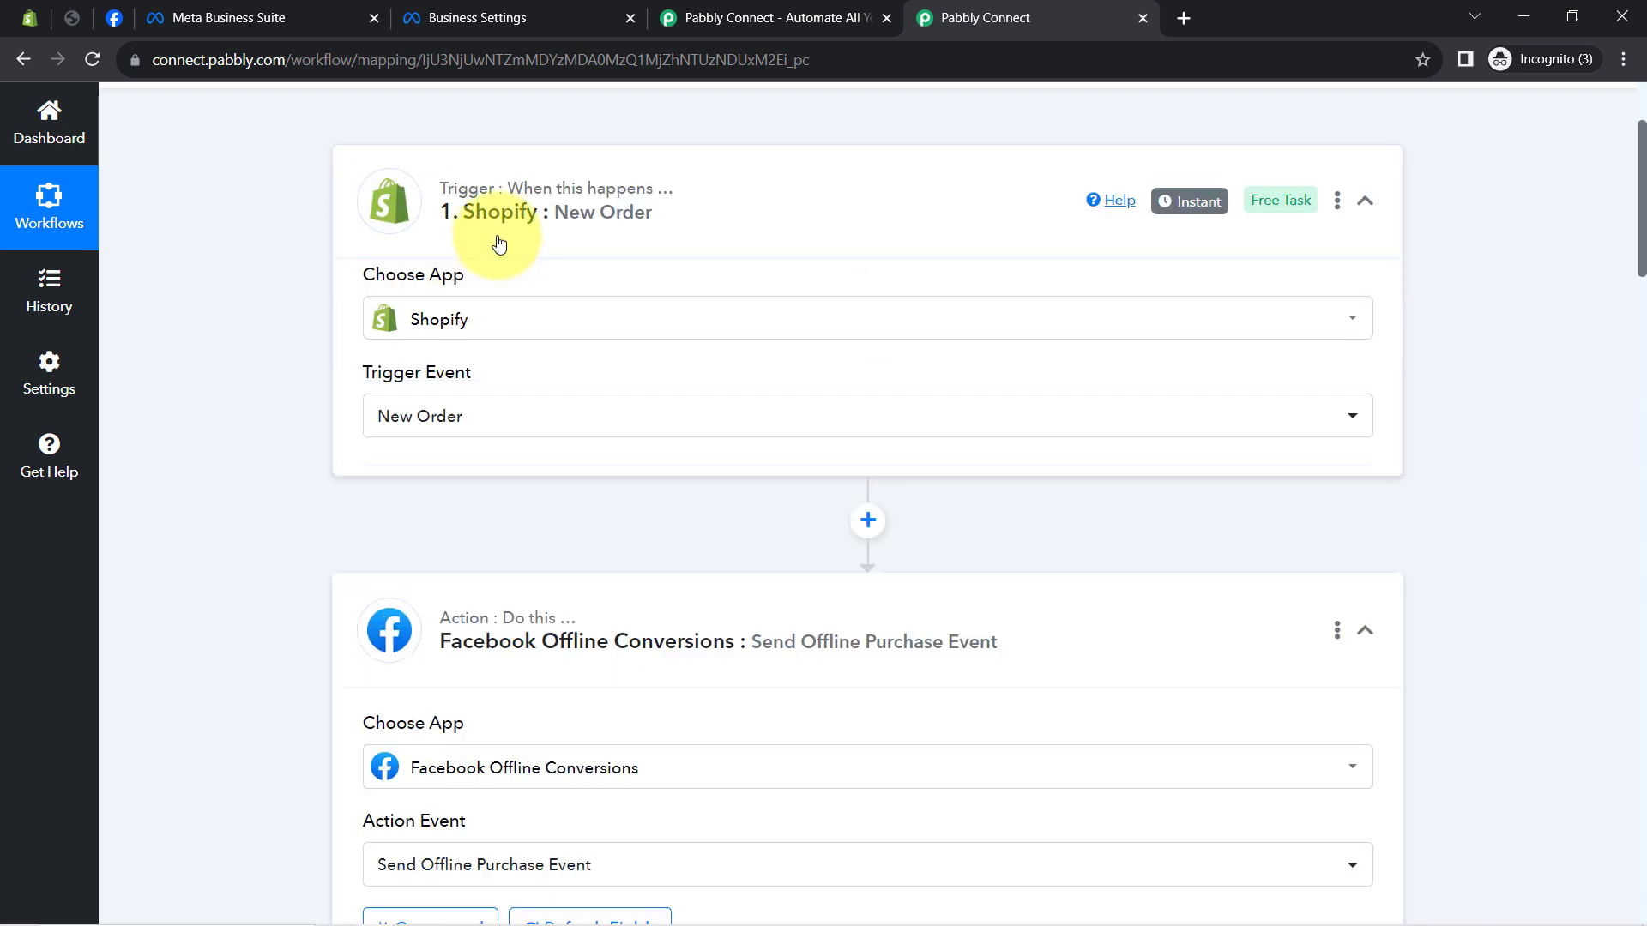
scroll(321, 485, down, 5)
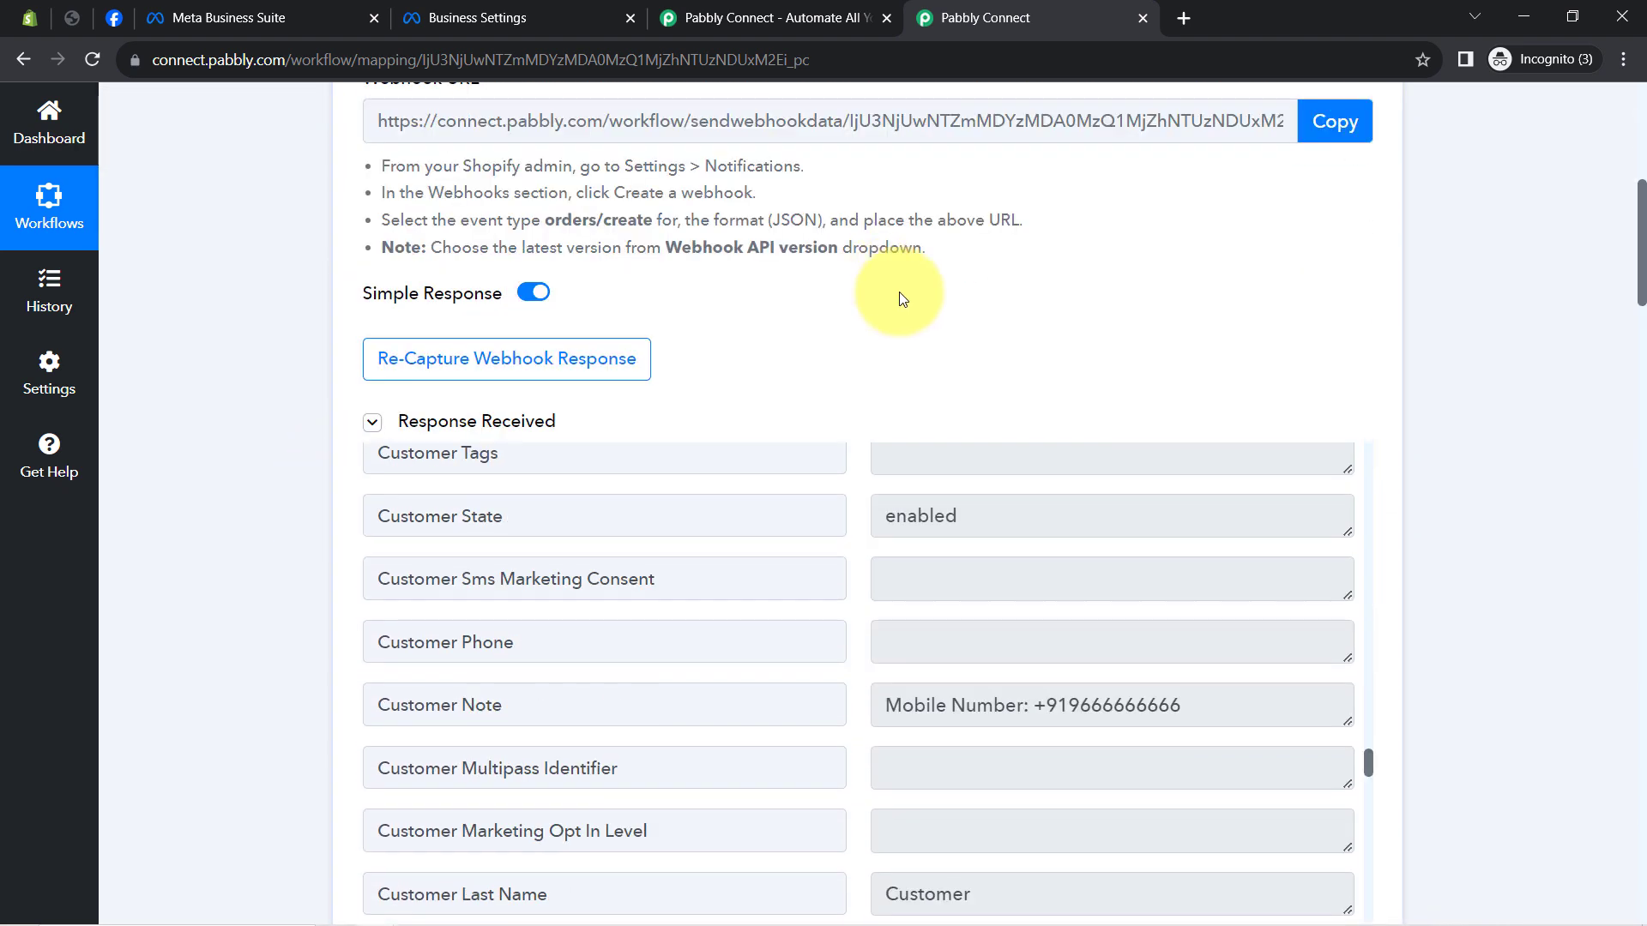
scroll(1020, 412, down, 3)
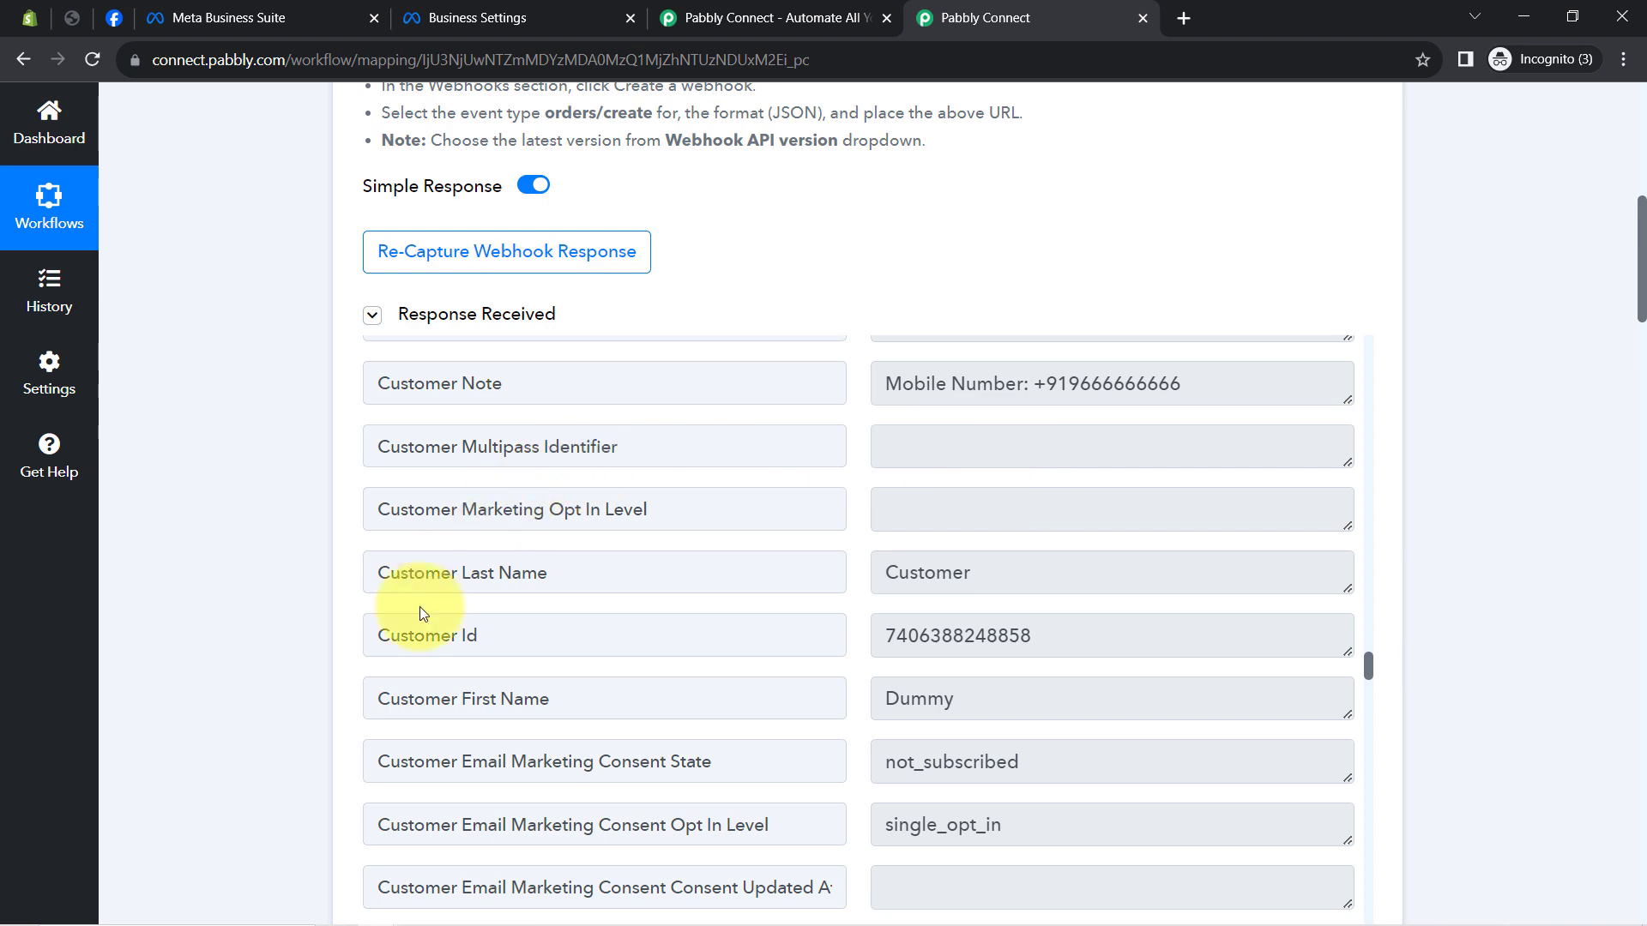
scroll(316, 686, down, 15)
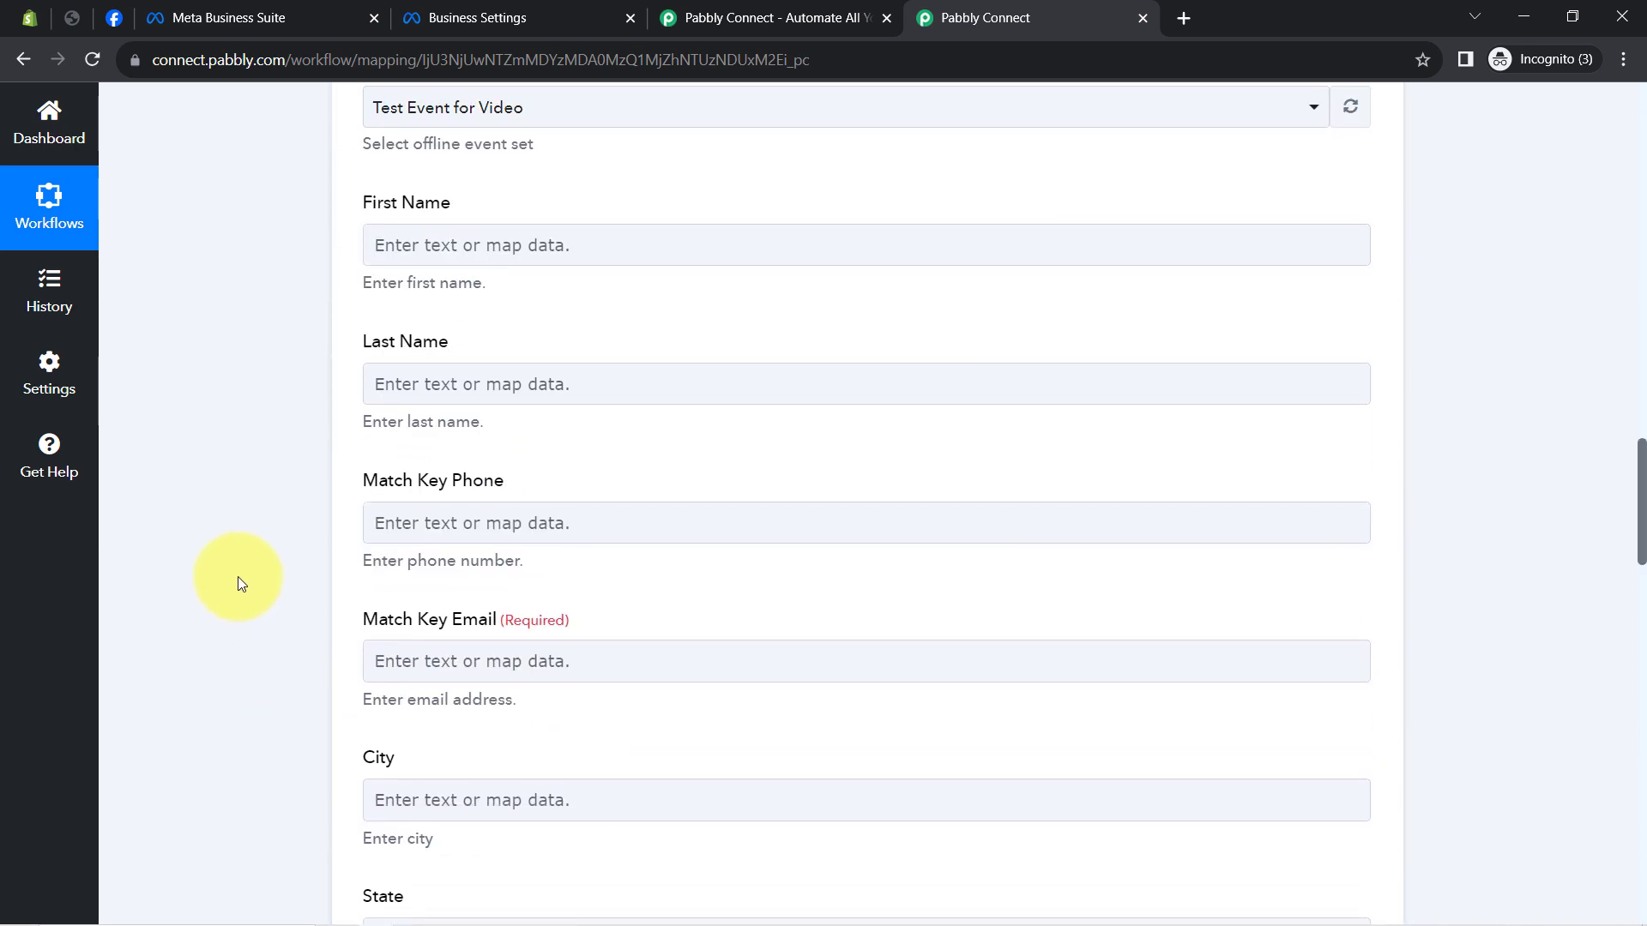
Map Shopify's Customer First Name into the First Name field.
click(489, 245)
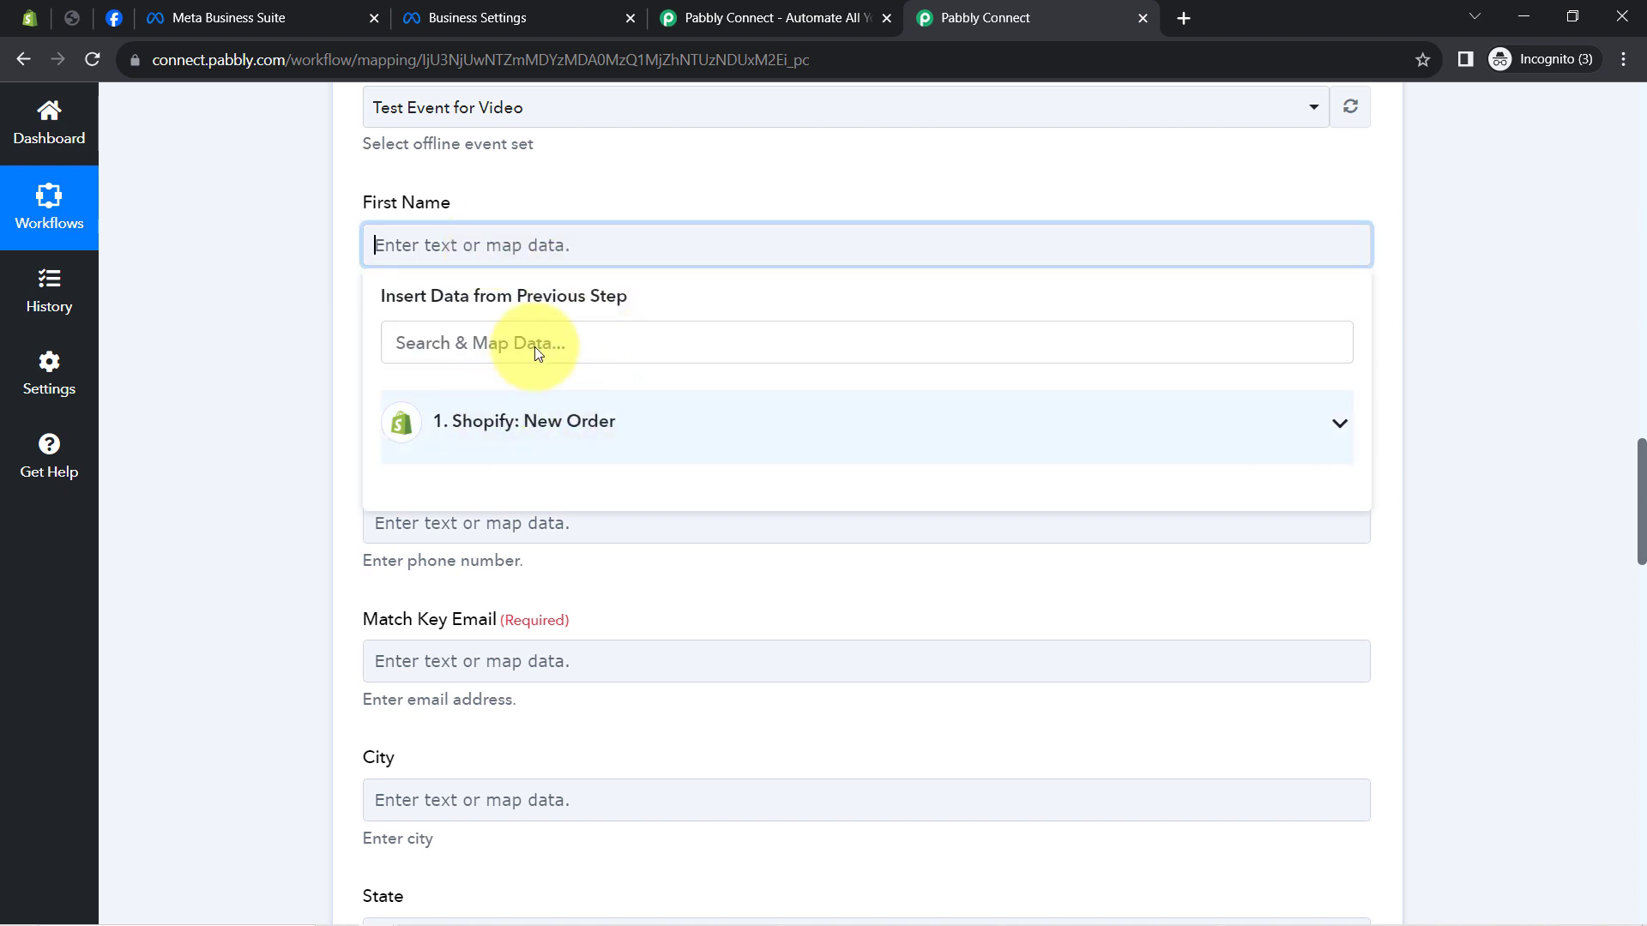
click(495, 433)
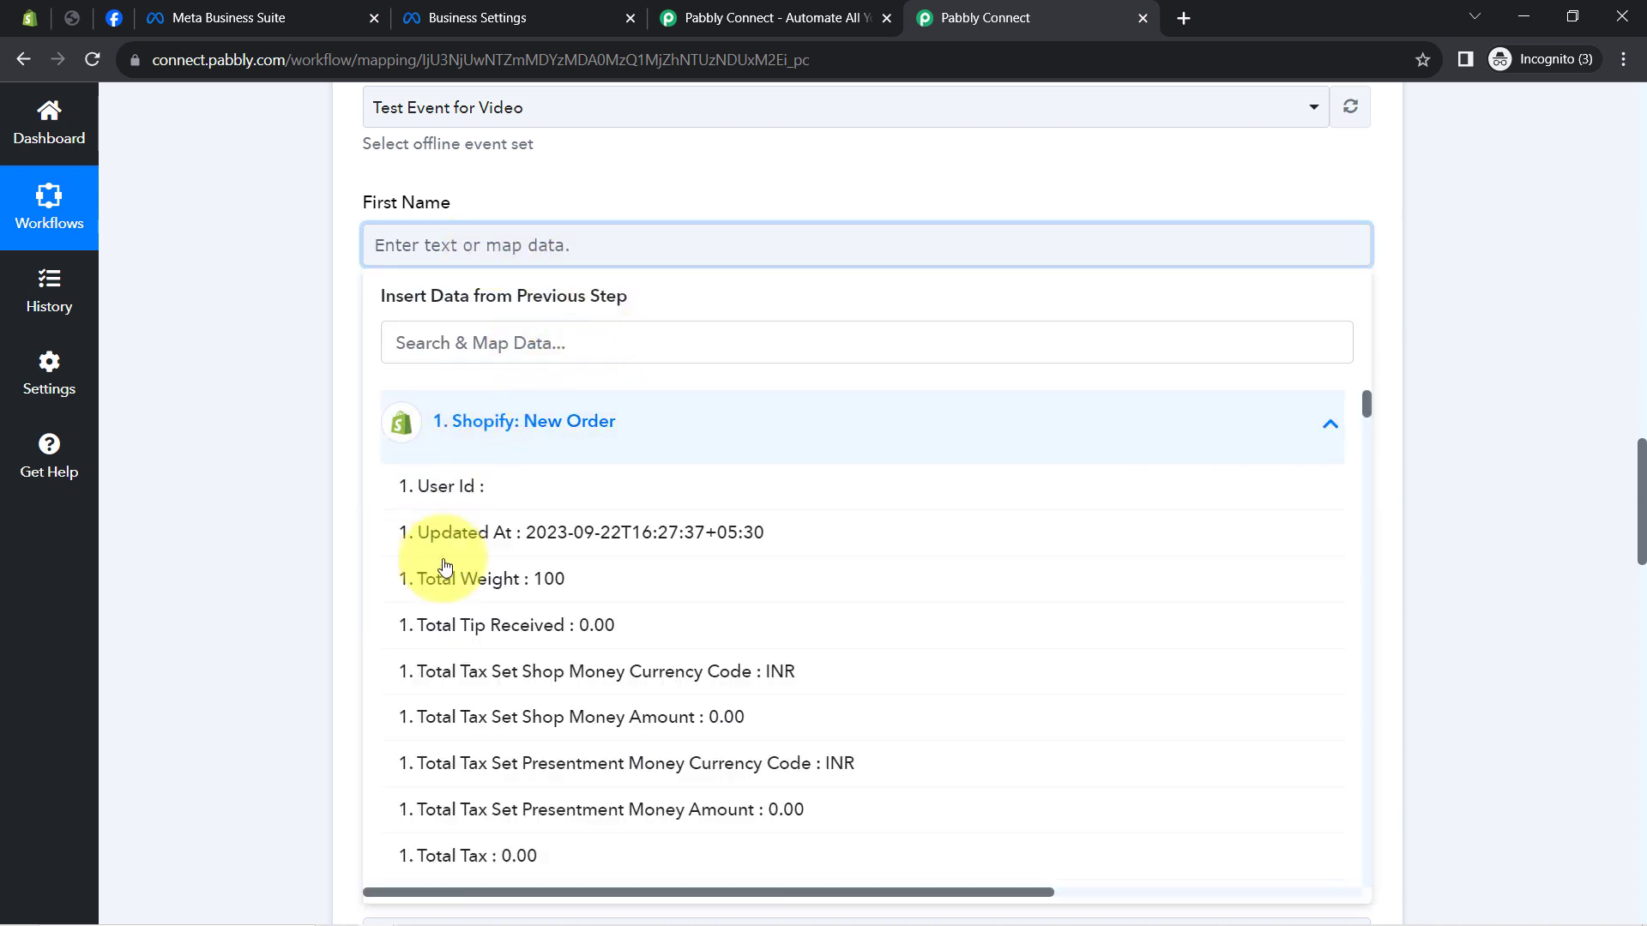
click(459, 344)
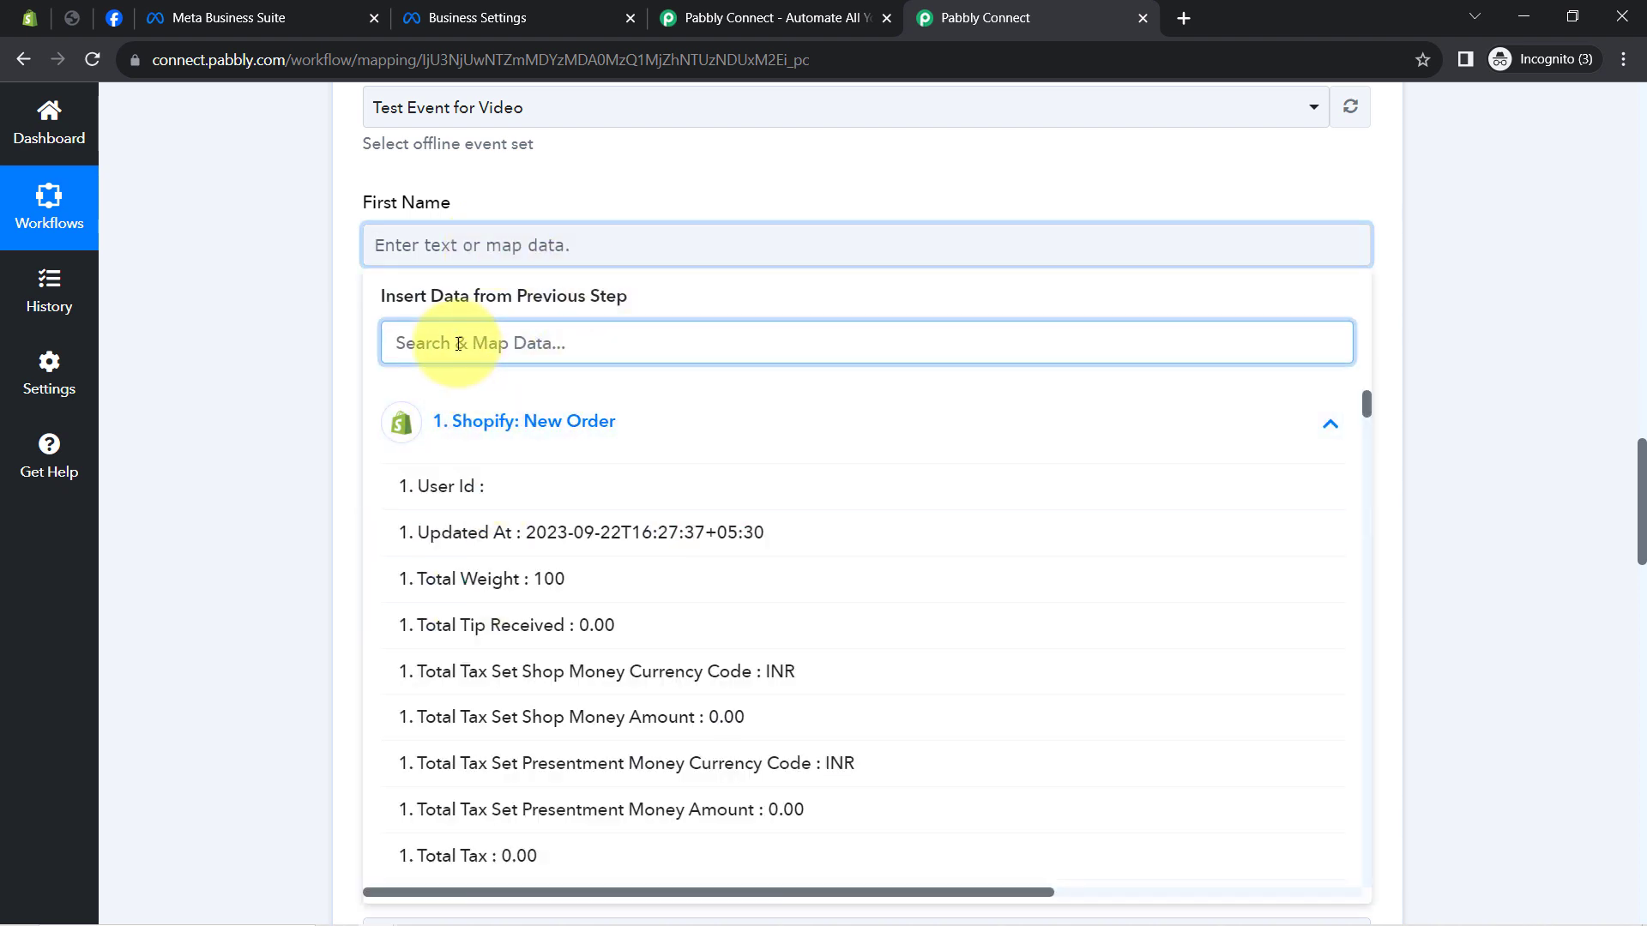
text(dummy)
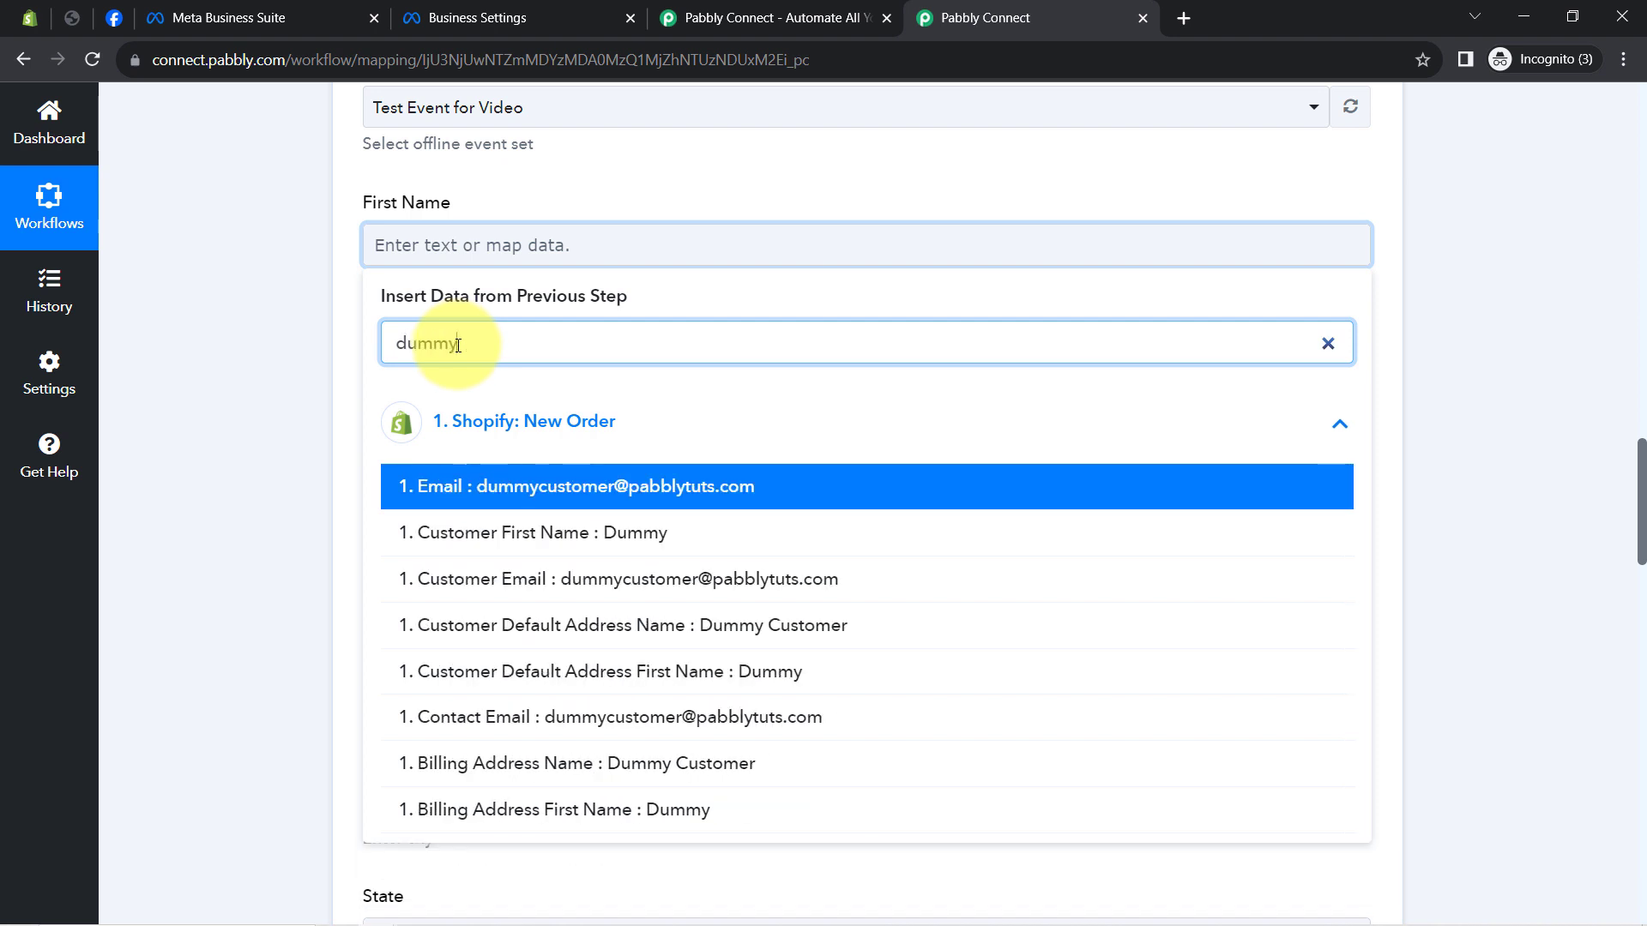
click(557, 532)
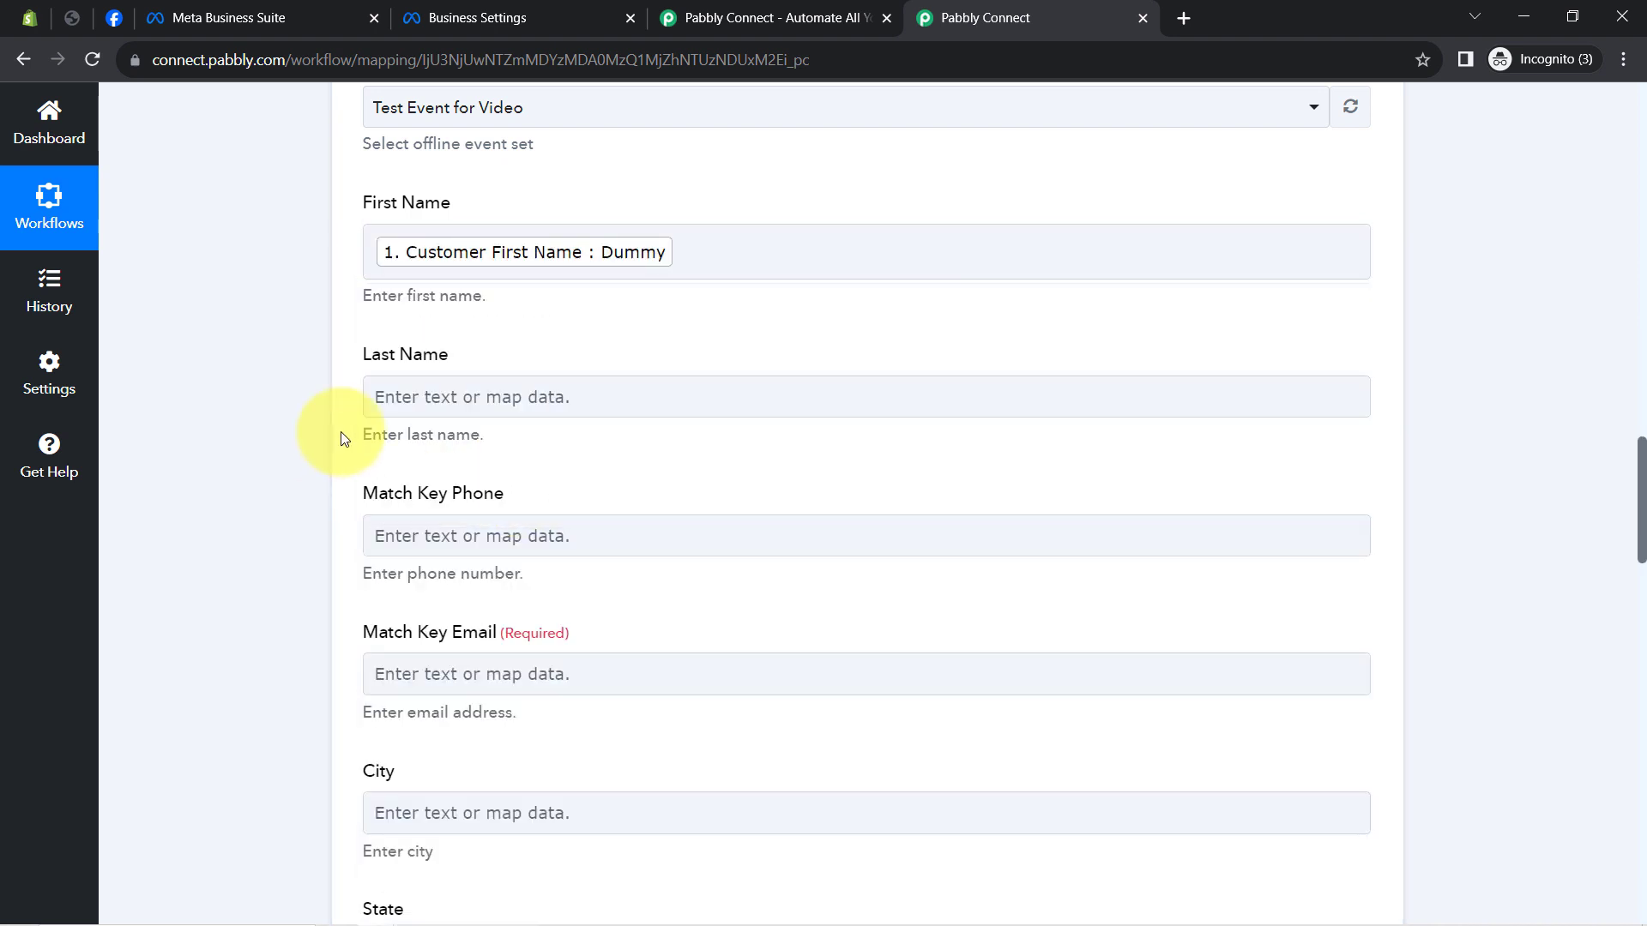
Map Customer Default Address Last Name into the Last Name field.
click(448, 412)
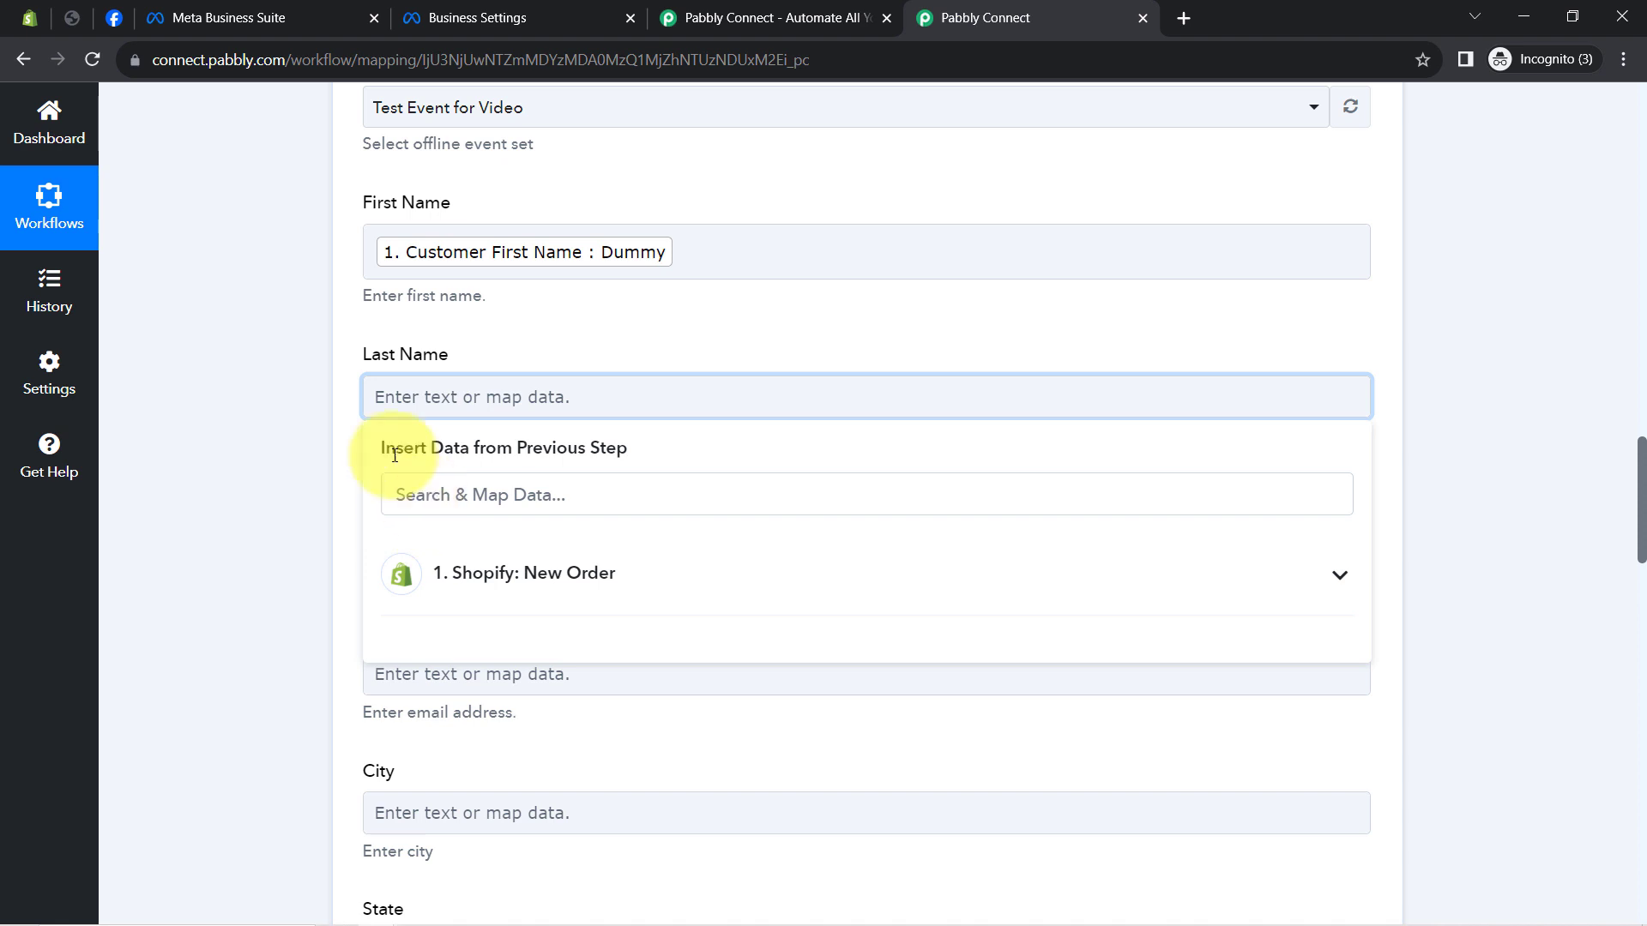
text(custom)
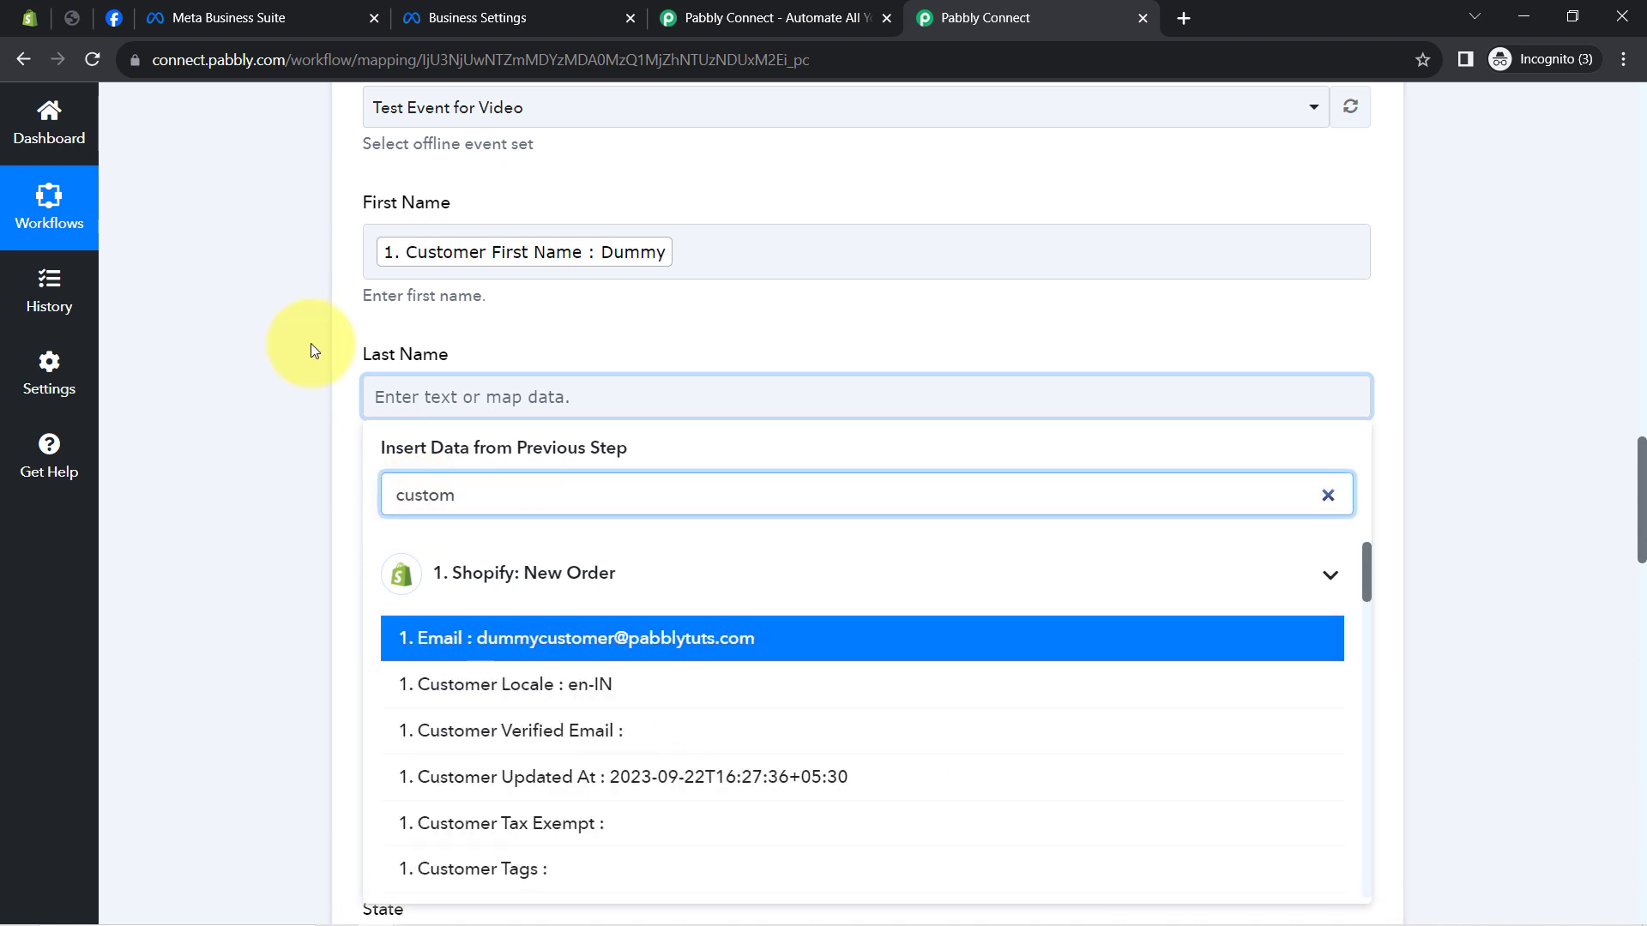
text(er)
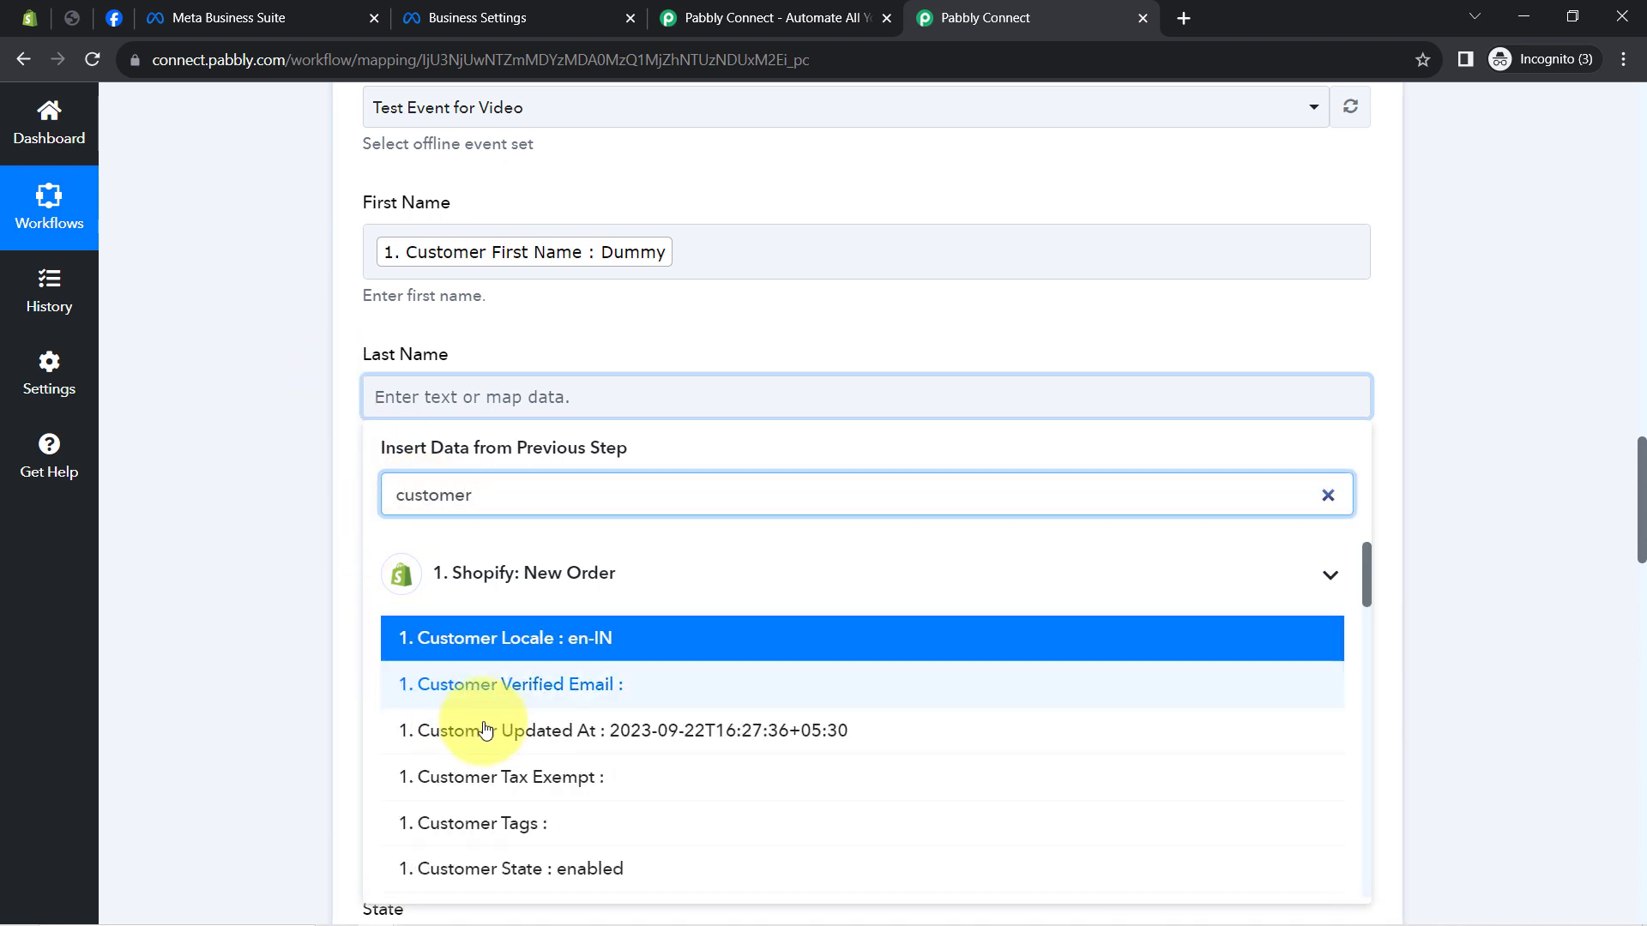
scroll(640, 719, down, 5)
click(455, 738)
click(296, 441)
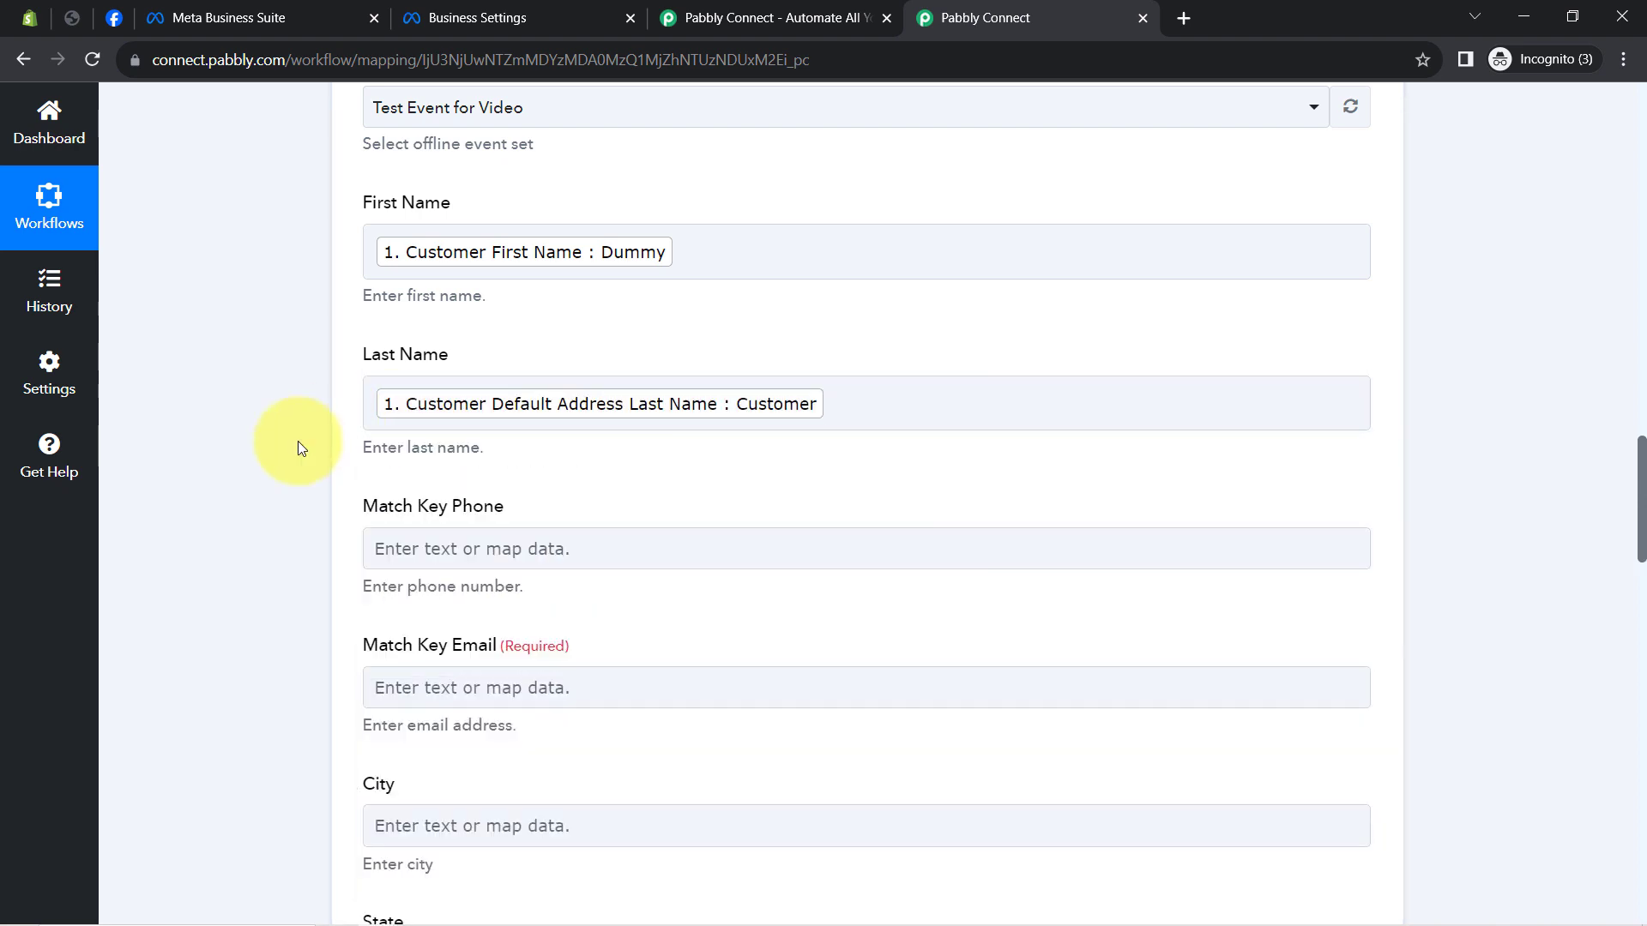
scroll(297, 441, down, 1)
scroll(515, 360, up, 1)
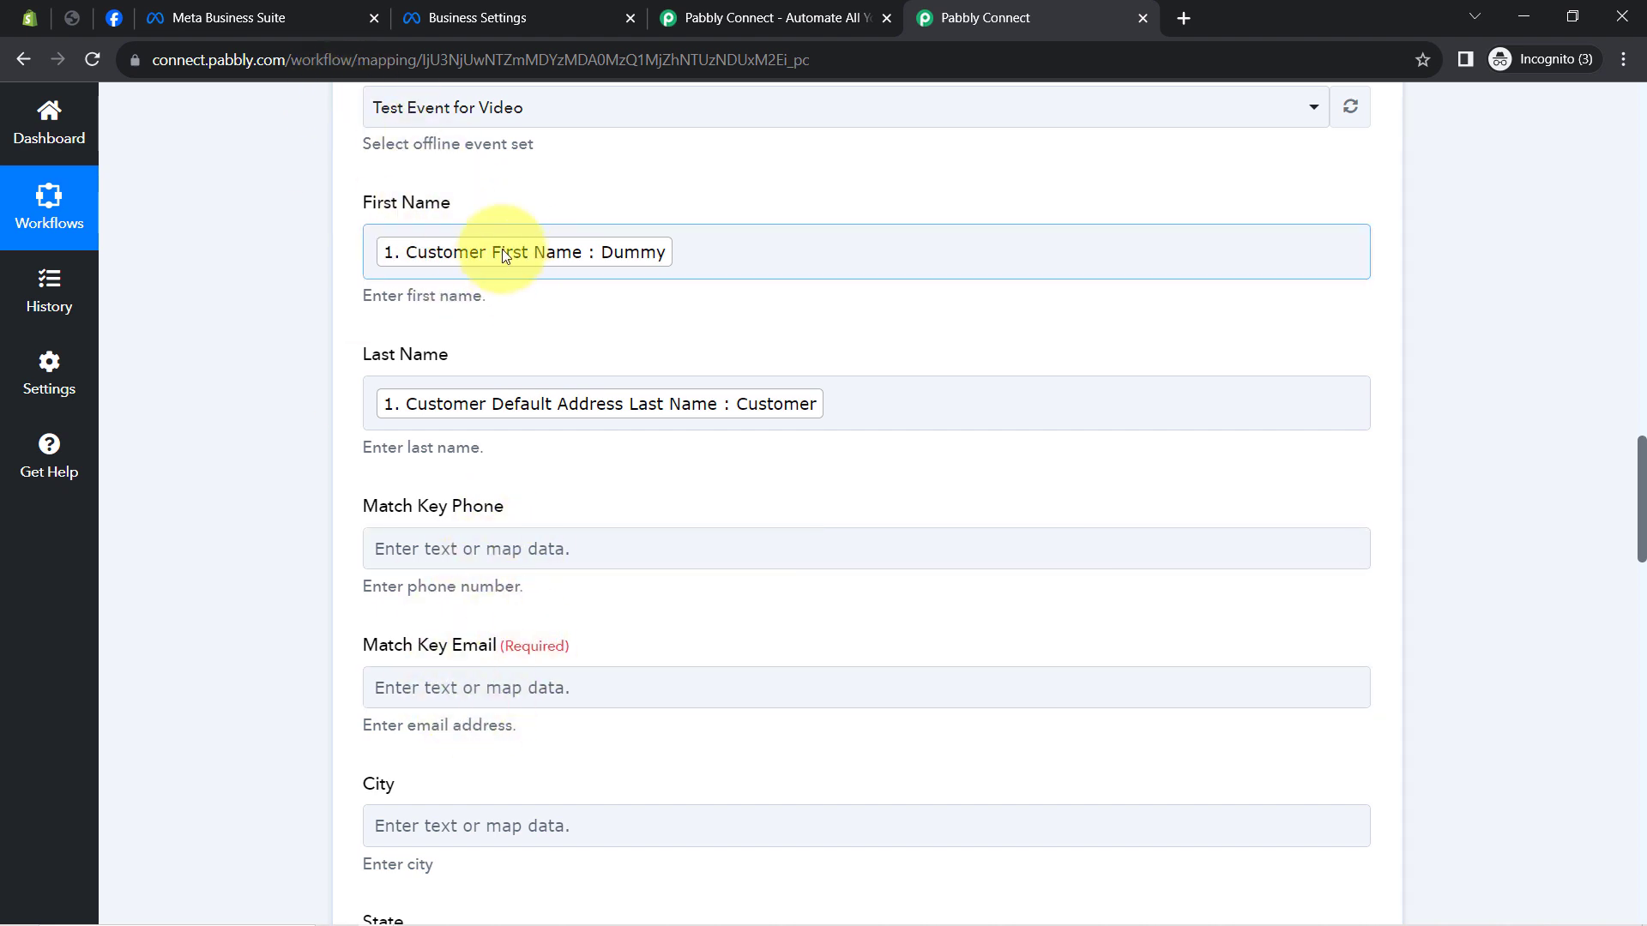
scroll(511, 274, down, 3)
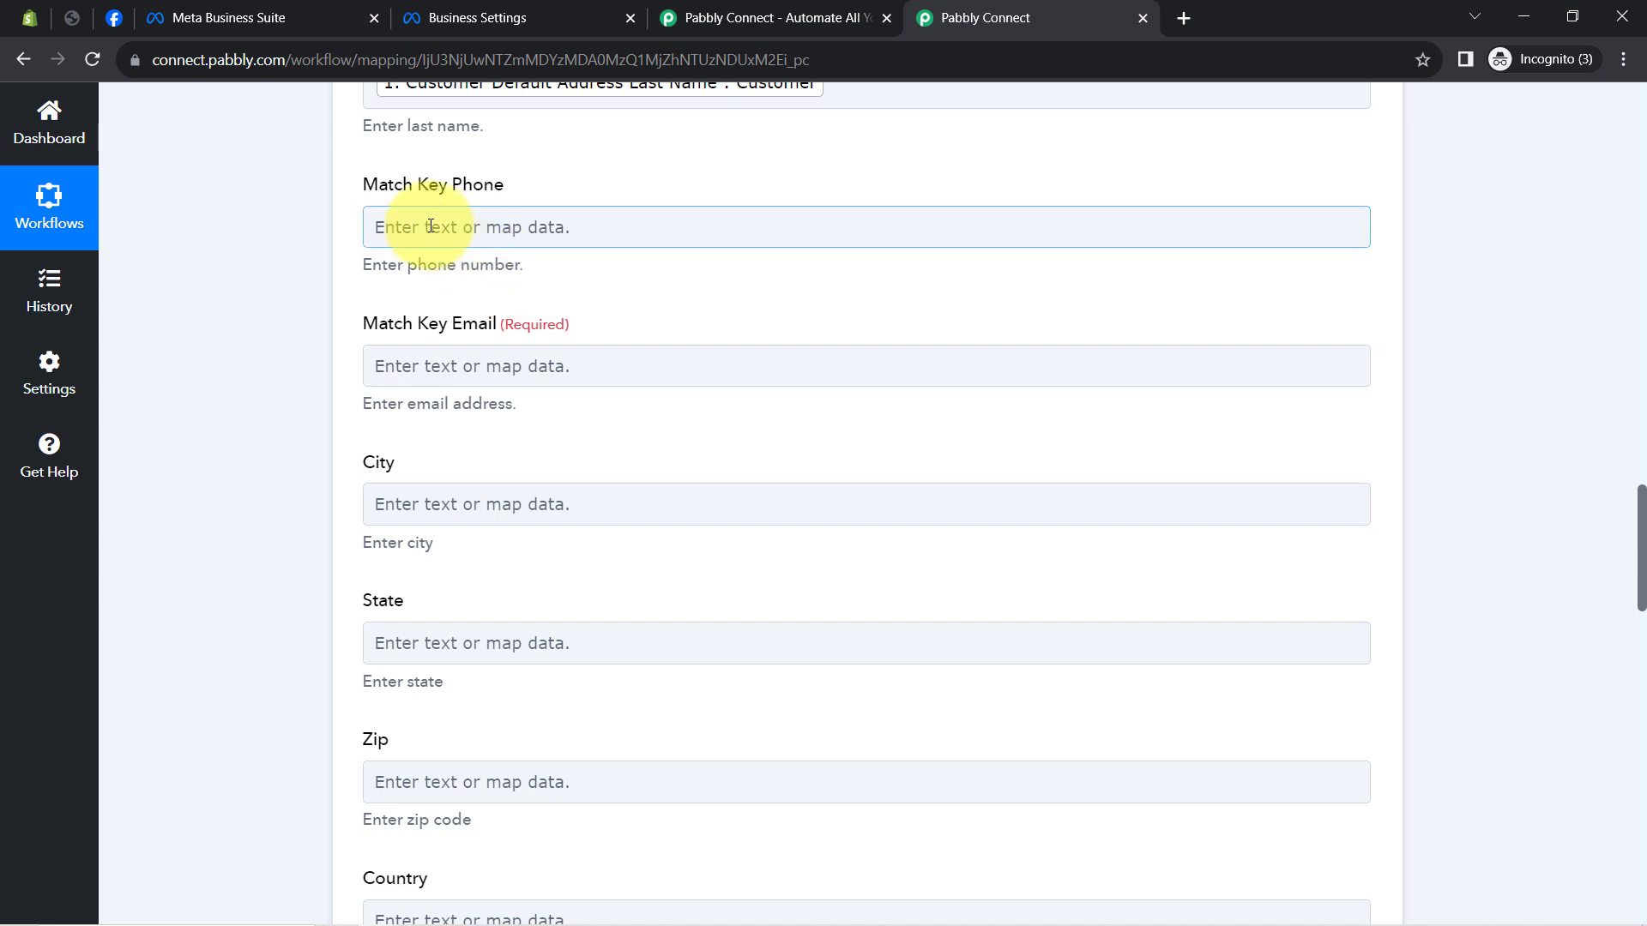
Map the Customer Note mobile number into Match Key Phone.
click(420, 228)
click(430, 329)
text(966)
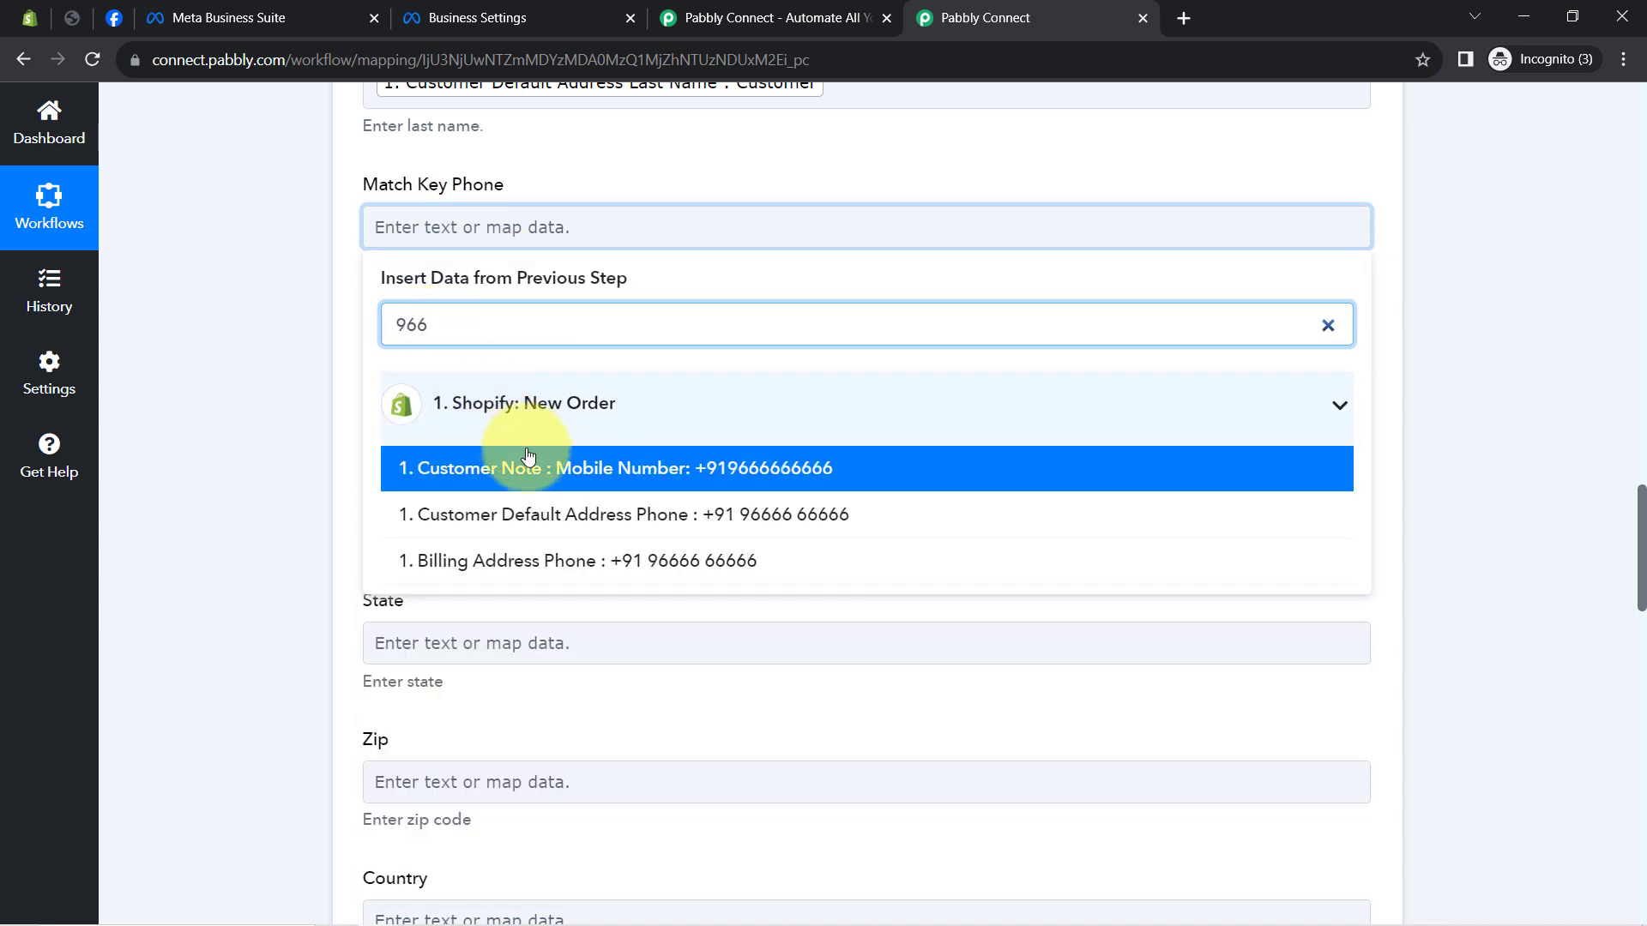
click(552, 466)
click(290, 453)
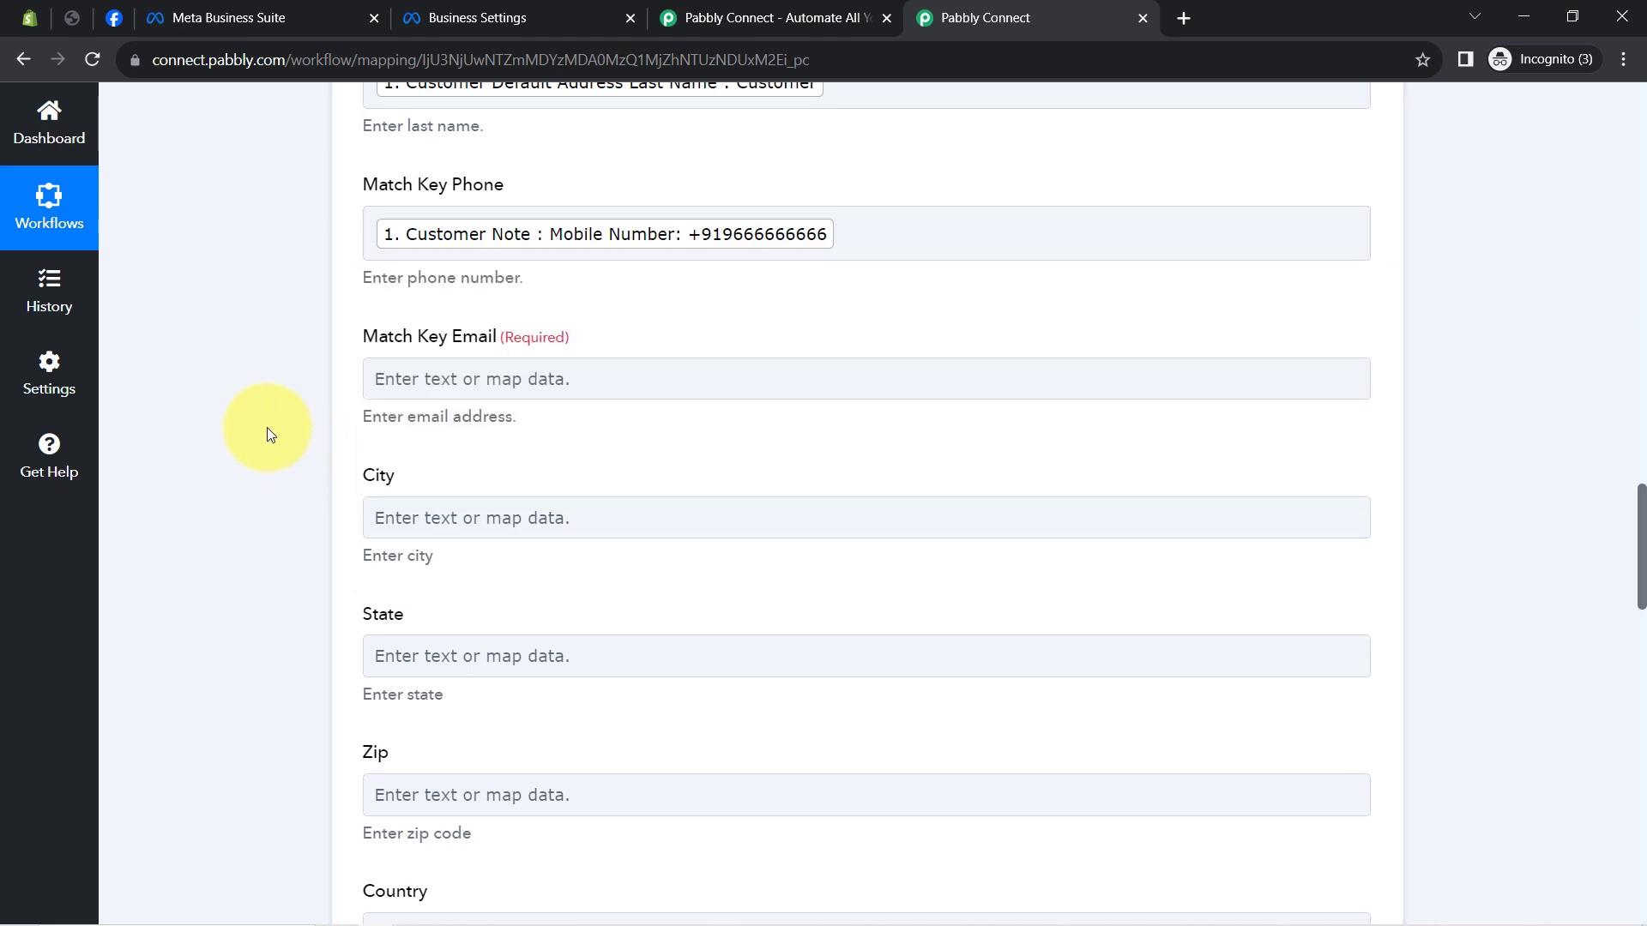
scroll(279, 403, down, 1)
Map the Shopify order's Email into Match Key Email.
click(416, 270)
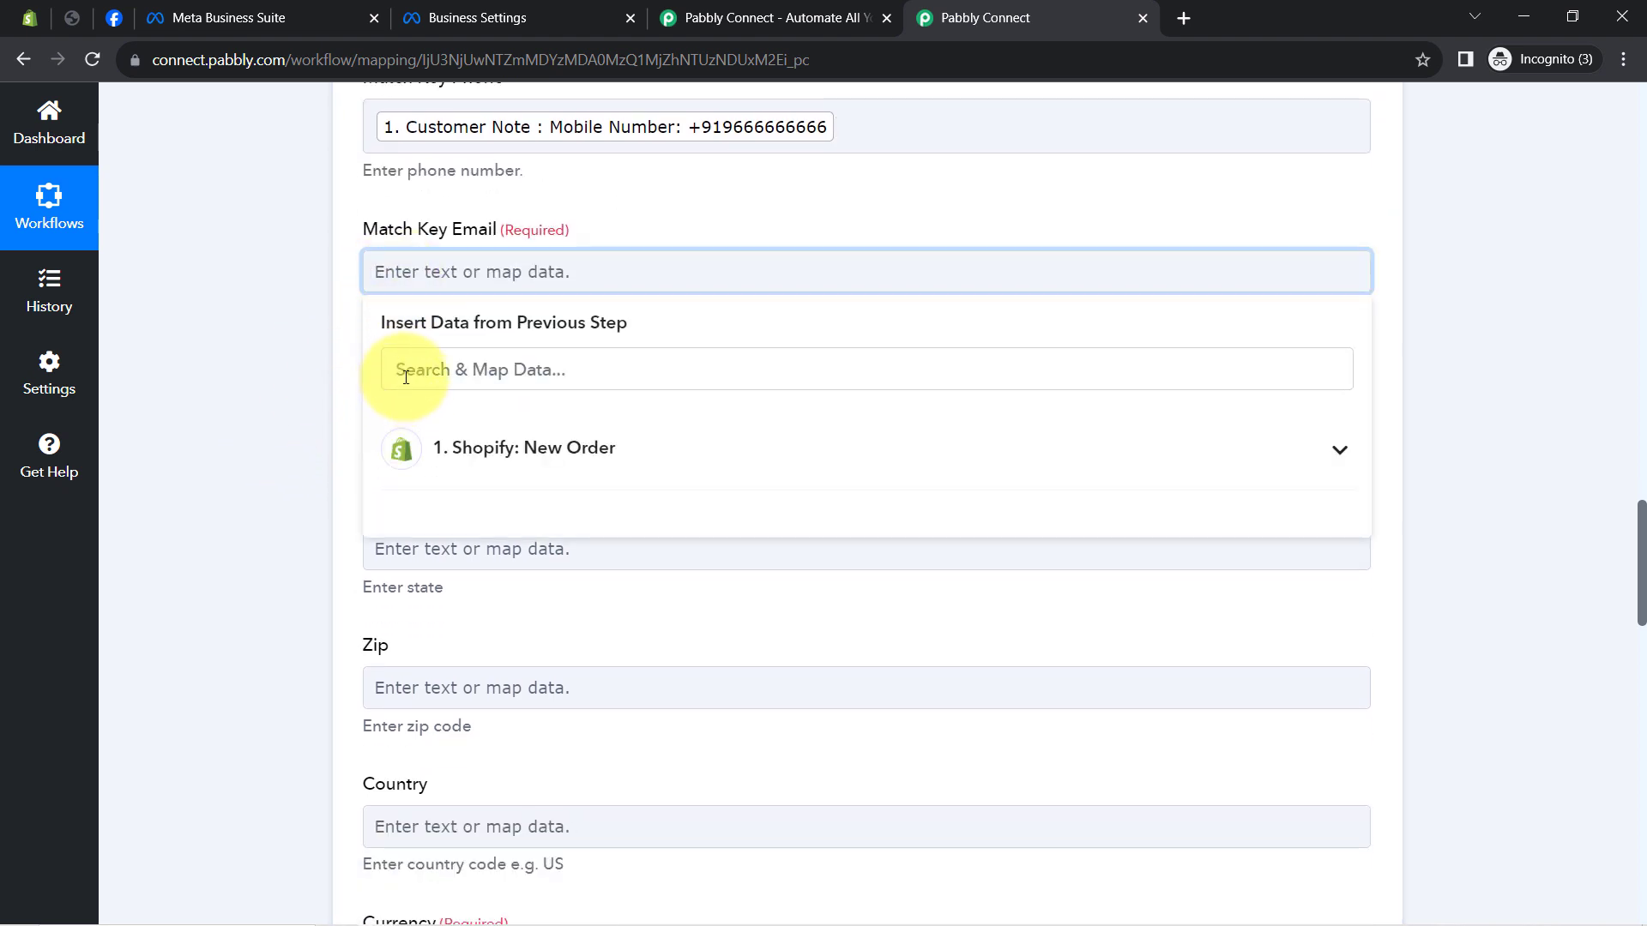
click(405, 377)
text(@)
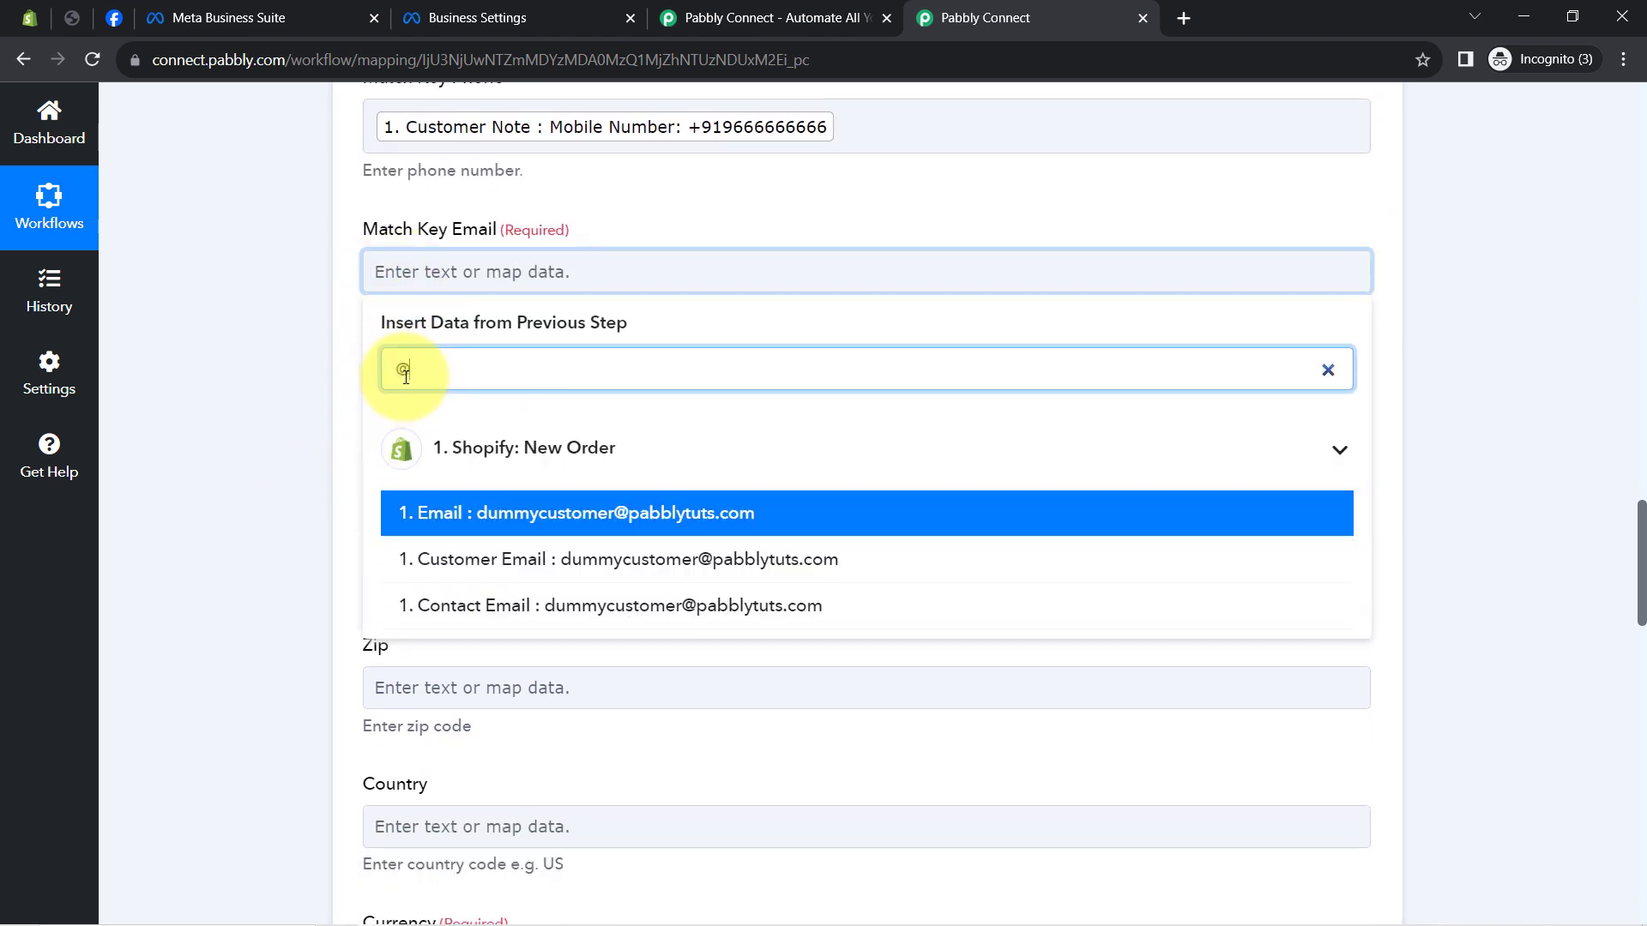
click(493, 527)
click(266, 389)
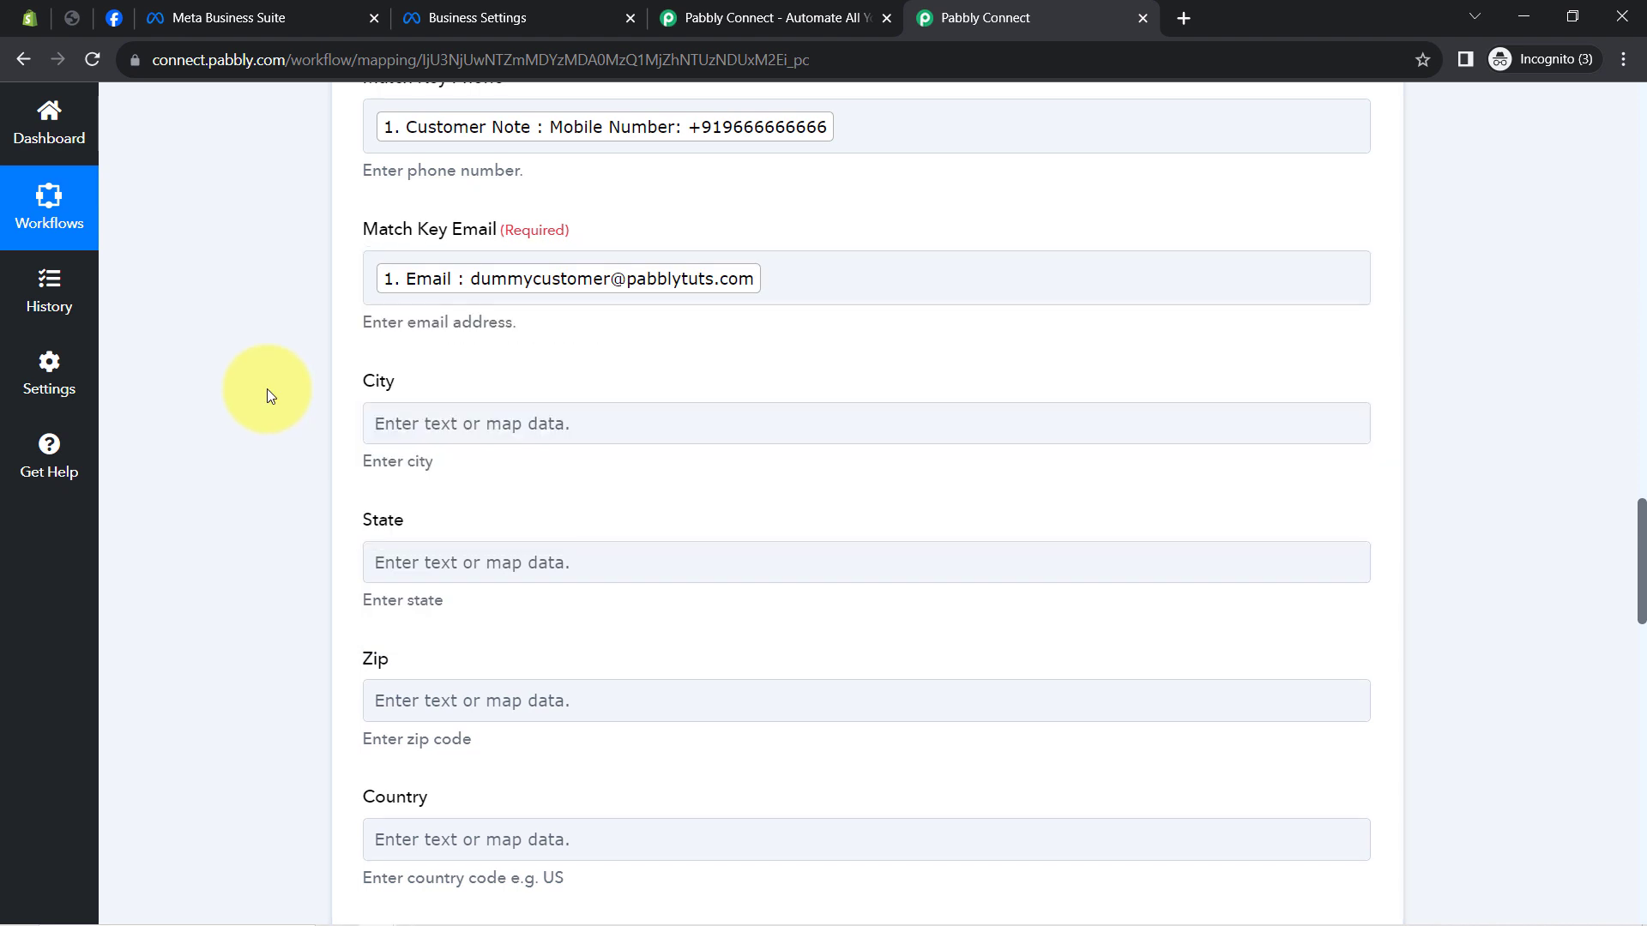
Map the customer's default address city into City.
click(407, 434)
click(409, 538)
text(bho)
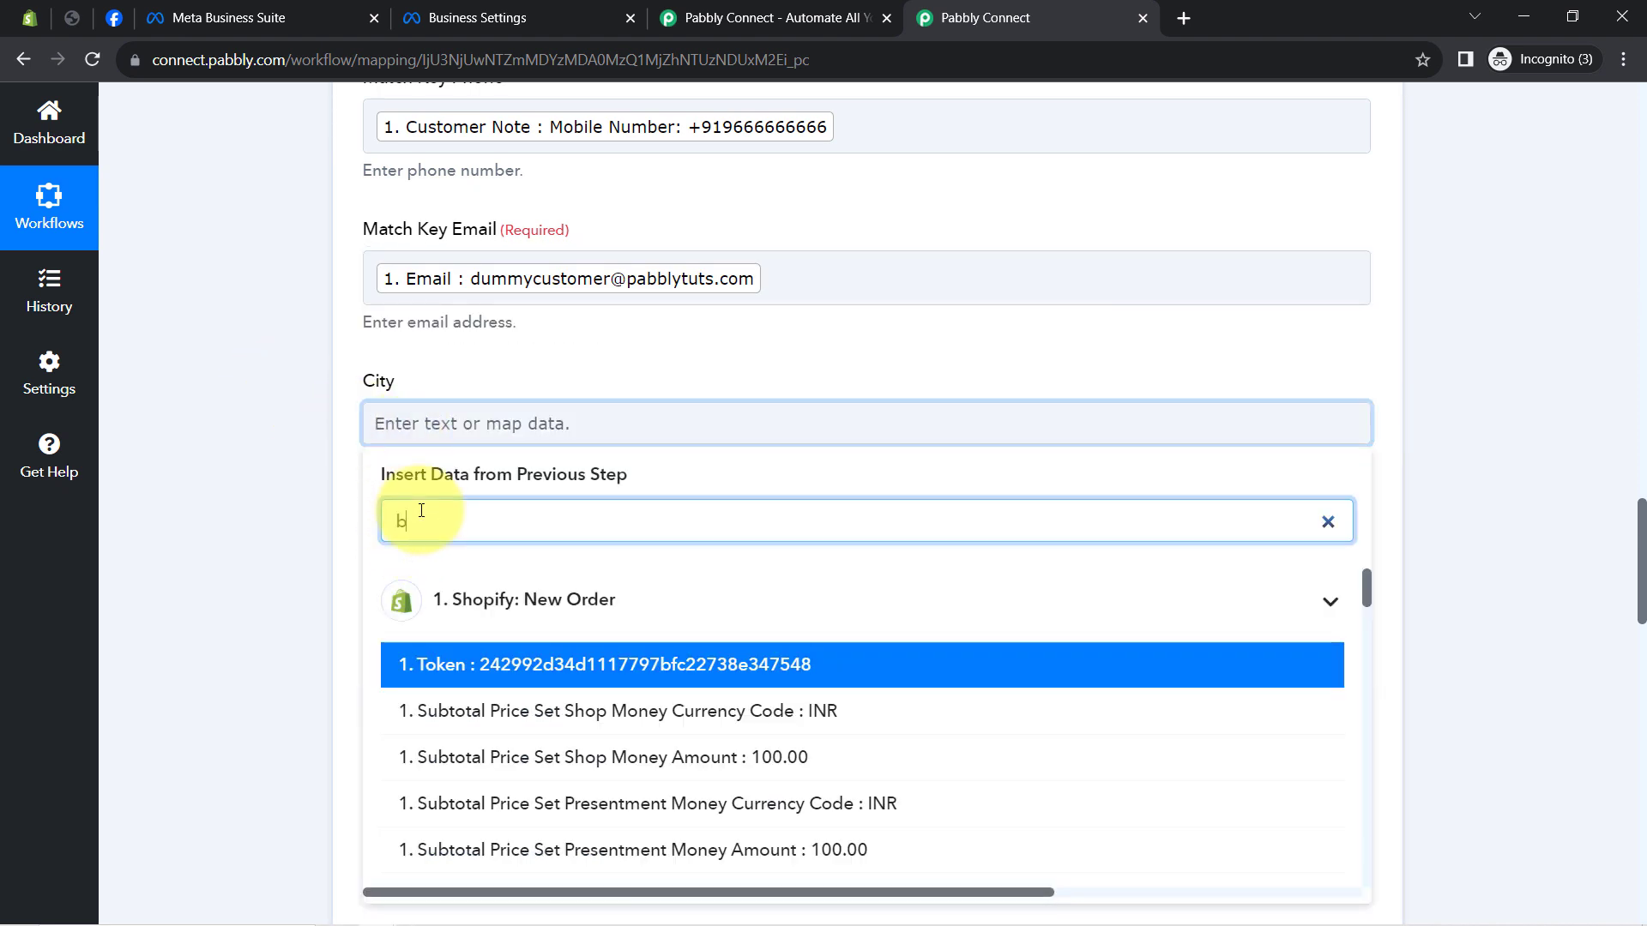
key(BackSpace)
key(BackSpace)
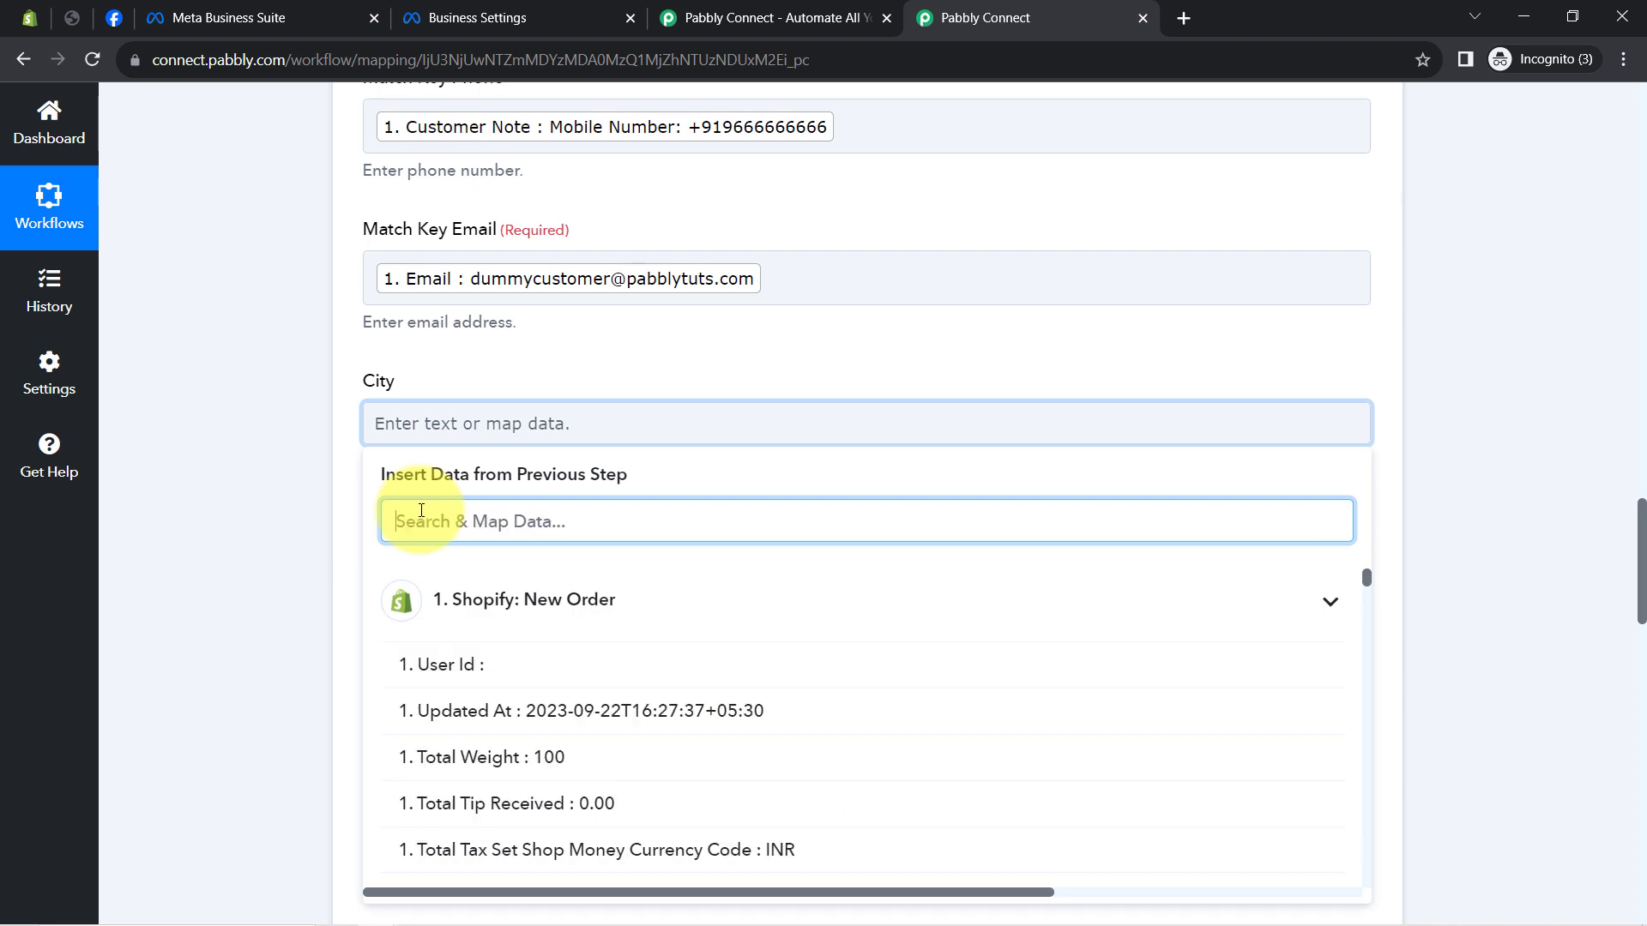
text(cut)
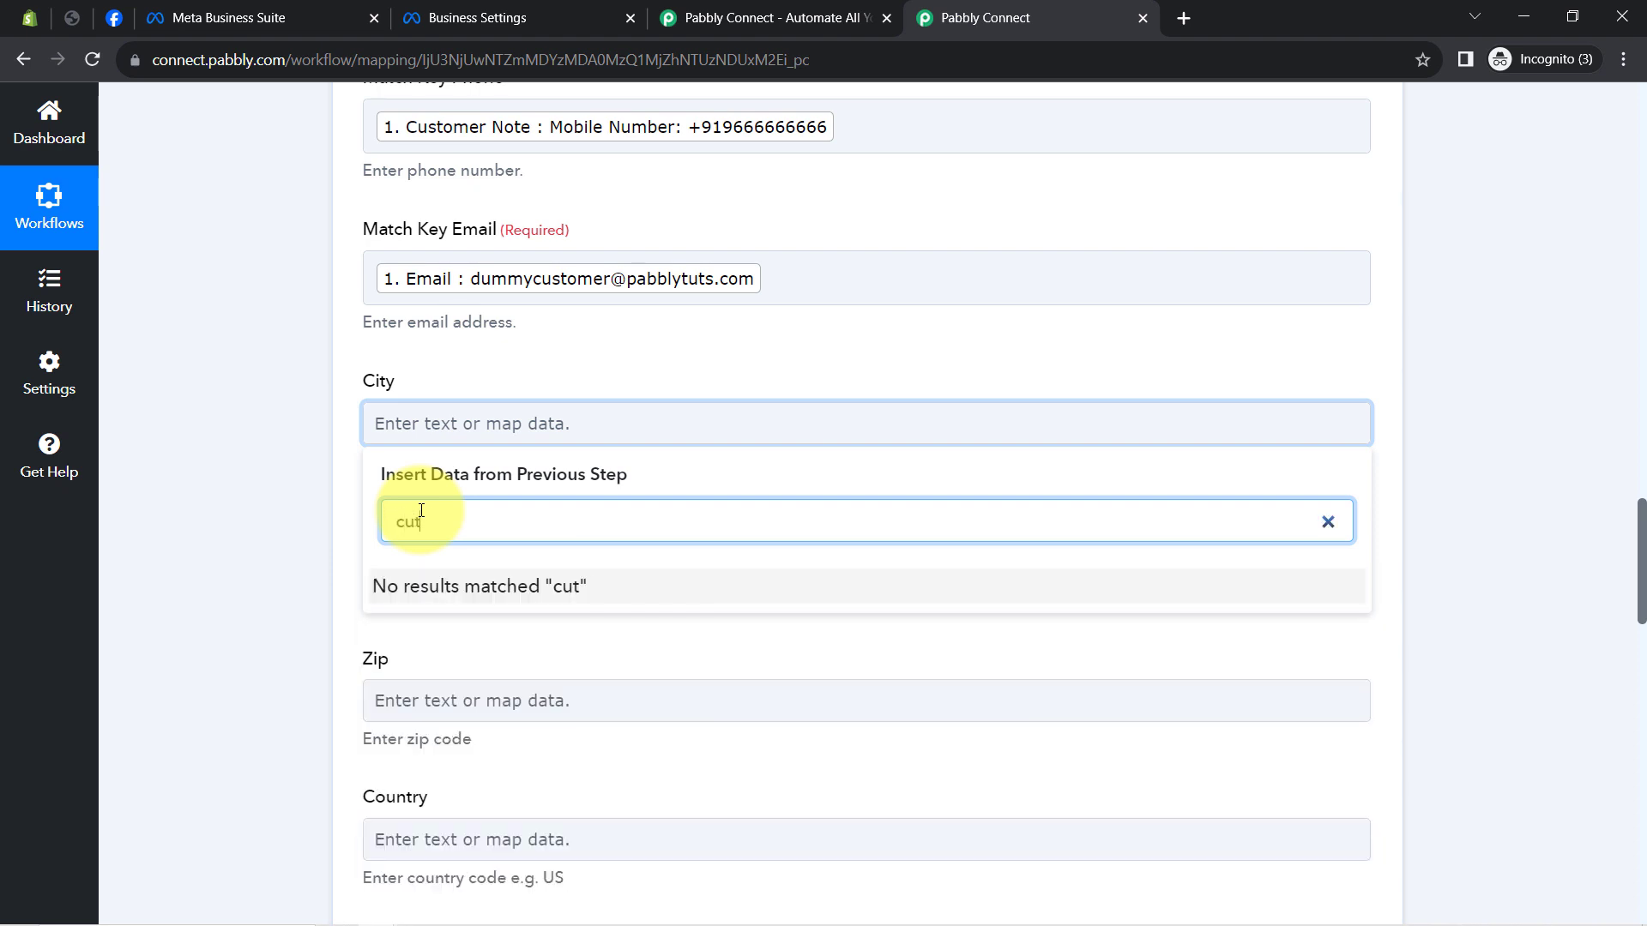
text(y)
key(BackSpace)
key(BackSpace)
key(BackSpace)
key(BackSpace)
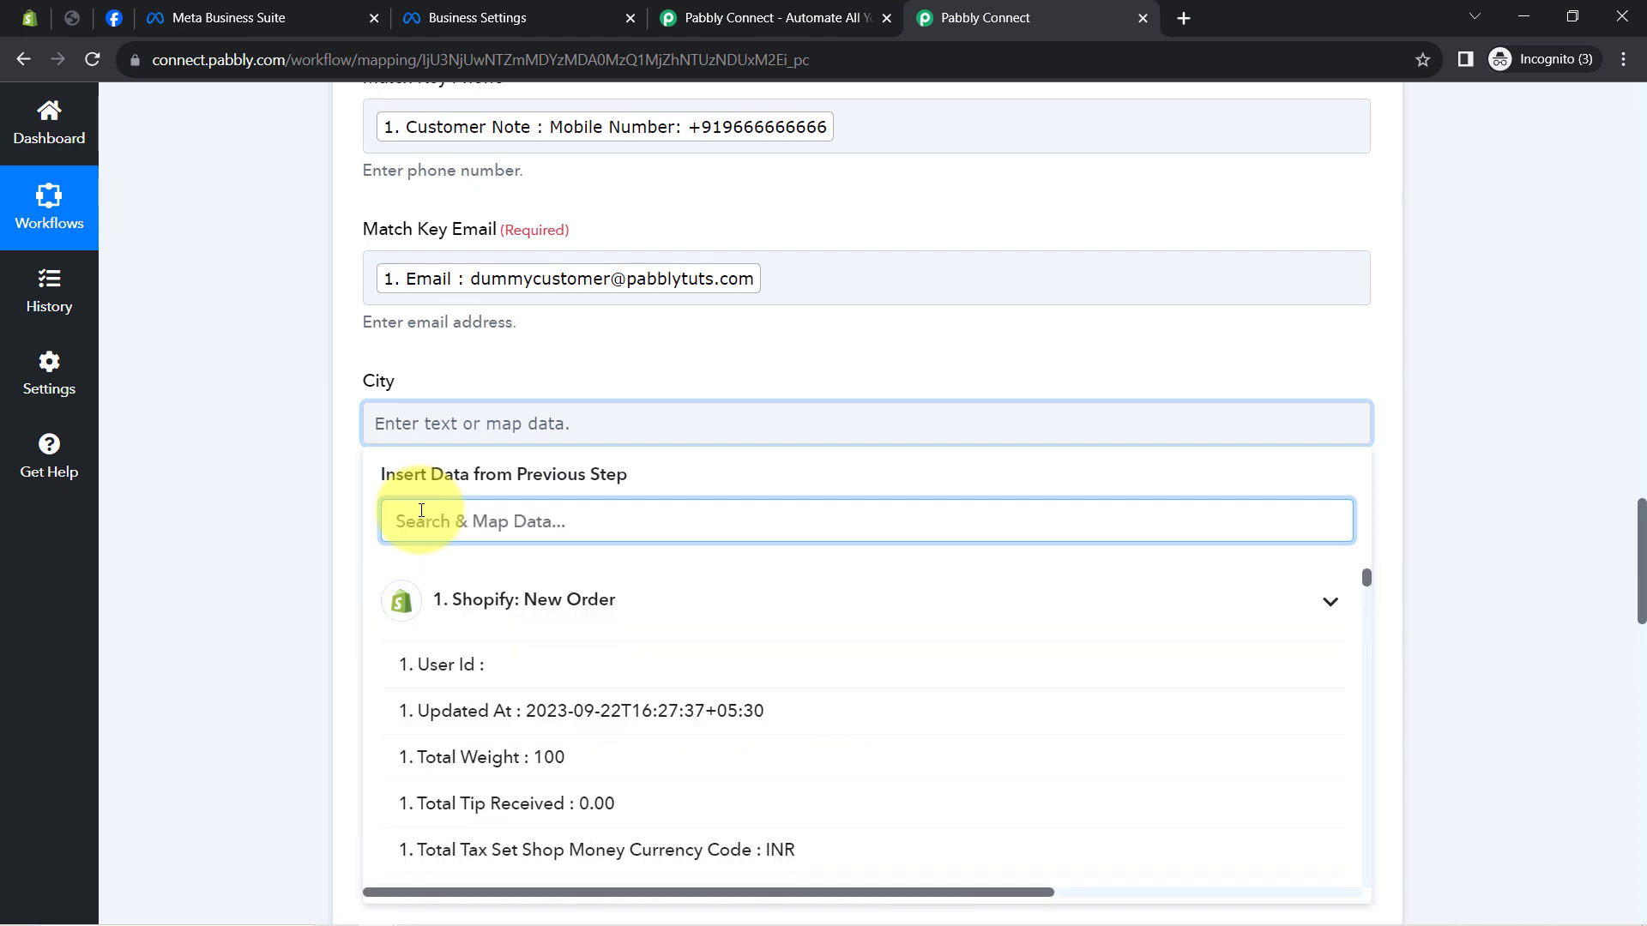
text(city)
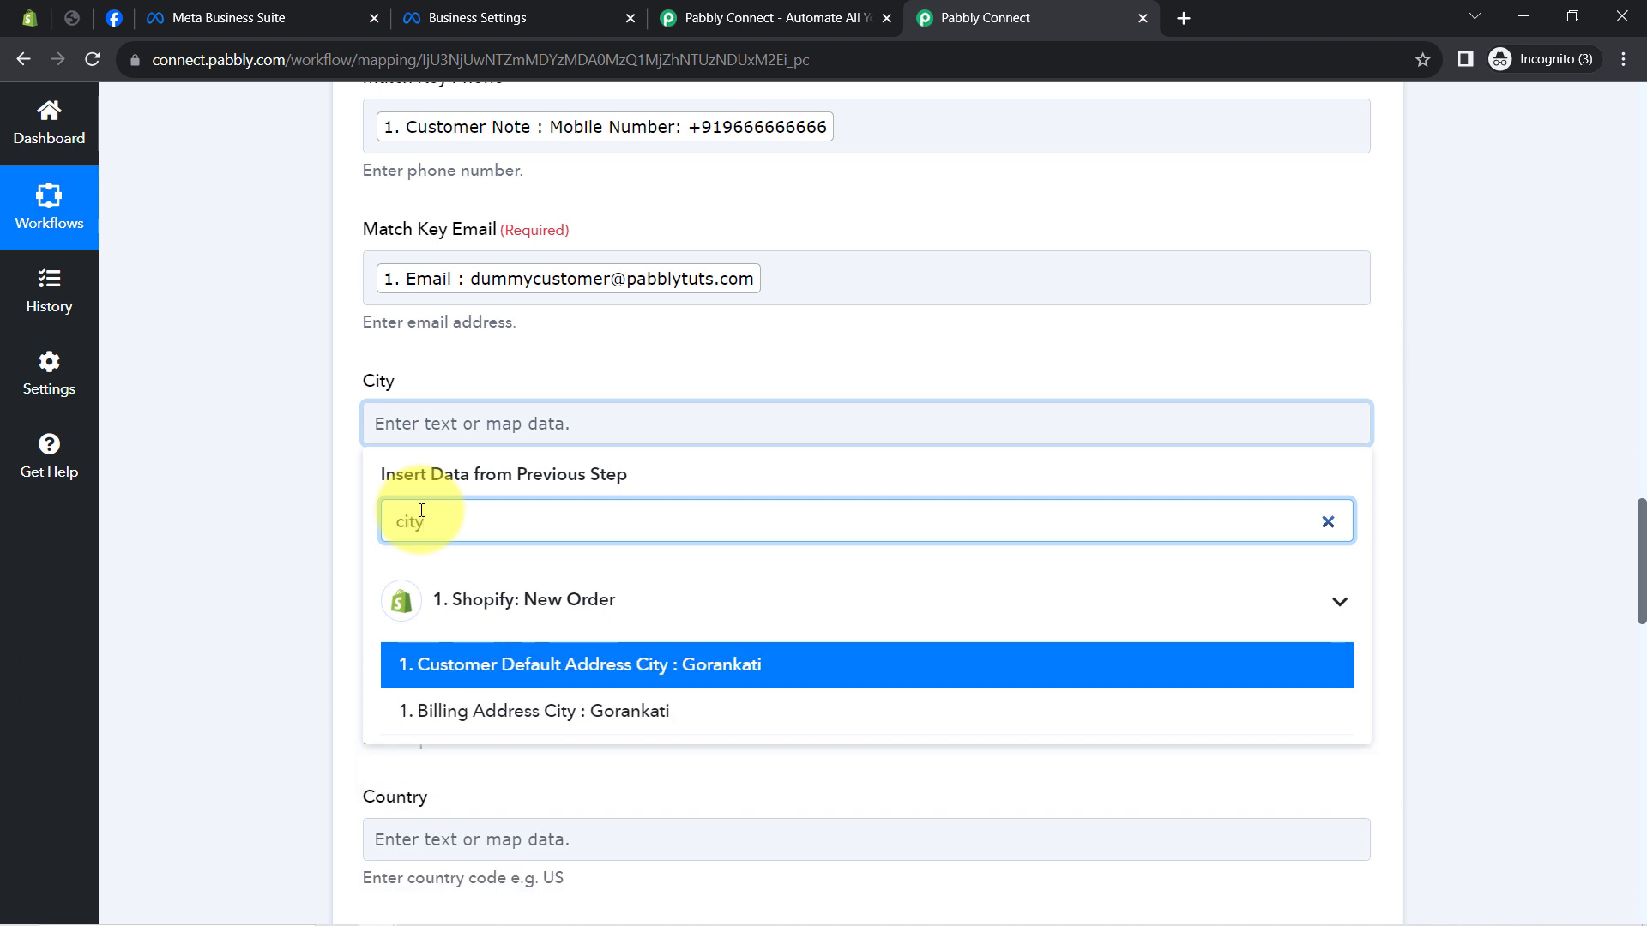
click(533, 665)
click(314, 506)
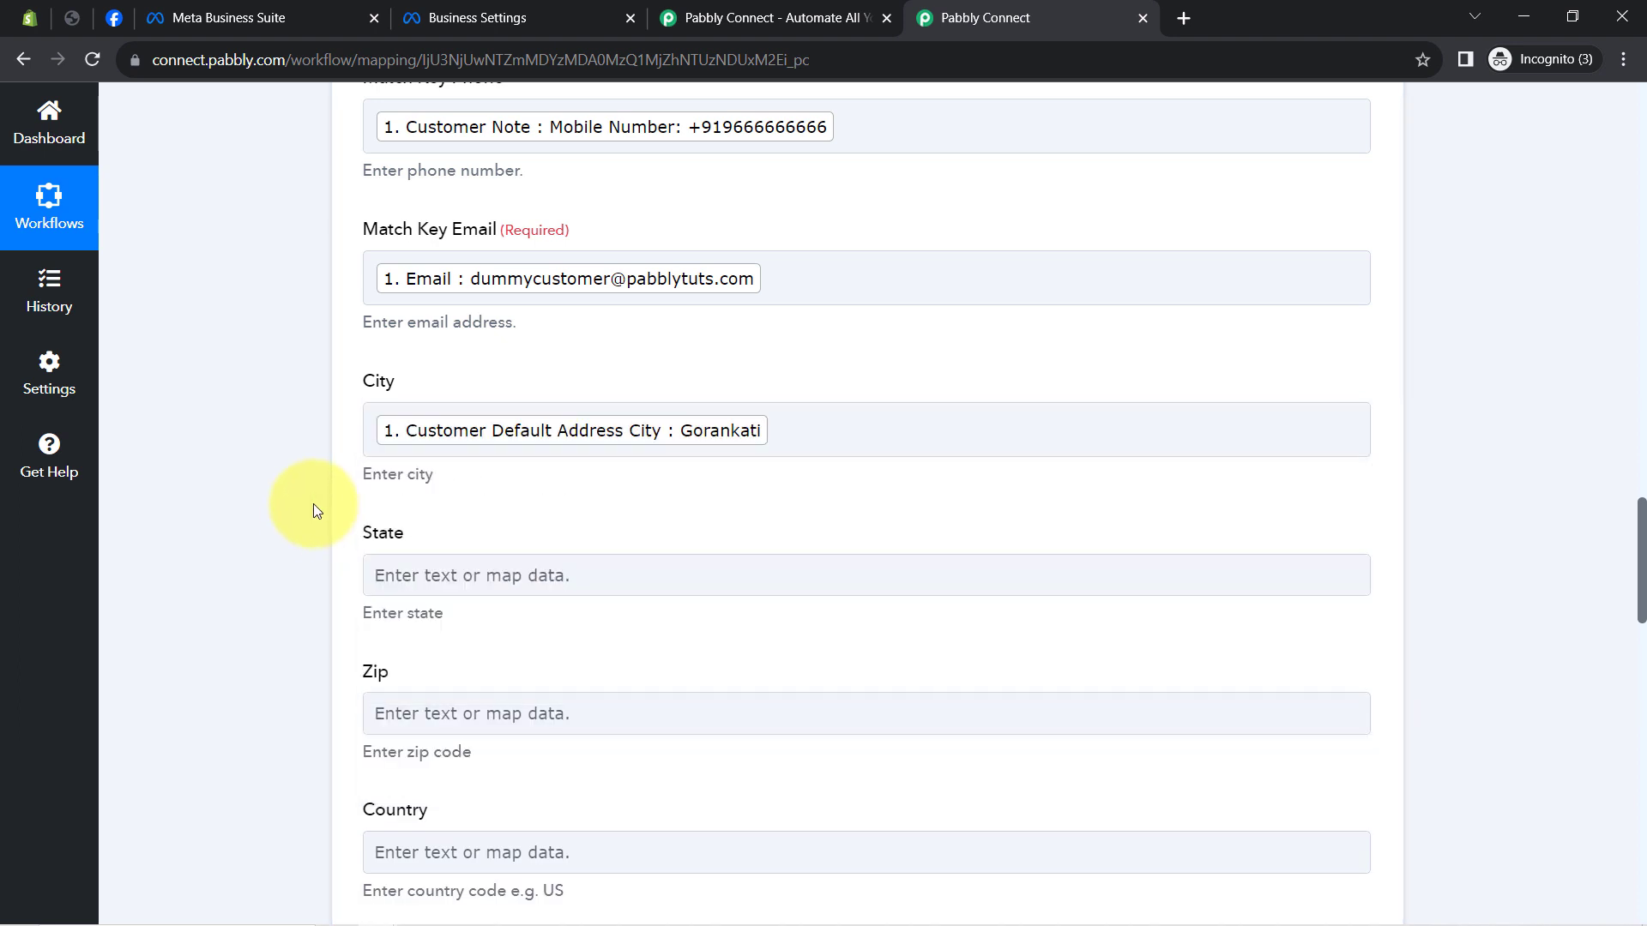
Map the customer's default address province into State.
scroll(314, 509, down, 3)
click(423, 359)
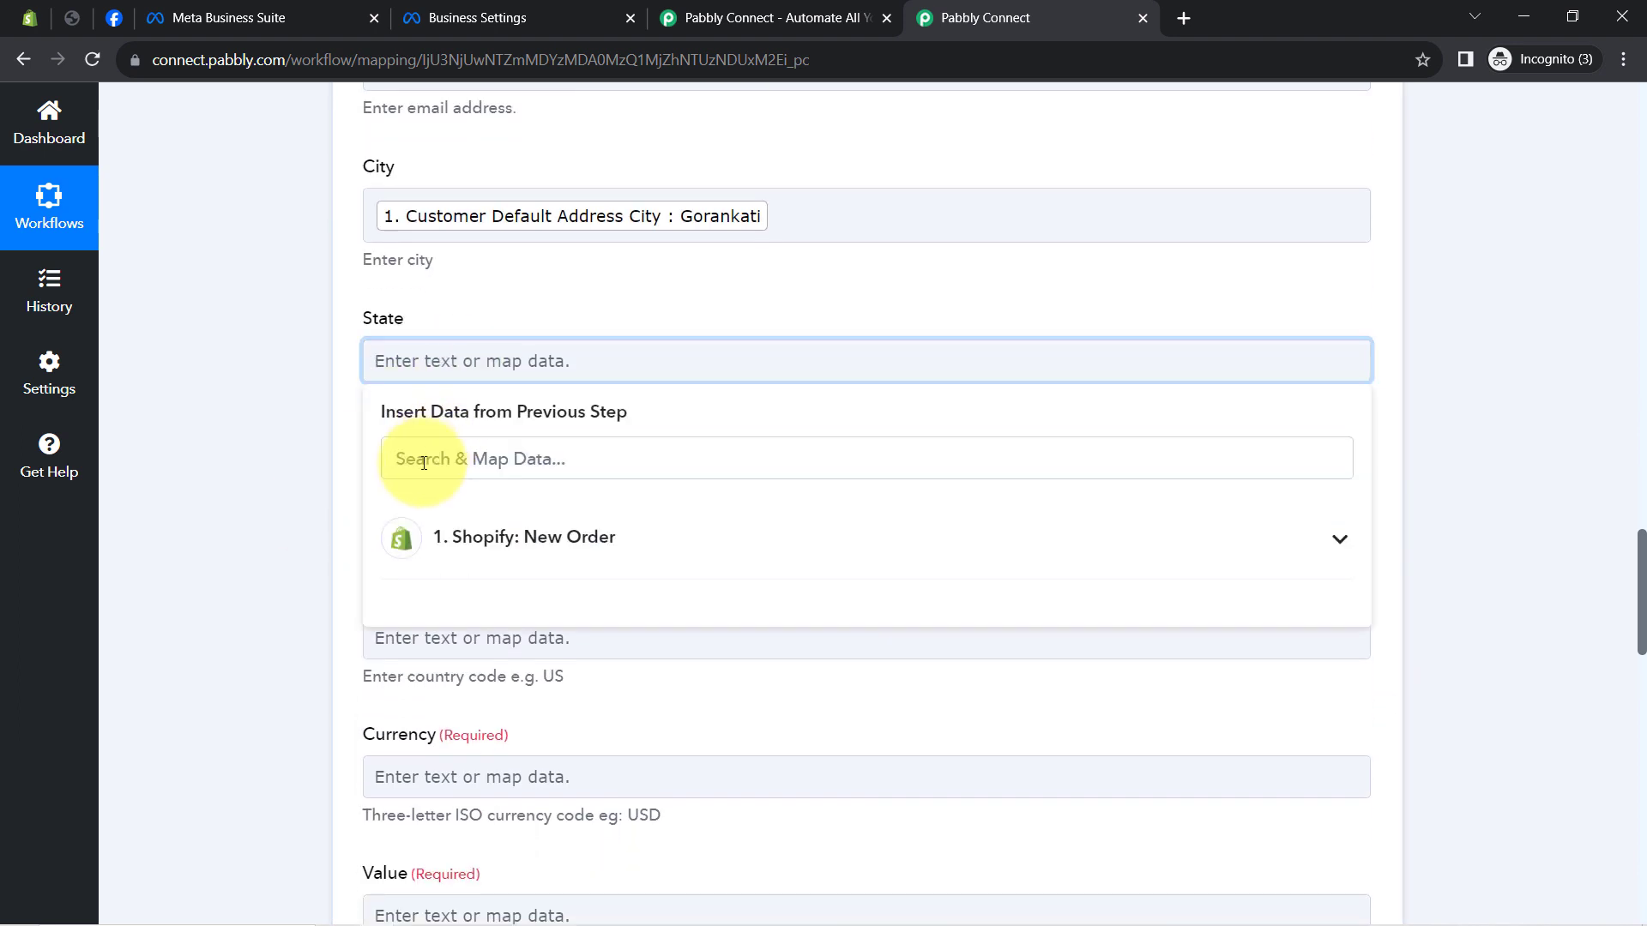
click(422, 462)
text(madh)
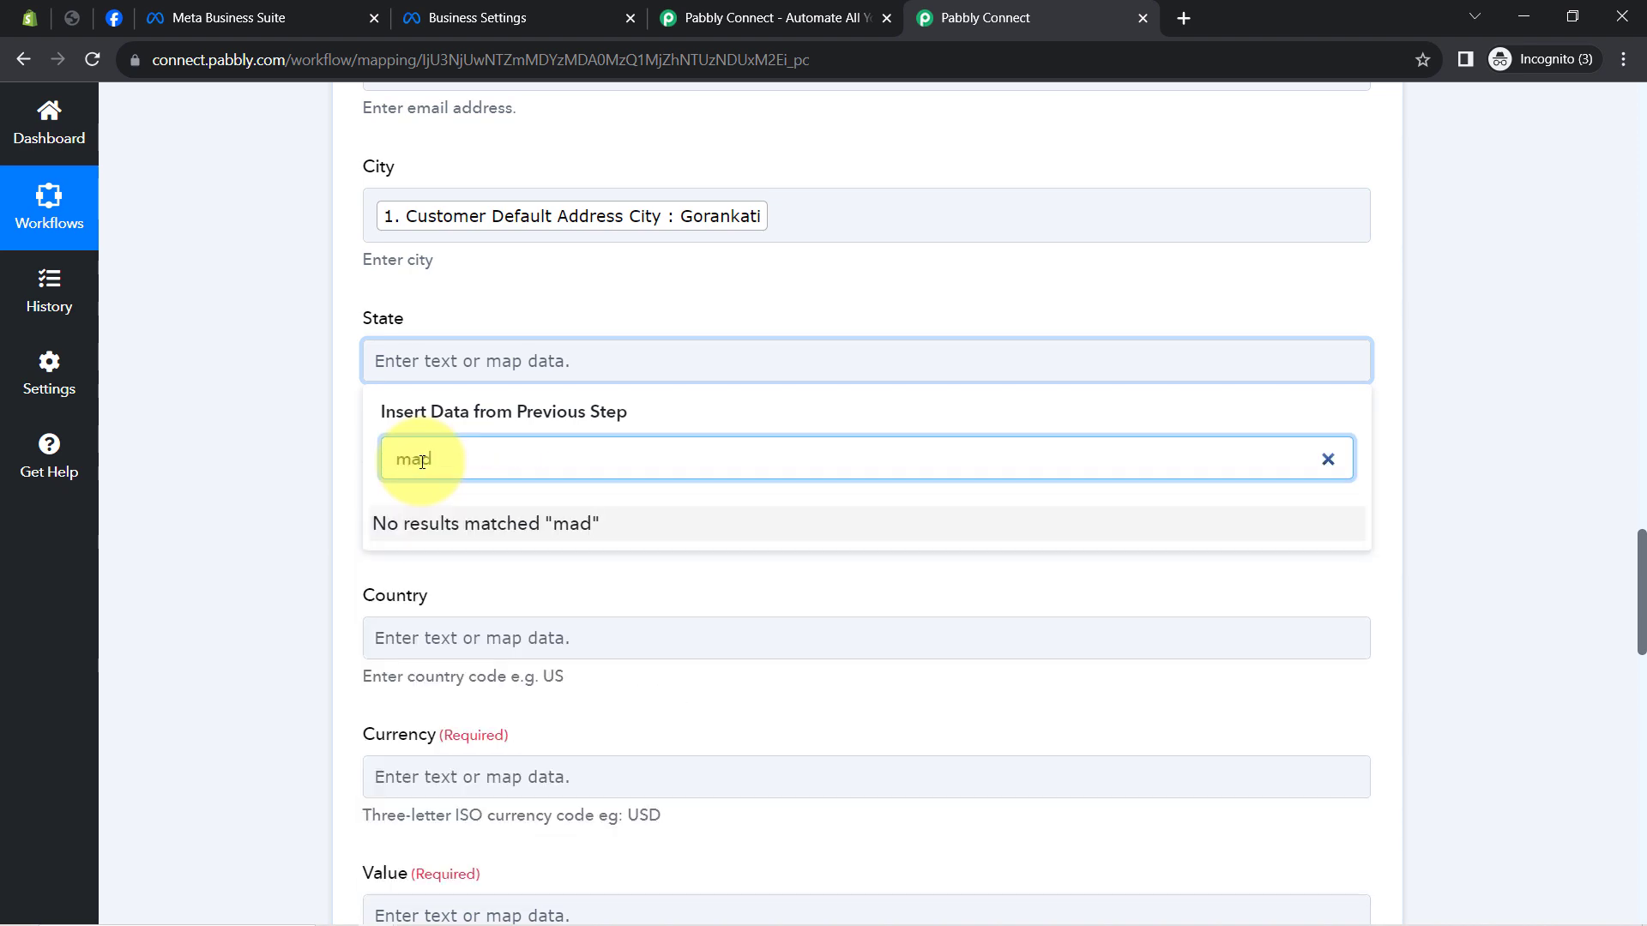
key(BackSpace)
key(BackSpace)
key(BackSpace)
text(state)
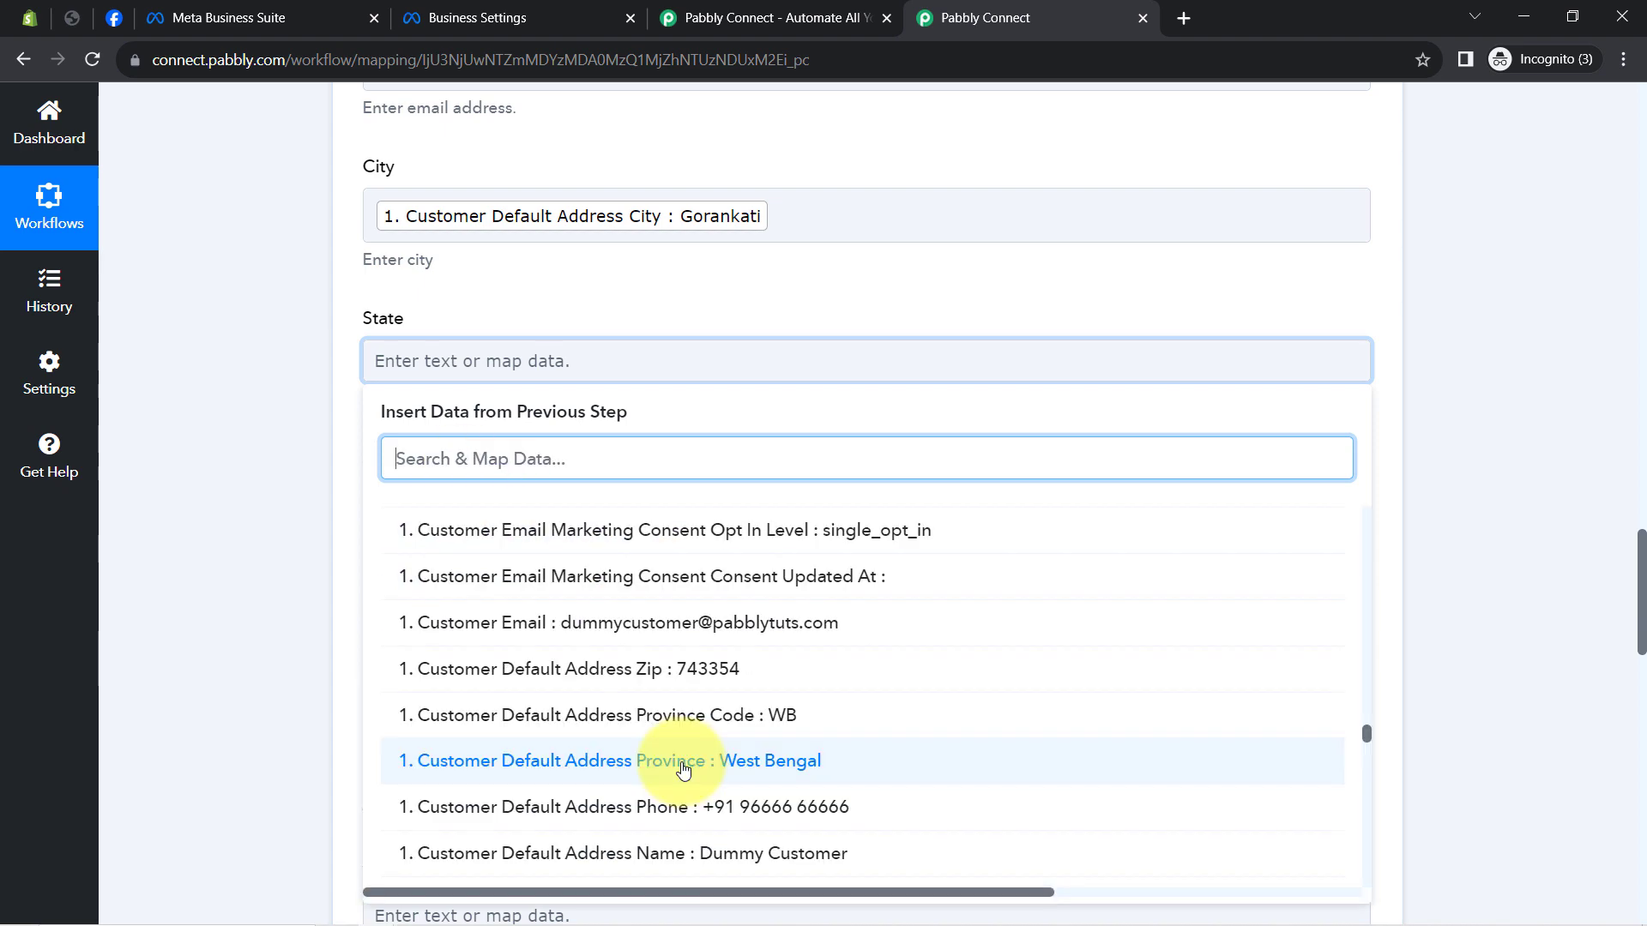
click(683, 765)
click(202, 562)
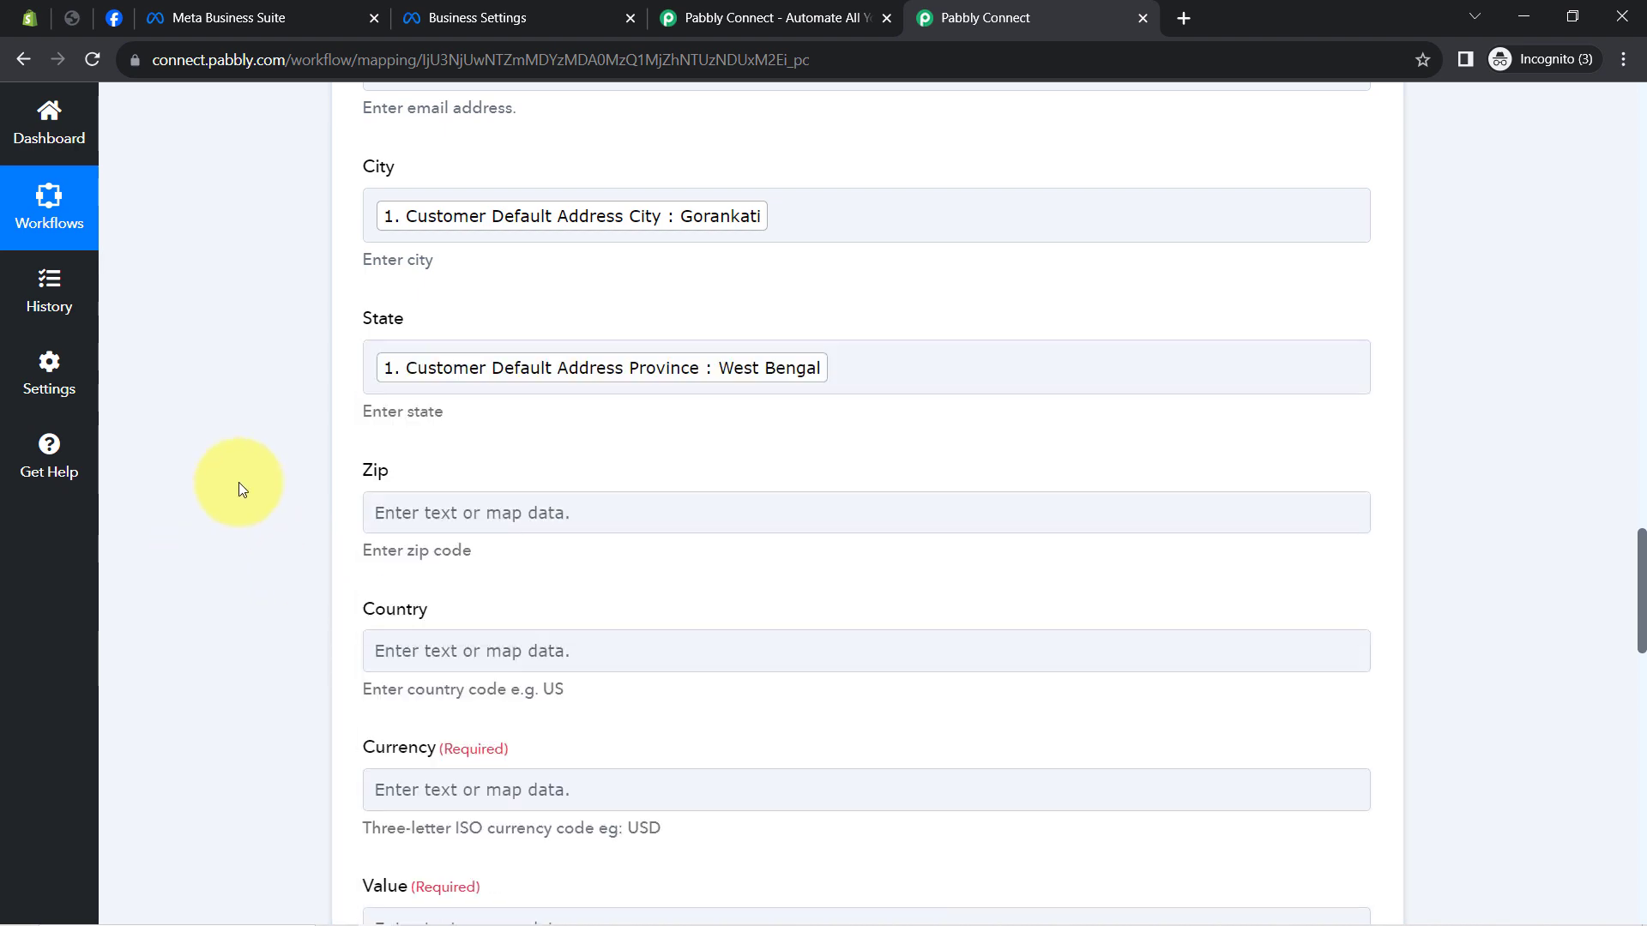
Leave Zip empty and map Billing Address Country into Country.
scroll(238, 482, down, 4)
click(404, 192)
click(334, 298)
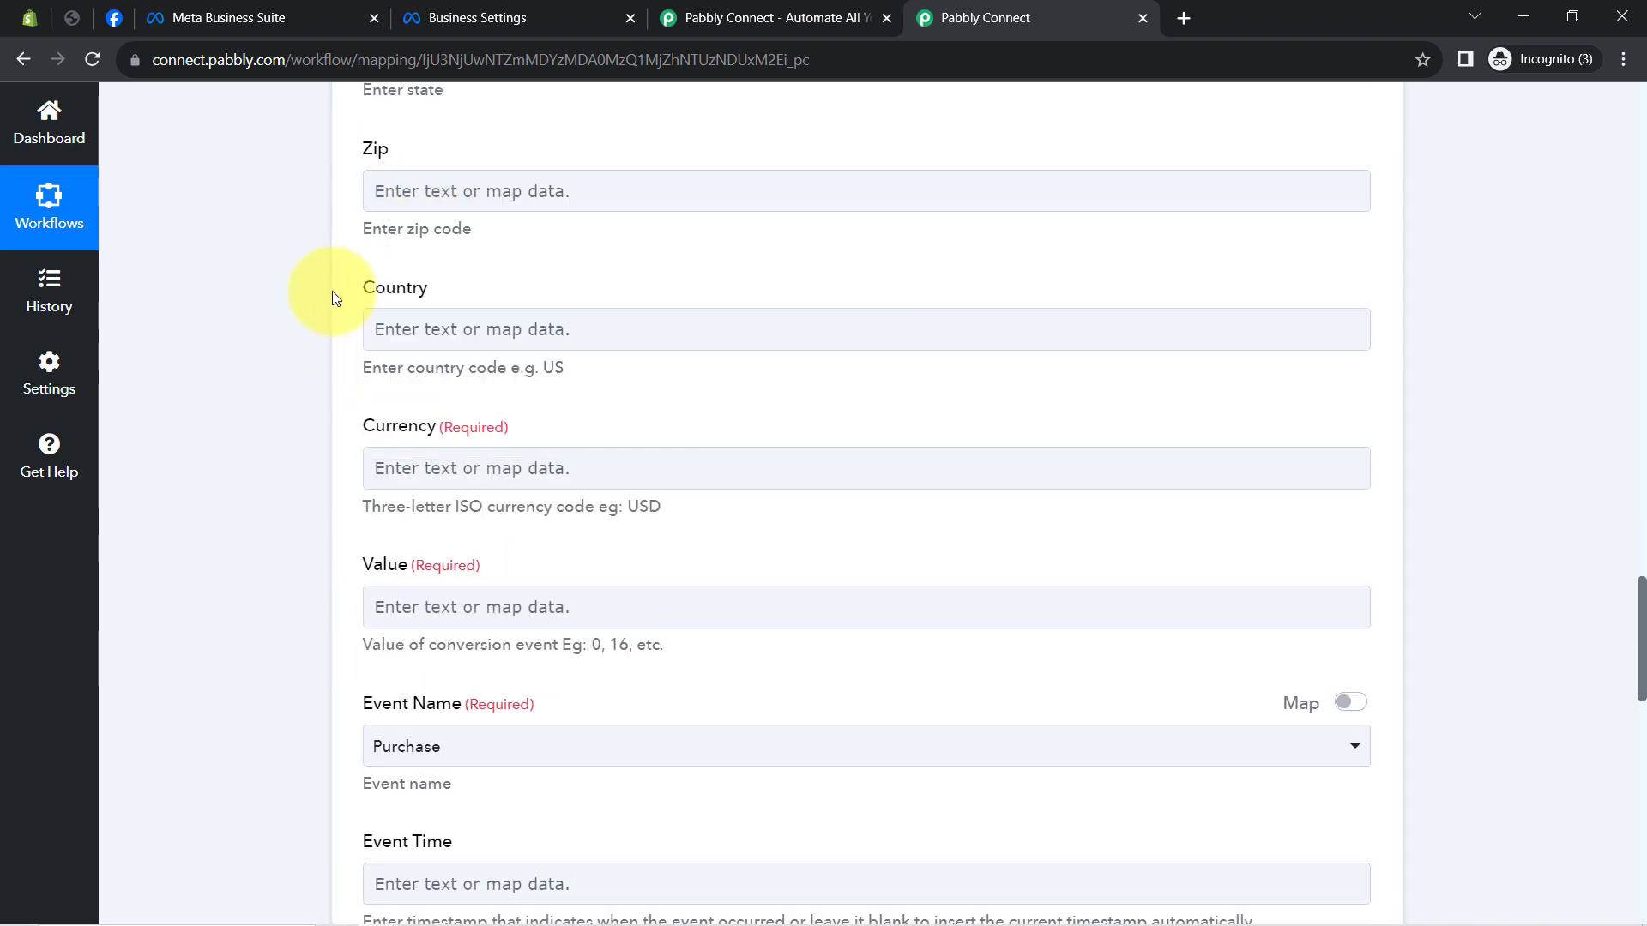
click(415, 330)
click(409, 426)
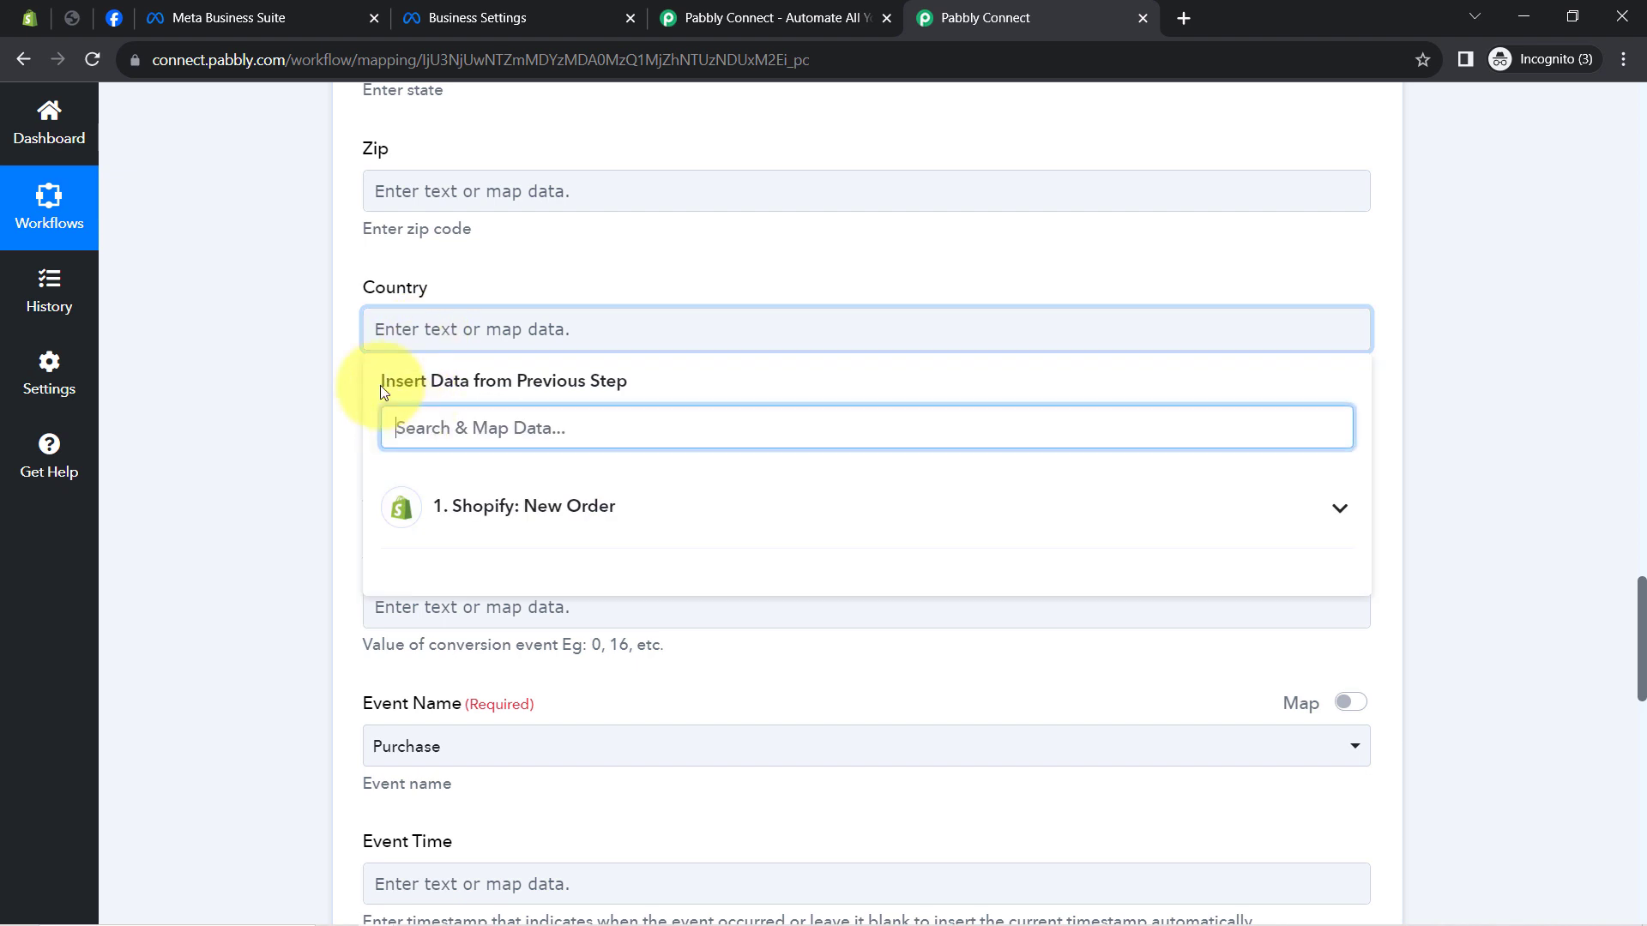
text(Indi)
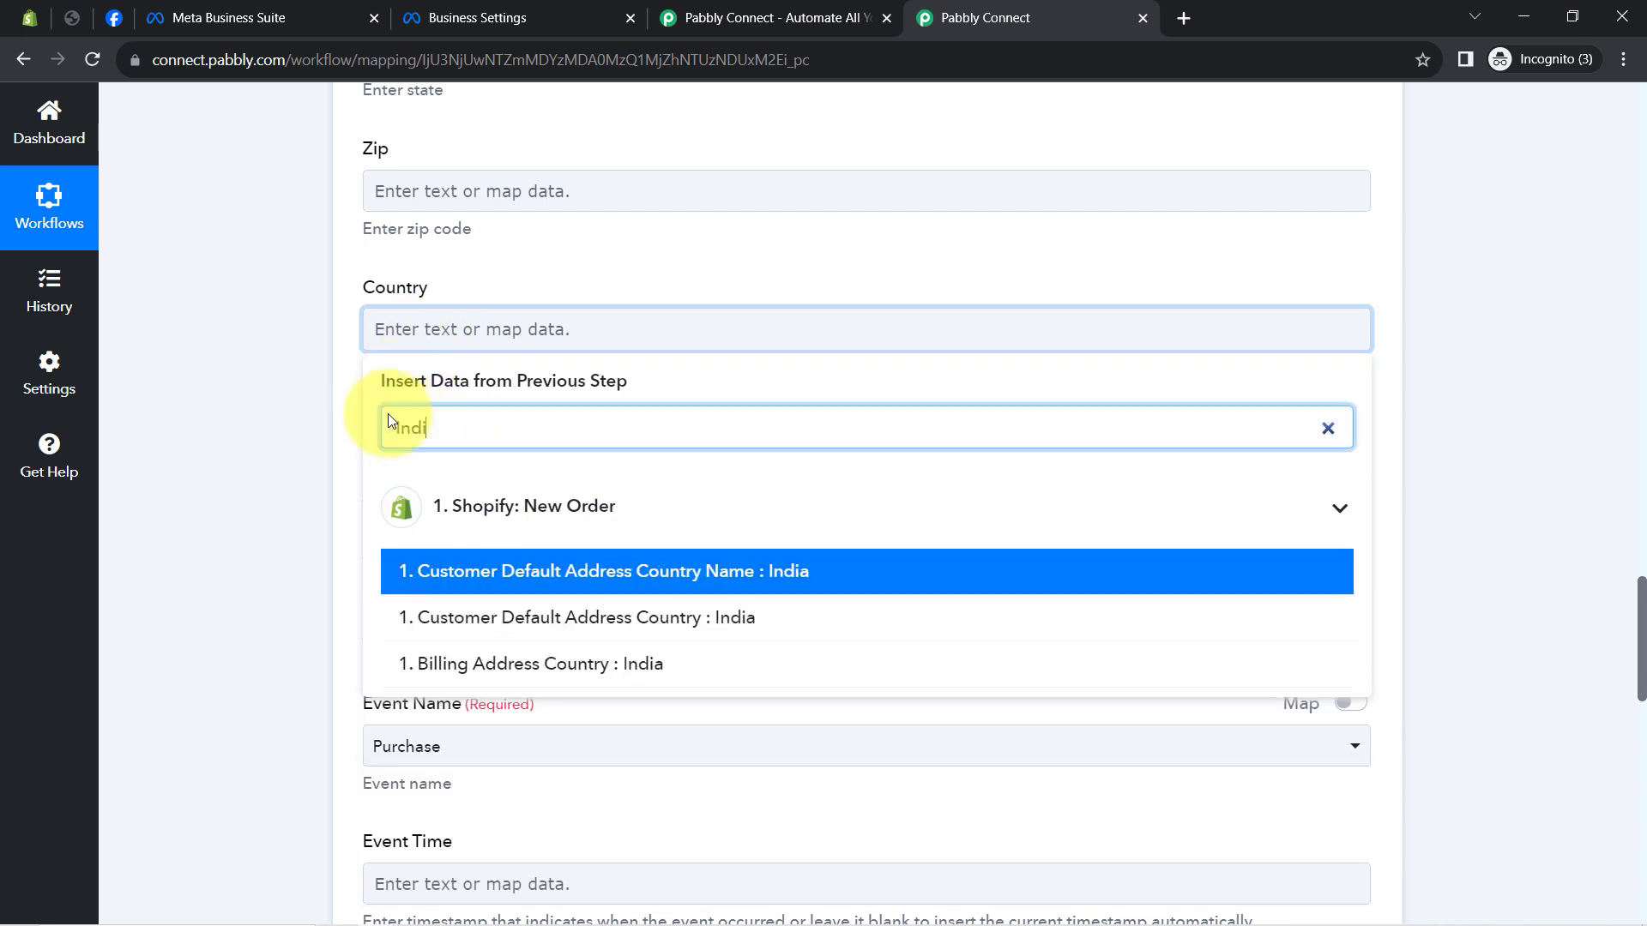
click(471, 663)
click(209, 297)
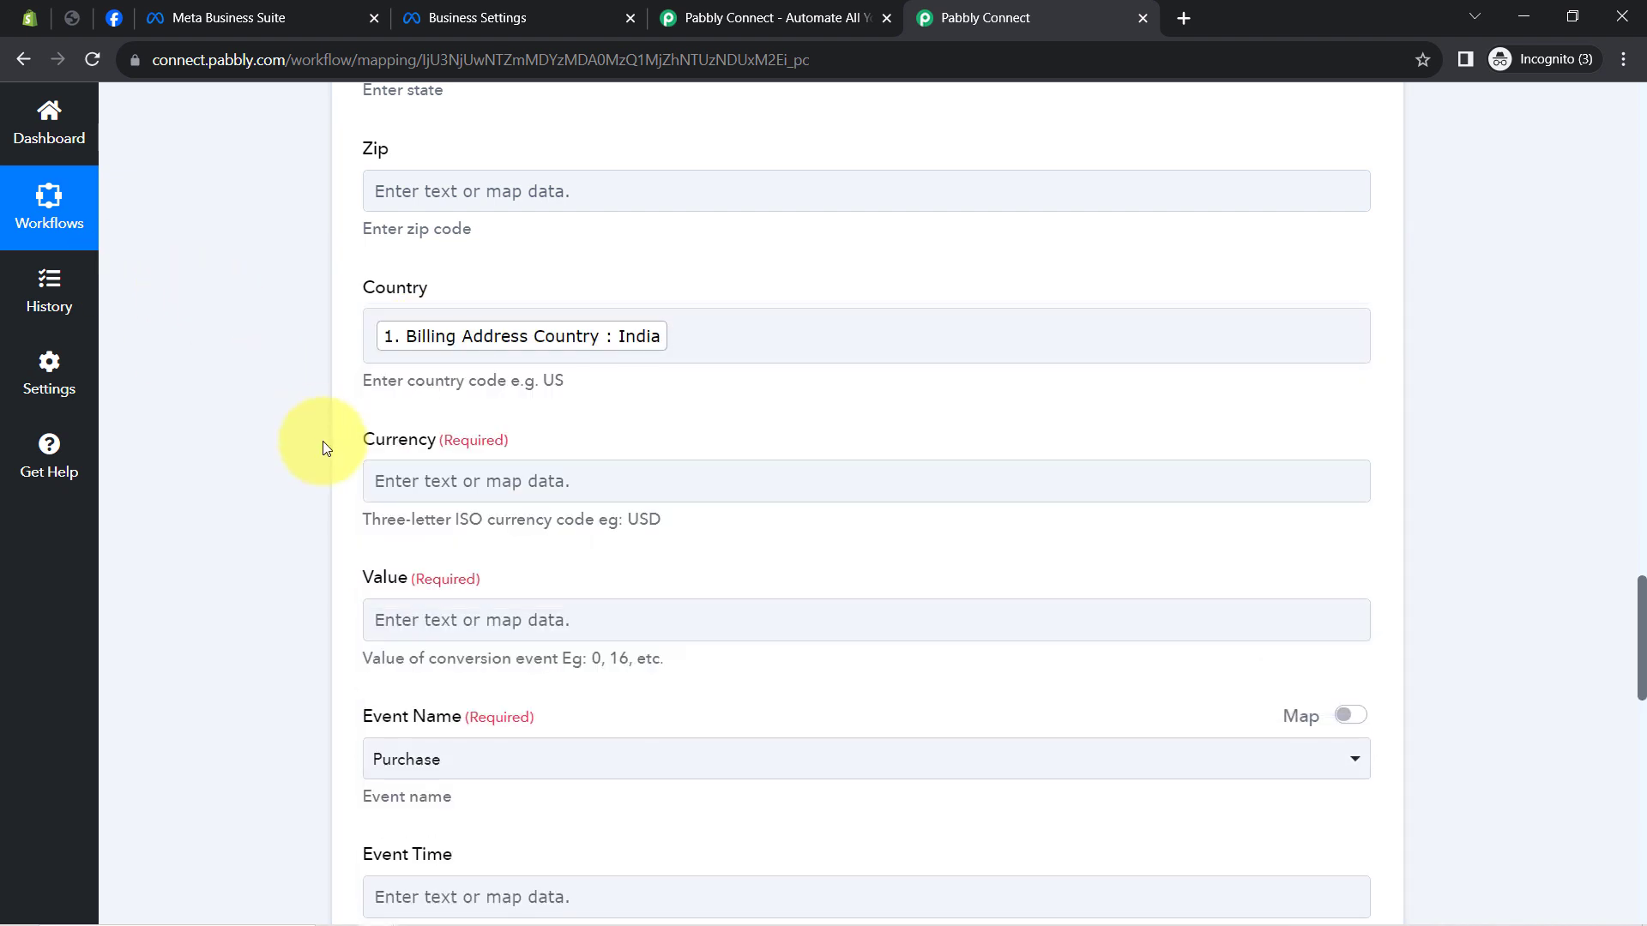
scroll(341, 440, down, 3)
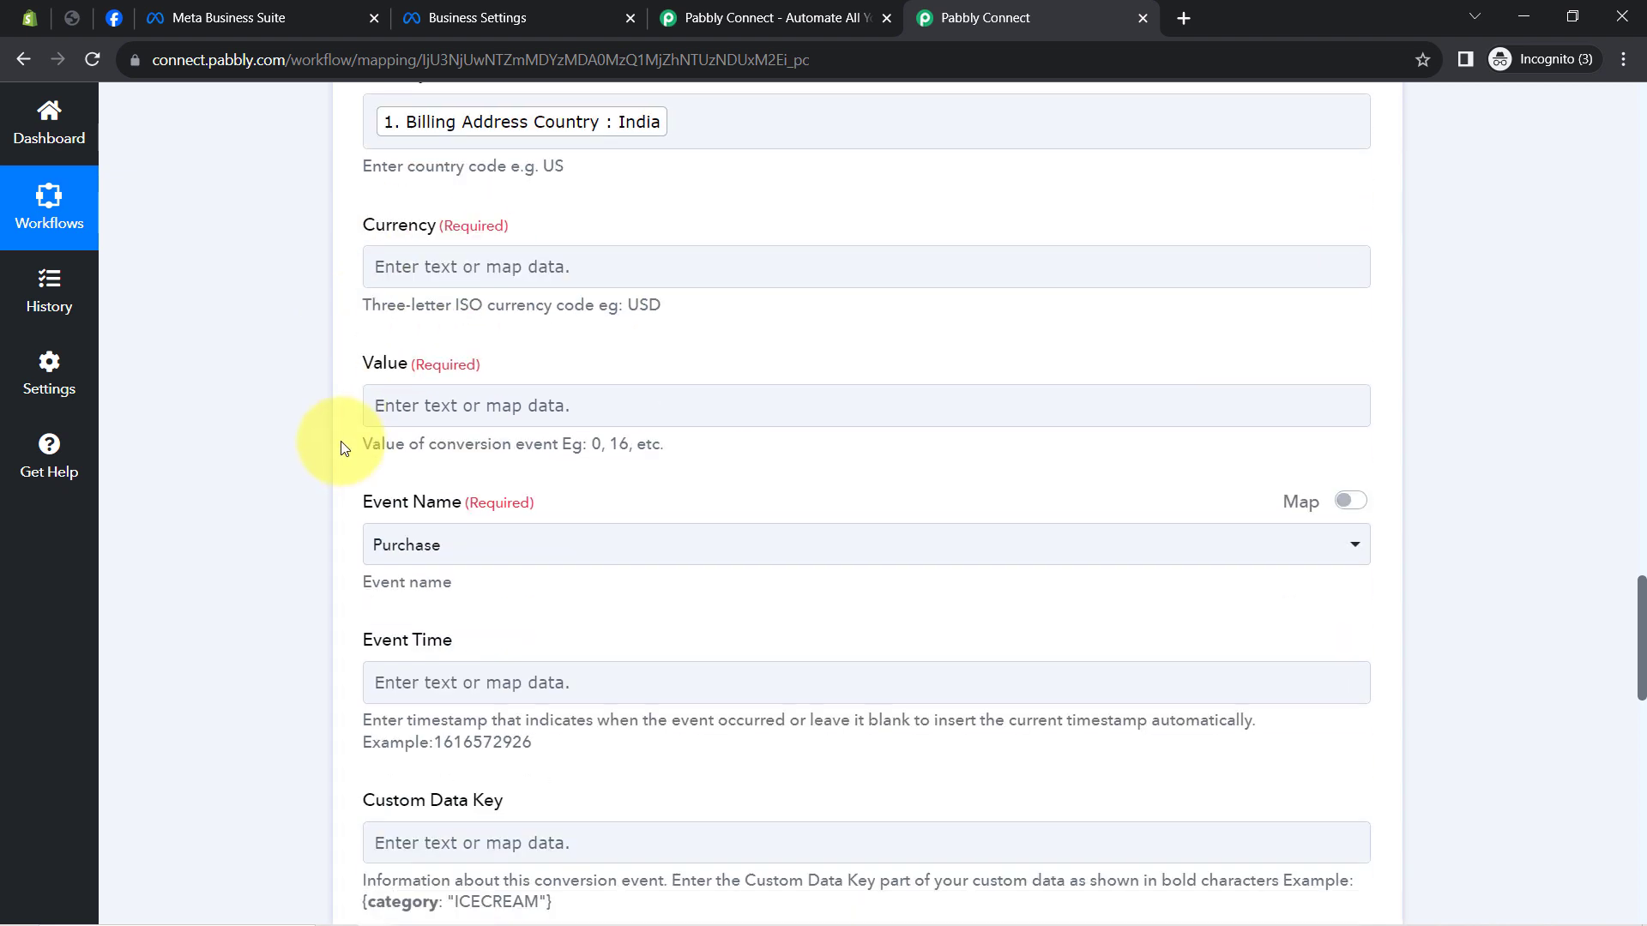
Map the order's presentment currency code (INR) into Currency.
click(427, 272)
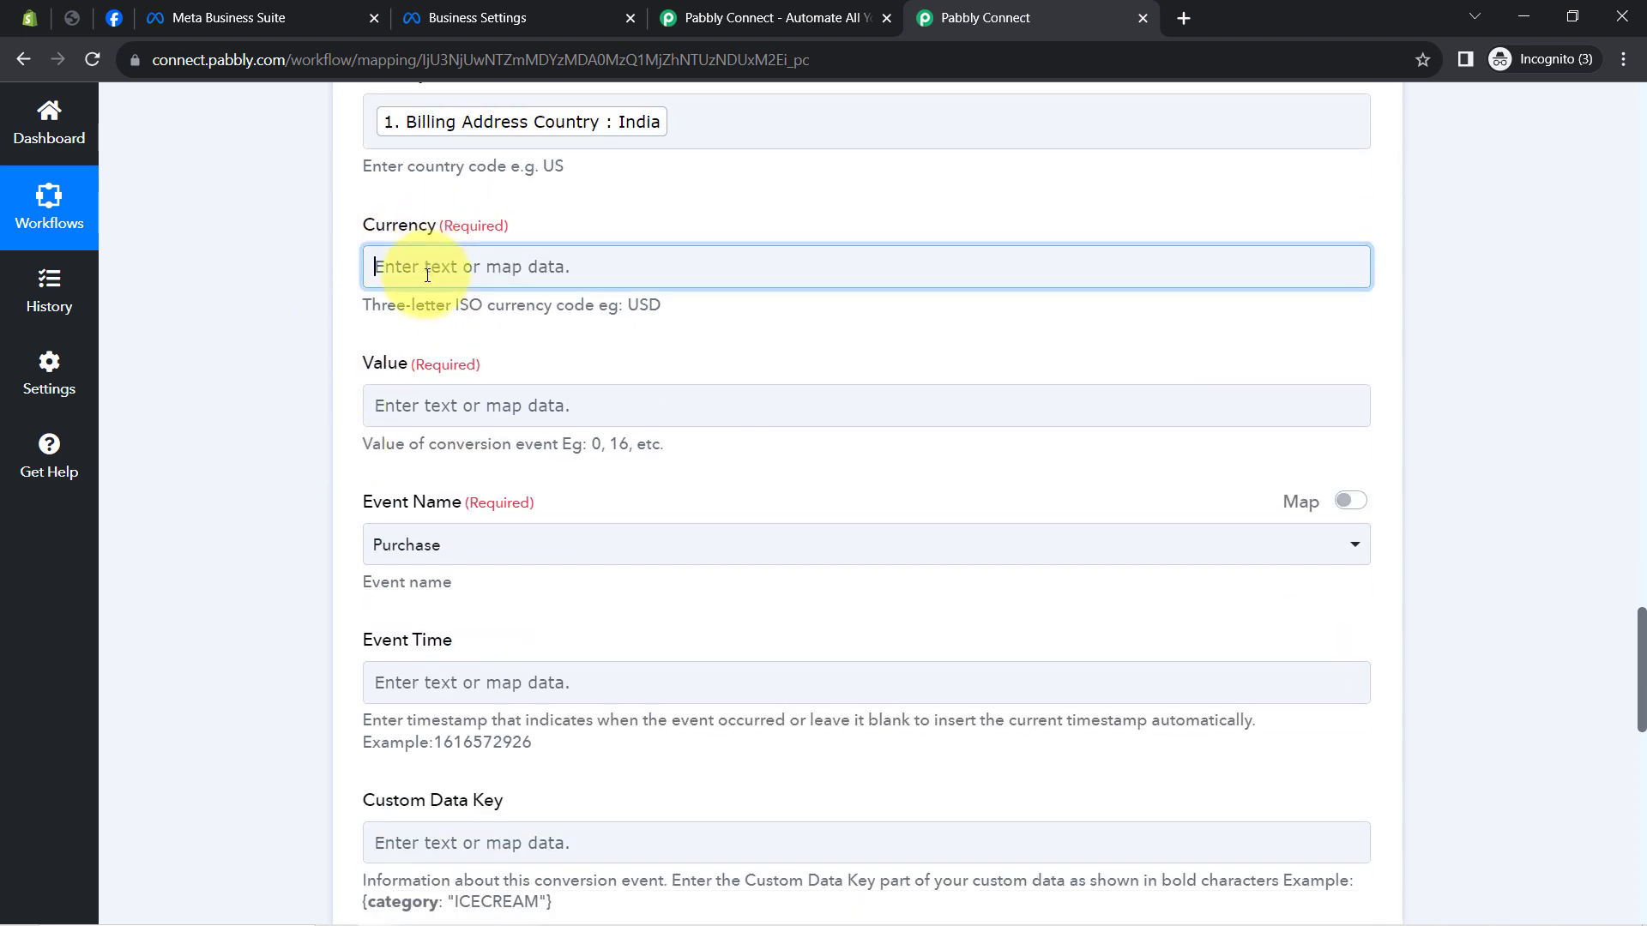
click(437, 444)
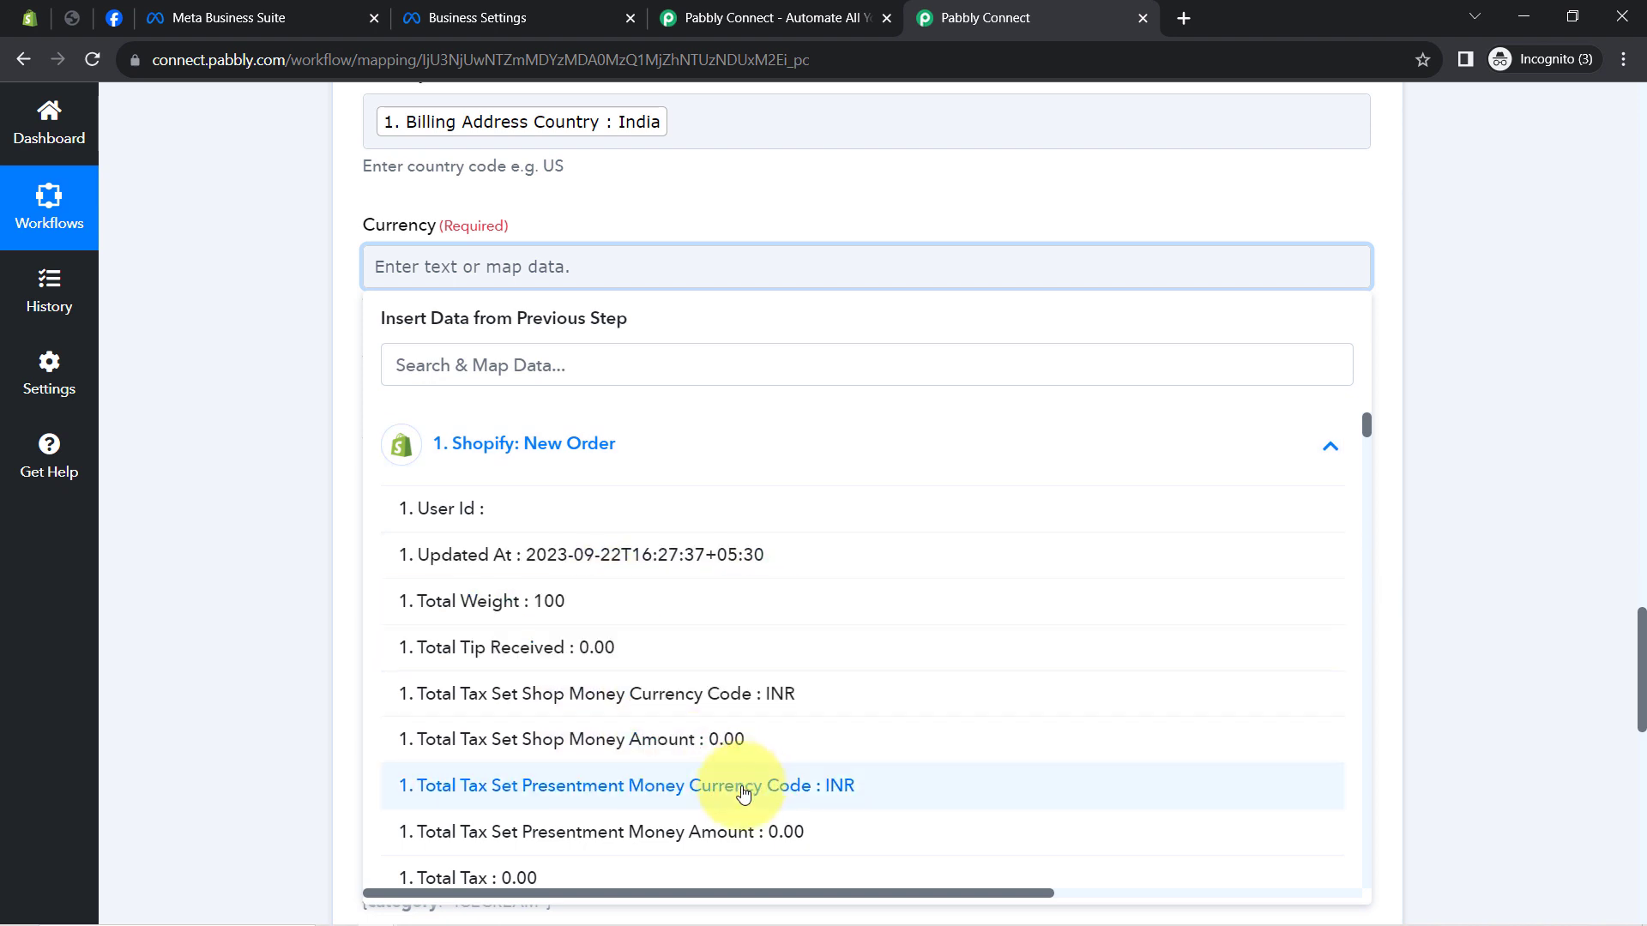
click(778, 788)
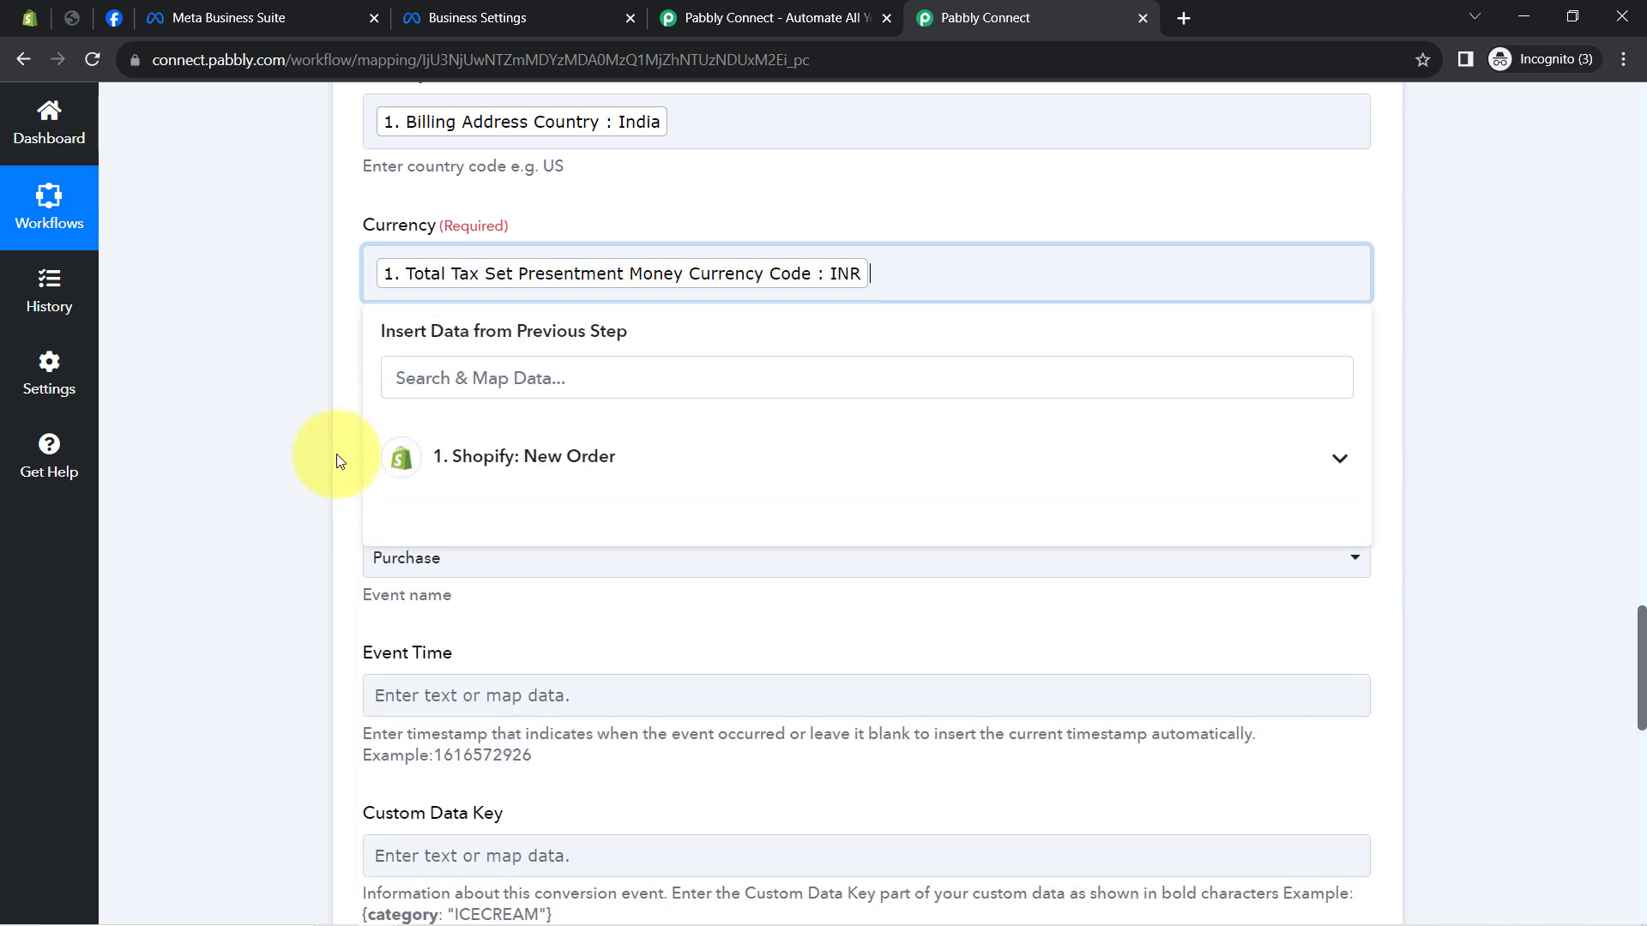
click(262, 466)
scroll(288, 386, down, 1)
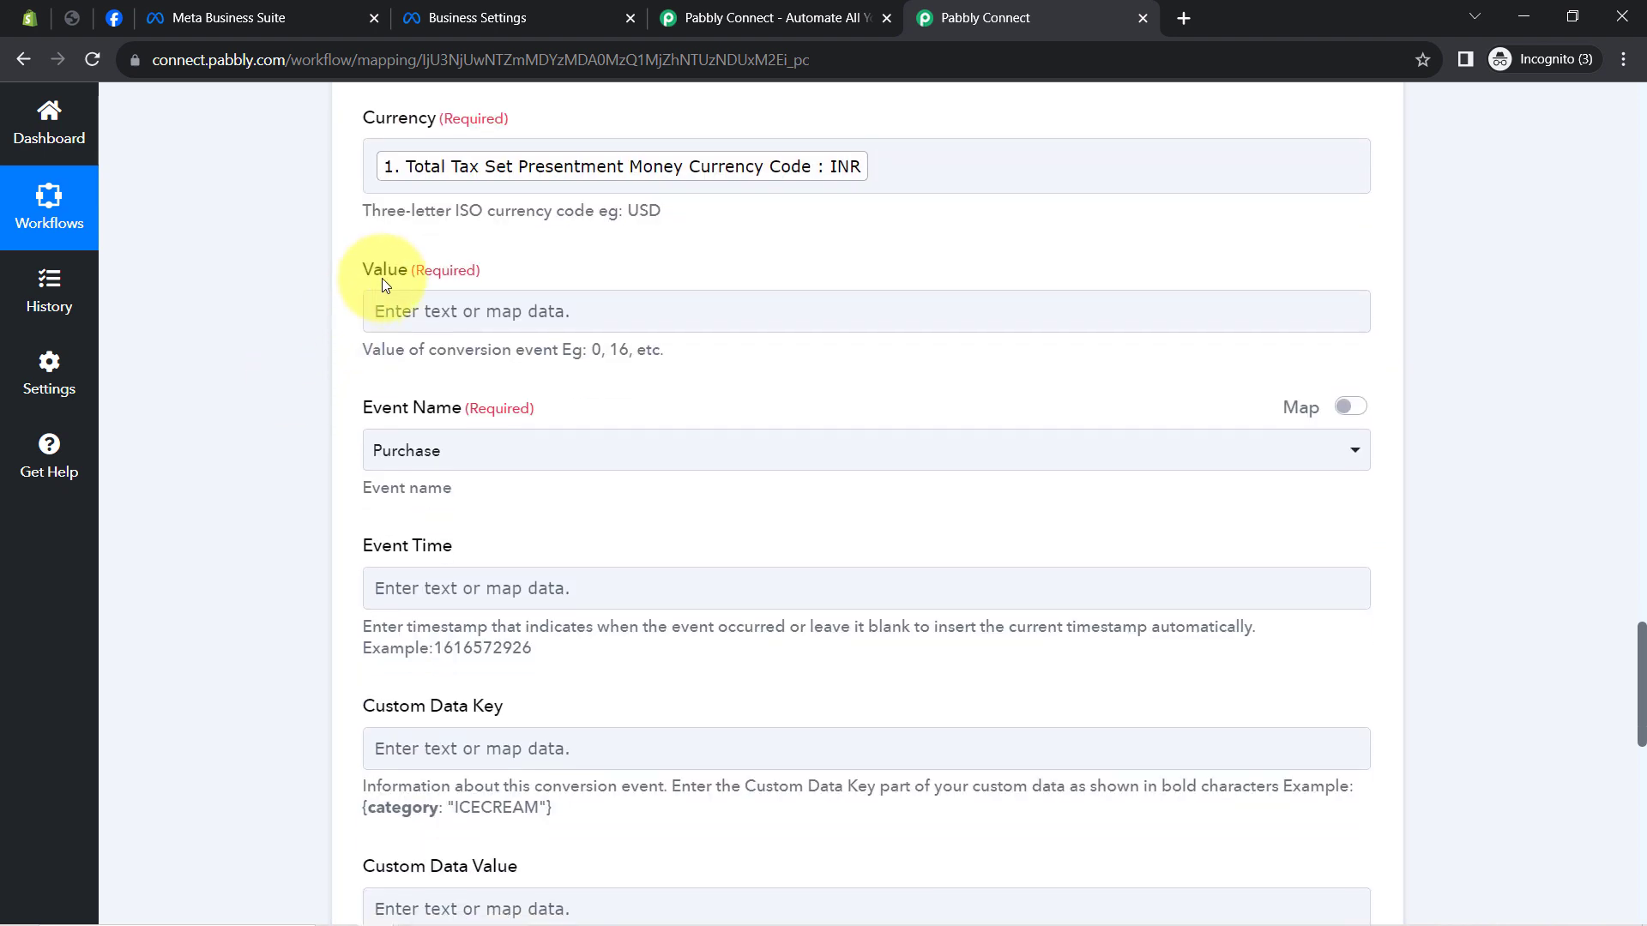
Map Total Price Set Shop Money Amount (100.00) into the required Value field.
double_click(367, 271)
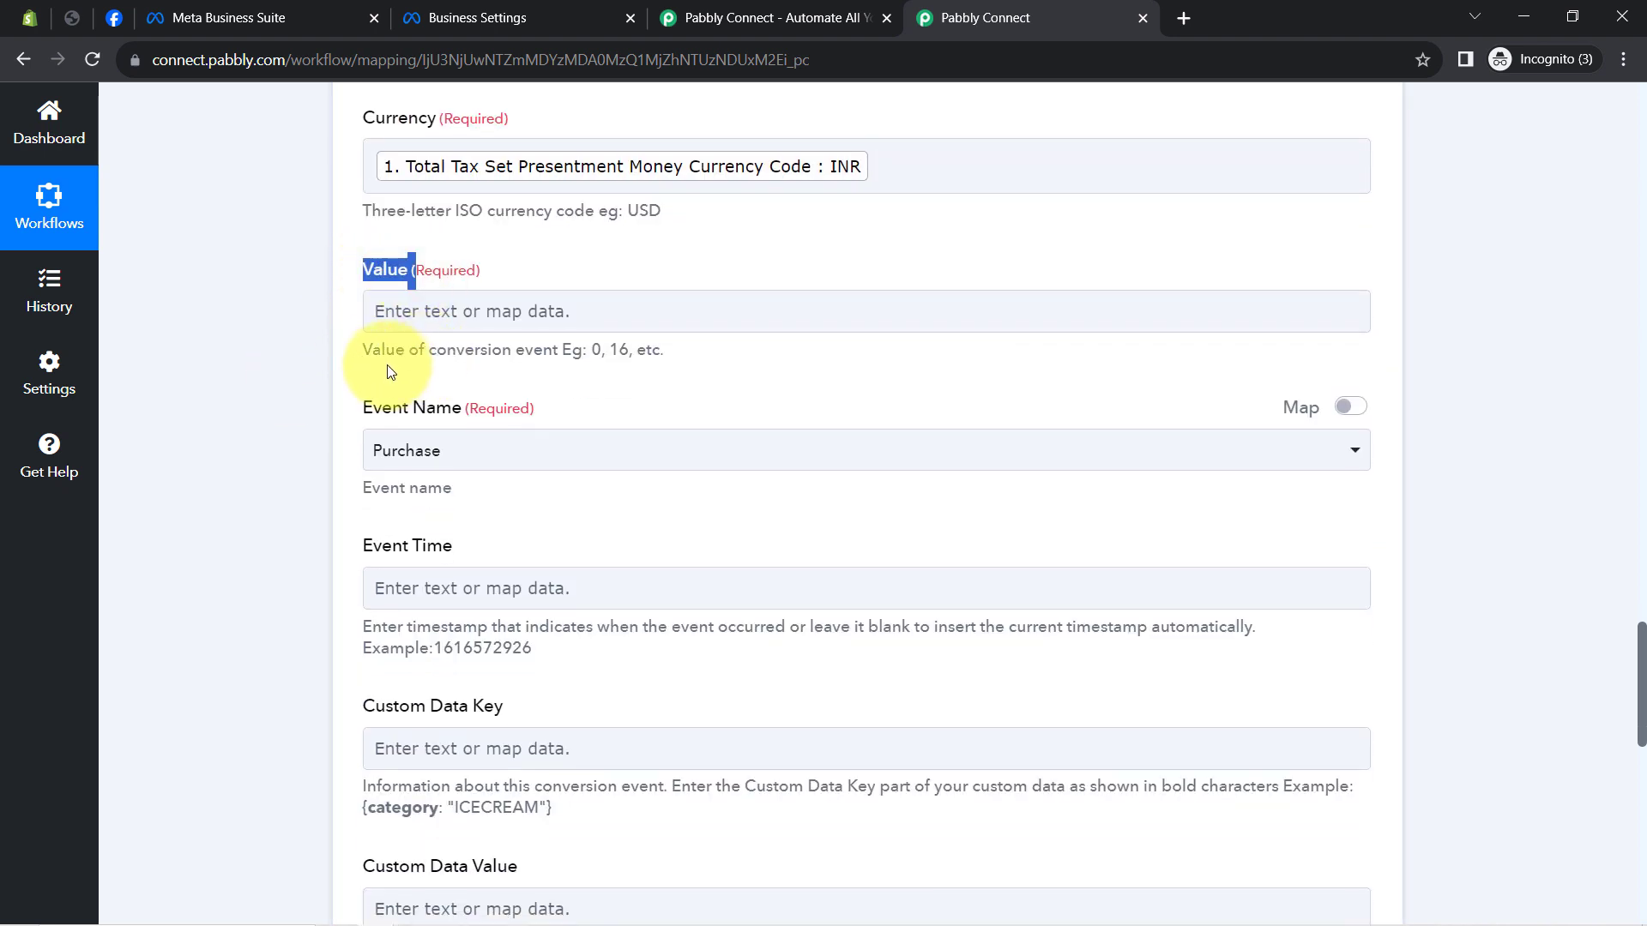
drag(382, 350, 520, 350)
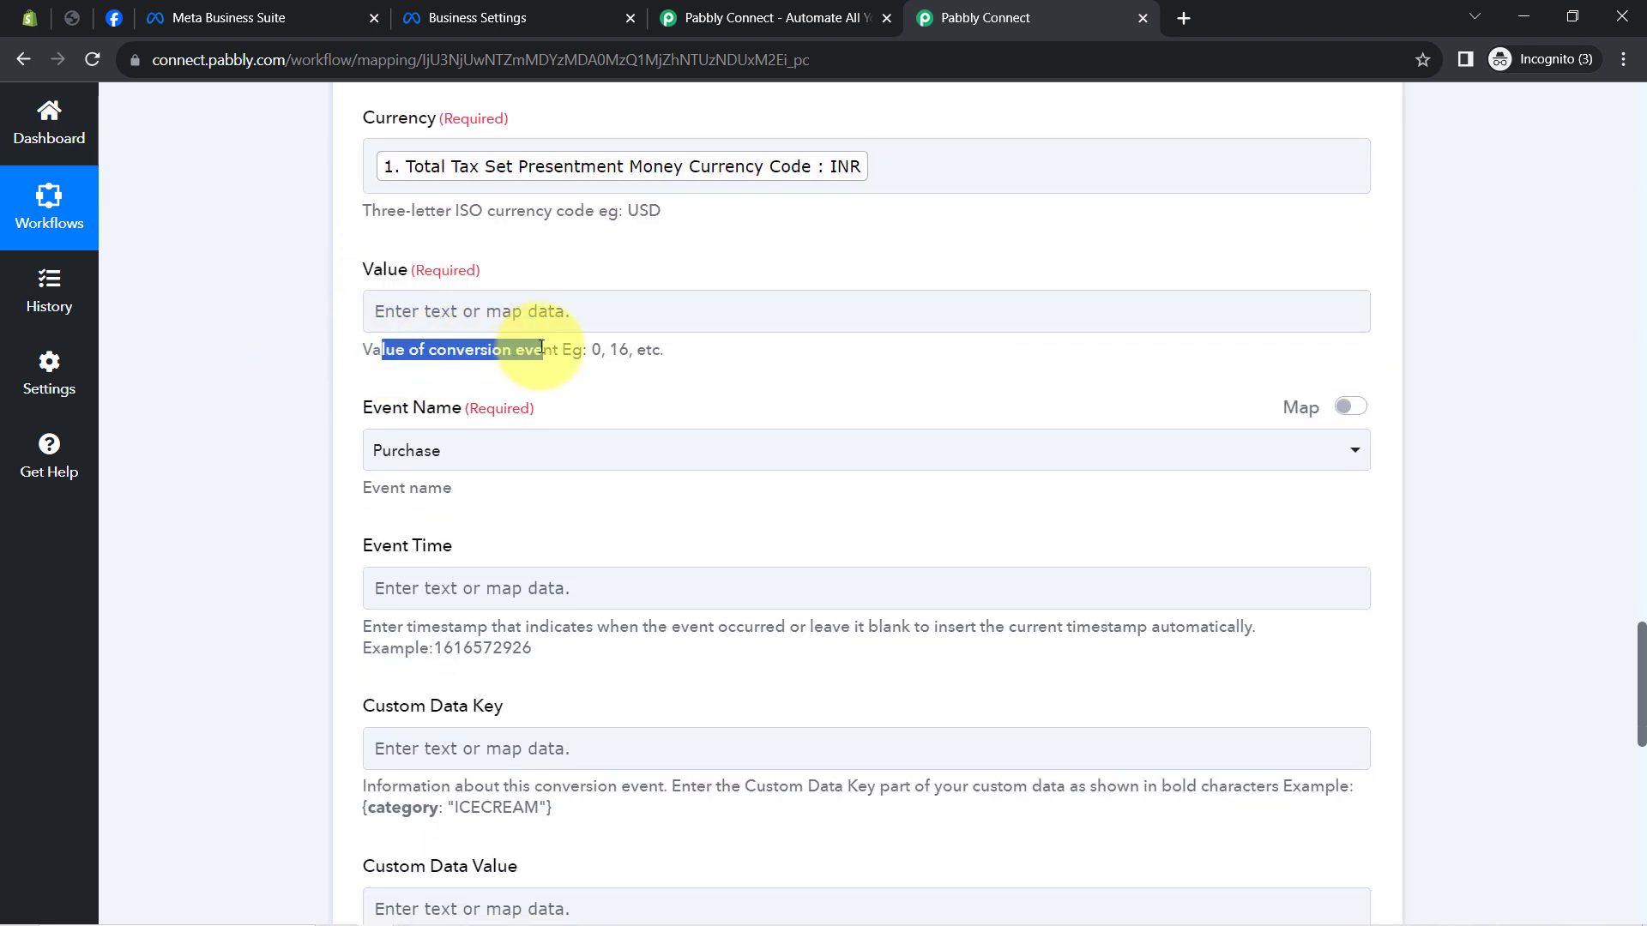
click(500, 312)
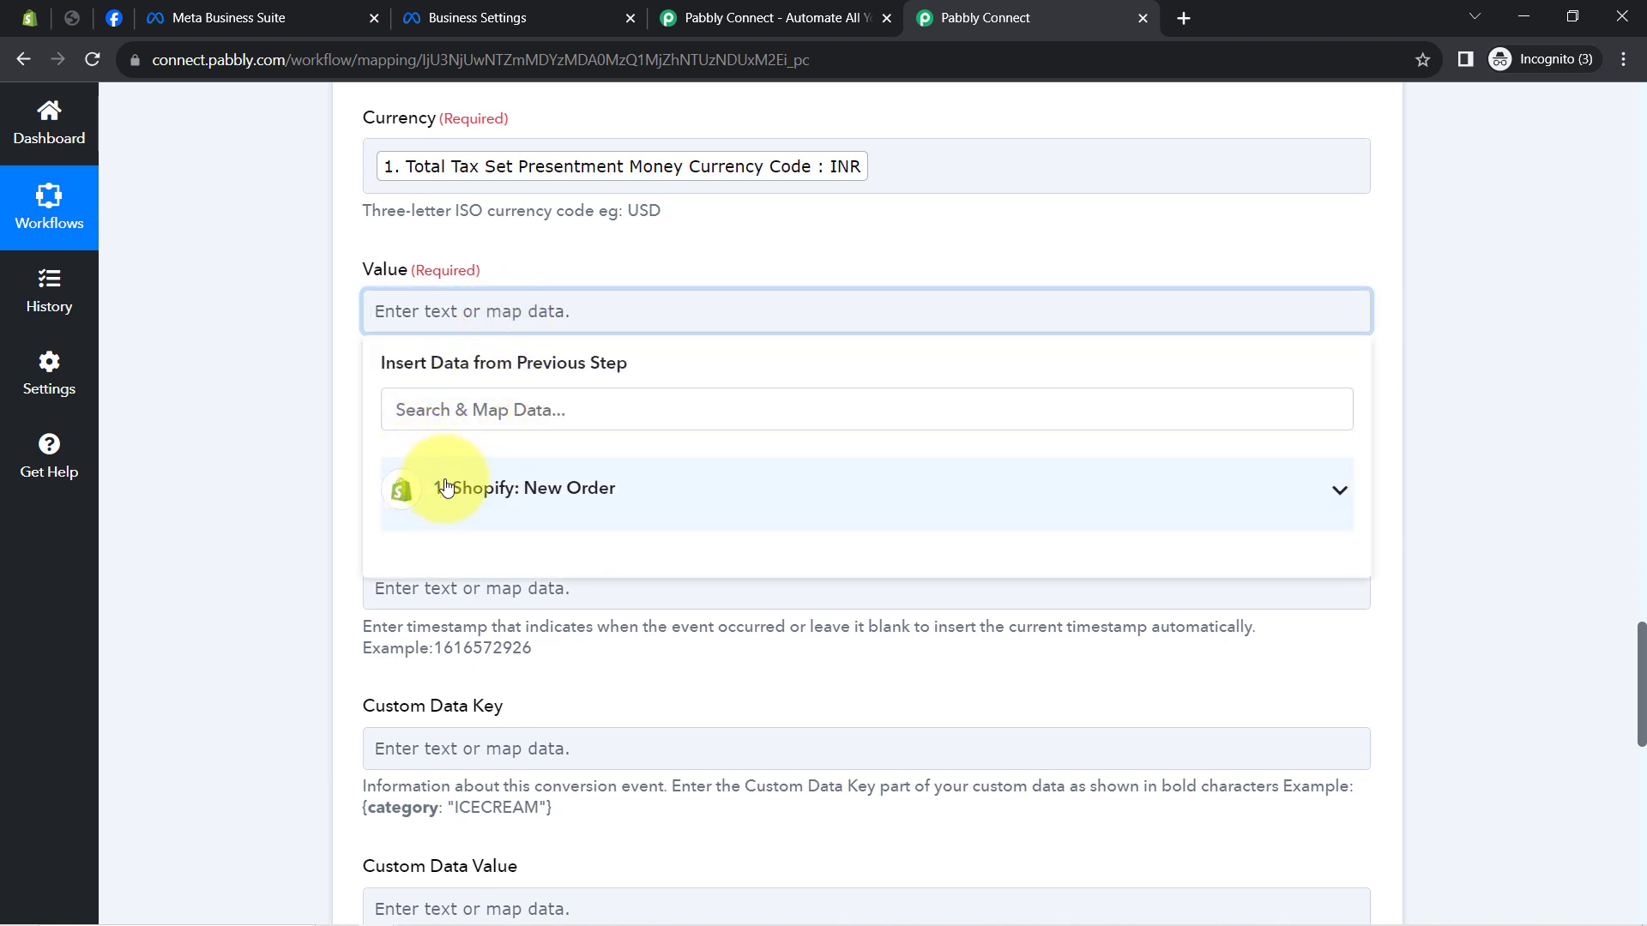
click(436, 483)
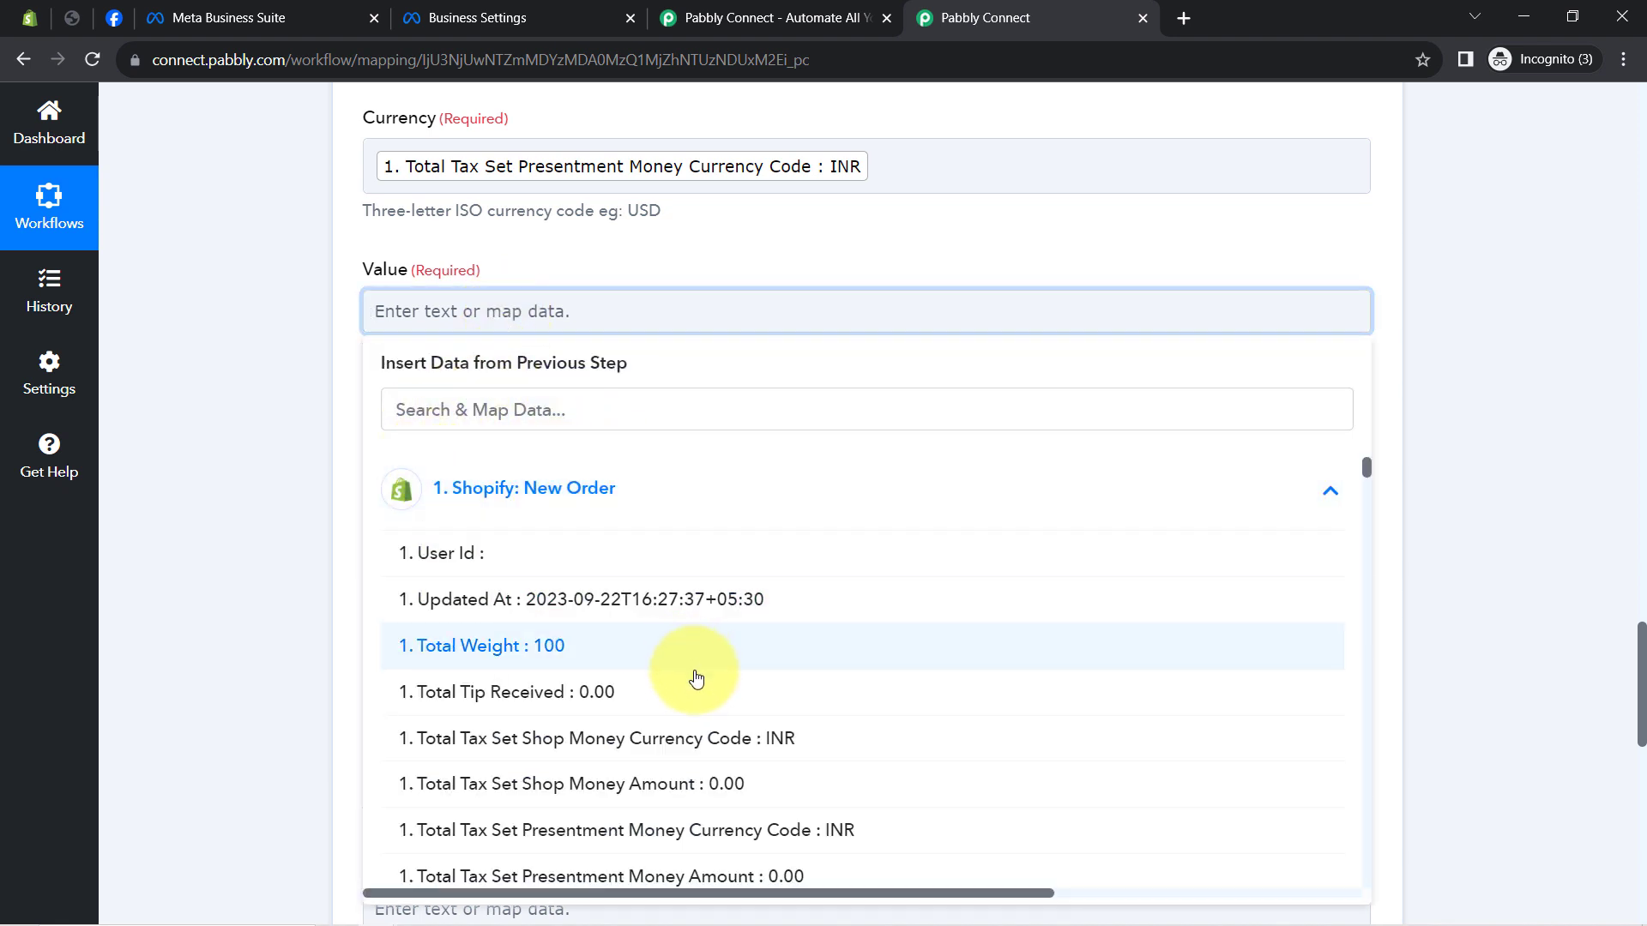
scroll(709, 677, down, 4)
scroll(780, 703, down, 1)
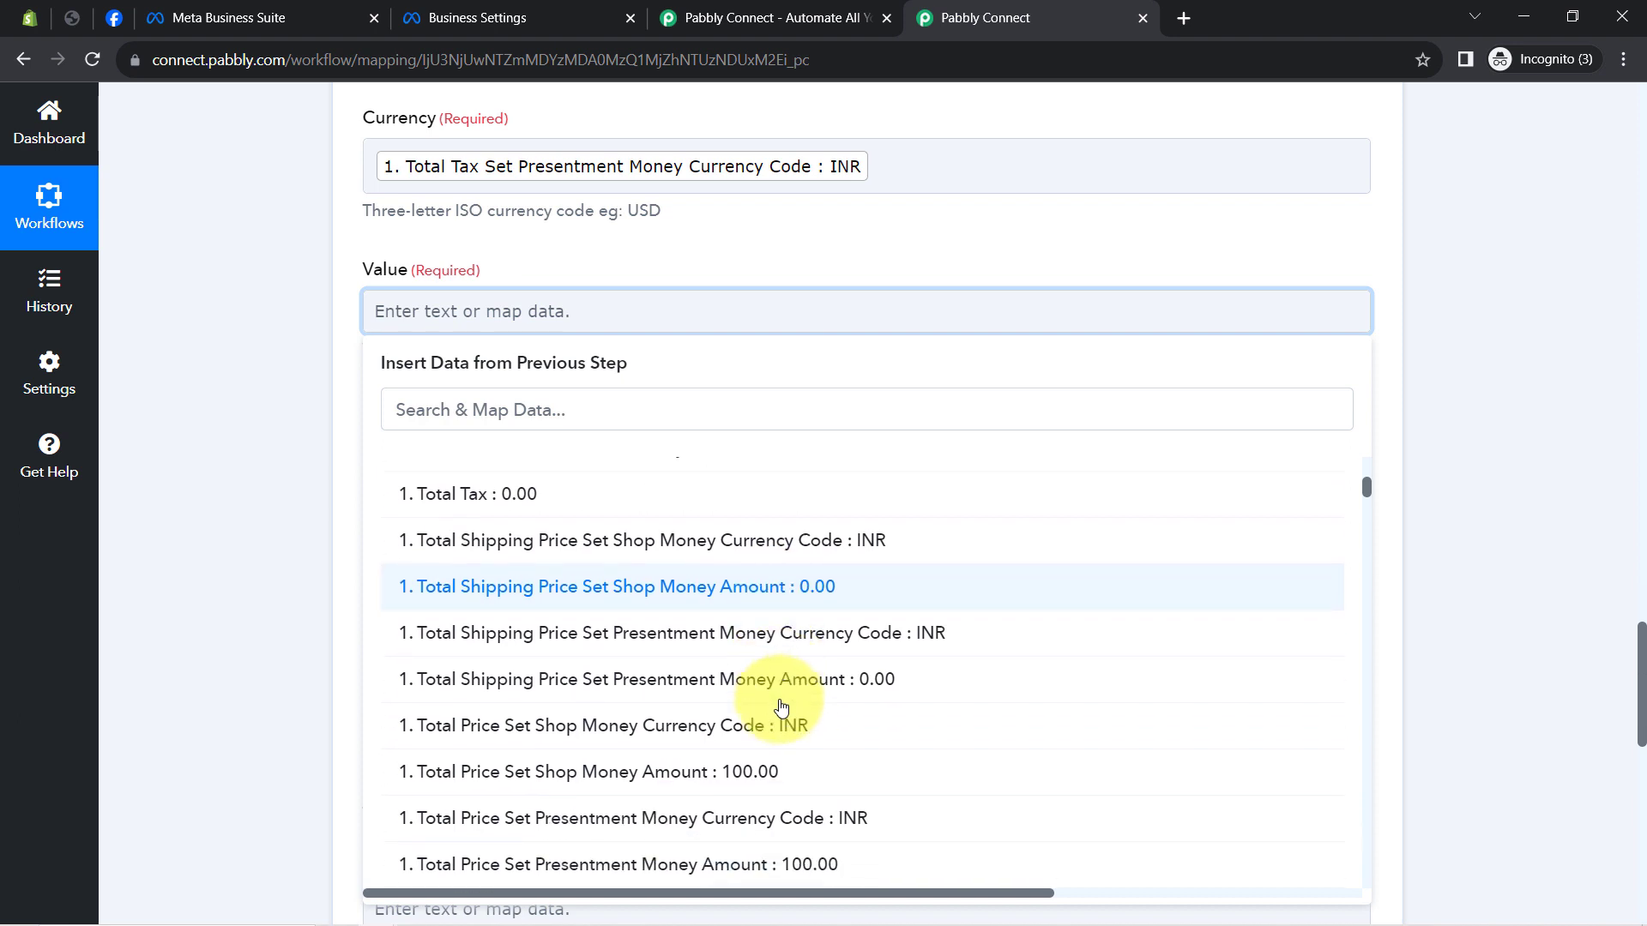
click(616, 771)
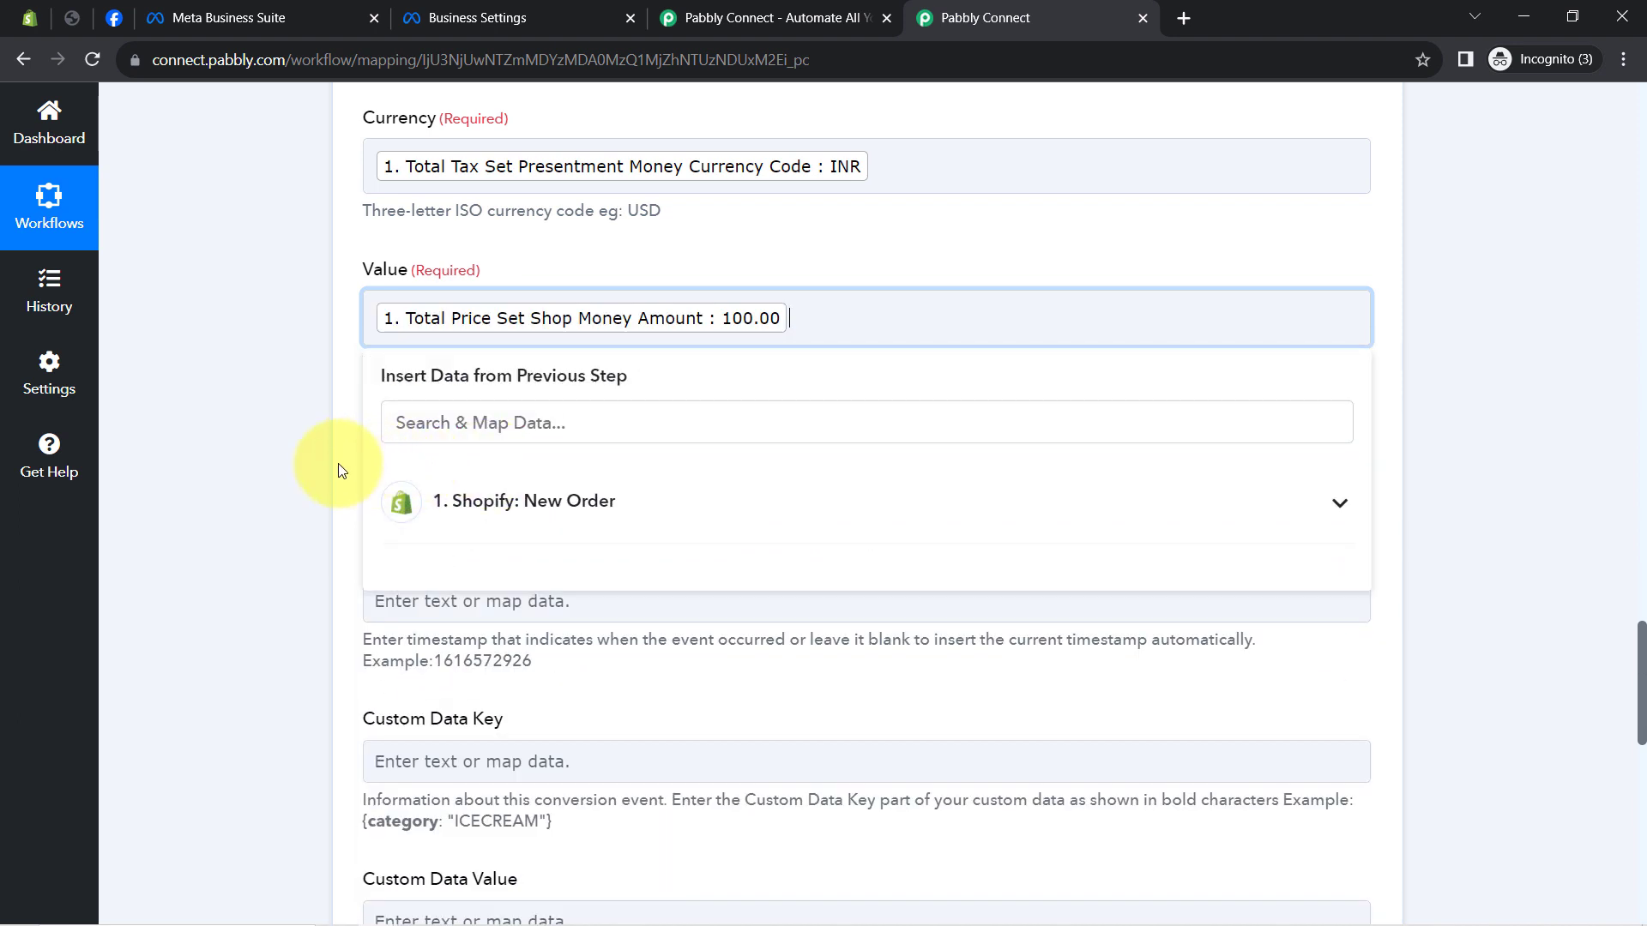
click(341, 471)
Keep Purchase as the Event Name.
drag(360, 420, 460, 419)
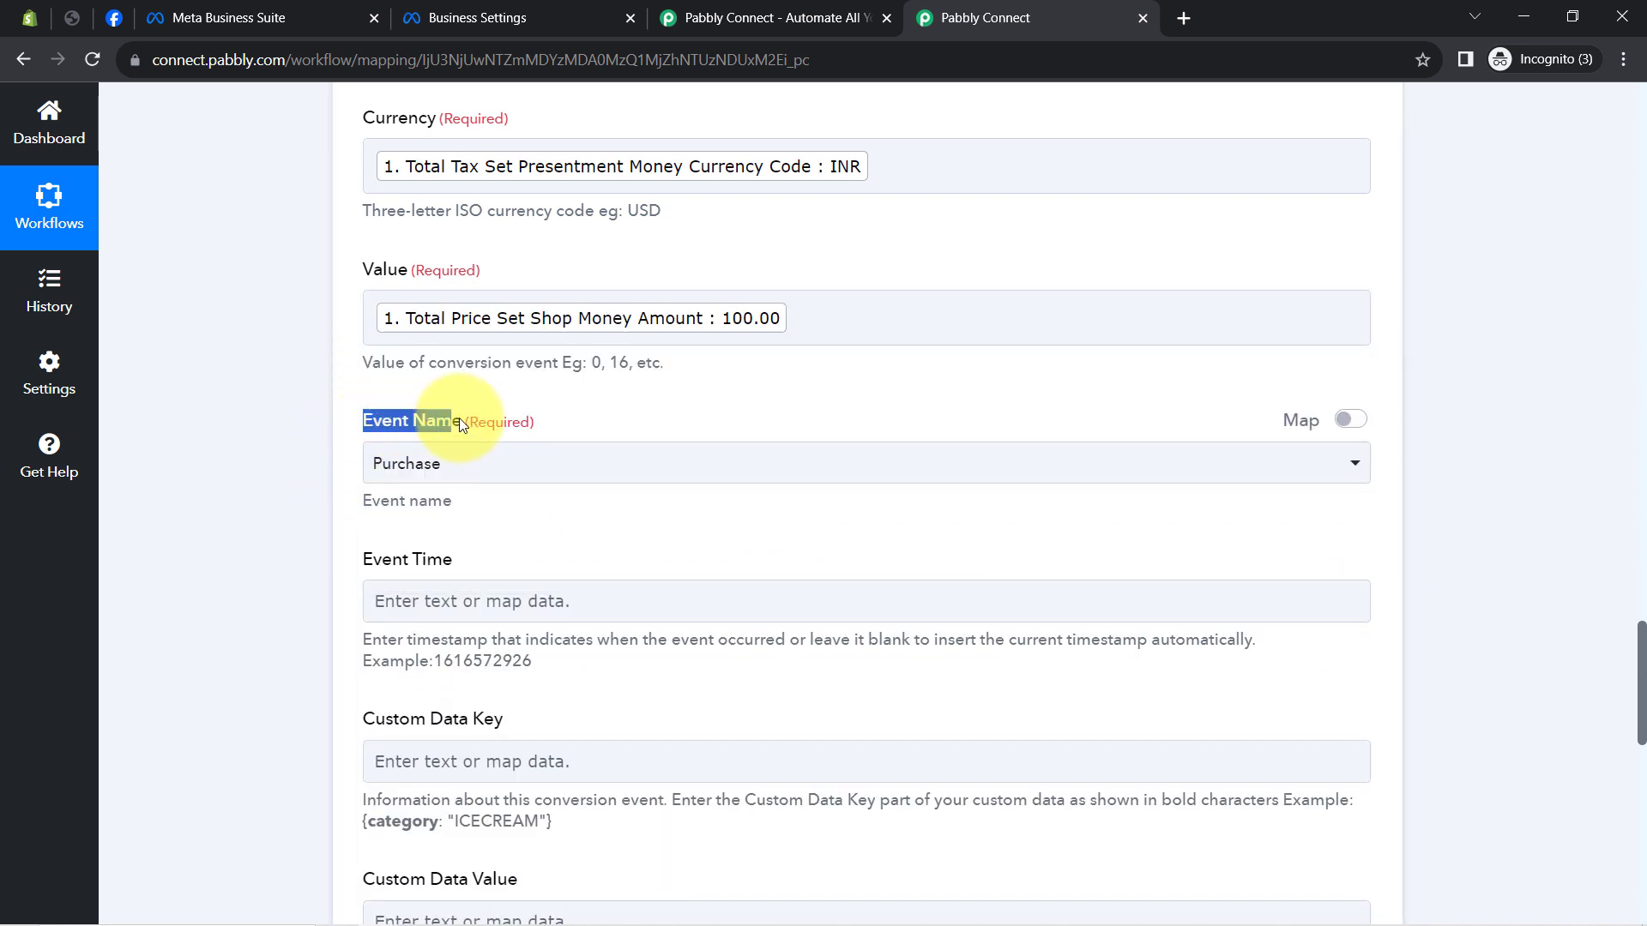
click(411, 464)
click(292, 513)
scroll(300, 511, down, 3)
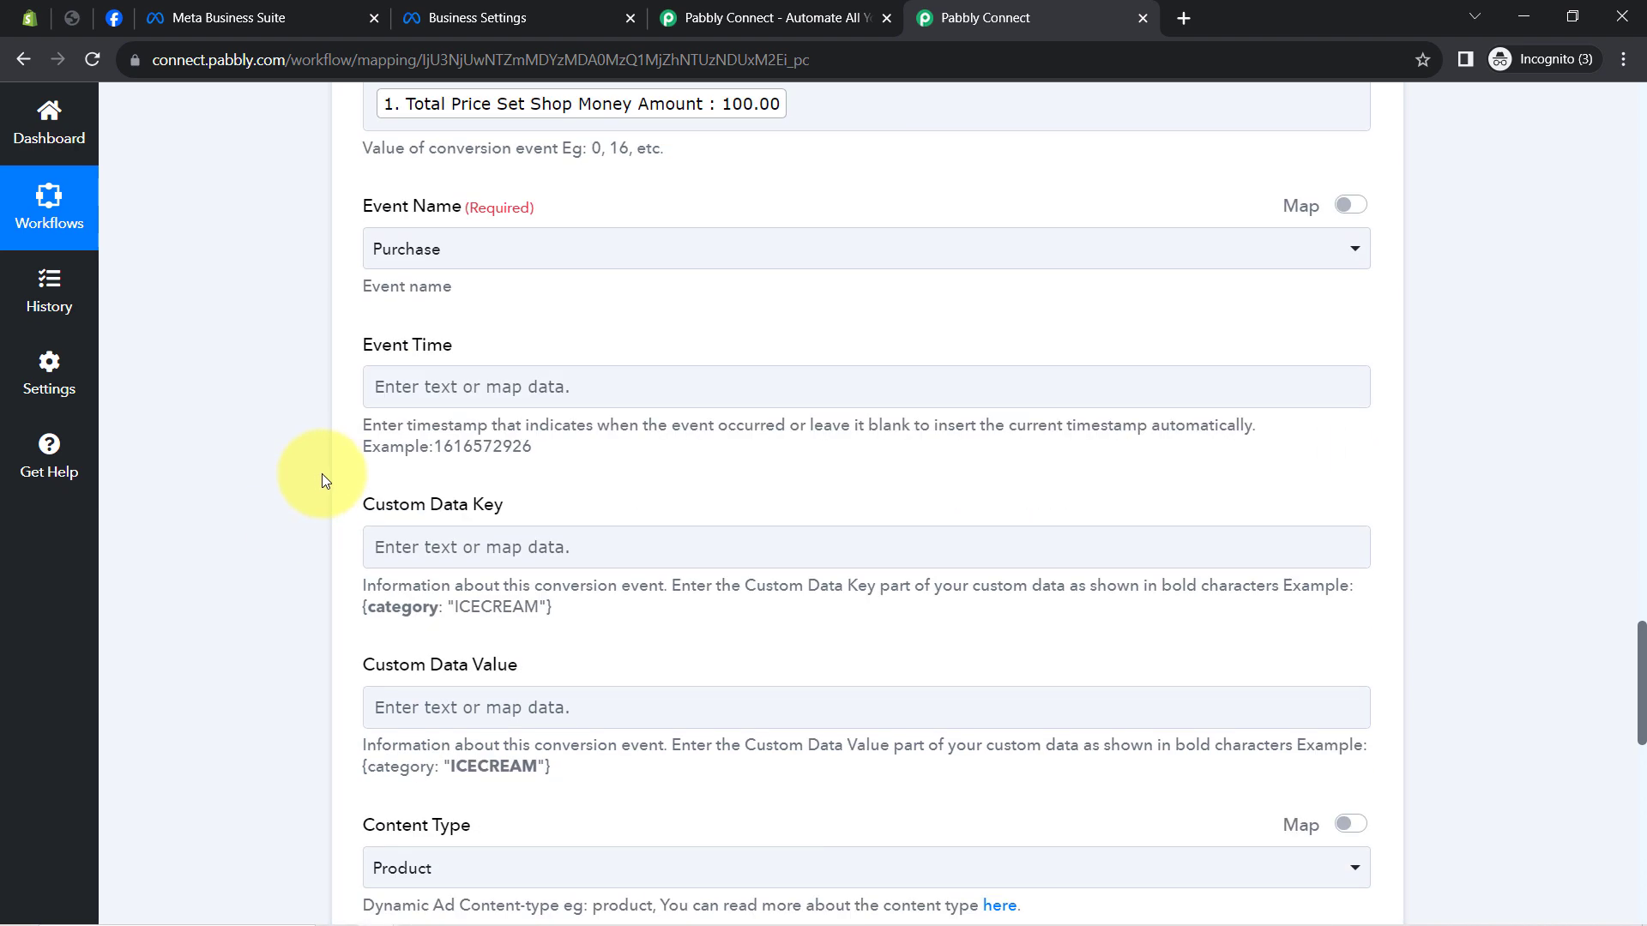
drag(381, 345, 452, 344)
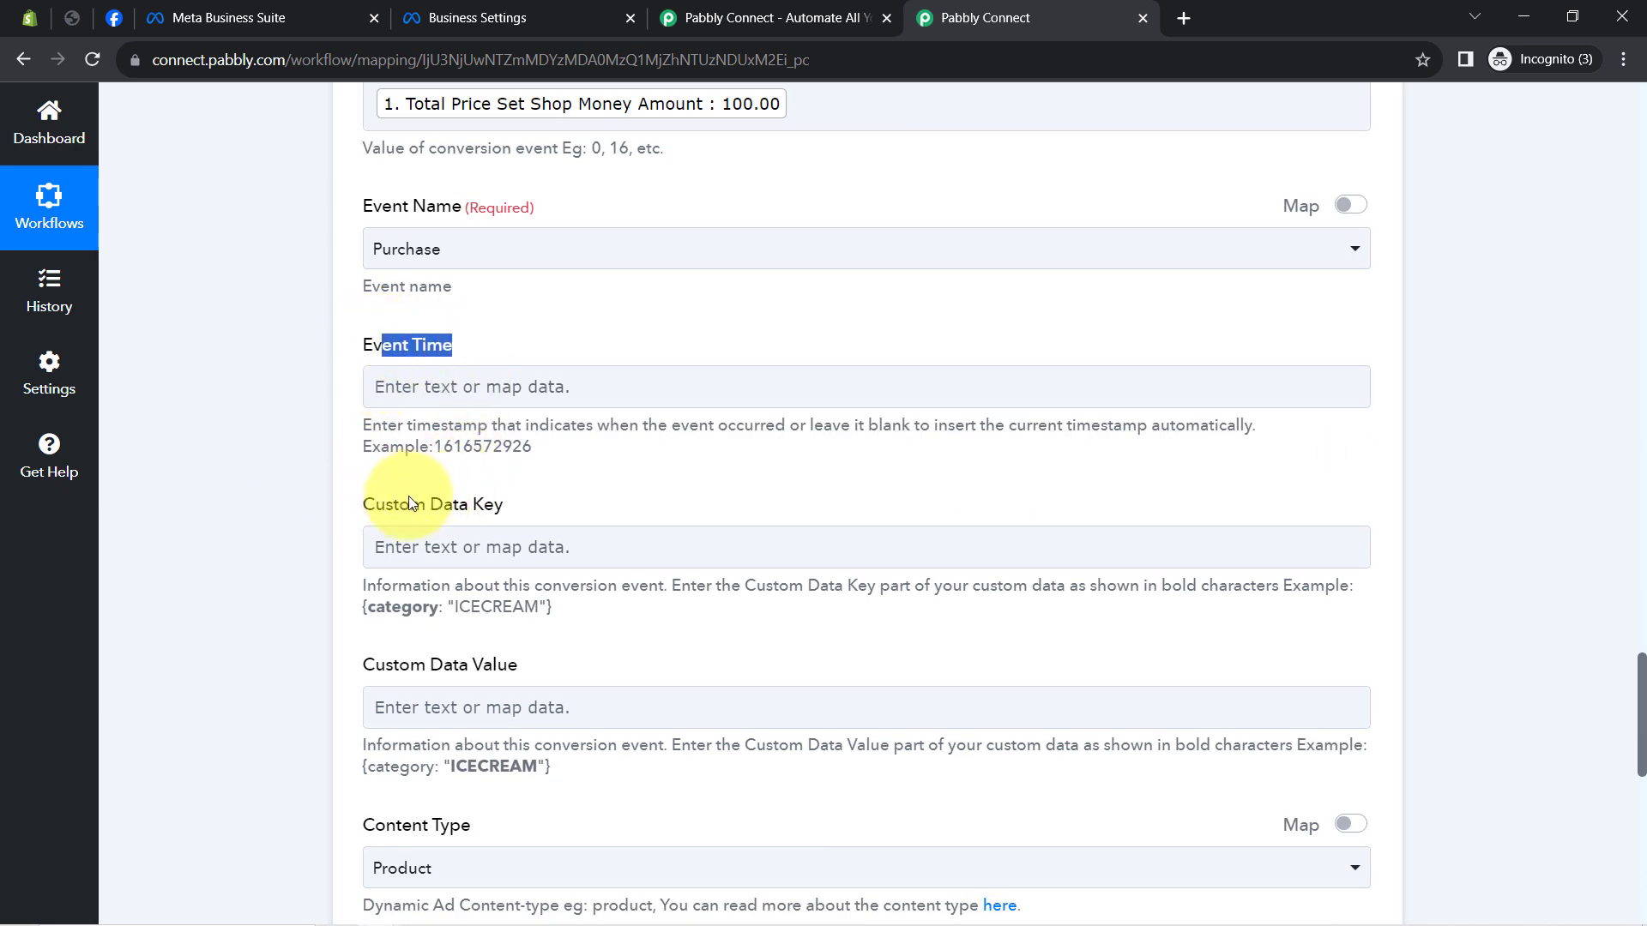
drag(393, 504, 486, 506)
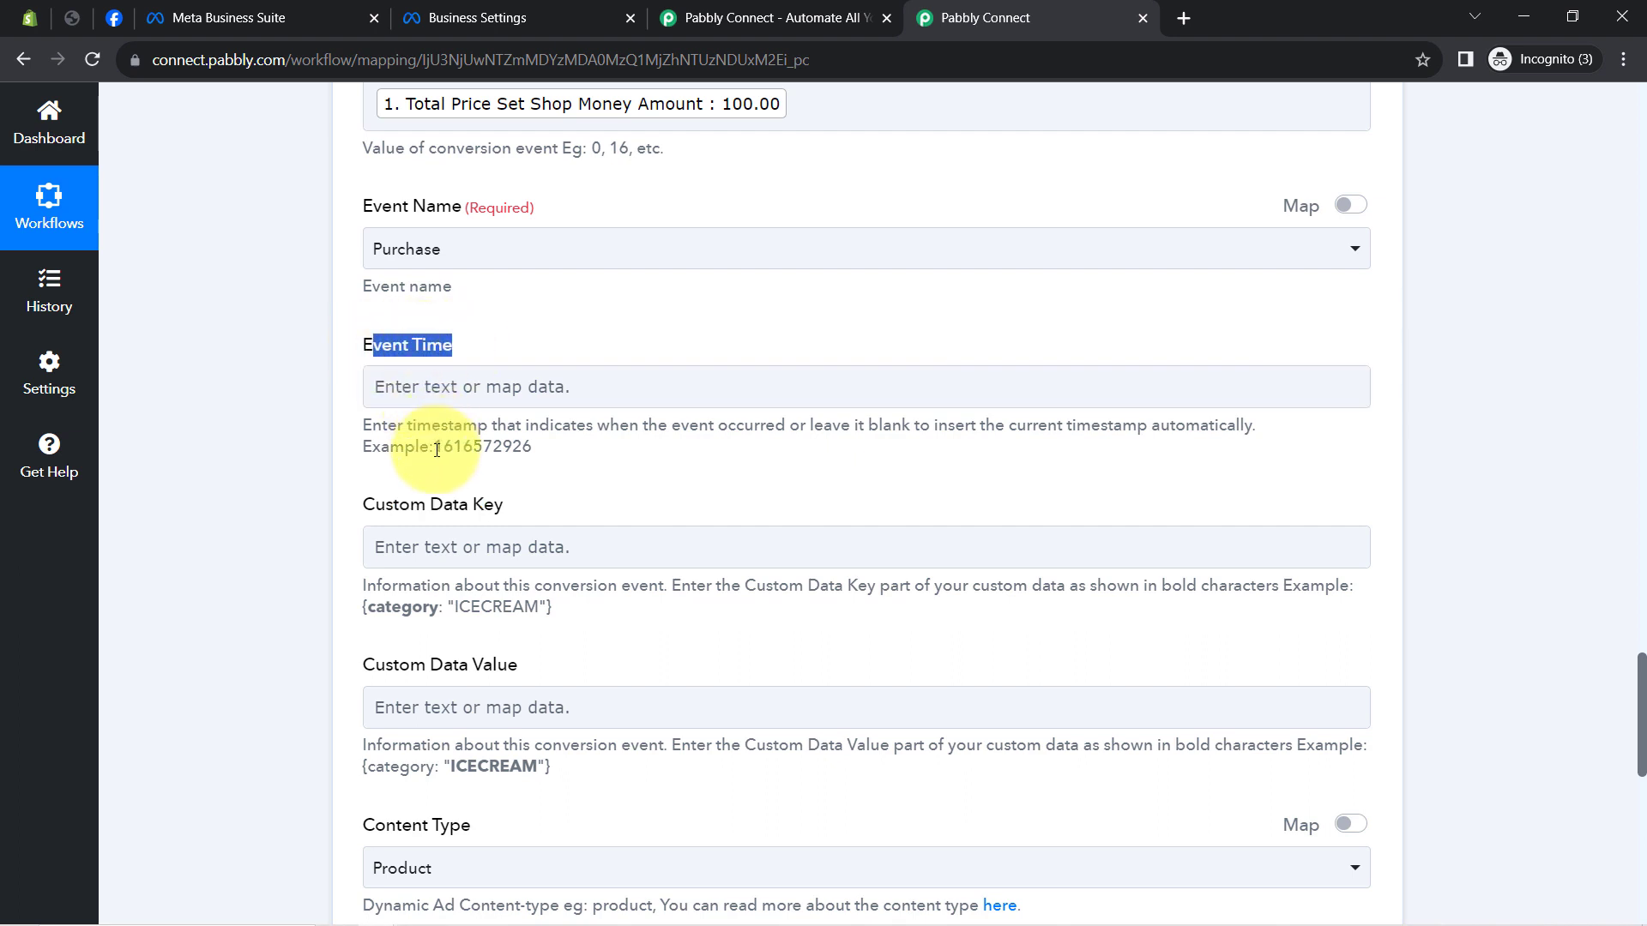
drag(437, 450, 521, 440)
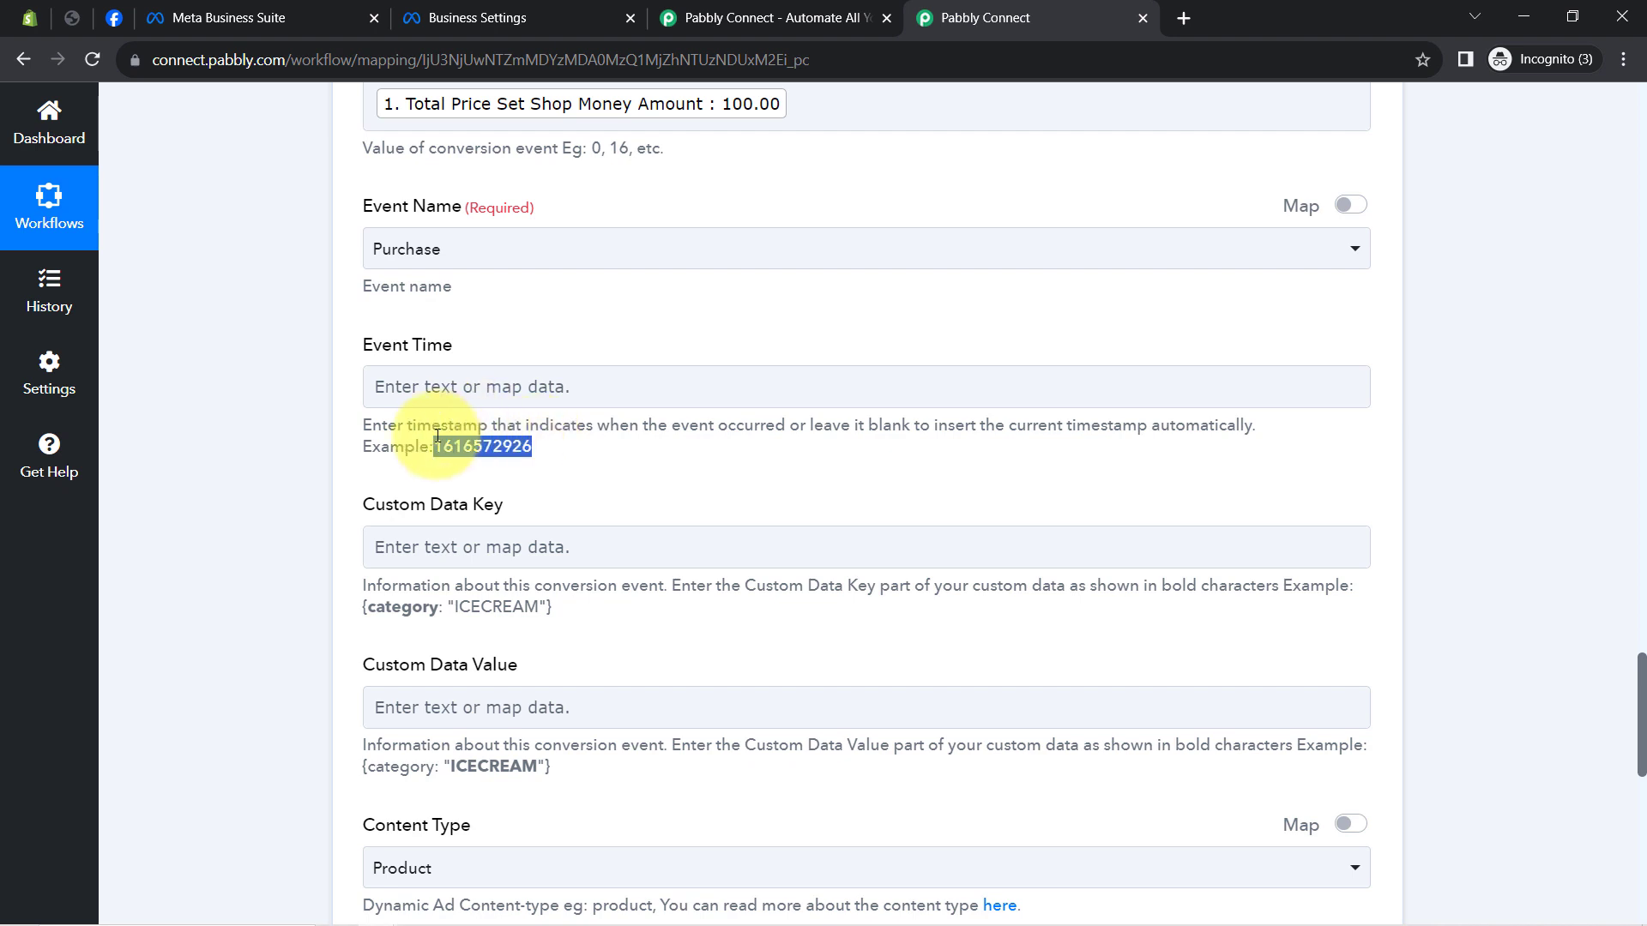
Add a connected Date/Time Formatter step after the Shopify trigger, using Format Date with Time Zone.
click(266, 475)
scroll(266, 477, up, 1)
scroll(266, 477, up, 12)
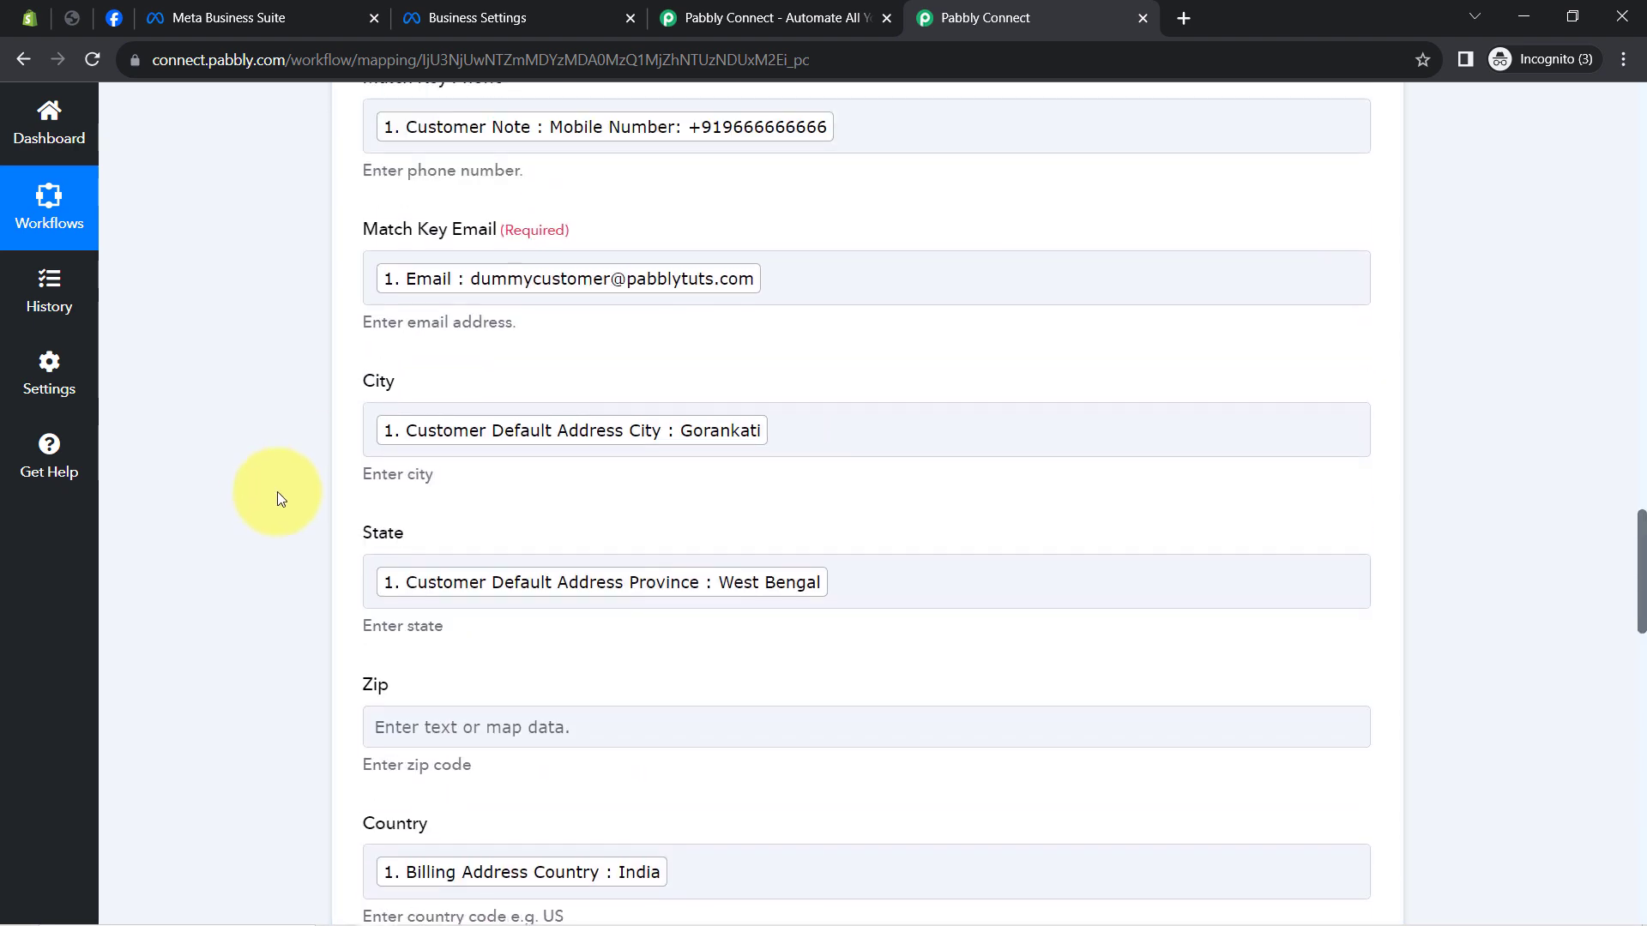
scroll(686, 444, up, 10)
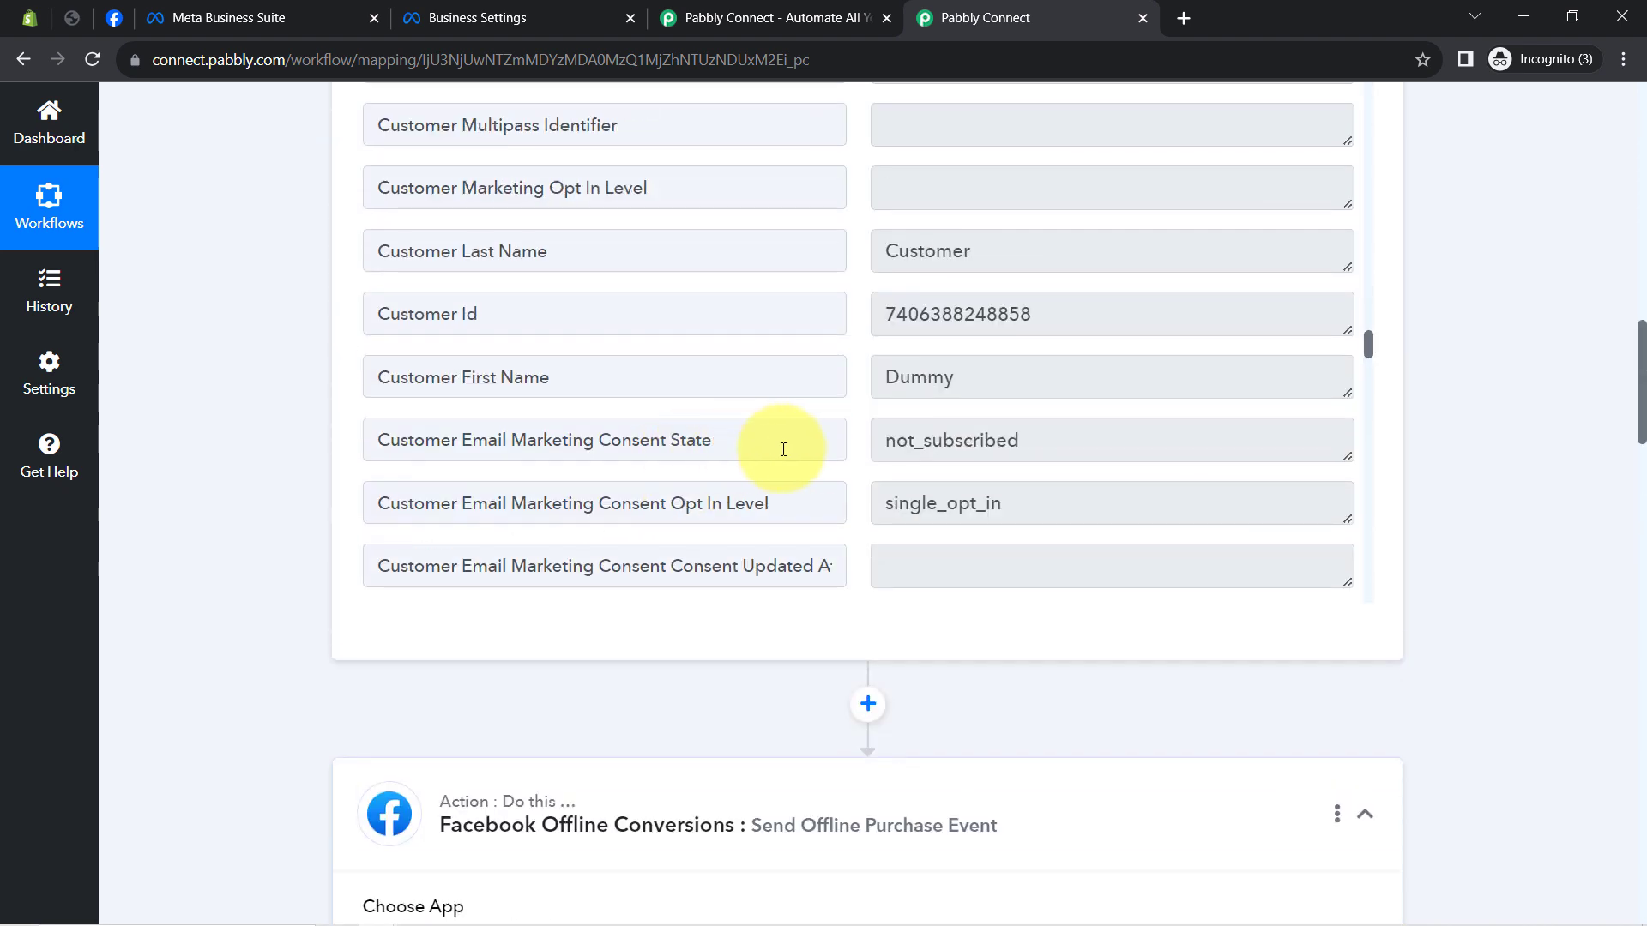
scroll(784, 445, down, 4)
scroll(913, 573, down, 4)
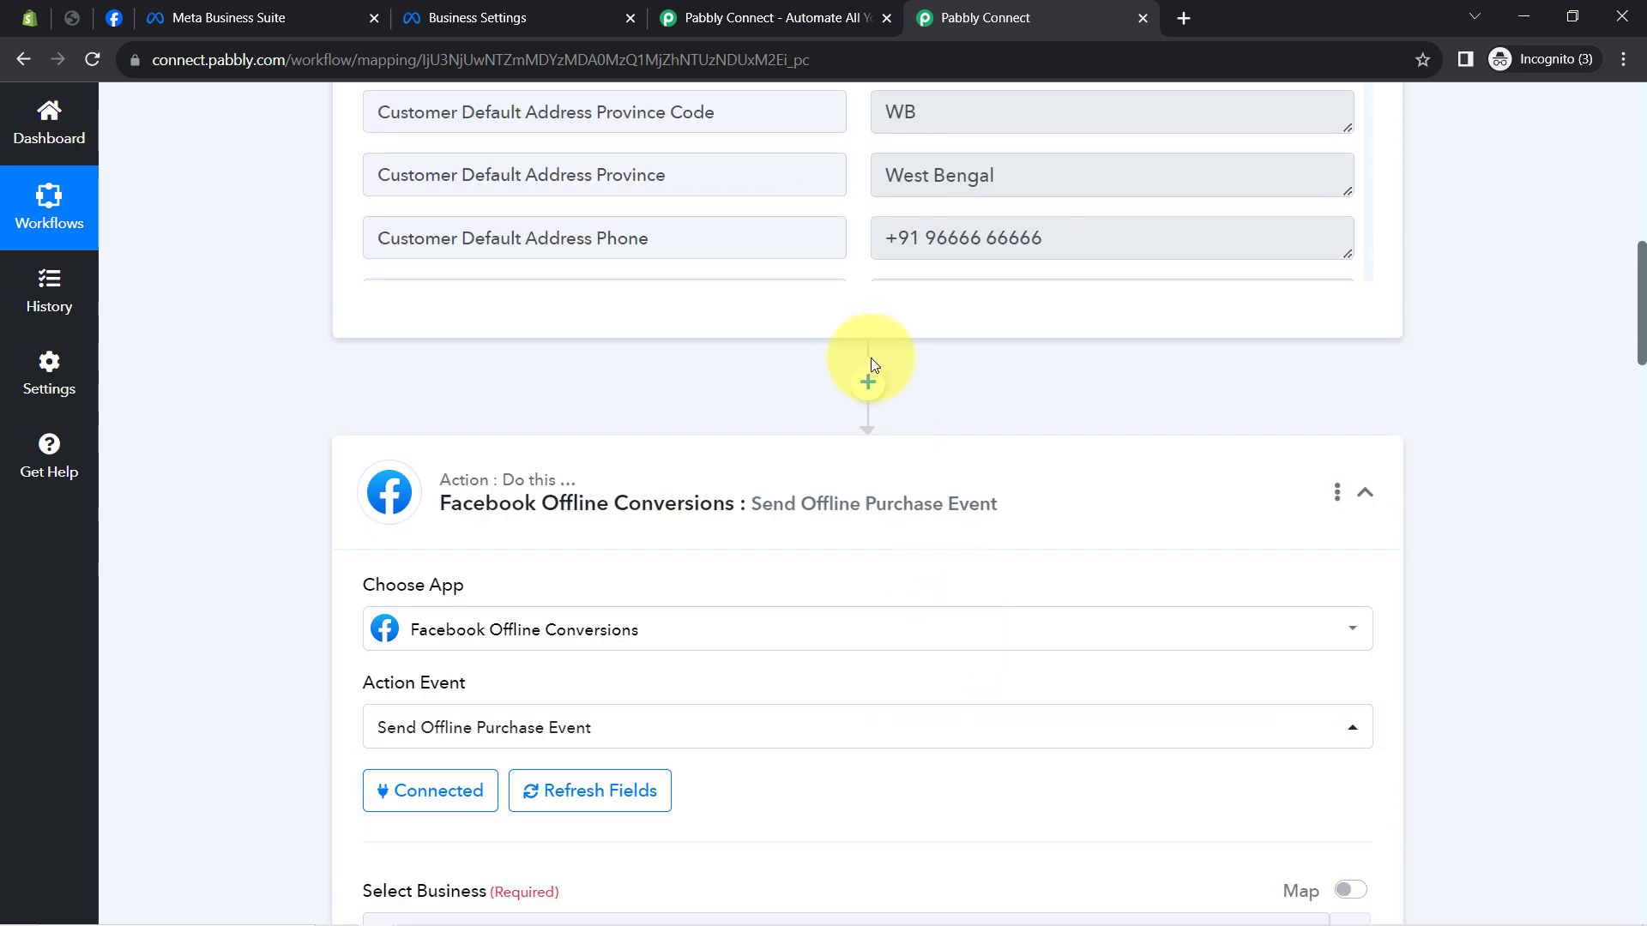
click(869, 379)
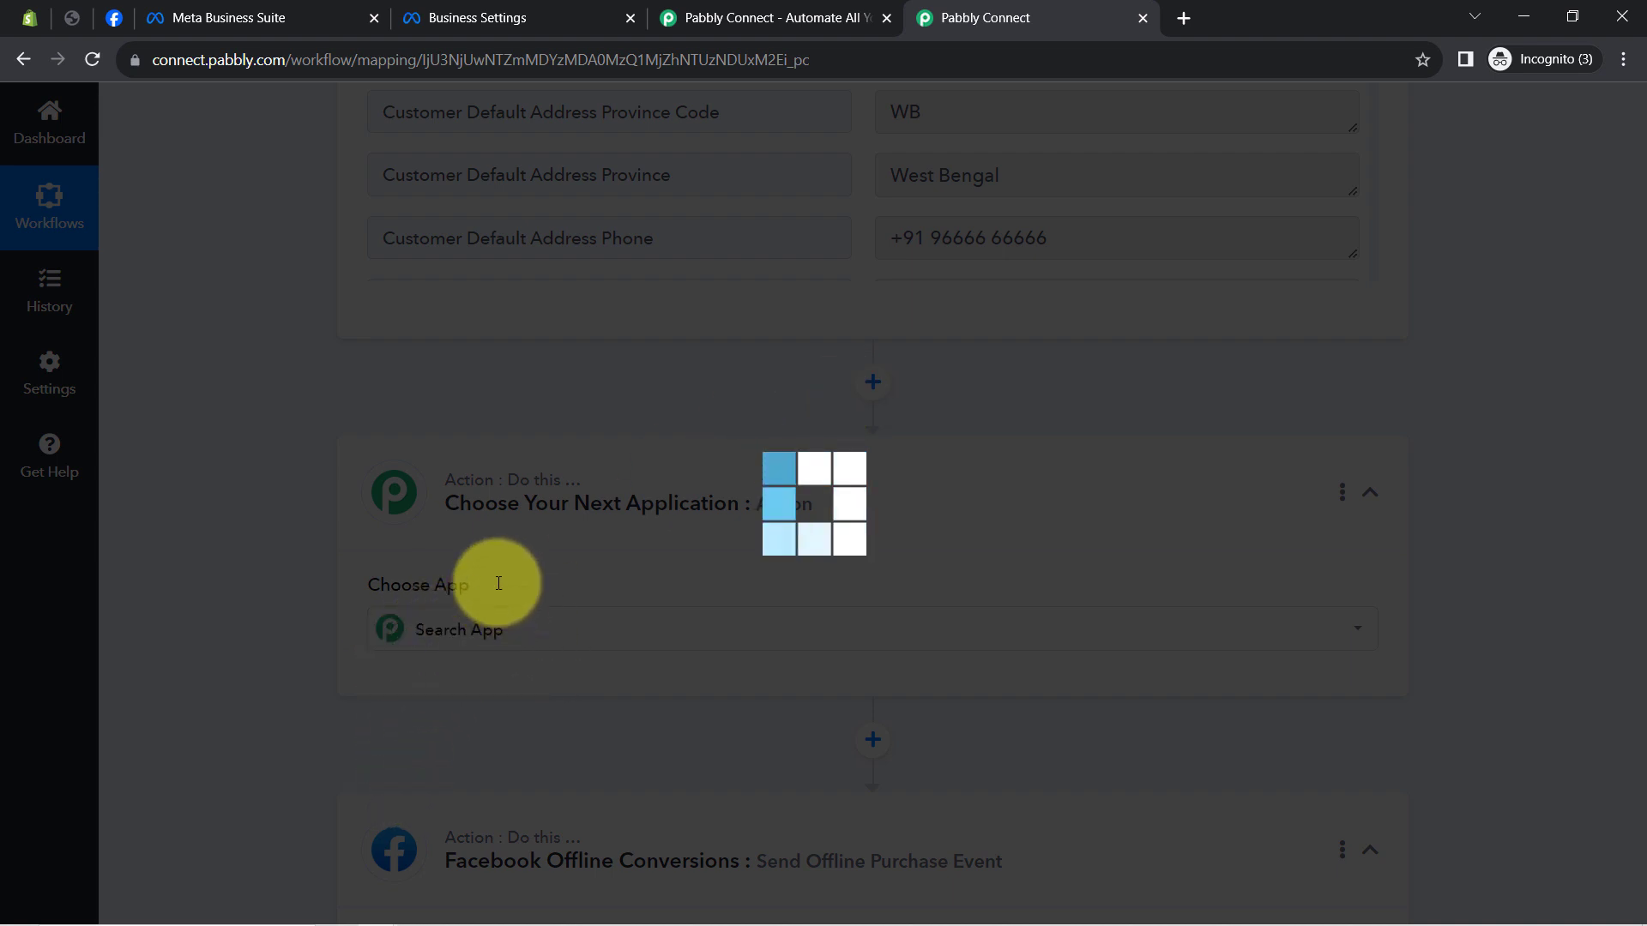
text(date)
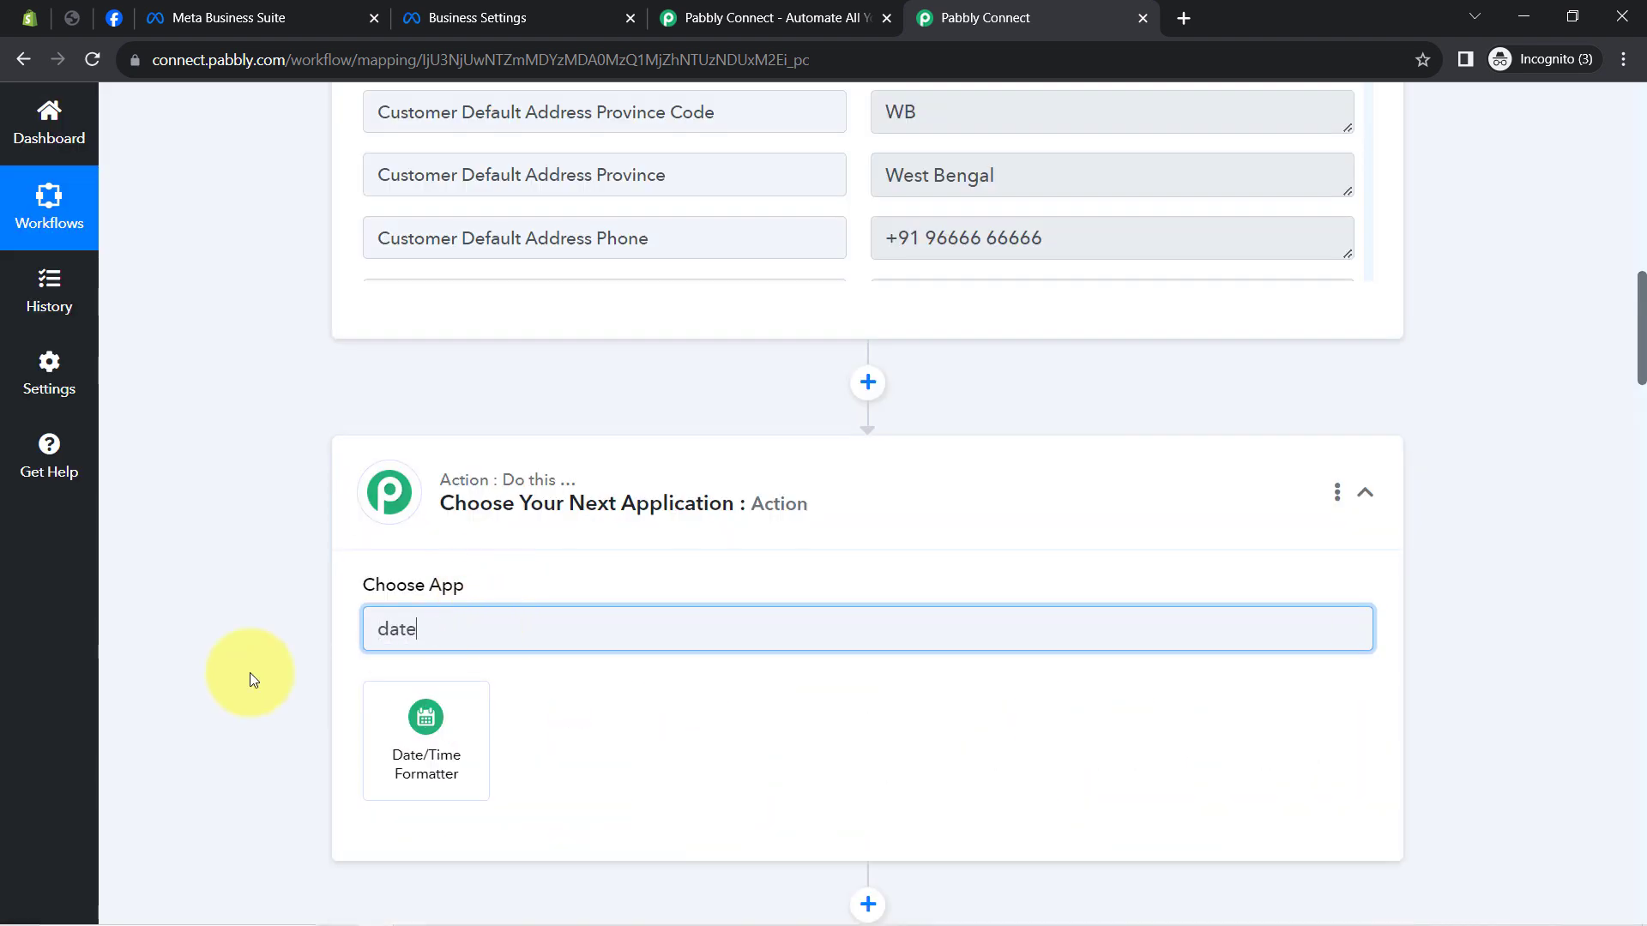
click(433, 742)
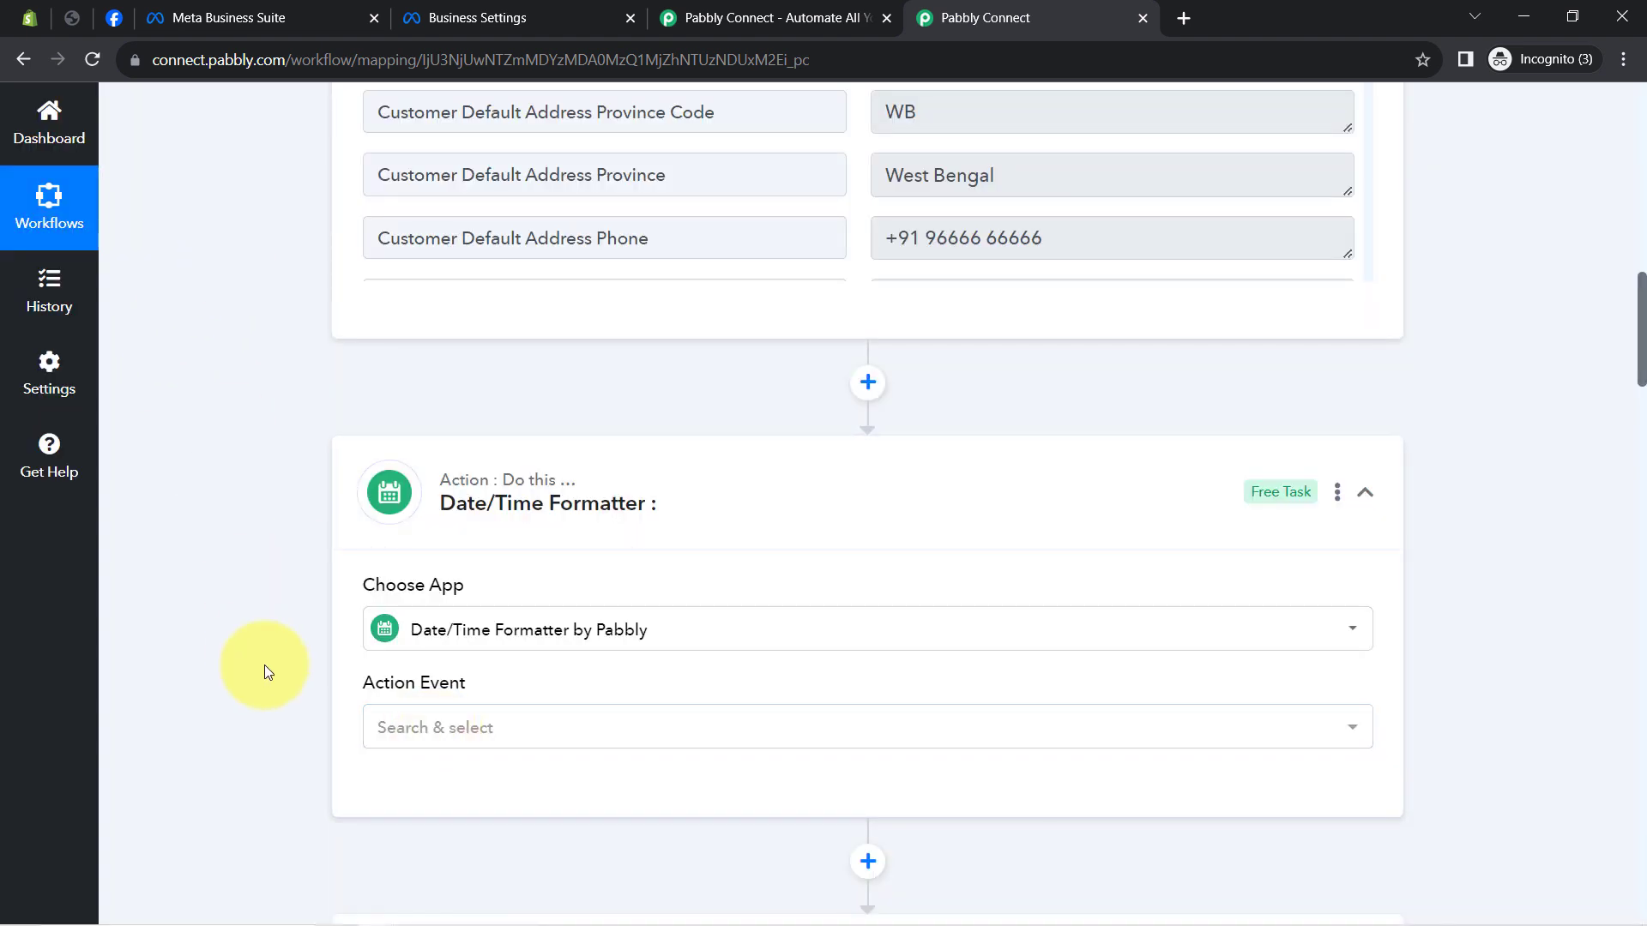
click(464, 728)
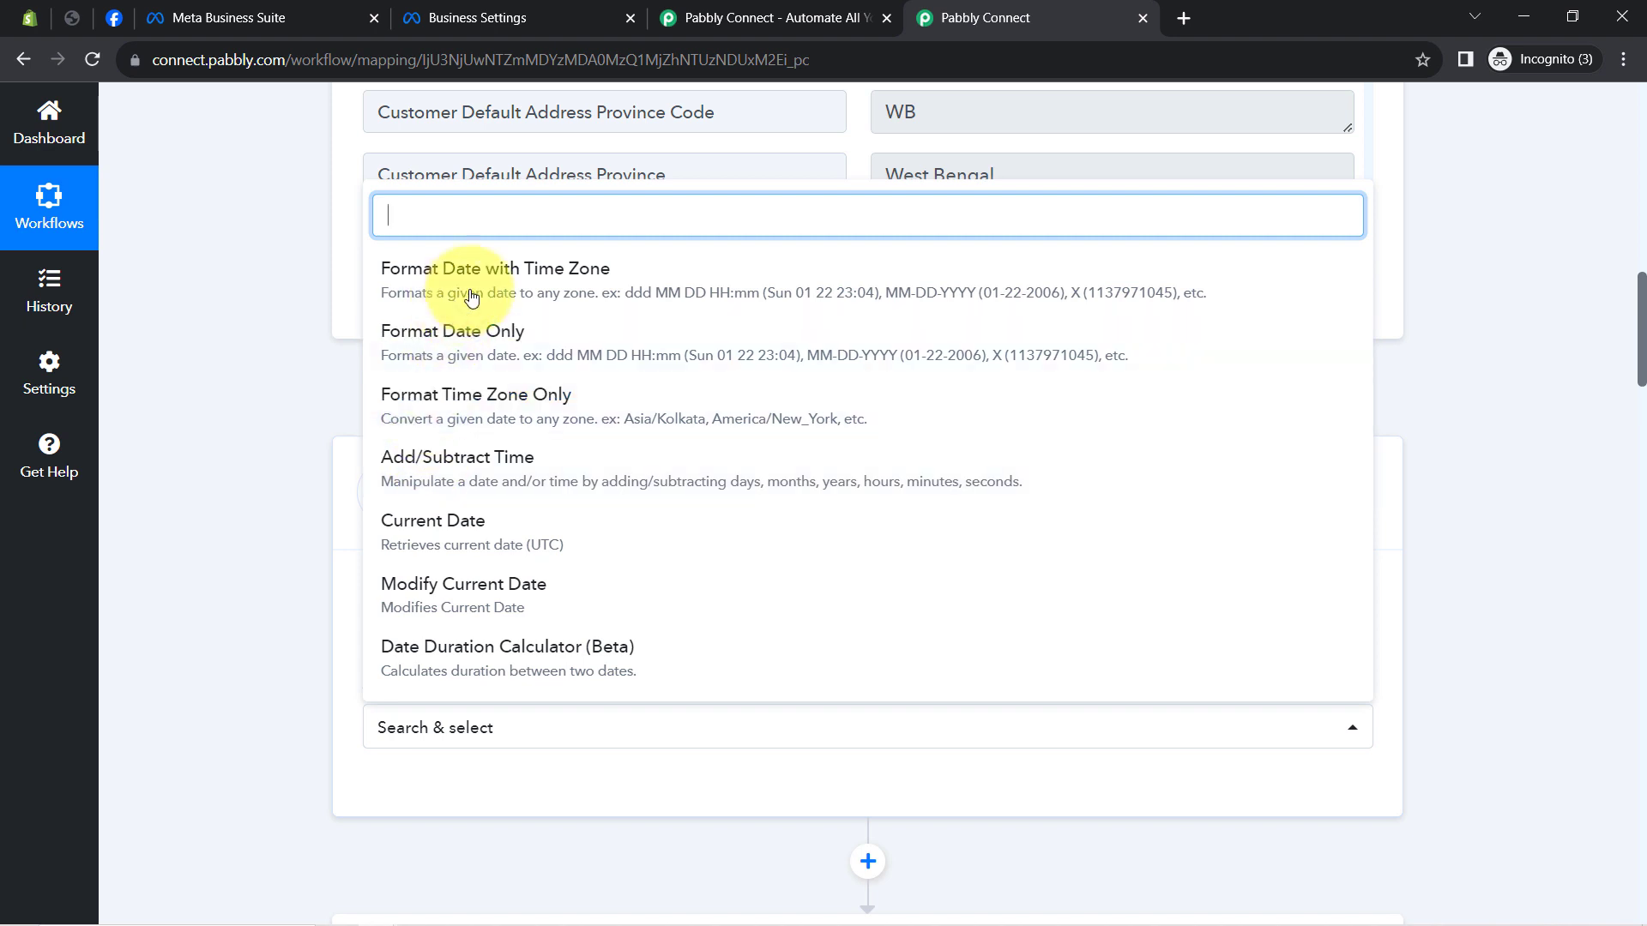
click(565, 288)
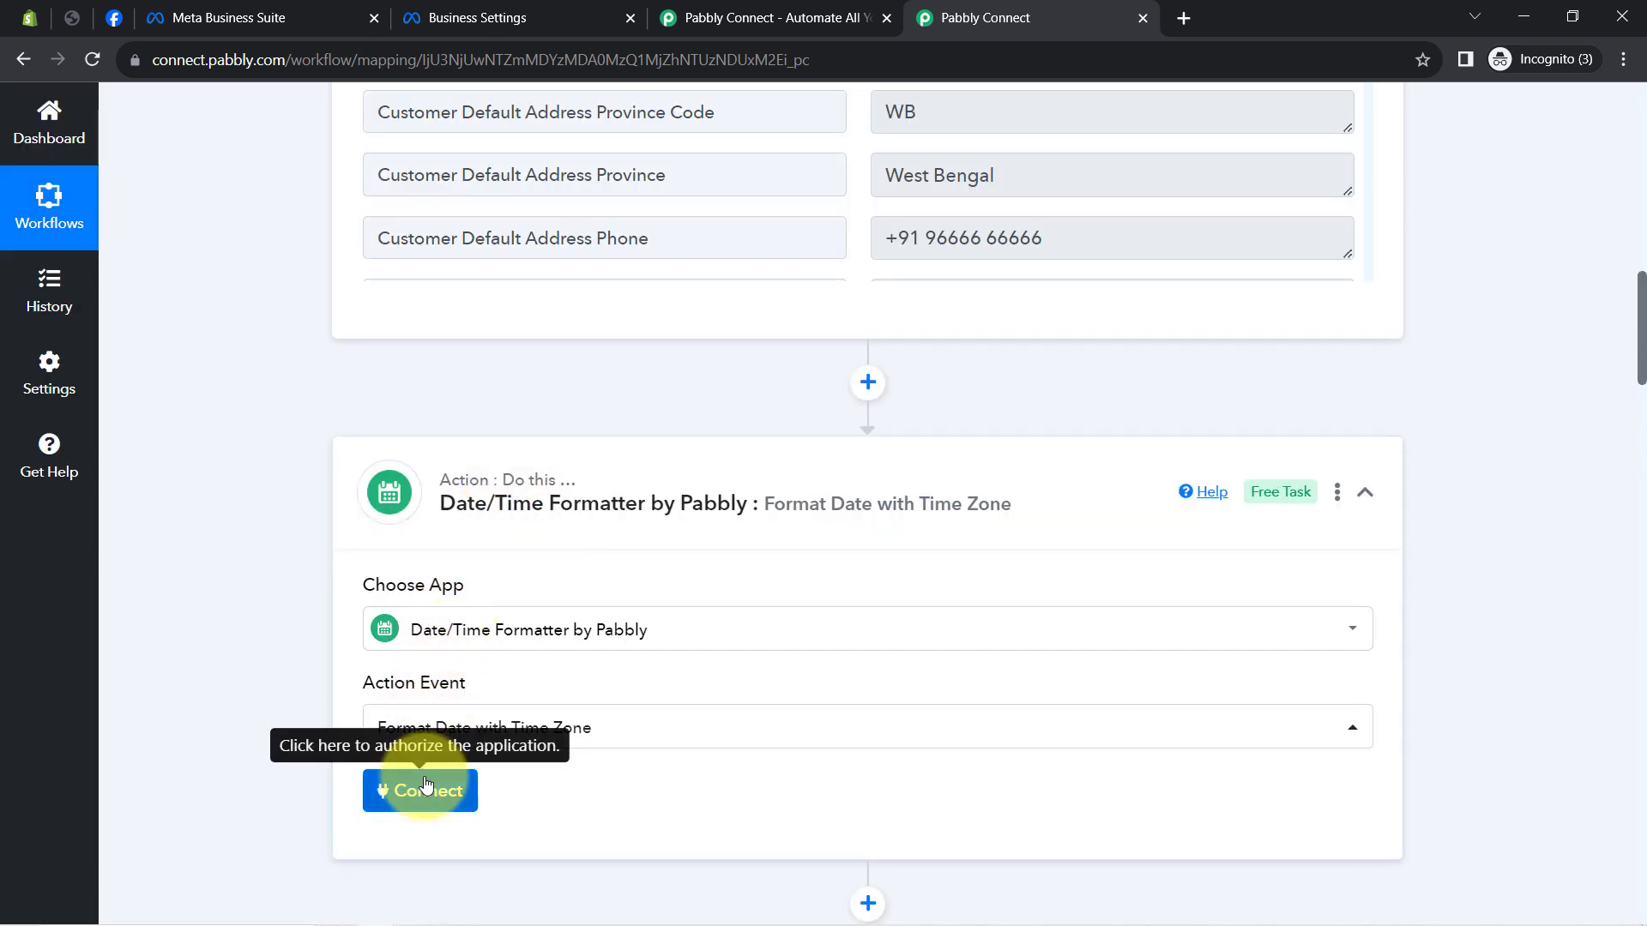
click(424, 790)
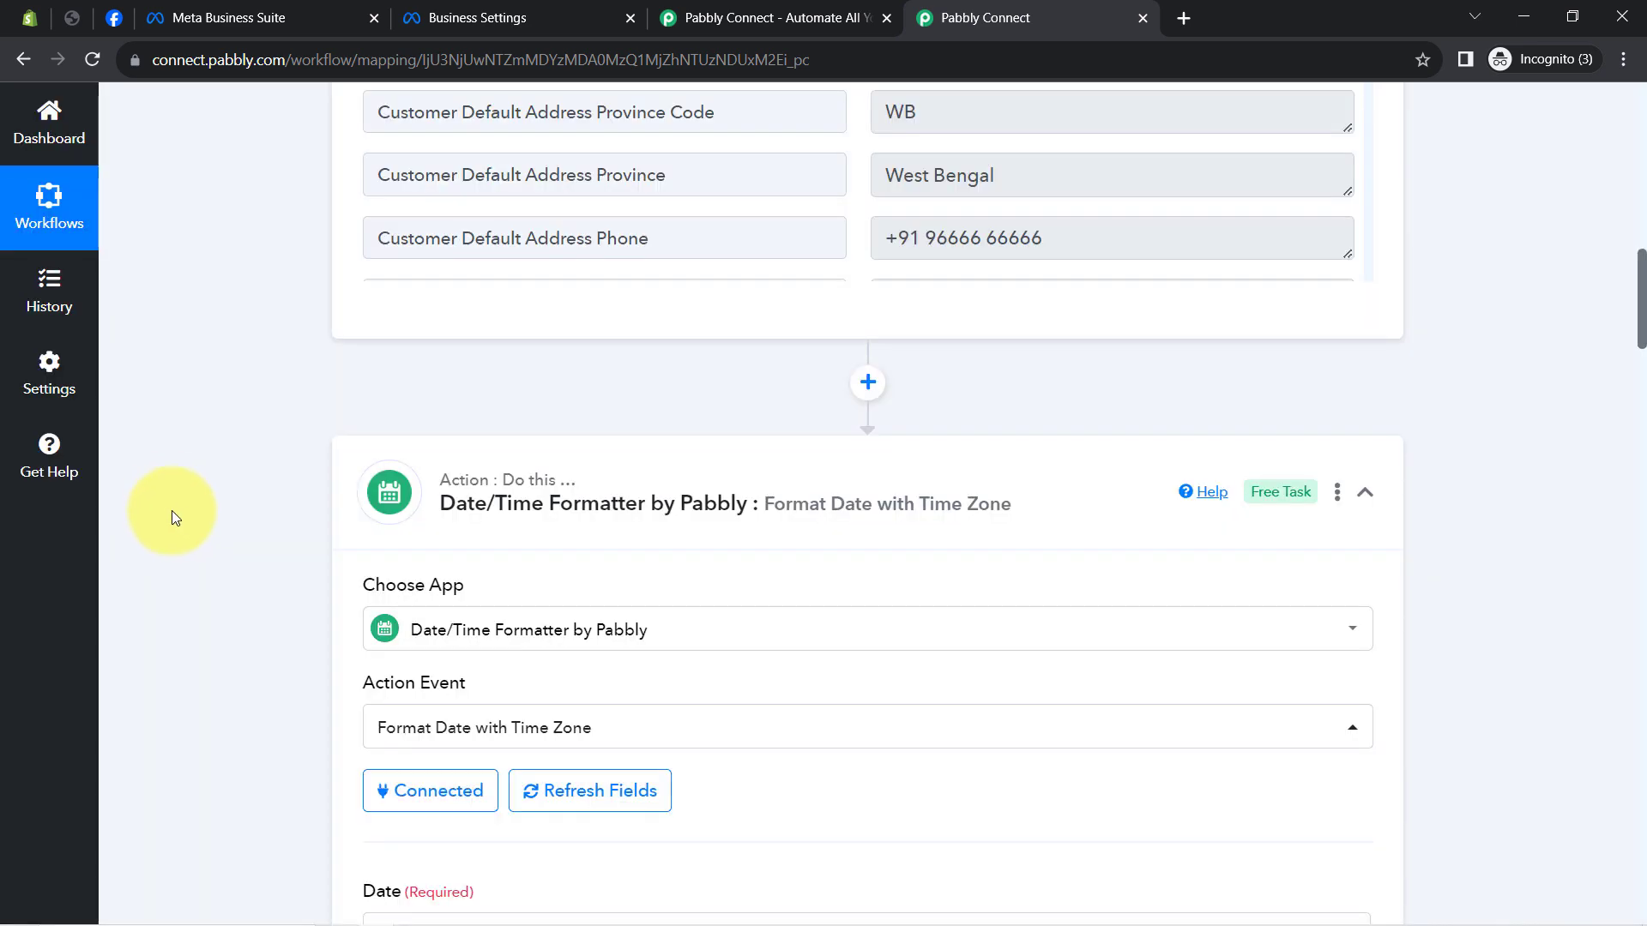
Map the Shopify order's Updated At (2023-09-22T16:27:37+05:30) into the formatter's Date field.
scroll(180, 525, up, 1)
scroll(178, 521, up, 4)
scroll(1012, 455, up, 15)
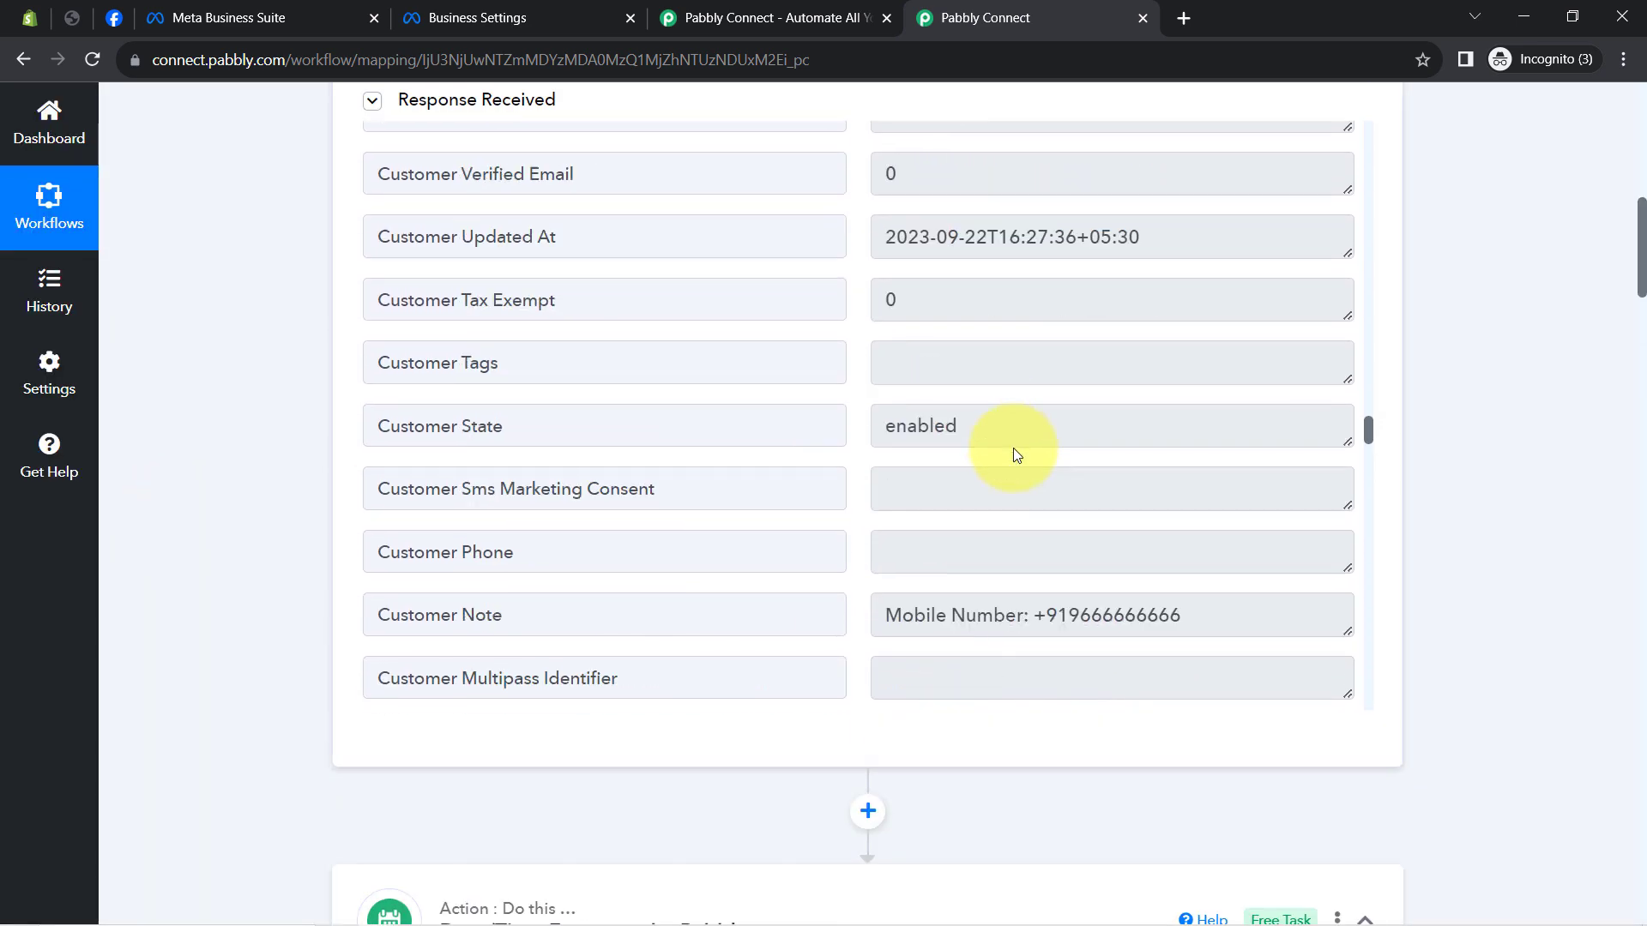
scroll(1013, 437, up, 15)
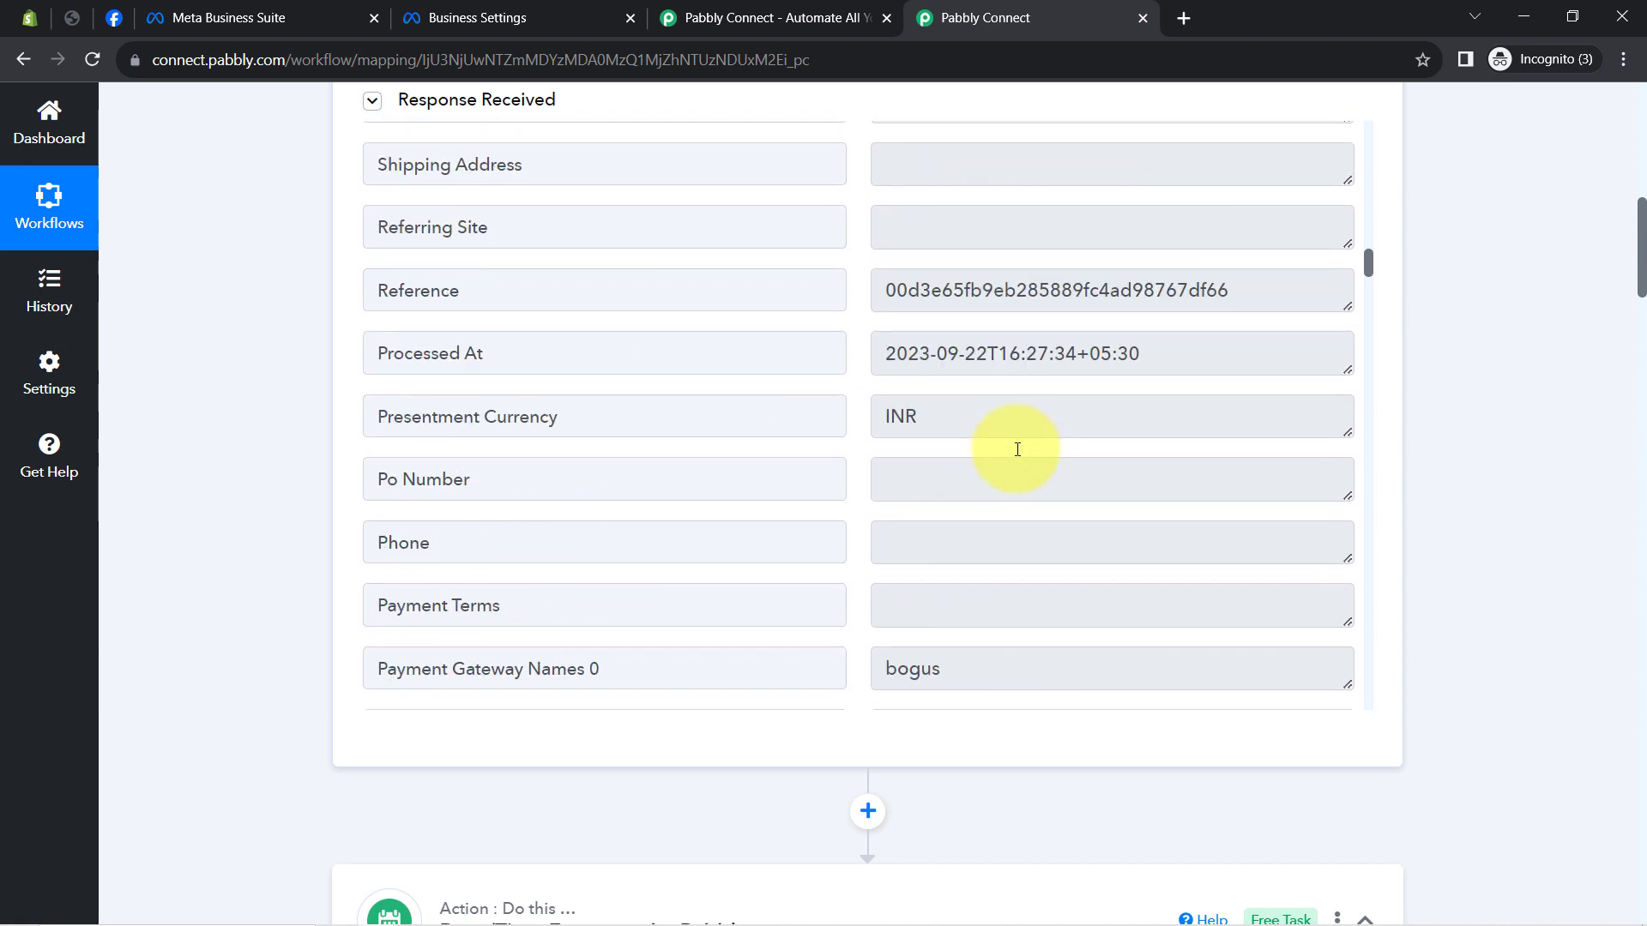
scroll(997, 418, up, 3)
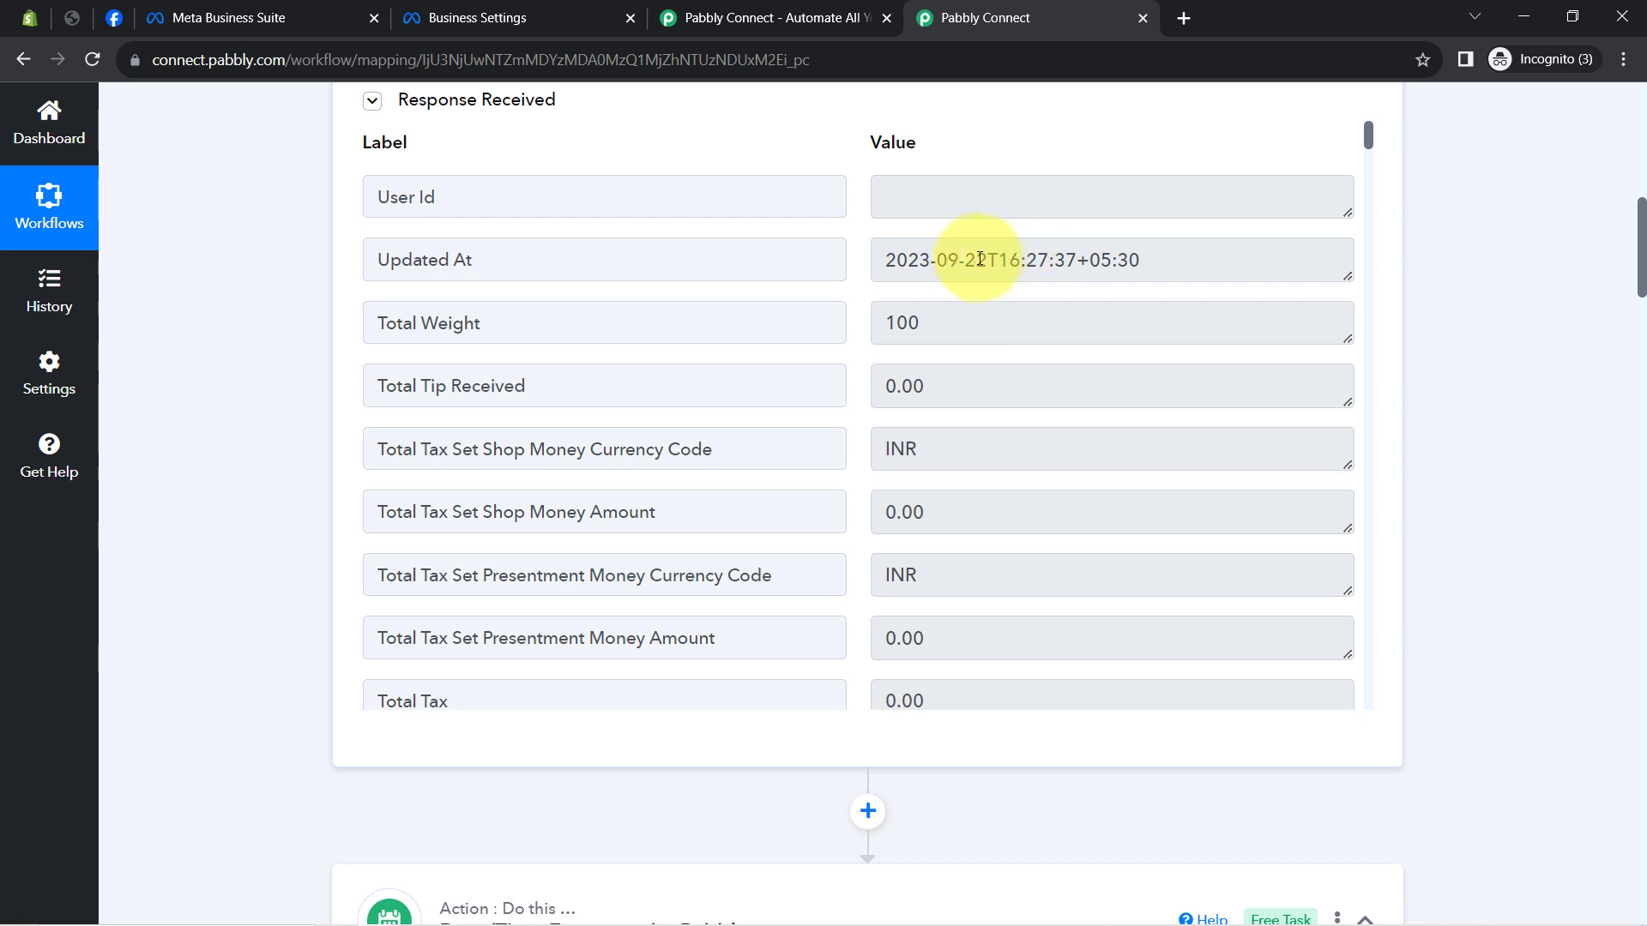
drag(936, 259, 1221, 264)
scroll(254, 560, down, 5)
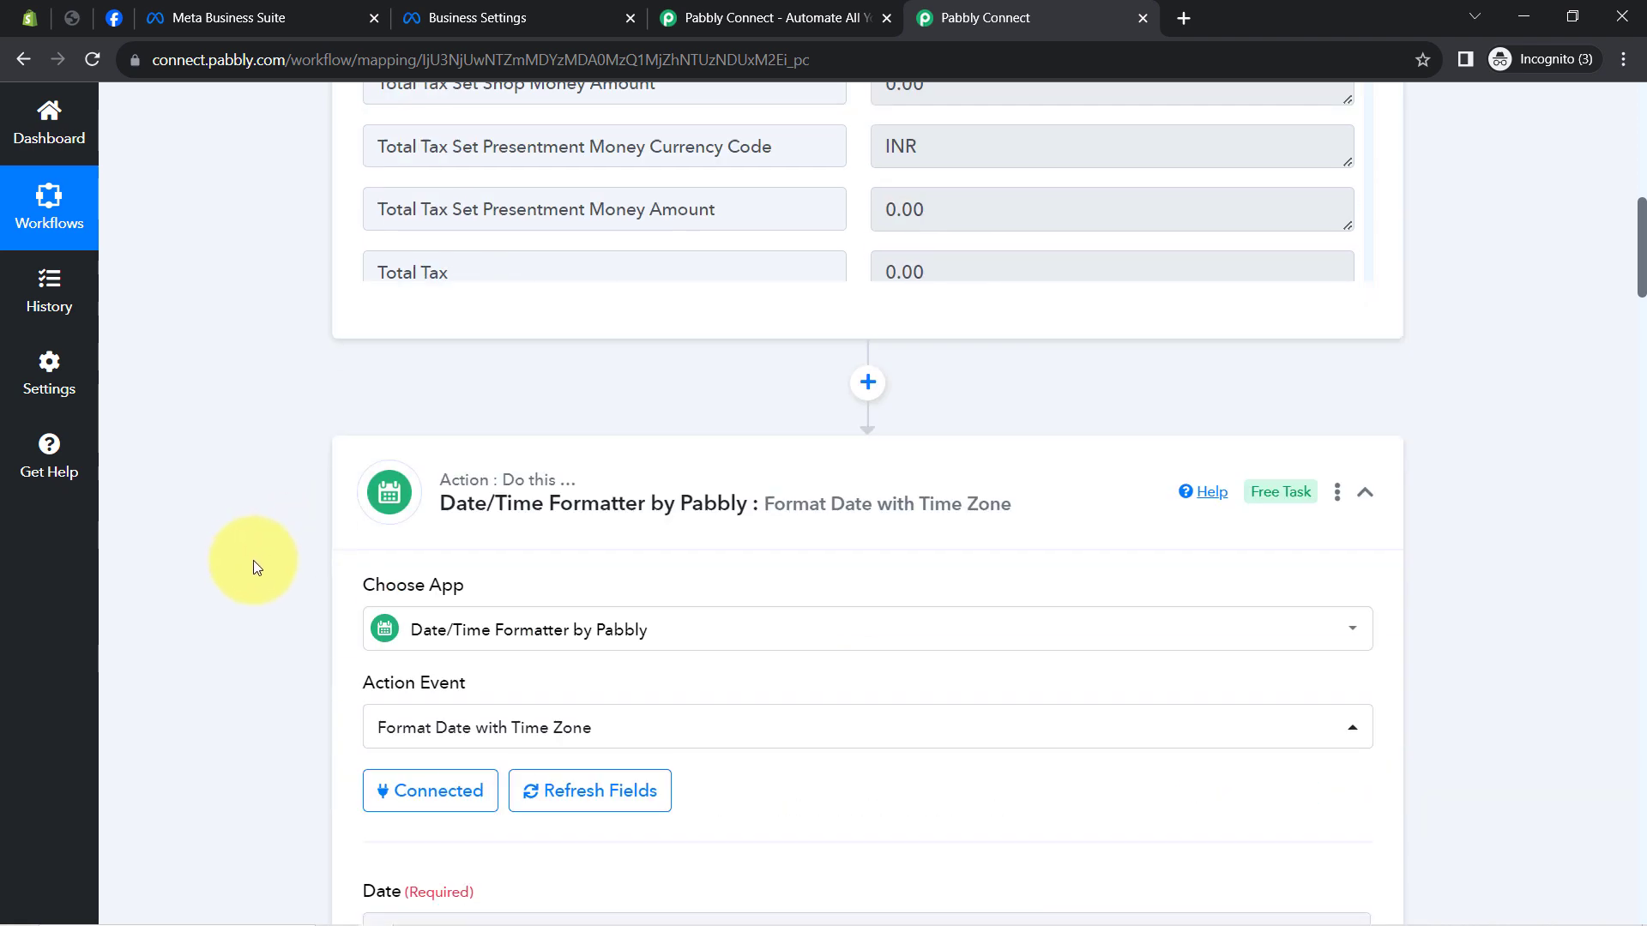
scroll(254, 563, down, 5)
click(450, 511)
click(450, 511)
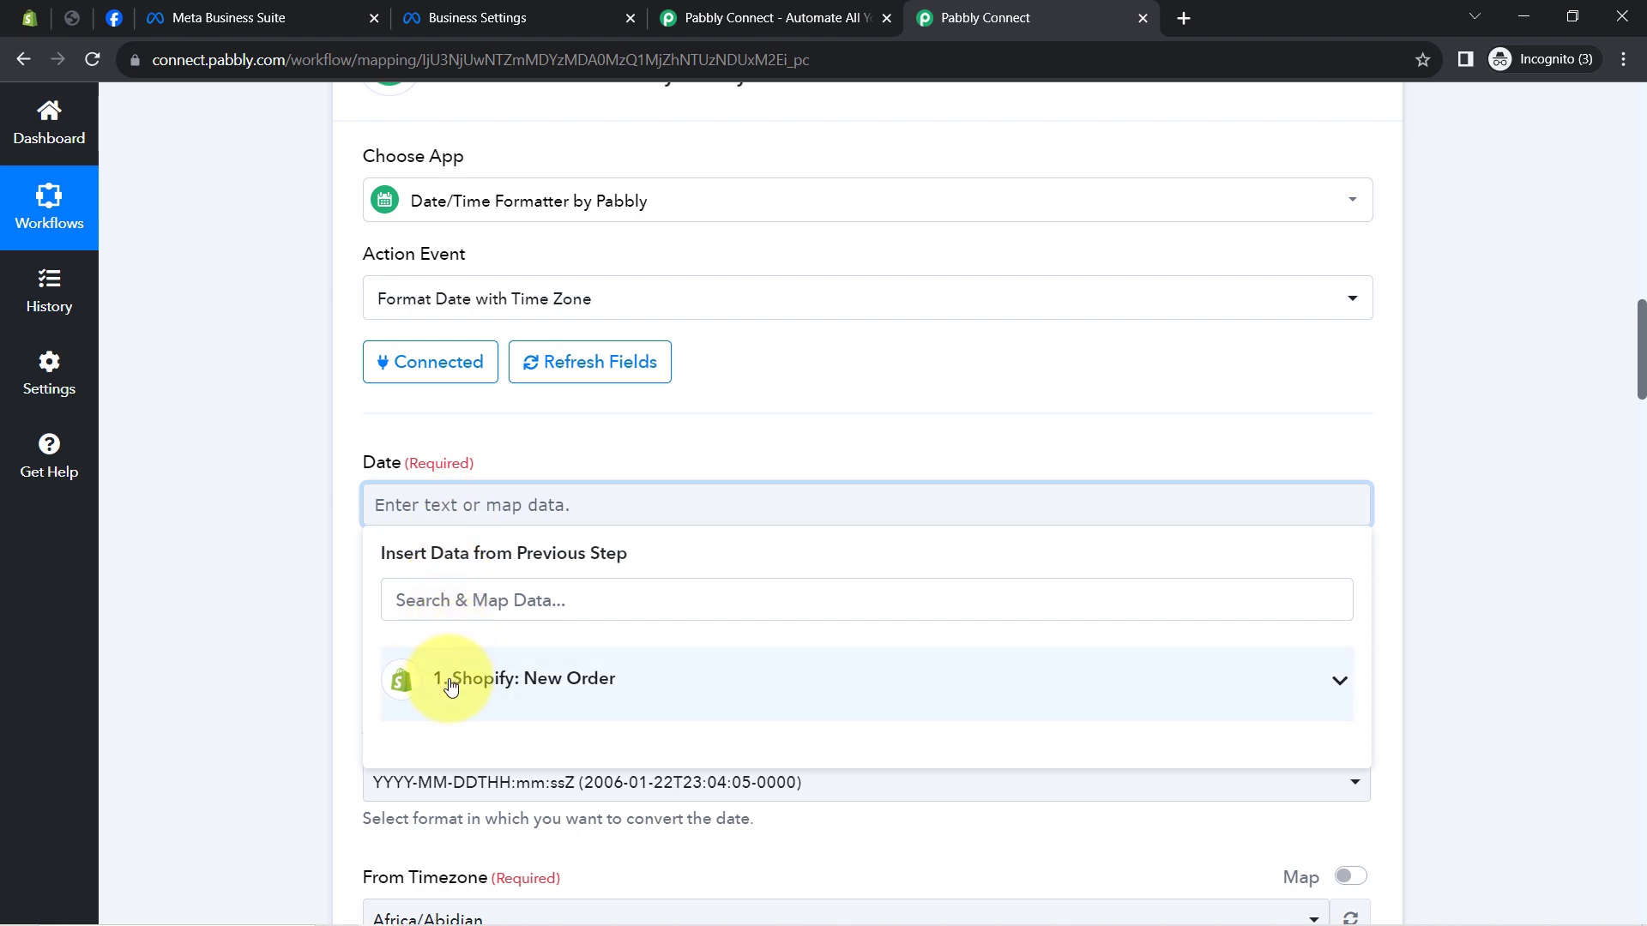
click(450, 686)
click(426, 597)
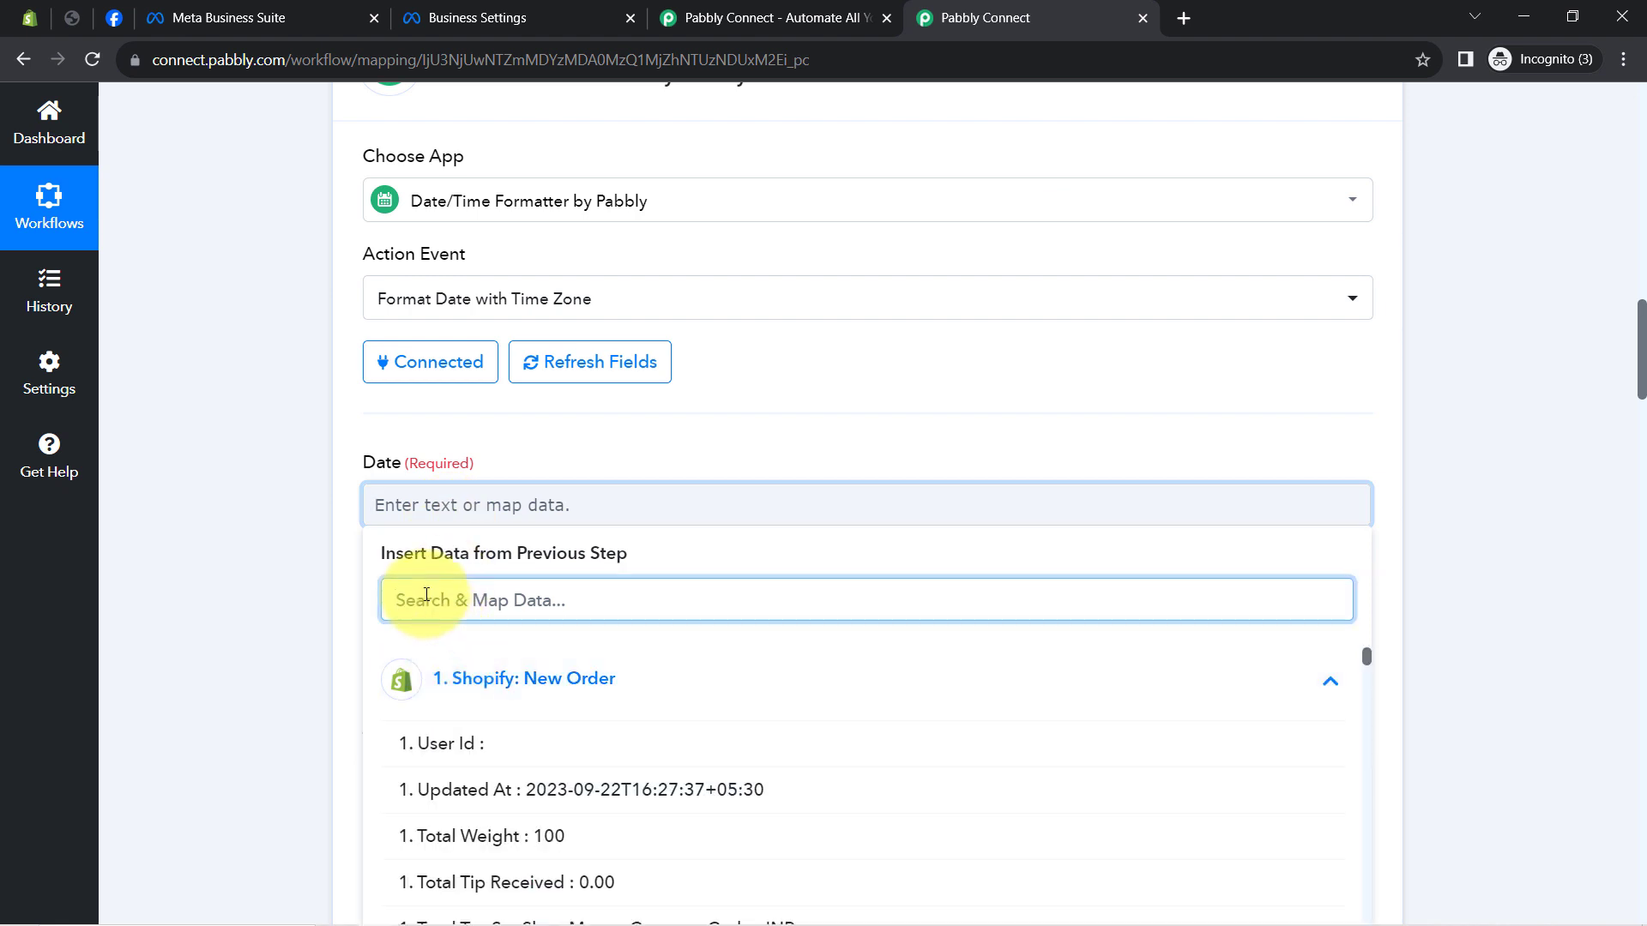
text(date)
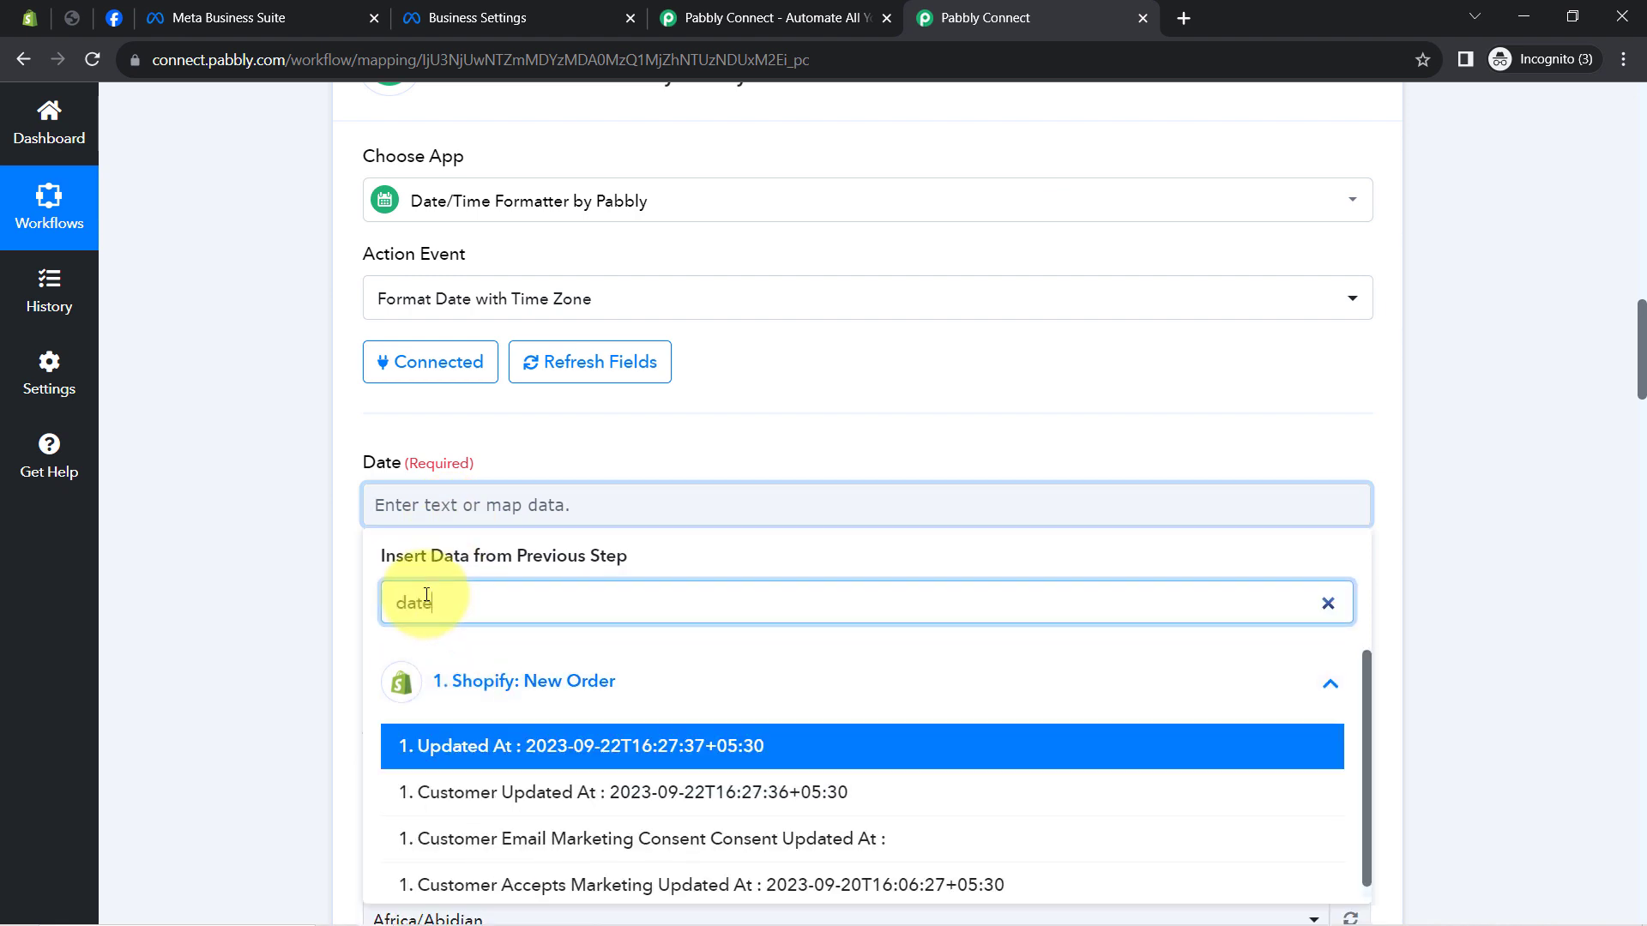
click(536, 746)
click(265, 575)
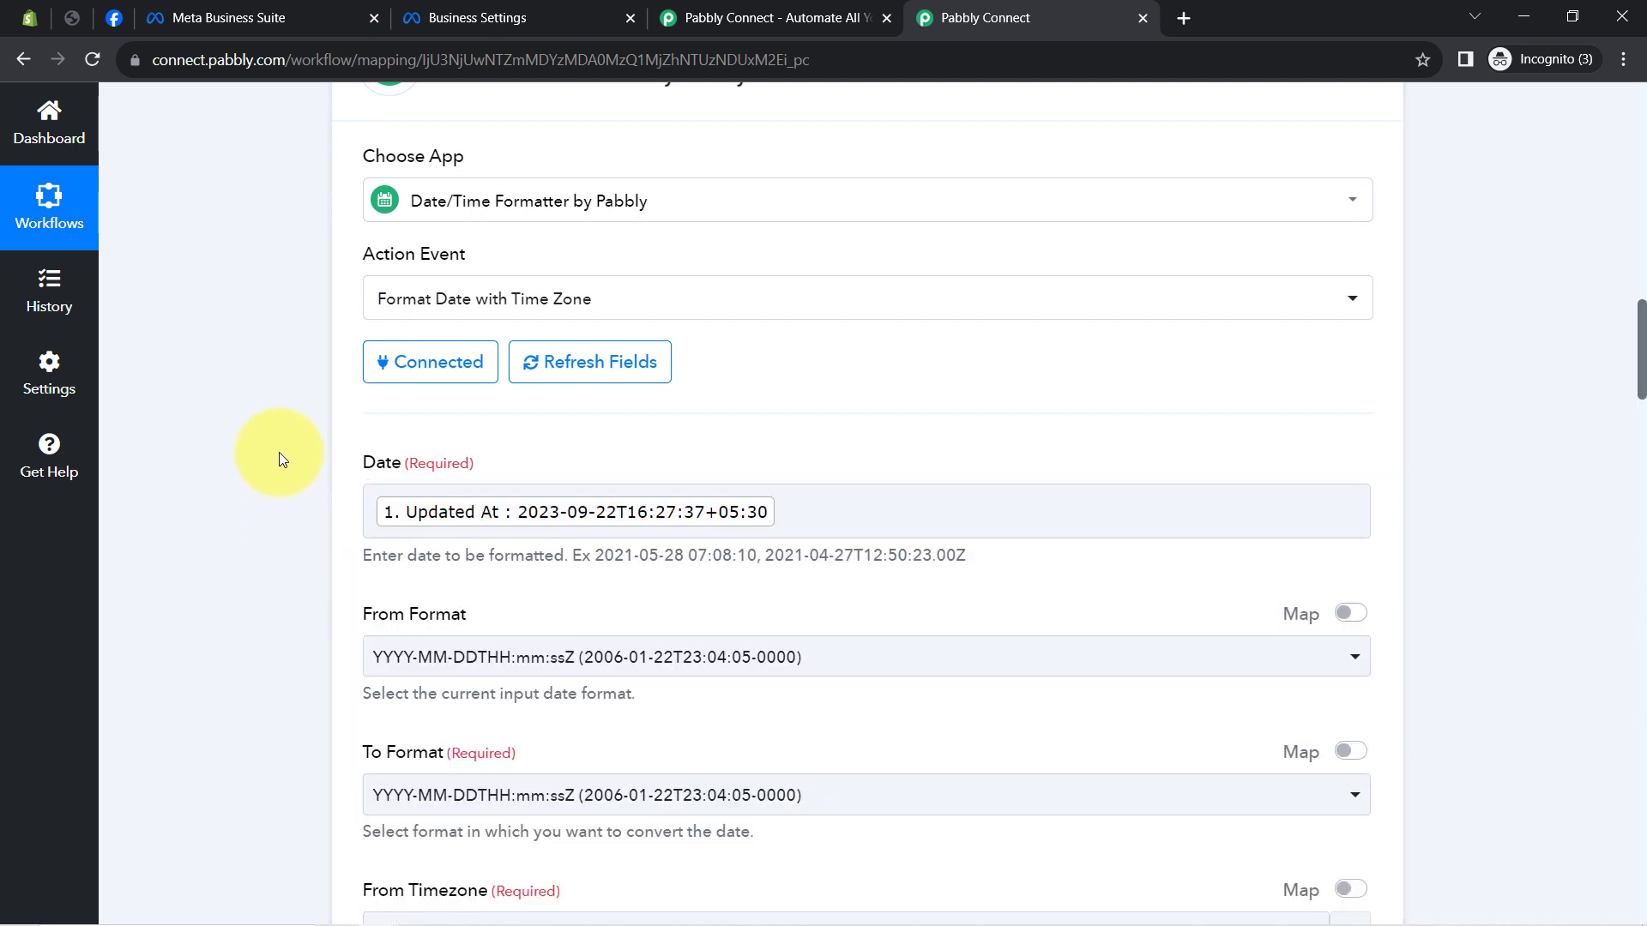
scroll(332, 448, down, 3)
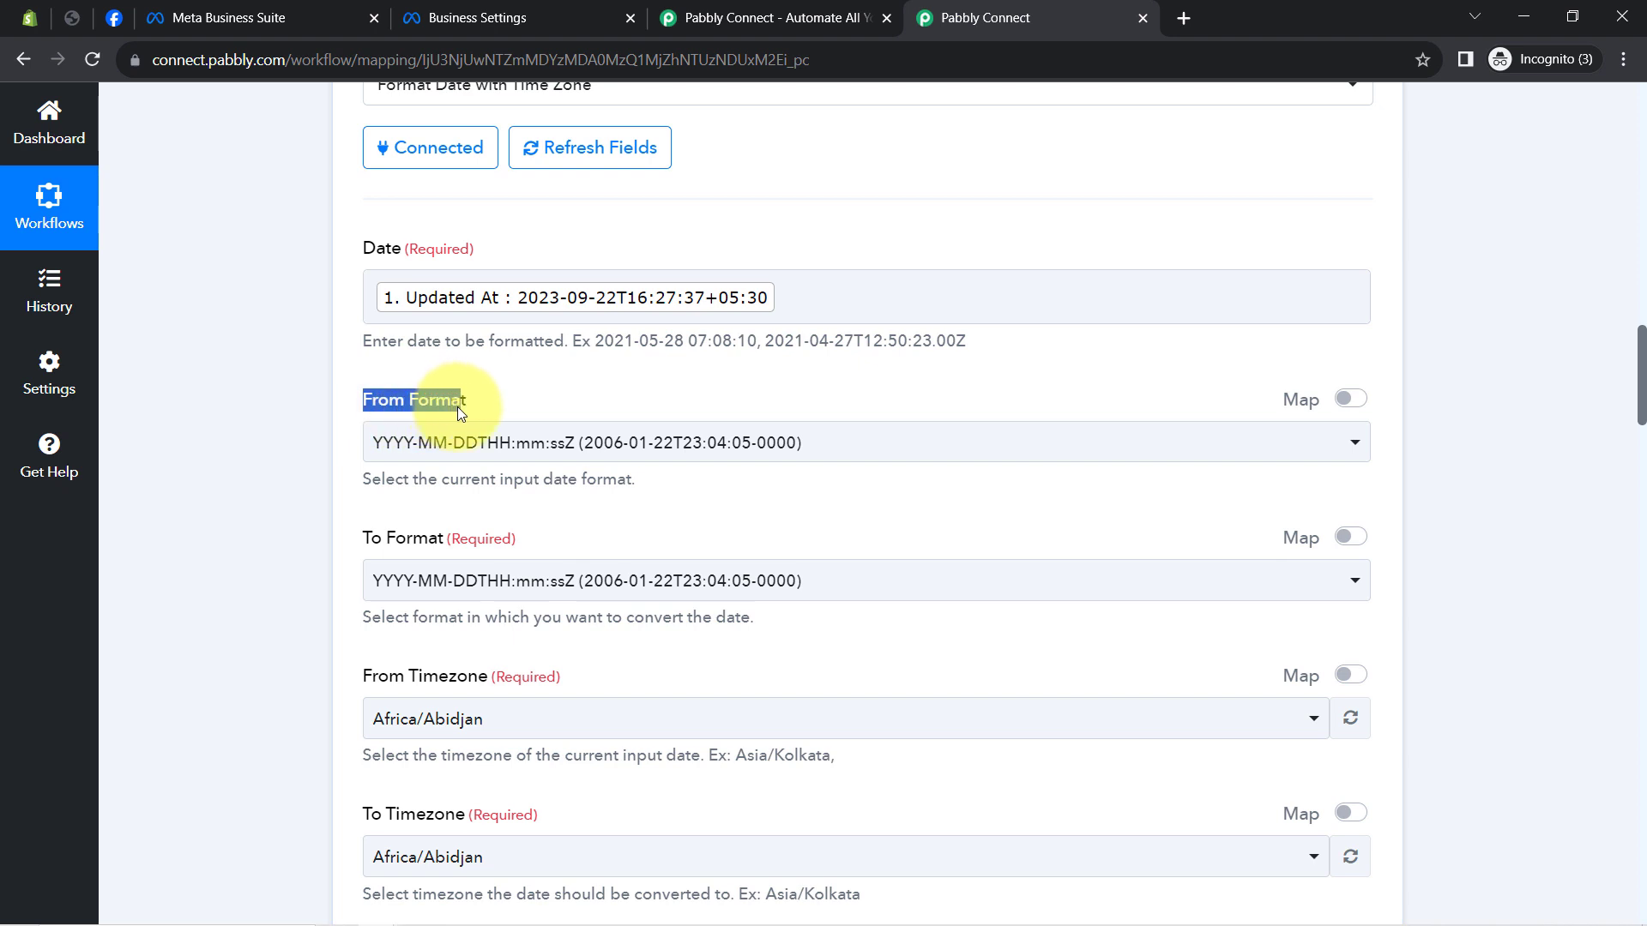
click(336, 503)
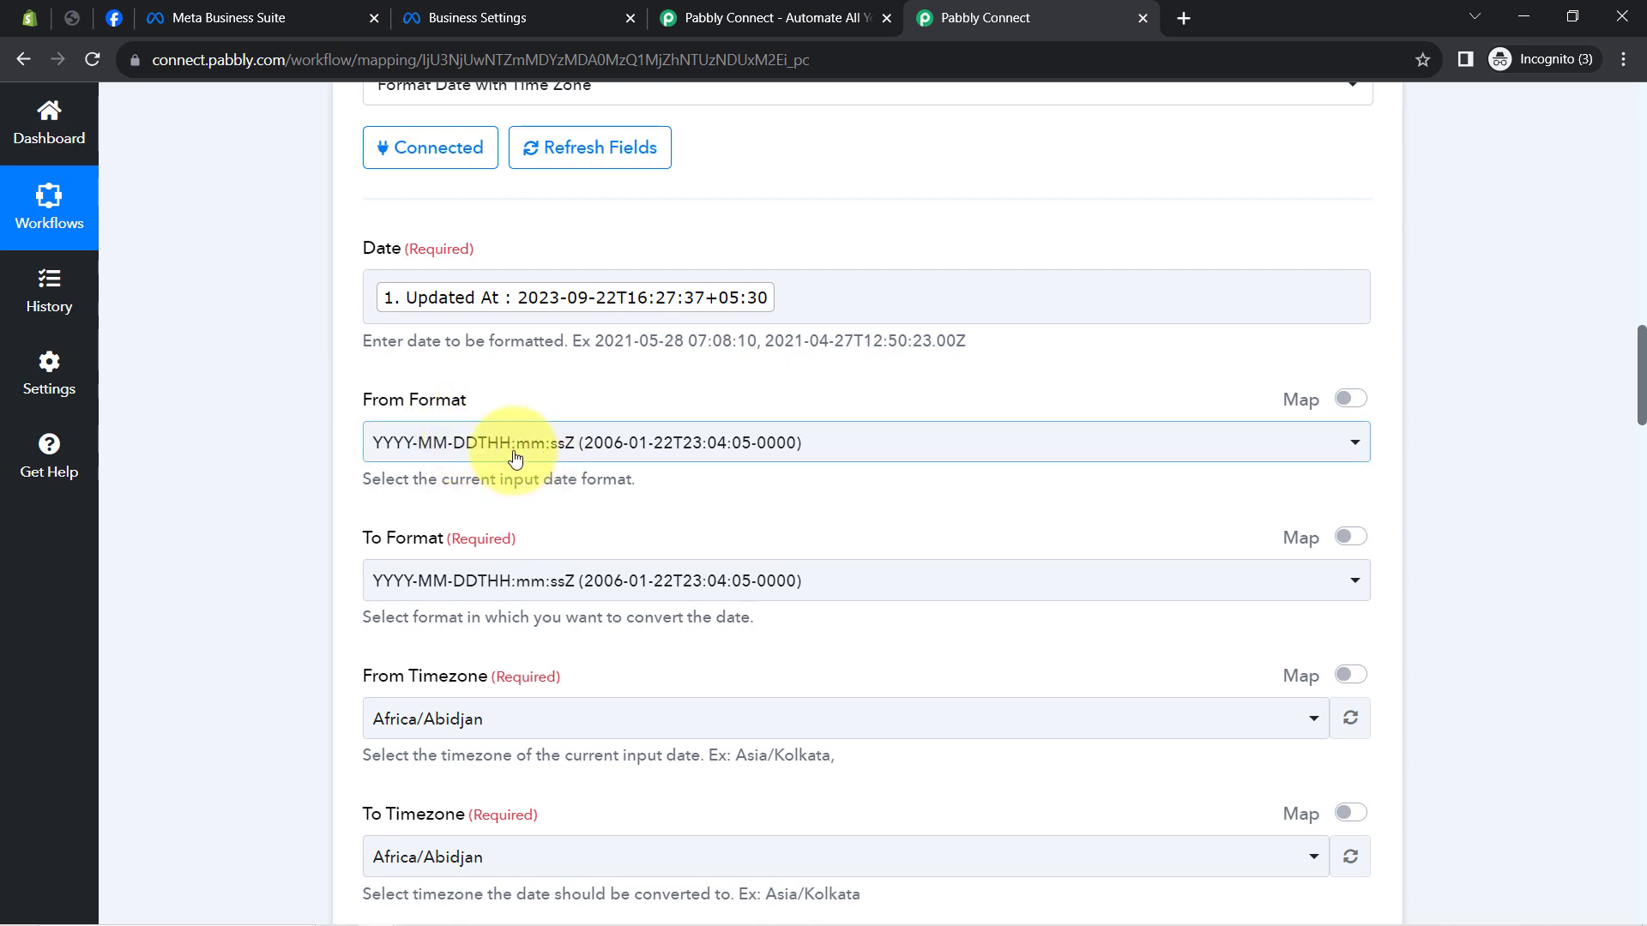
scroll(515, 475, down, 1)
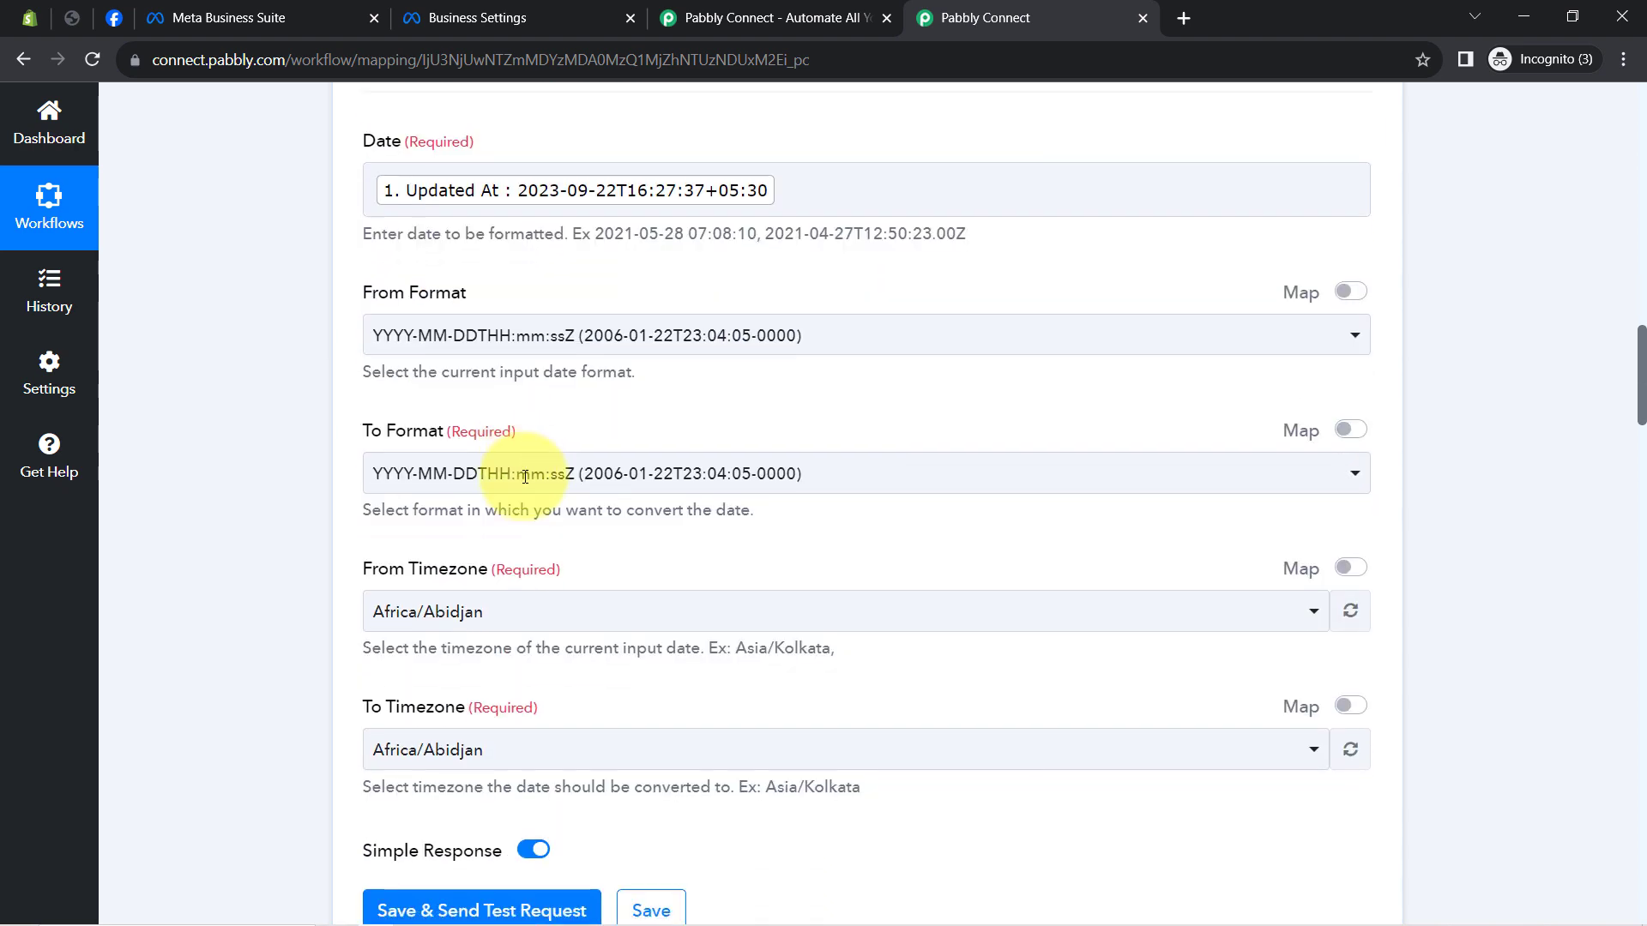
click(445, 485)
scroll(497, 680, down, 10)
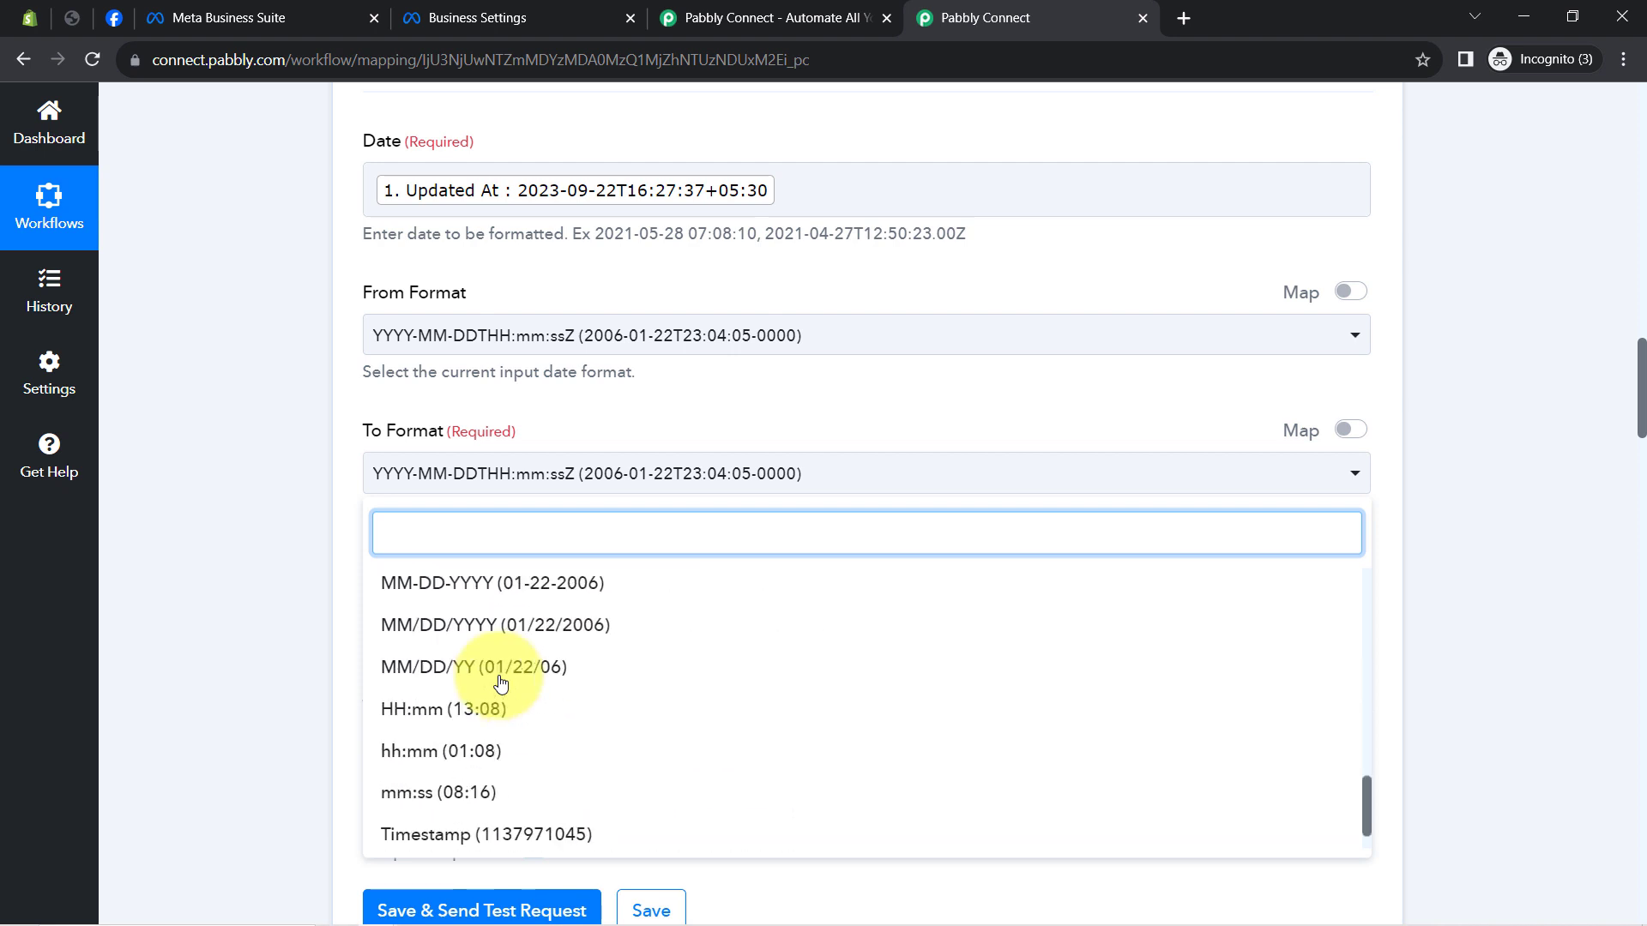
scroll(501, 677, up, 8)
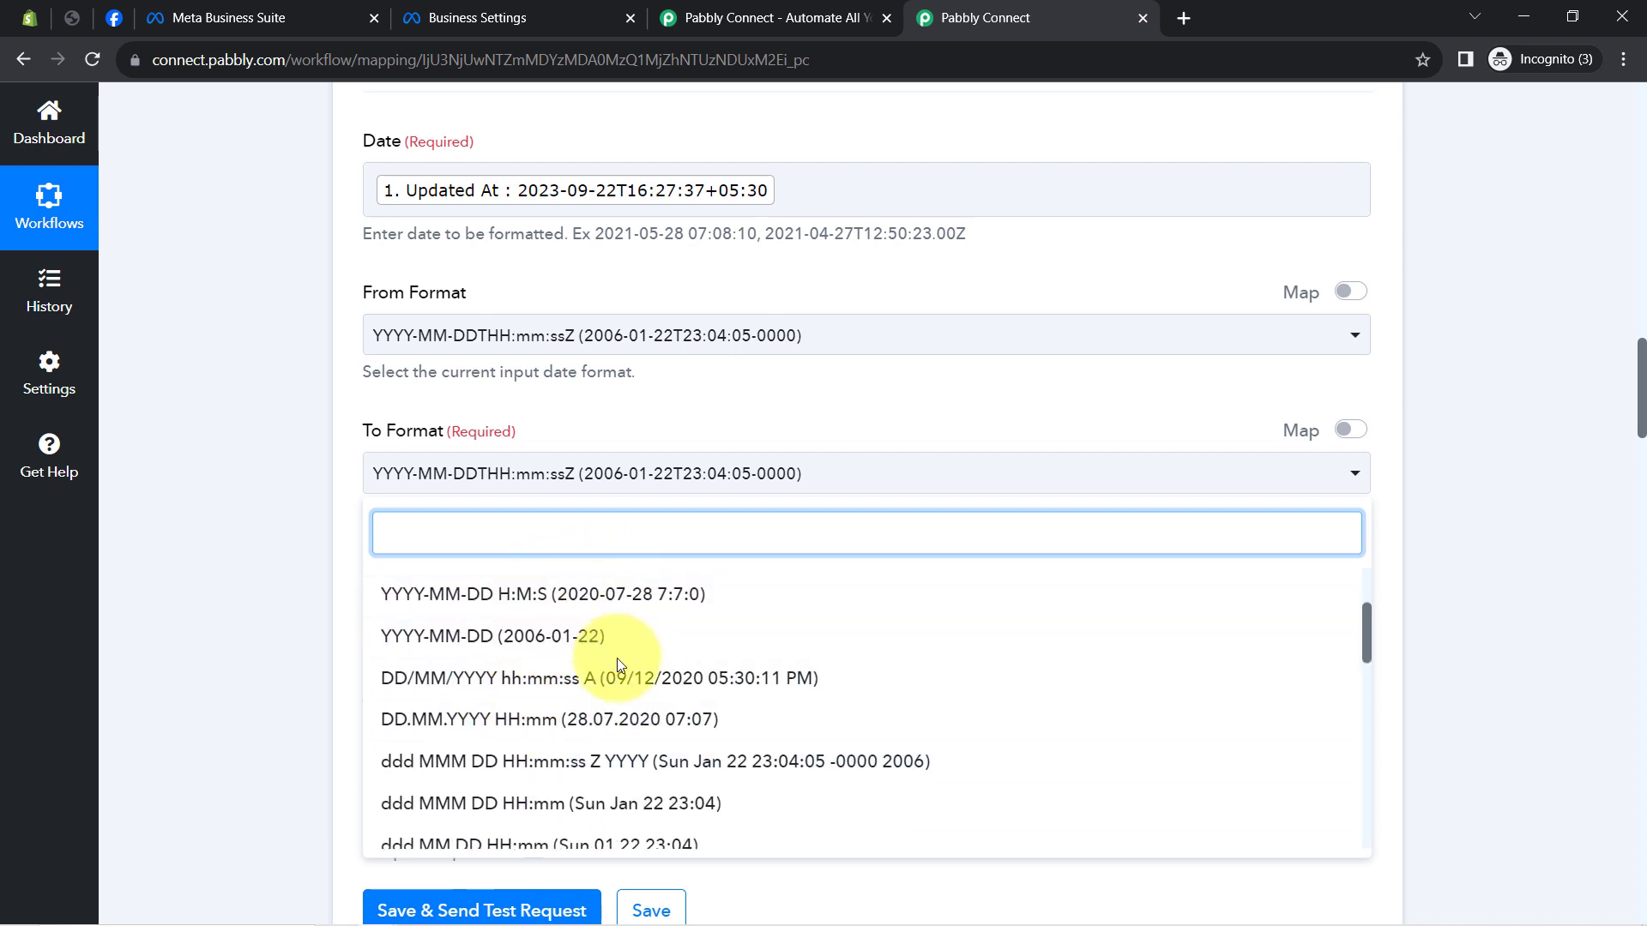
scroll(260, 504, down, 3)
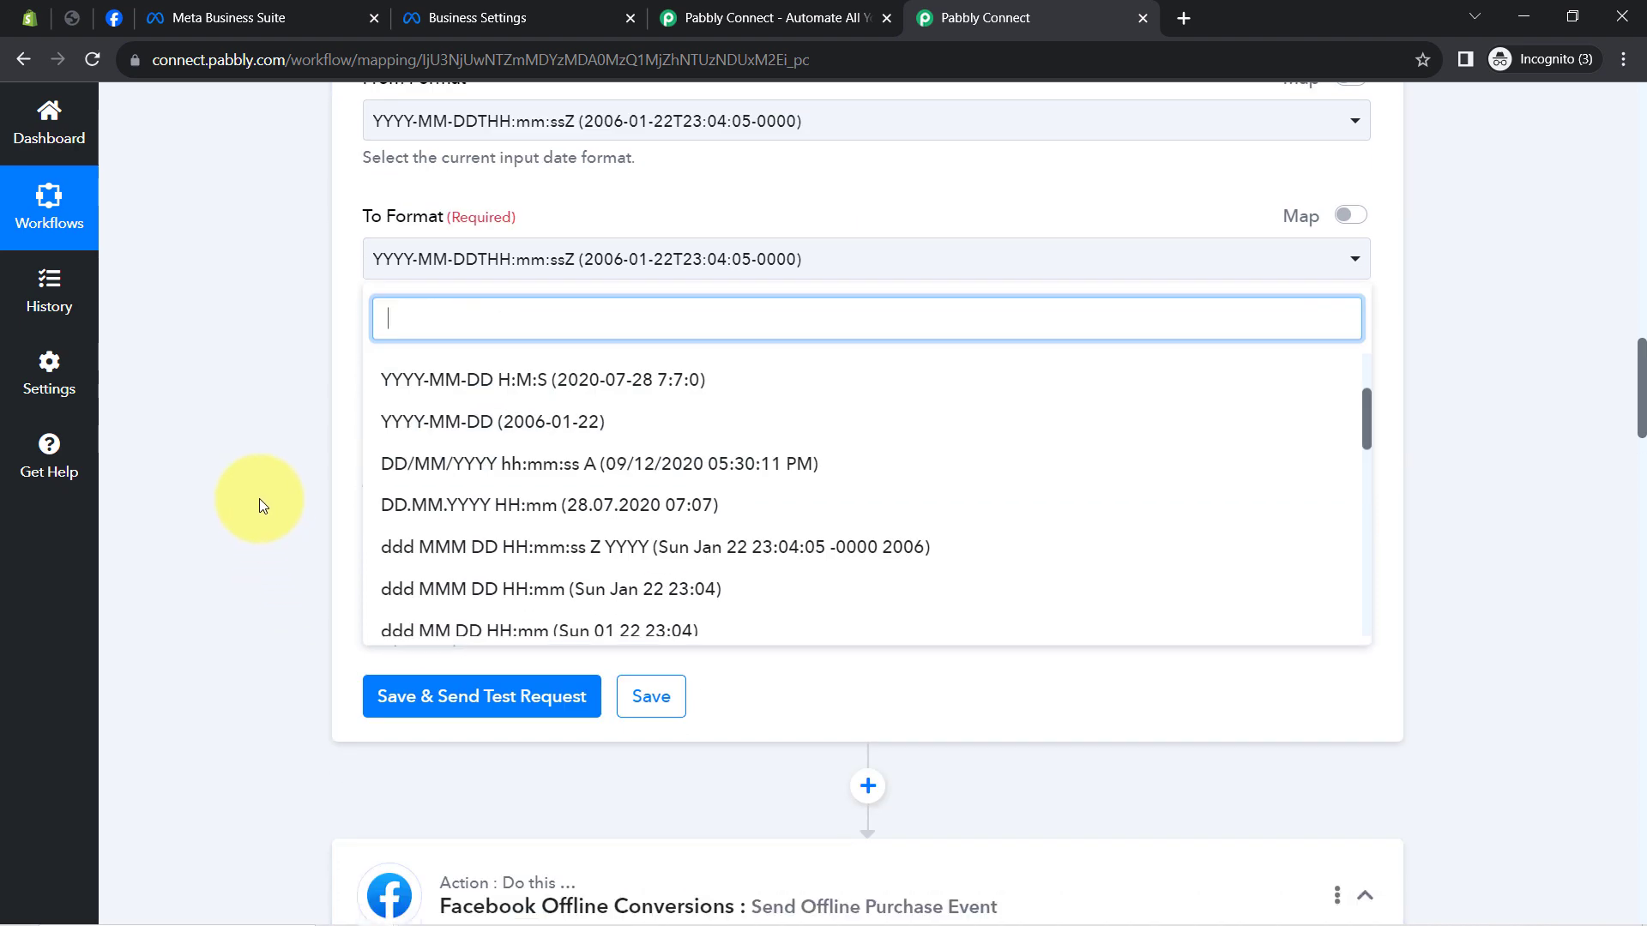
scroll(537, 490, down, 10)
scroll(540, 540, down, 2)
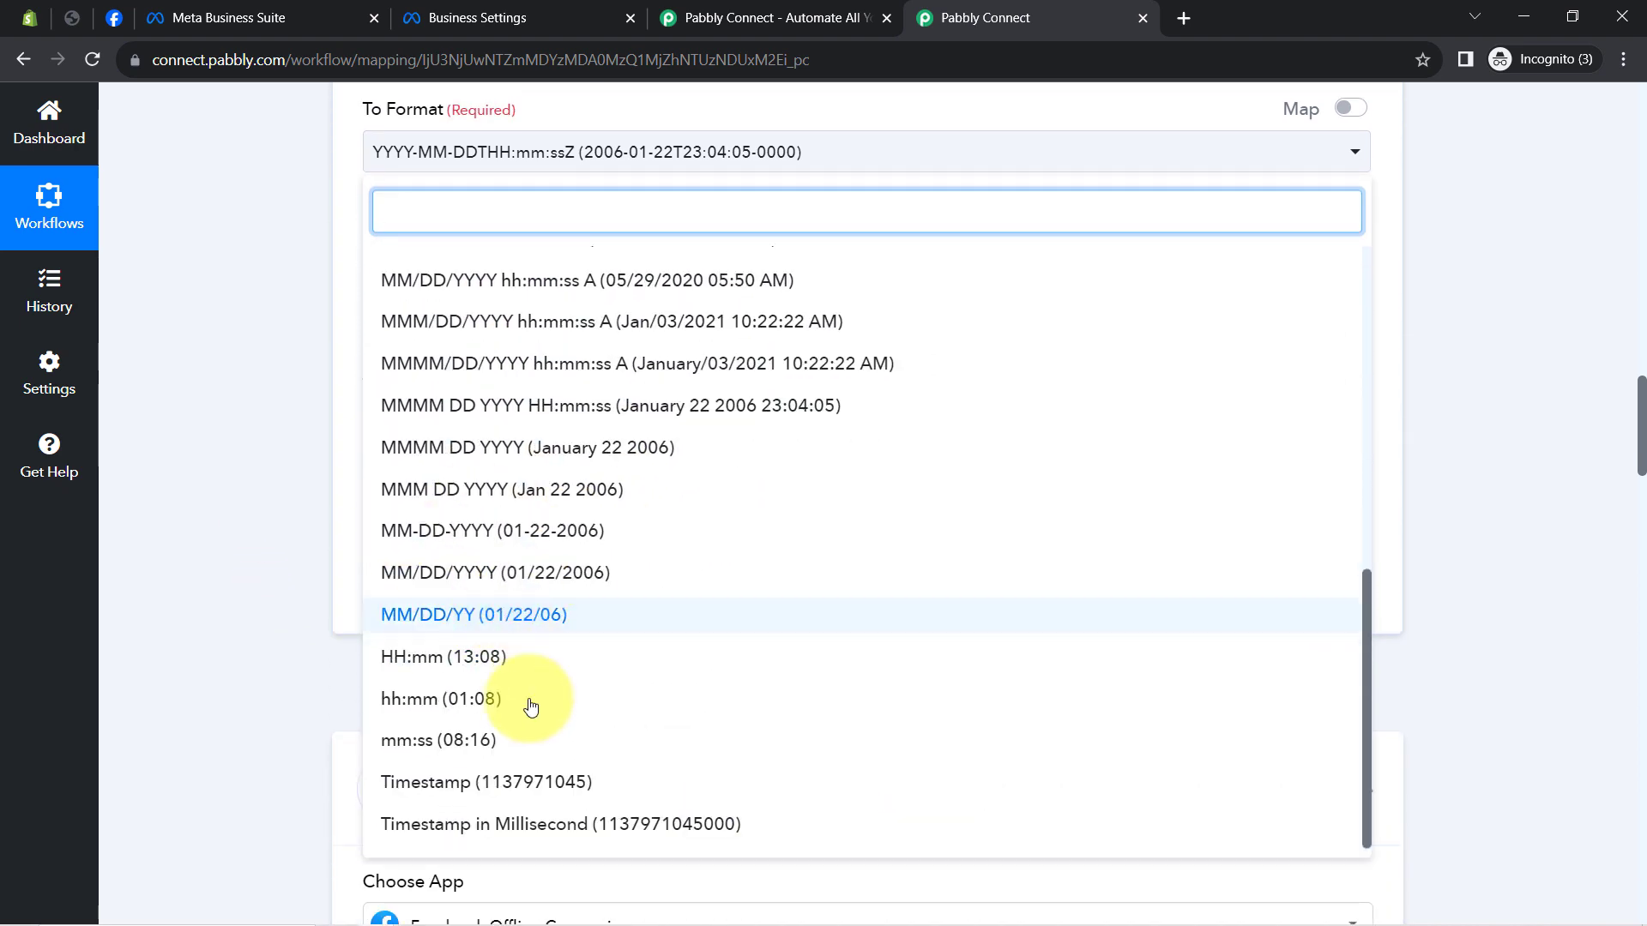
click(430, 789)
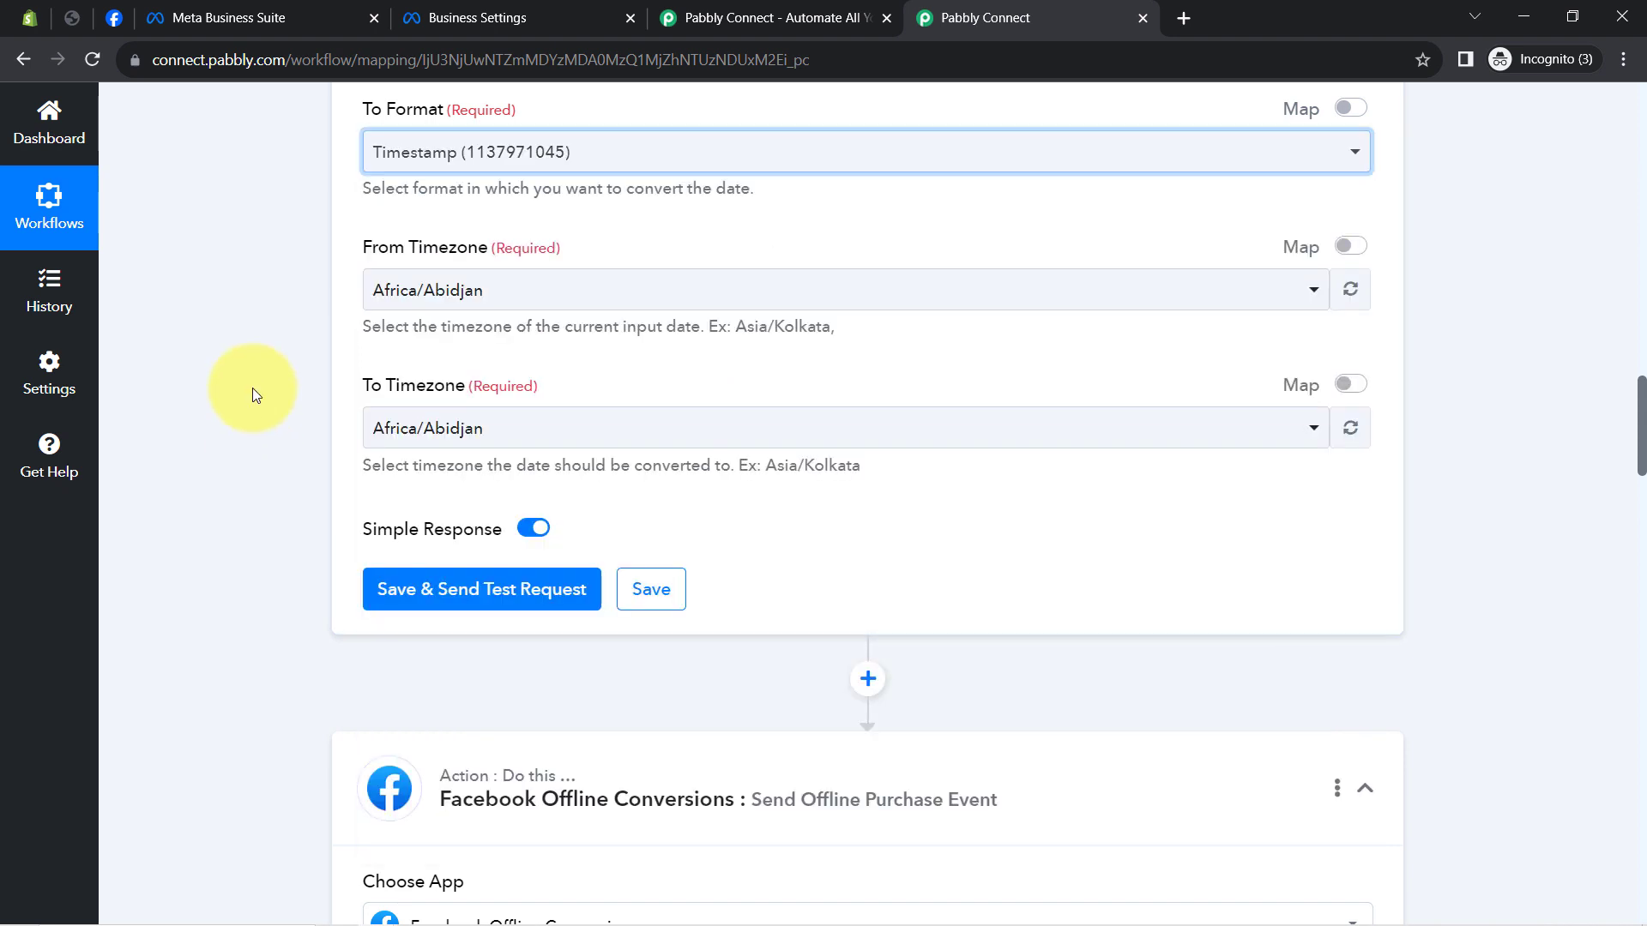
Set both the source and target timezones to Asia/Kolkata.
click(433, 290)
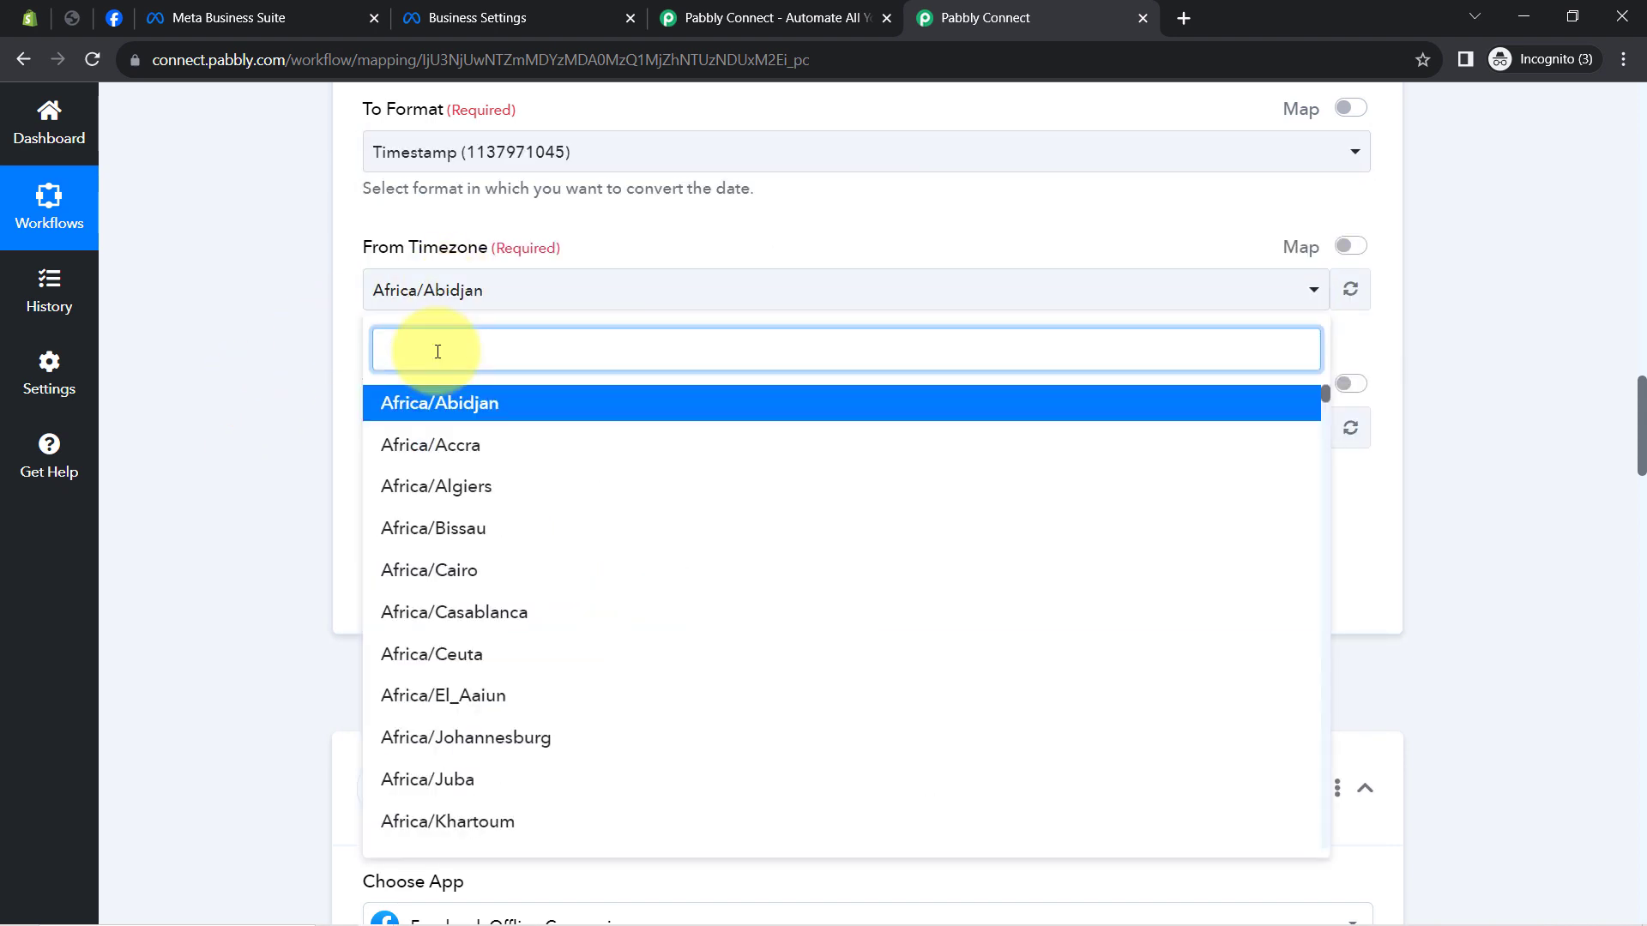
text(asia/kolk)
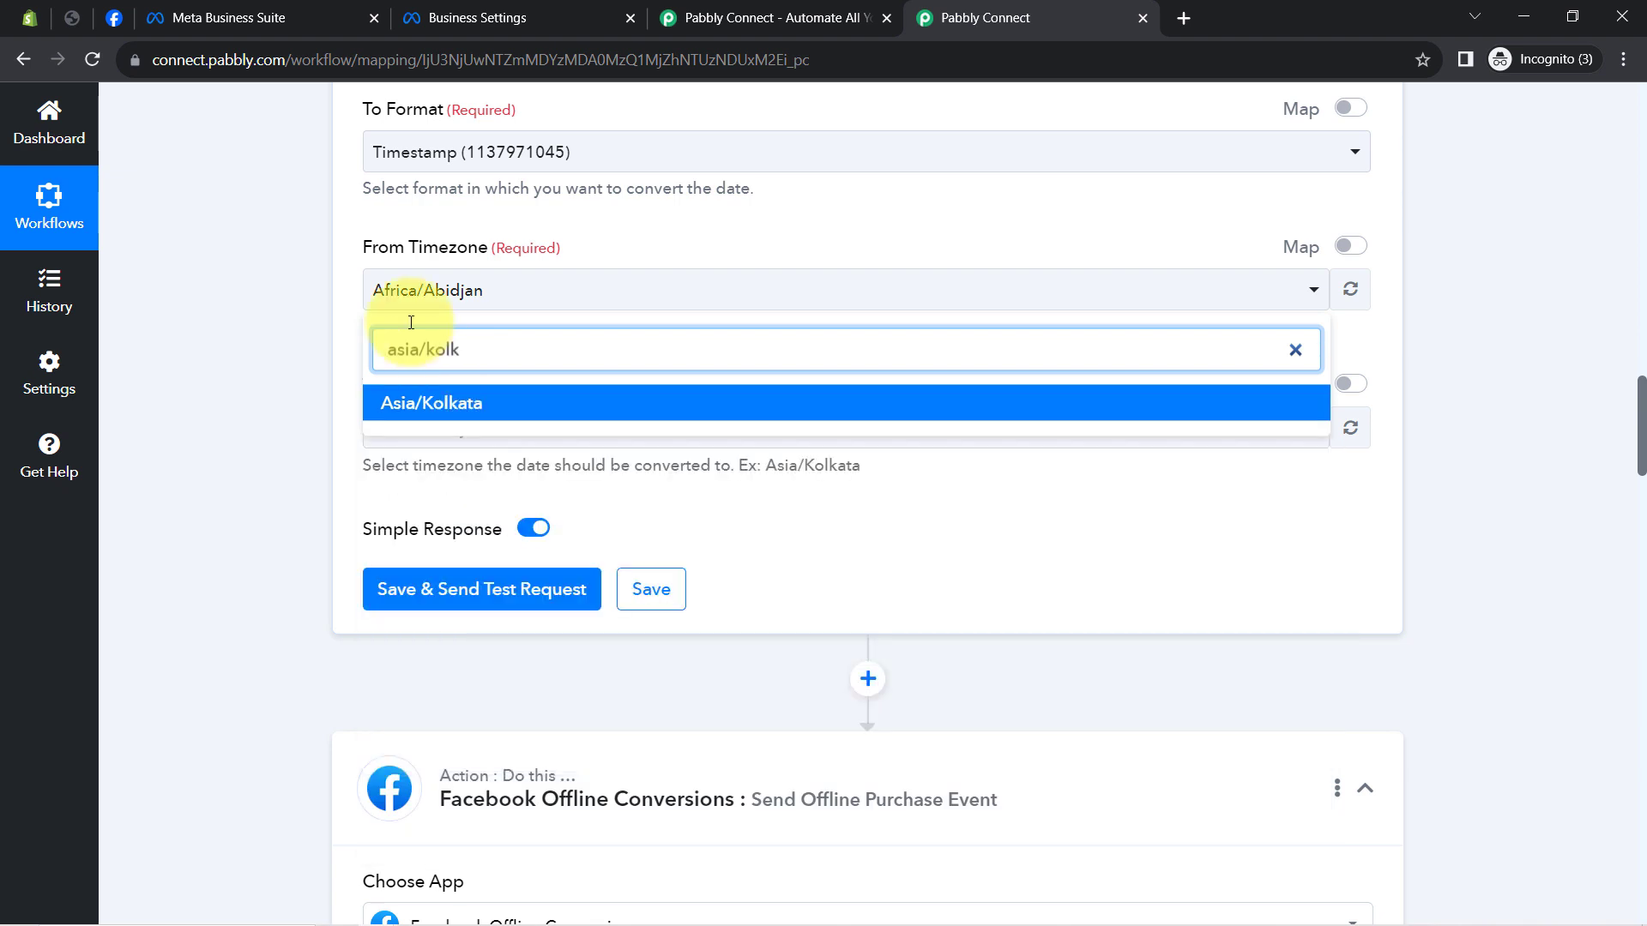
click(404, 406)
click(444, 442)
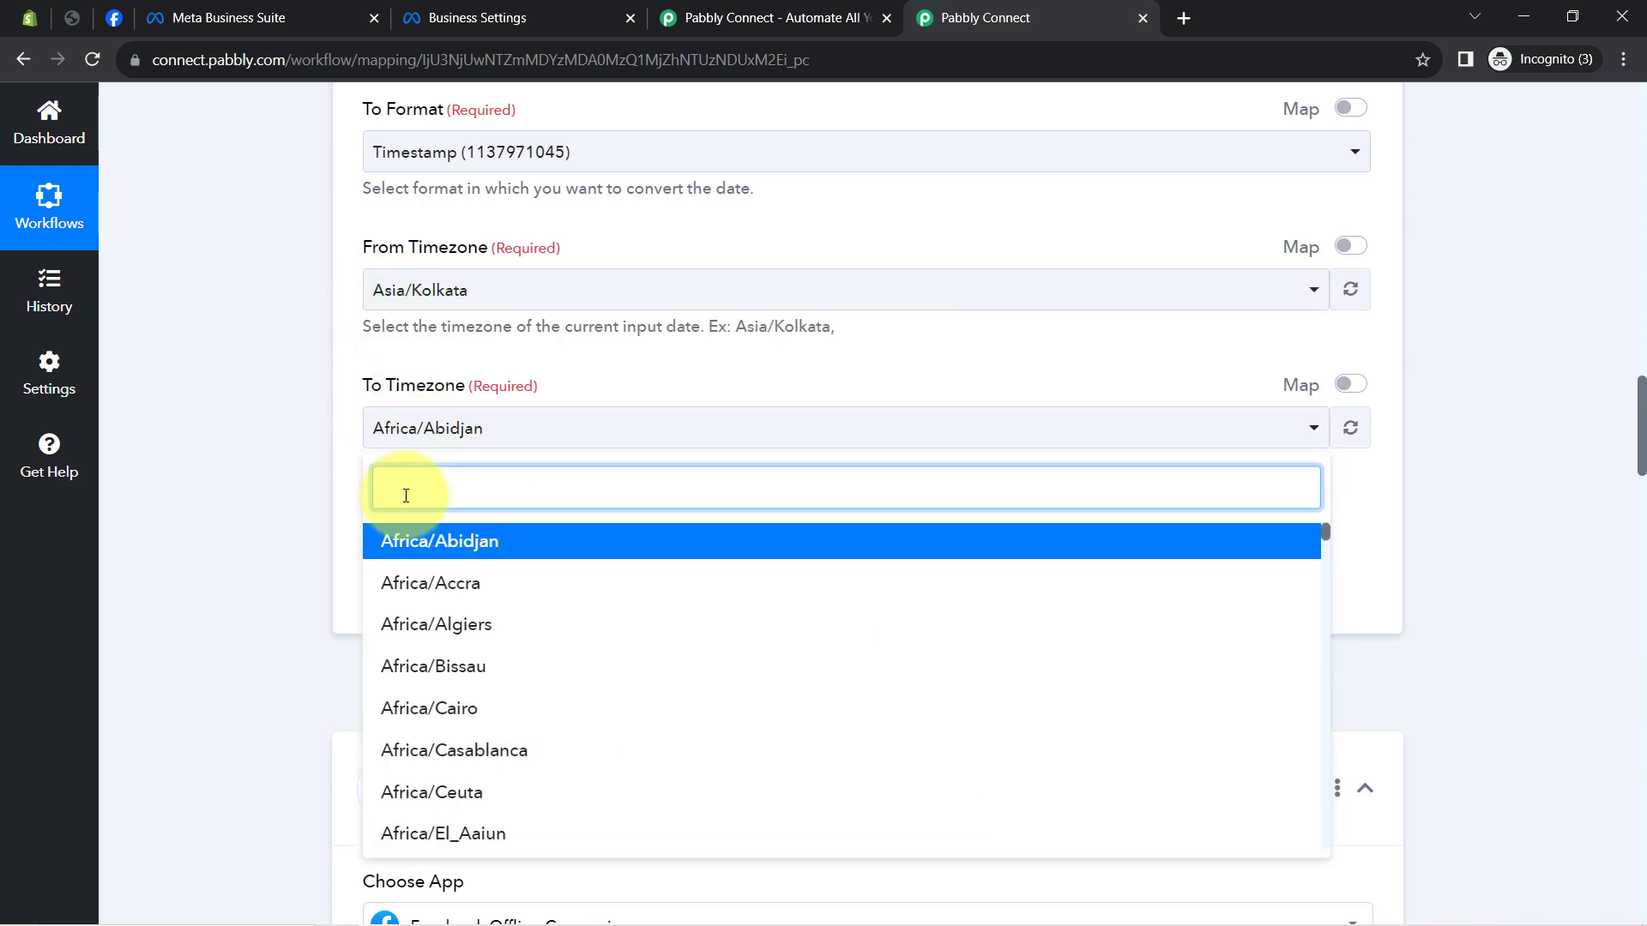
text(asia)
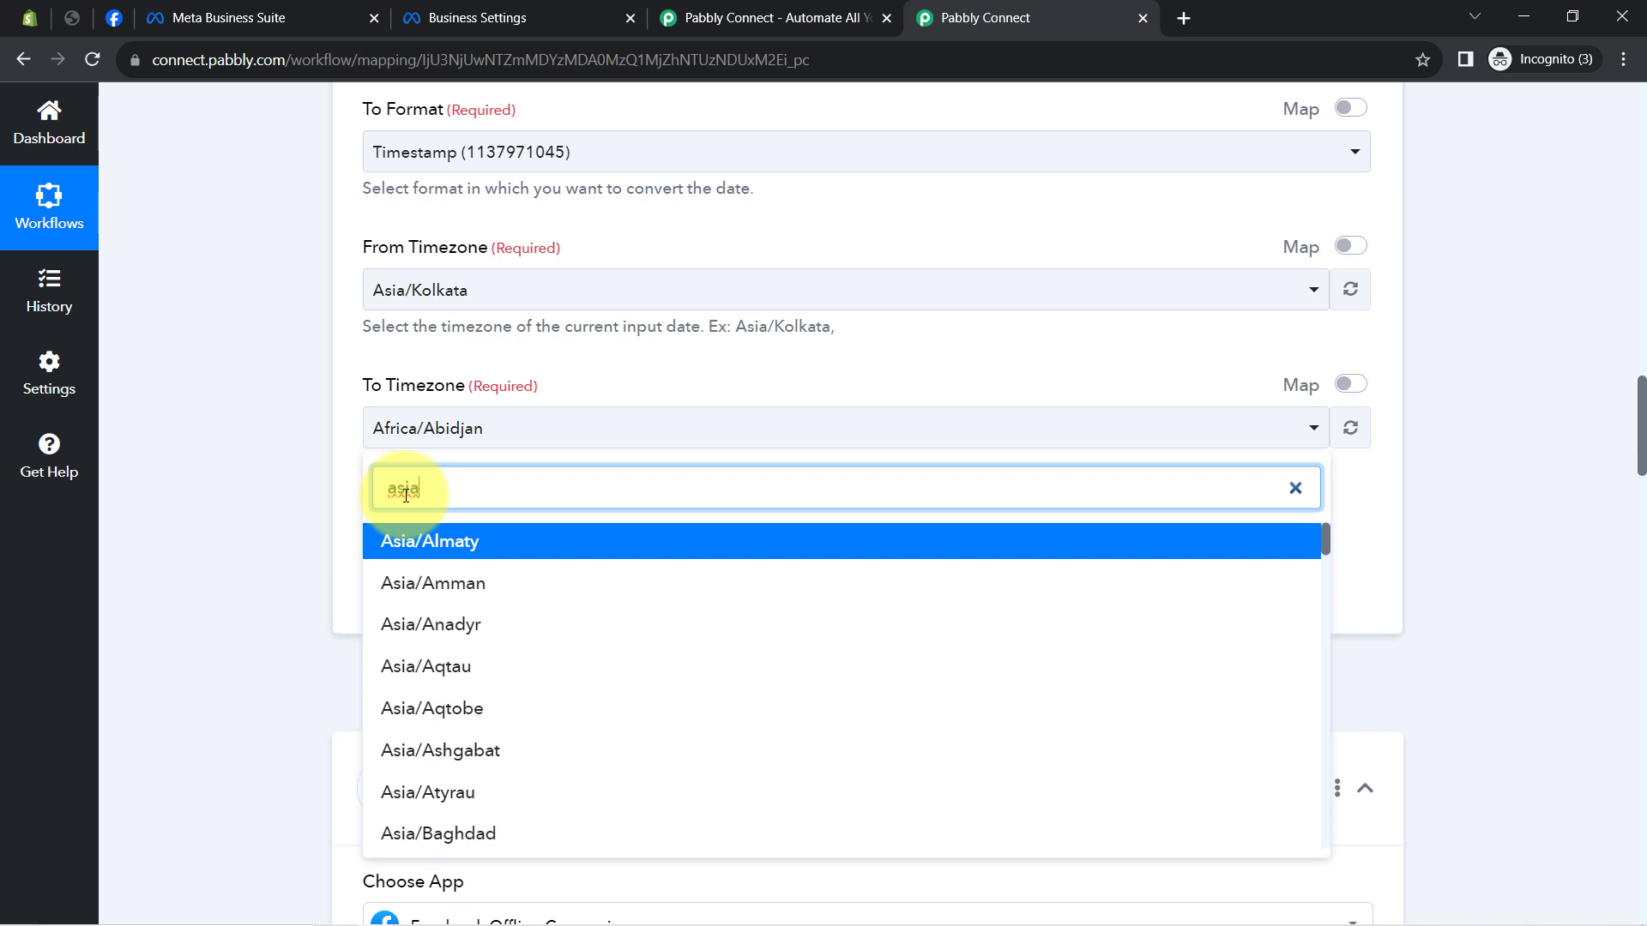
text(/kl)
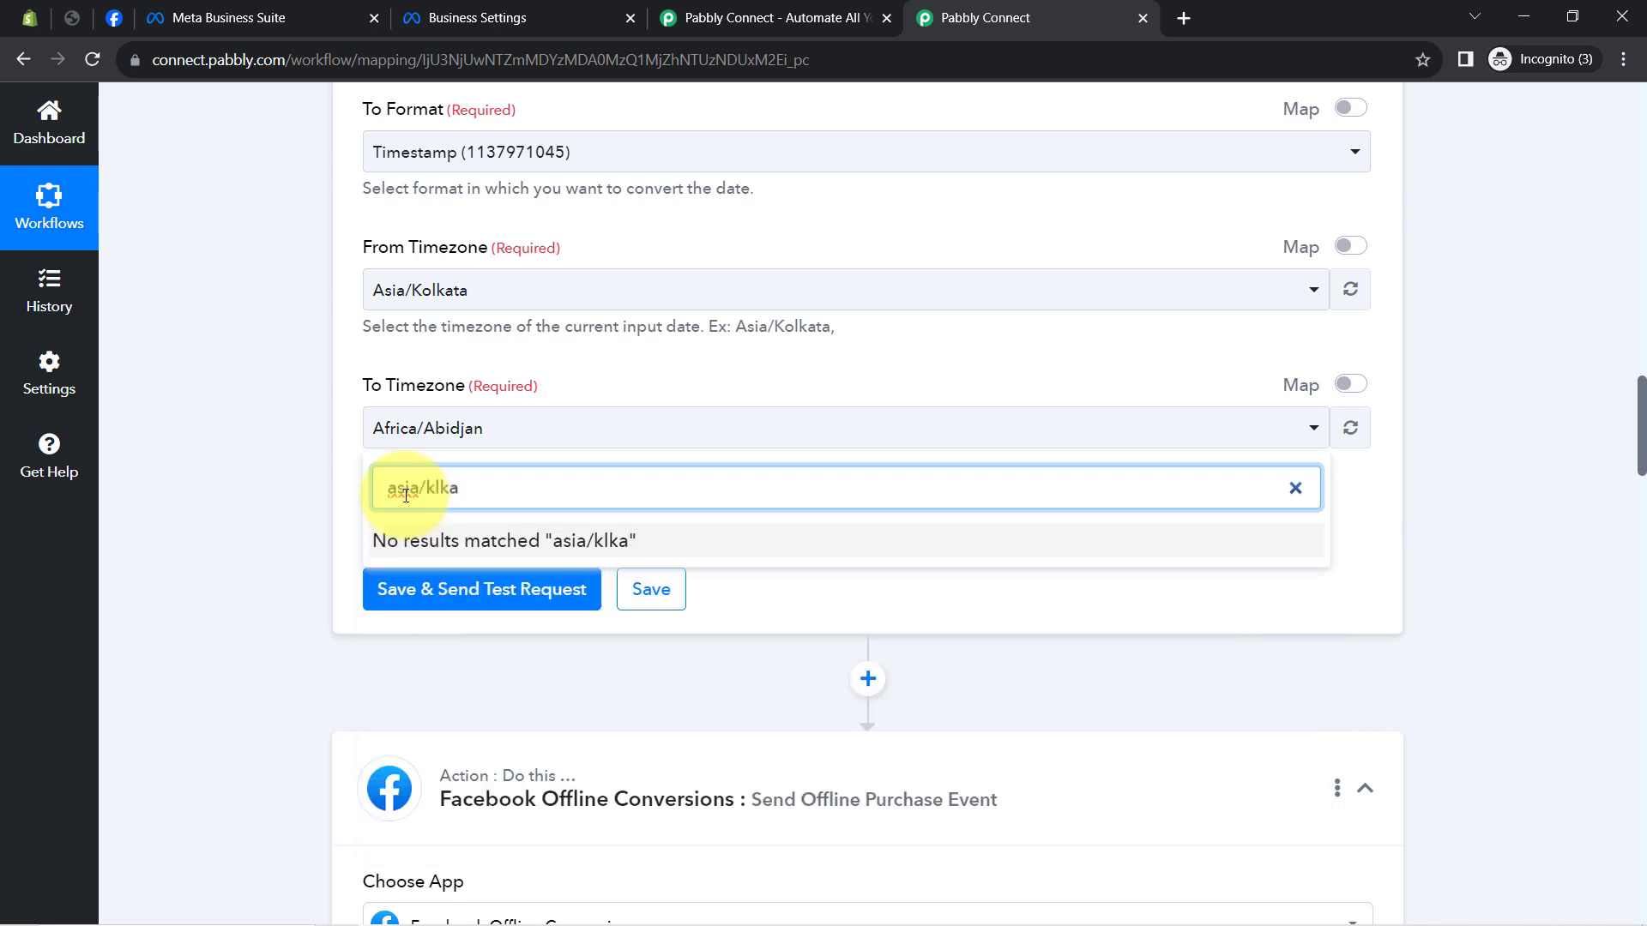
key(BackSpace)
text(ol)
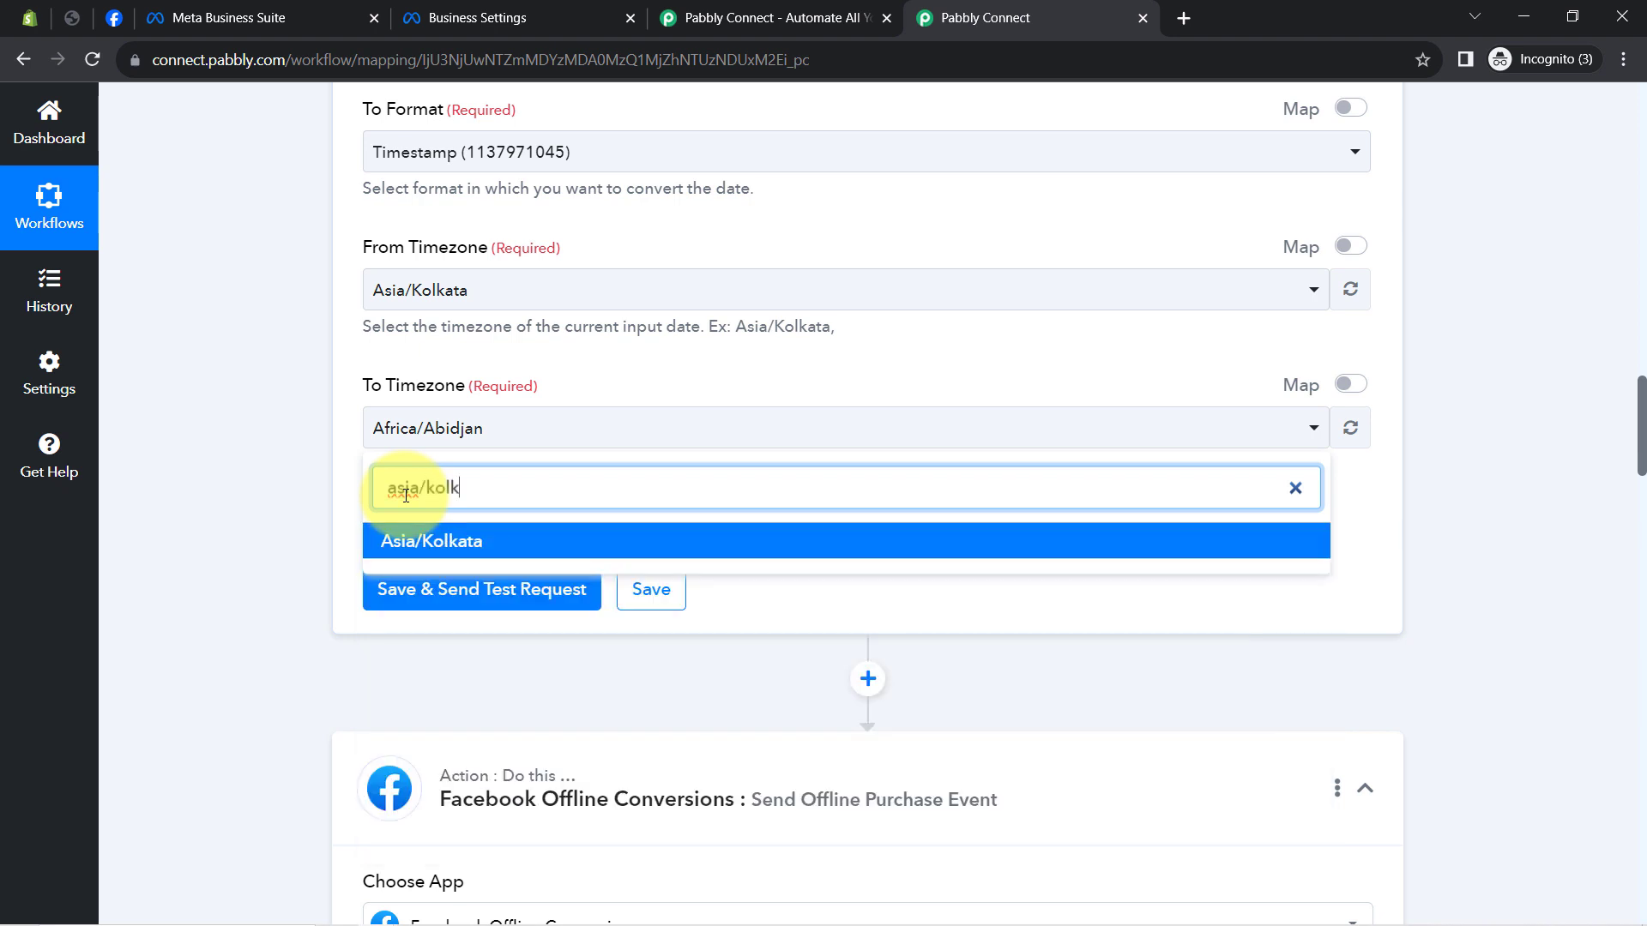
click(403, 540)
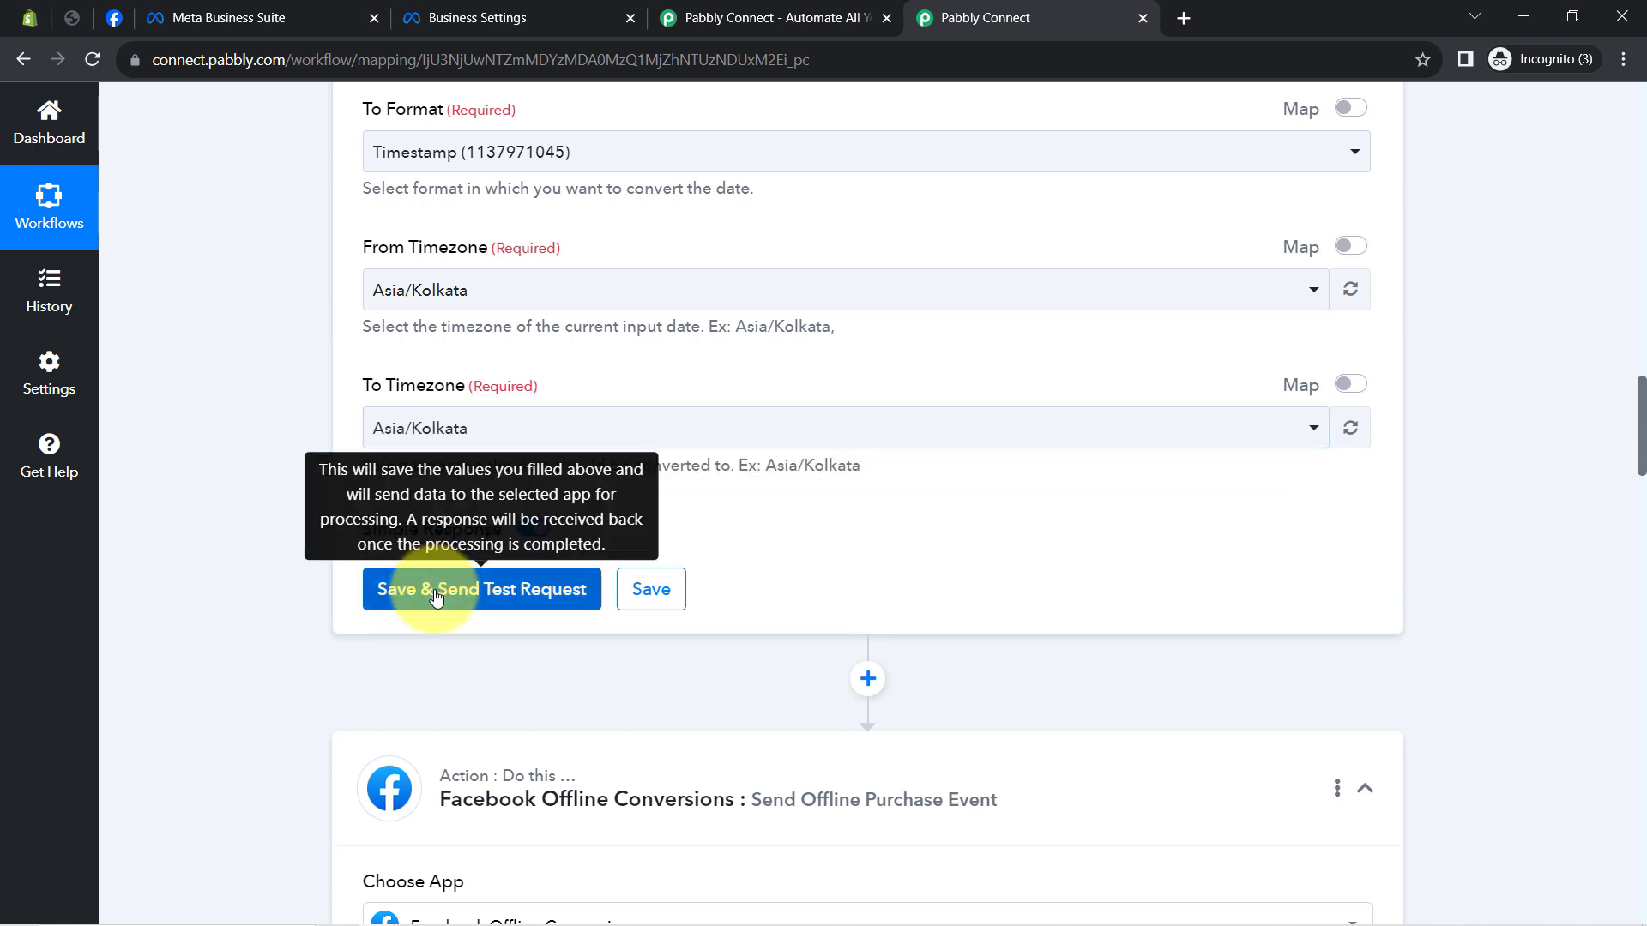
click(436, 594)
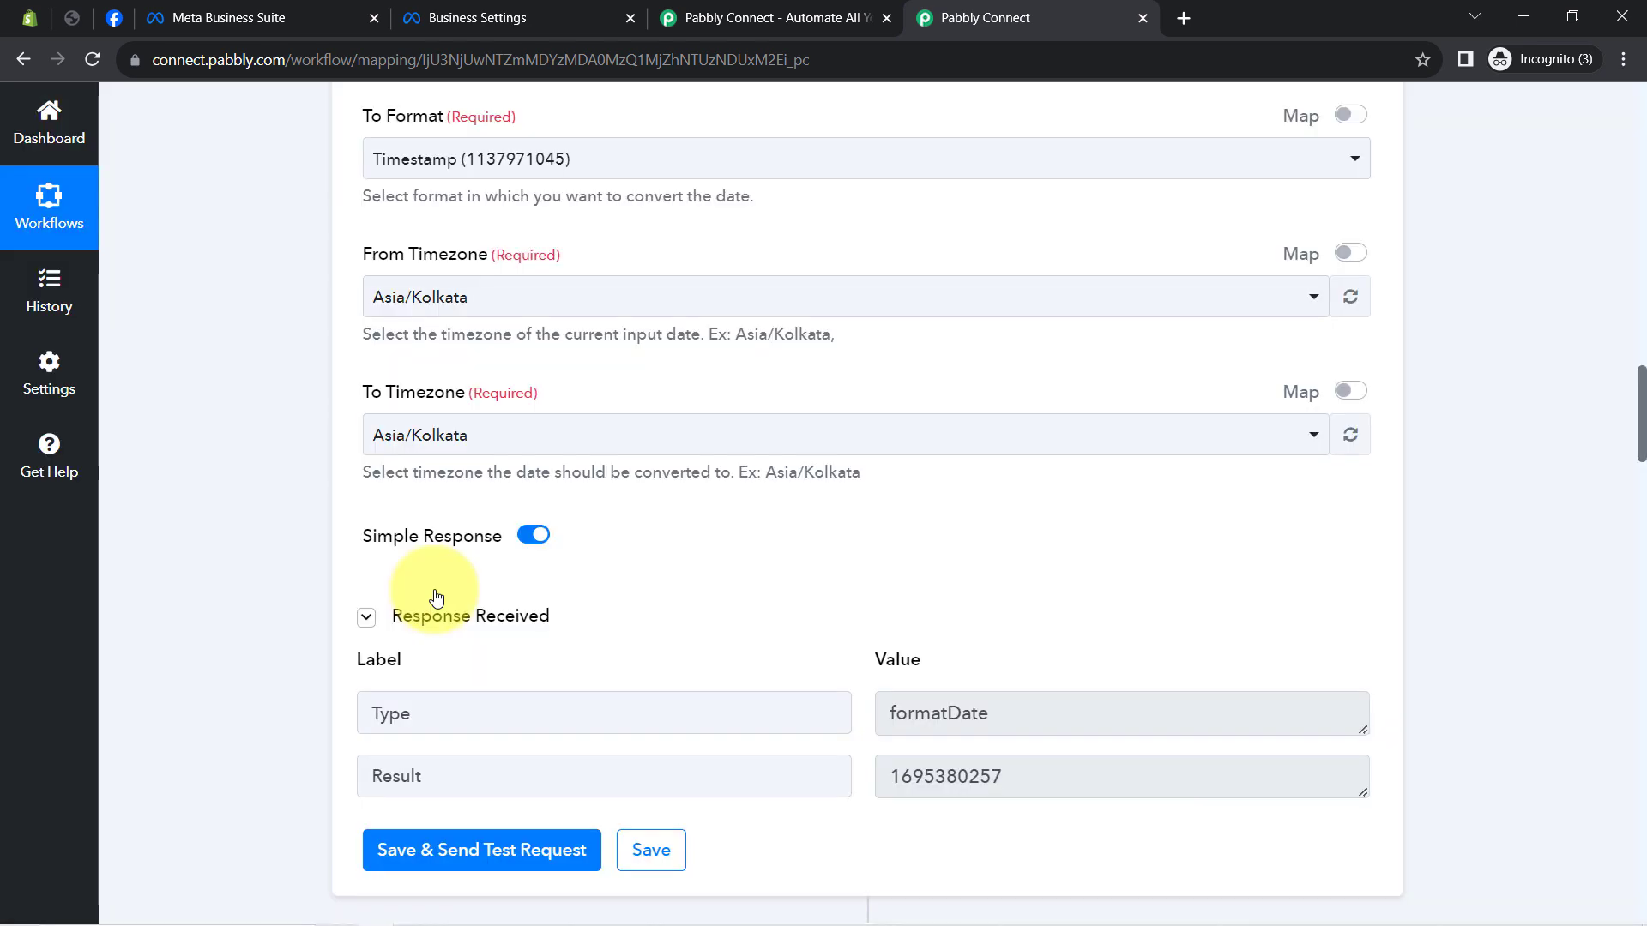
double_click(997, 776)
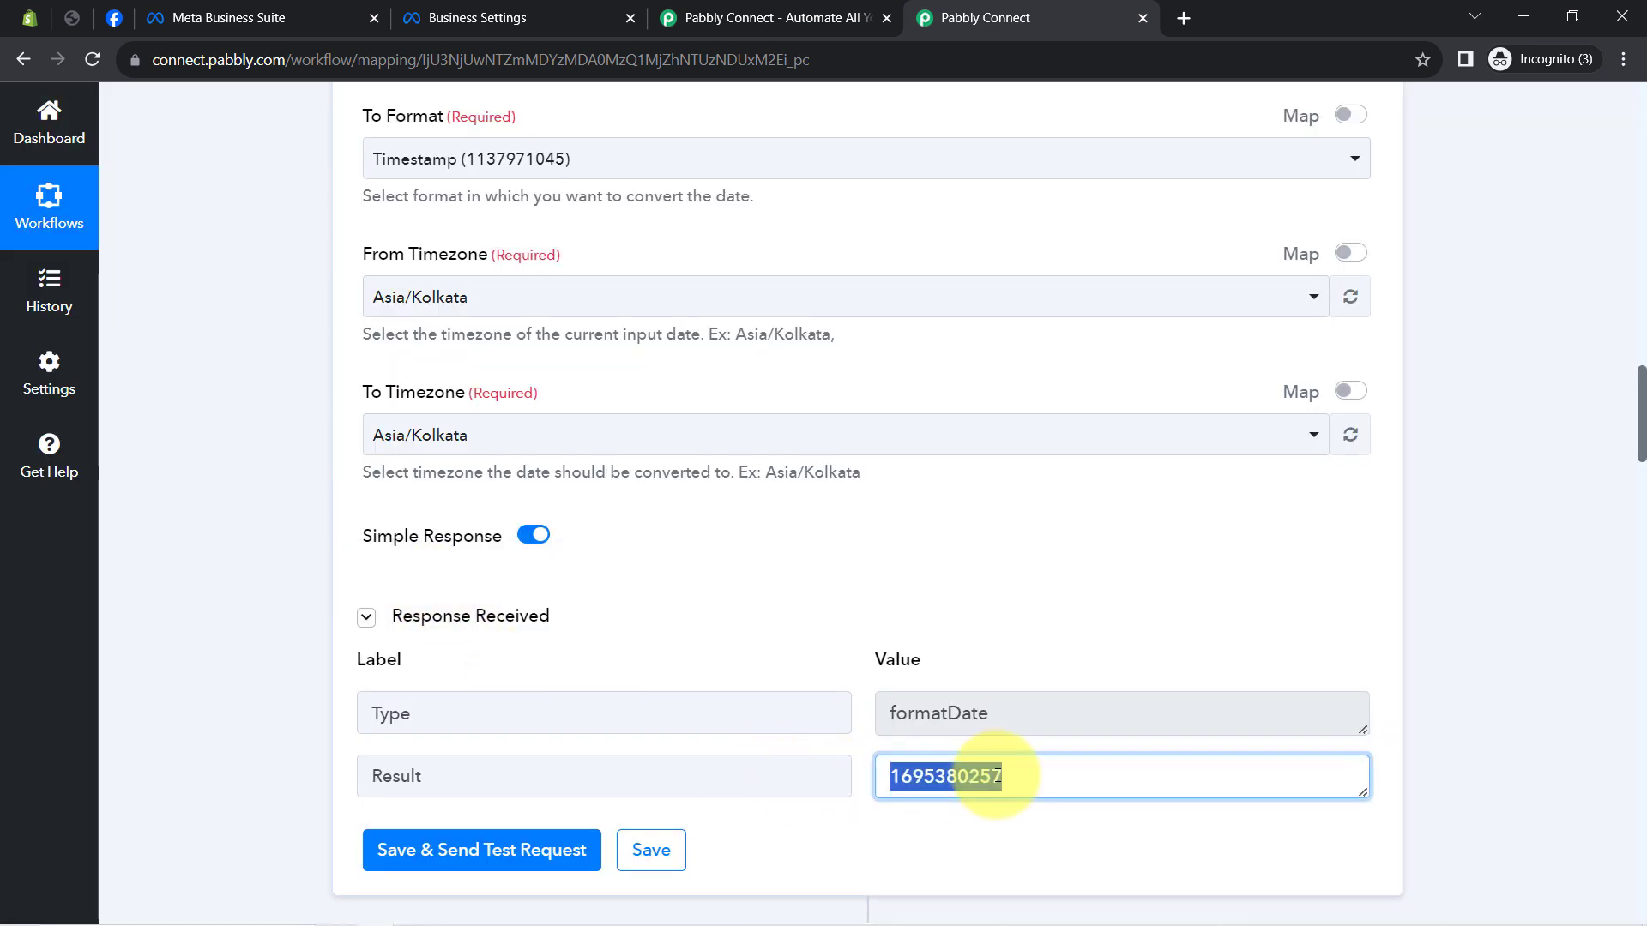
scroll(911, 625, down, 15)
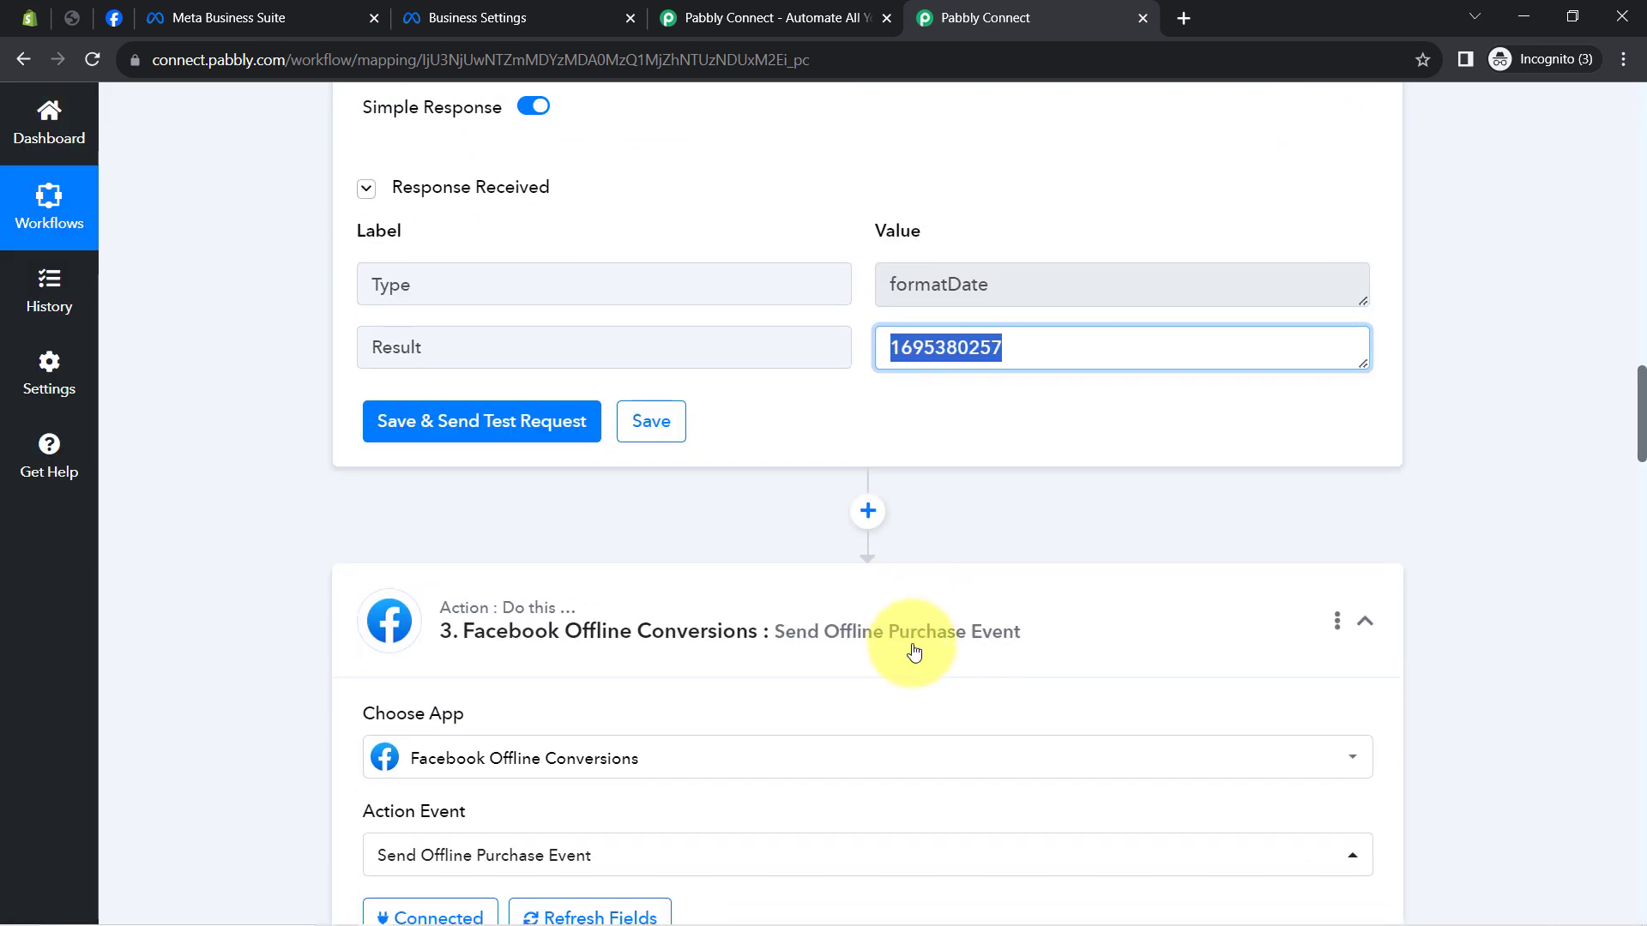
Inspect the Event Time field and its example timestamp format.
scroll(911, 720, down, 17)
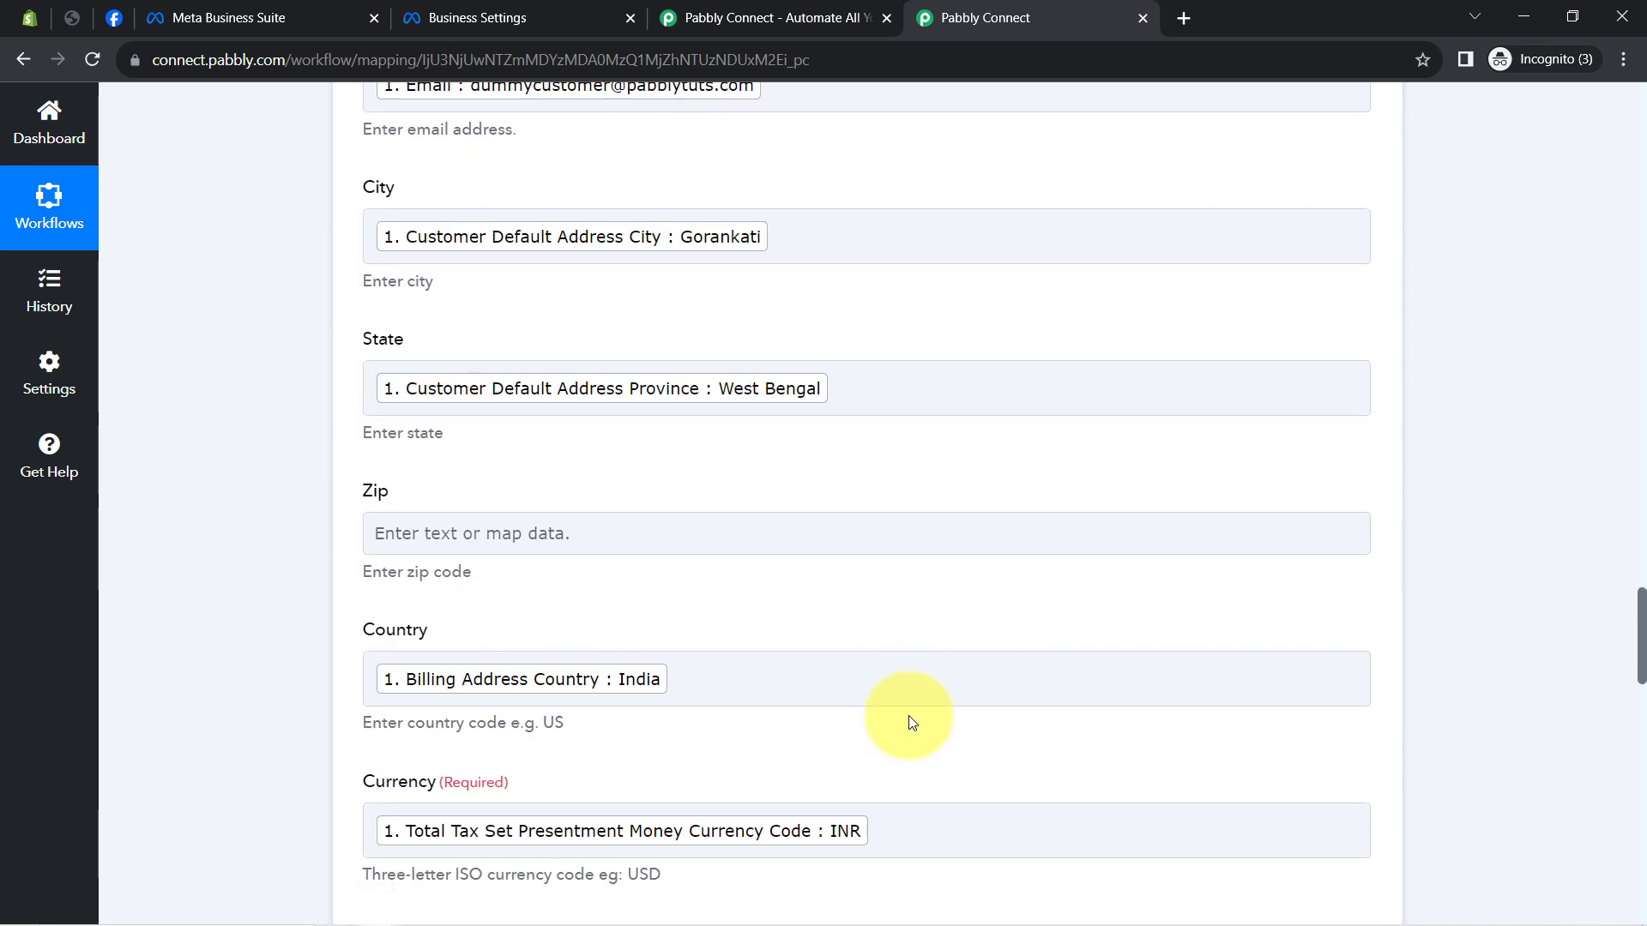
scroll(911, 725, down, 3)
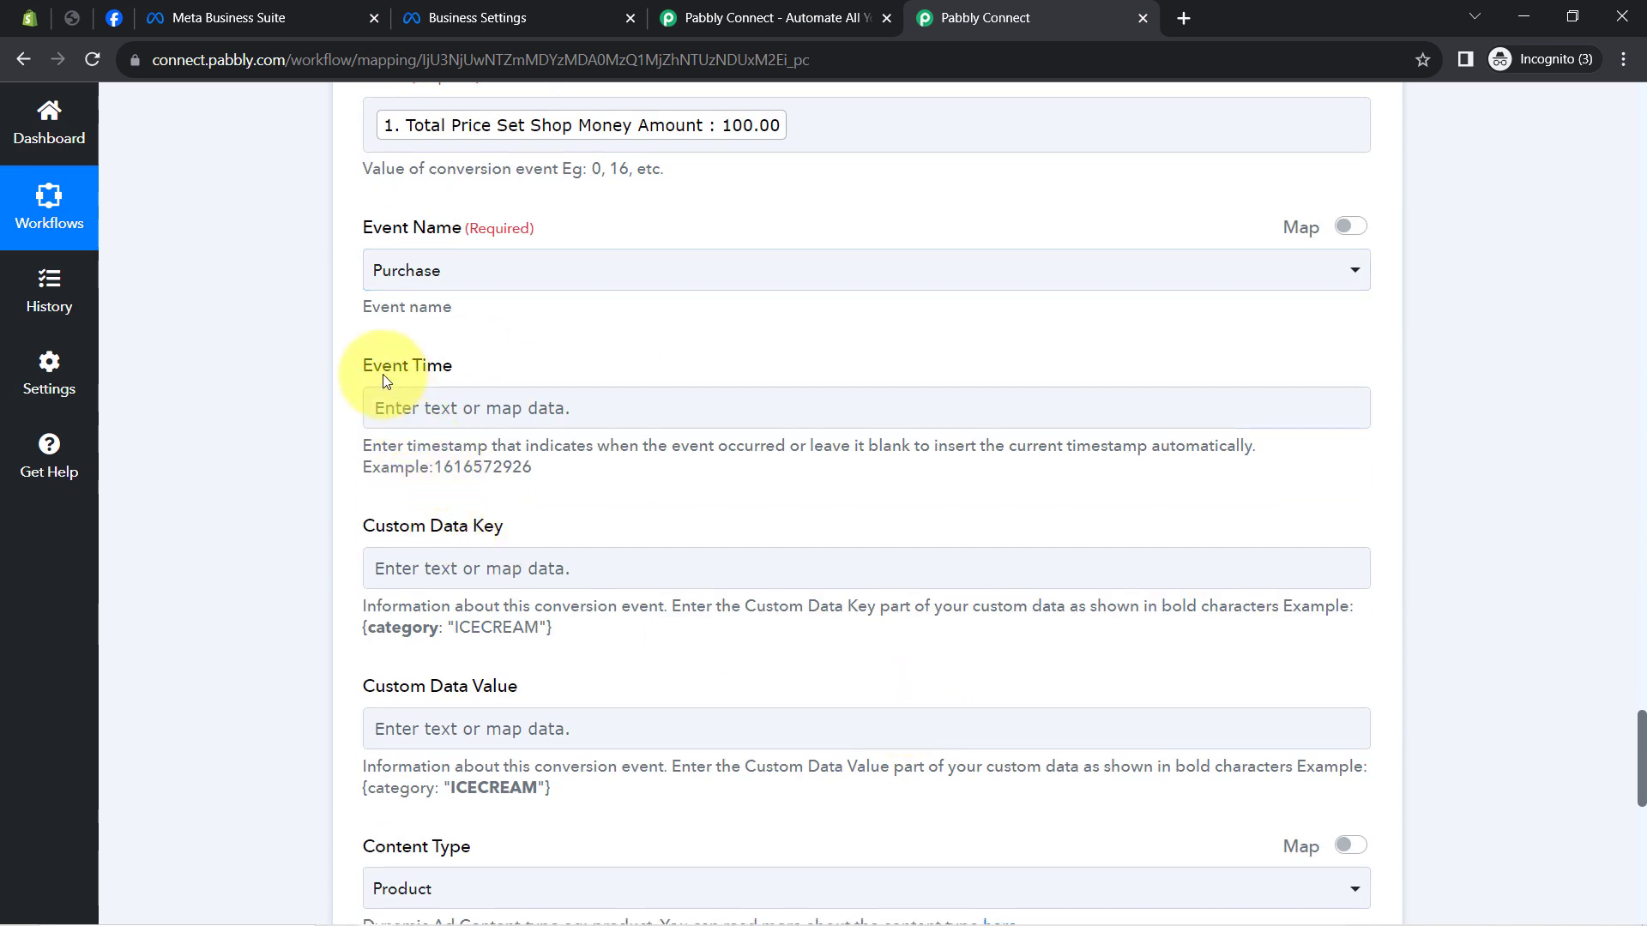
drag(382, 369, 440, 371)
double_click(484, 475)
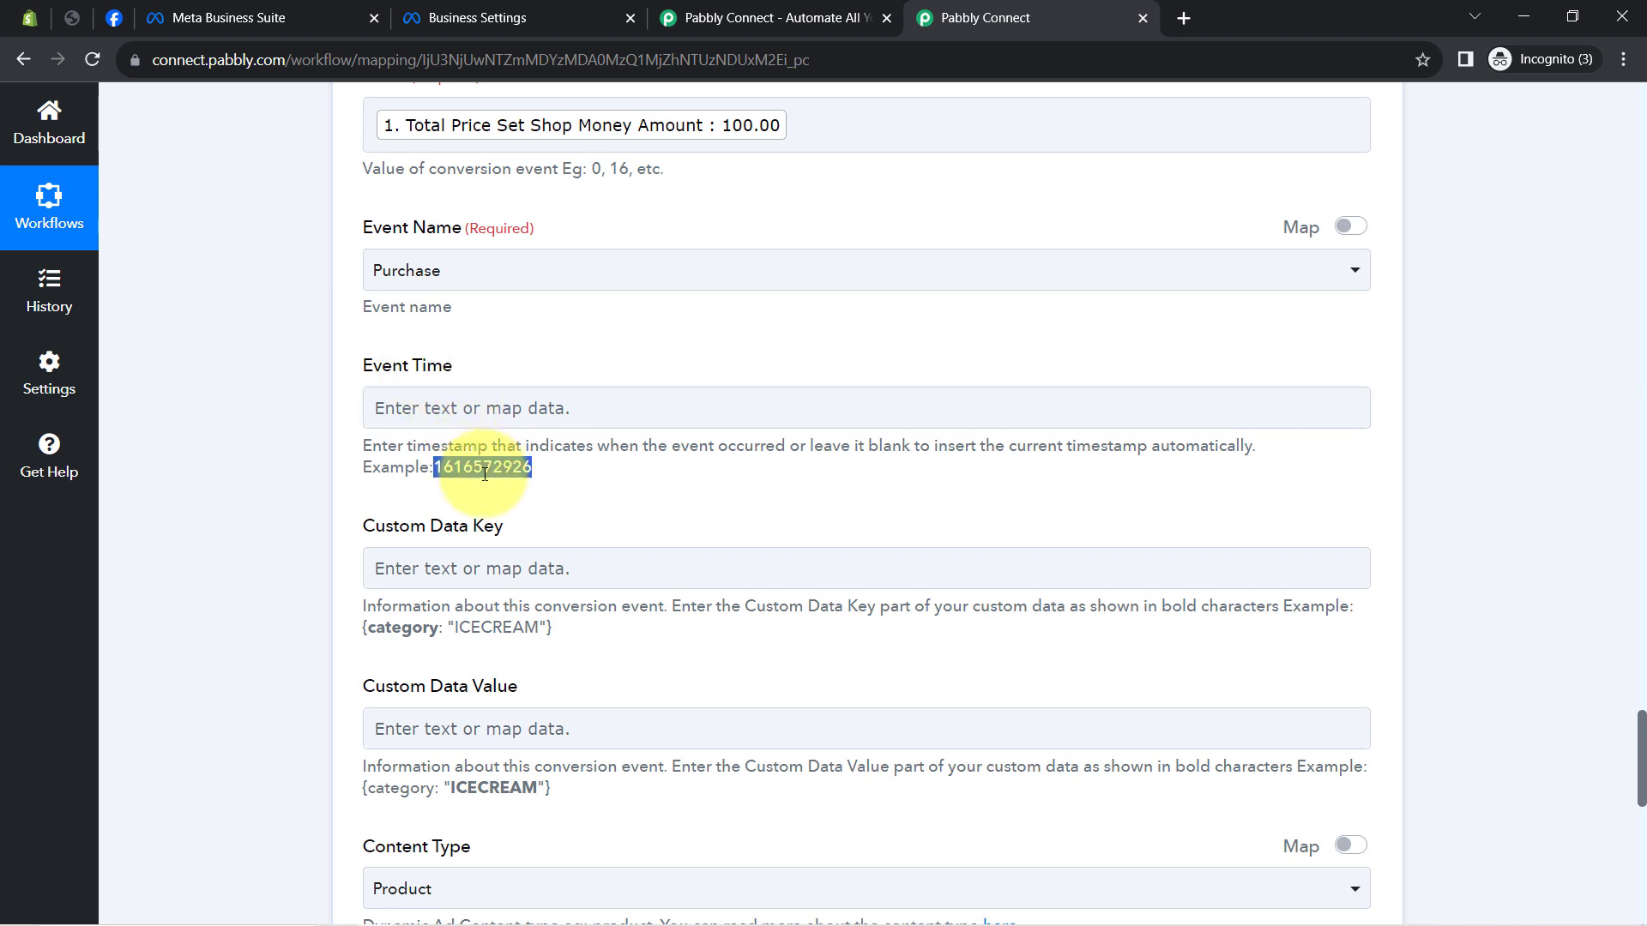
click(443, 418)
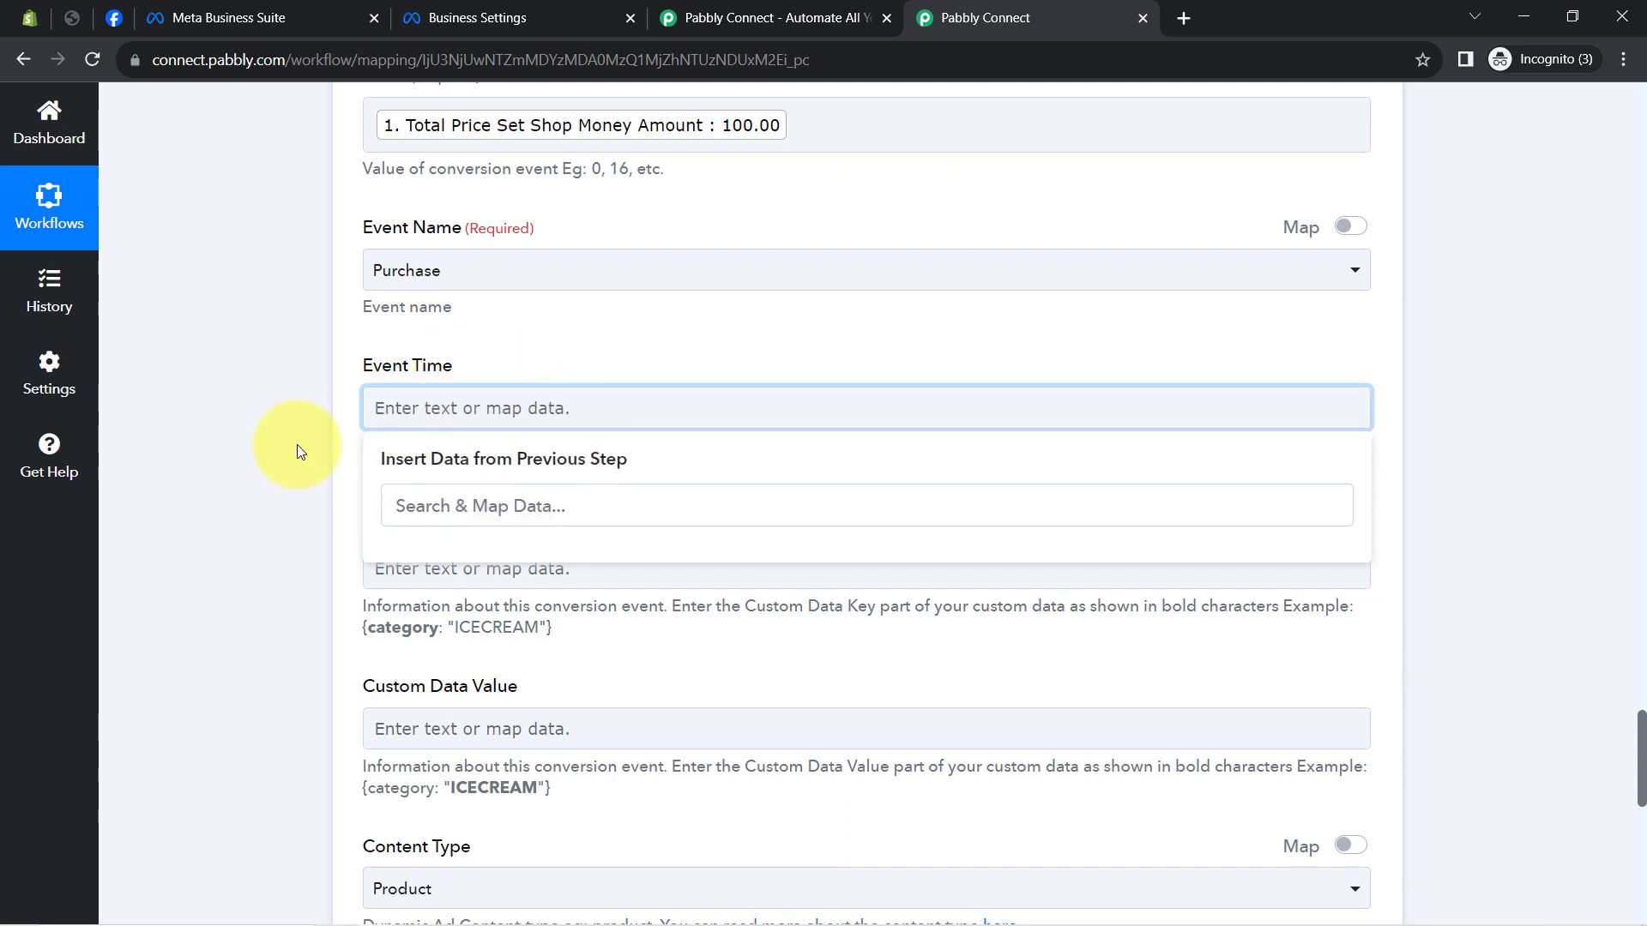
click(209, 471)
Refresh the Facebook Offline Conversions step's fields.
scroll(235, 507, up, 10)
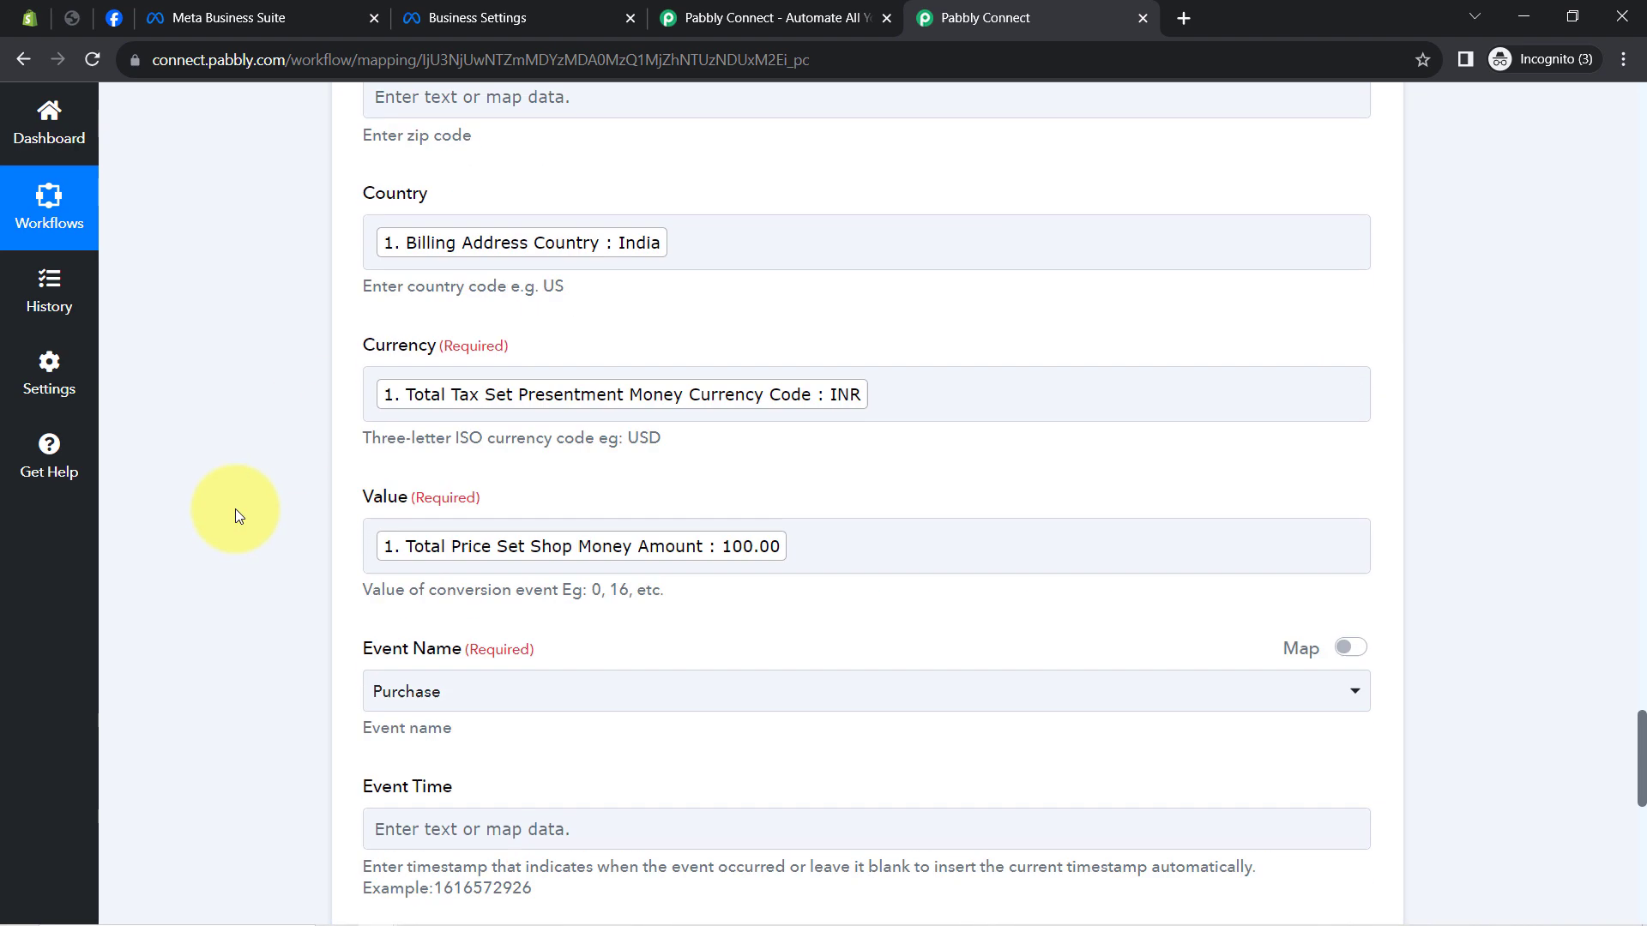
scroll(235, 508, up, 10)
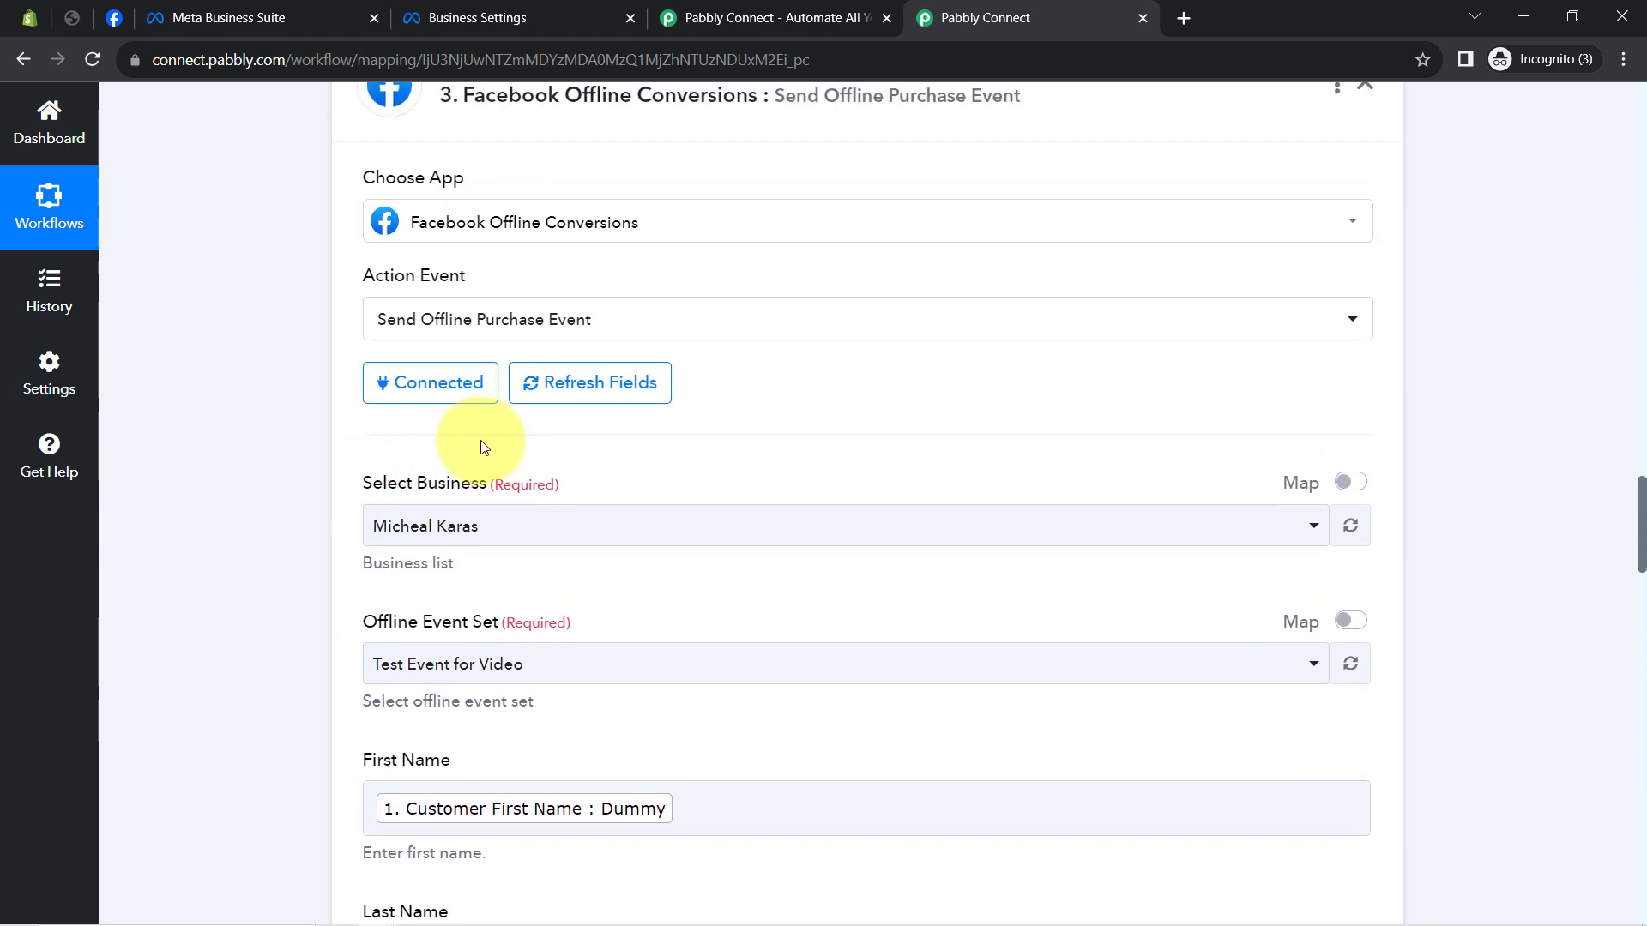
click(587, 393)
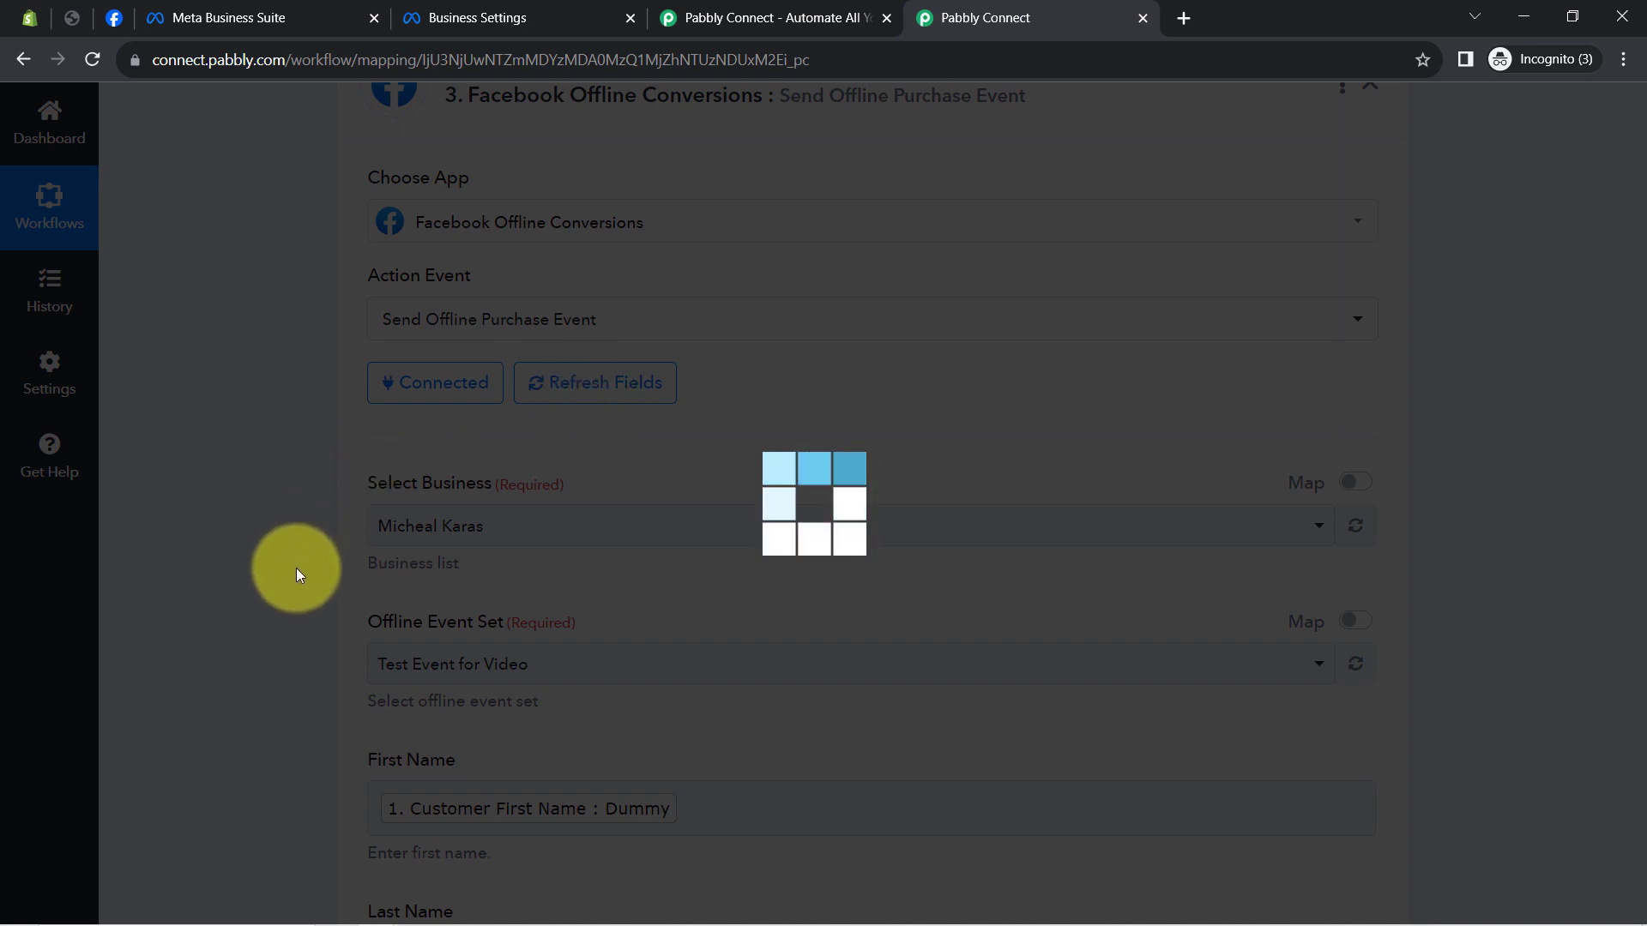
scroll(295, 567, down, 14)
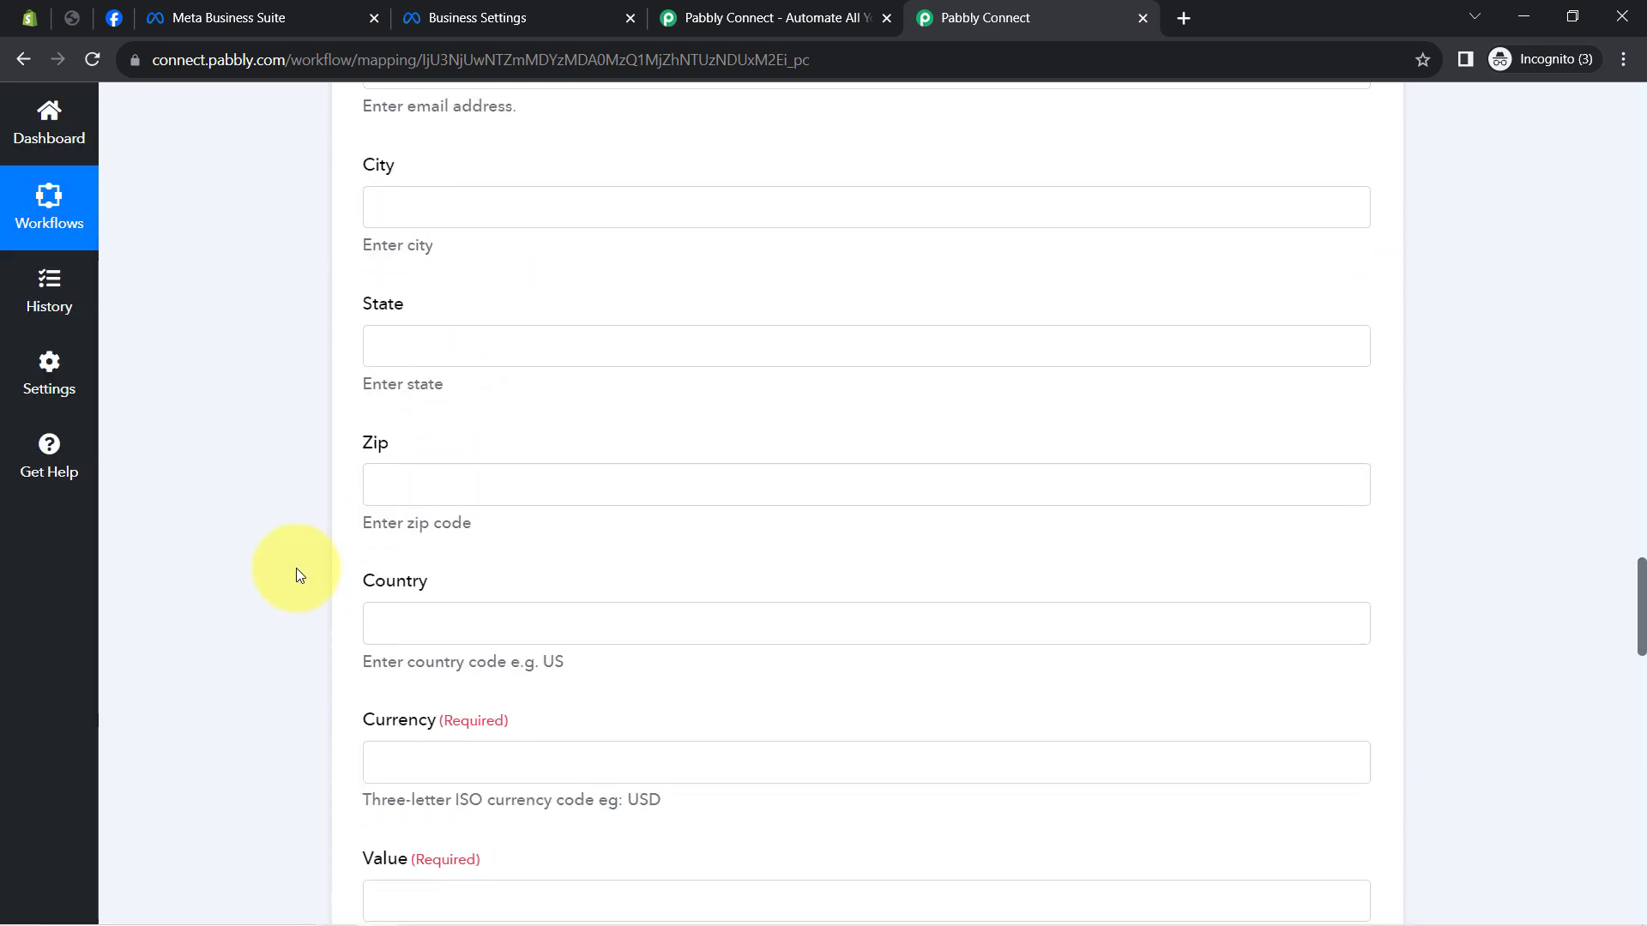
scroll(296, 568, up, 4)
scroll(296, 568, down, 10)
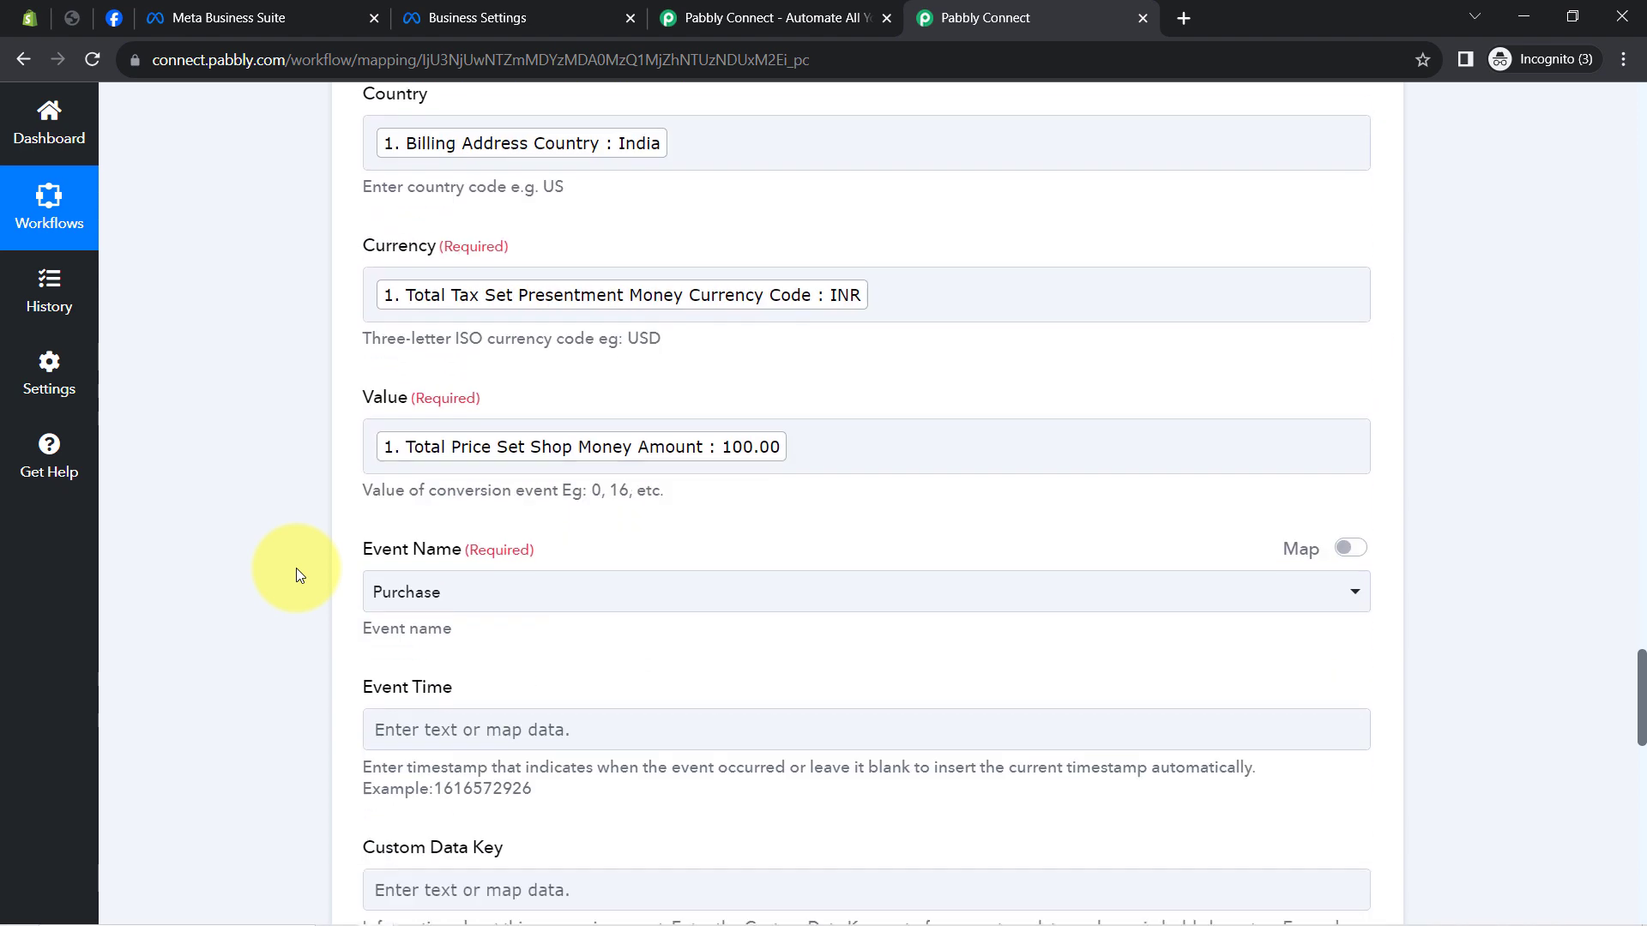
scroll(295, 575, down, 4)
click(433, 402)
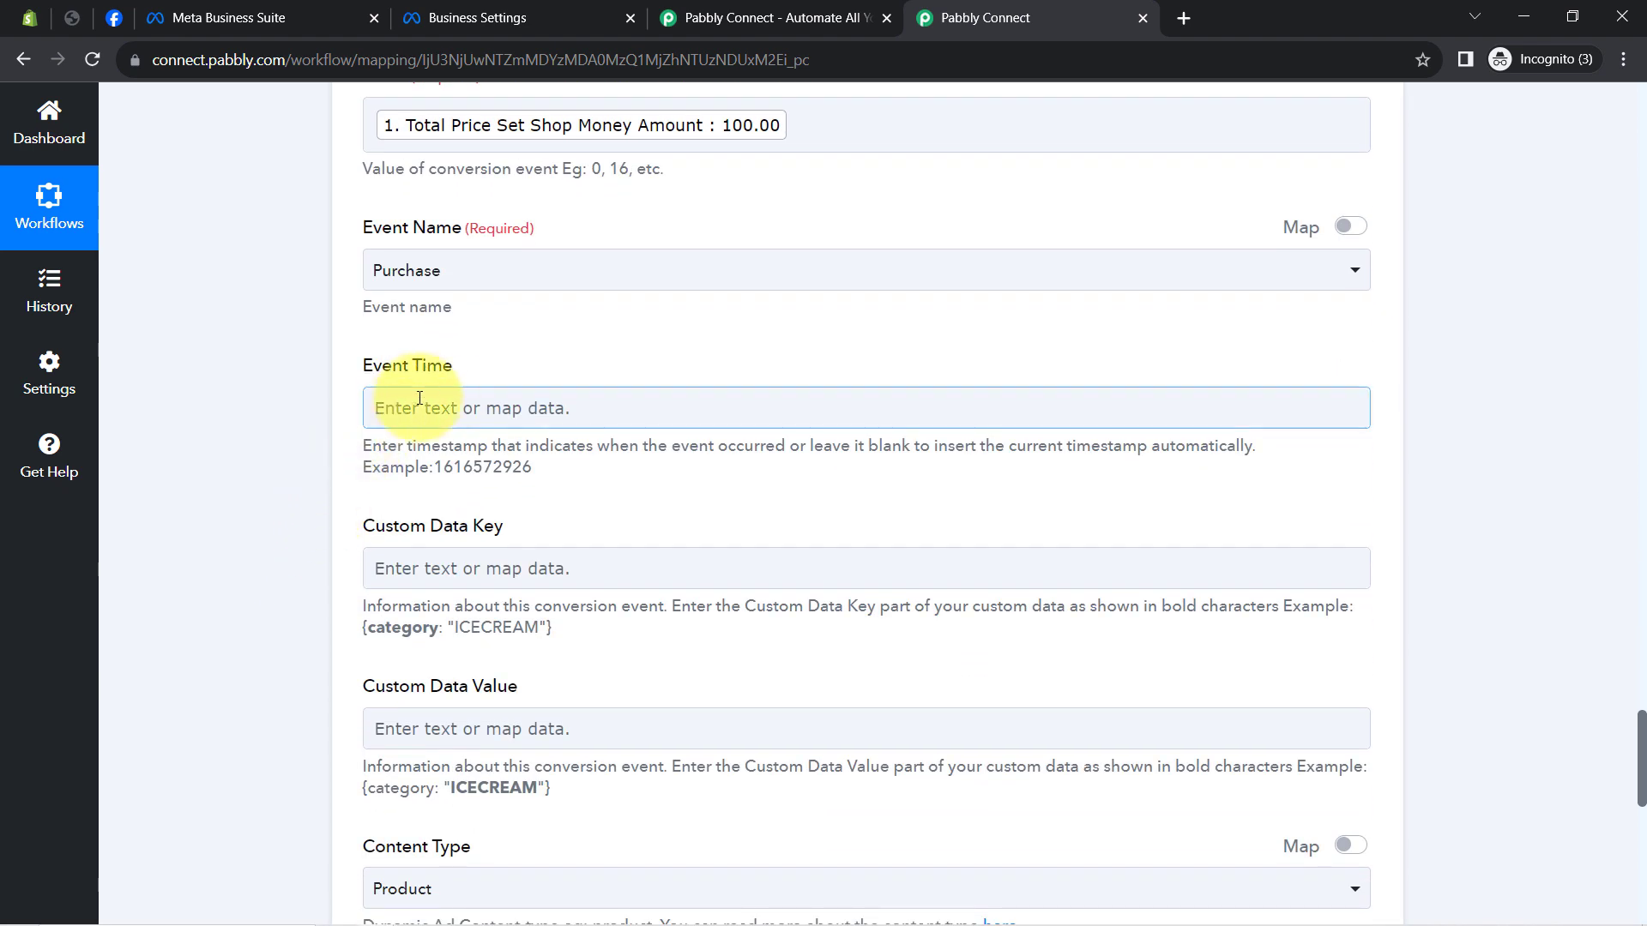
click(447, 410)
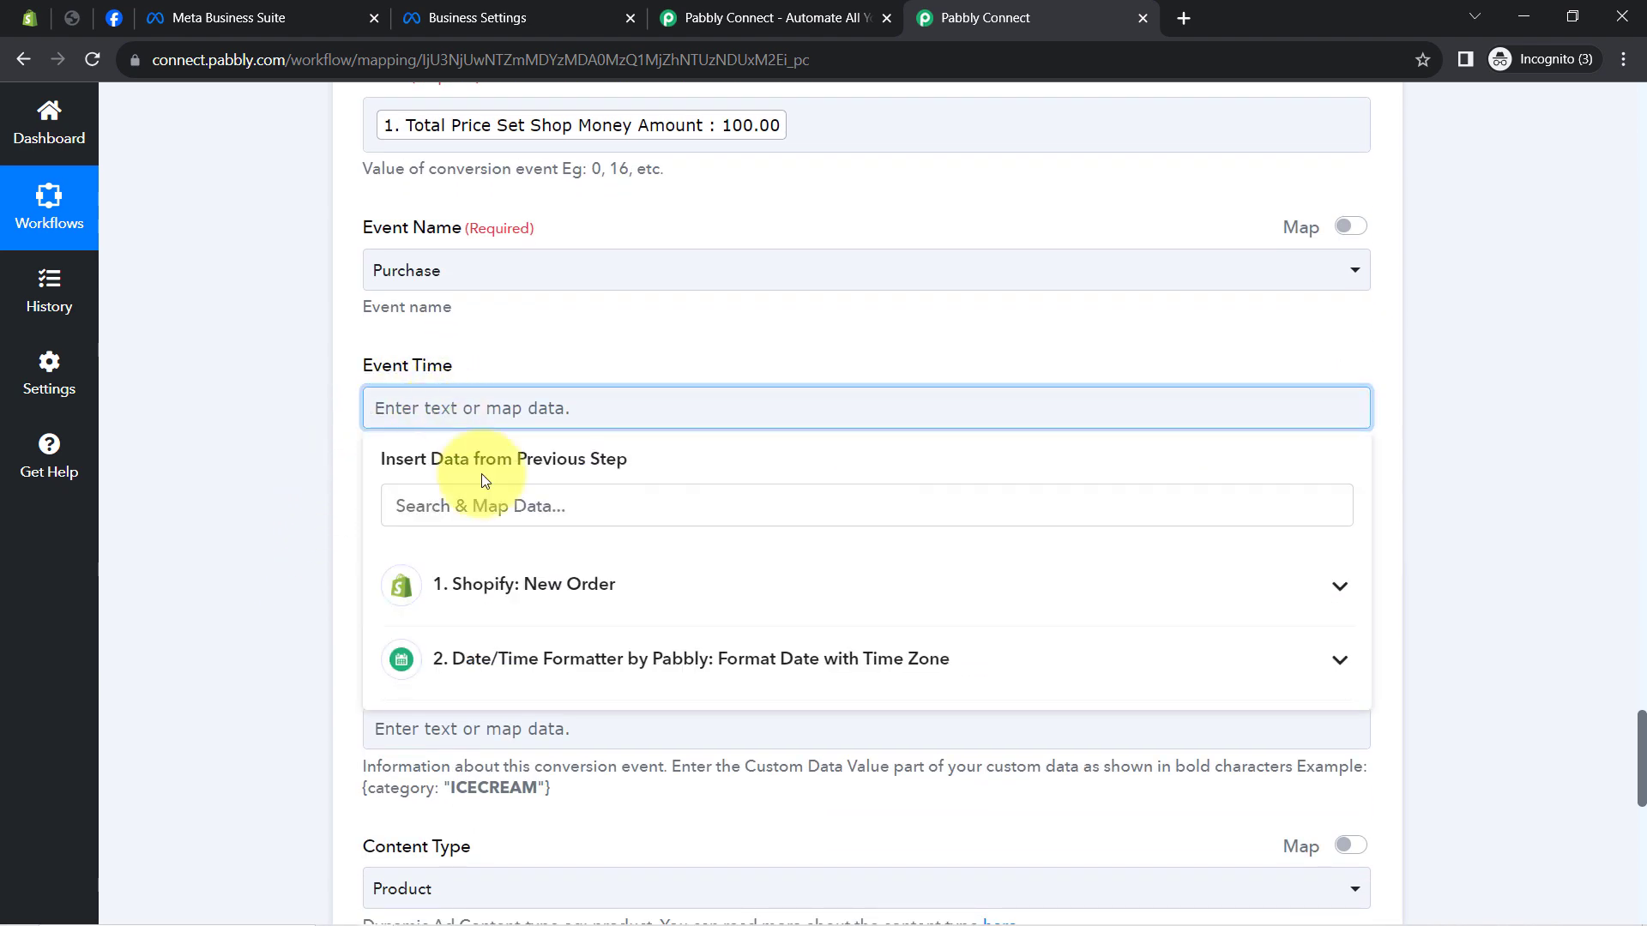
click(515, 665)
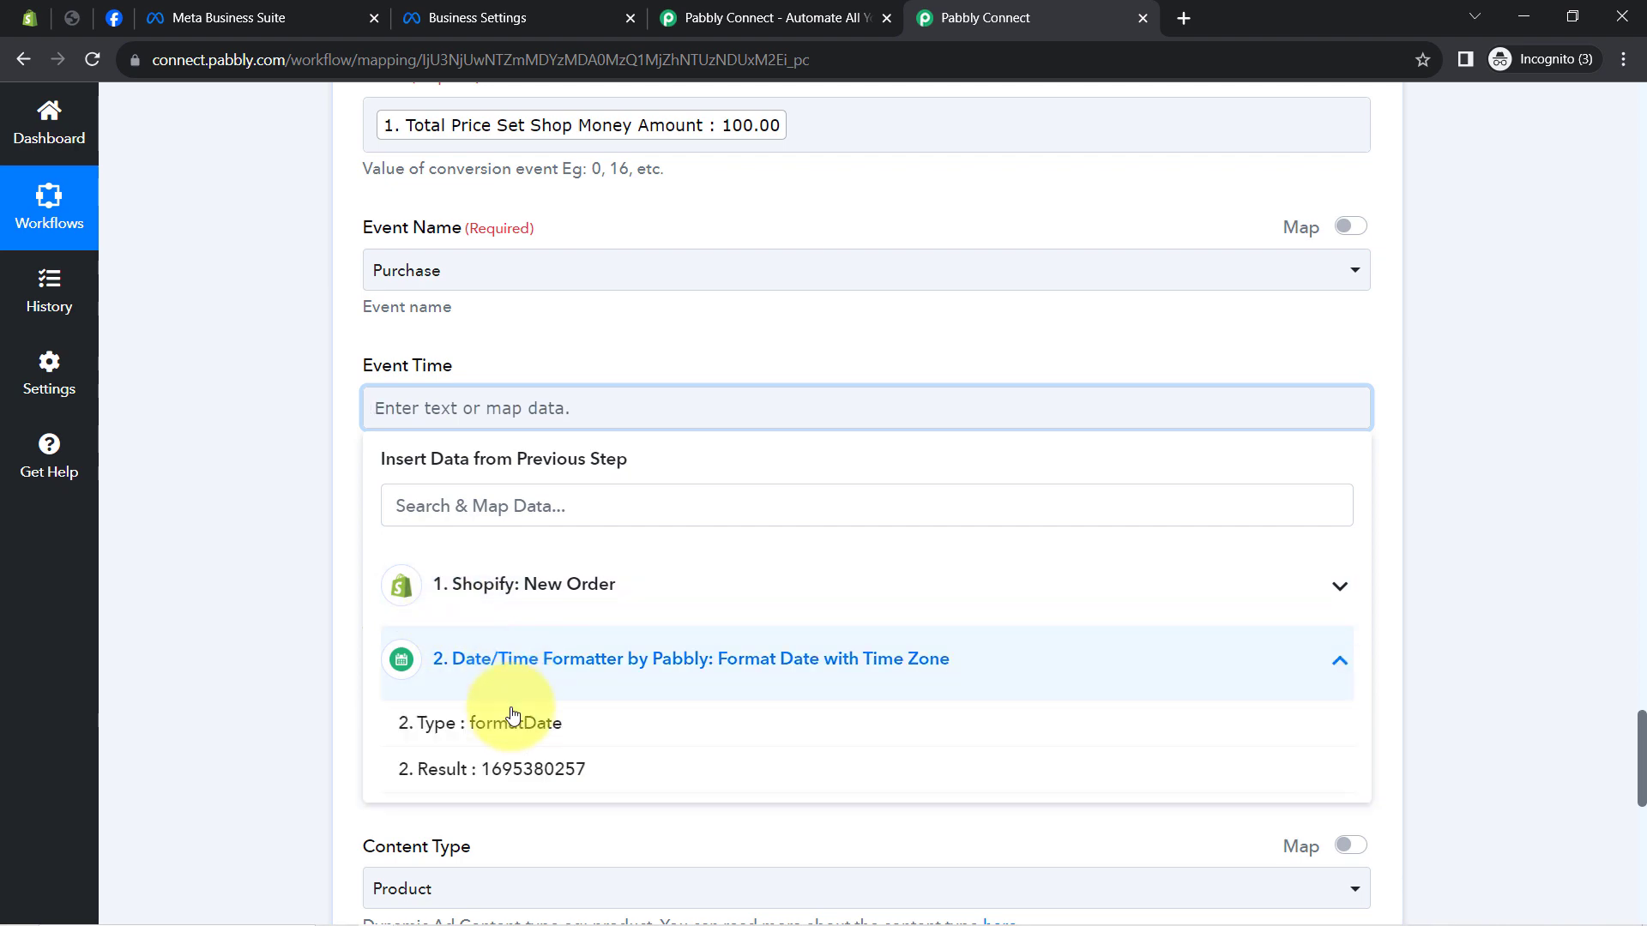
click(454, 871)
click(310, 512)
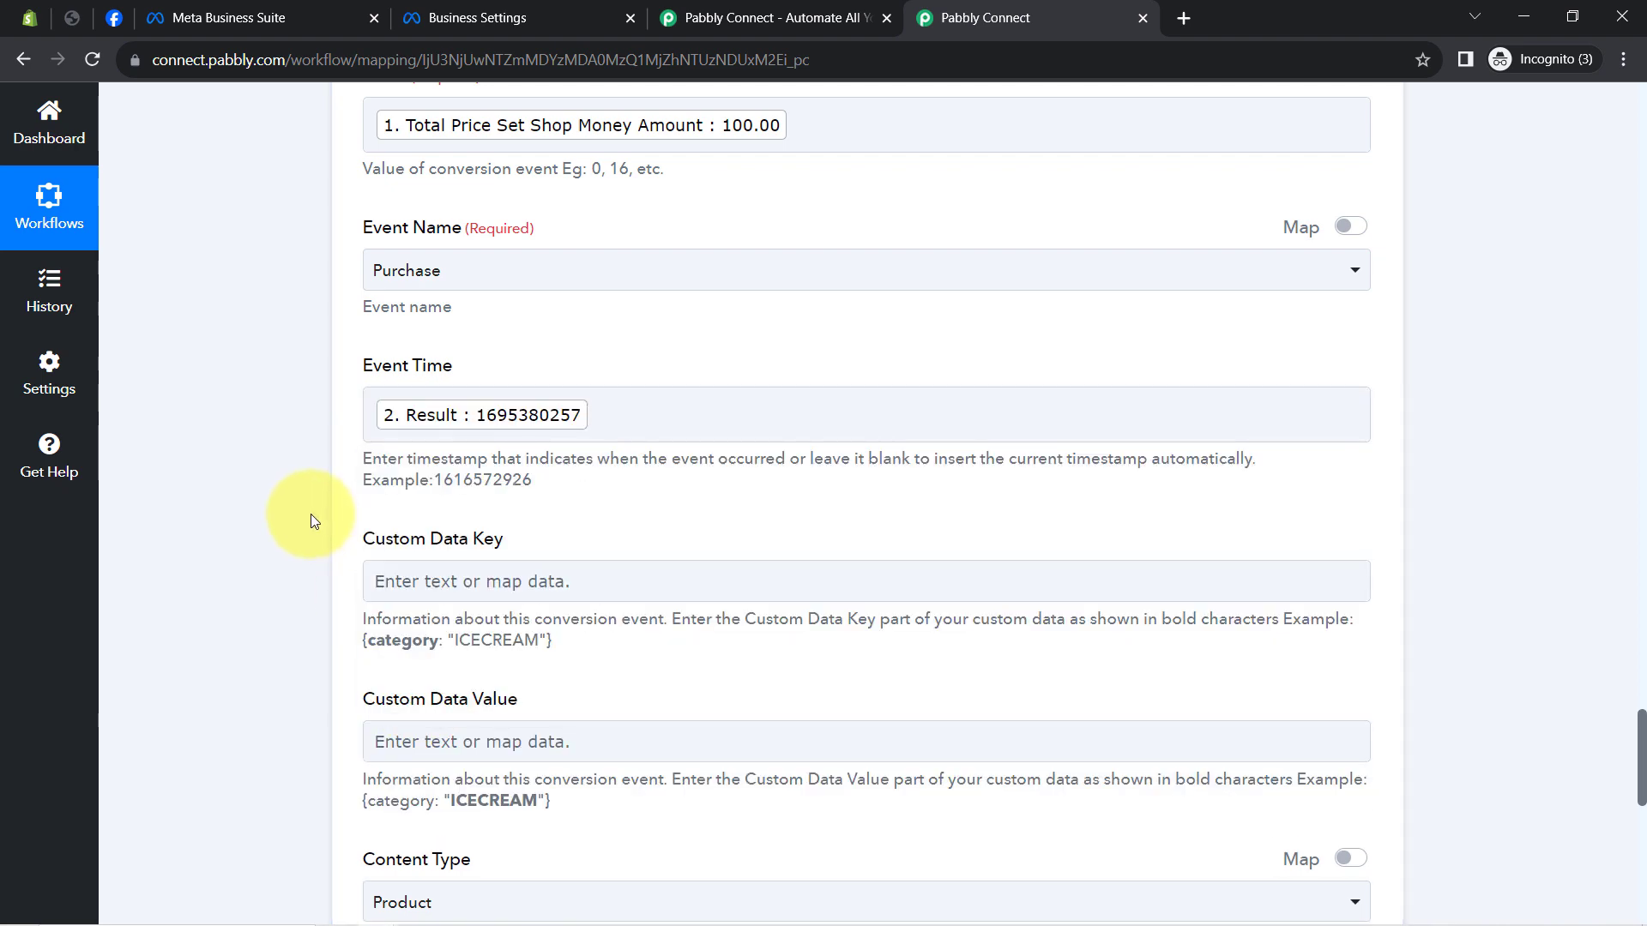
scroll(310, 513, down, 3)
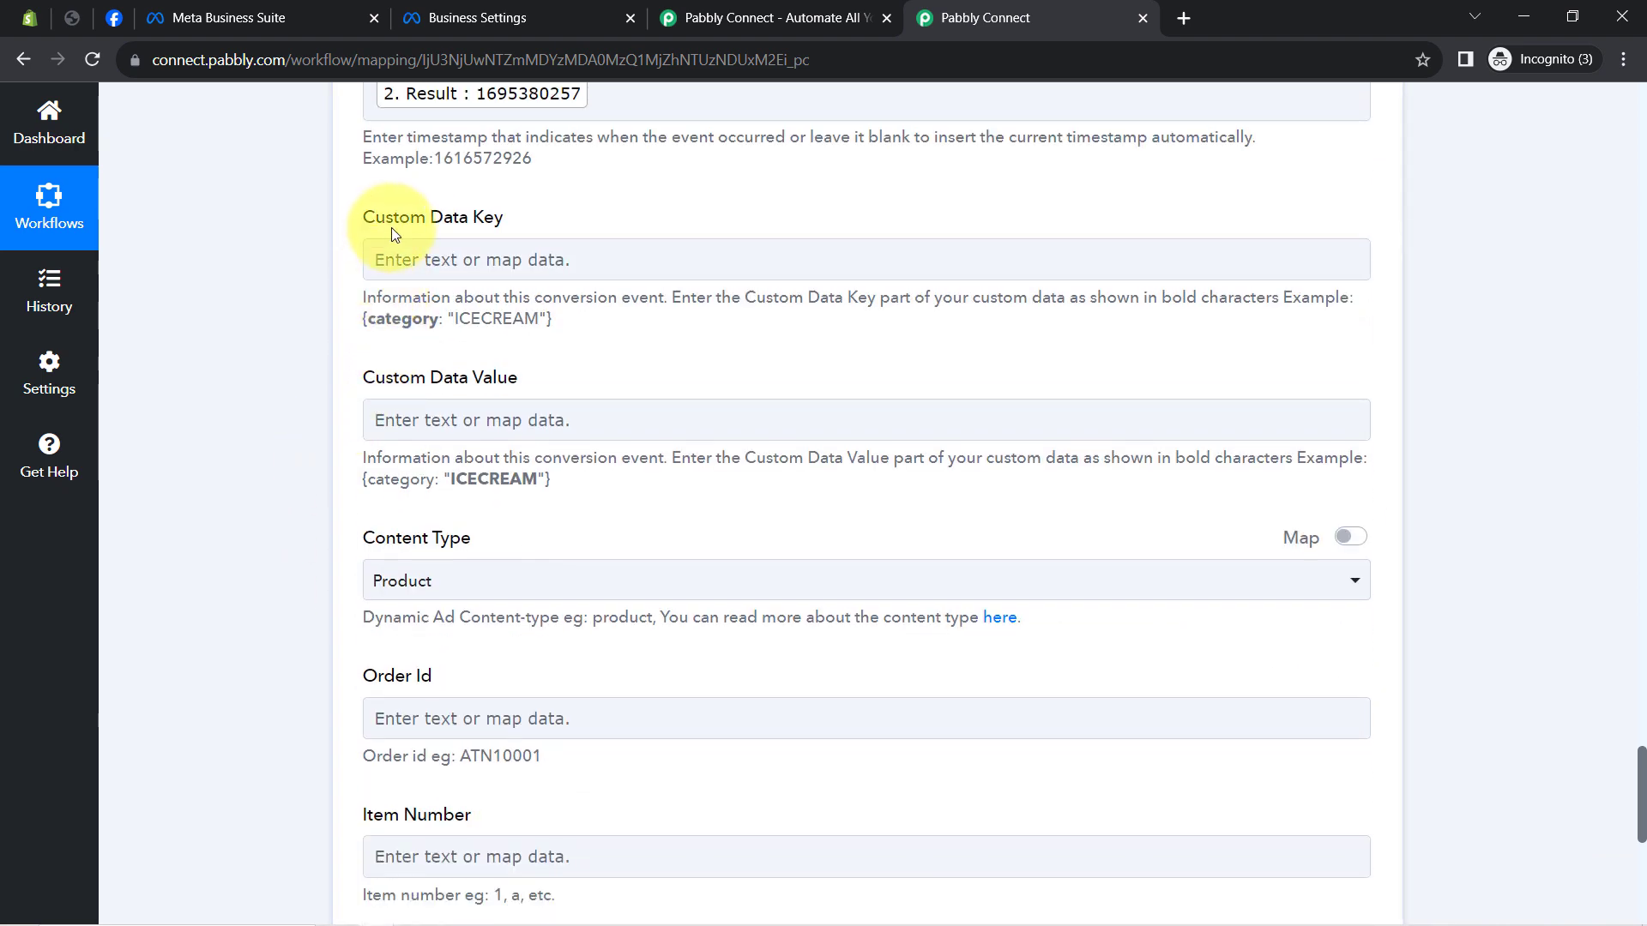
drag(393, 378, 577, 384)
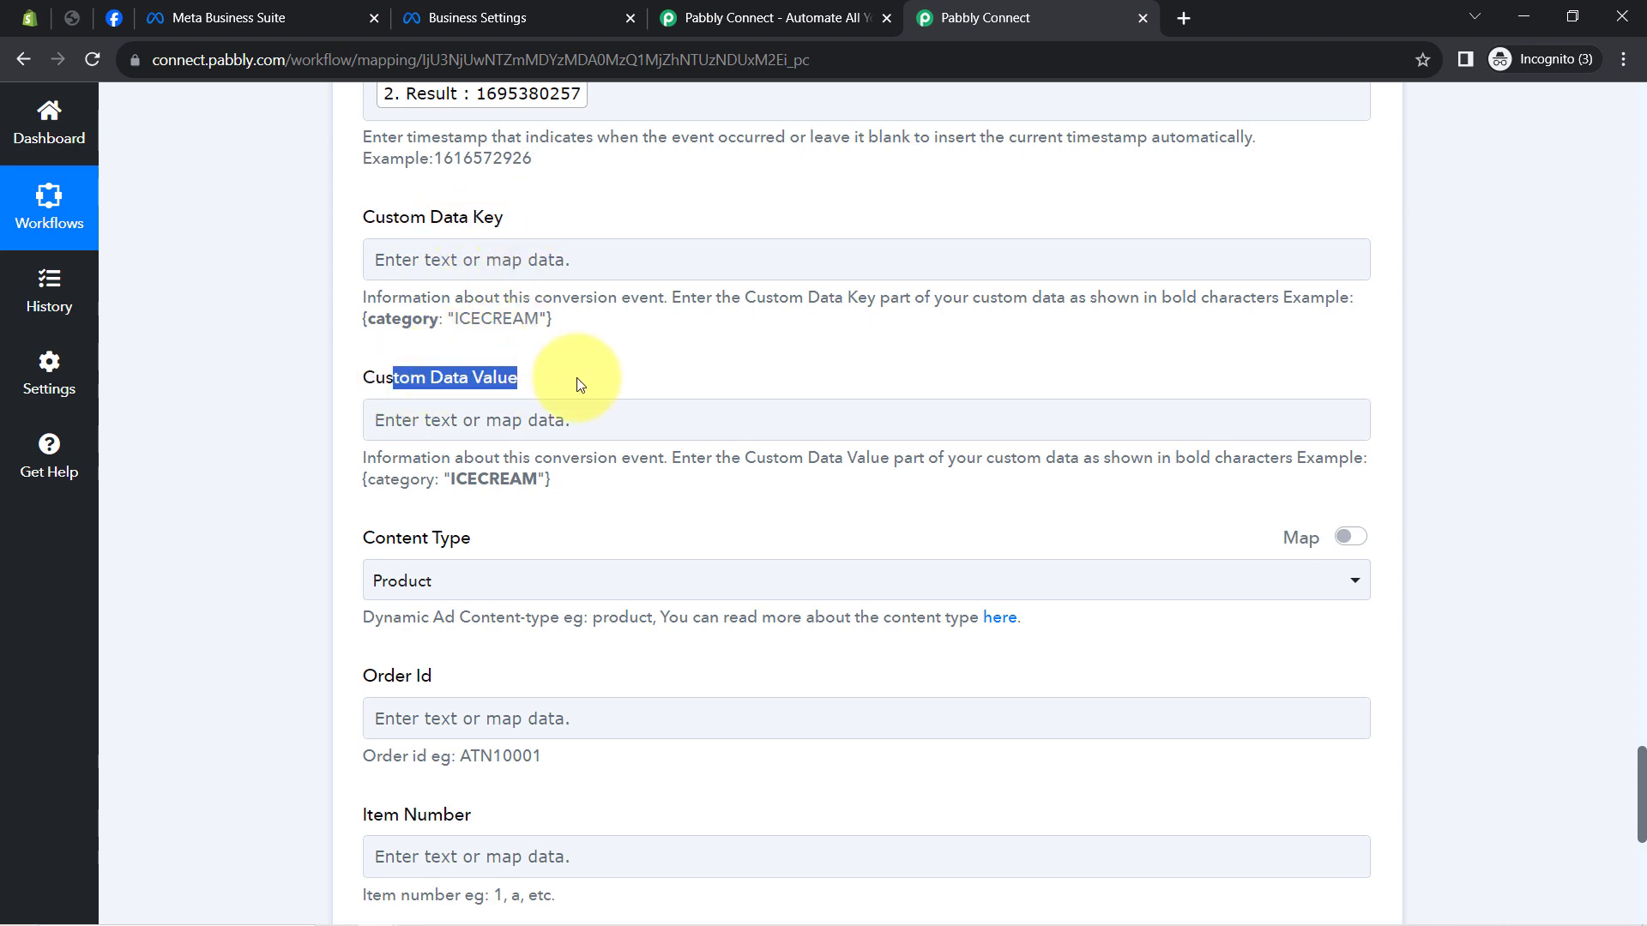
scroll(573, 467, down, 2)
Keep Product as the Content Type and map the order's App Id into Order Id.
click(394, 381)
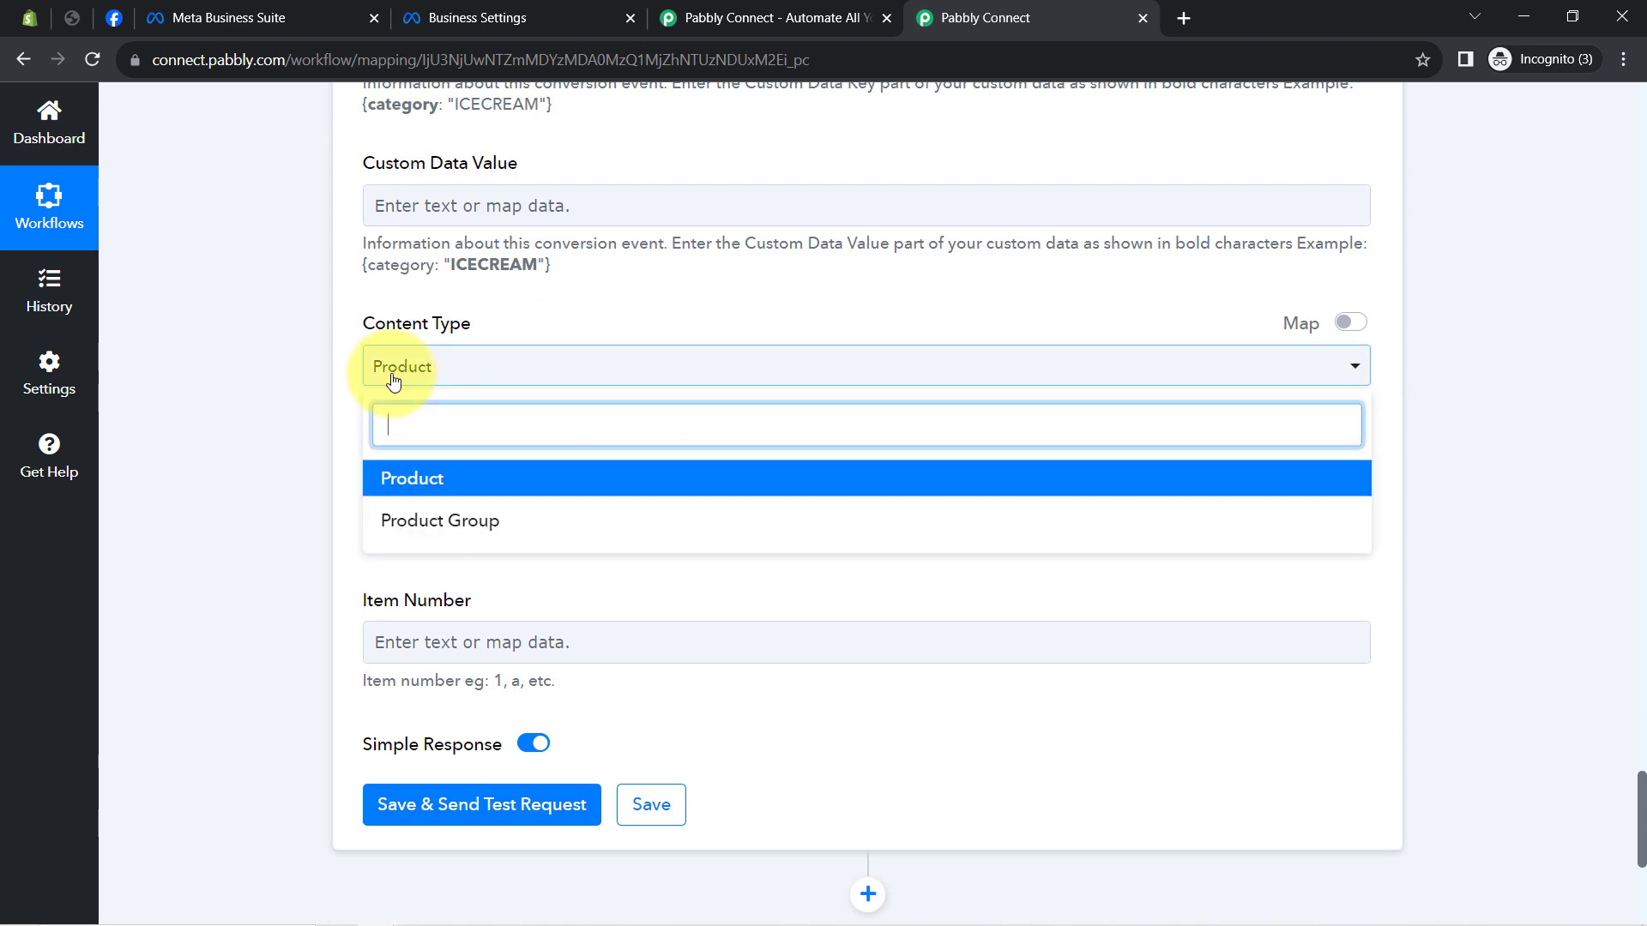
click(408, 479)
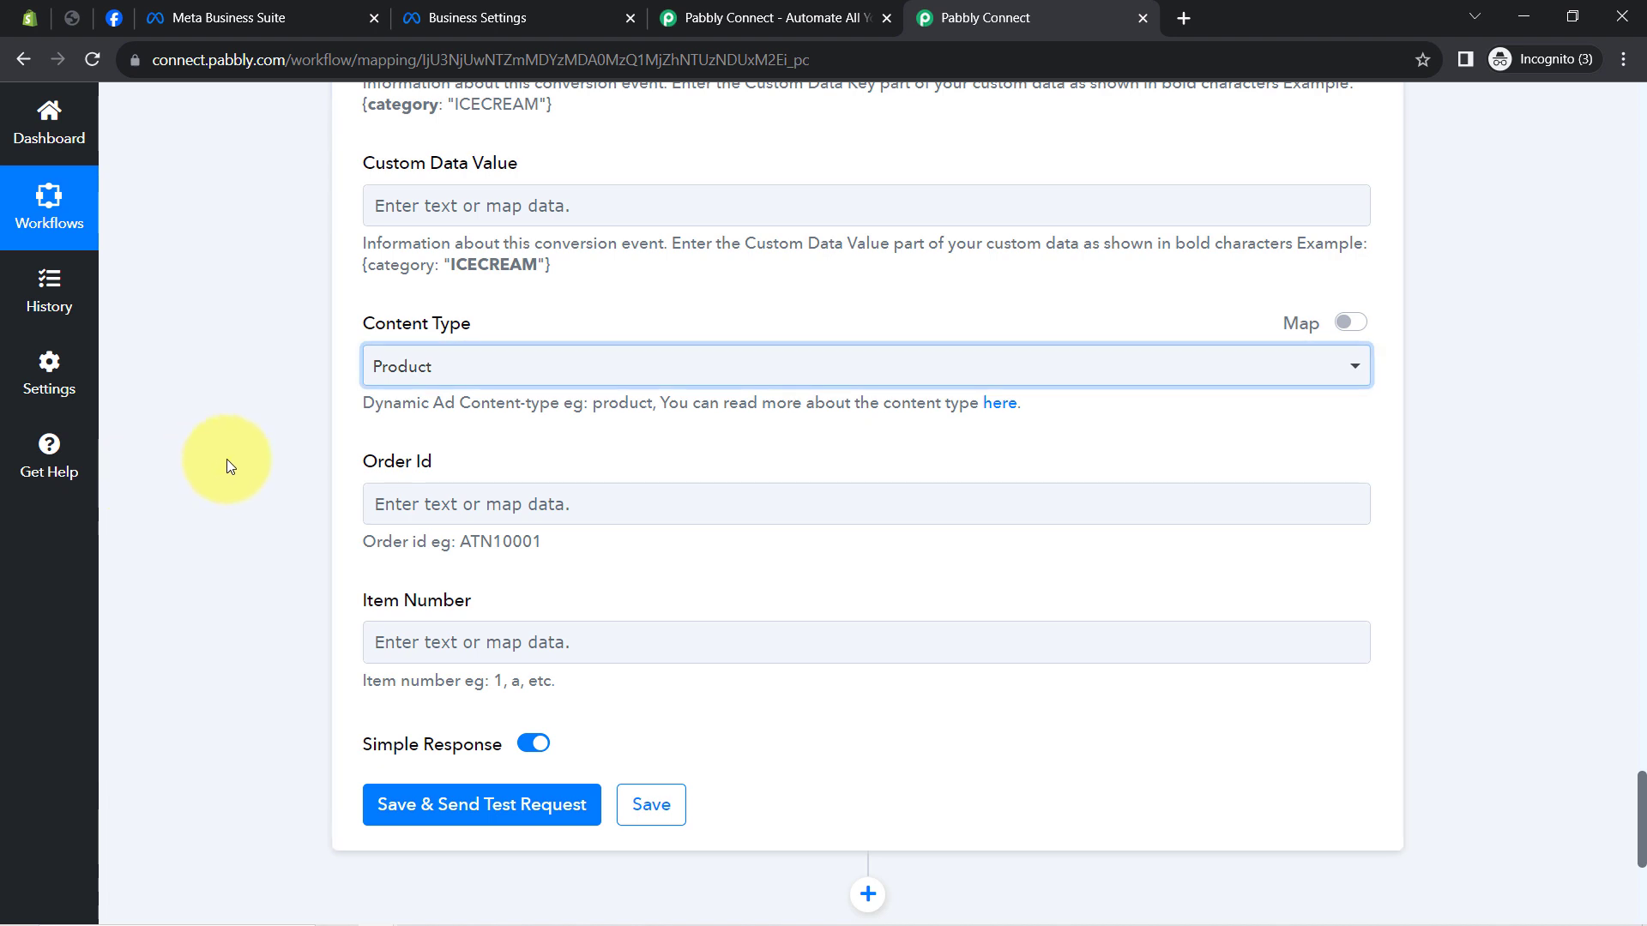
scroll(443, 359, down, 1)
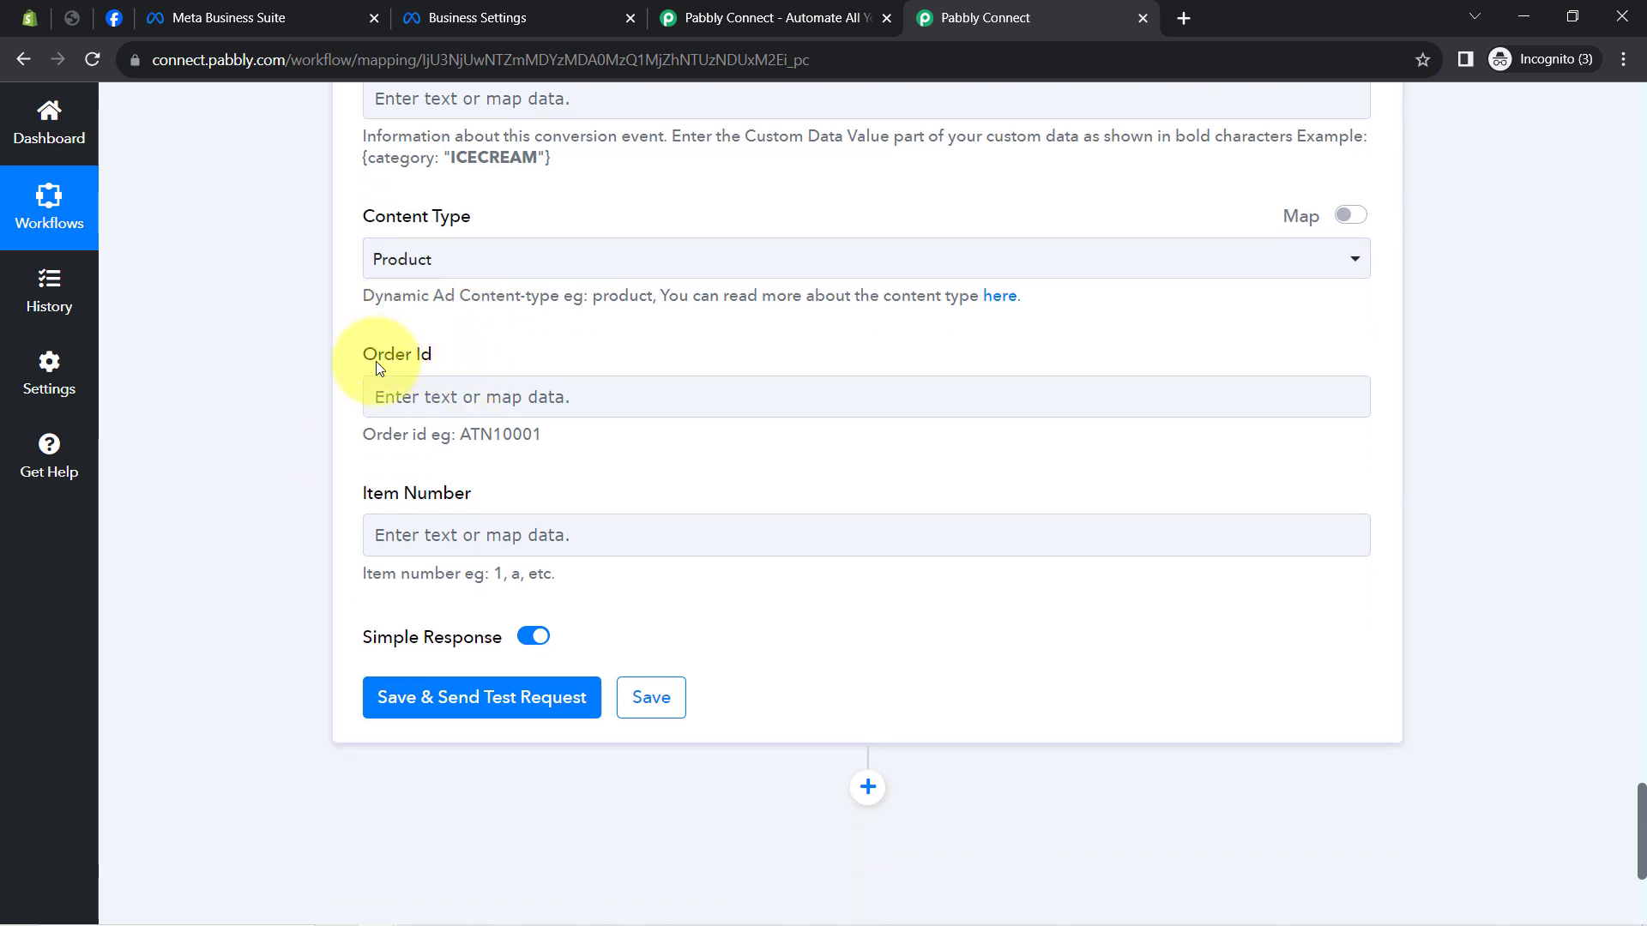
drag(383, 493, 455, 493)
click(401, 399)
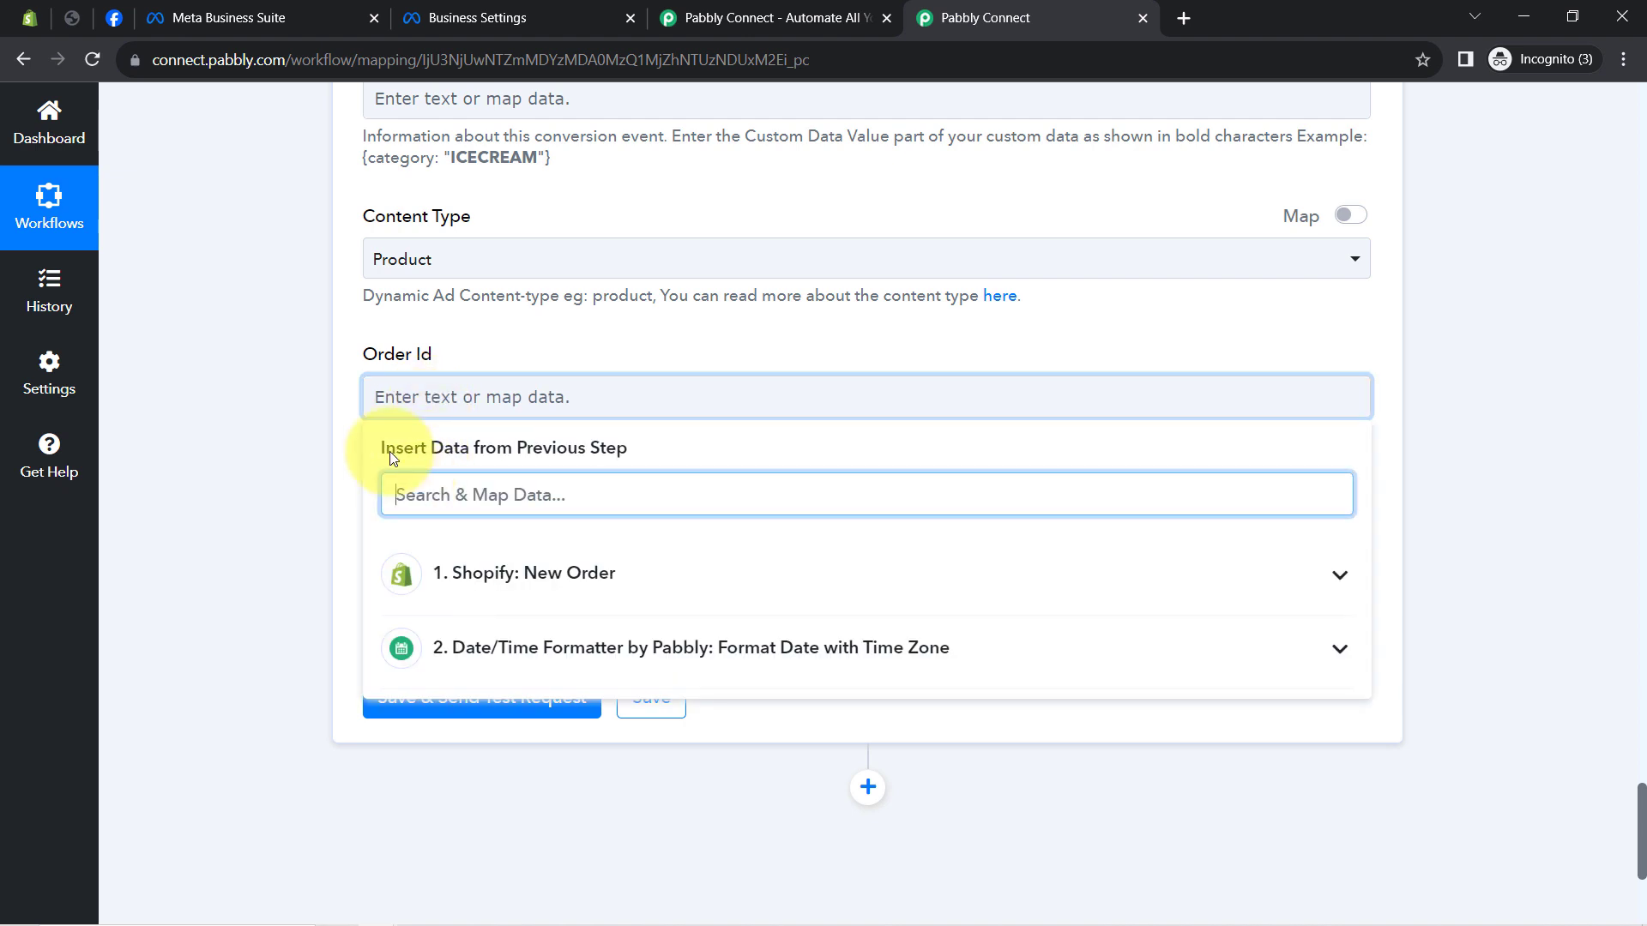
text(order id)
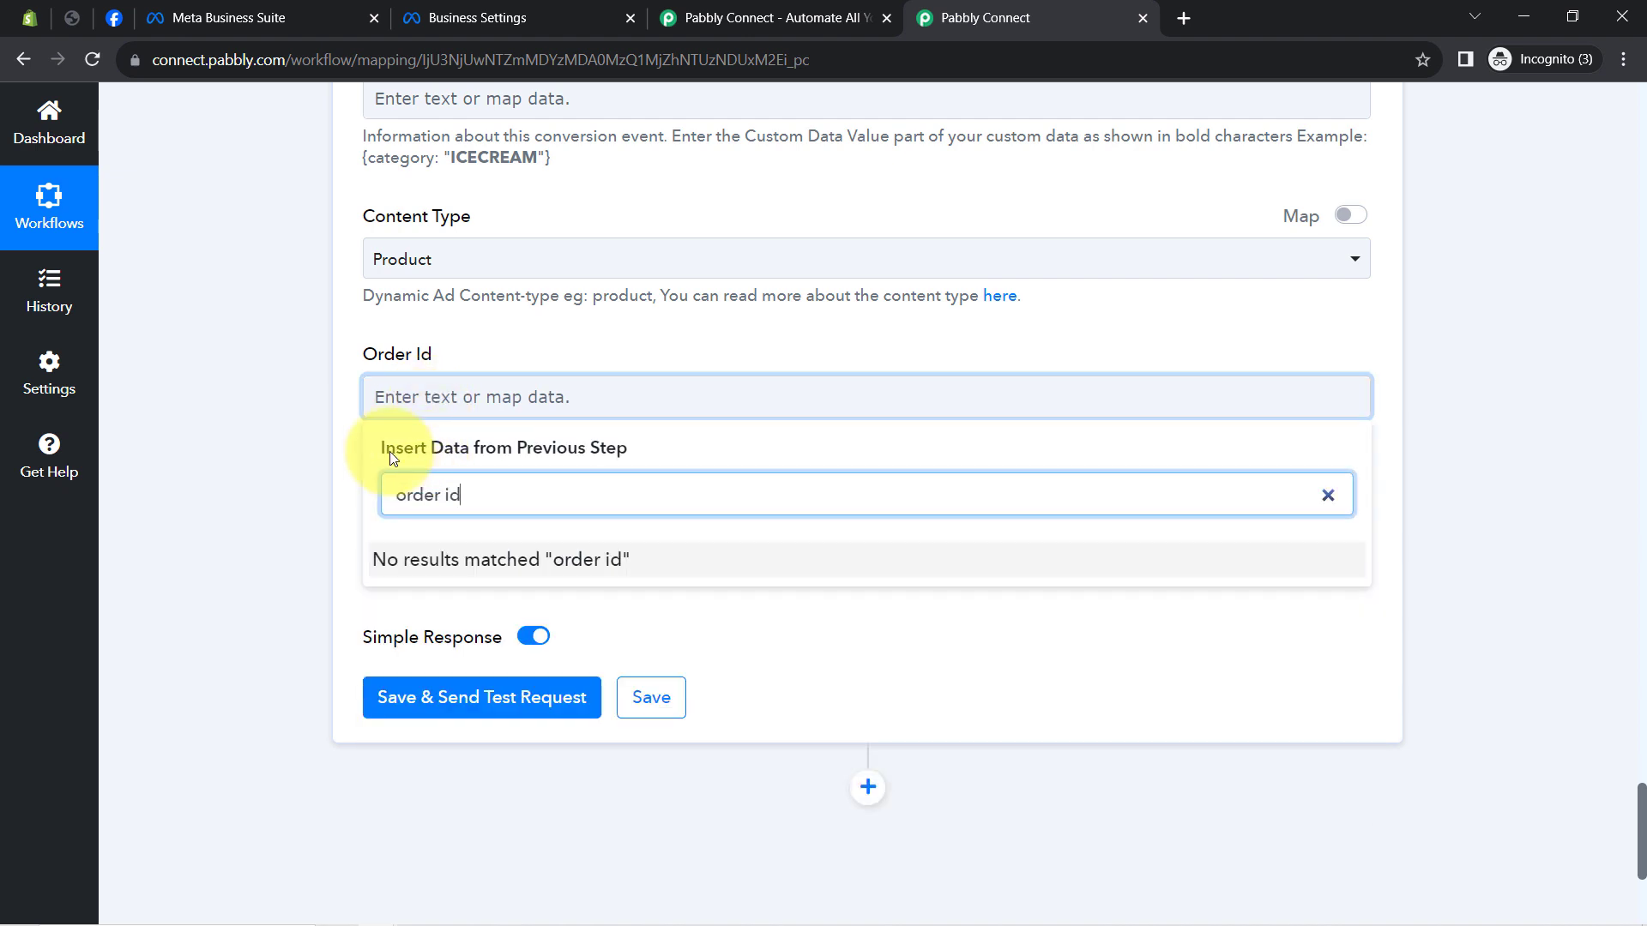
key(BackSpace)
key(BackSpace)
key(BackSpace)
key(BackSpace)
key(BackSpace)
key(BackSpace)
key(BackSpace)
key(BackSpace)
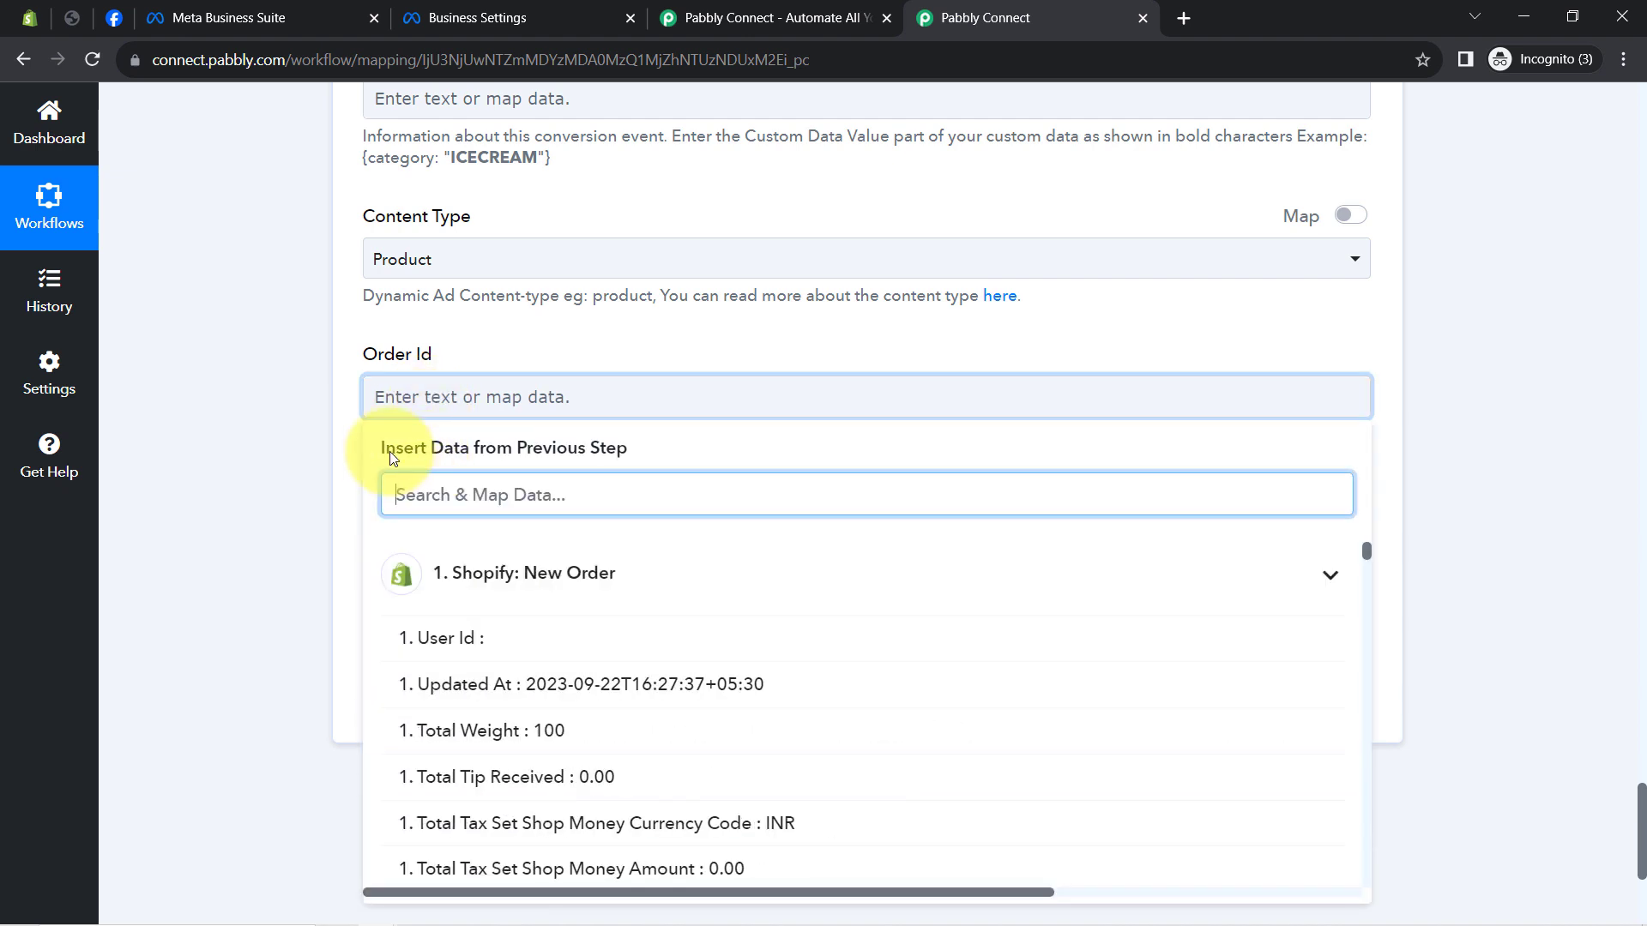
text(id)
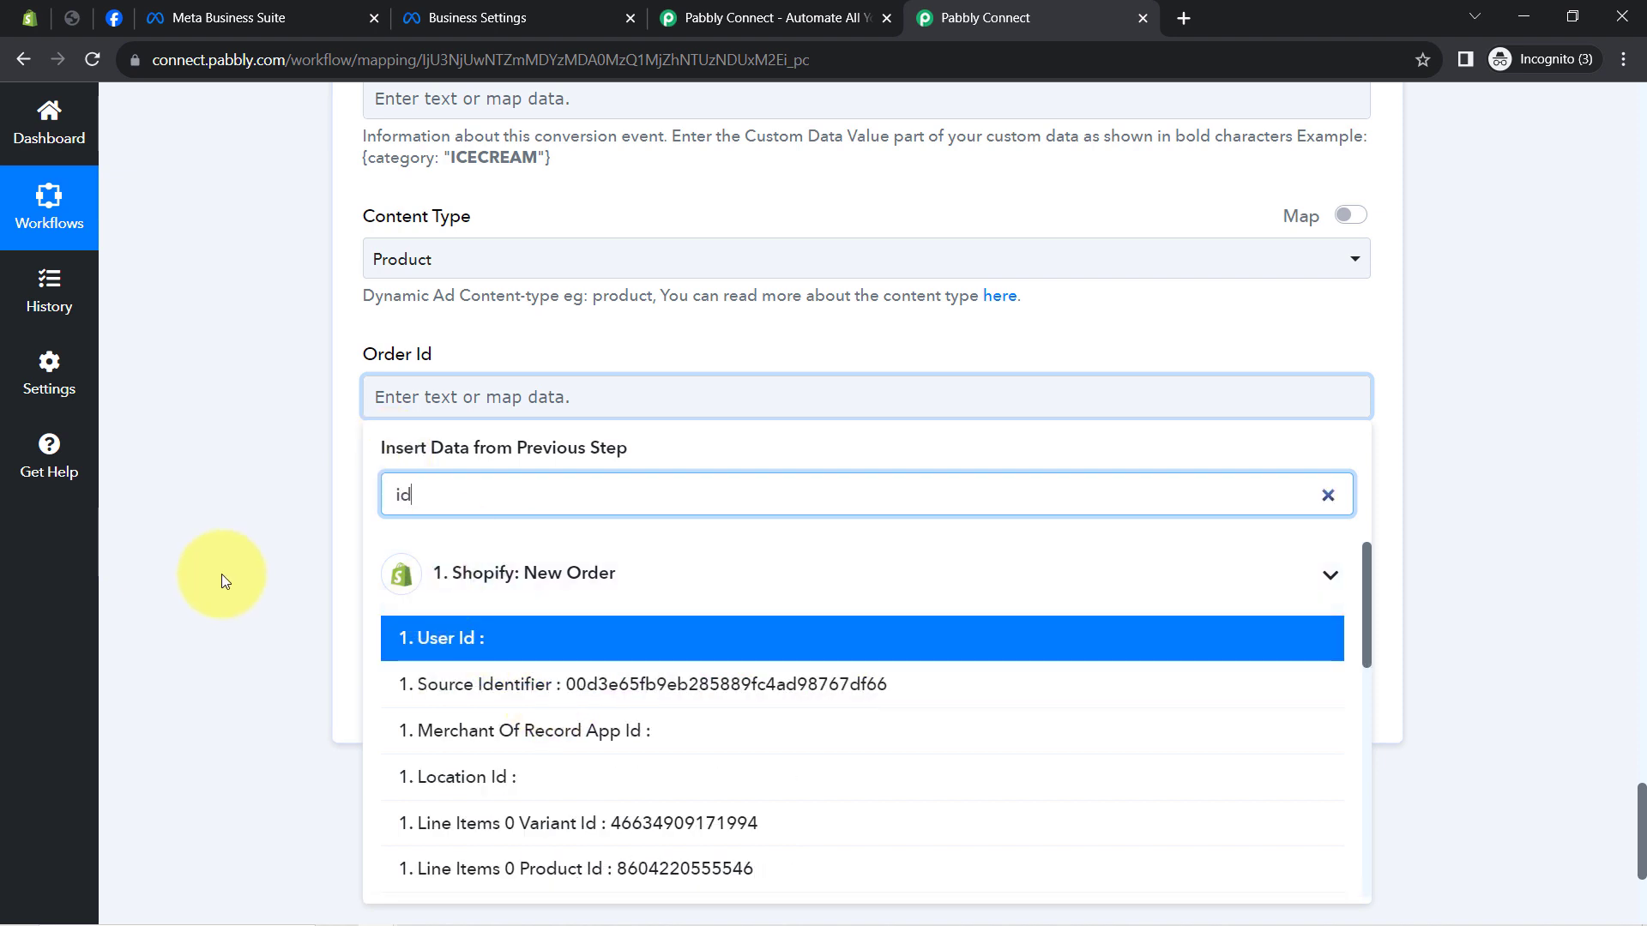
scroll(235, 579, down, 1)
scroll(549, 614, down, 2)
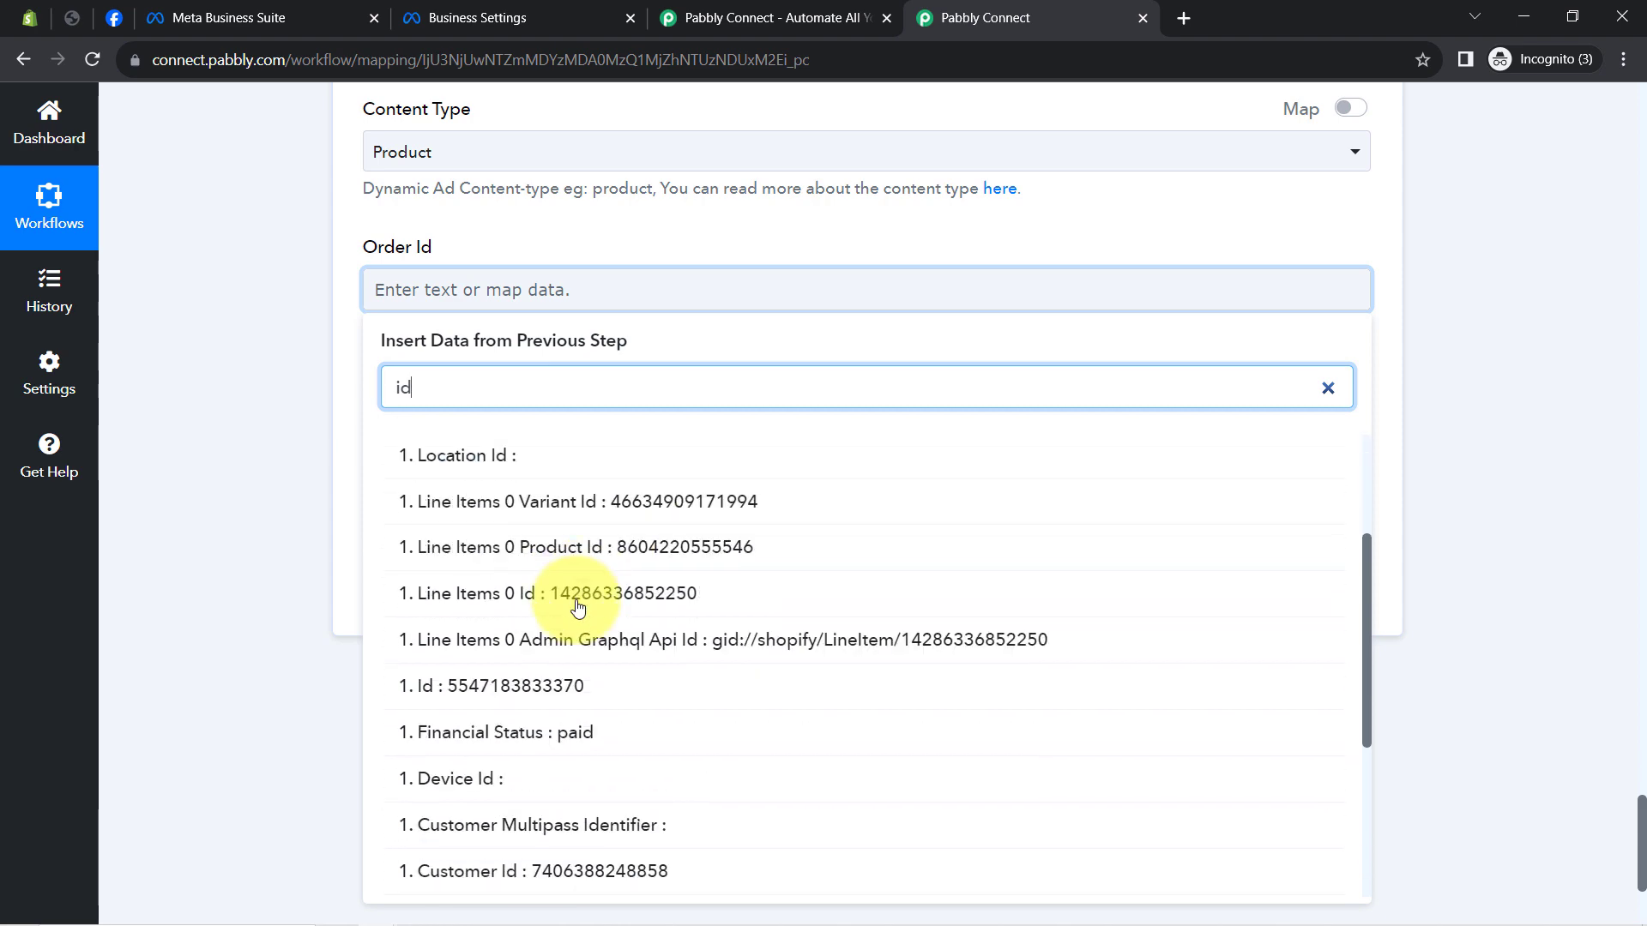
scroll(584, 652, down, 1)
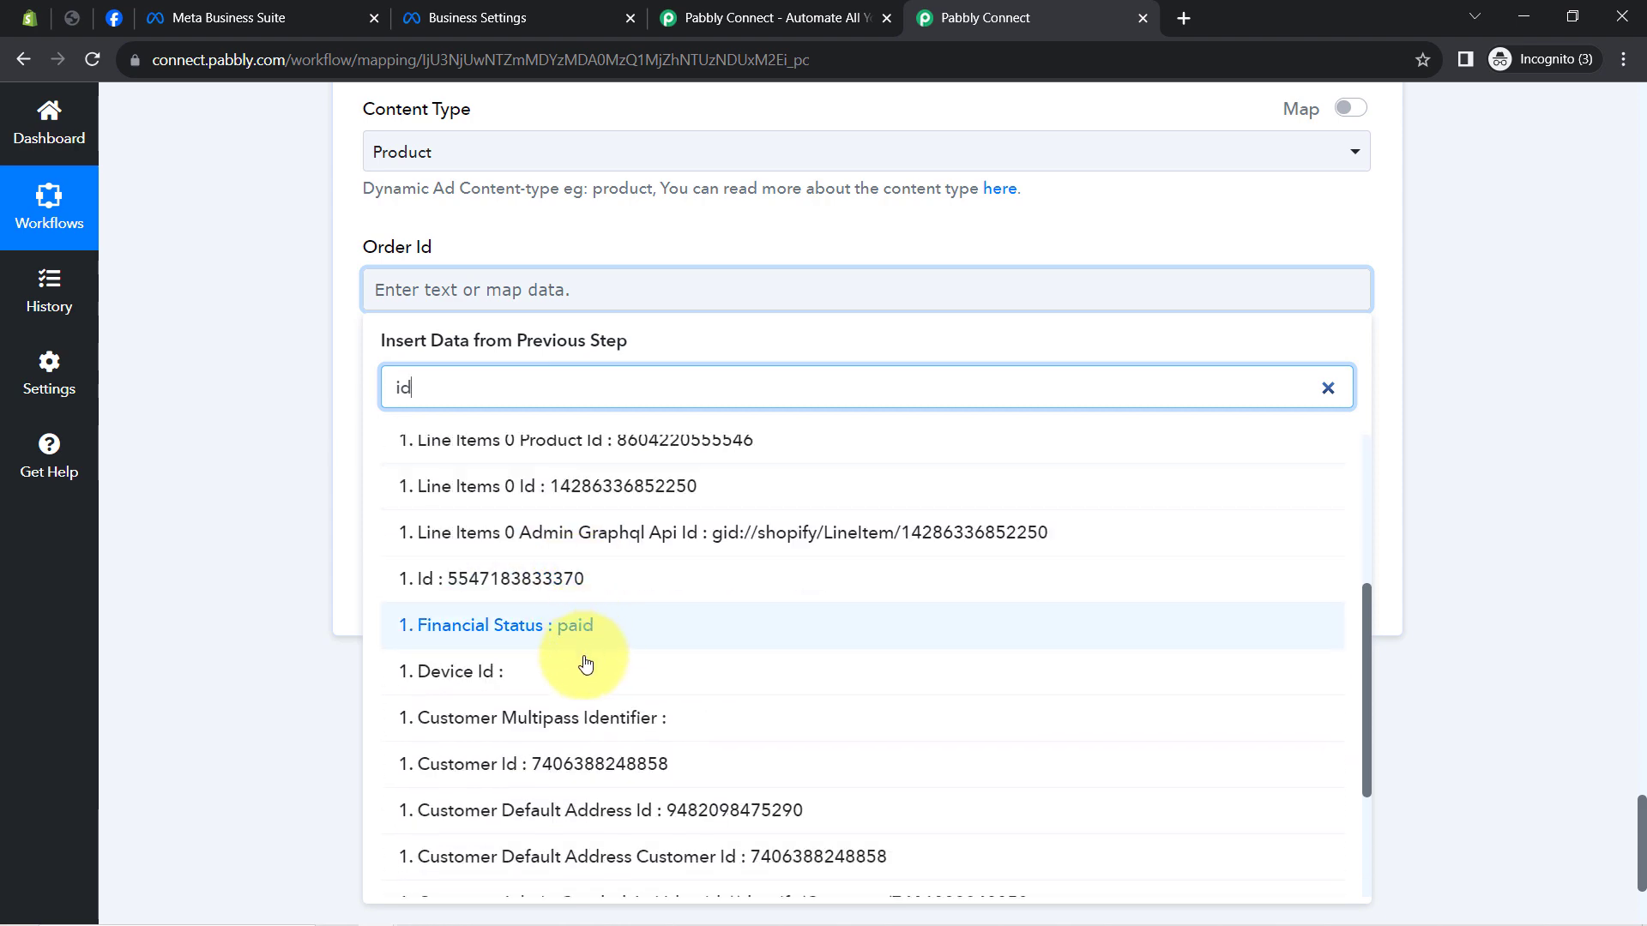
click(503, 828)
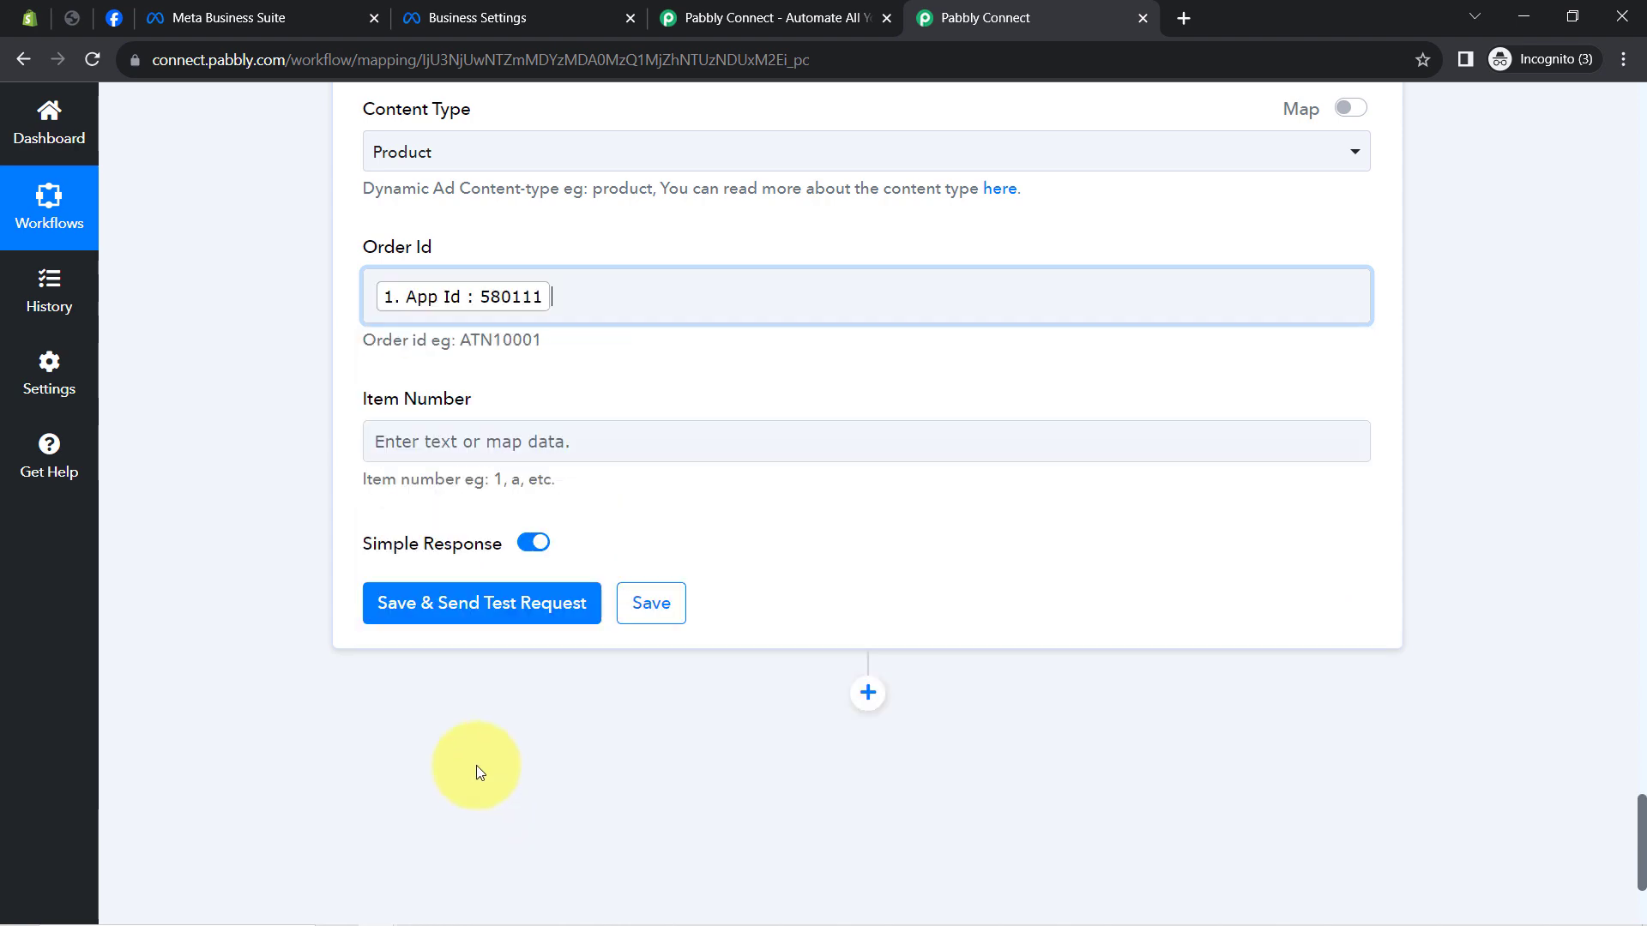
click(244, 415)
Map Shopify's Line Items 0 Quantity into the Item Number field.
click(408, 442)
scroll(420, 439, down, 2)
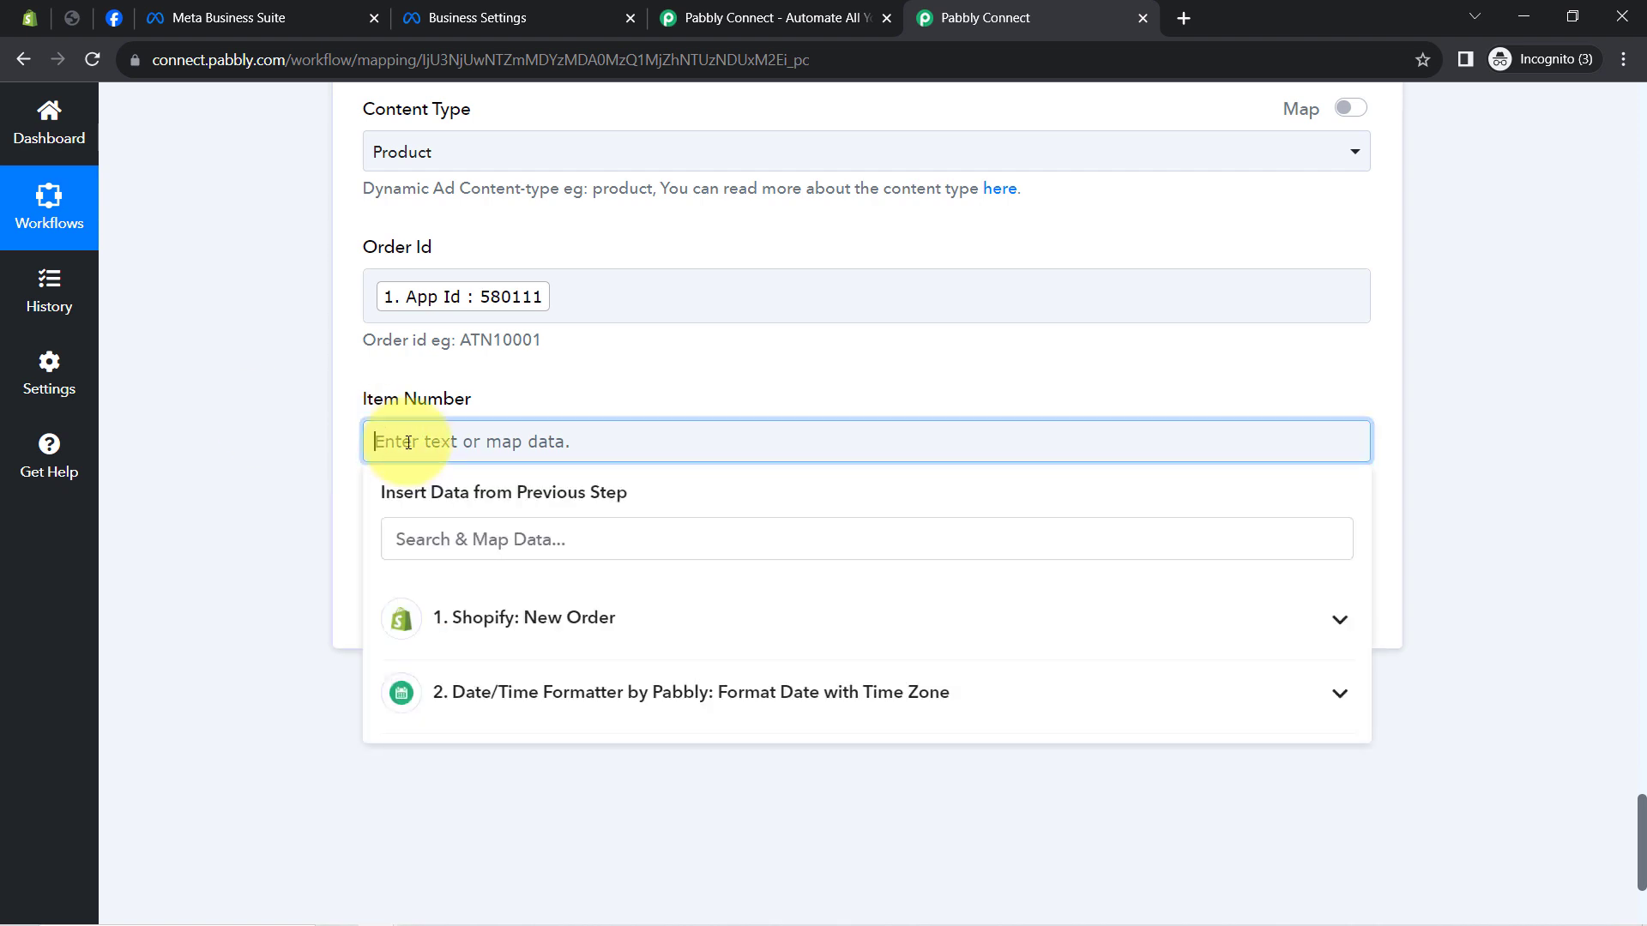
click(478, 471)
click(478, 471)
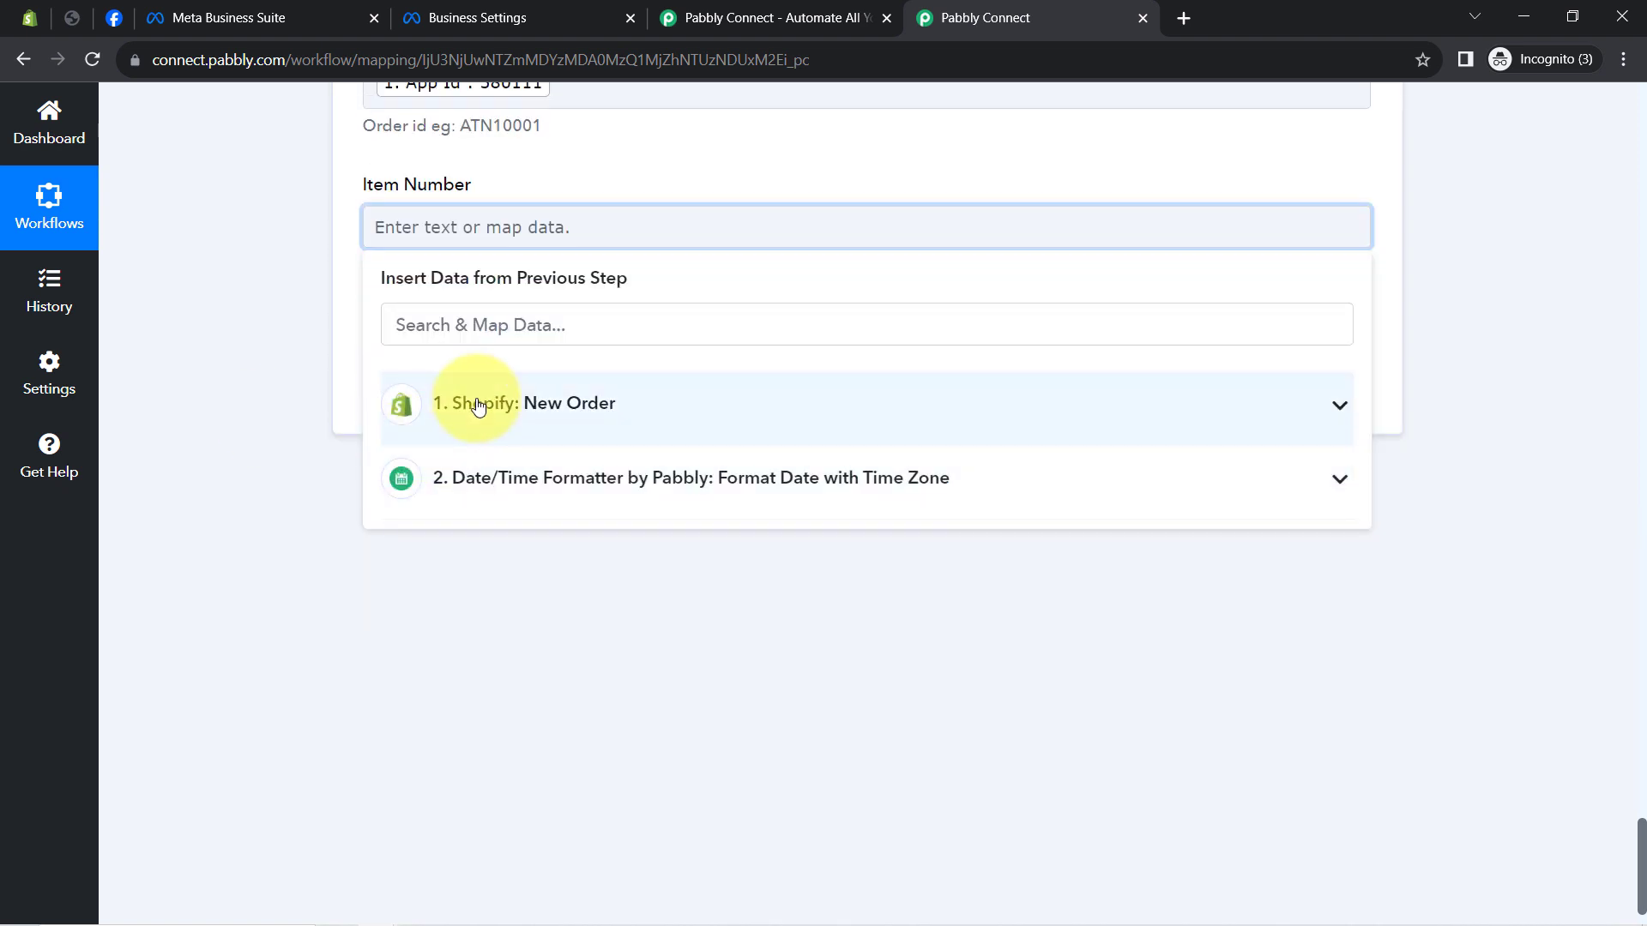
click(461, 401)
click(408, 320)
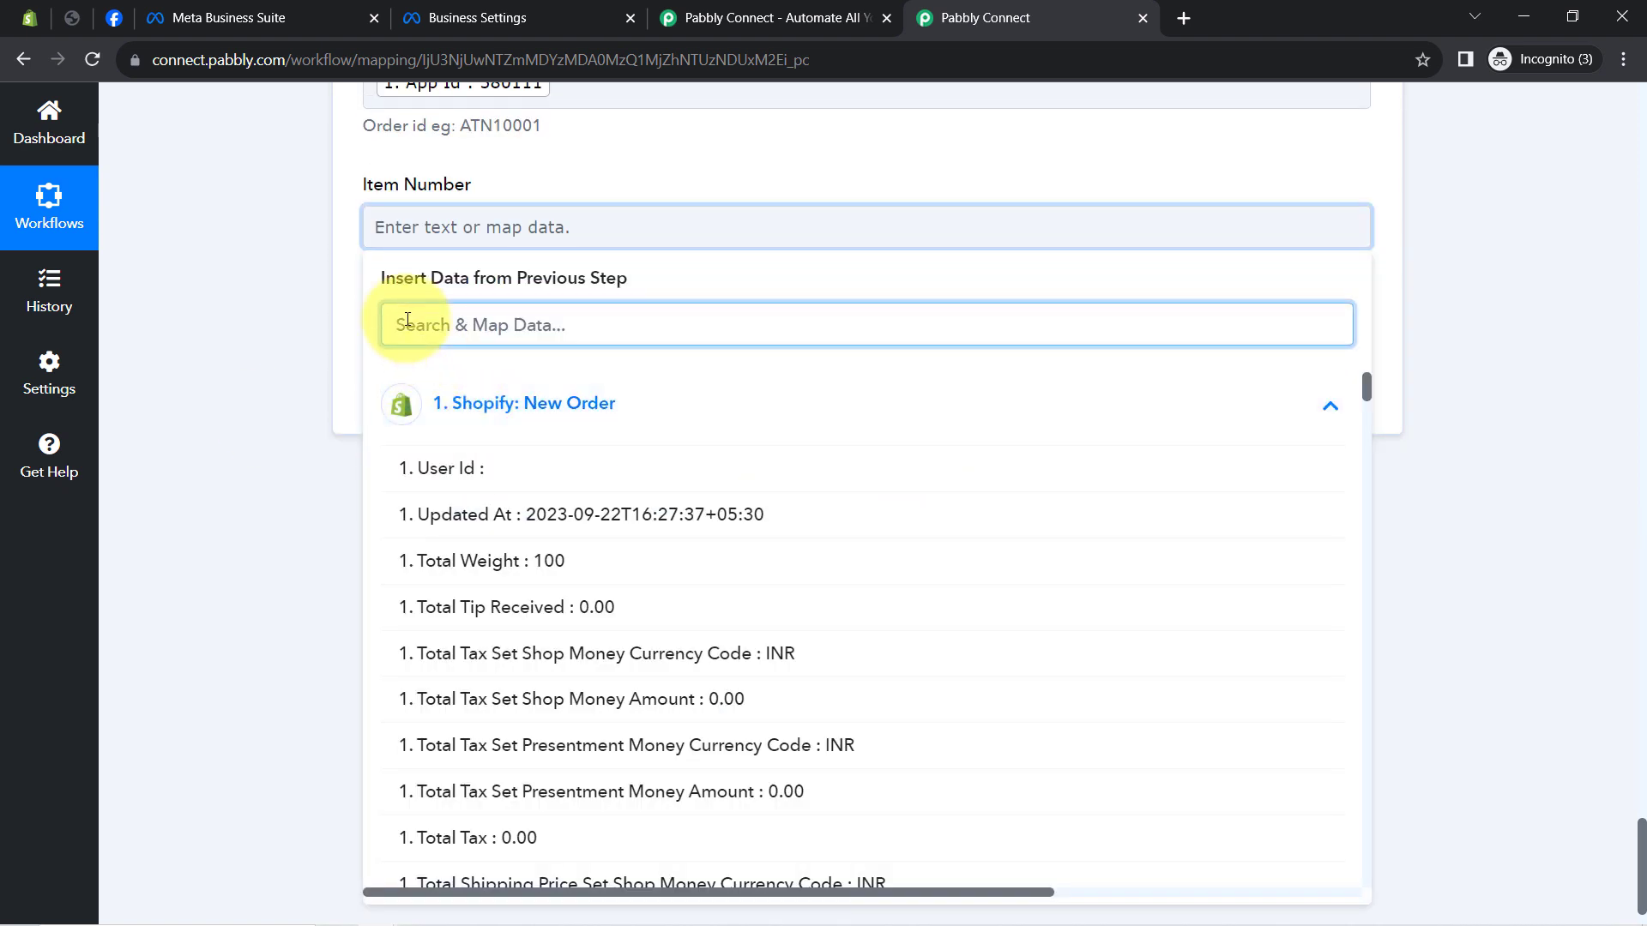
click(415, 229)
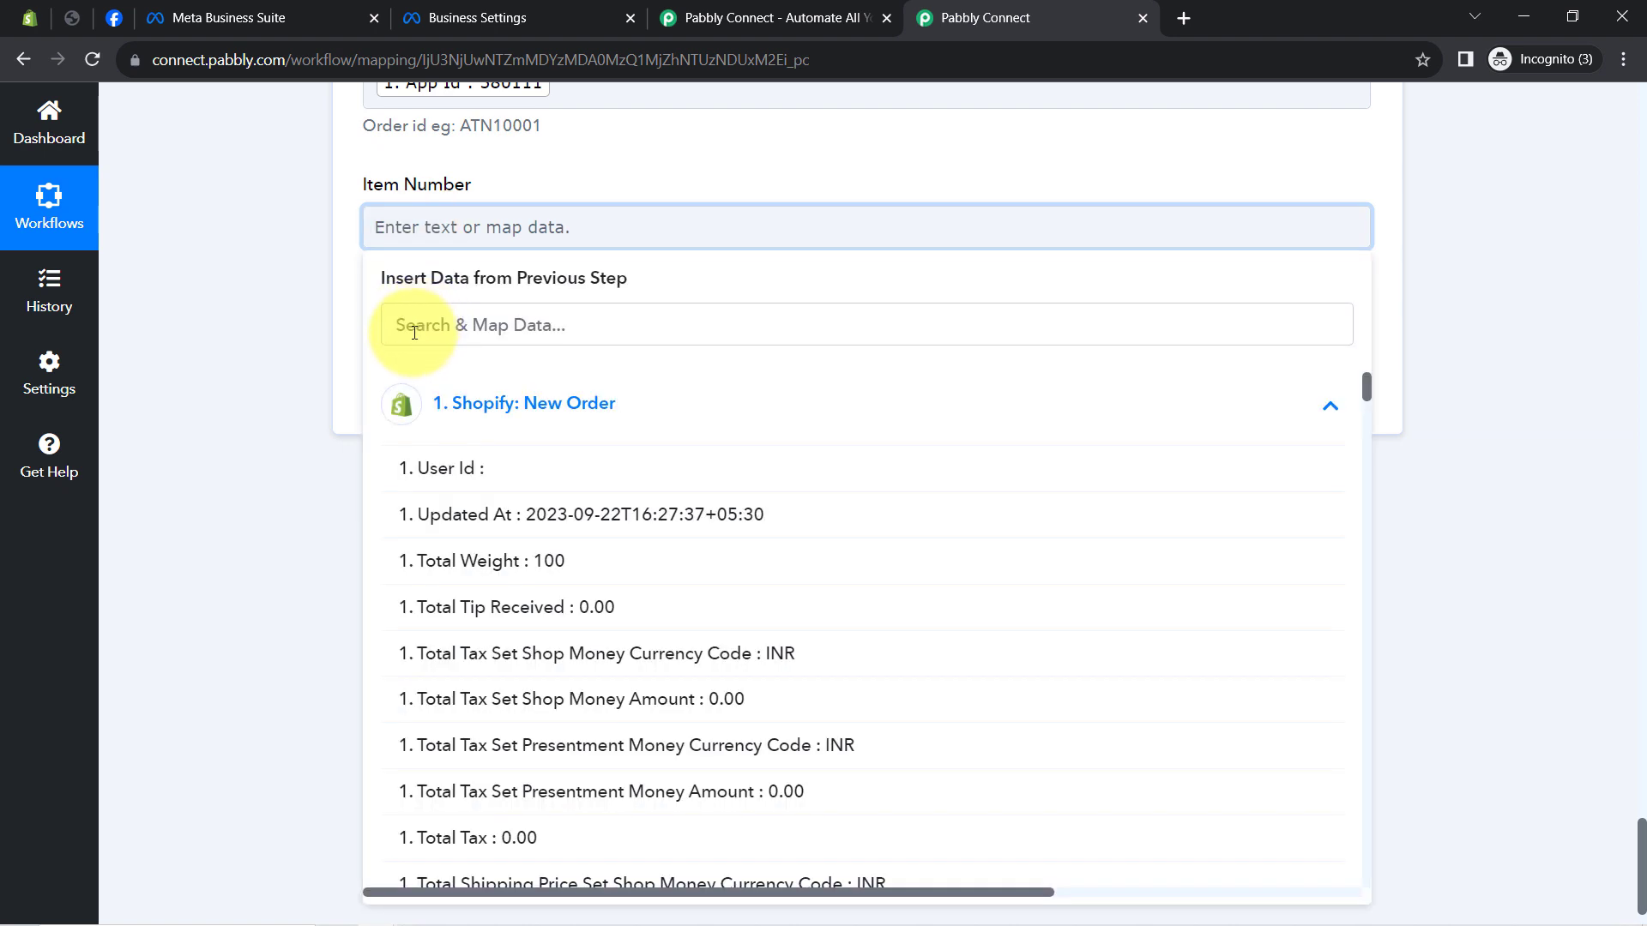
click(415, 324)
text(q)
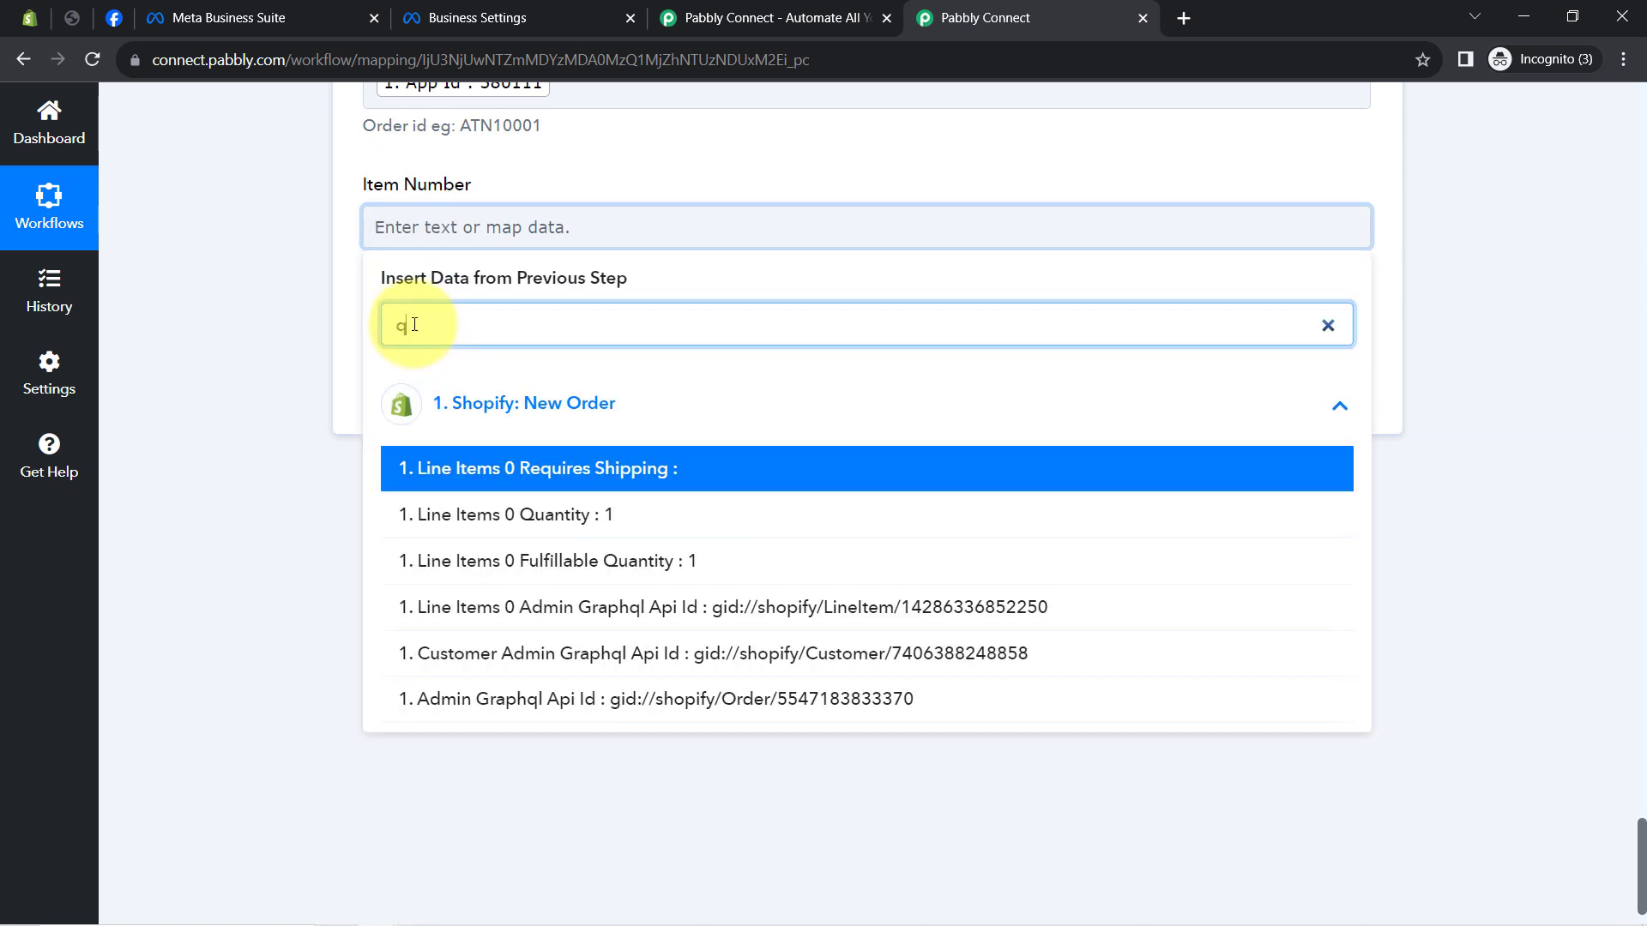
text(uant)
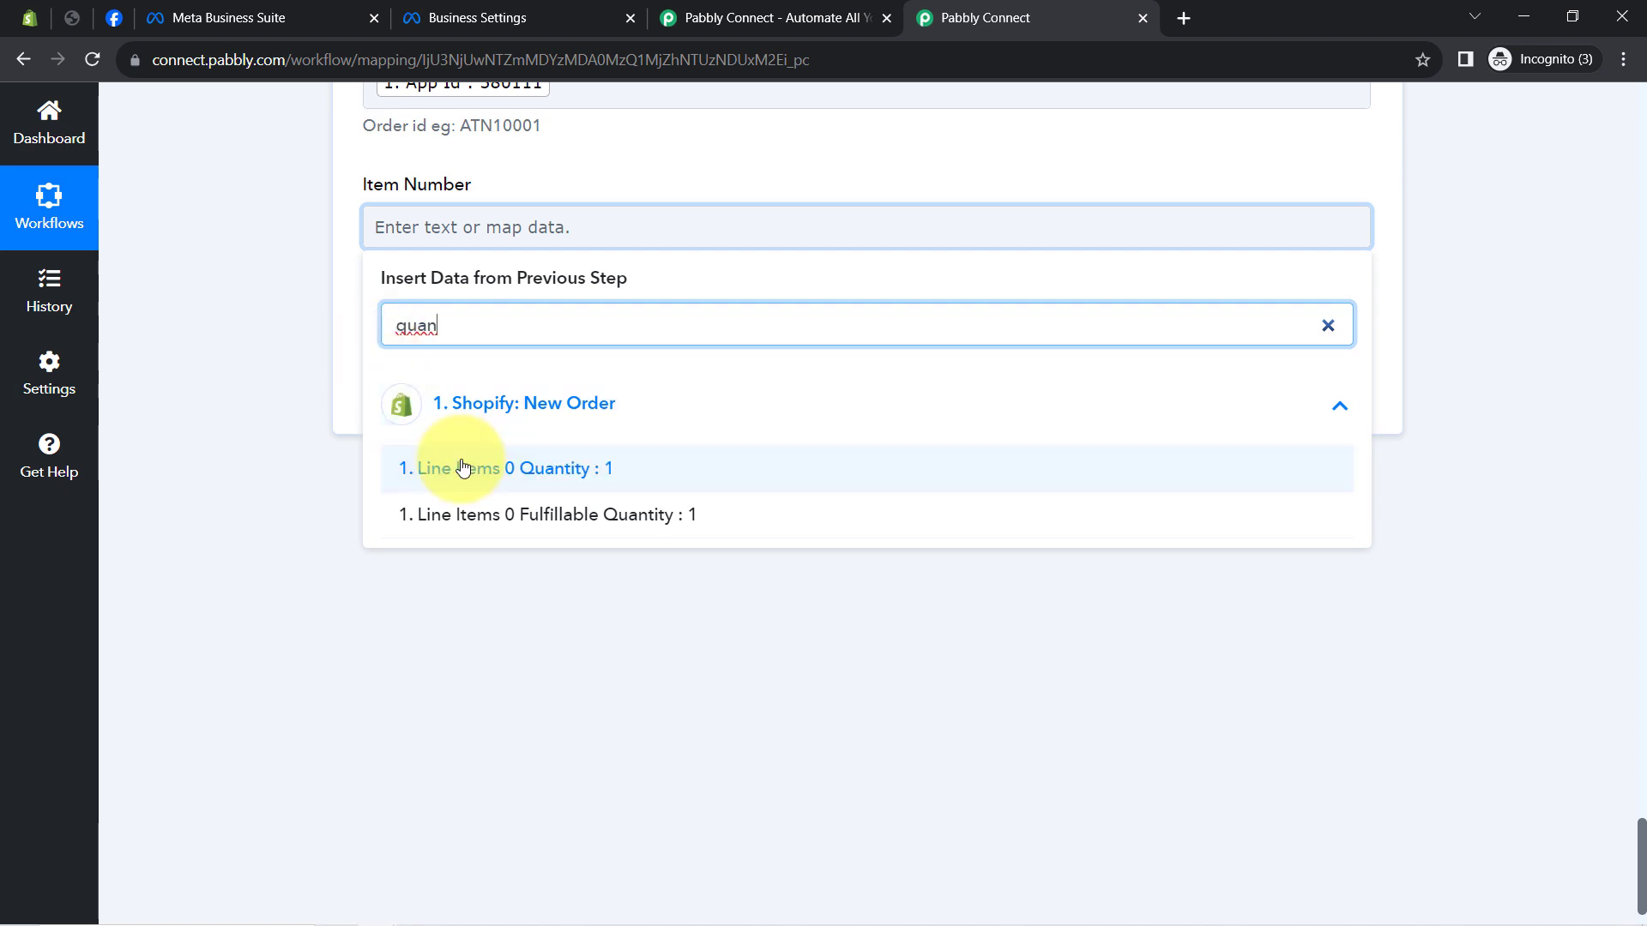
click(471, 467)
click(343, 413)
scroll(341, 408, up, 4)
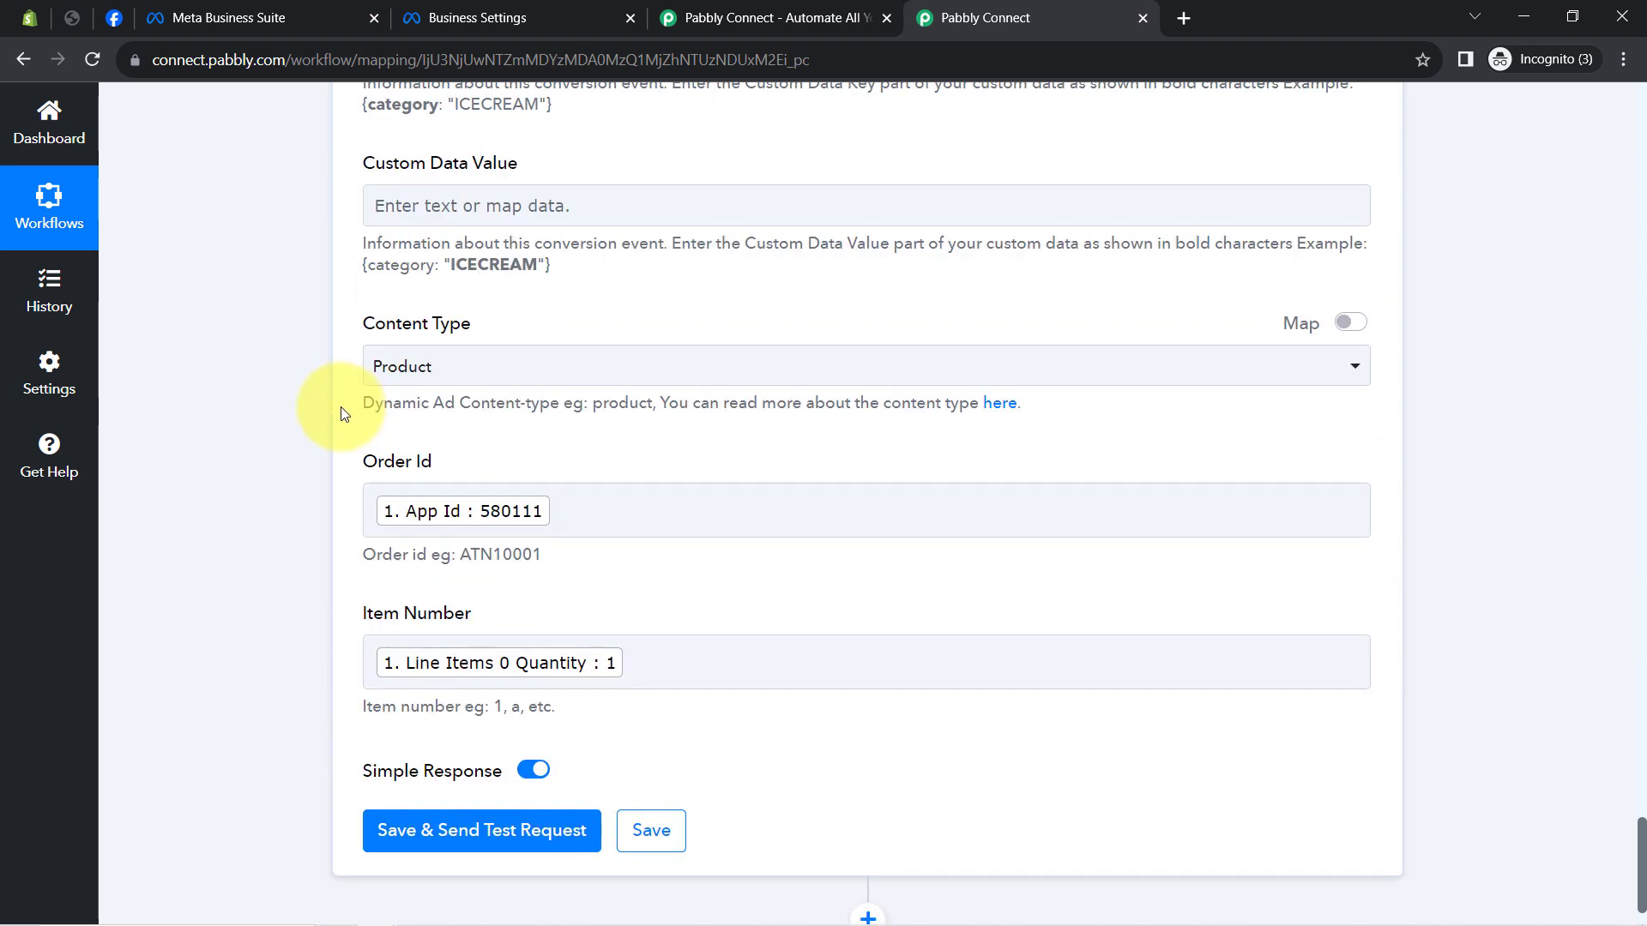
scroll(411, 429, down, 3)
Save the Facebook offline purchase step, send a test request and confirm the success status.
click(478, 515)
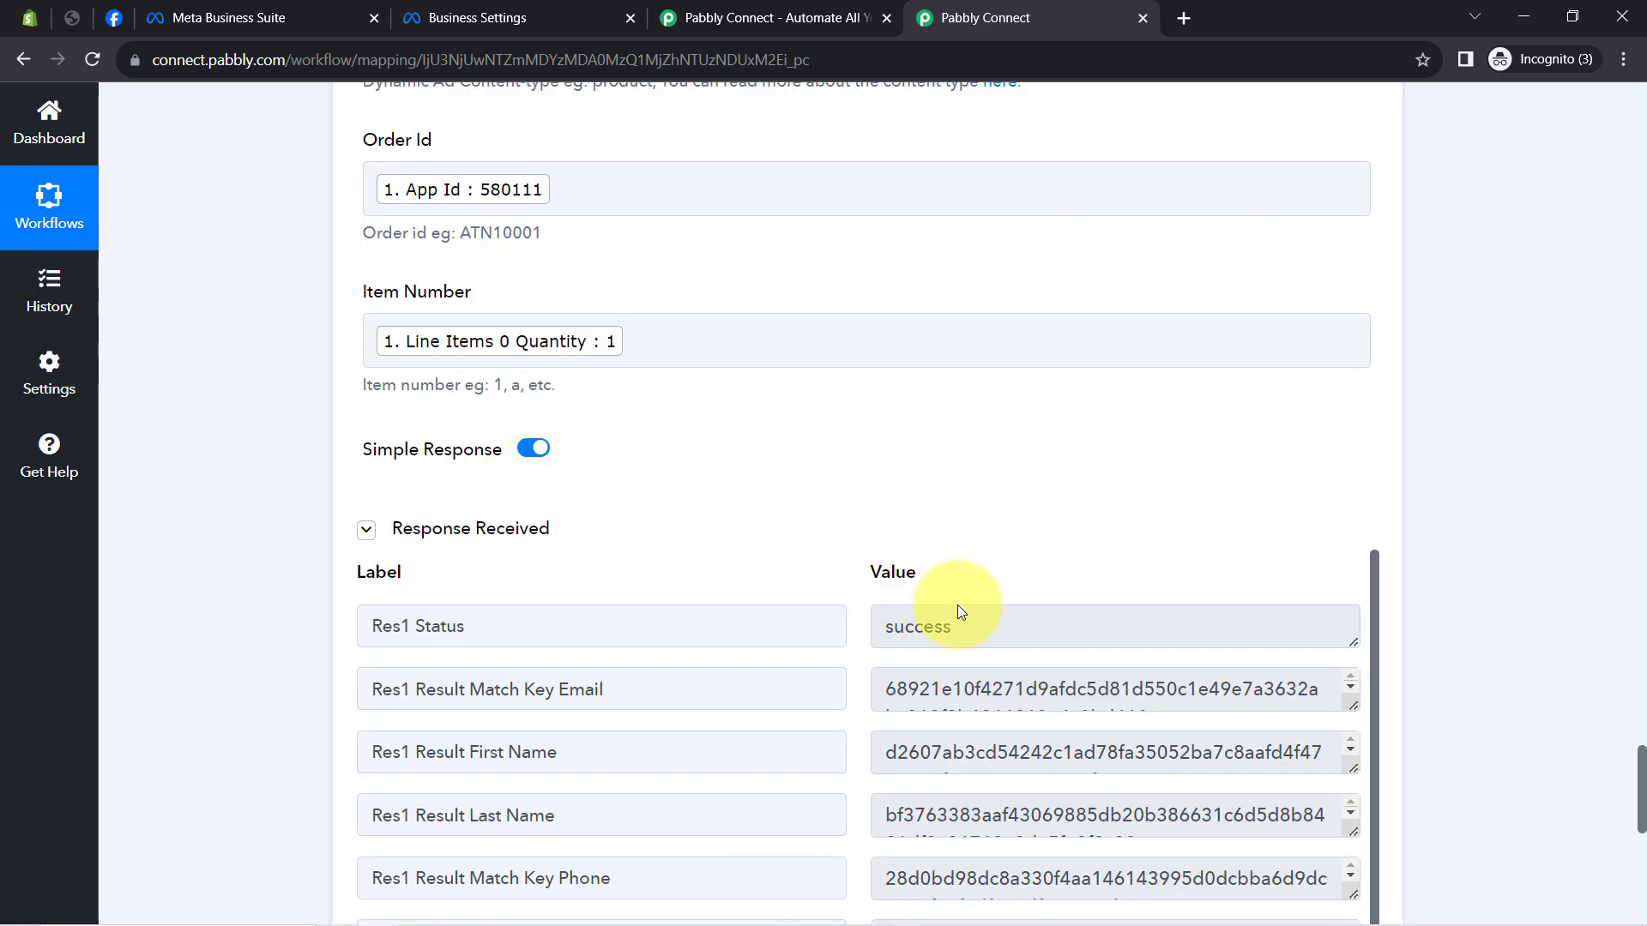
drag(954, 622, 835, 584)
scroll(831, 583, down, 3)
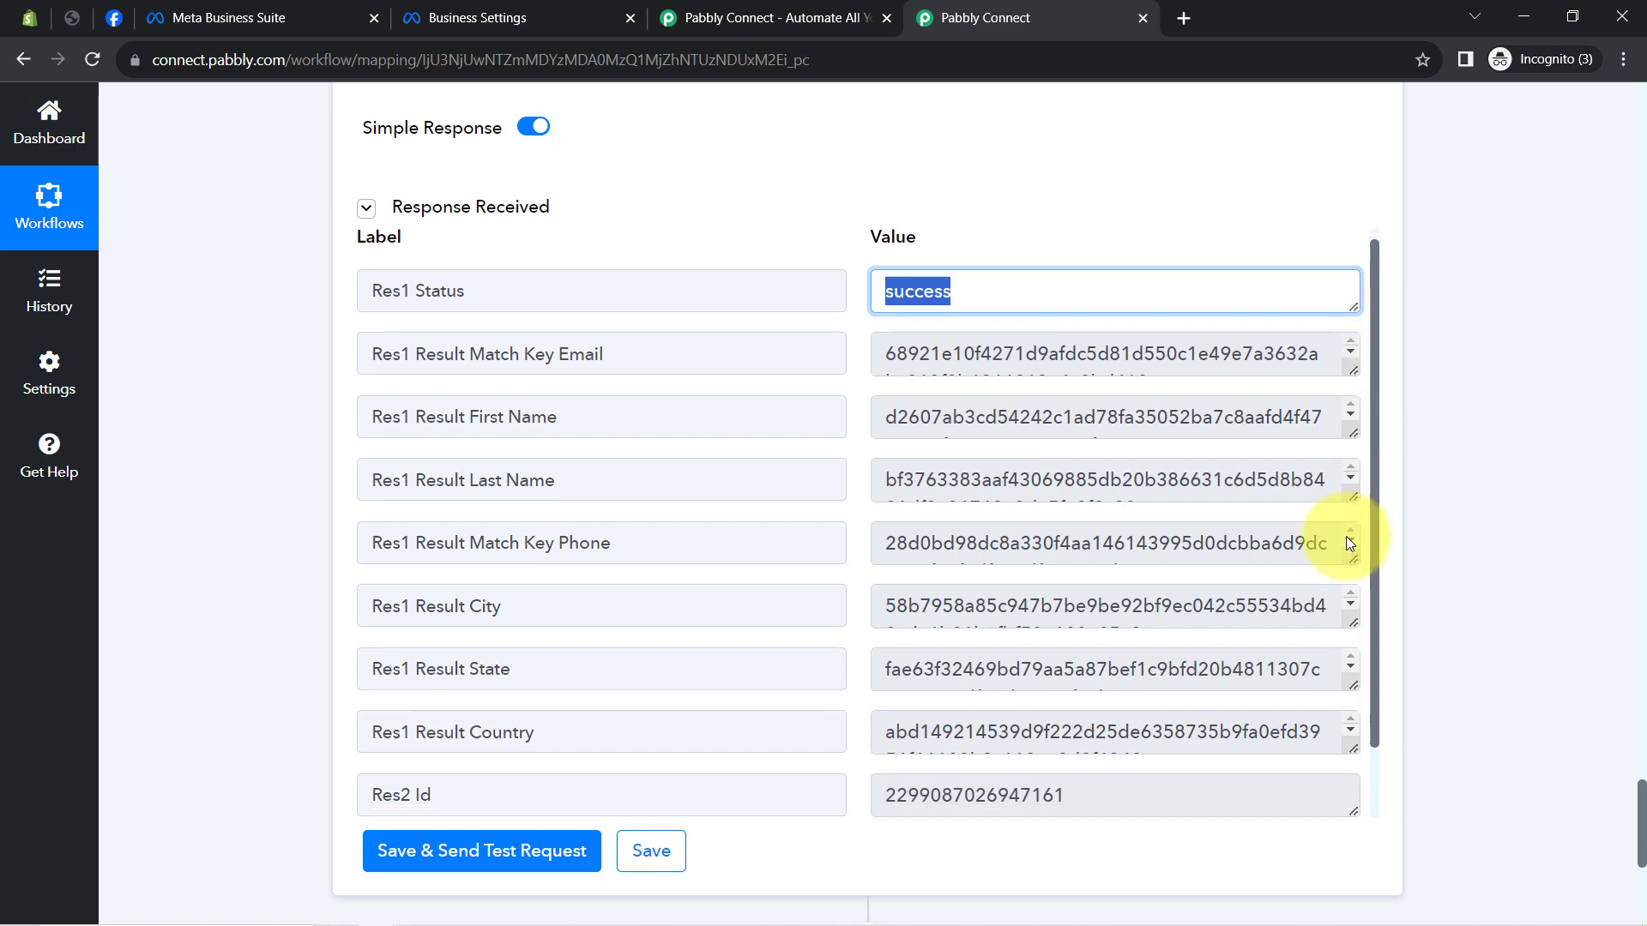
scroll(1349, 541, down, 1)
scroll(244, 506, up, 2)
scroll(245, 512, up, 15)
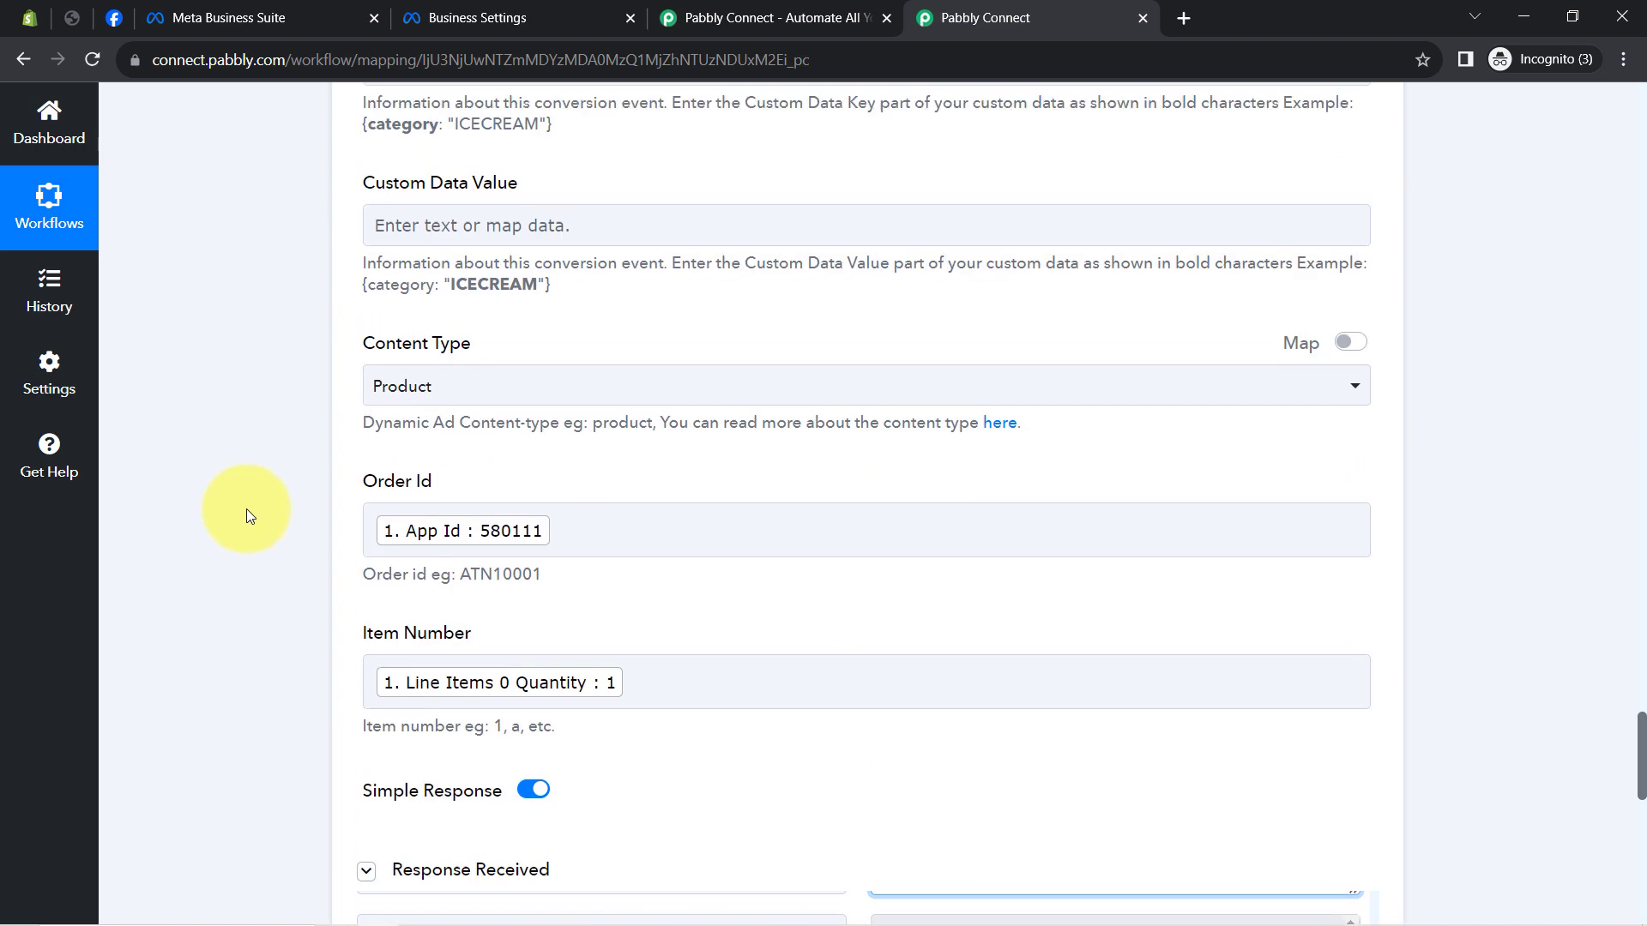
scroll(250, 523, up, 14)
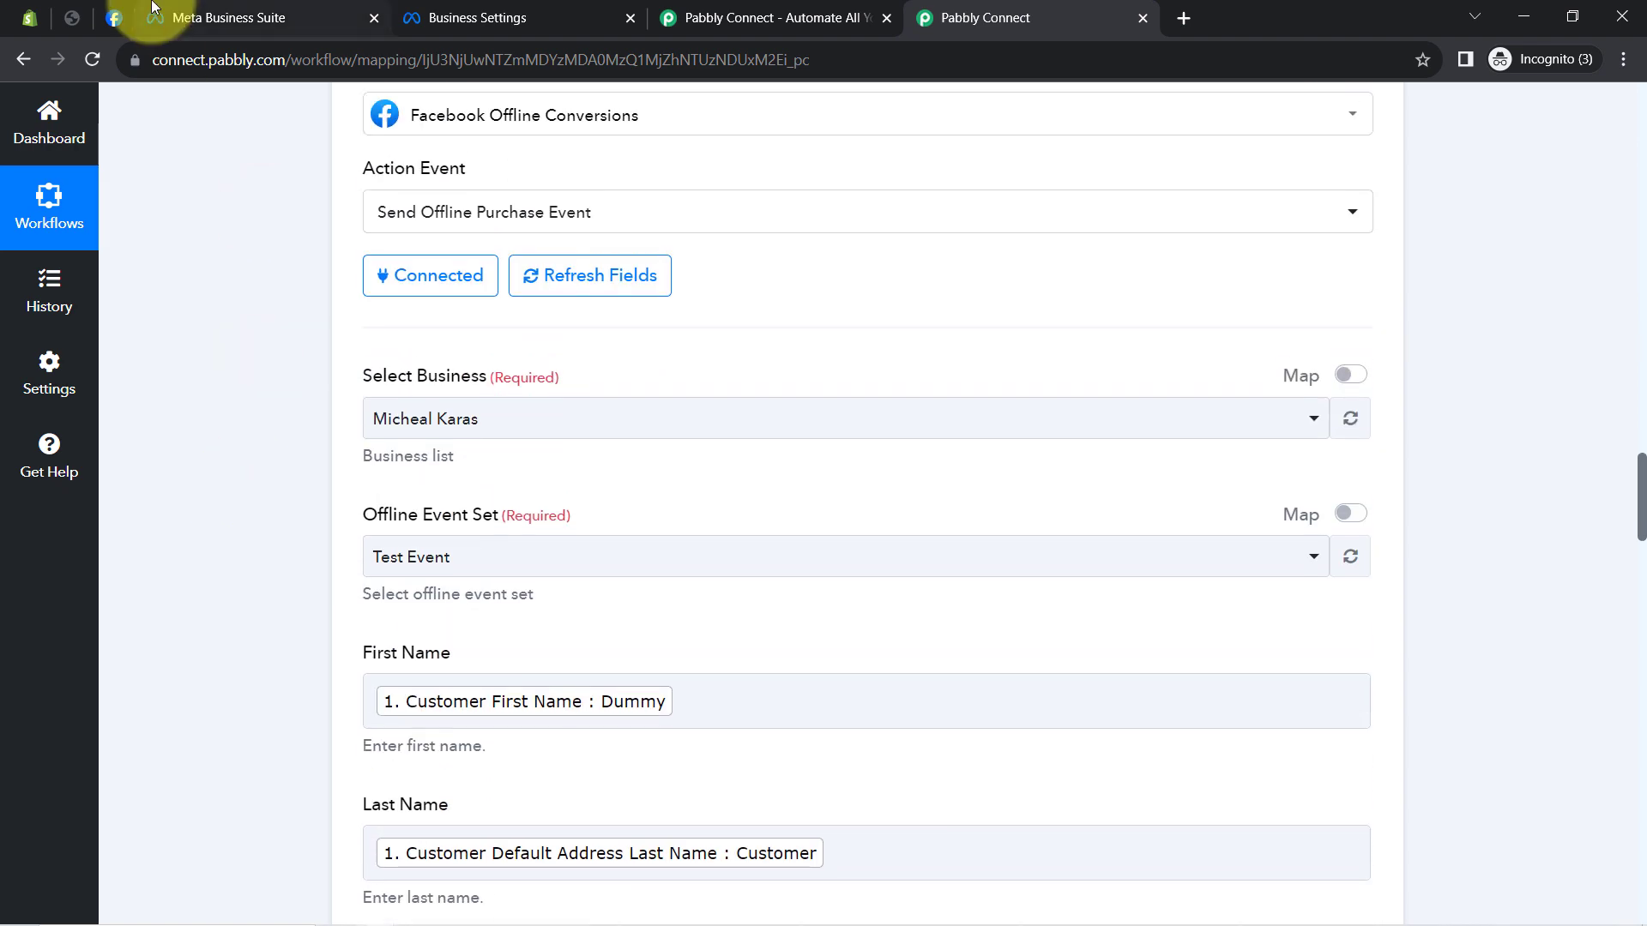
Reload Offline event sets in Business Settings and open Test Event for Video in Events Manager.
click(484, 10)
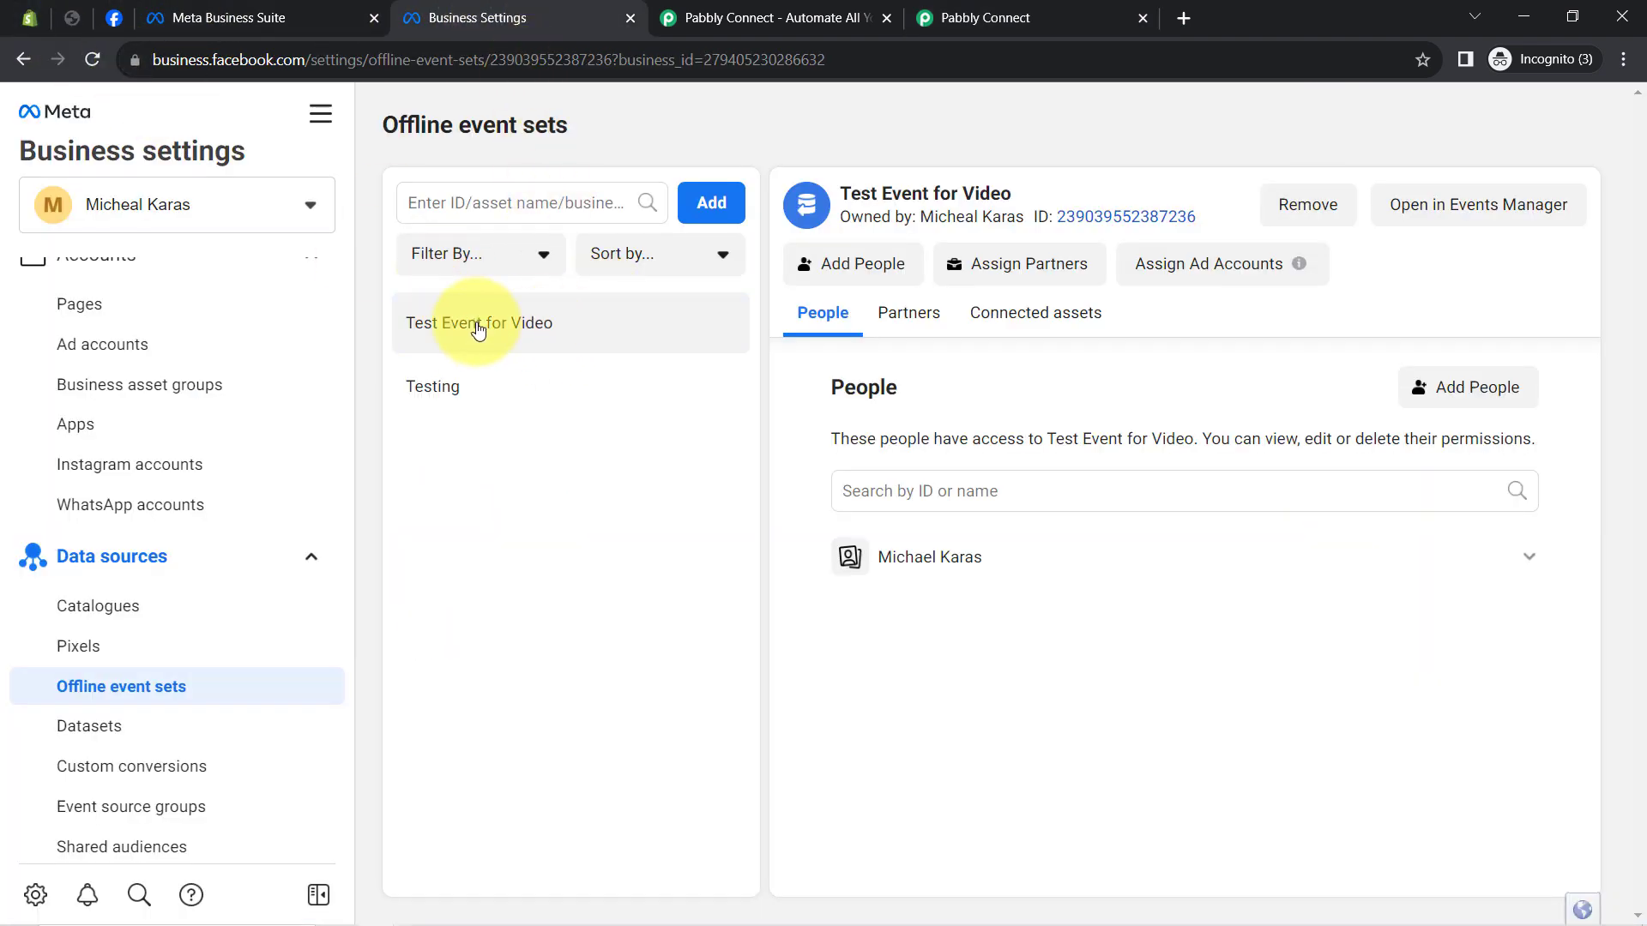
click(96, 56)
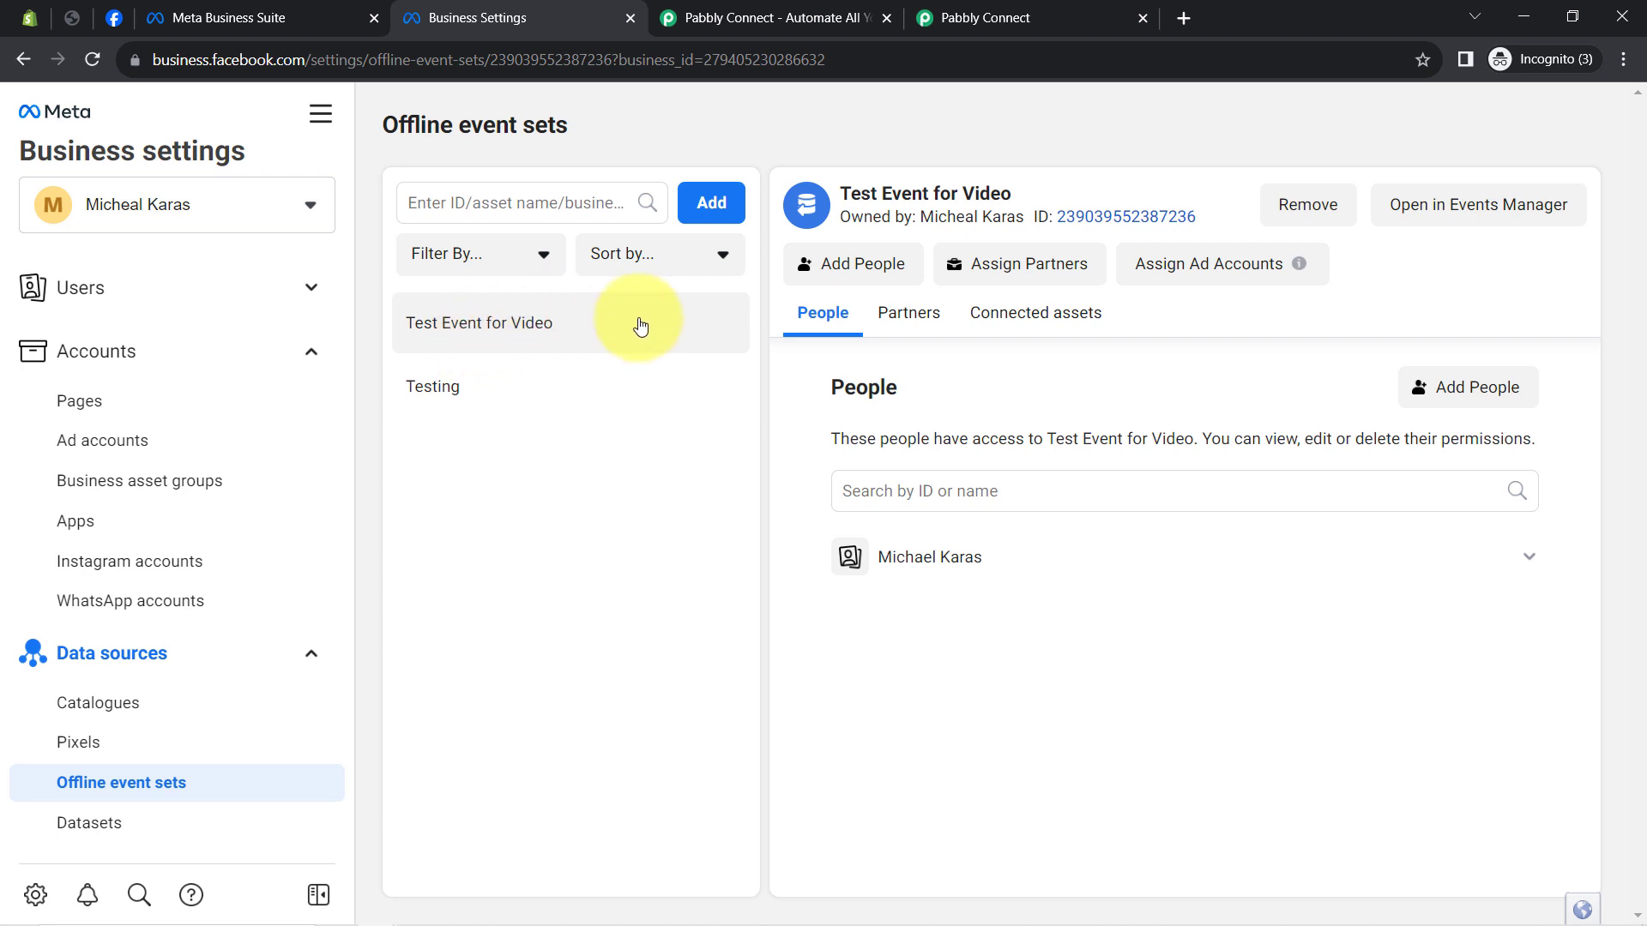
click(1463, 207)
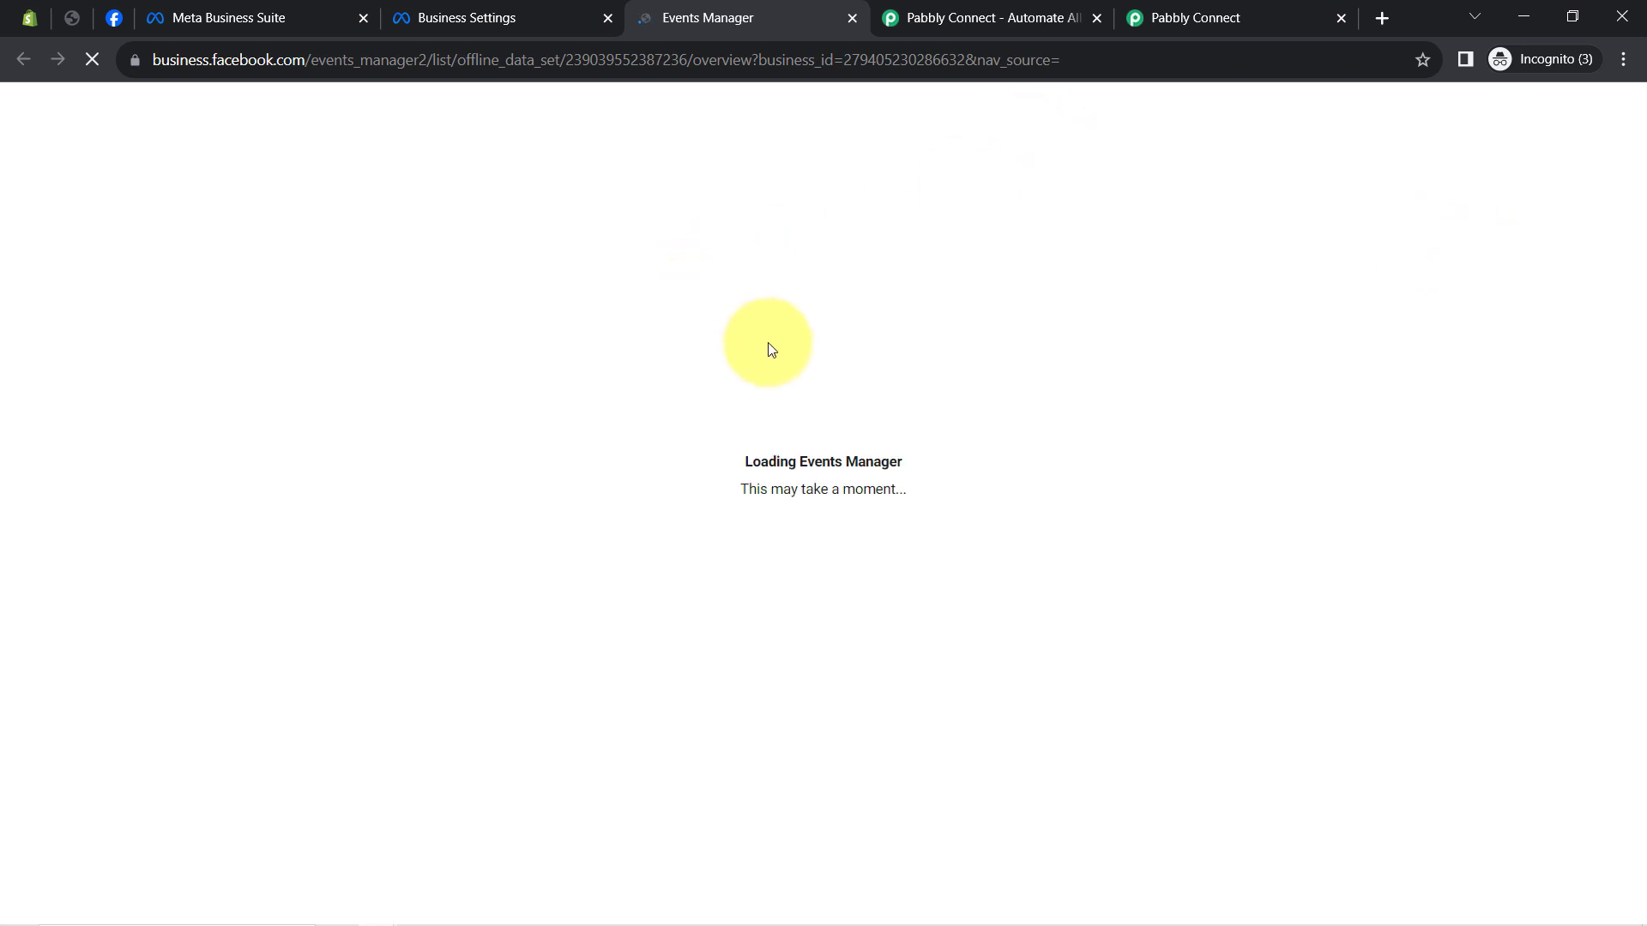
Check the 33 Purchase events and last-received time for Test Event for Video, then return to Pabbly Connect.
drag(603, 198, 730, 199)
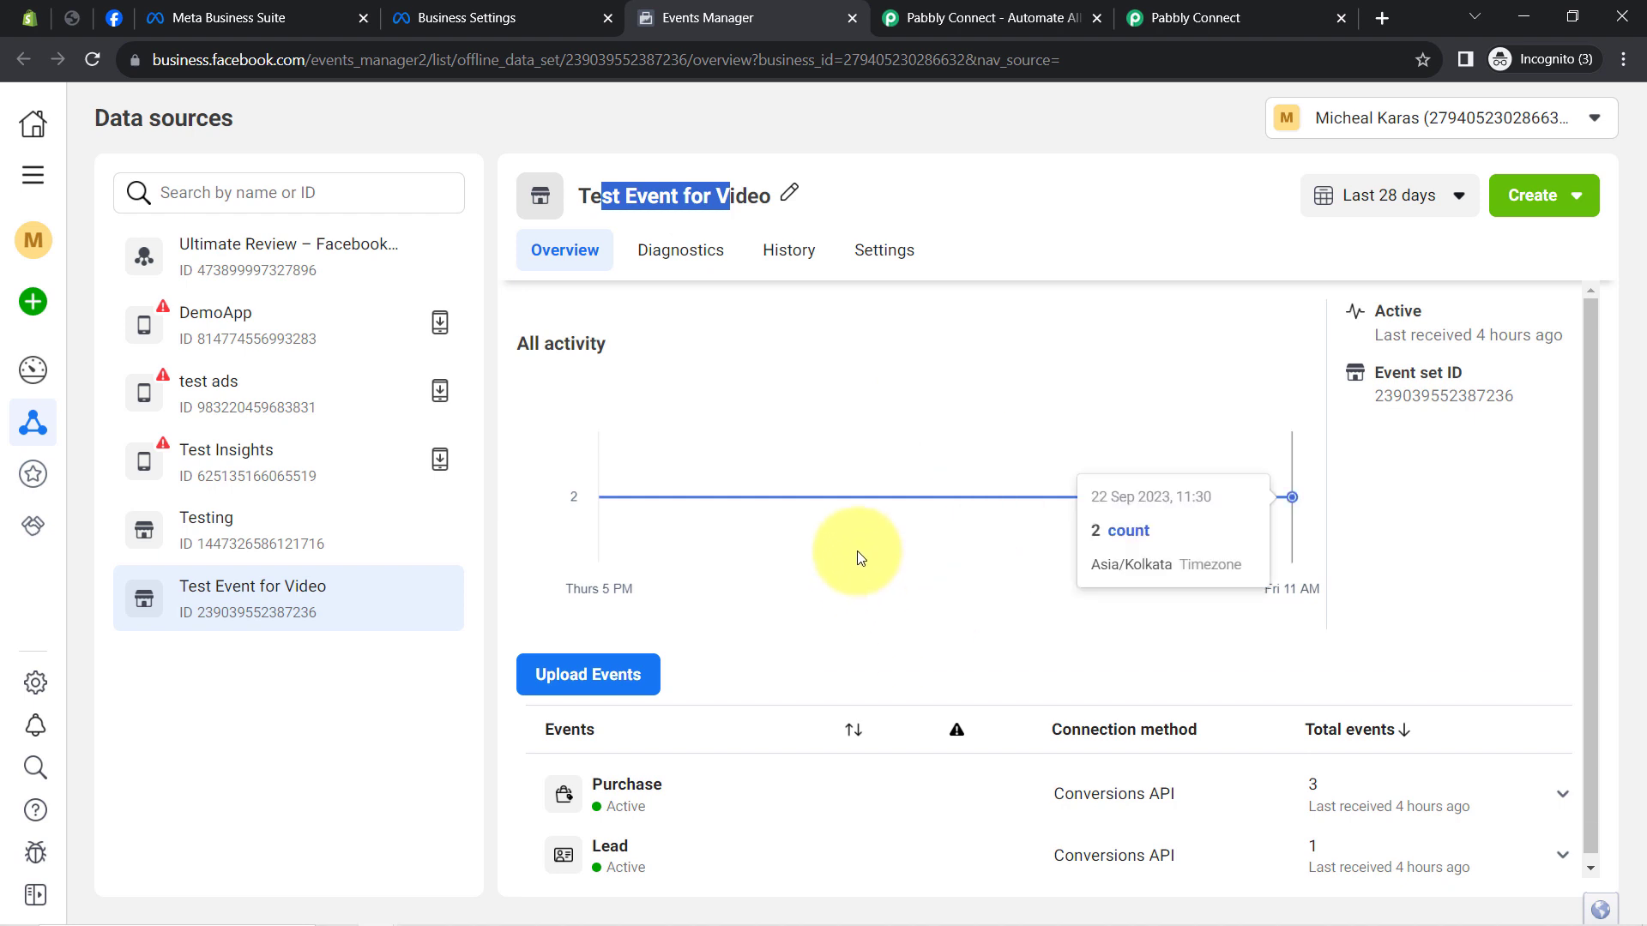
scroll(883, 674, down, 1)
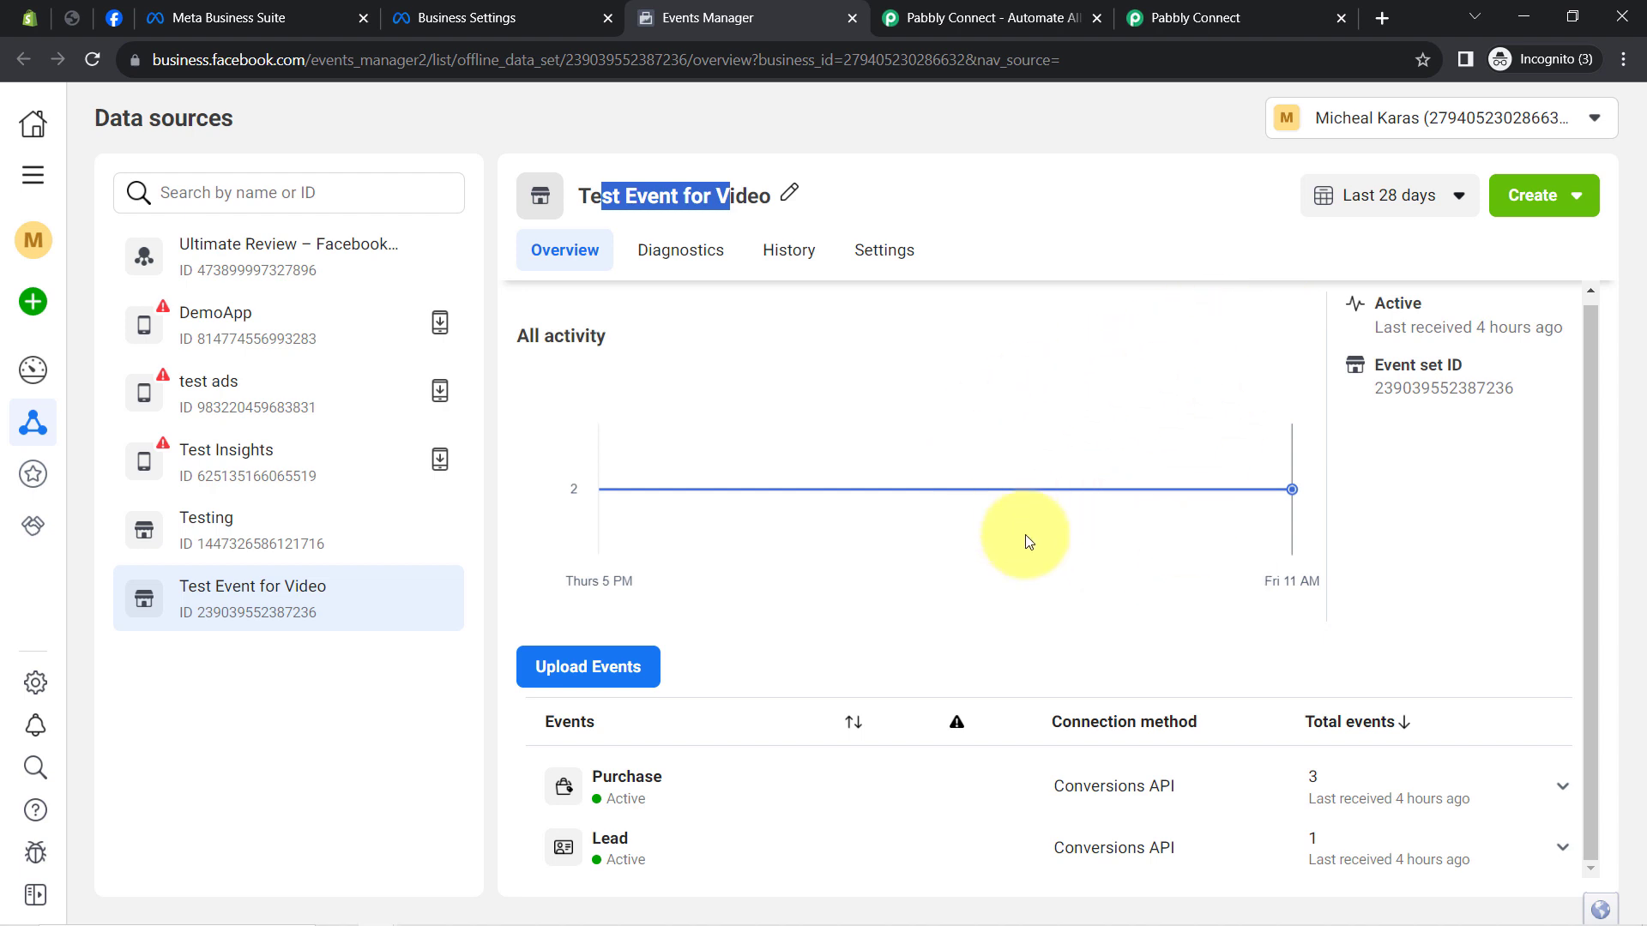
mouse_move(1057, 437)
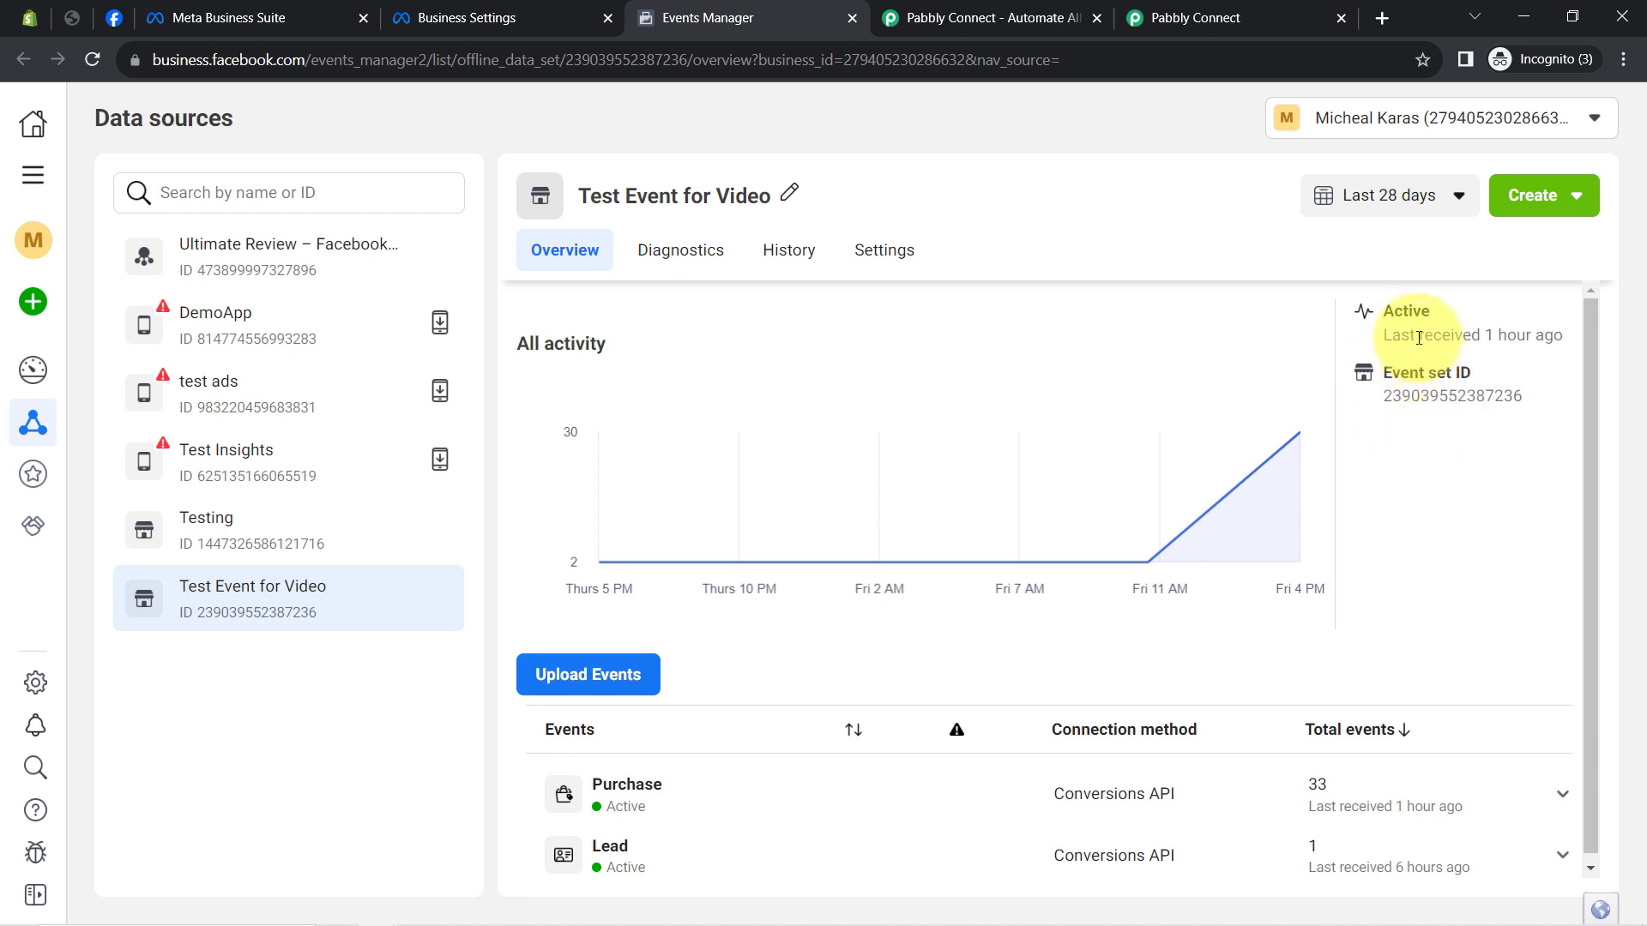
drag(1413, 337, 1536, 337)
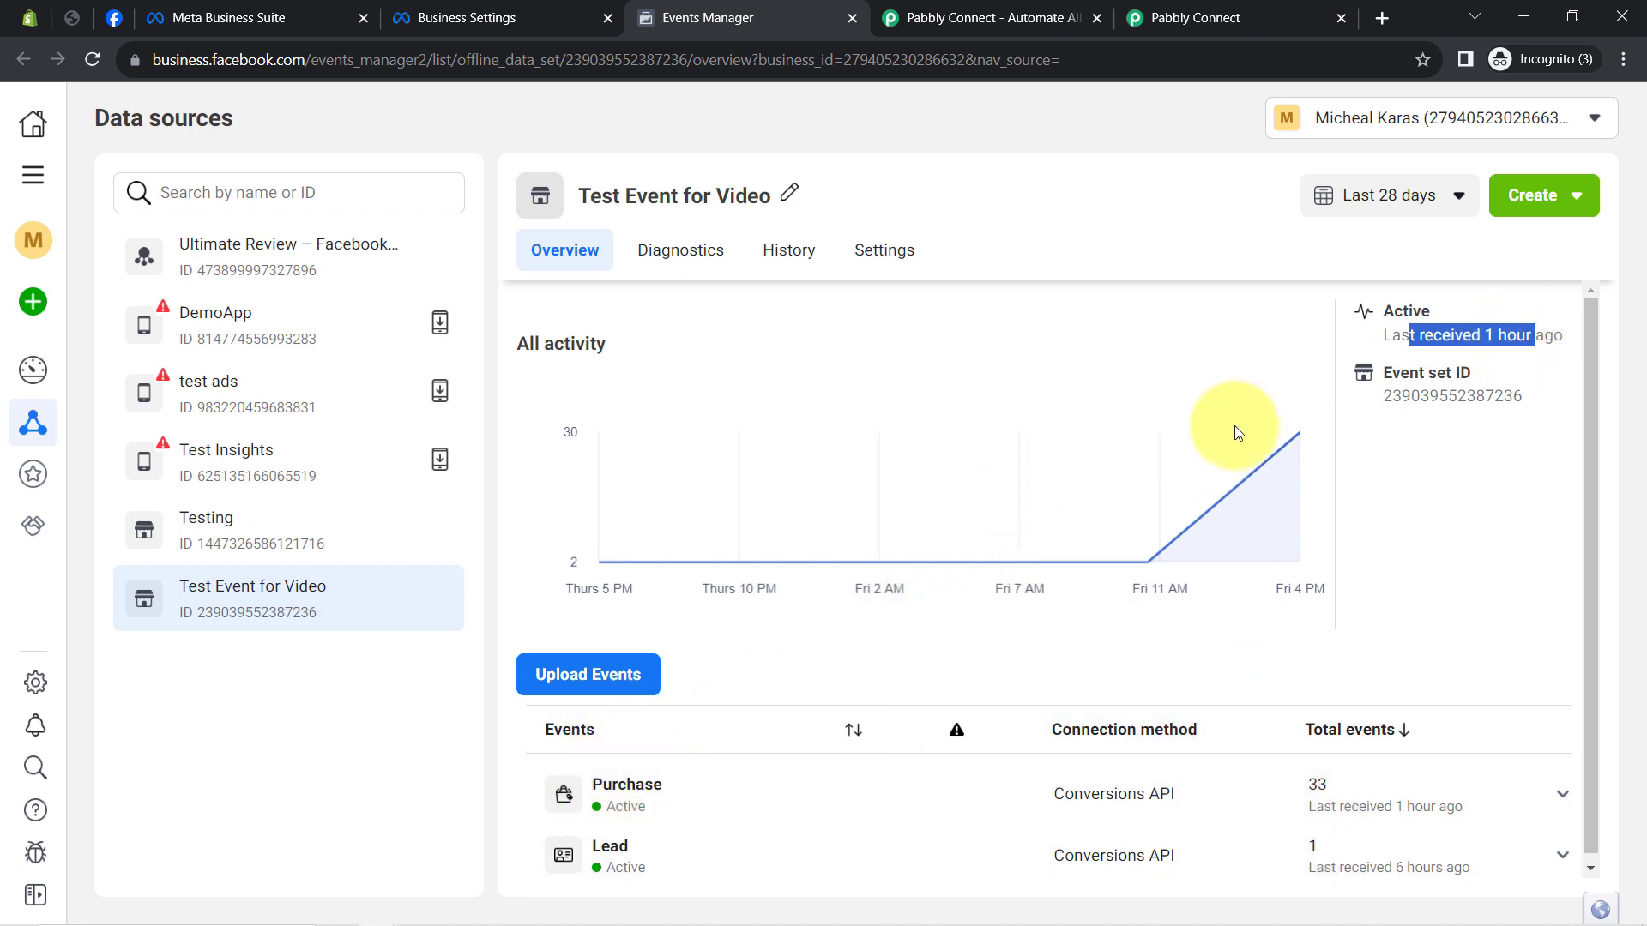
mouse_move(1310, 438)
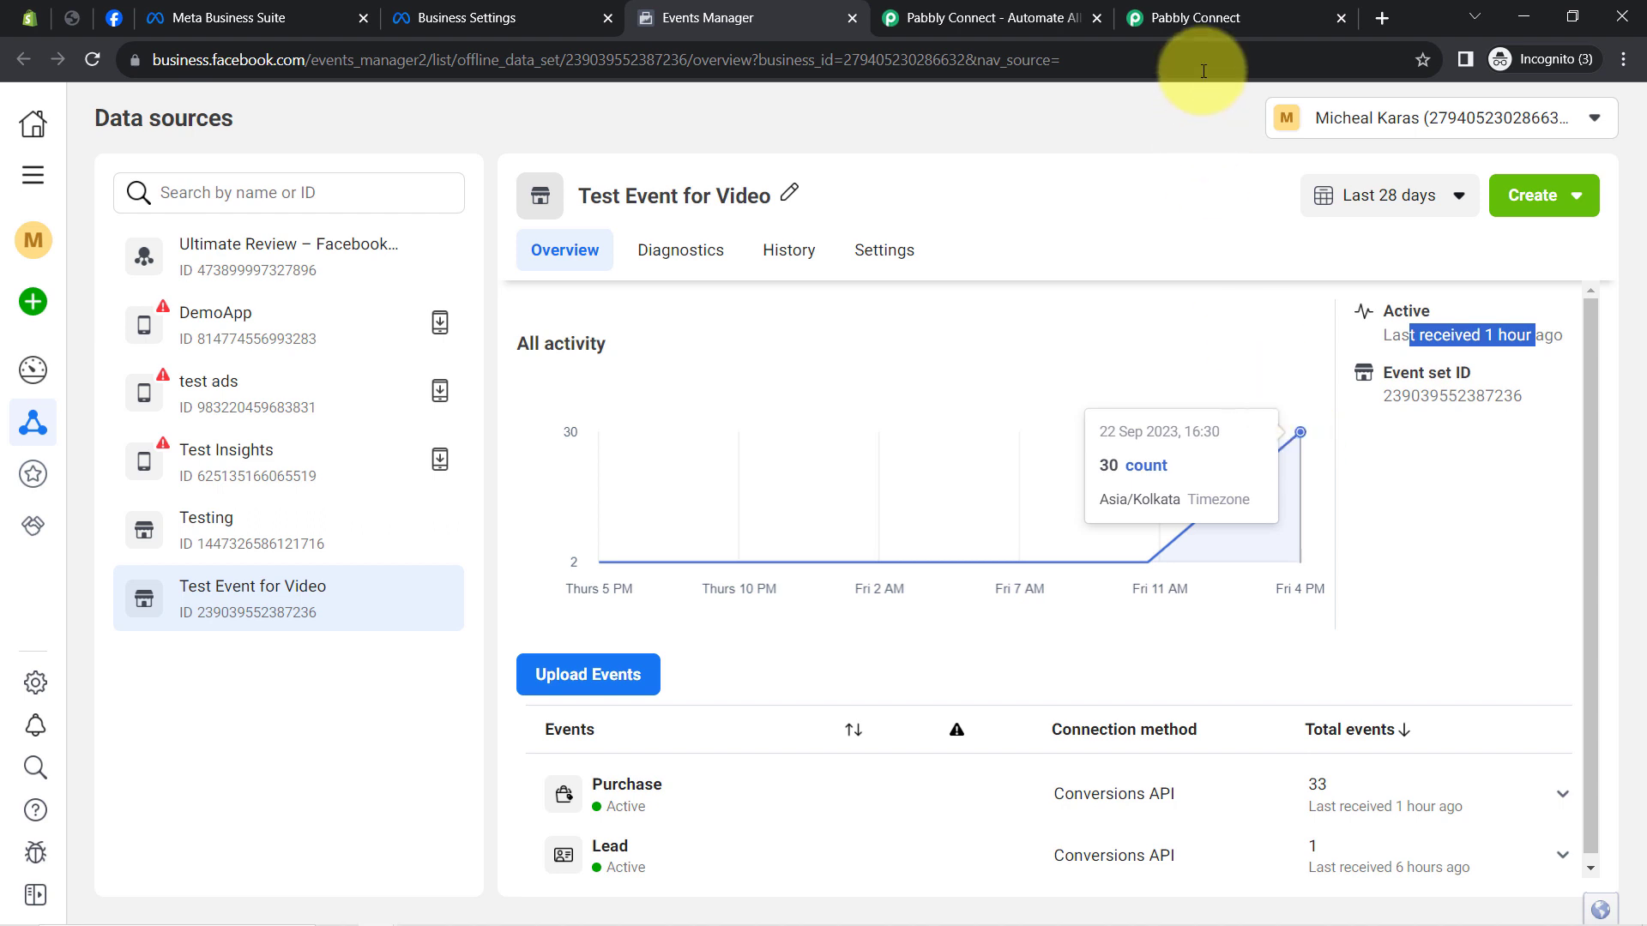
click(1206, 10)
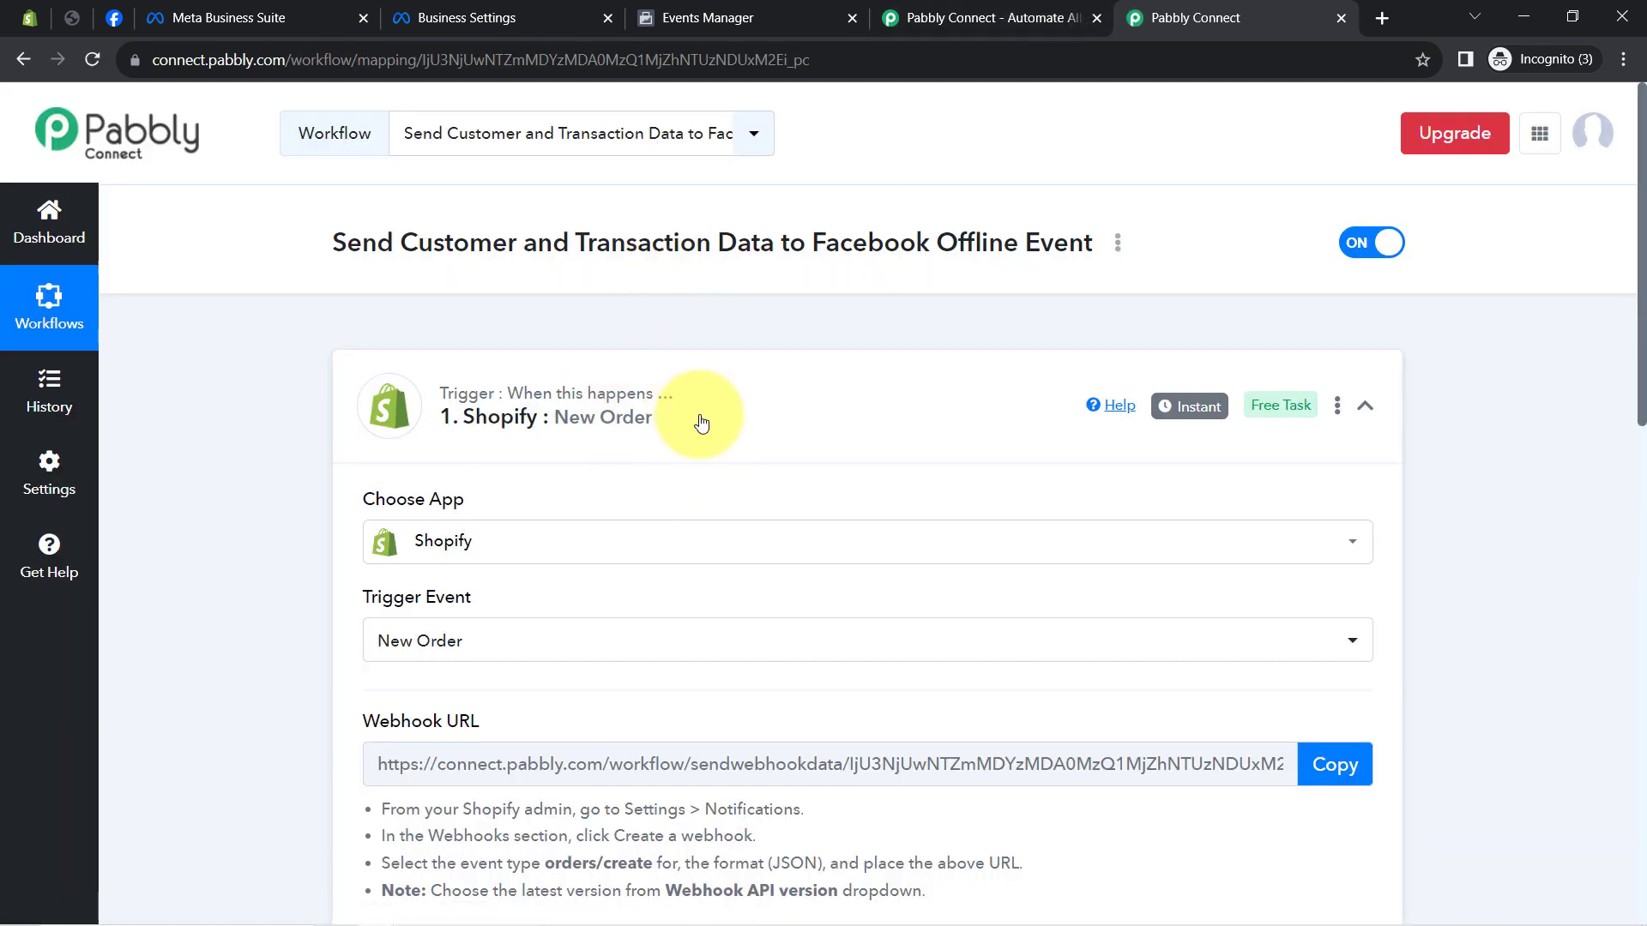
Collapse the Shopify New Order trigger and review the Shopify, Date/Time and Facebook steps.
click(559, 426)
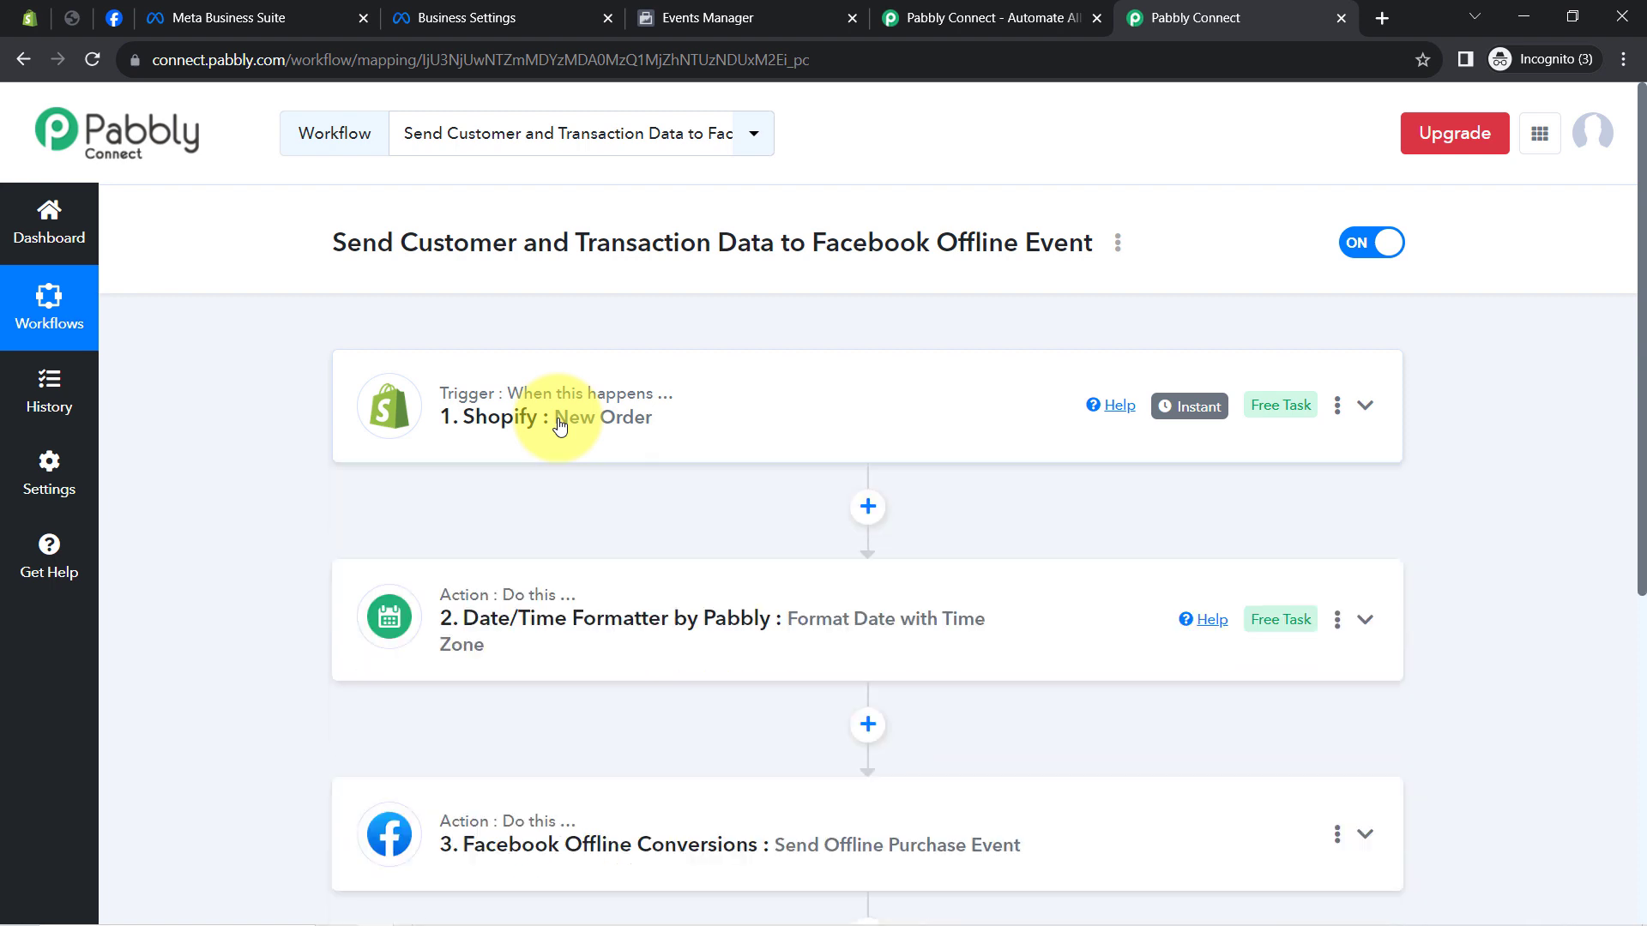
scroll(497, 639, down, 2)
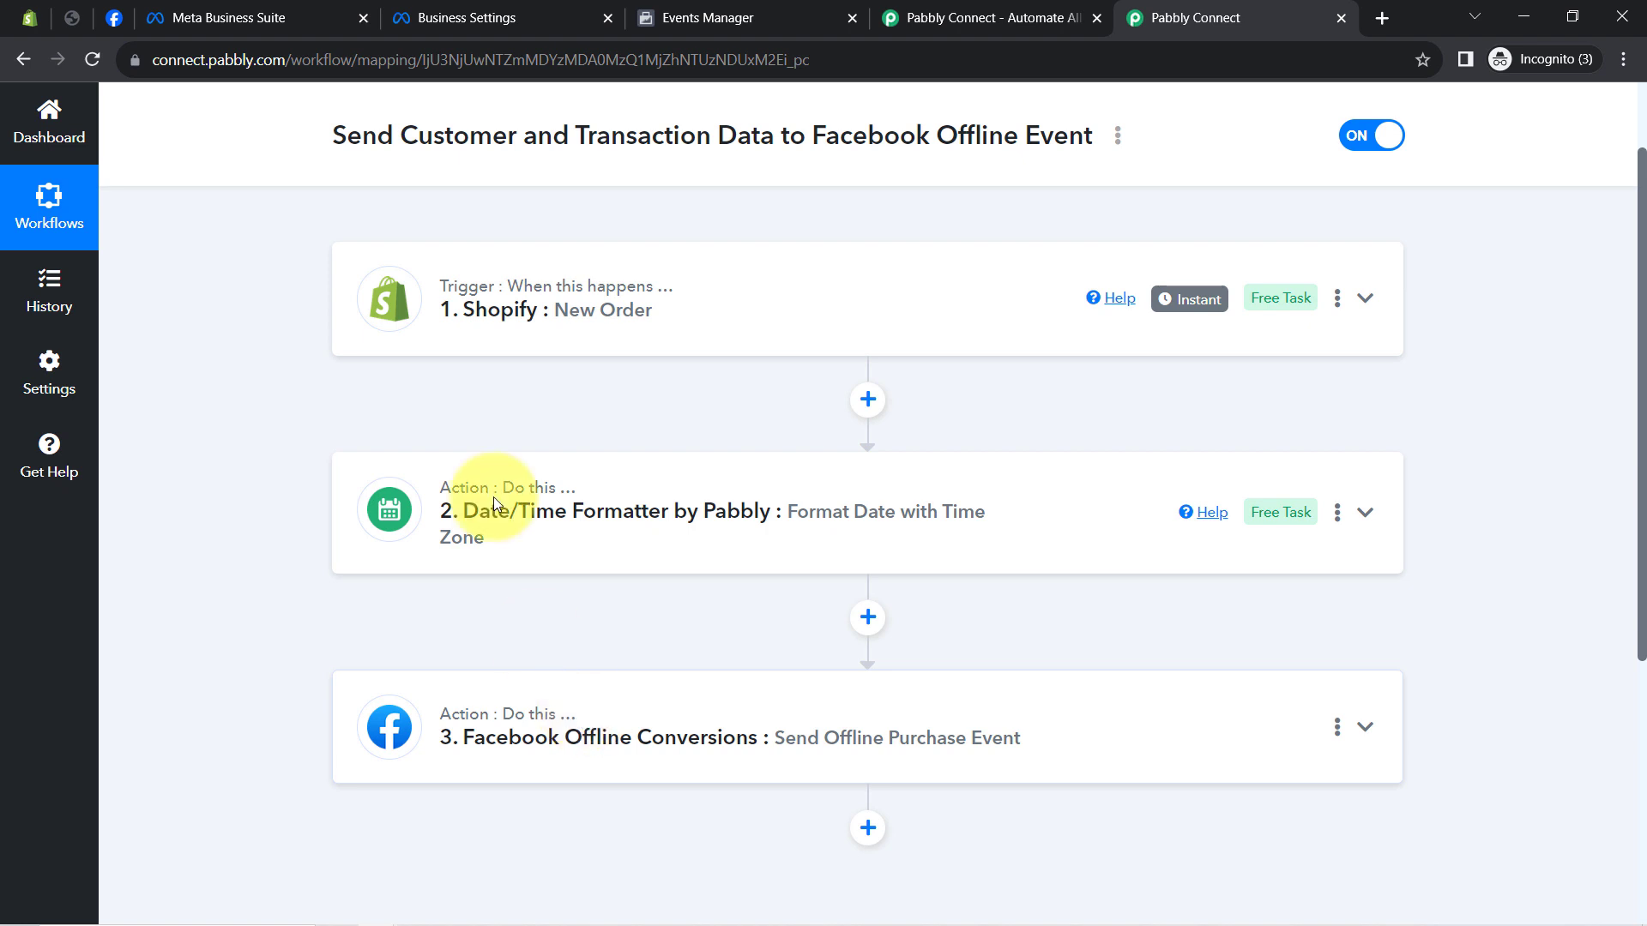
scroll(450, 456, up, 2)
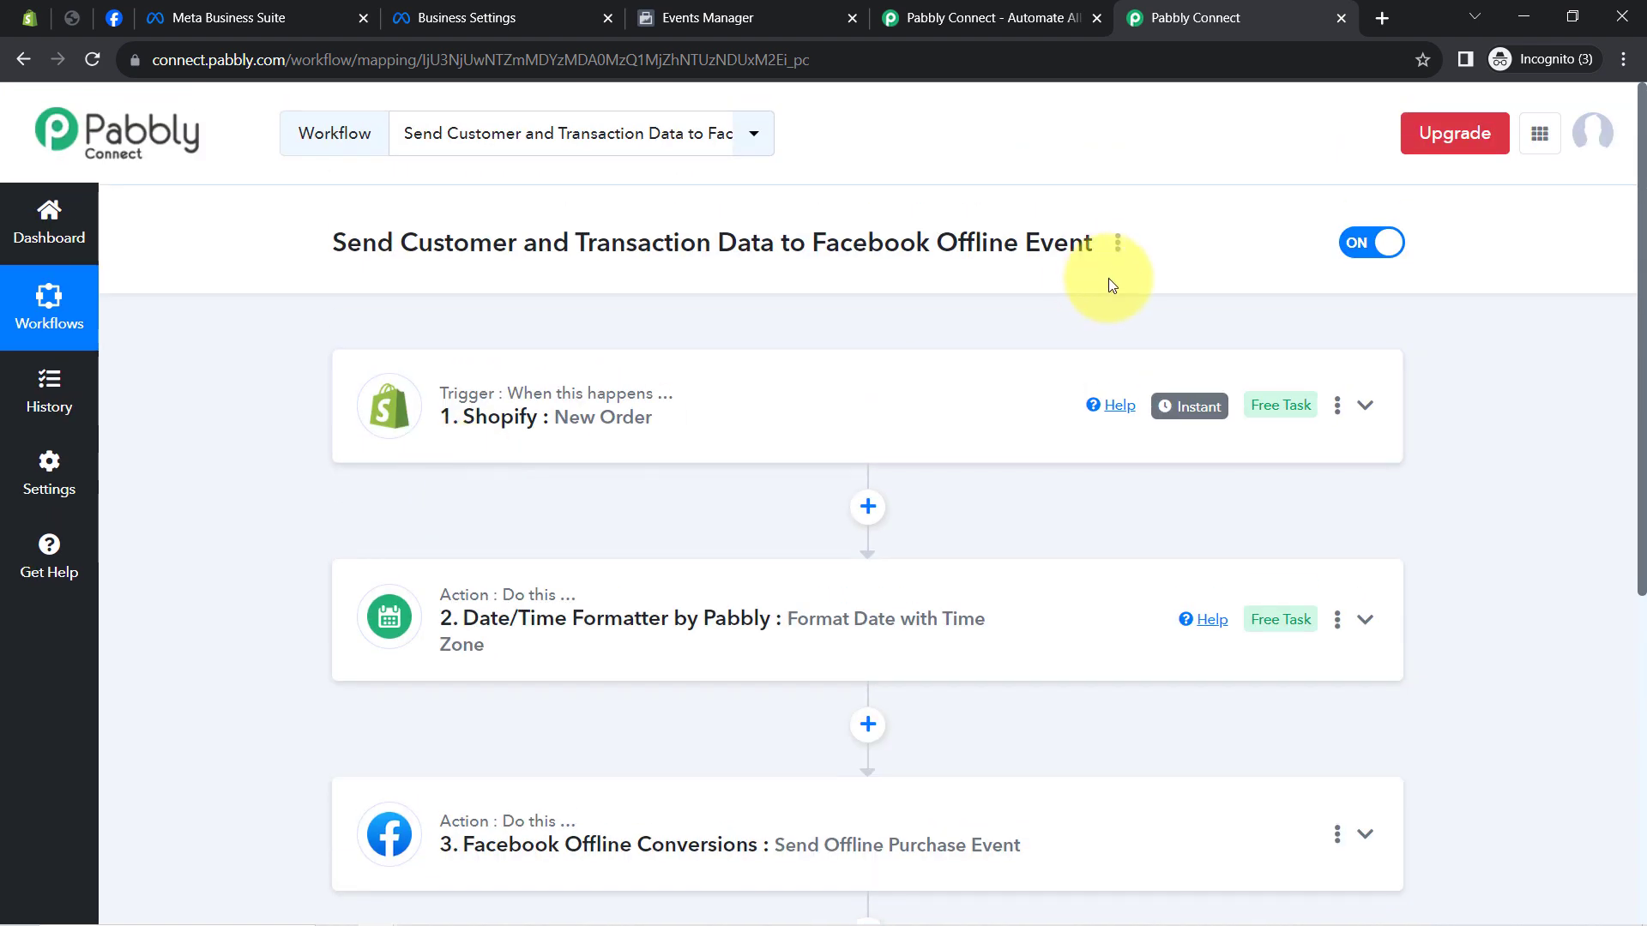
click(1117, 248)
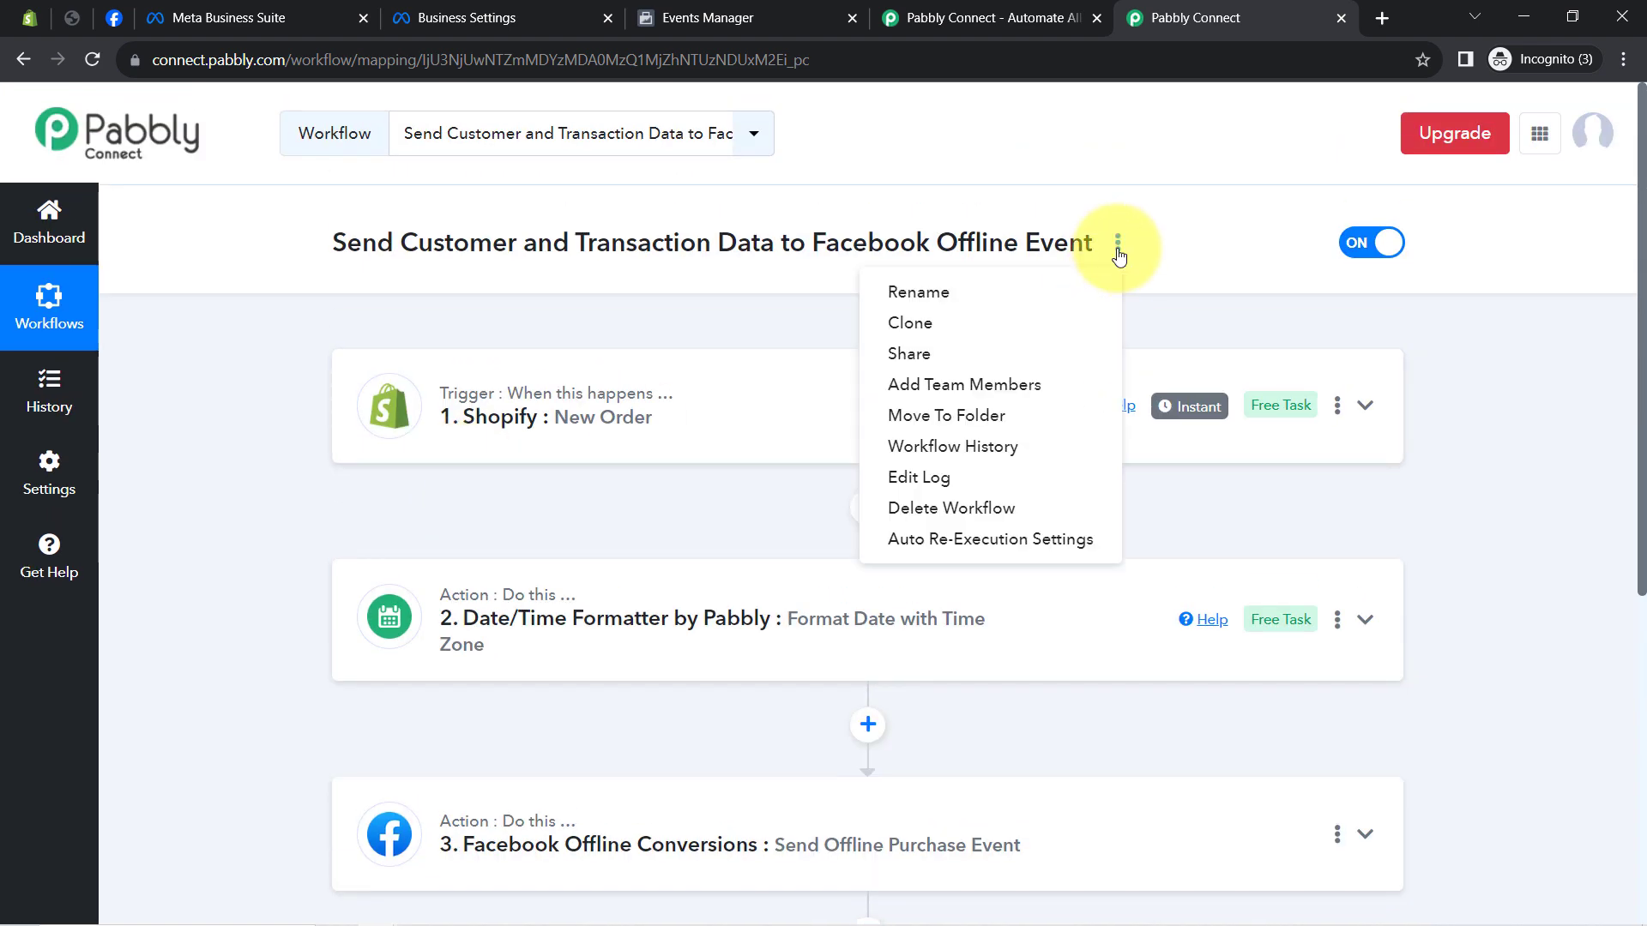
click(942, 353)
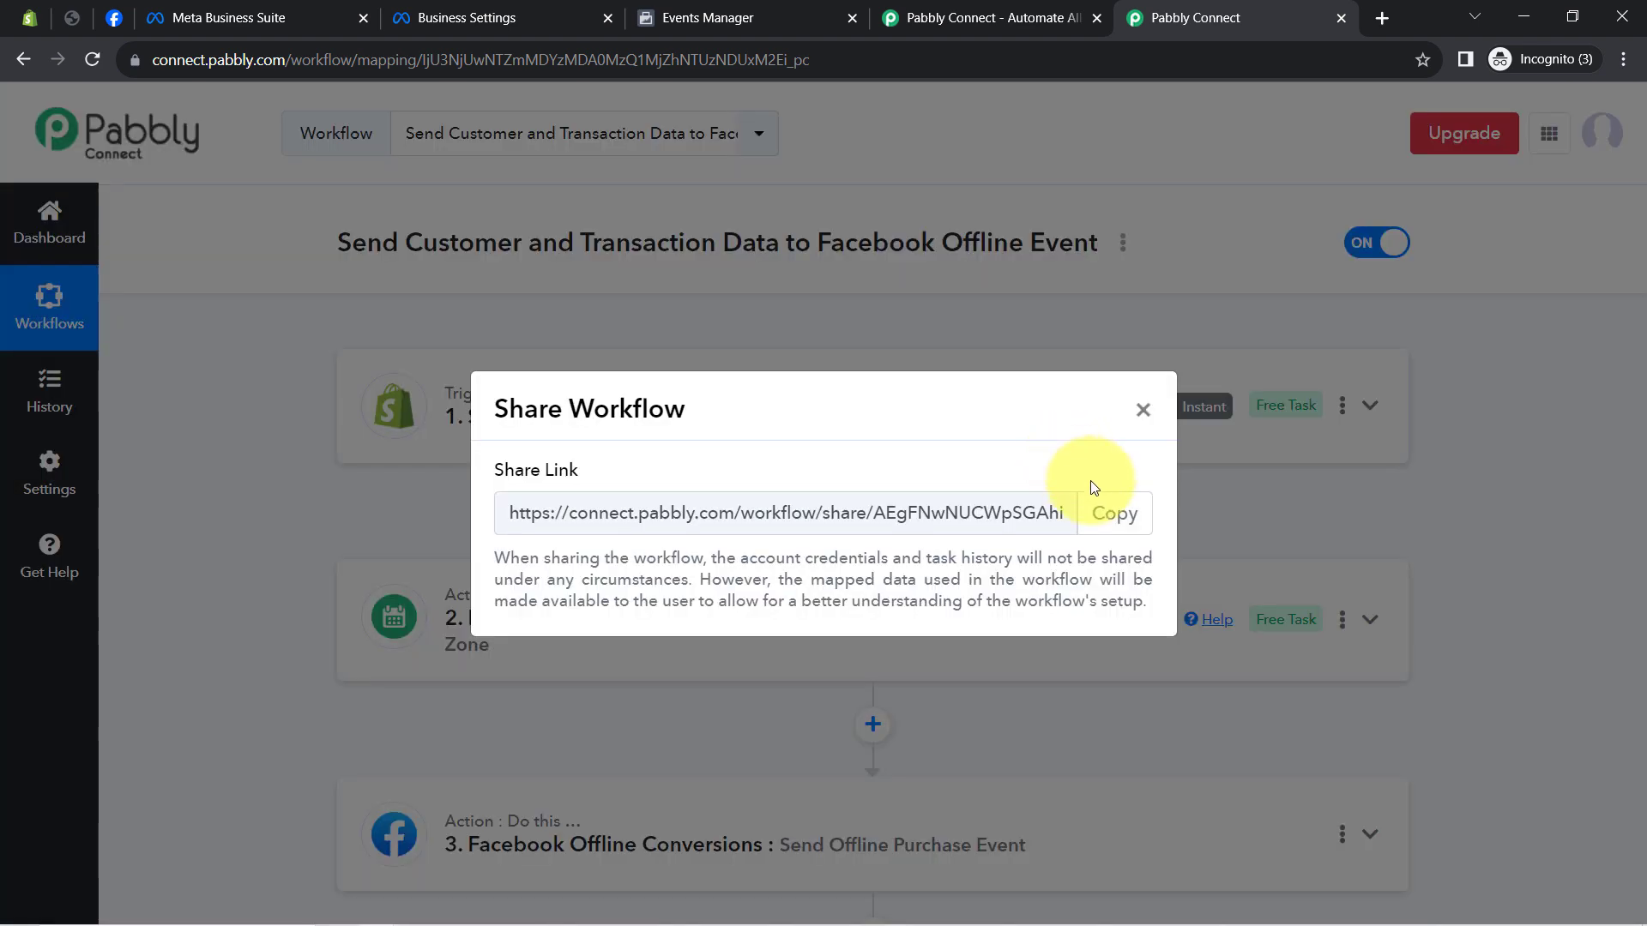
click(1115, 513)
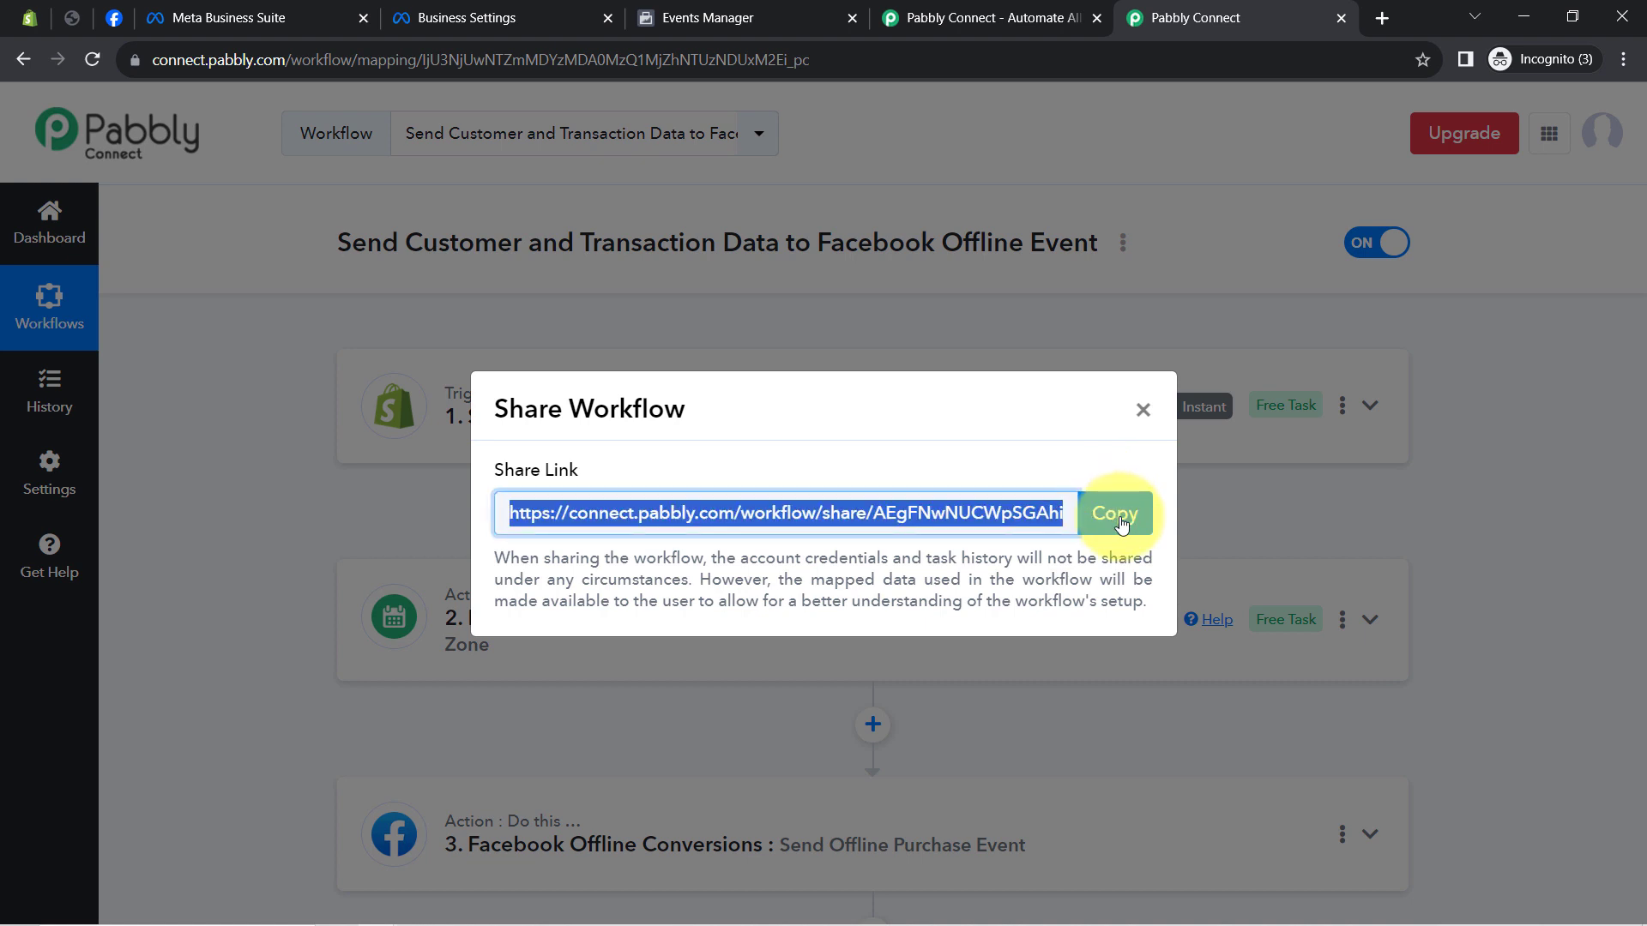
click(1143, 409)
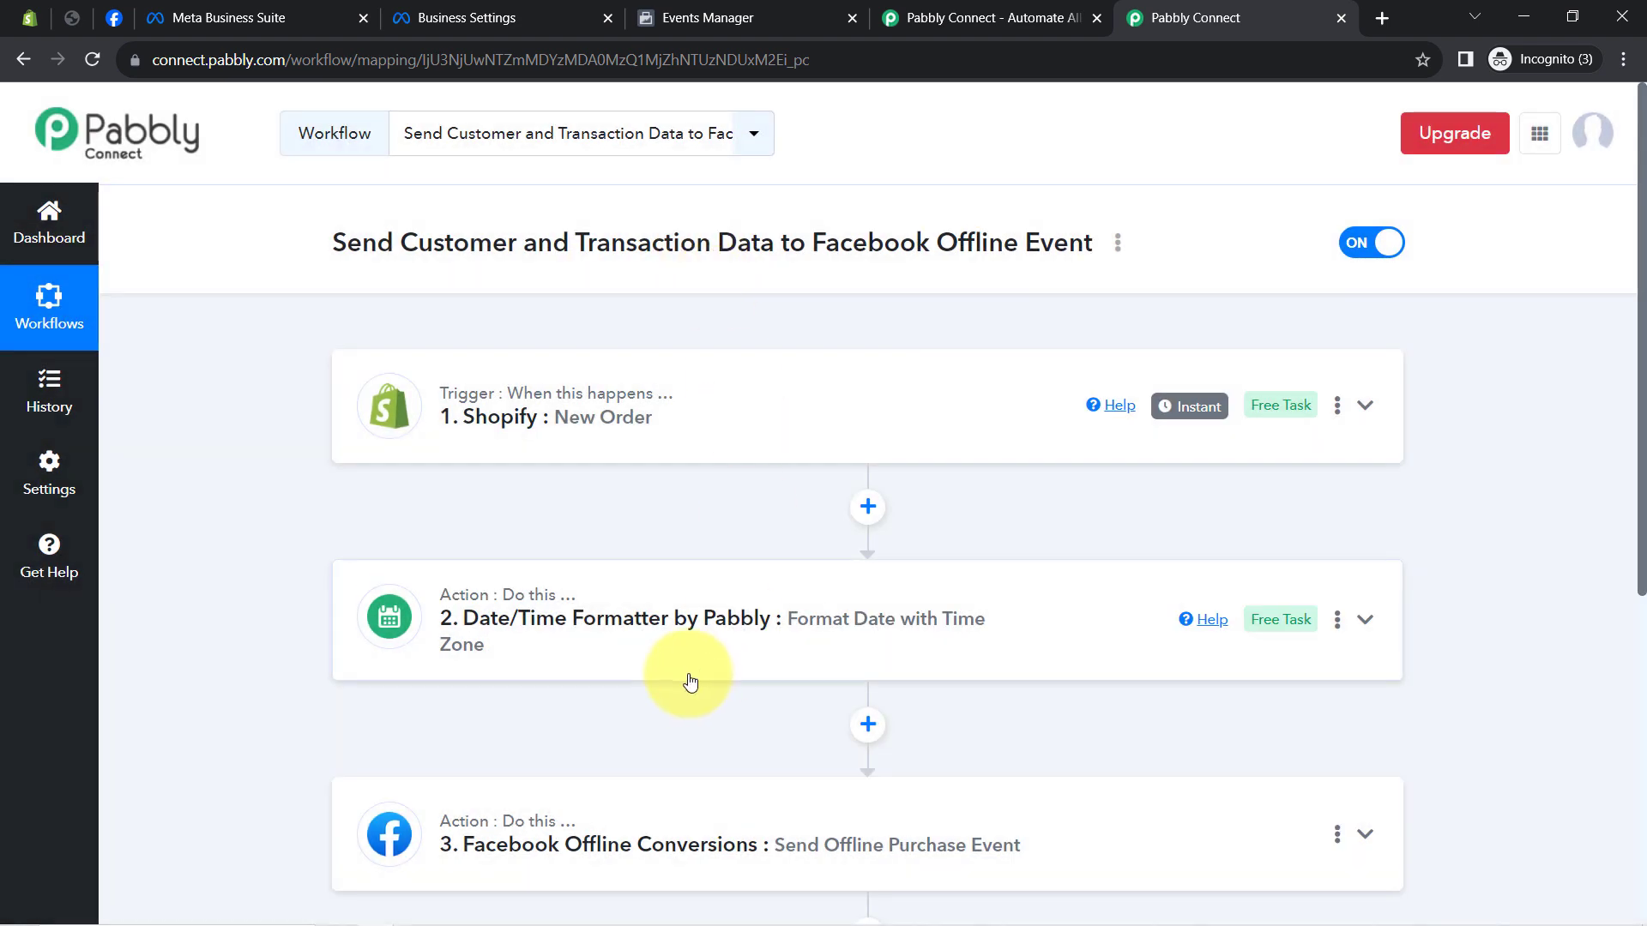